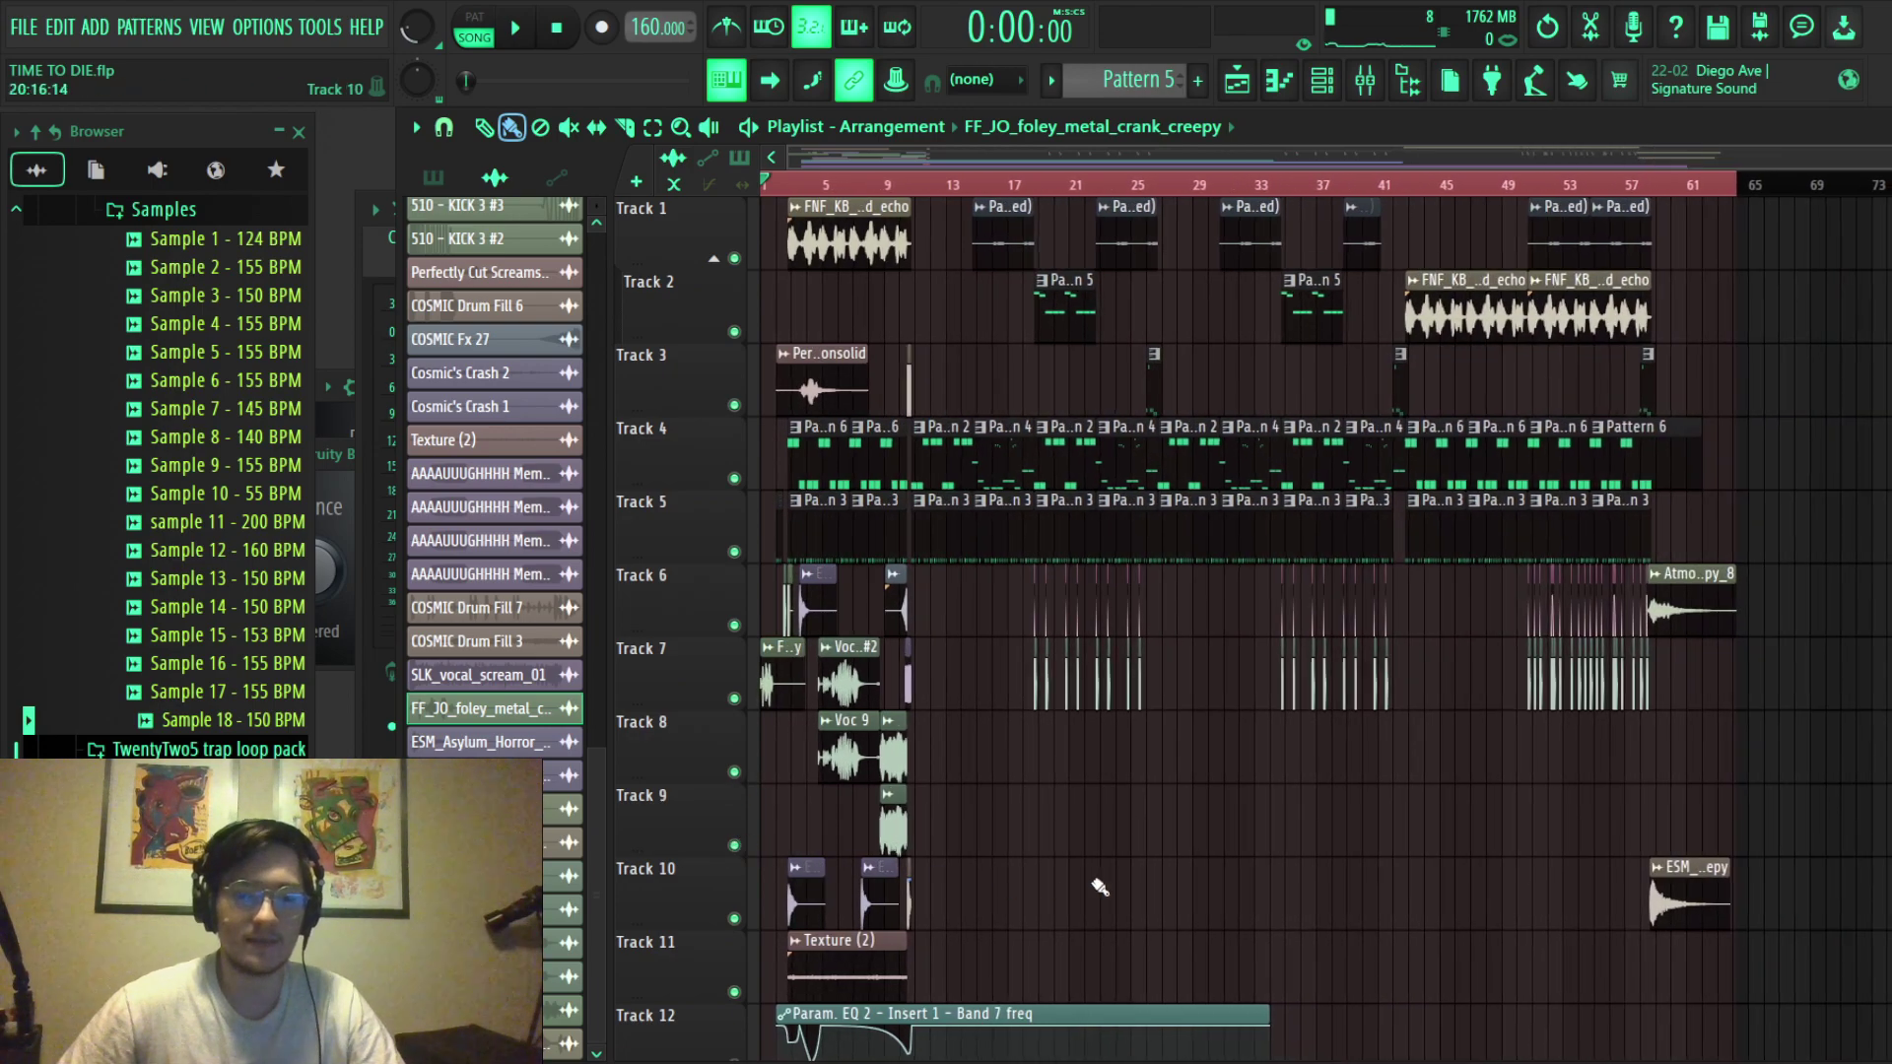
# Look over the whole playlist arrangement, from the intro clips to the automation tracks and the ending.
pyautogui.scroll(-4, 1153, 872)
pyautogui.scroll(3, 1158, 872)
pyautogui.scroll(-10, 1163, 882)
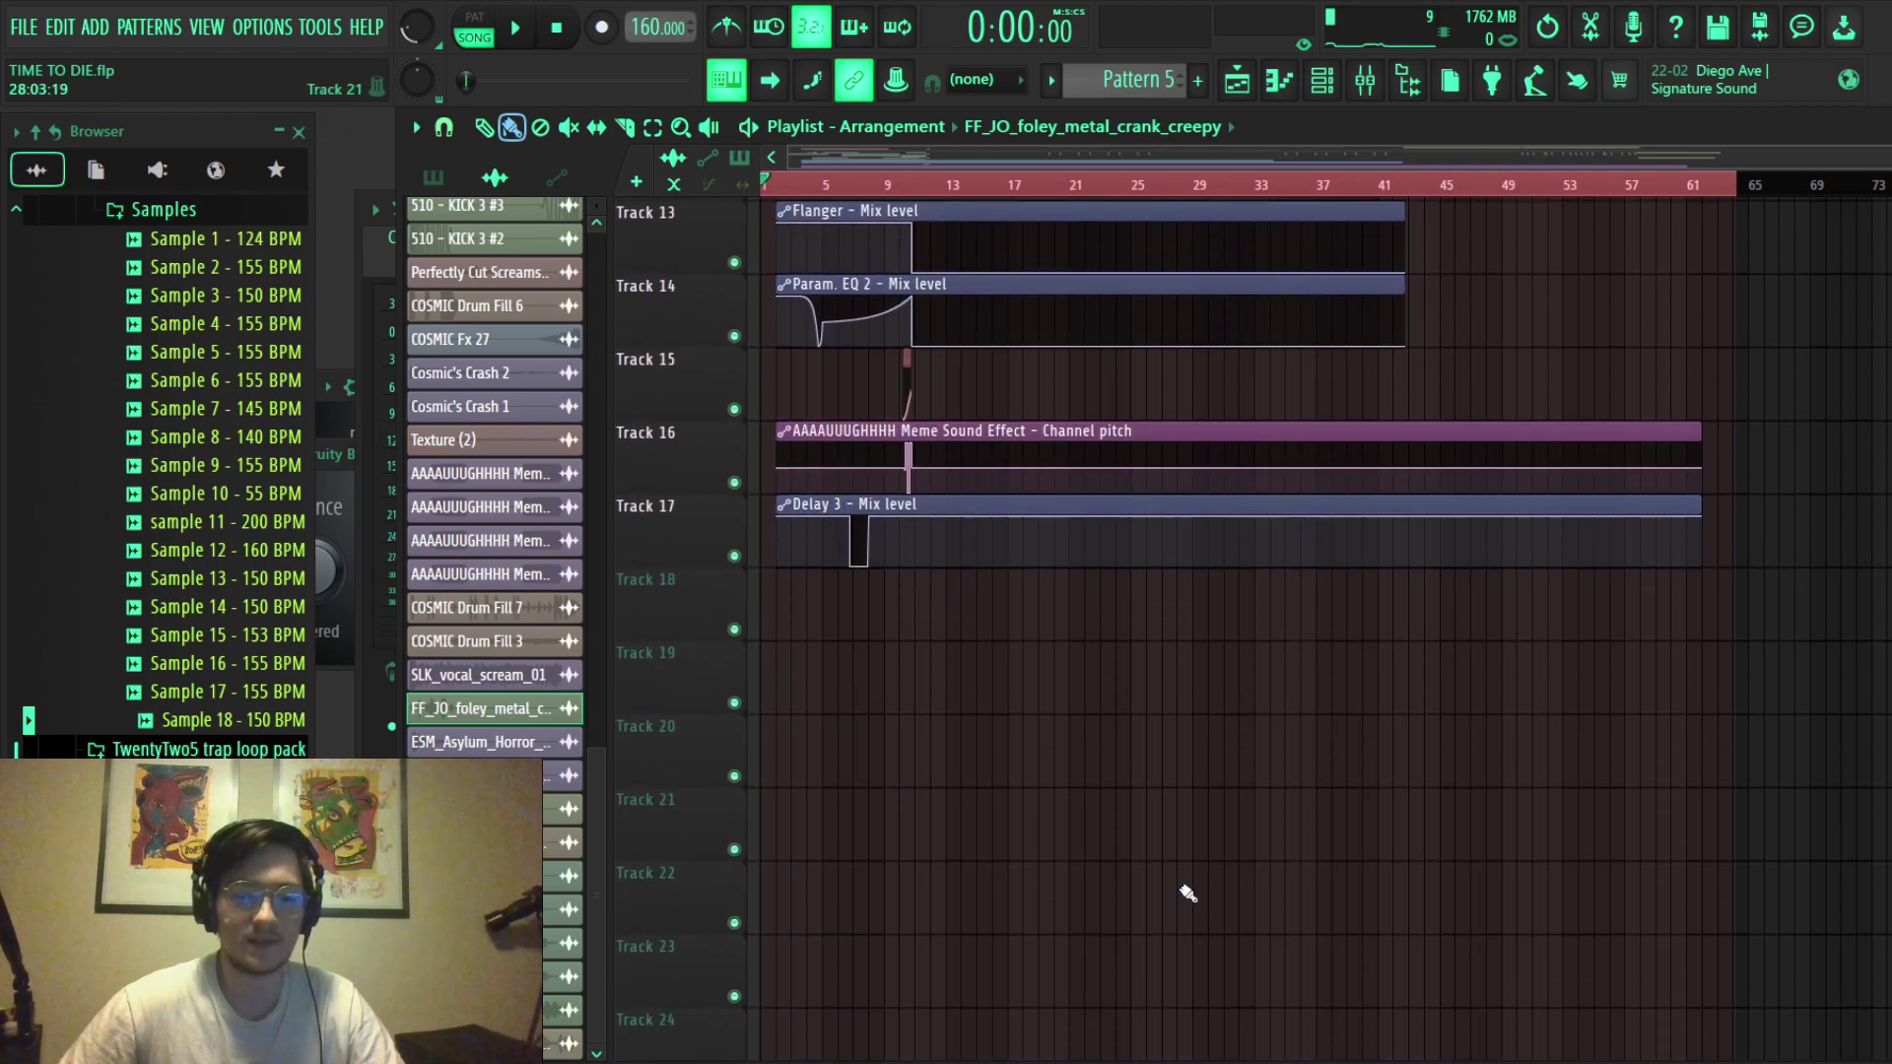
pyautogui.scroll(11, 1178, 892)
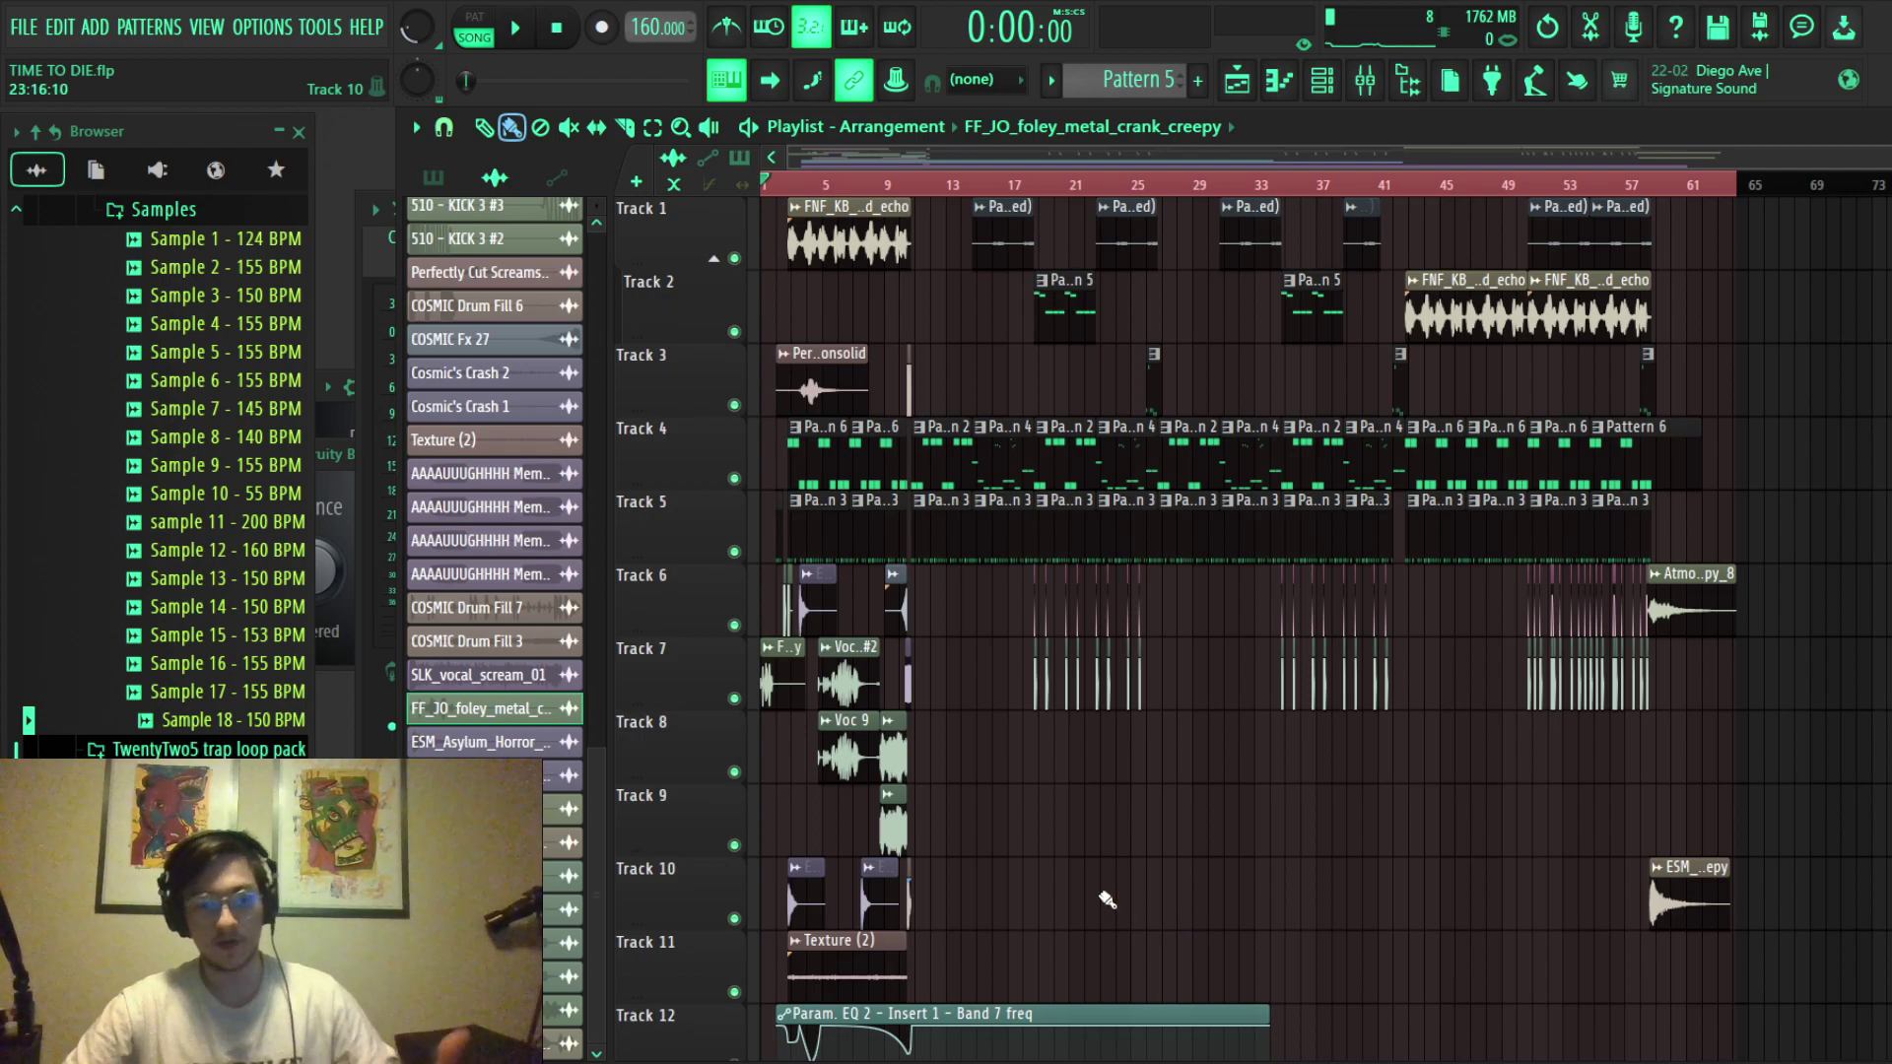
pyautogui.scroll(4, 769, 833)
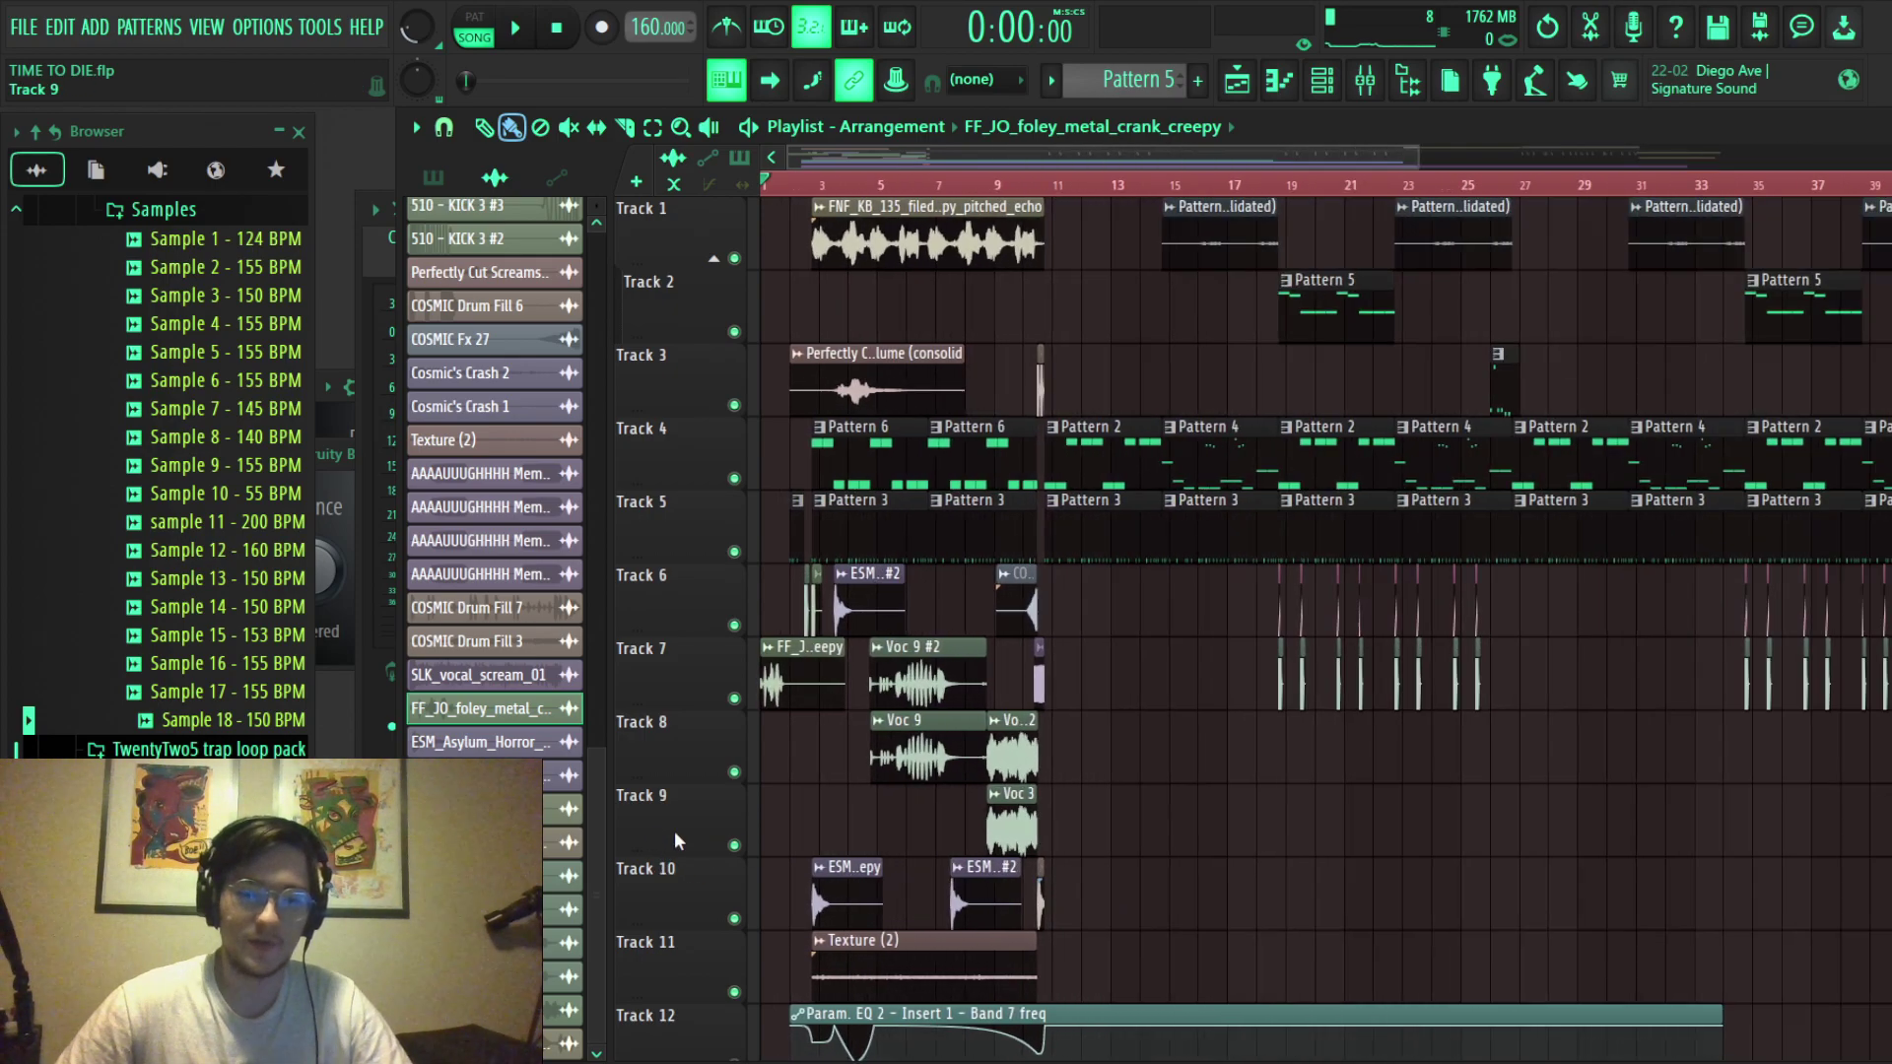
pyautogui.scroll(-5, 1212, 923)
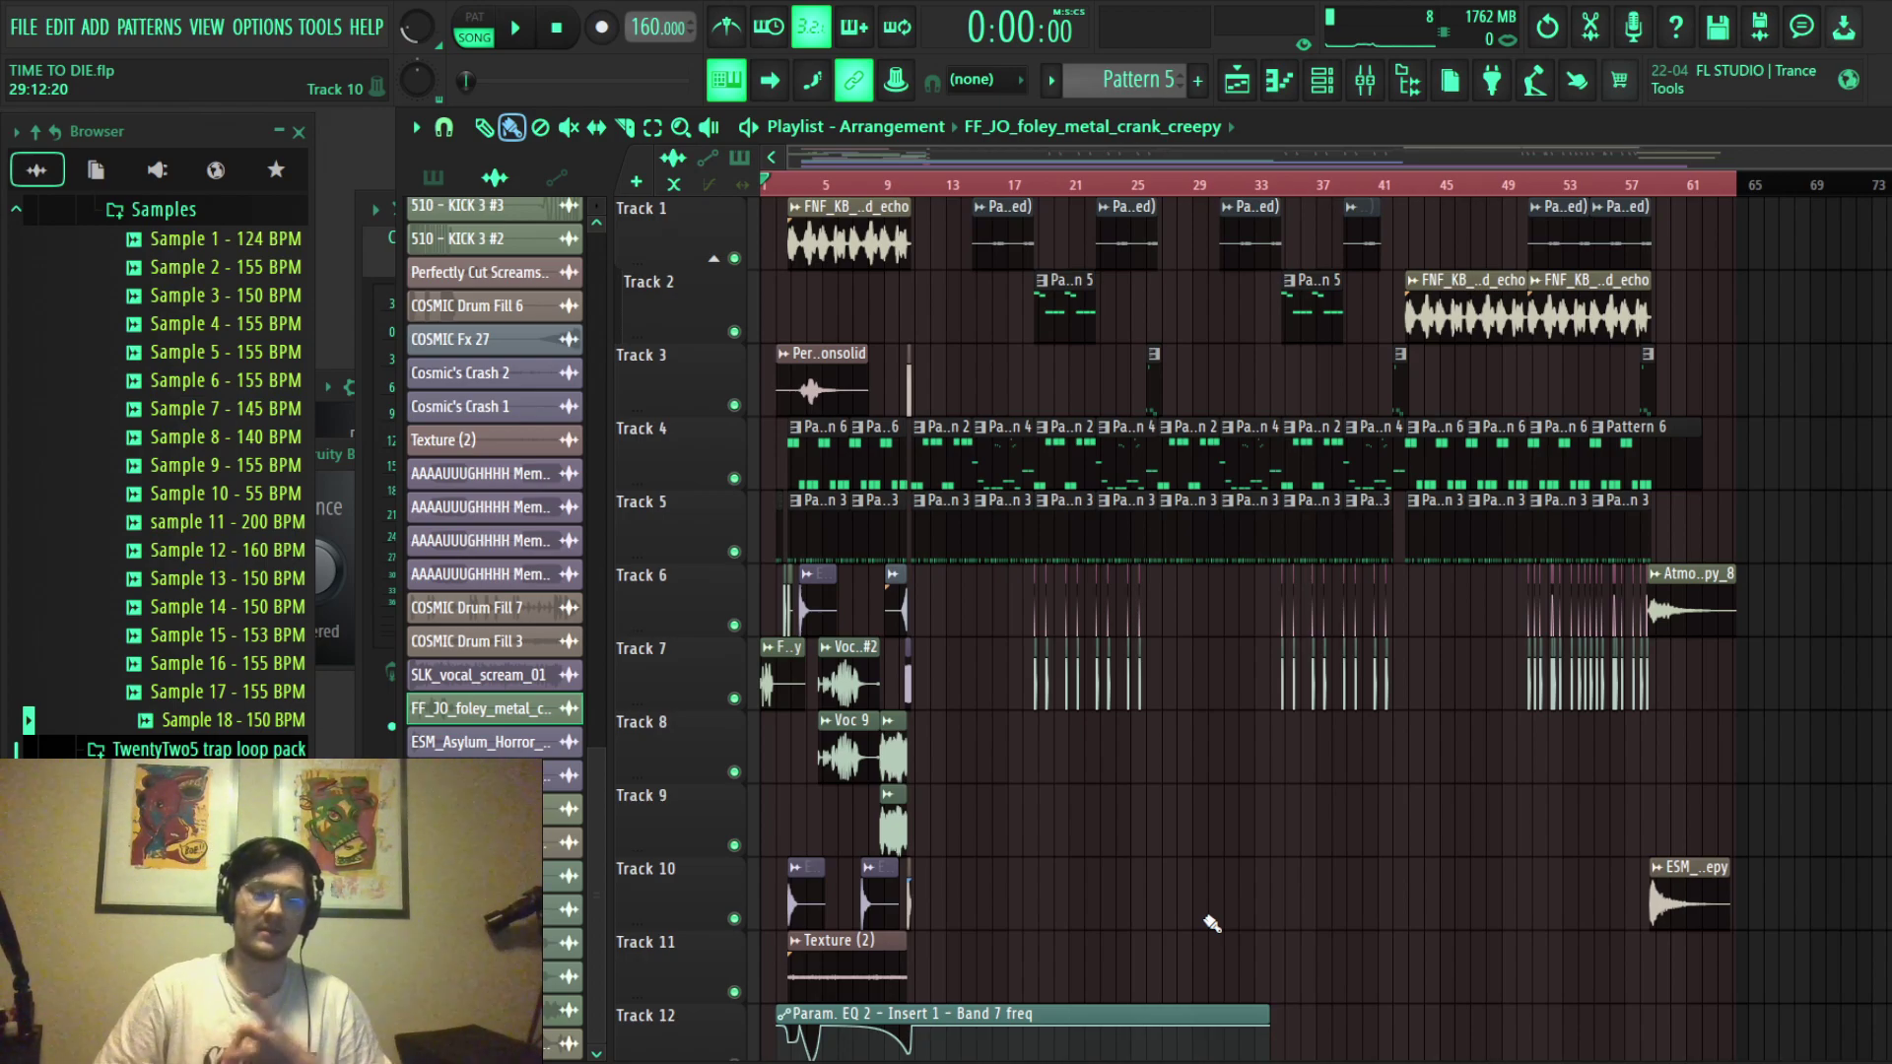
pyautogui.scroll(8, 789, 394)
pyautogui.moveTo(788, 207); pyautogui.dragTo(1471, 995)
pyautogui.click(1471, 995)
pyautogui.scroll(-3, 1498, 936)
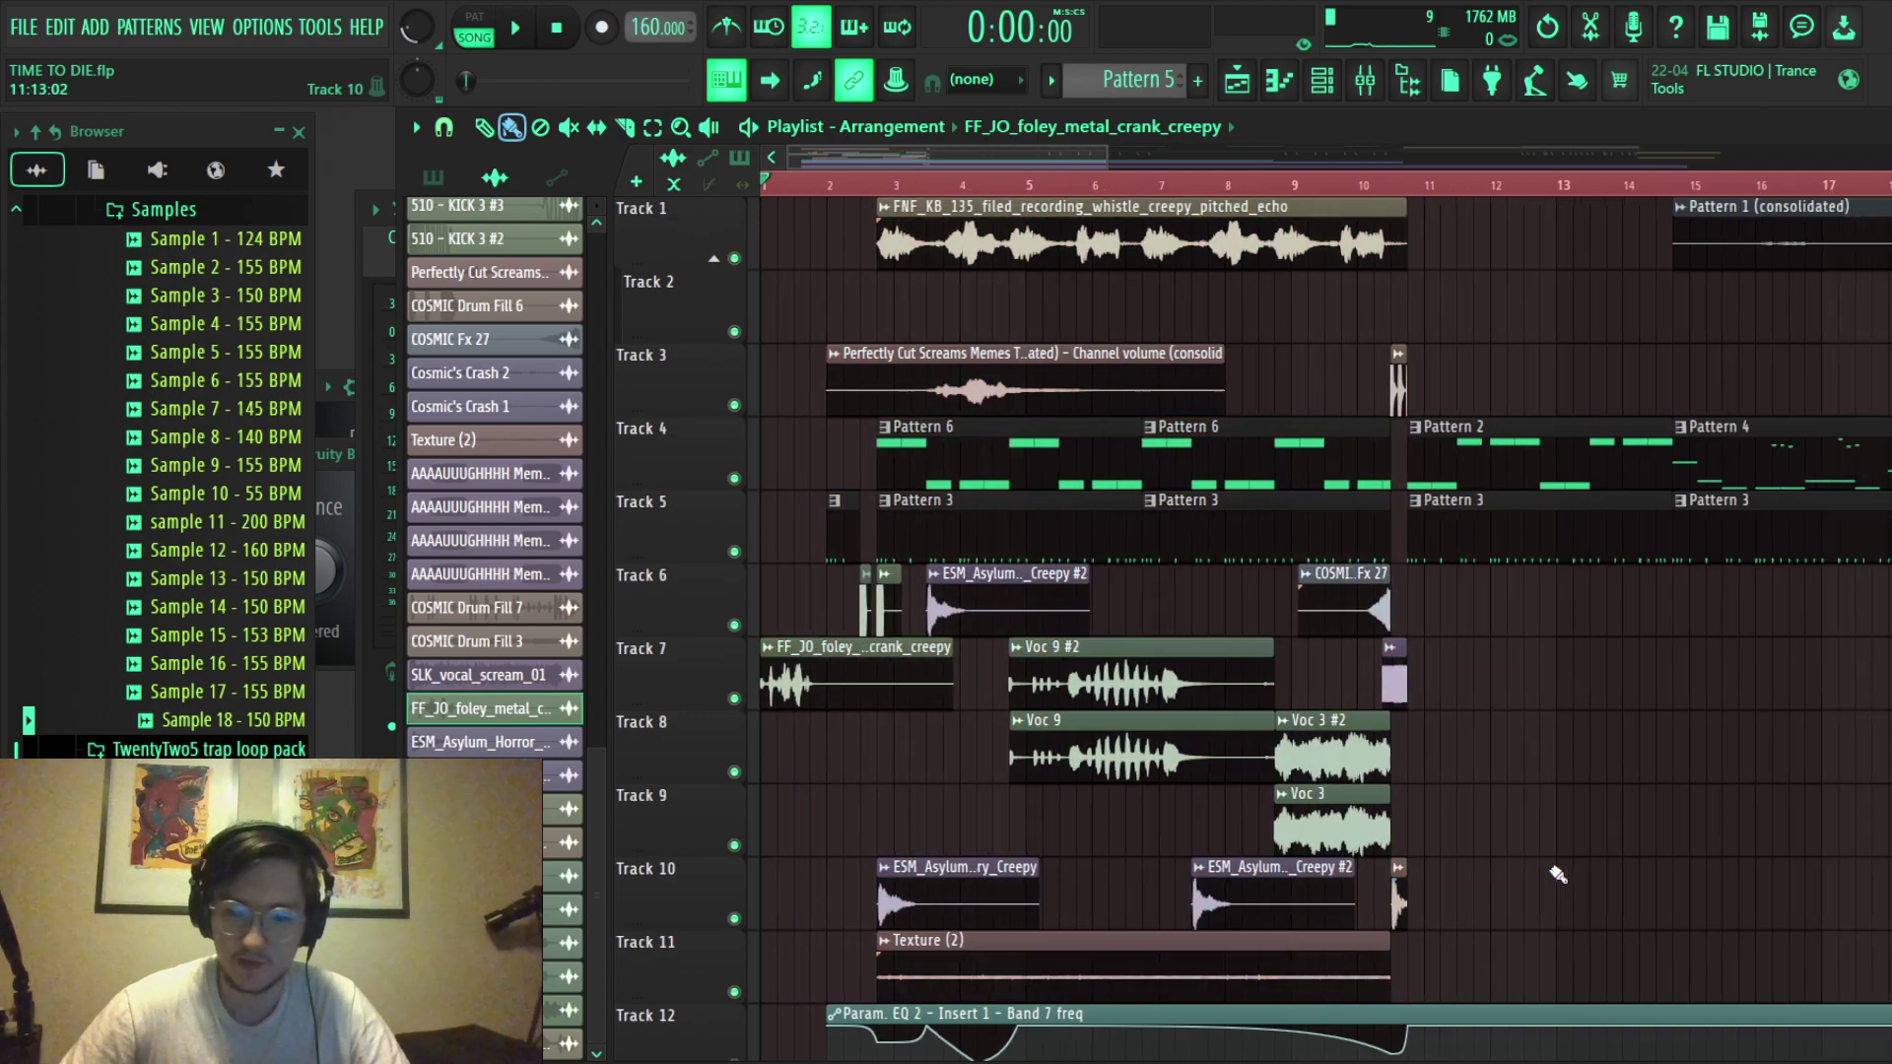
pyautogui.scroll(-2, 1183, 837)
pyautogui.scroll(-4, 798, 798)
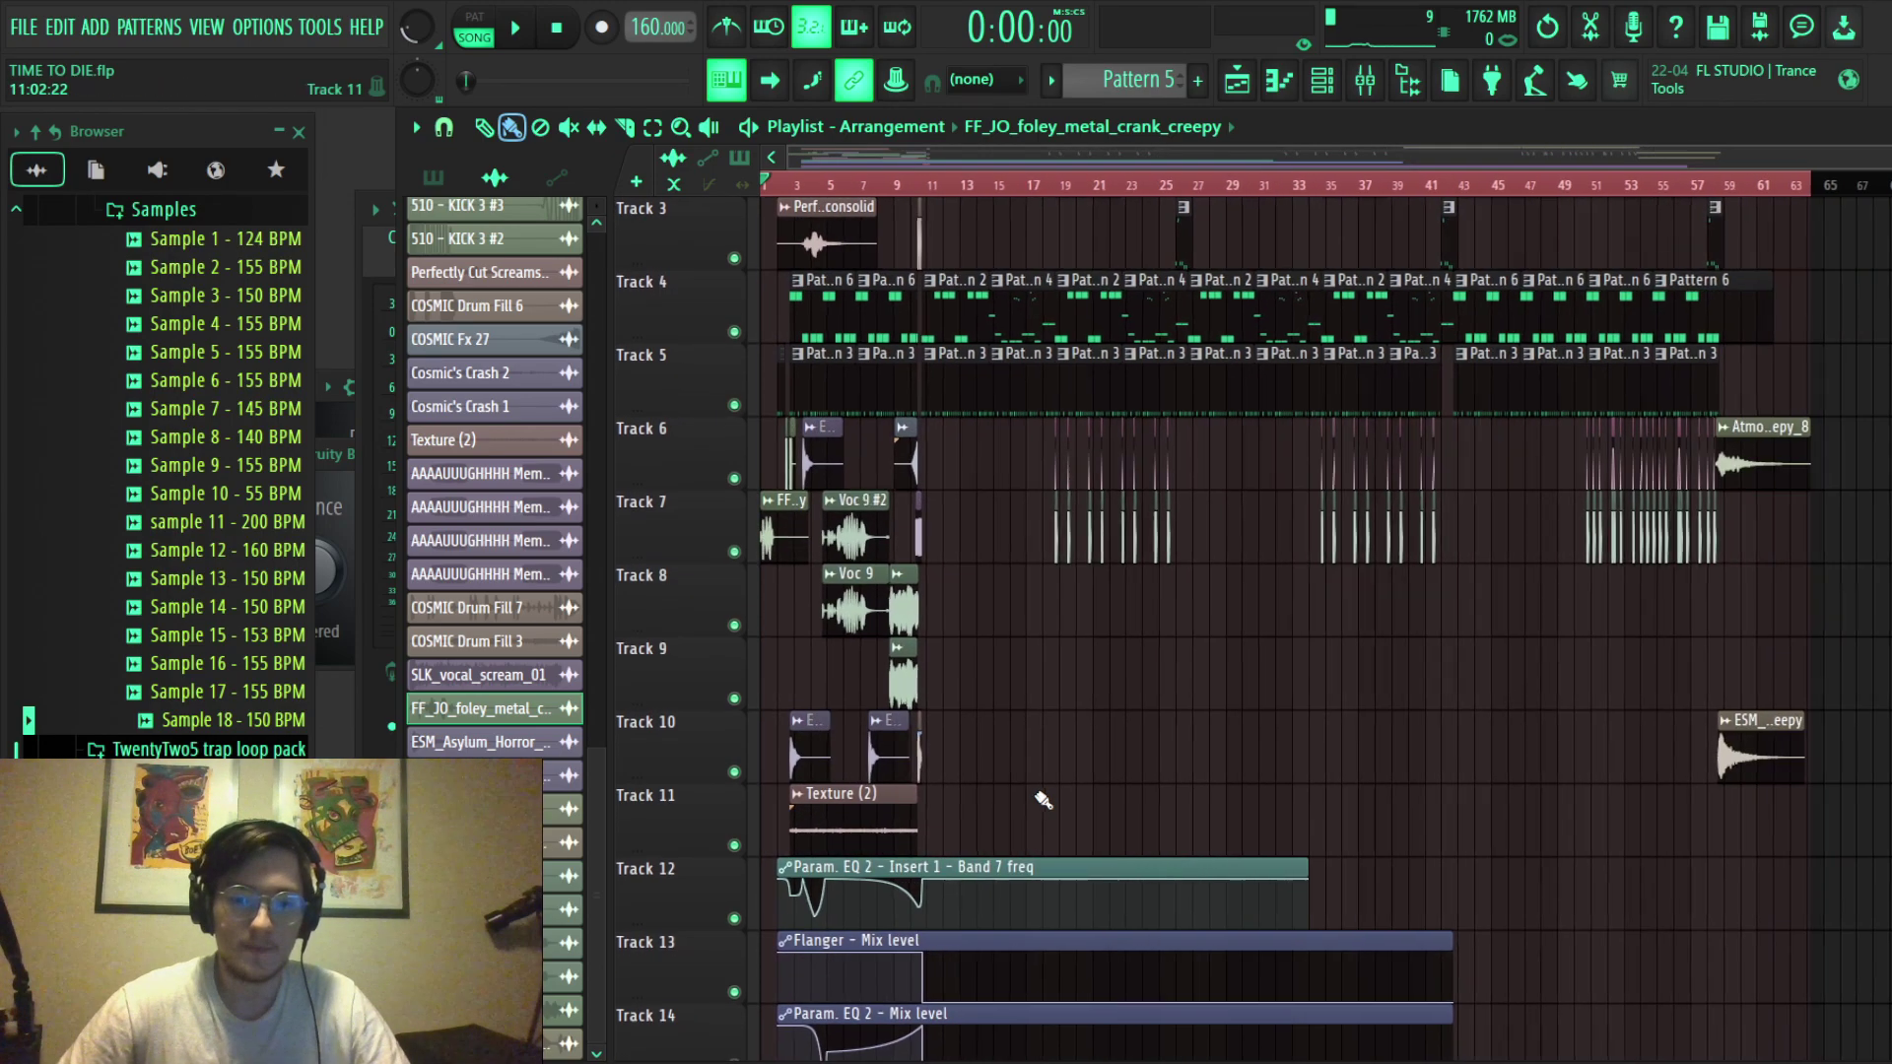
pyautogui.scroll(4, 676, 781)
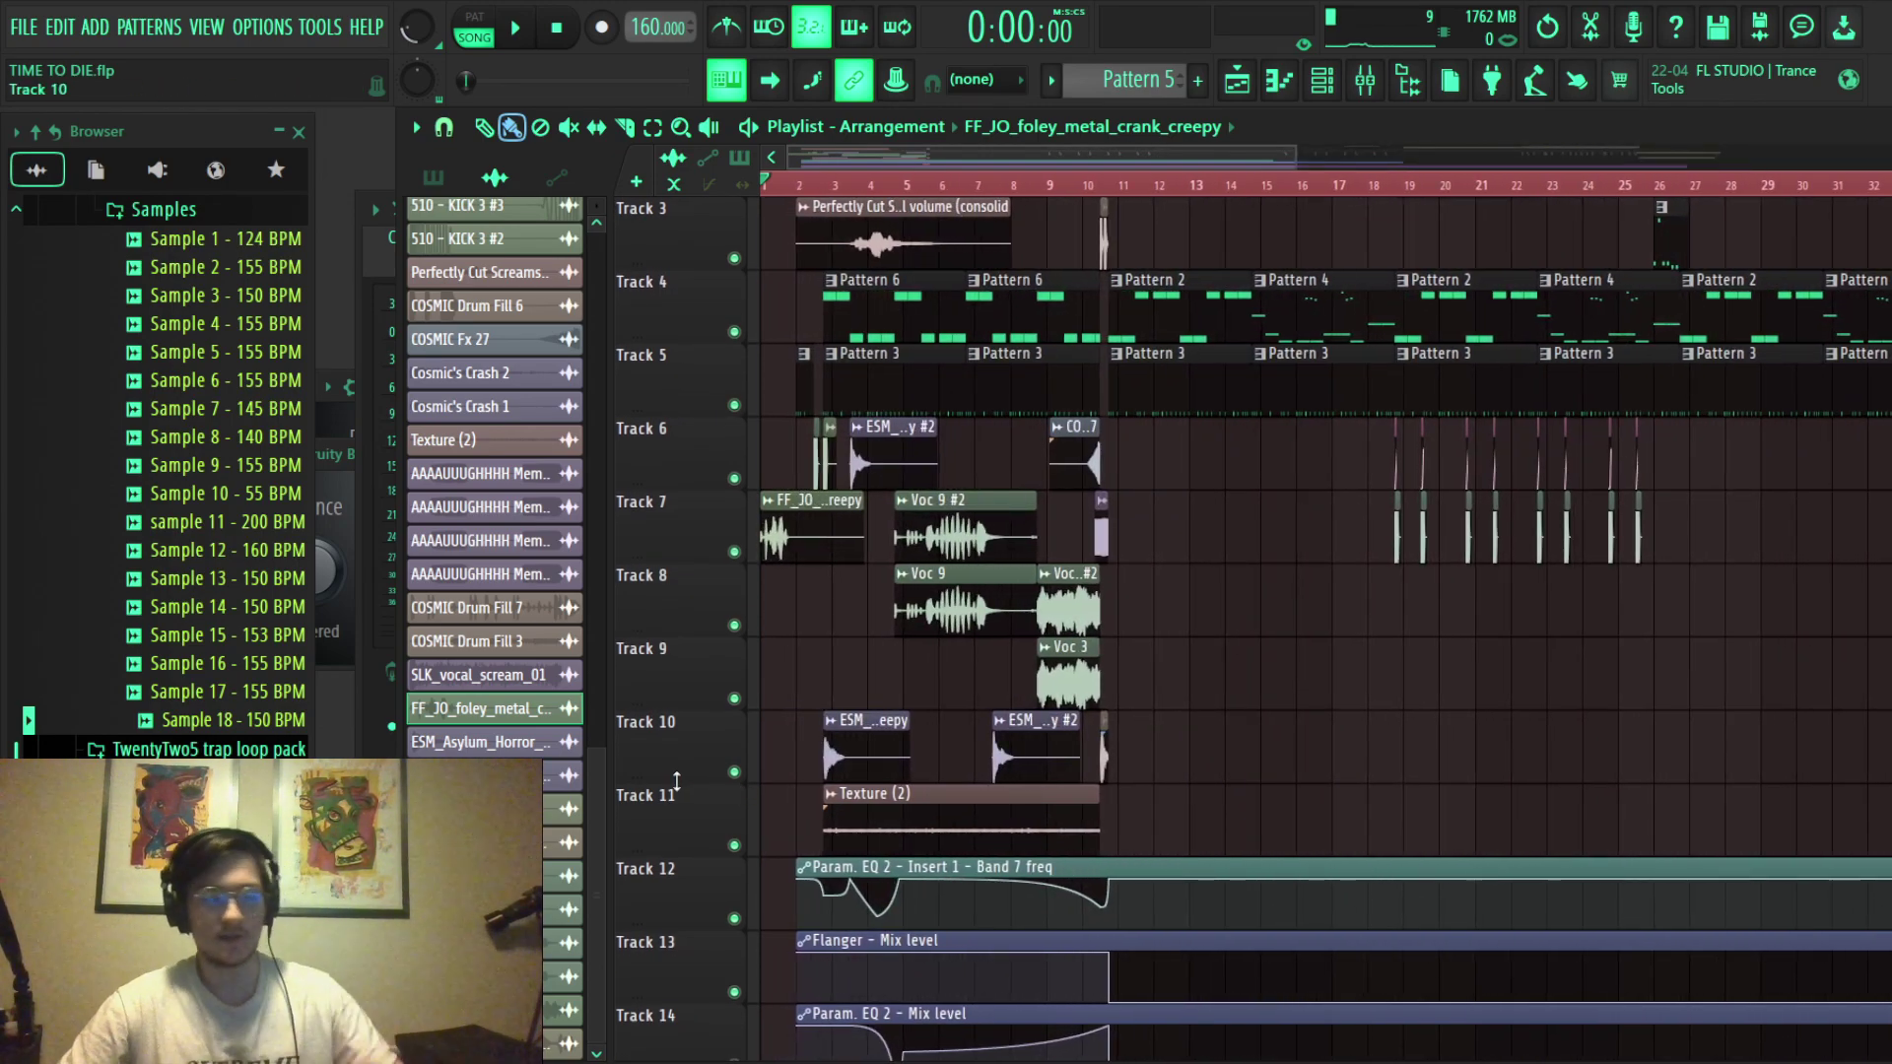
pyautogui.scroll(2, 760, 711)
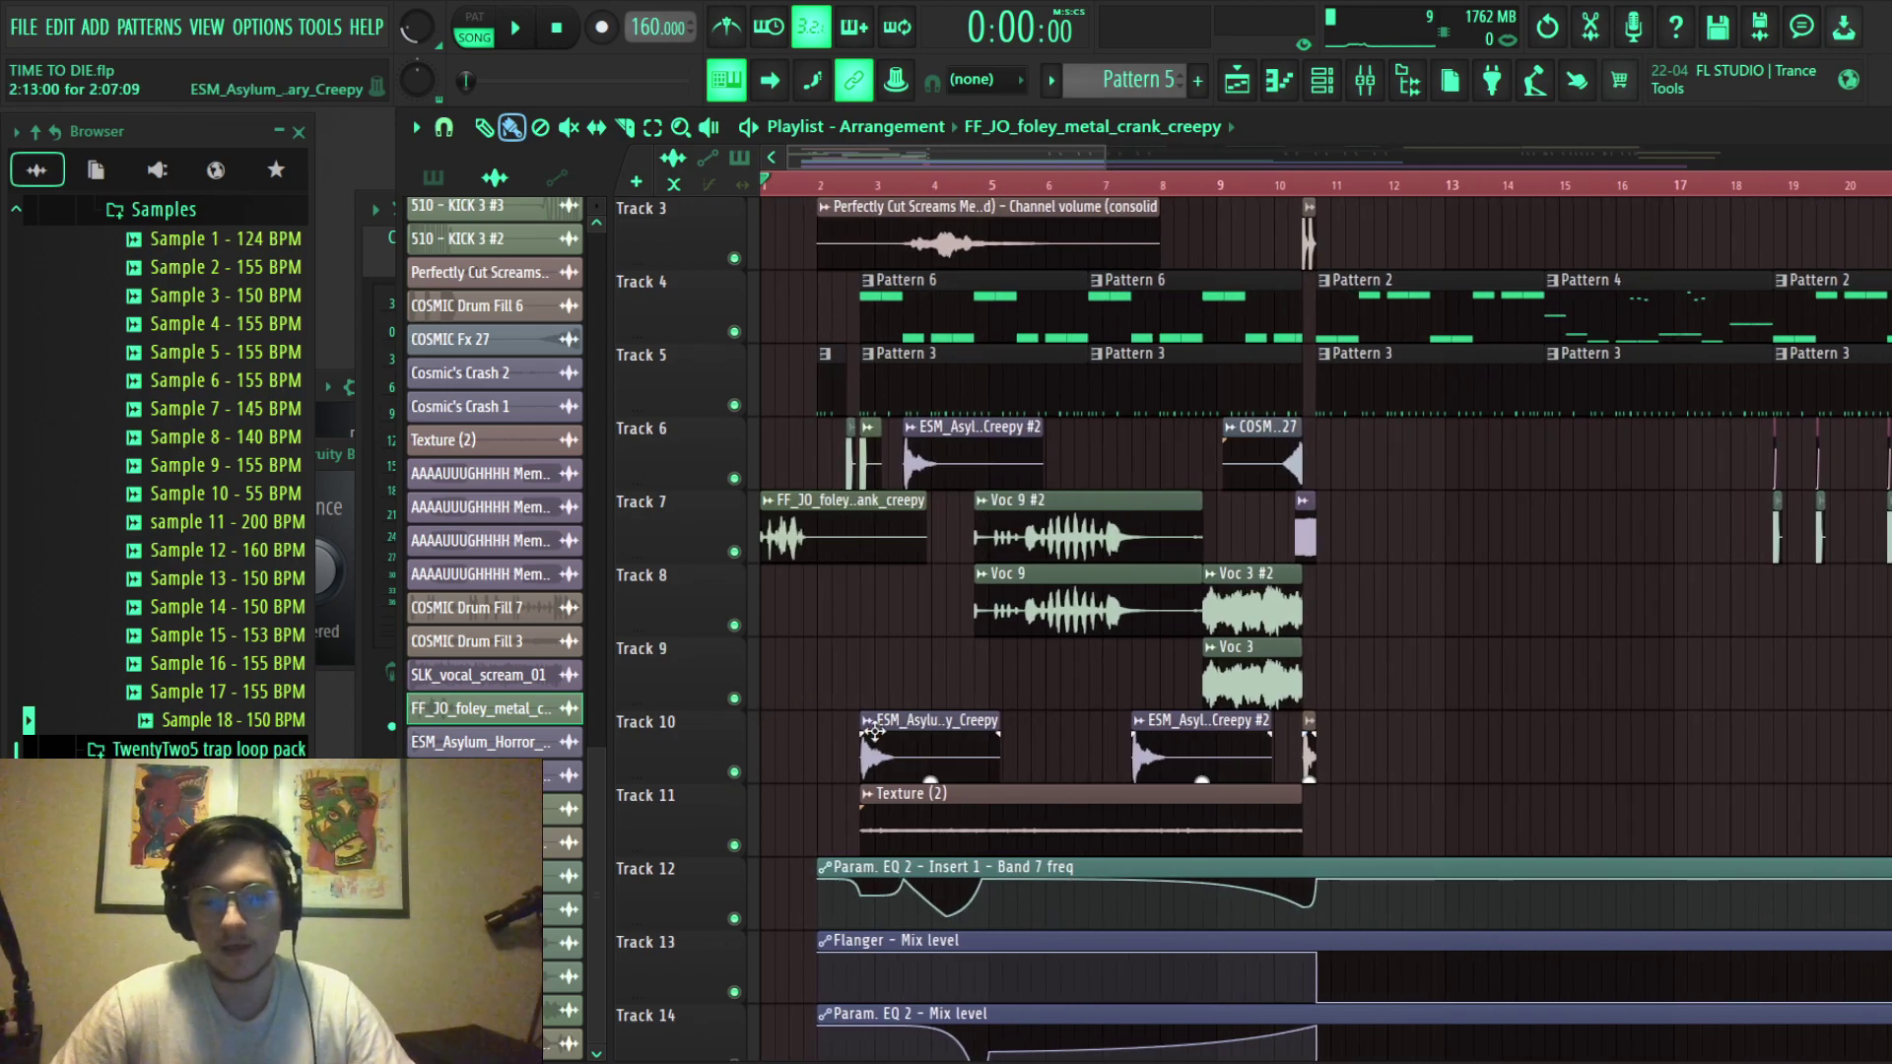
pyautogui.scroll(-3, 884, 719)
pyautogui.scroll(-2, 1035, 690)
pyautogui.scroll(2, 1144, 710)
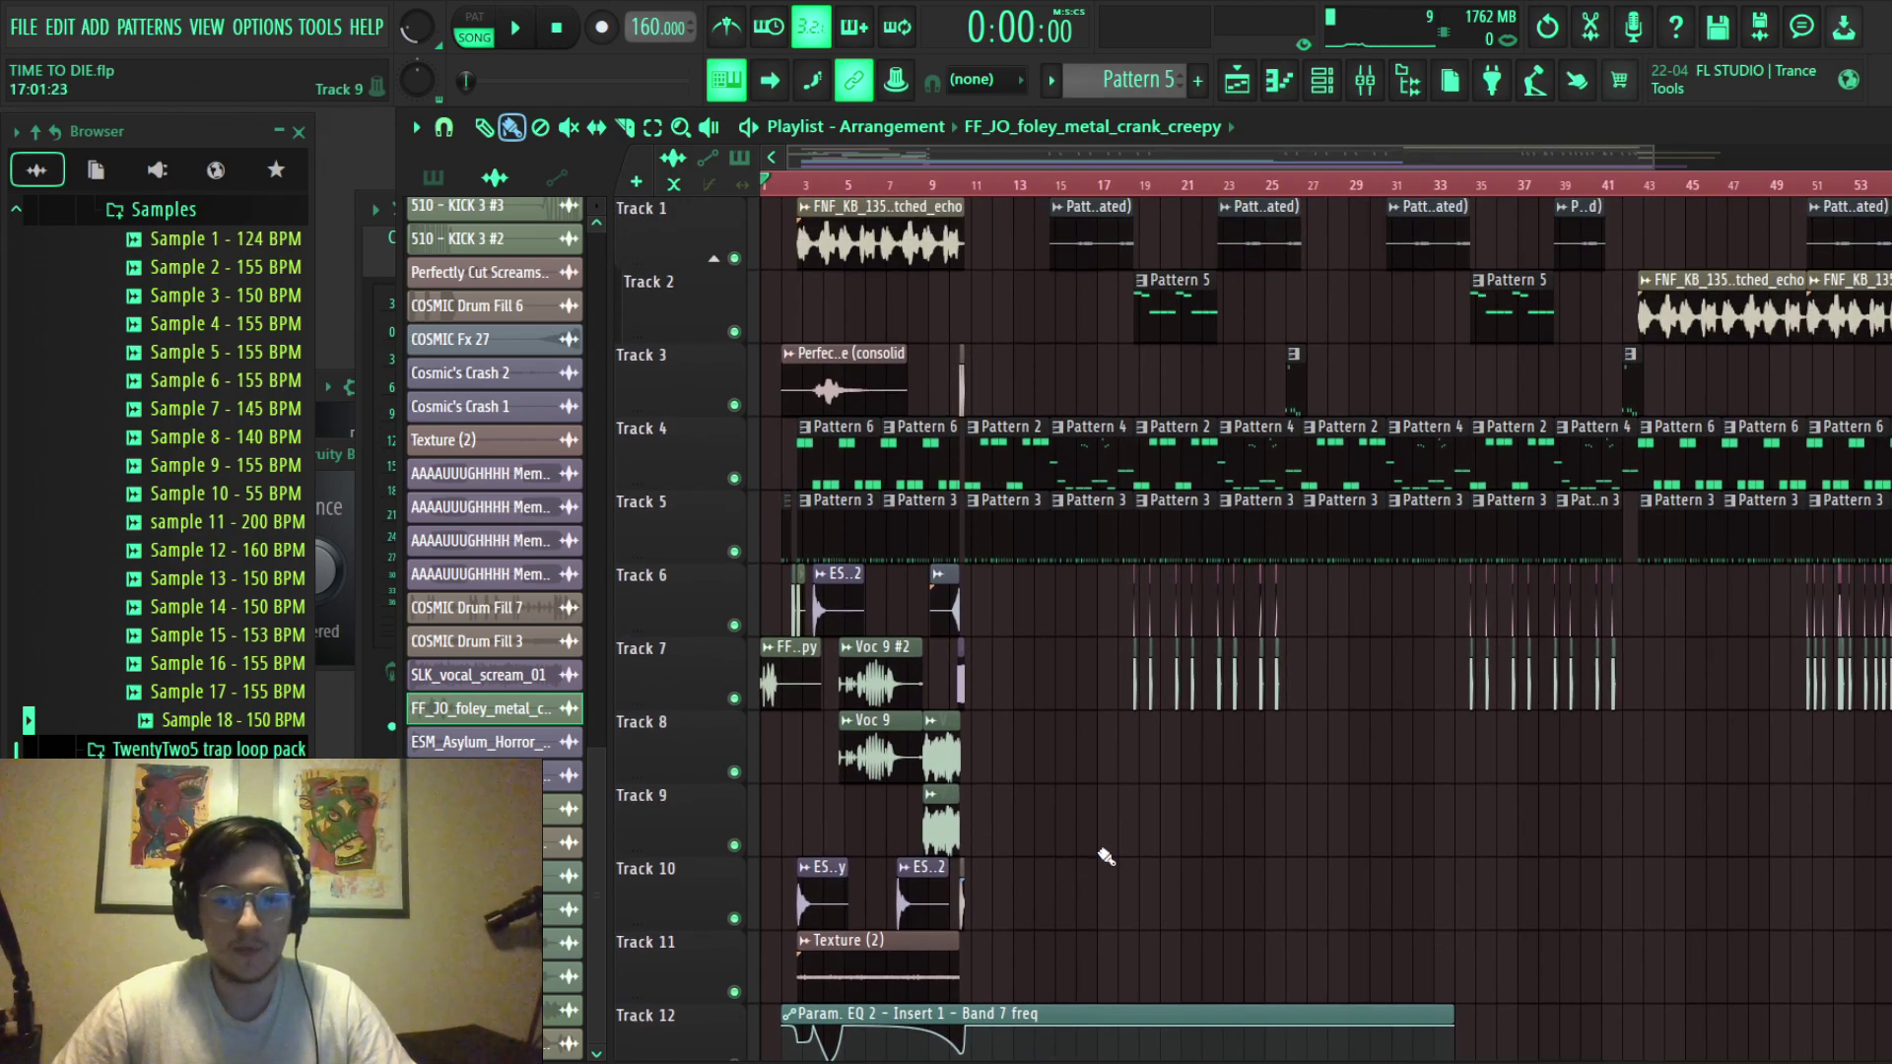
pyautogui.scroll(-2, 1105, 857)
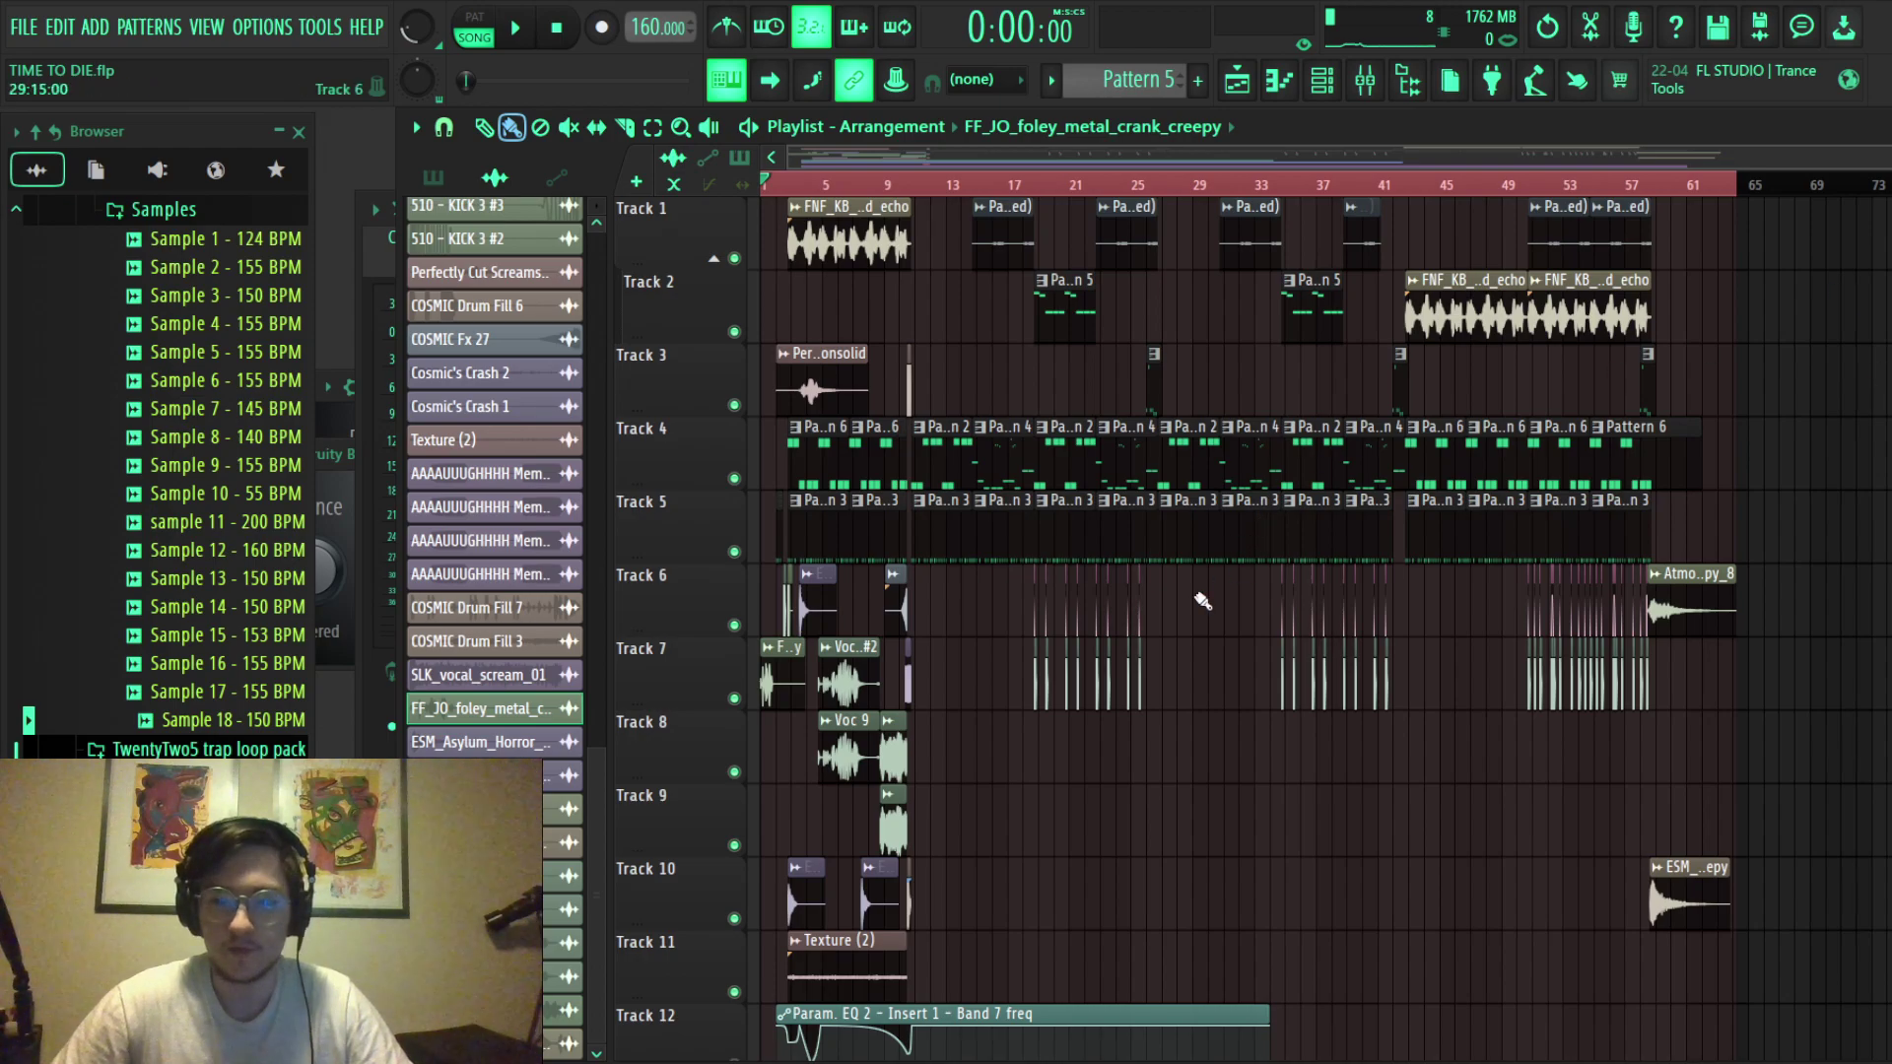
pyautogui.scroll(5, 714, 761)
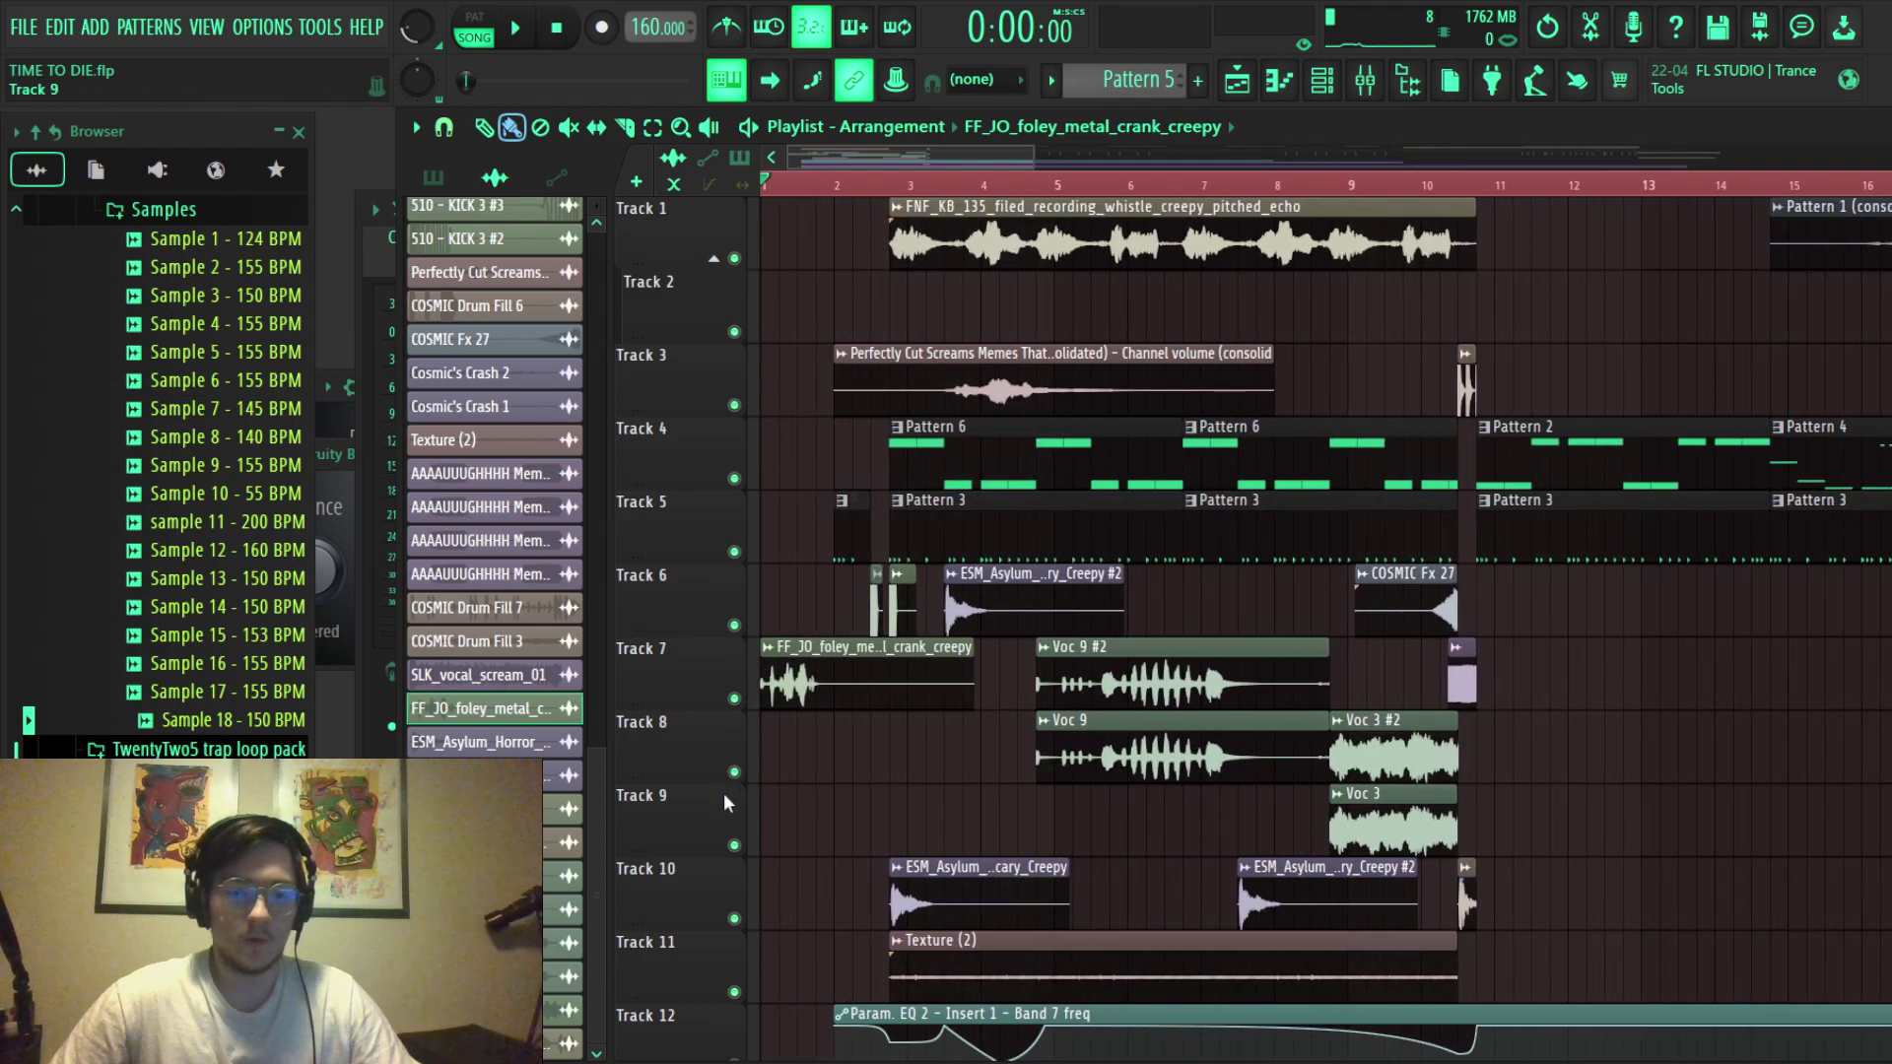
pyautogui.scroll(-2, 772, 802)
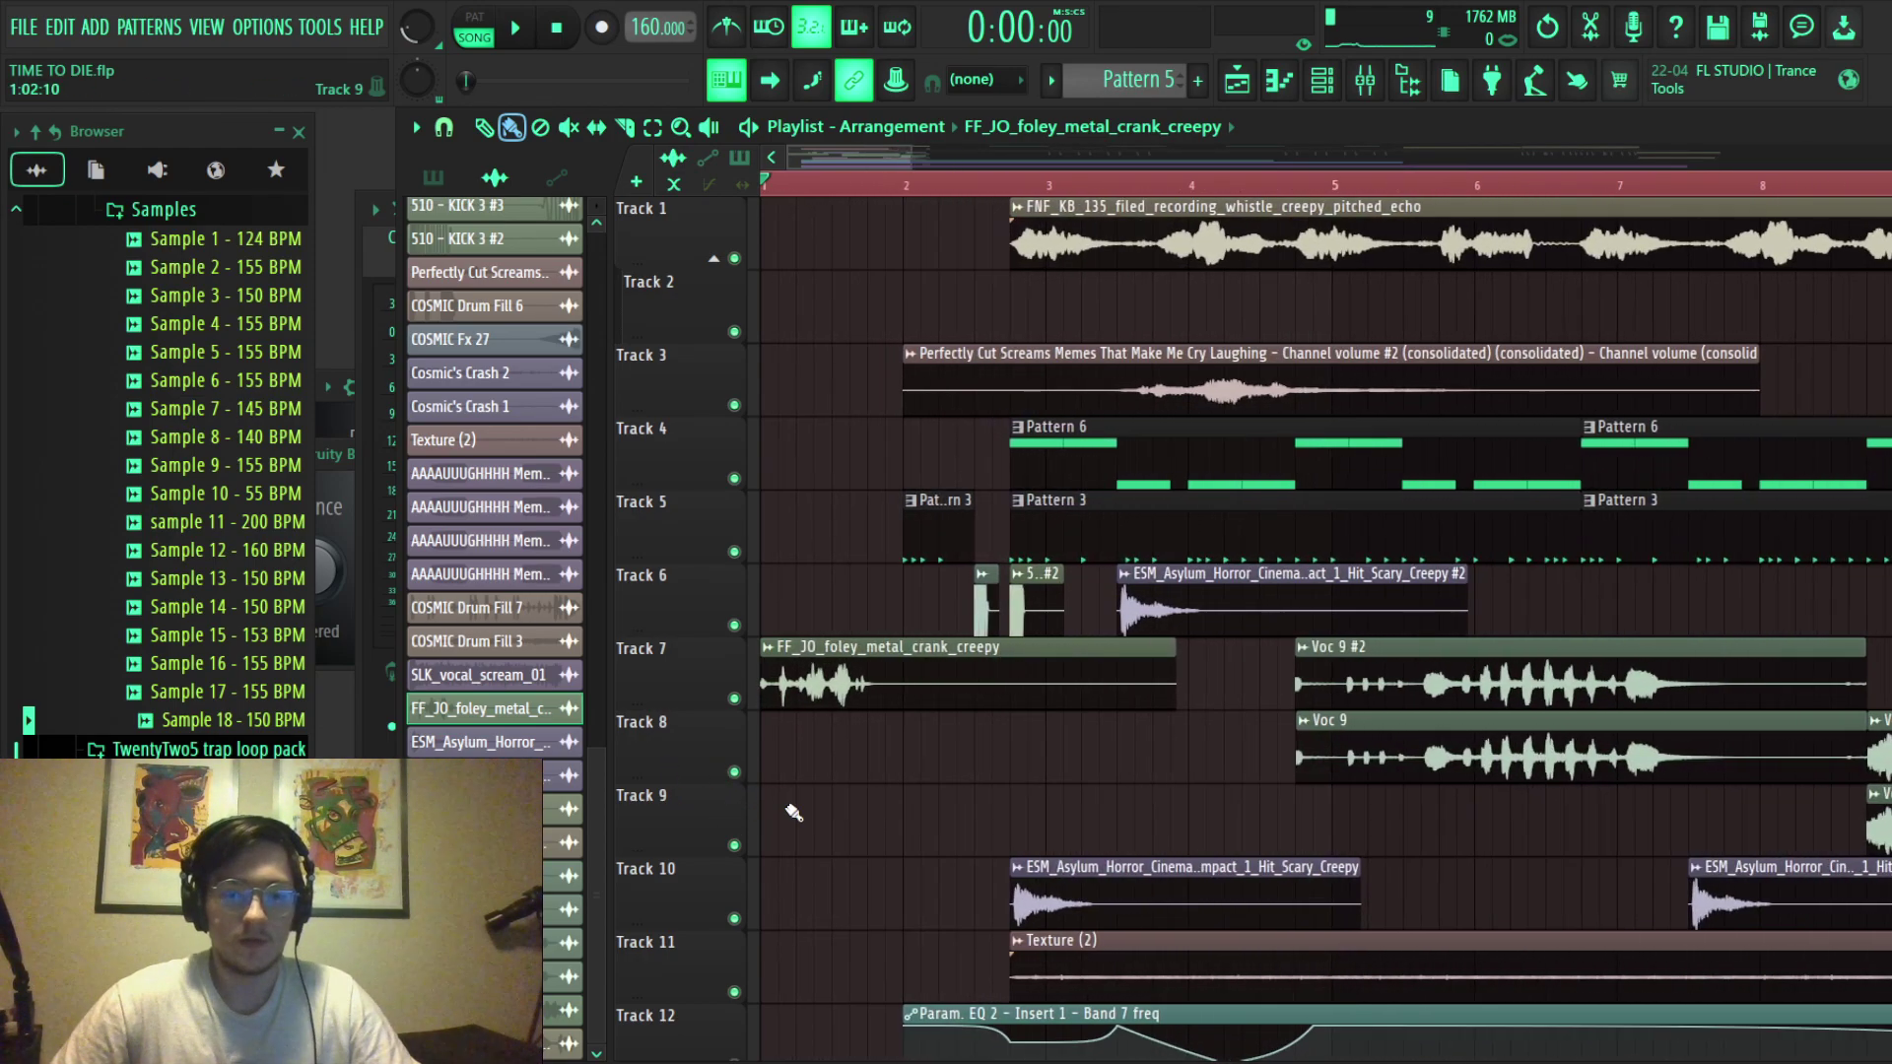
# Open the FF_JO_foley_metal_crank_creepy clip on Track 7, preview its sample and close its settings.
pyautogui.scroll(2, 825, 790)
pyautogui.doubleClick(891, 703)
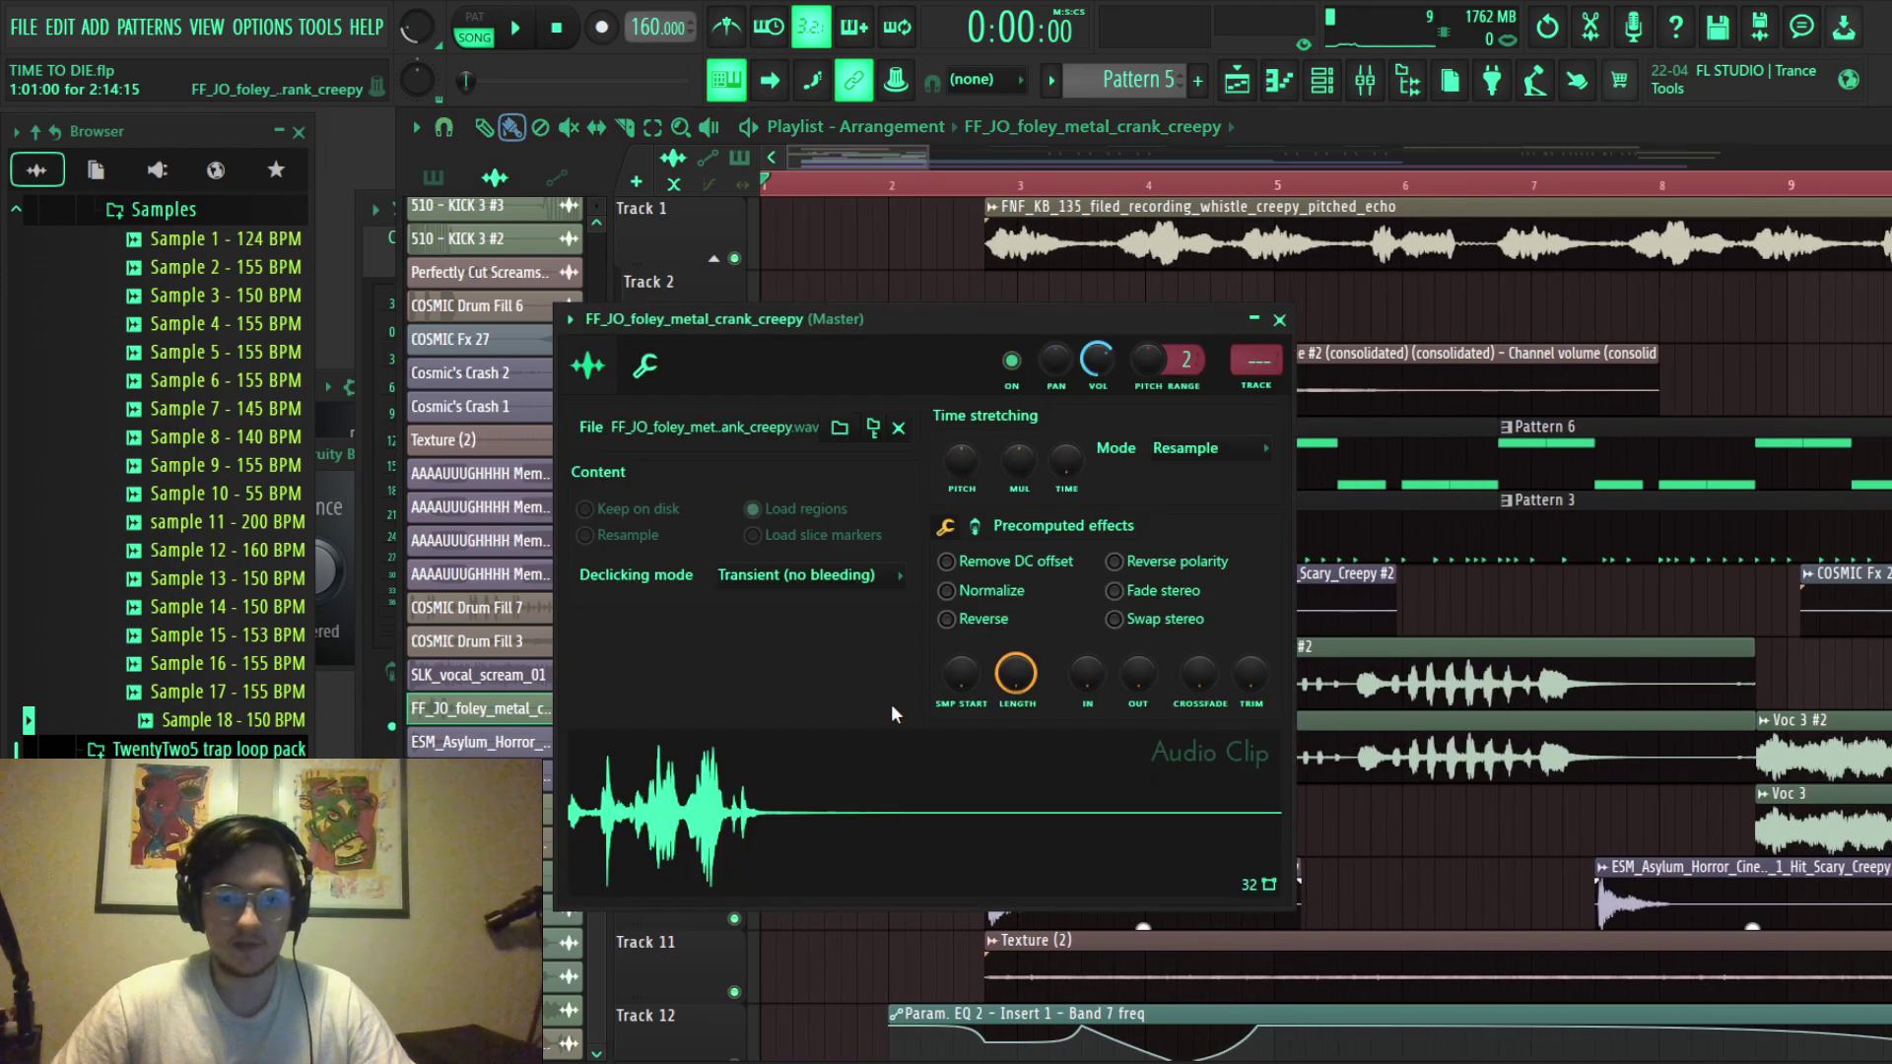
pyautogui.moveTo(798, 319); pyautogui.dragTo(1351, 275)
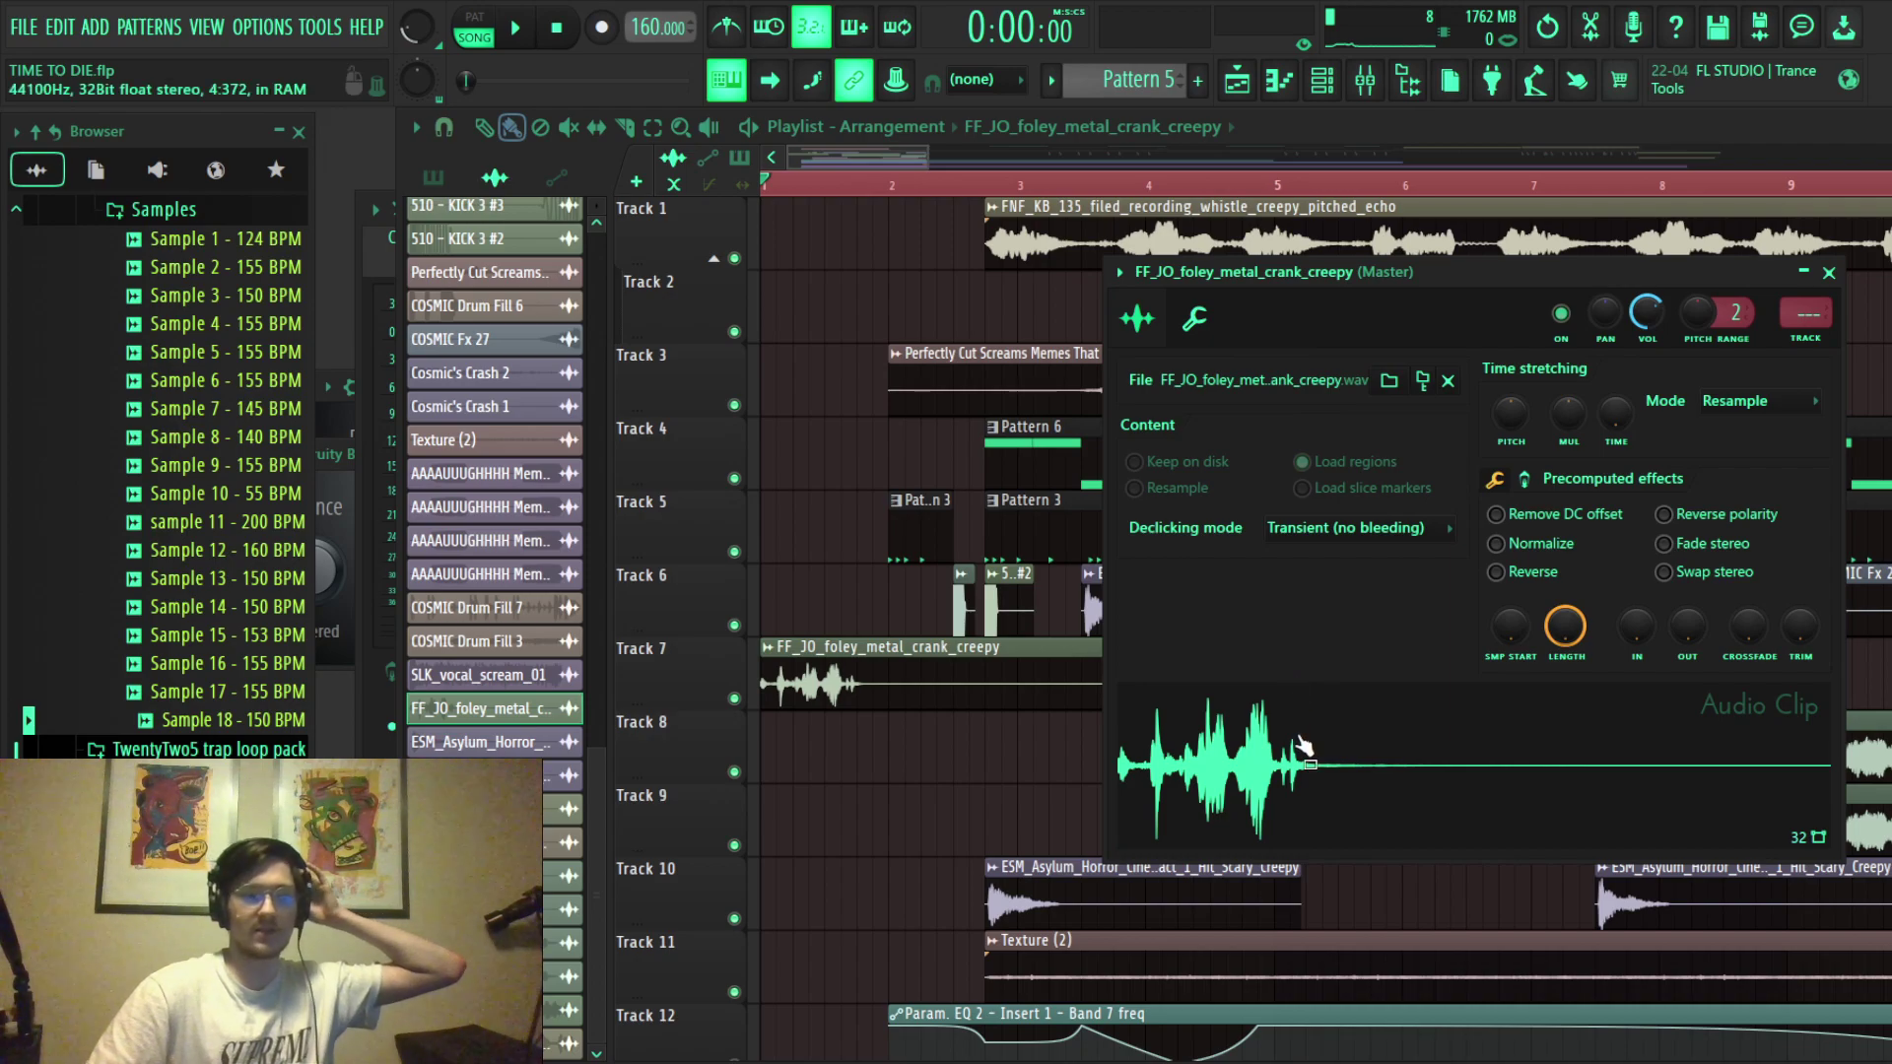
pyautogui.click(1303, 760)
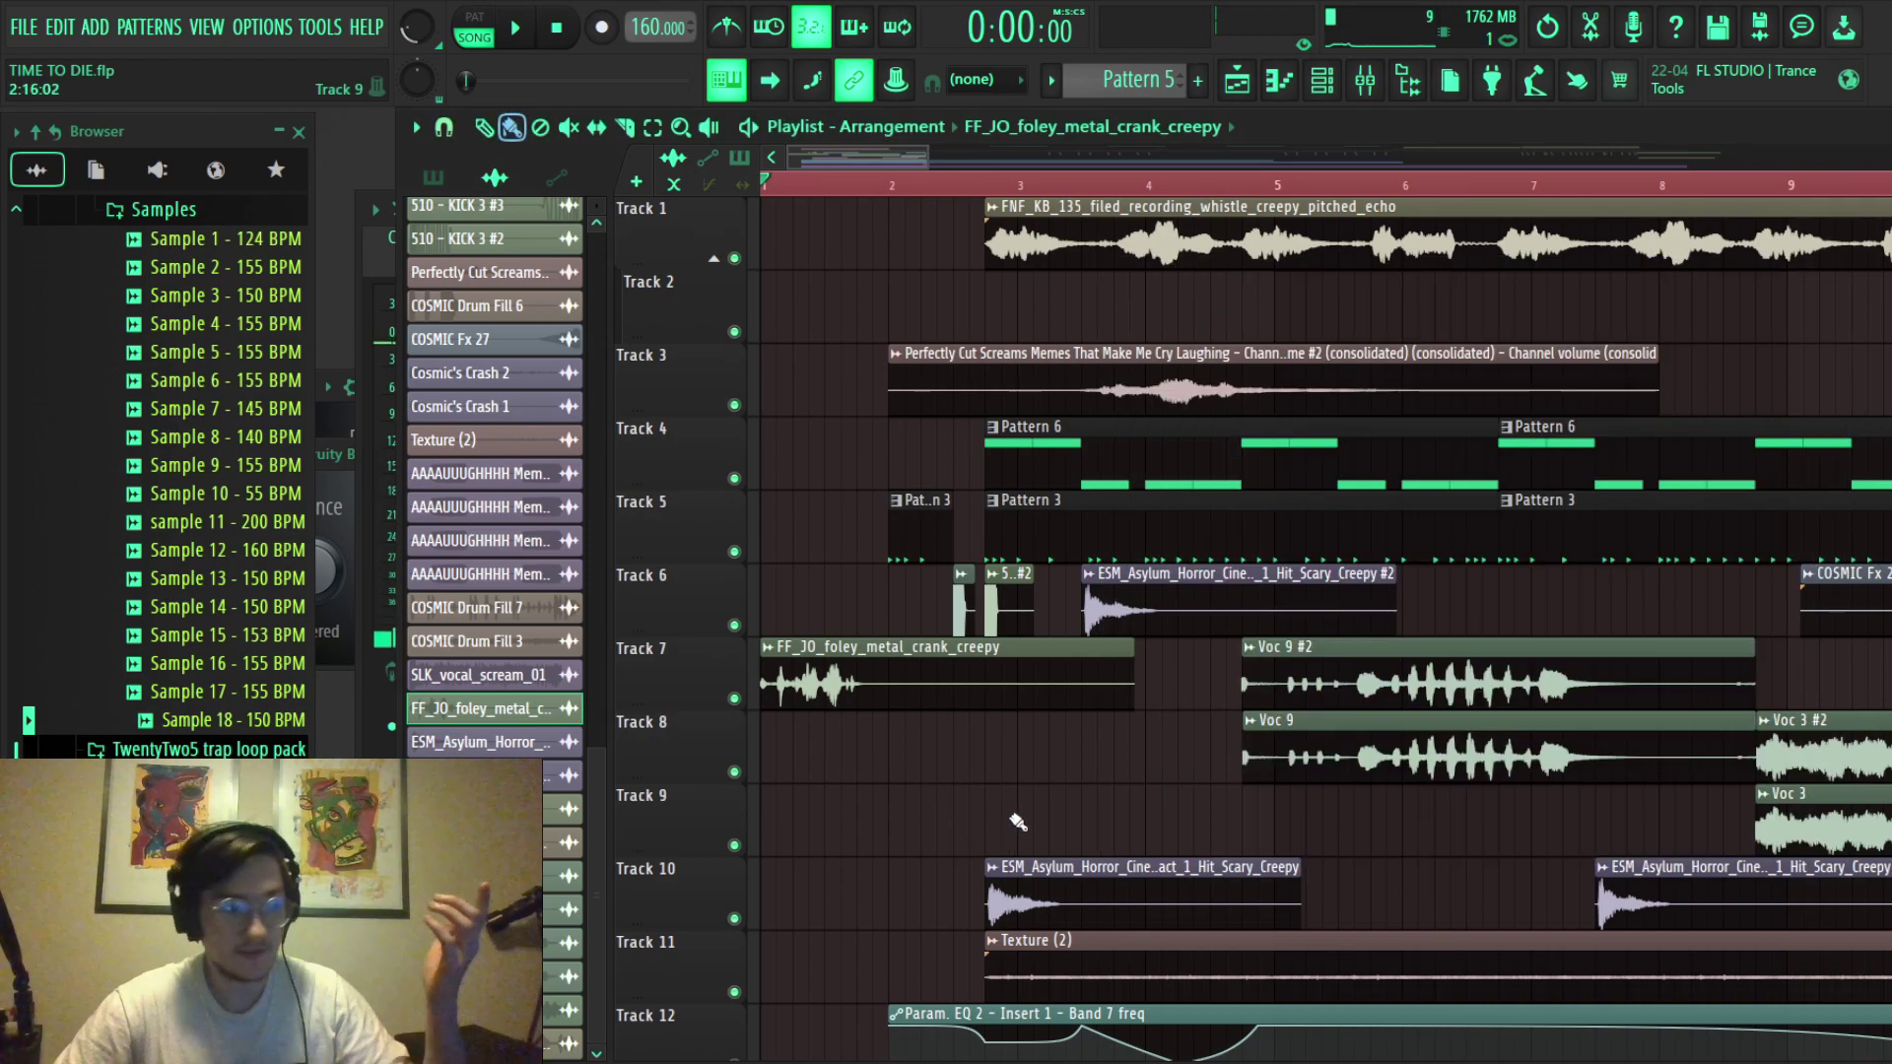
# Solo Track 5, unmute Track 6 as well, and play the intro drums from bar 2.
pyautogui.scroll(-3, 896, 734)
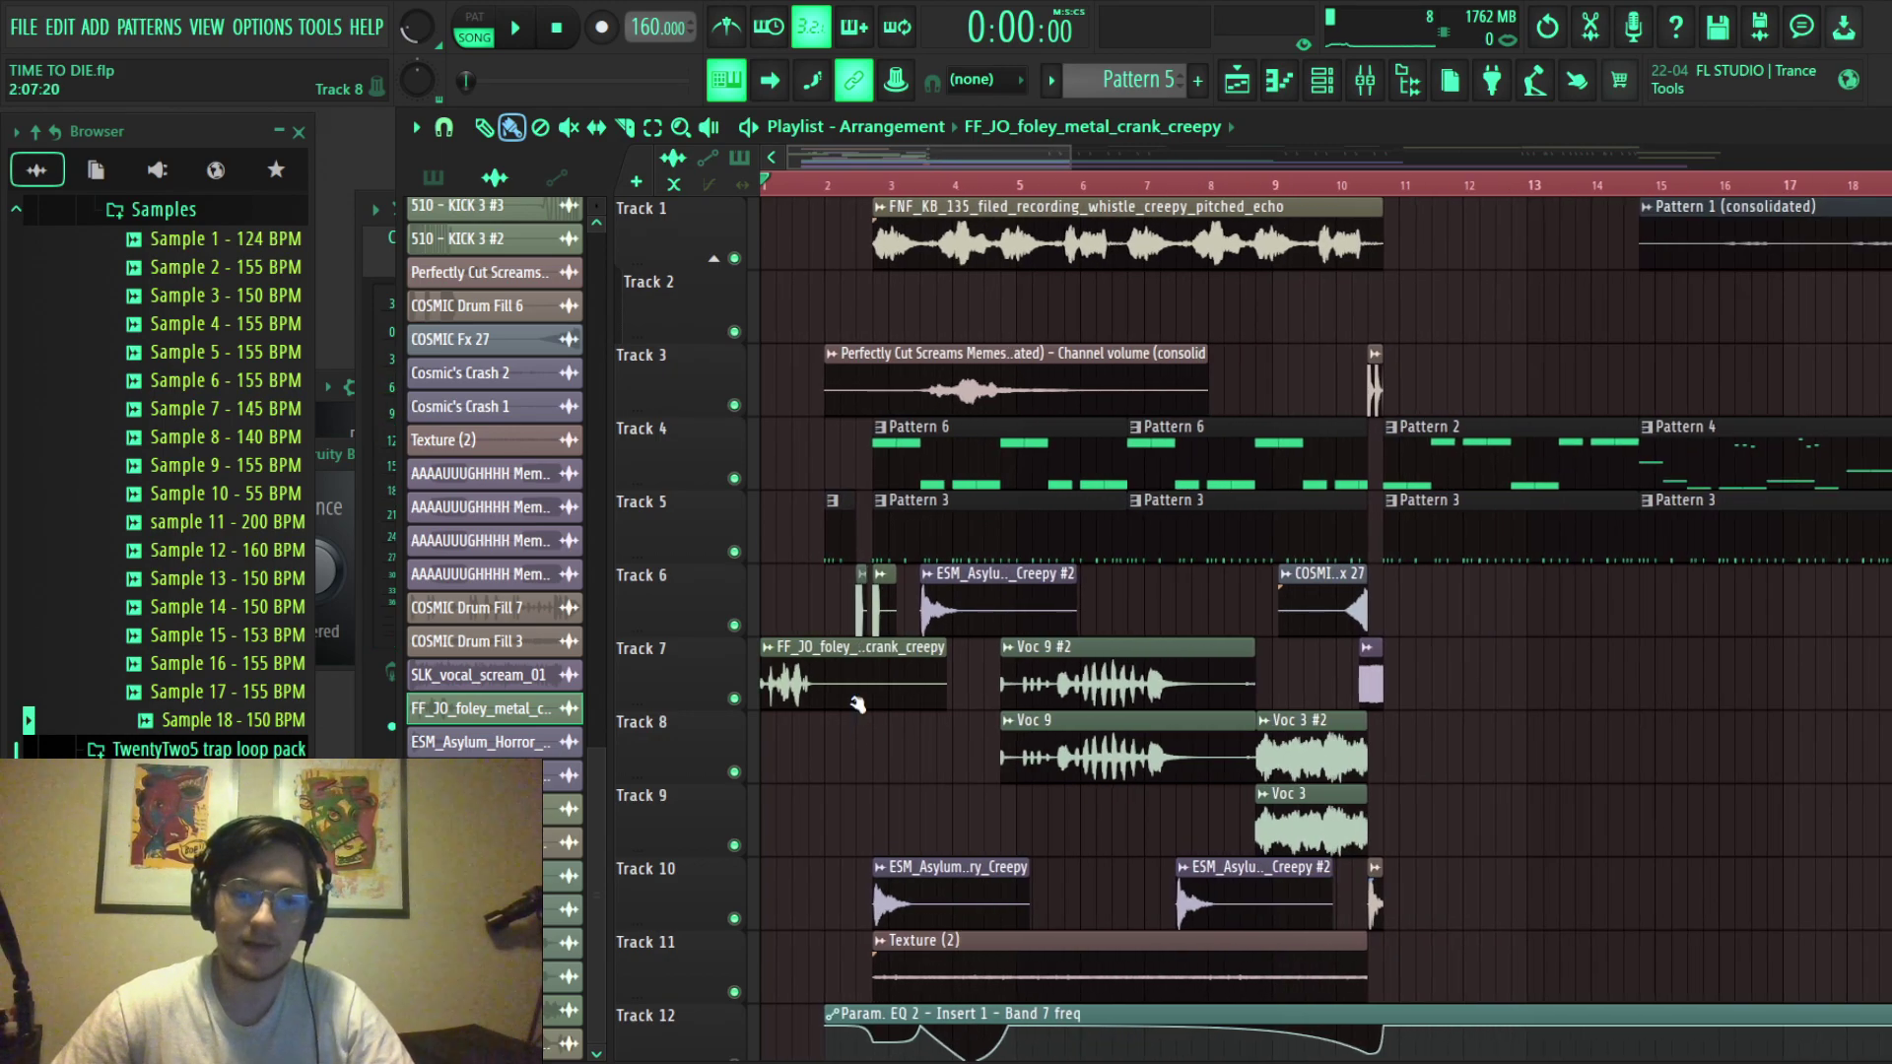
pyautogui.keyDown('ctrl'); pyautogui.click(734, 551); pyautogui.keyUp('ctrl')
pyautogui.scroll(4, 748, 552)
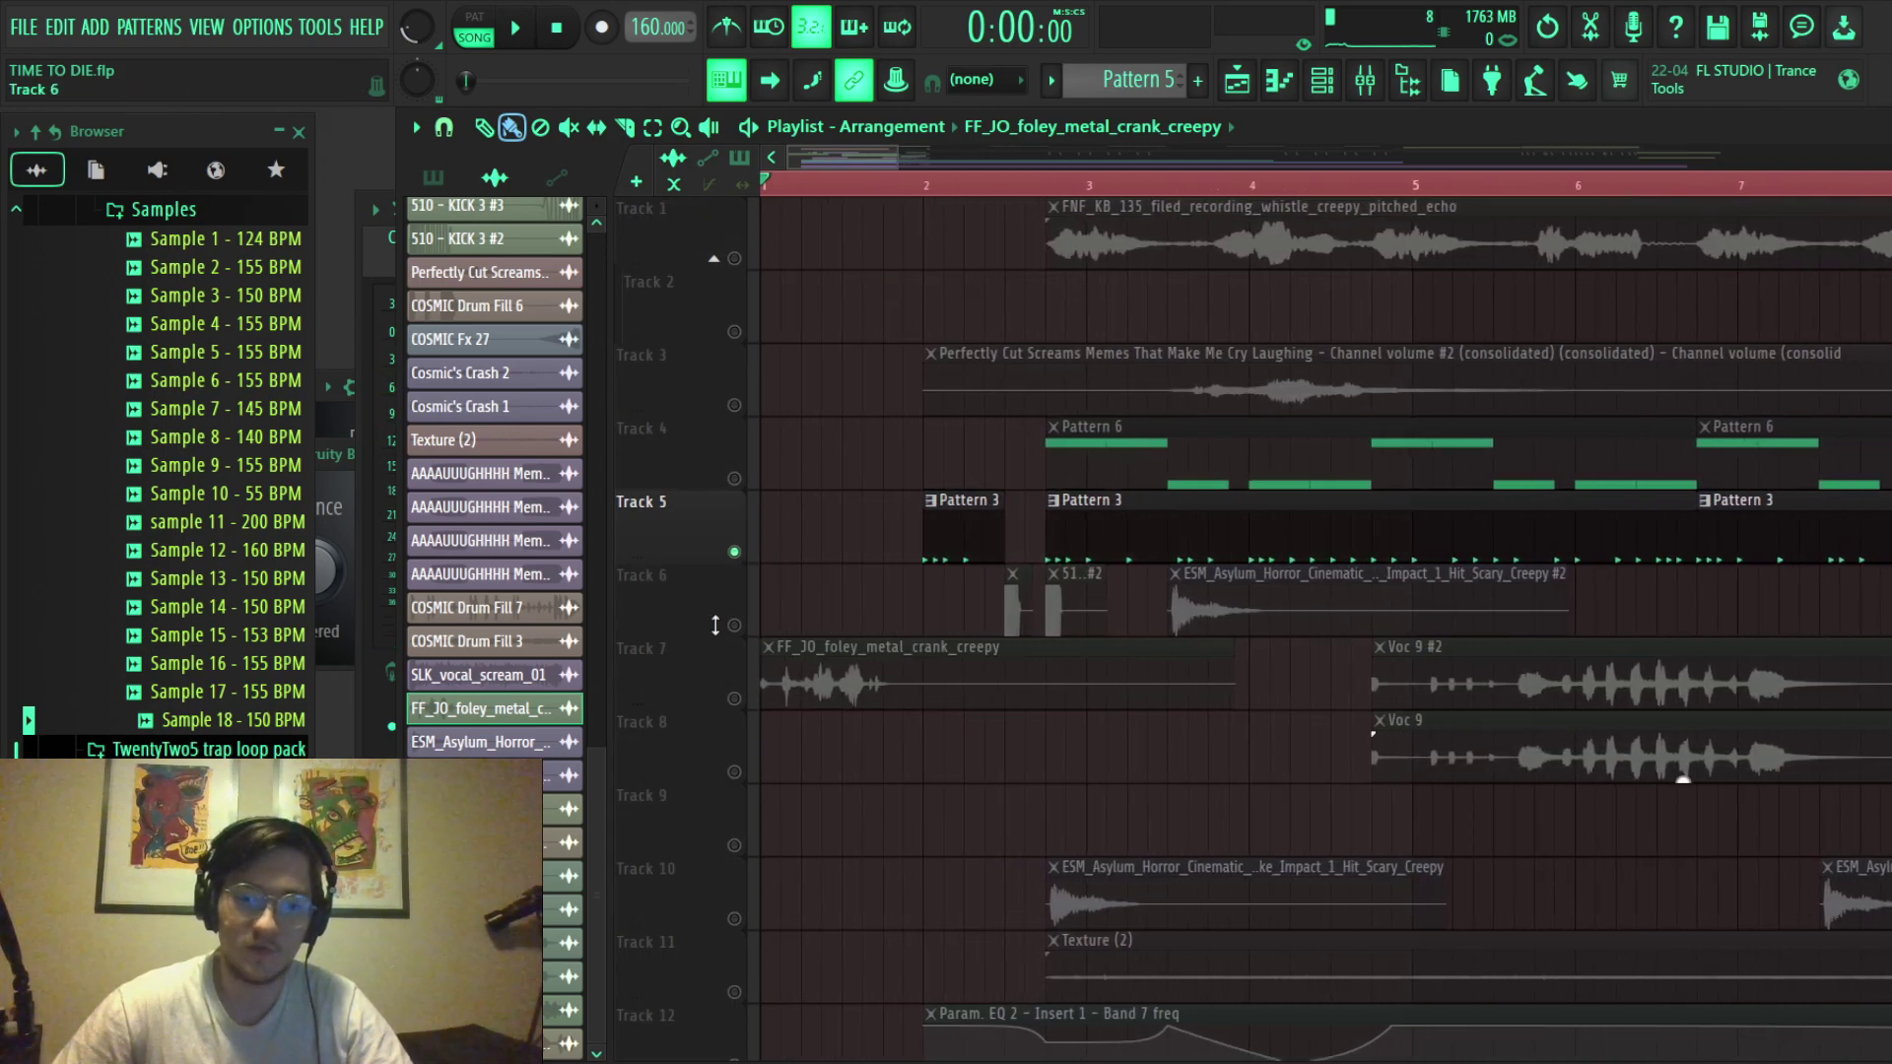
pyautogui.click(734, 625)
pyautogui.click(930, 184)
pyautogui.press('space')
pyautogui.press('space')
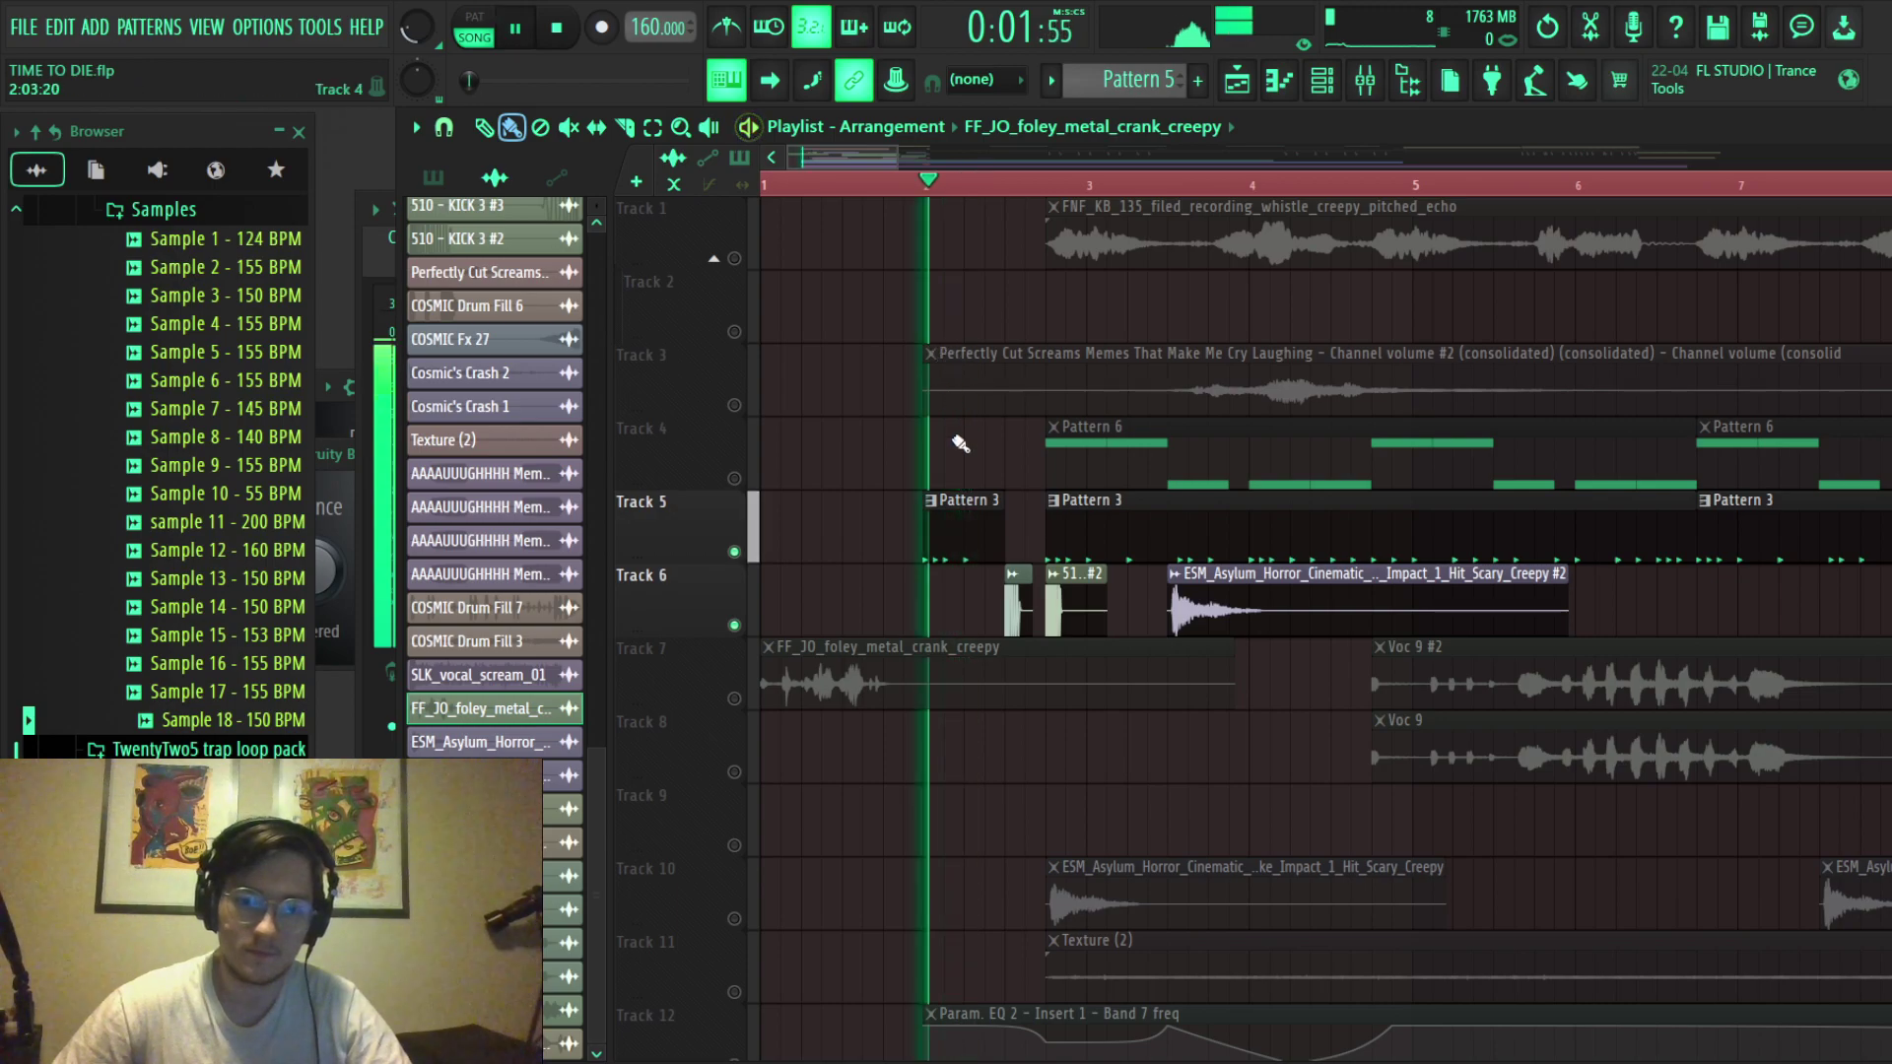
pyautogui.press('space')
# Replay the intro drums on Tracks 5 and 6 from just before bar 2.
pyautogui.scroll(-3, 939, 396)
pyautogui.press('space')
pyautogui.click(813, 186)
pyautogui.press('space')
pyautogui.press('space')
pyautogui.click(864, 186)
pyautogui.press('space')
pyautogui.scroll(3, 851, 460)
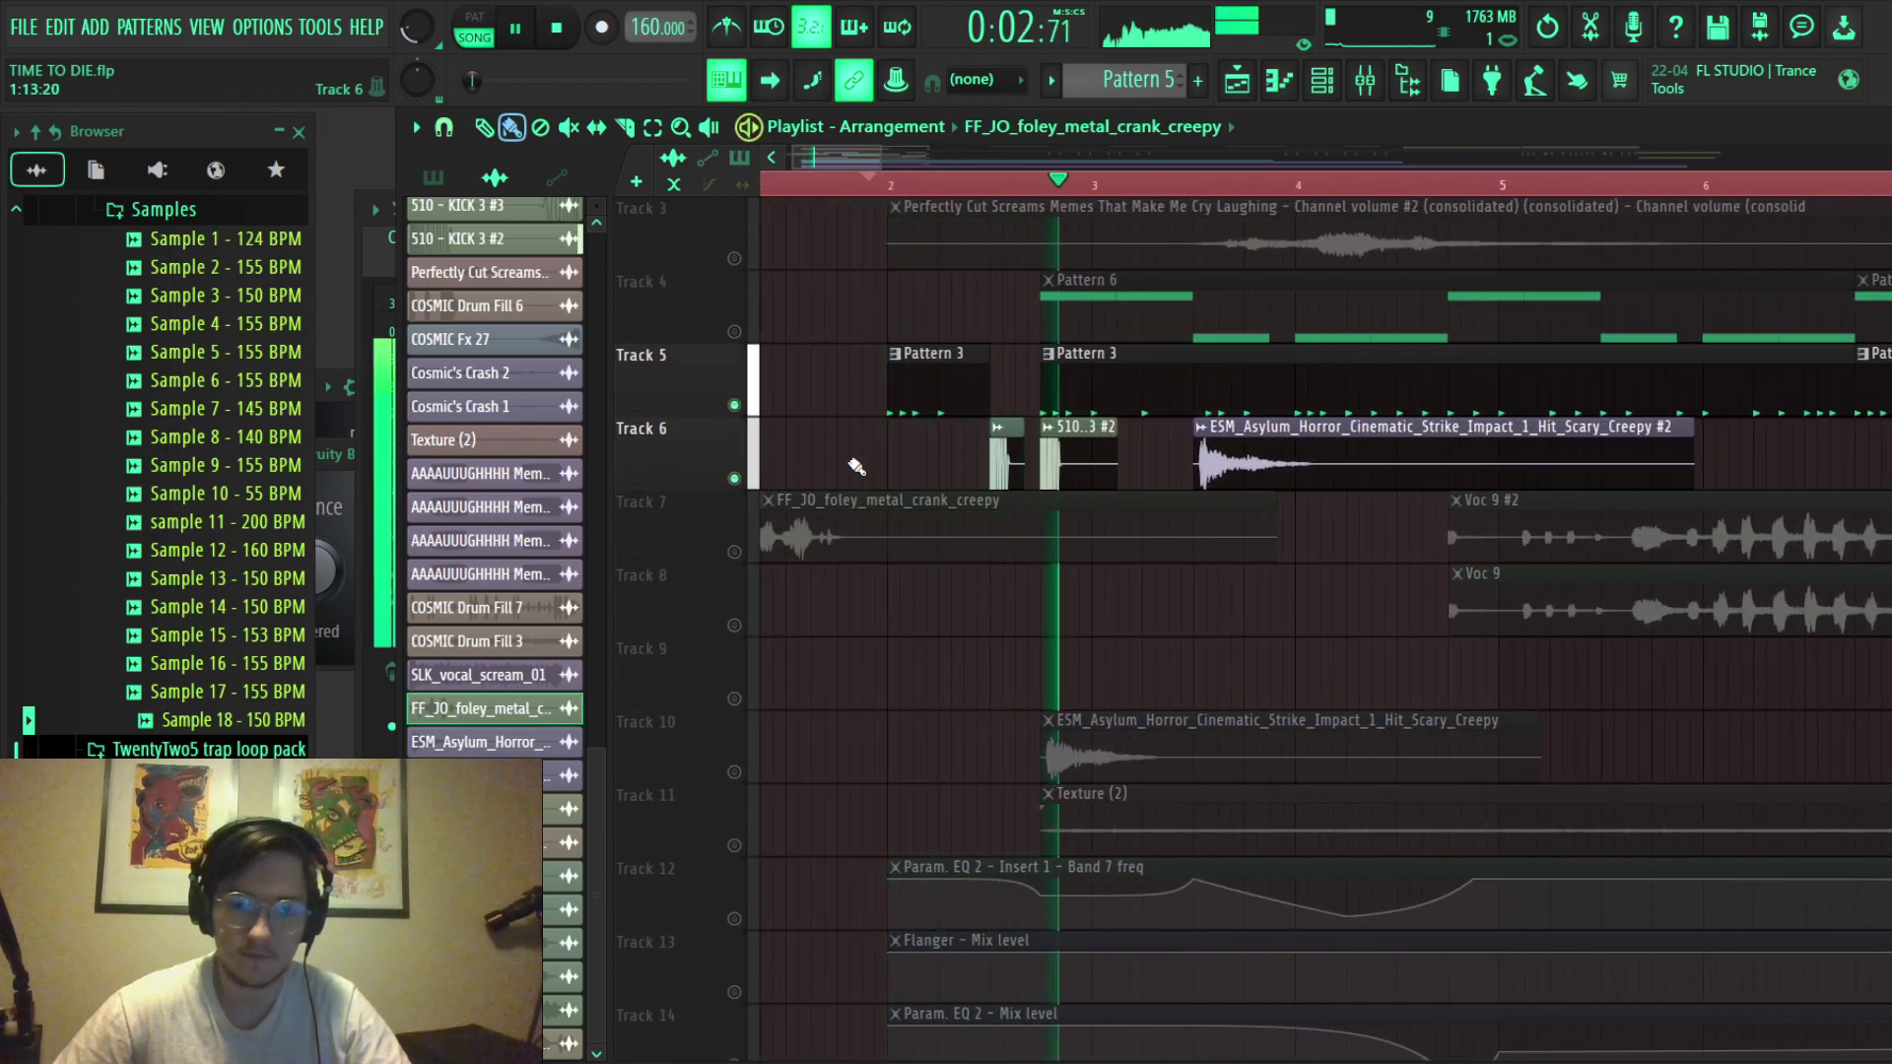
pyautogui.press('space')
# Examine the Pattern 3 clips on Track 5 and the hits on Track 6 across the arrangement.
pyautogui.scroll(-3, 920, 514)
pyautogui.scroll(2, 920, 515)
pyautogui.moveTo(813, 492); pyautogui.dragTo(877, 599)
pyautogui.scroll(3, 876, 599)
pyautogui.moveTo(827, 458); pyautogui.dragTo(889, 582)
pyautogui.keyDown('ctrl'); pyautogui.click(891, 537); pyautogui.keyUp('ctrl')
pyautogui.scroll(-3, 891, 544)
pyautogui.scroll(-3, 891, 545)
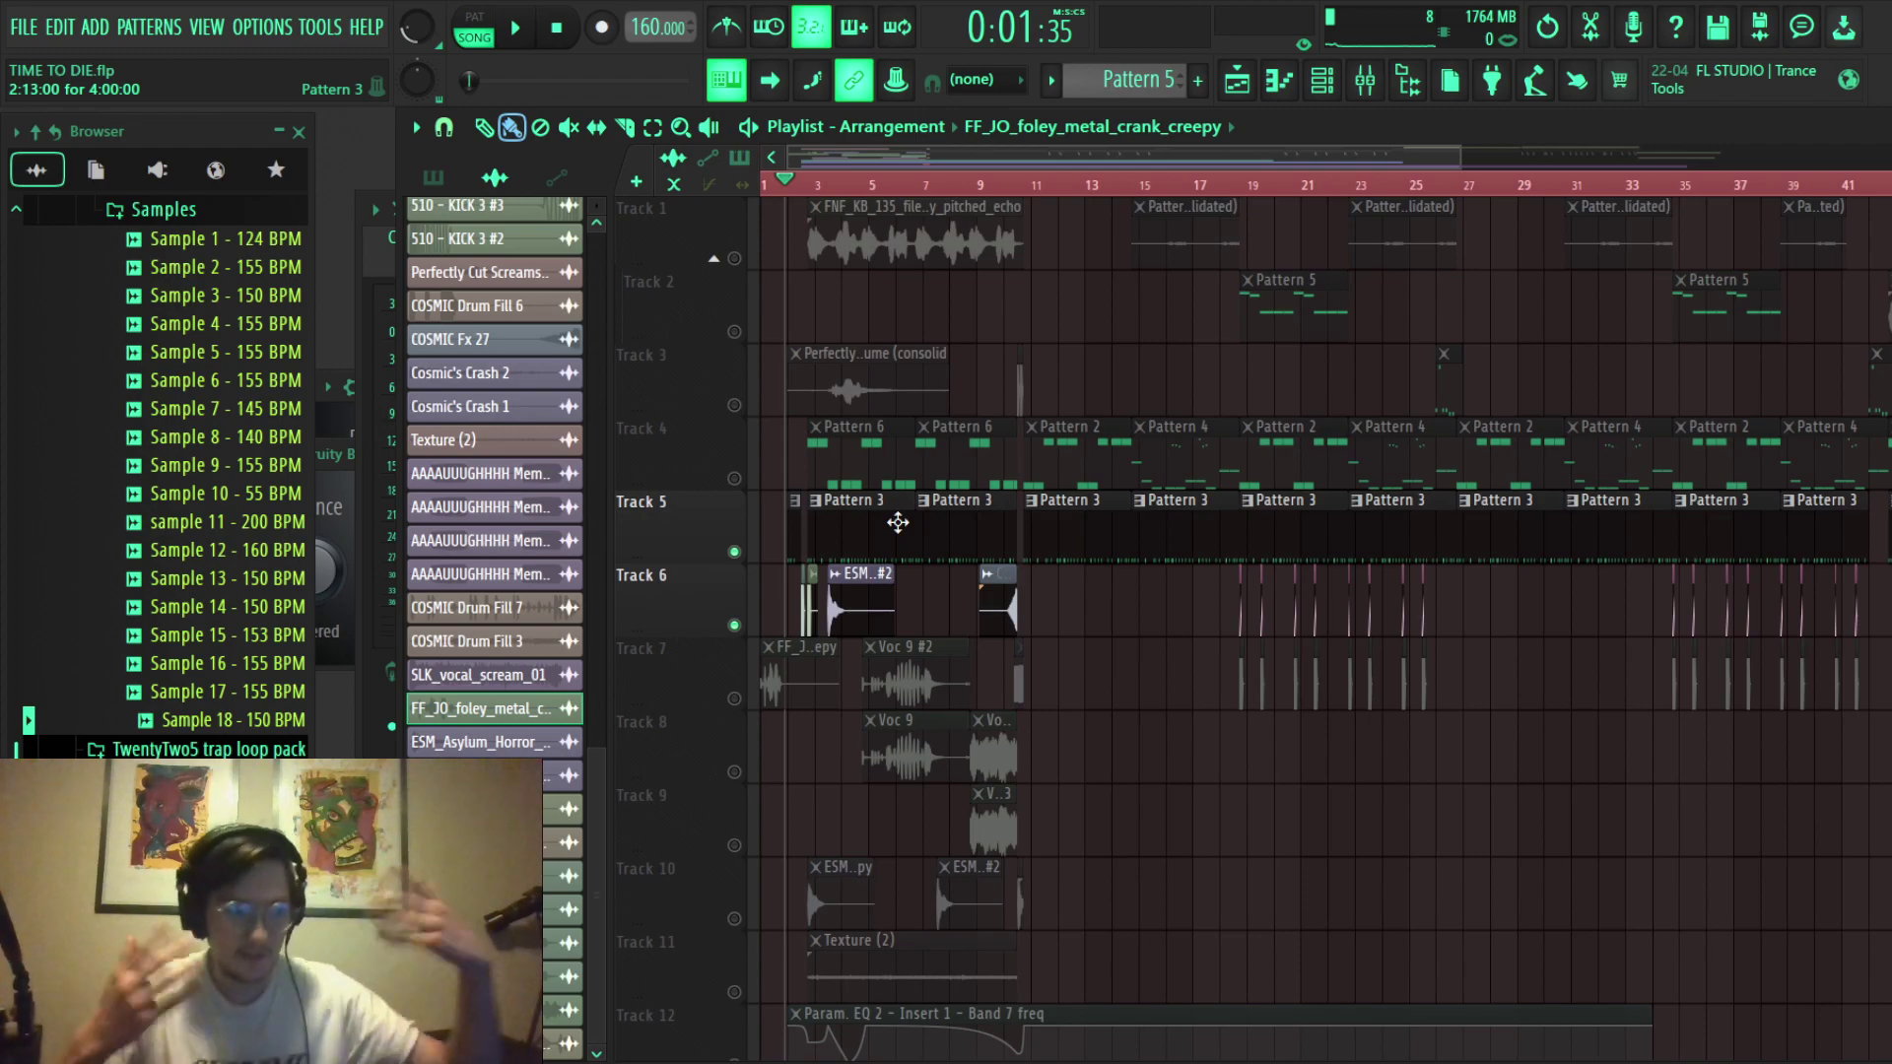
pyautogui.scroll(1, 1015, 641)
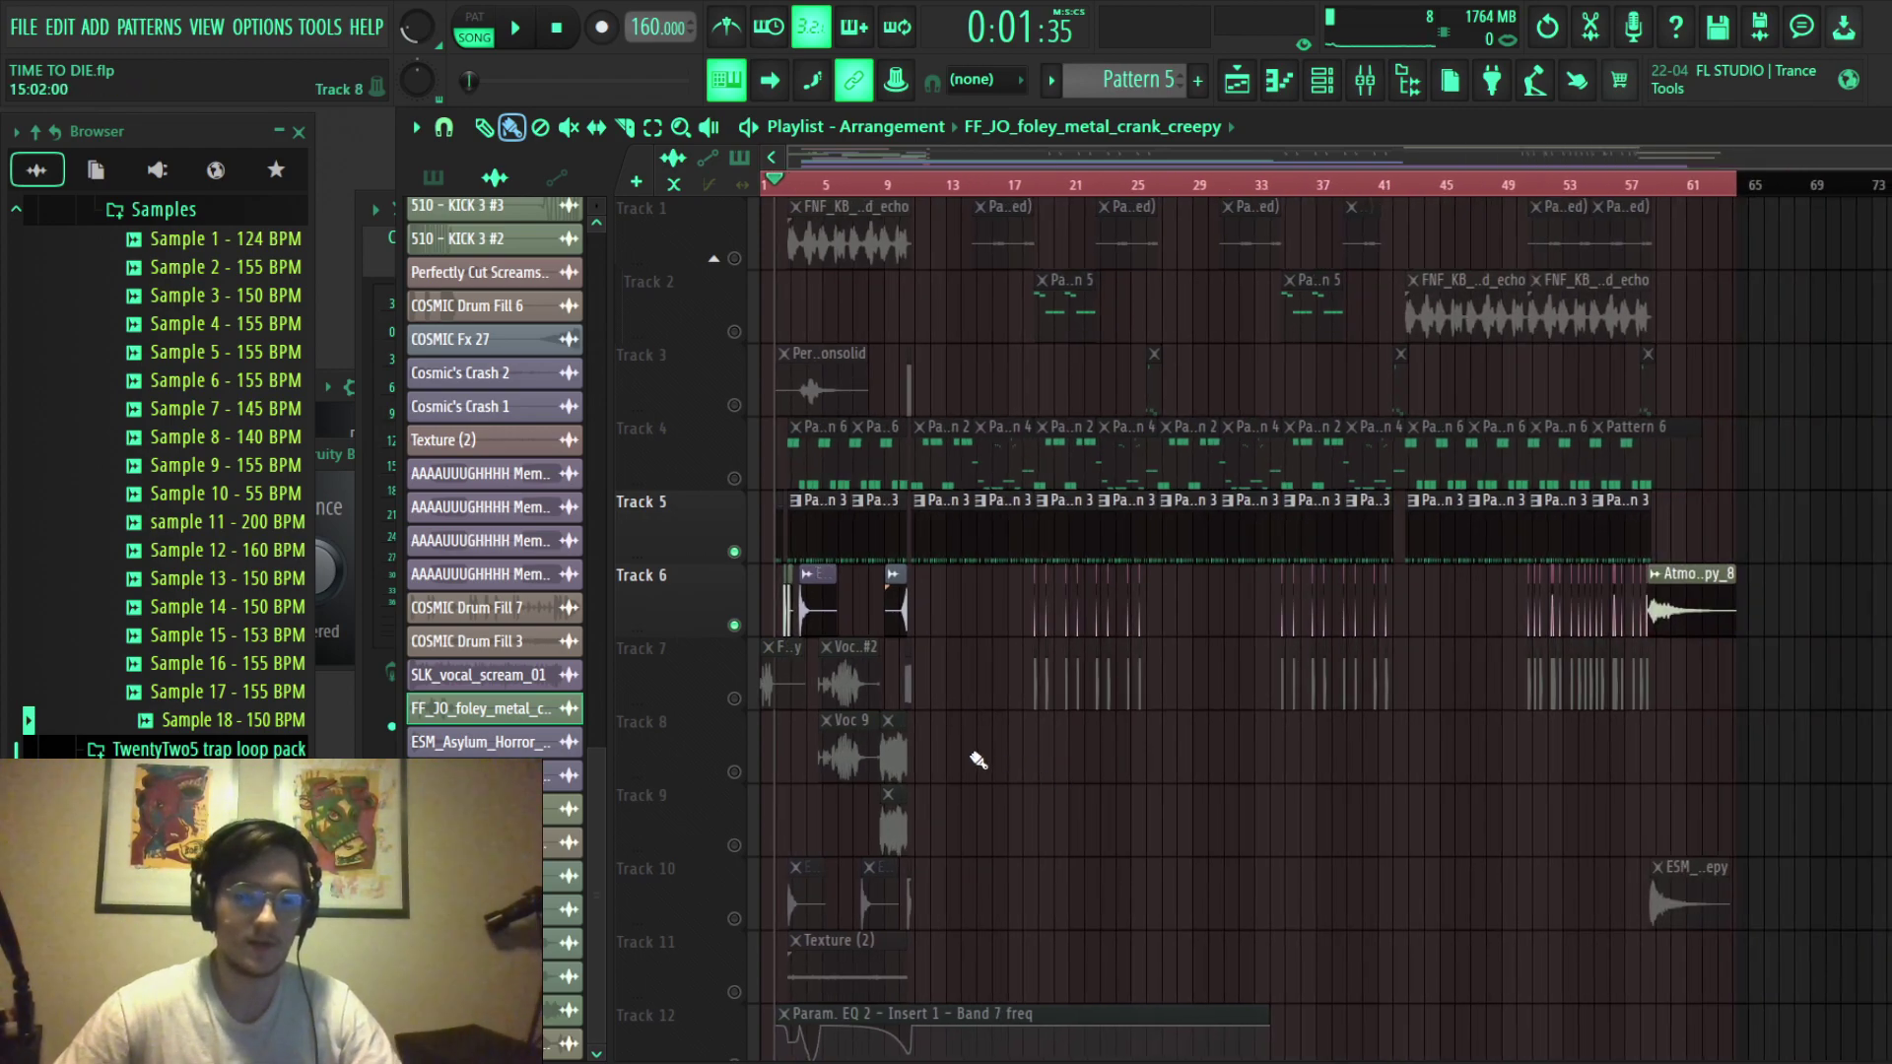
pyautogui.scroll(2, 752, 765)
pyautogui.scroll(1, 680, 719)
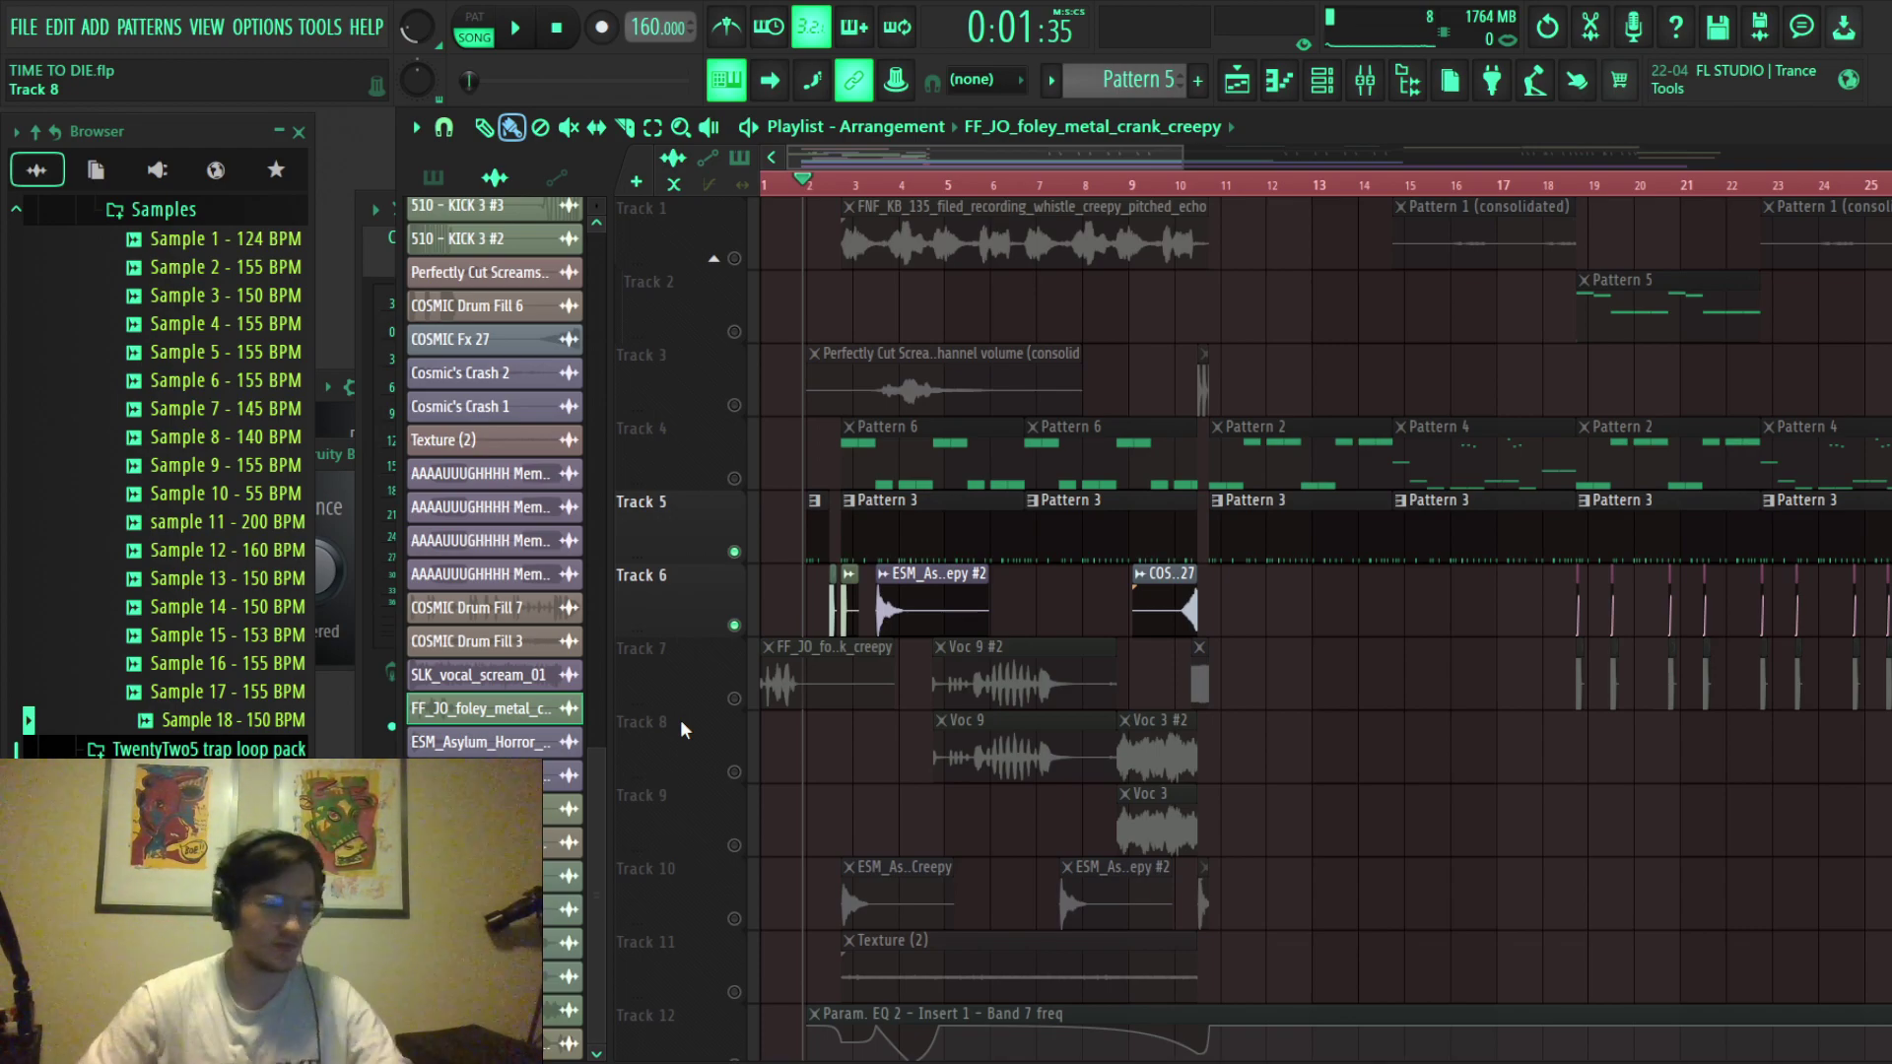
pyautogui.scroll(2, 832, 877)
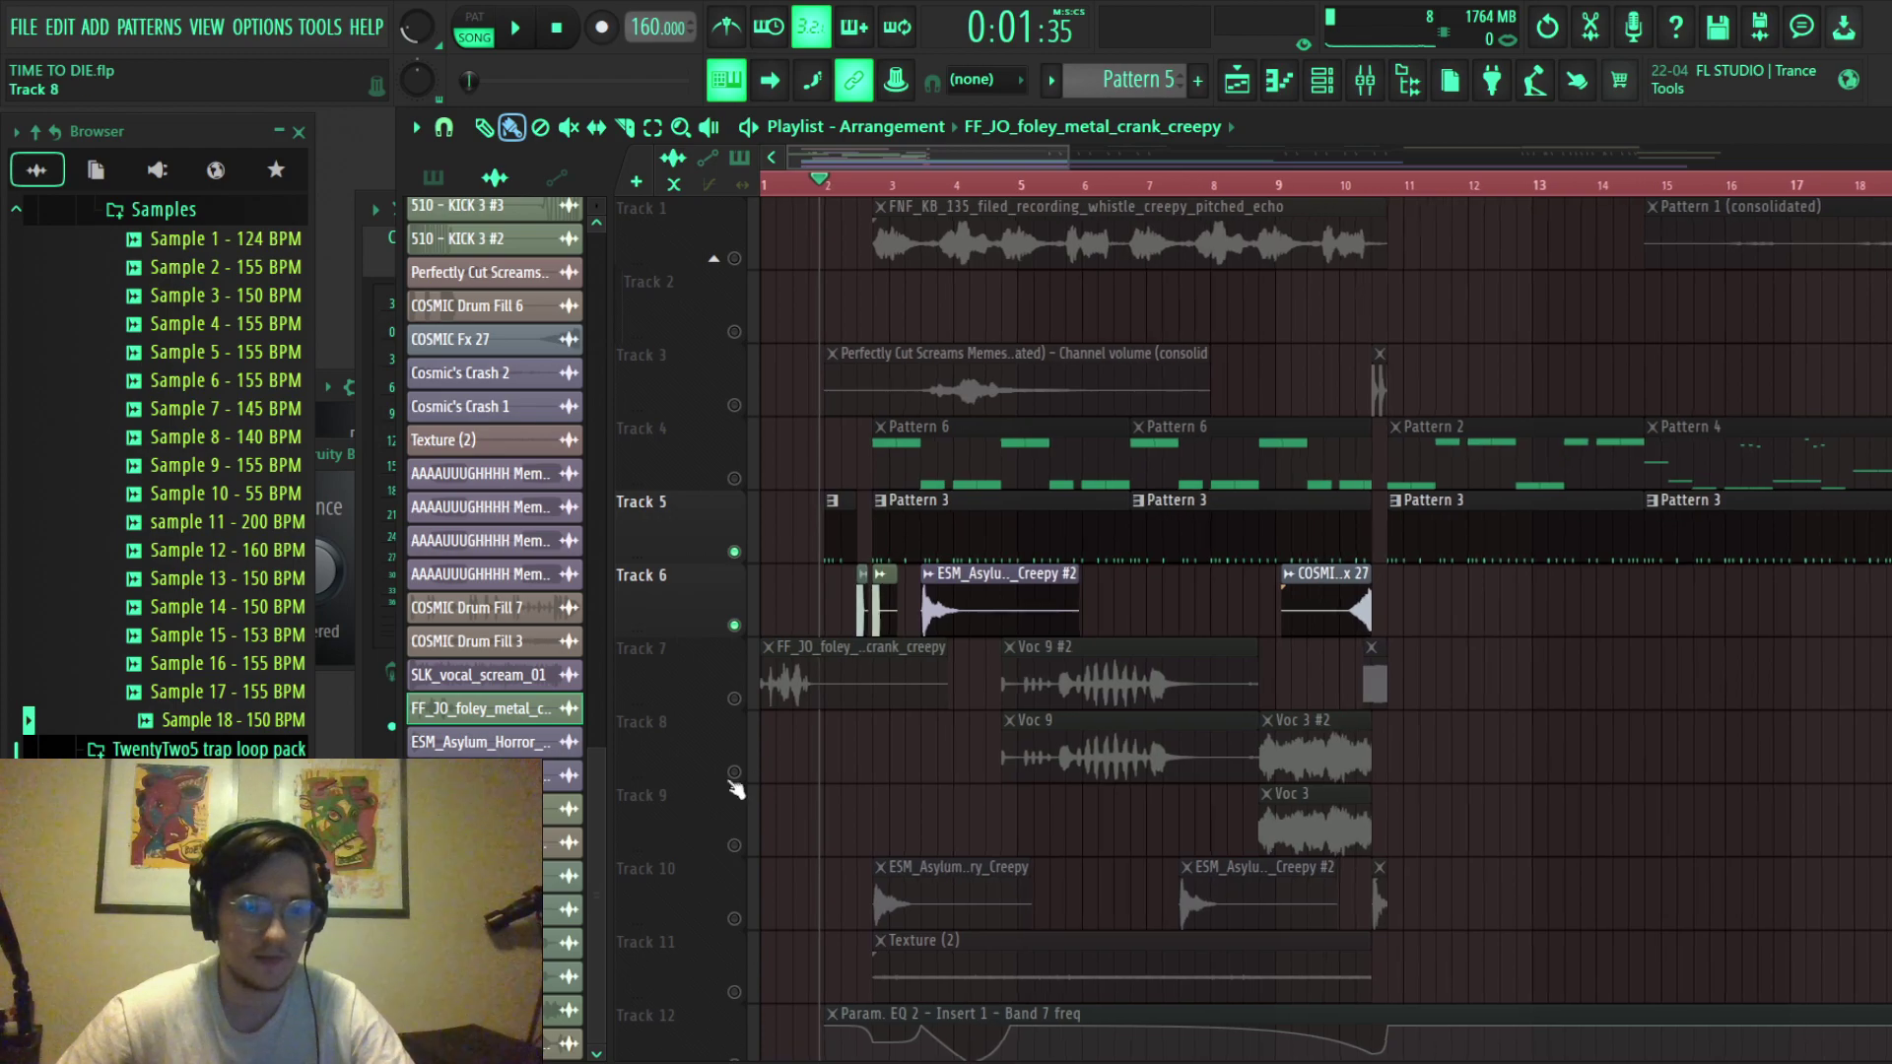
pyautogui.scroll(-2, 813, 778)
pyautogui.scroll(2, 800, 773)
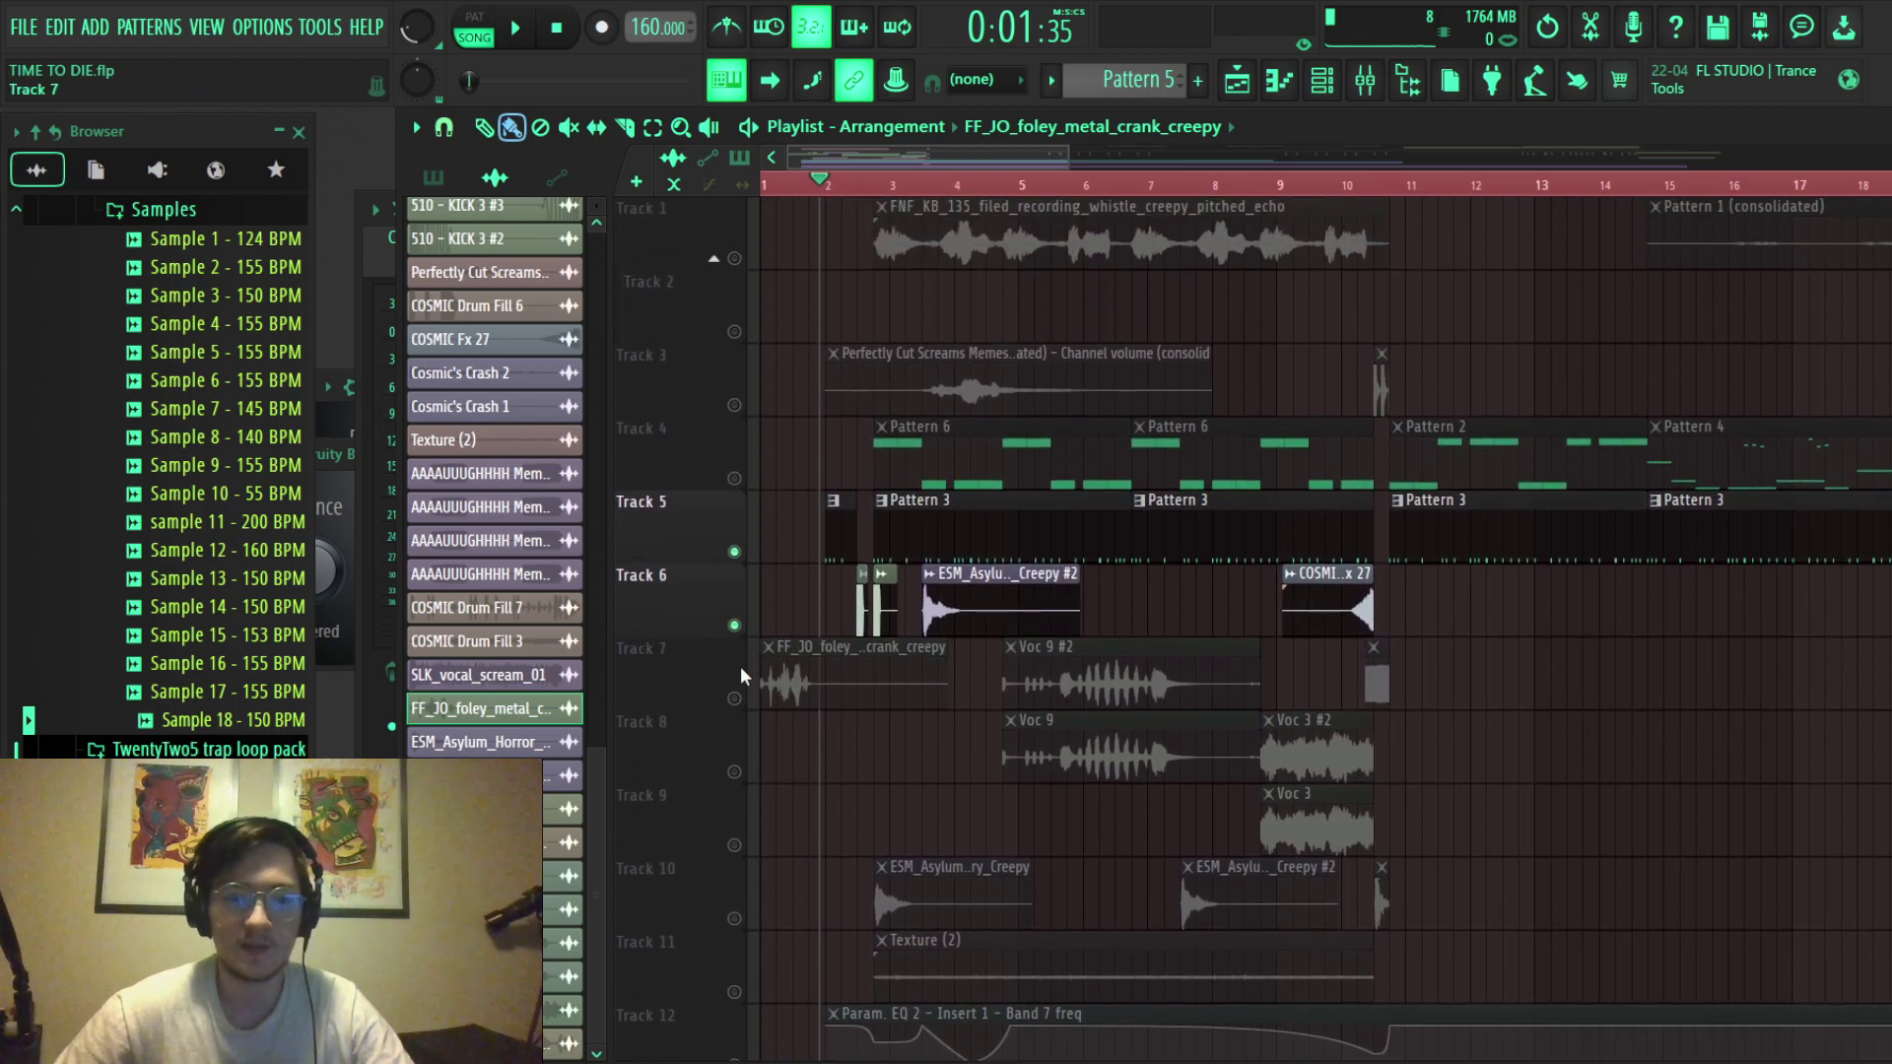
pyautogui.scroll(2, 774, 660)
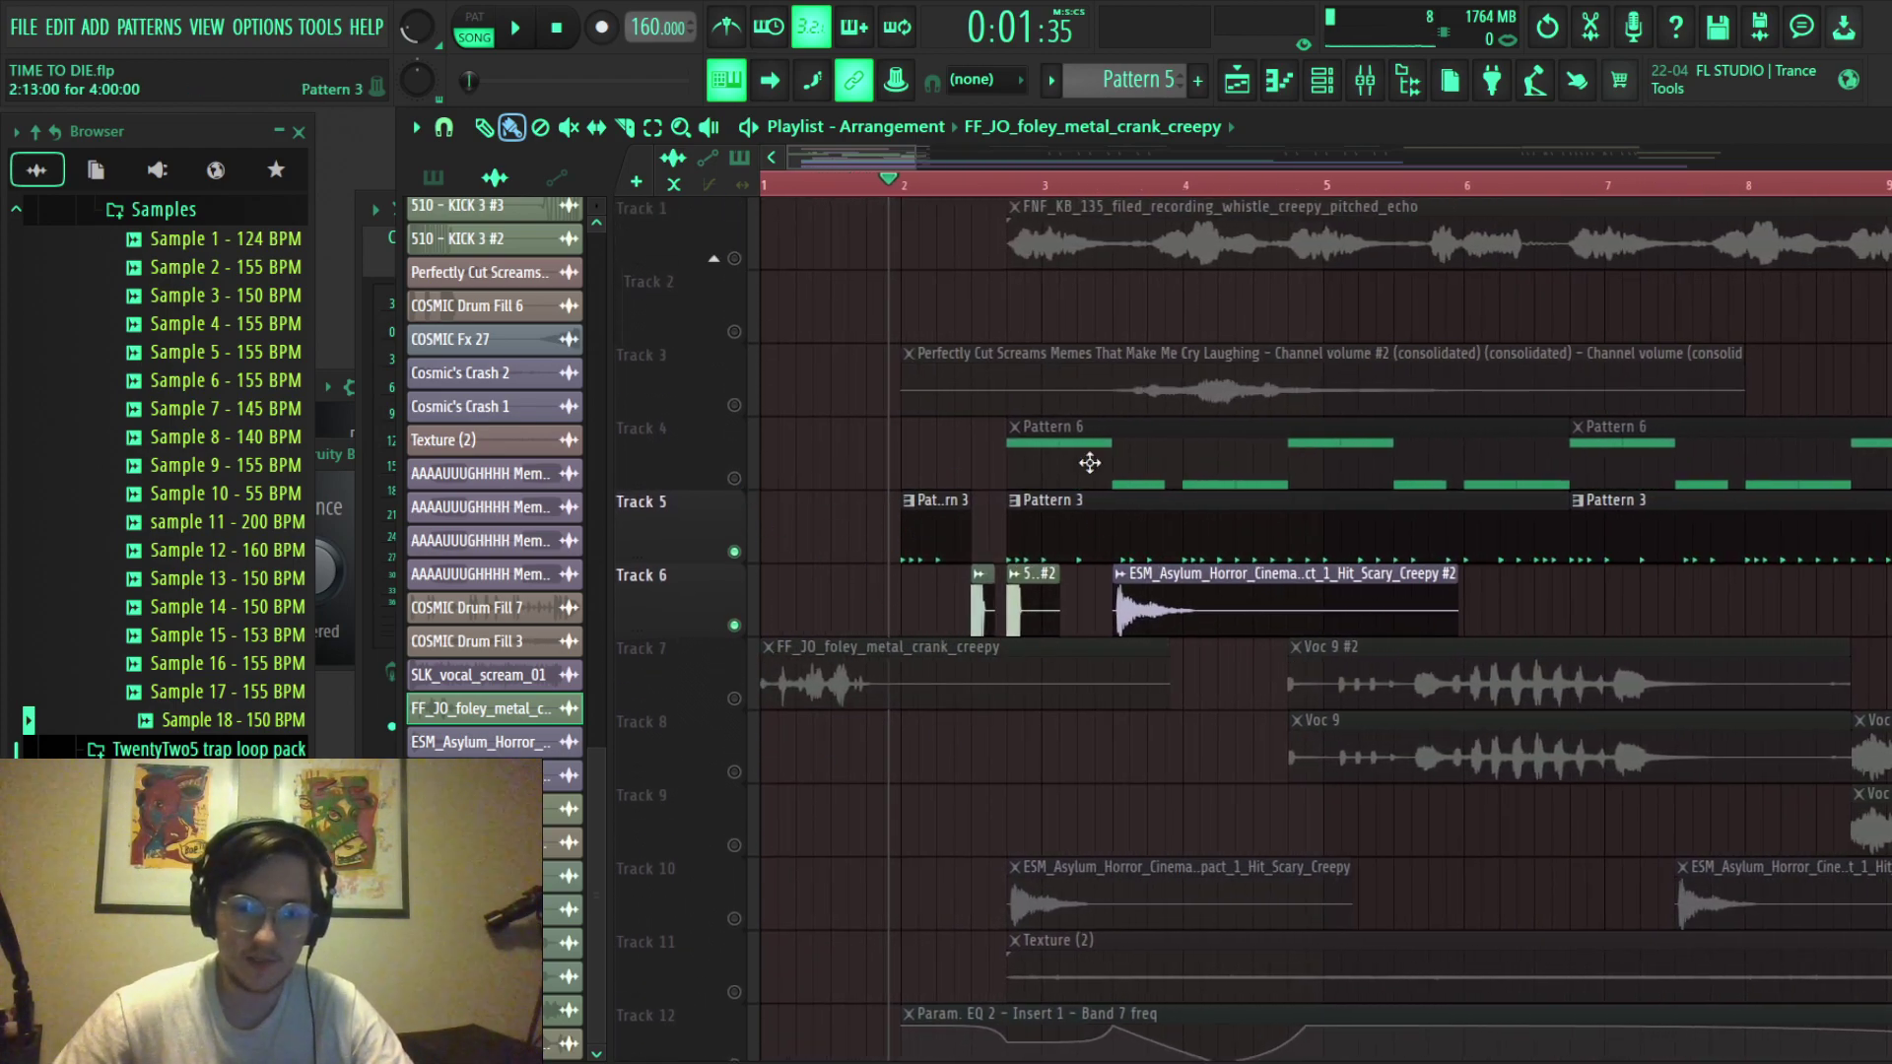
# View the sample settings of the ESM_Asylum_Horror impact clip on Track 6, and close them.
pyautogui.hscroll(3, 986, 600)
pyautogui.doubleClick(986, 600)
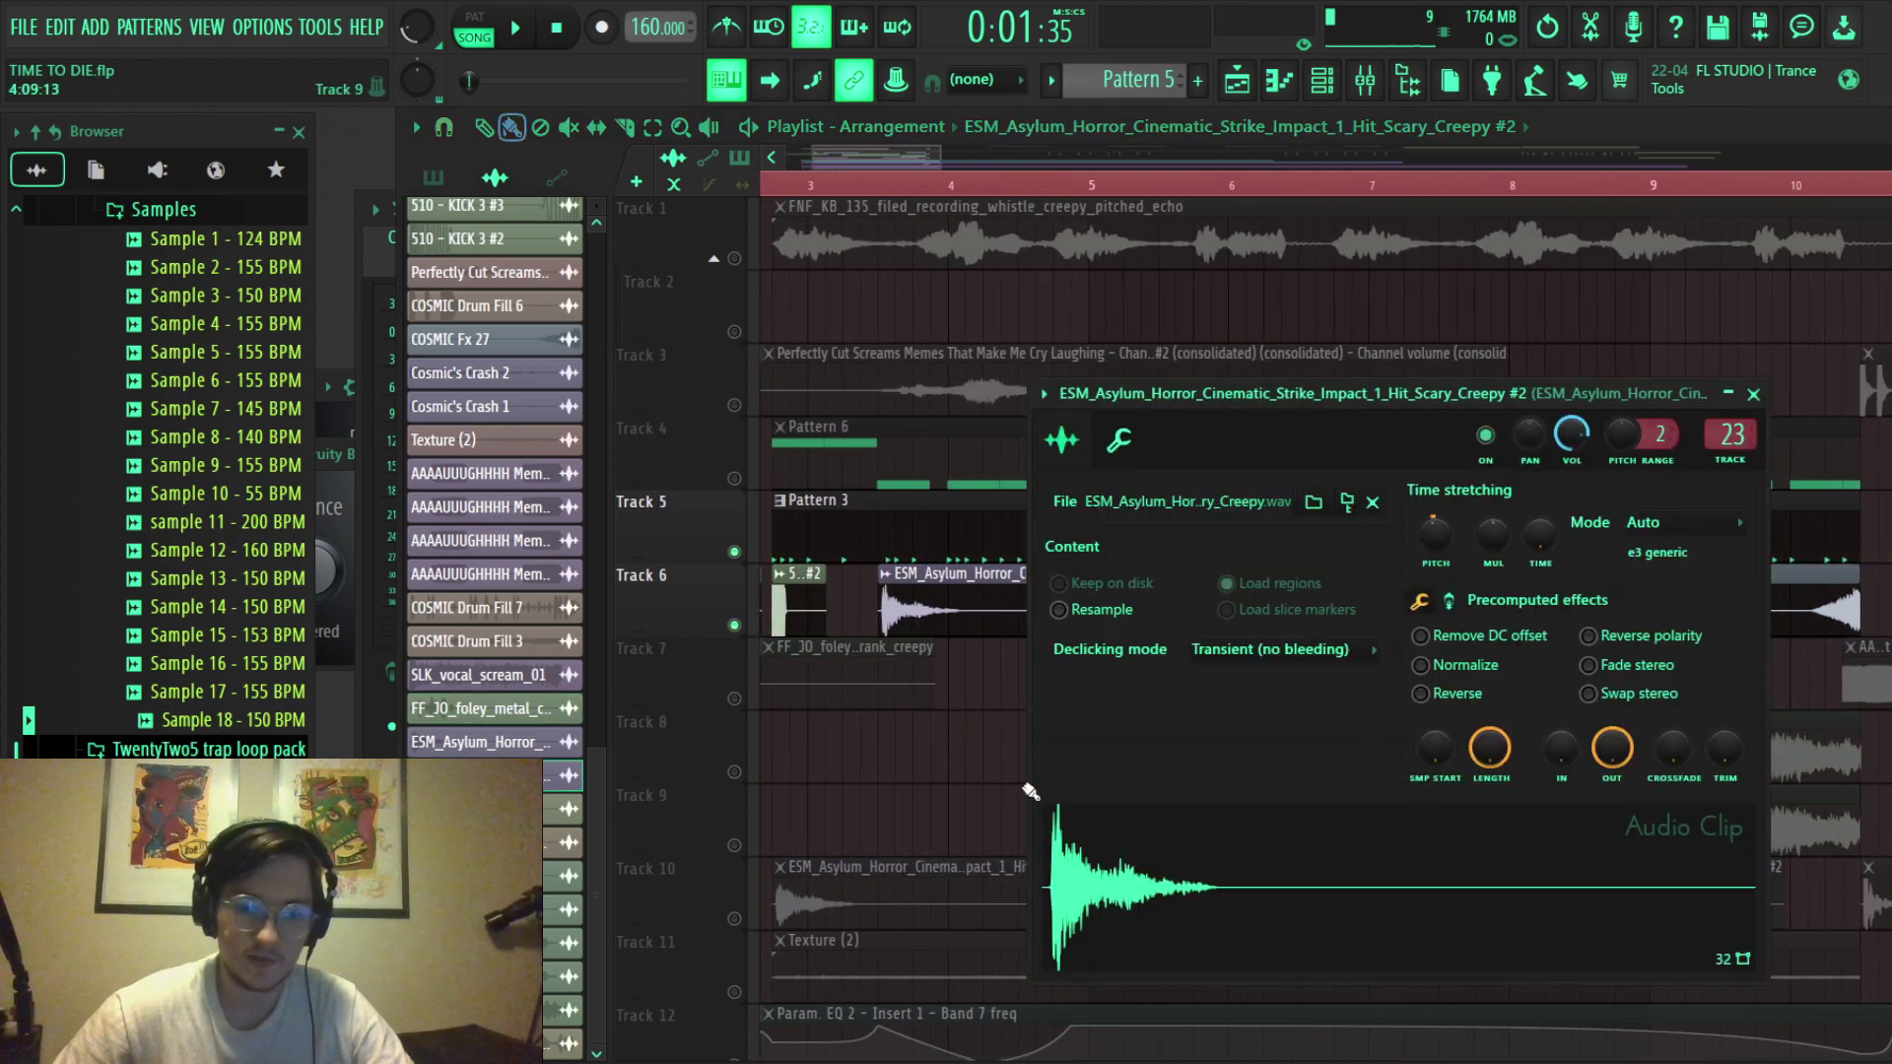
pyautogui.scroll(-2, 880, 775)
pyautogui.press('Escape')
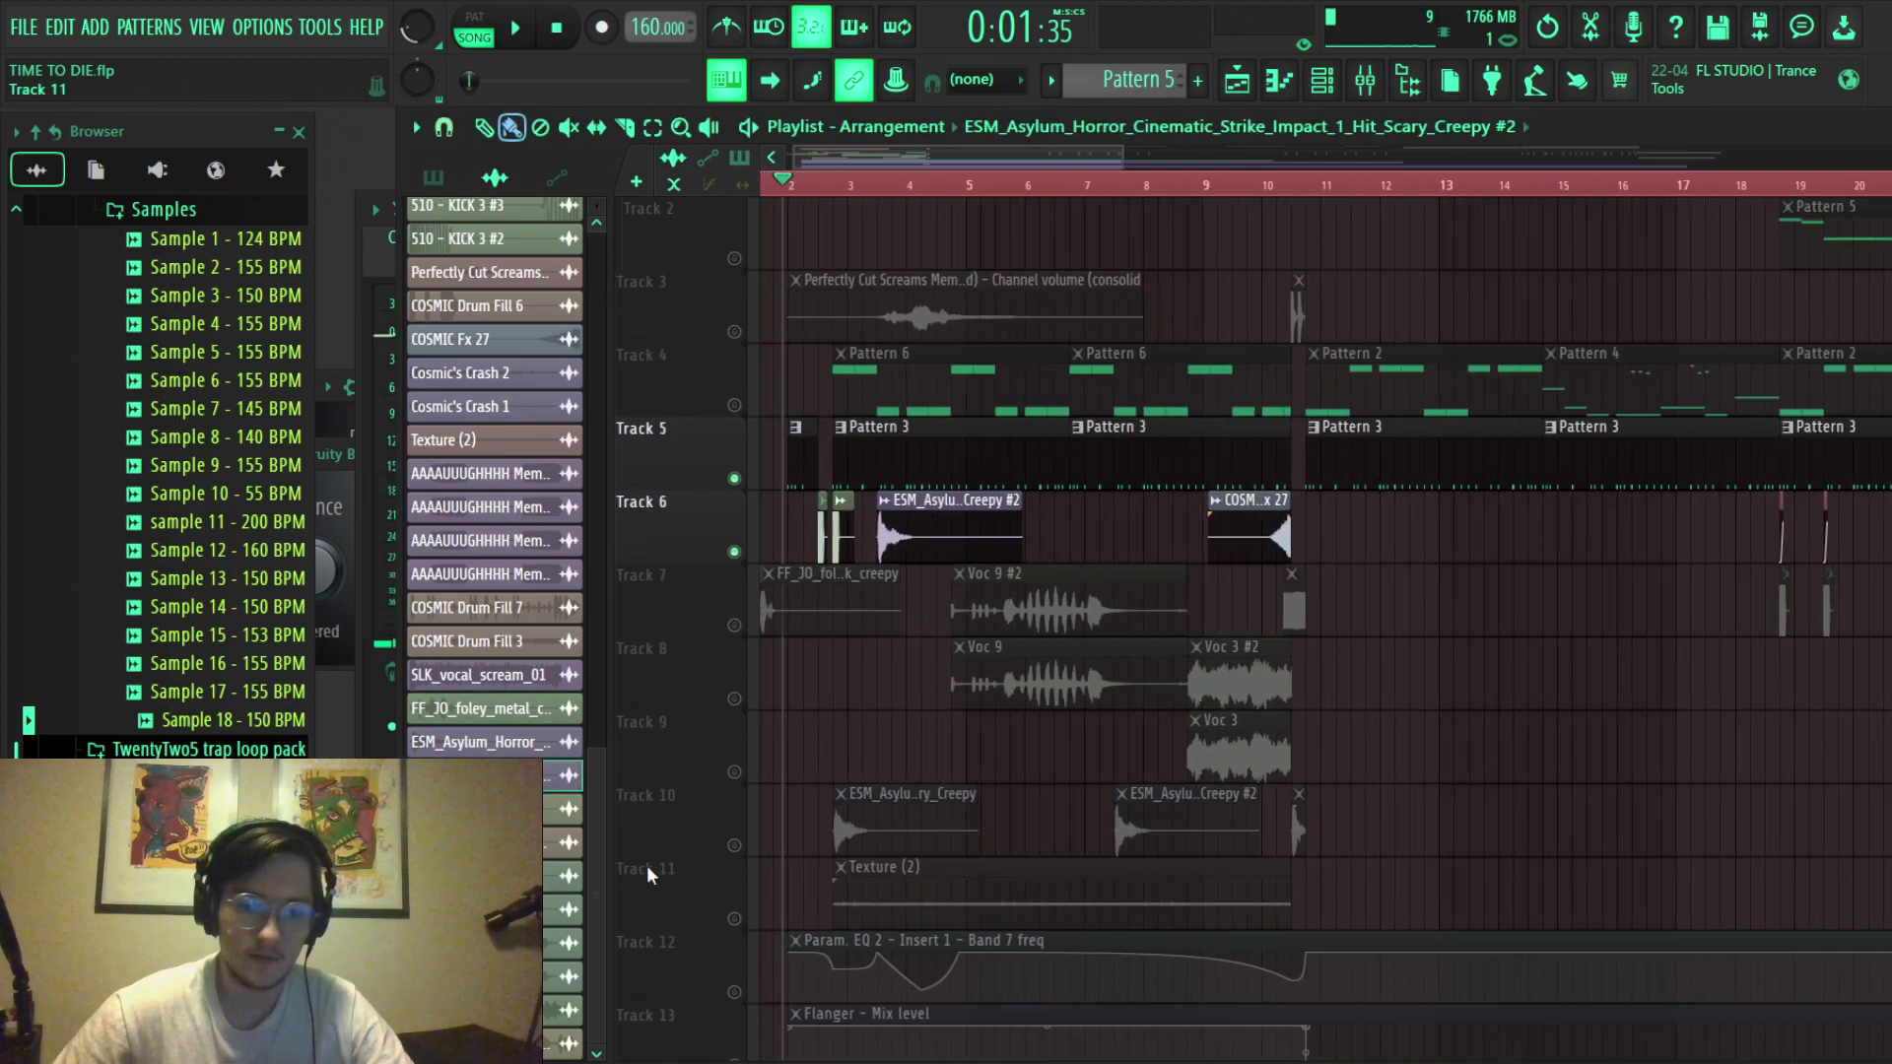
# Leave only Tracks 6 and 10 unmuted and play their impact hits from just before bar 3.
pyautogui.click(735, 790)
pyautogui.click(735, 548)
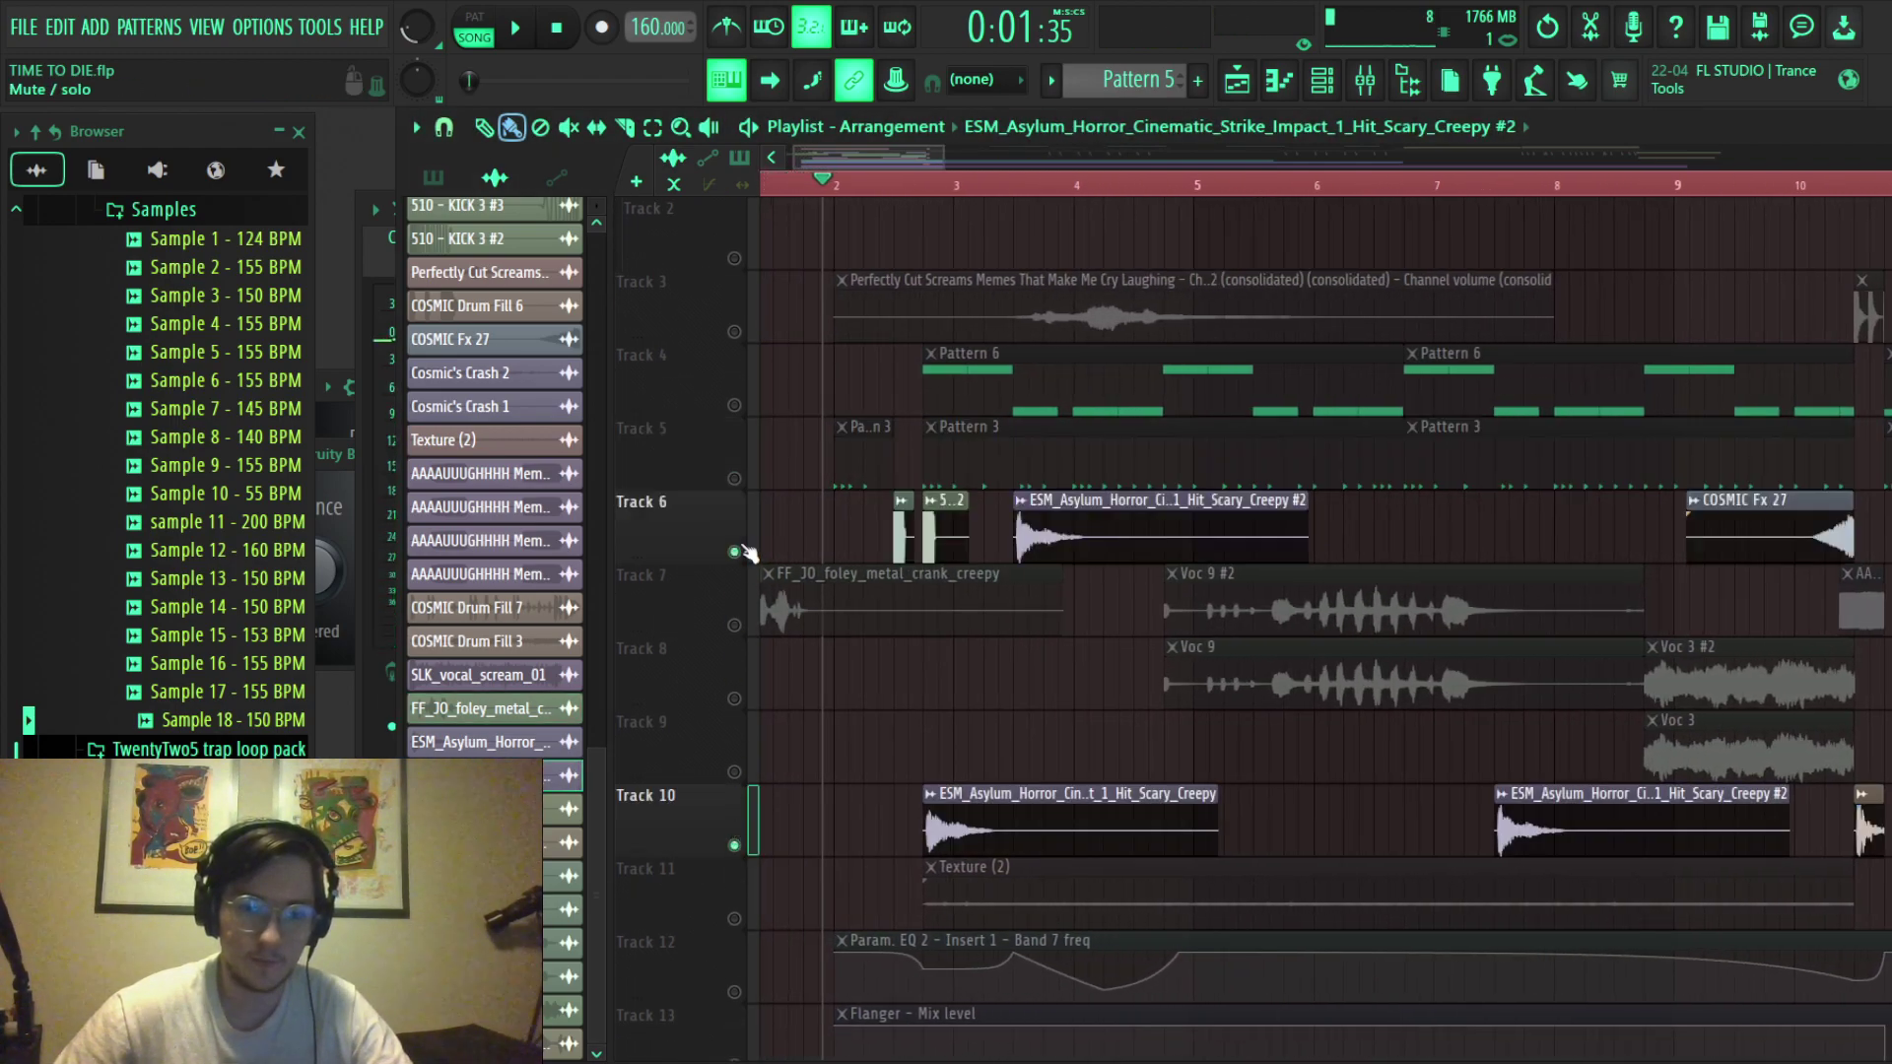
pyautogui.scroll(1, 749, 414)
pyautogui.scroll(3, 893, 192)
pyautogui.click(891, 187)
pyautogui.press('space')
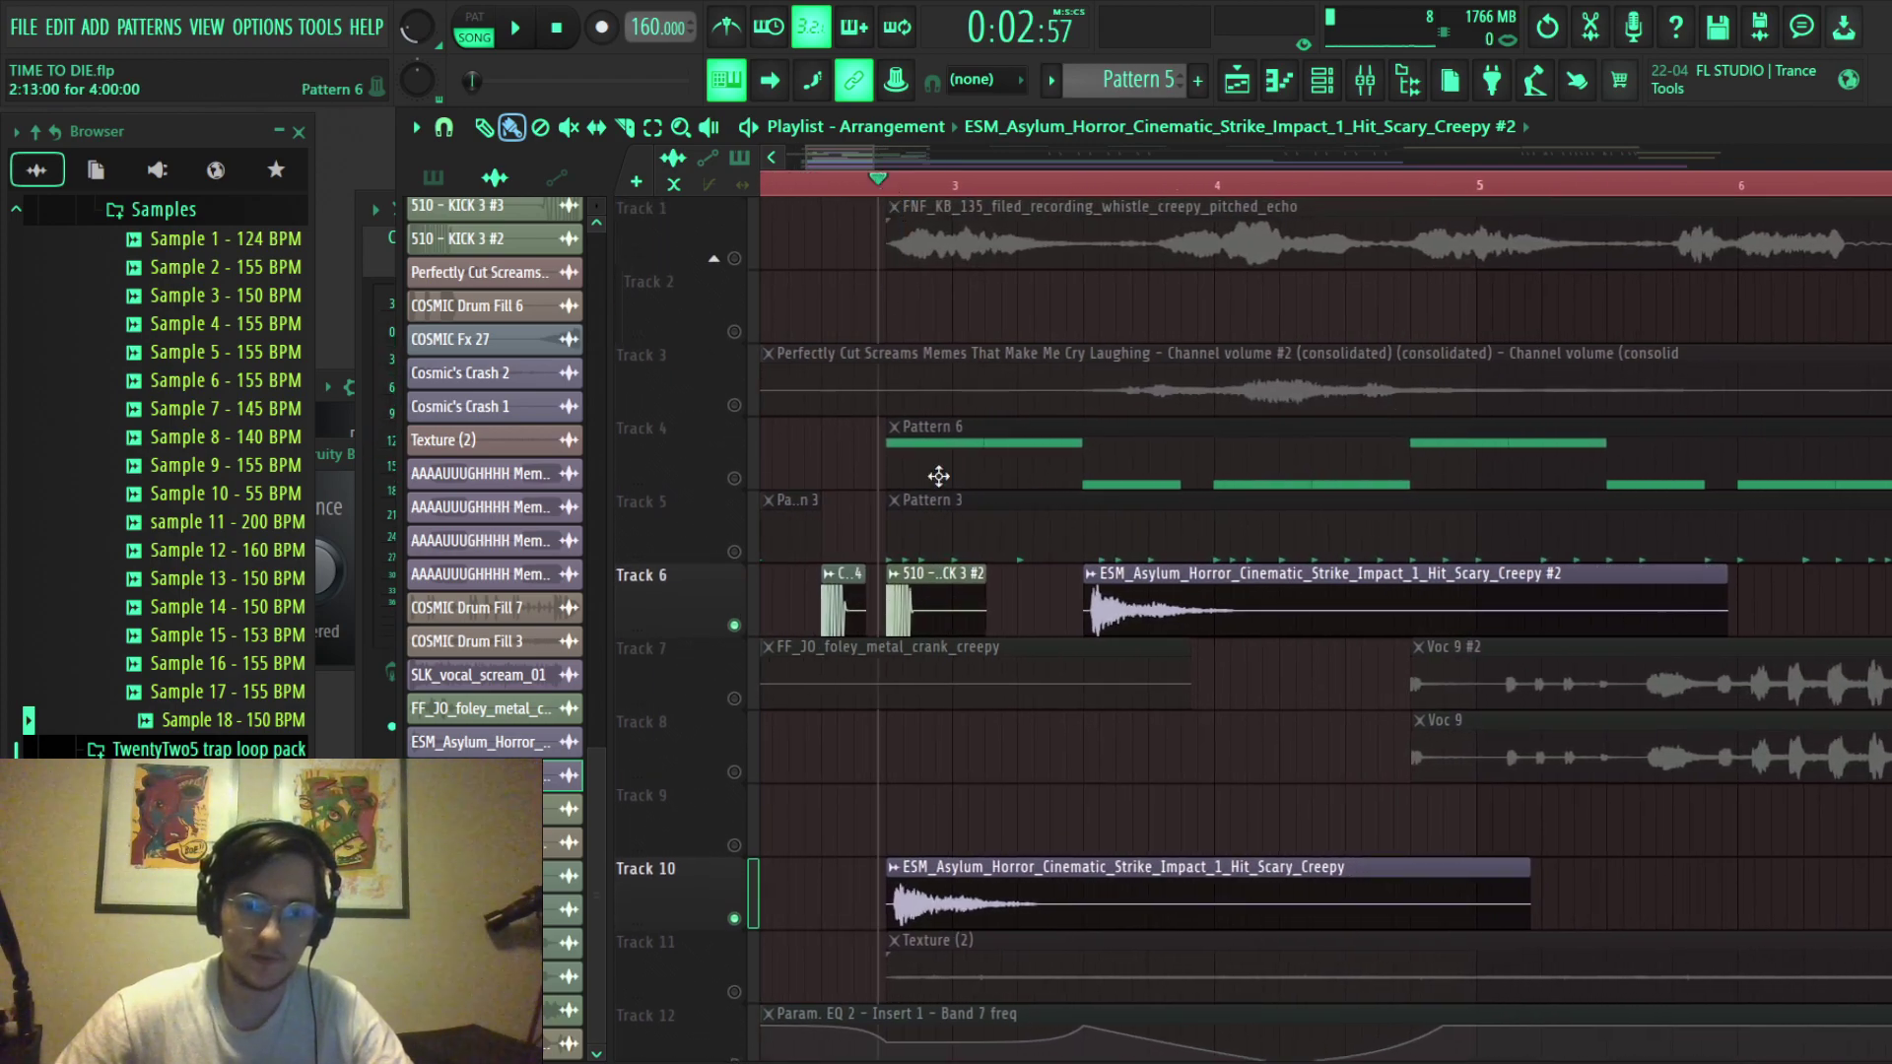
pyautogui.scroll(-2, 993, 655)
pyautogui.scroll(-3, 1056, 674)
pyautogui.scroll(2, 1056, 674)
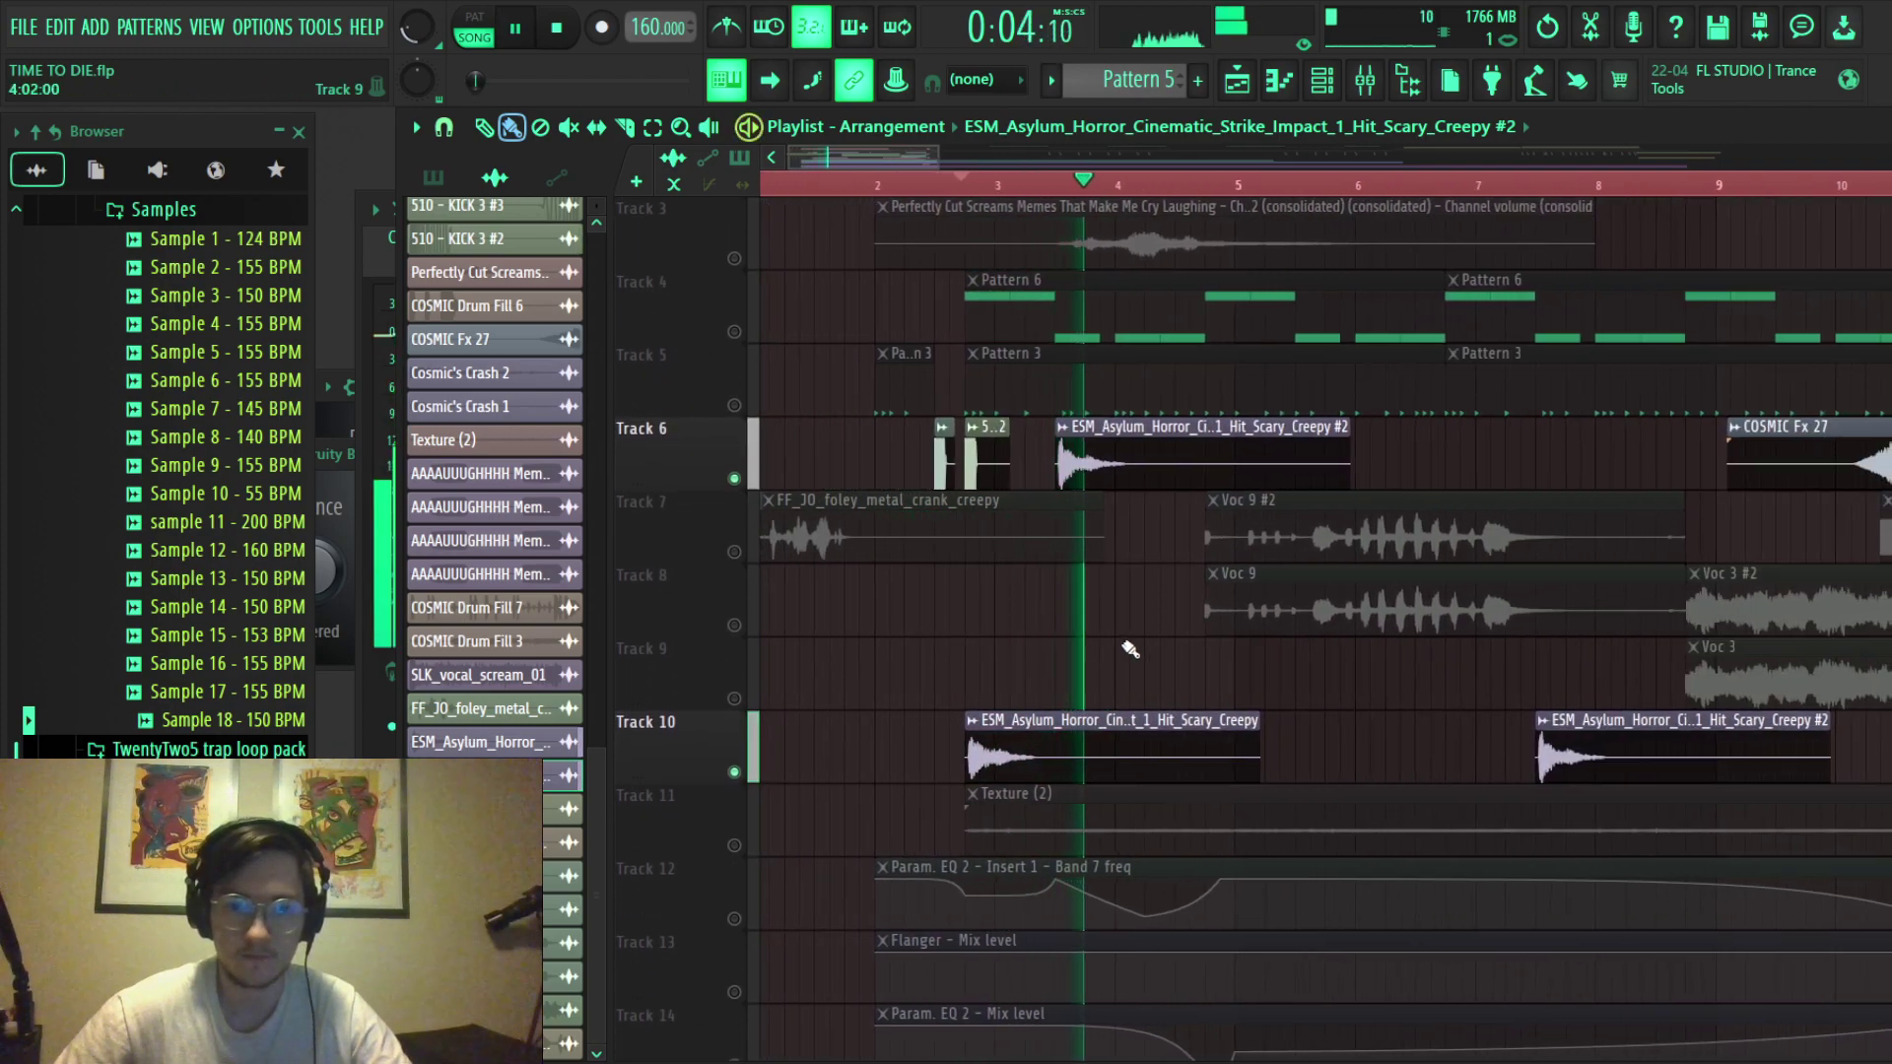
pyautogui.press('space')
pyautogui.scroll(-3, 1148, 756)
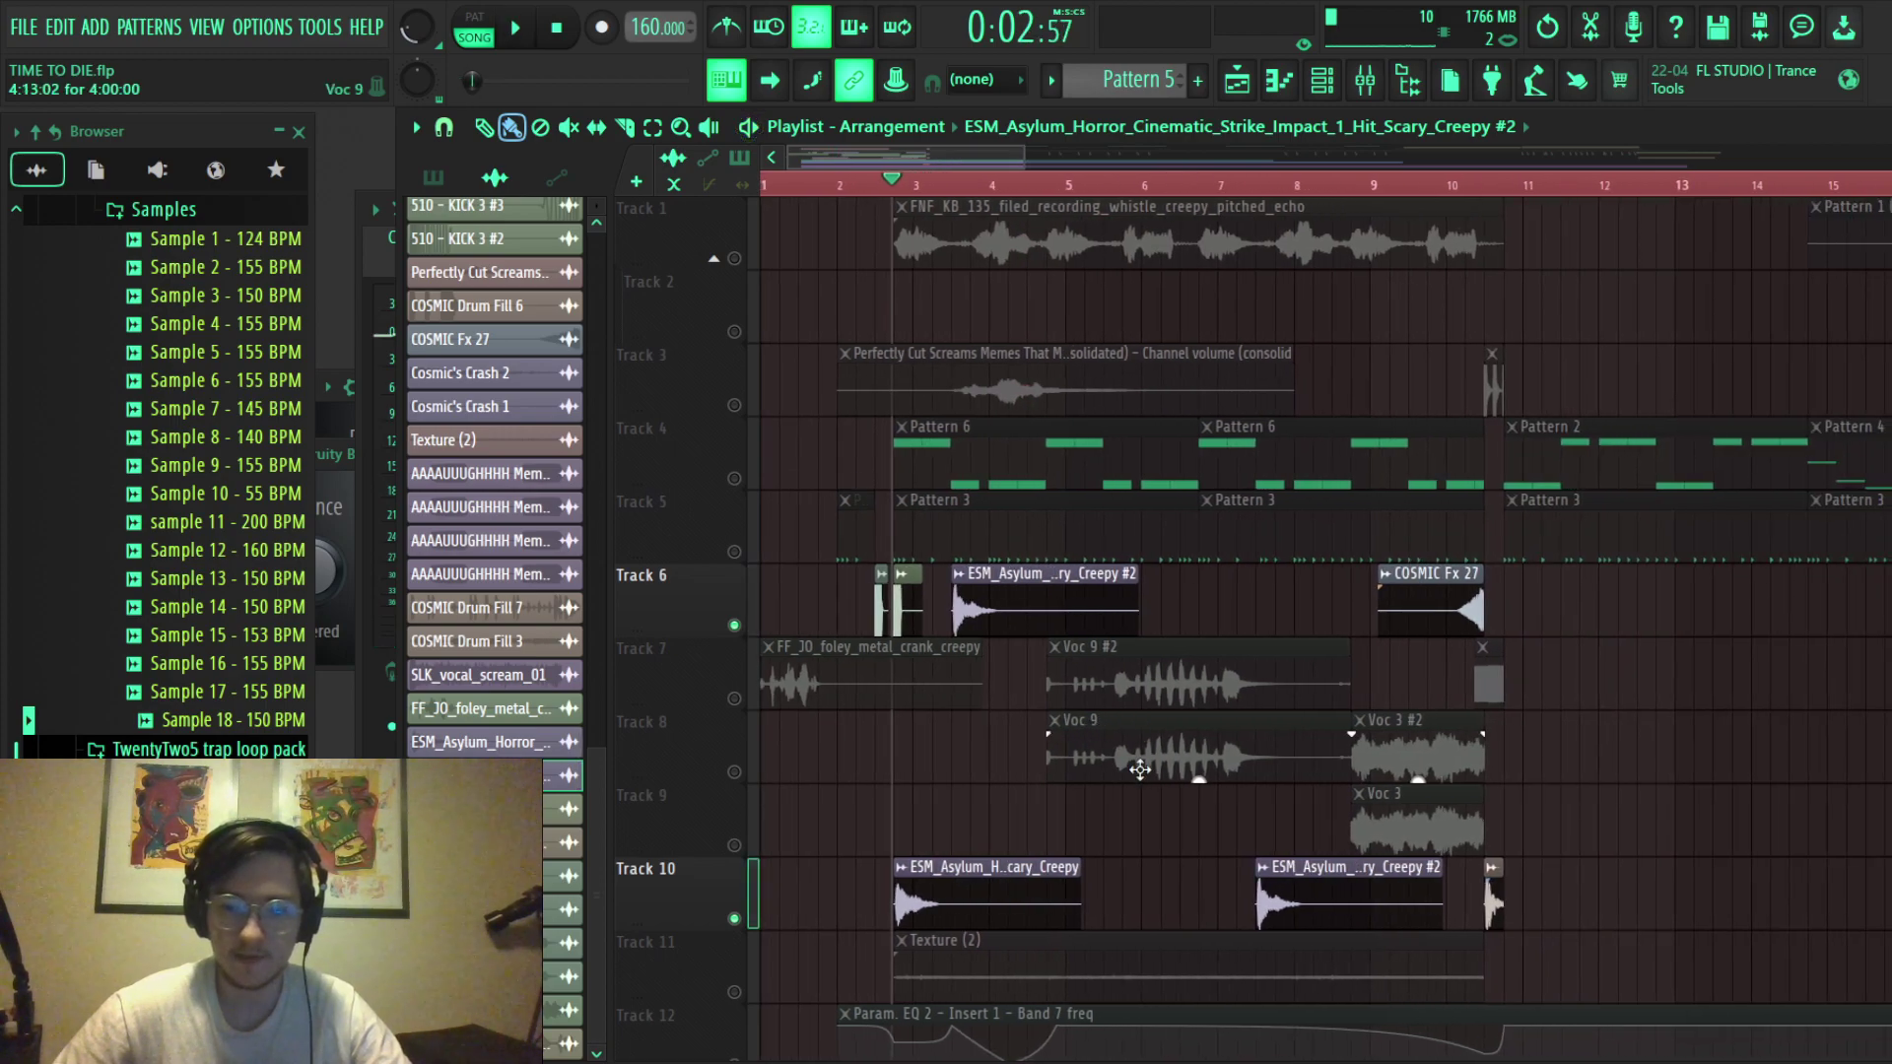
# Solo Track 1 and play the FNF_KB_135 creepy whistle clip from its beginning.
pyautogui.scroll(4, 964, 532)
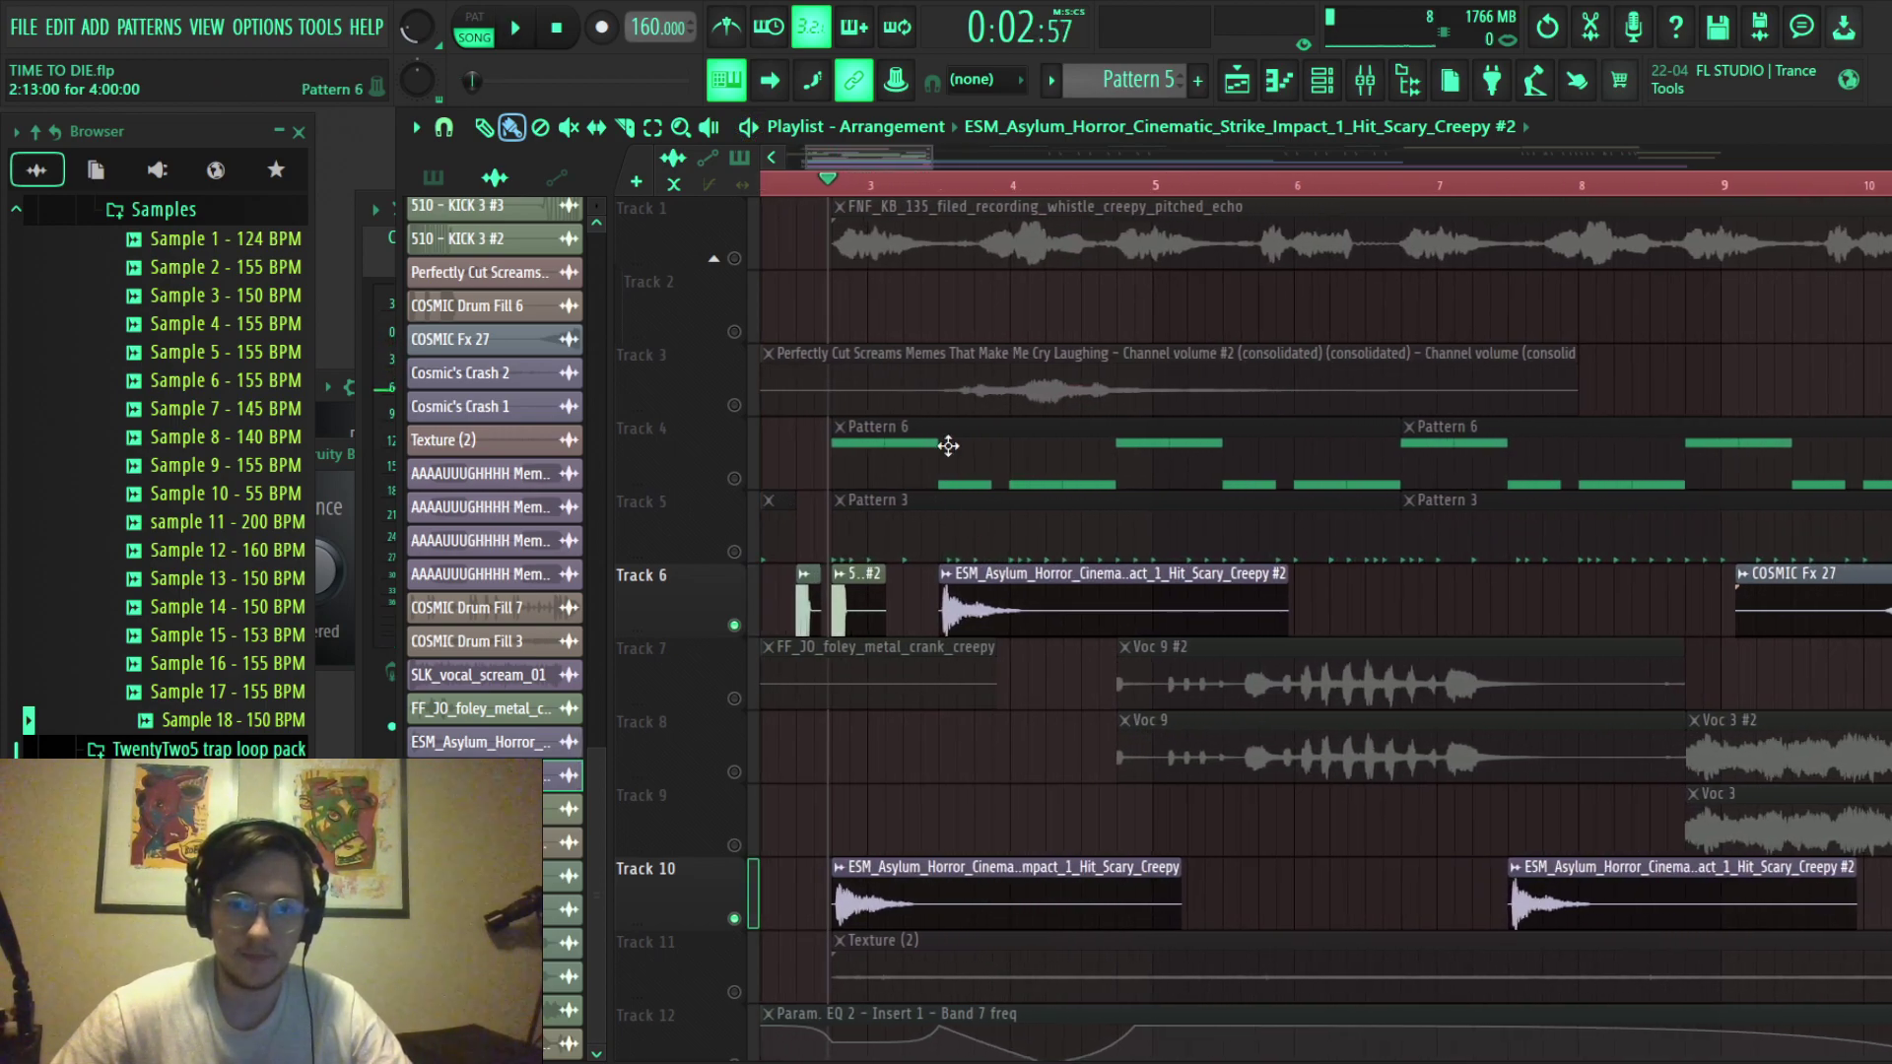
pyautogui.scroll(-3, 910, 237)
pyautogui.doubleClick(901, 237)
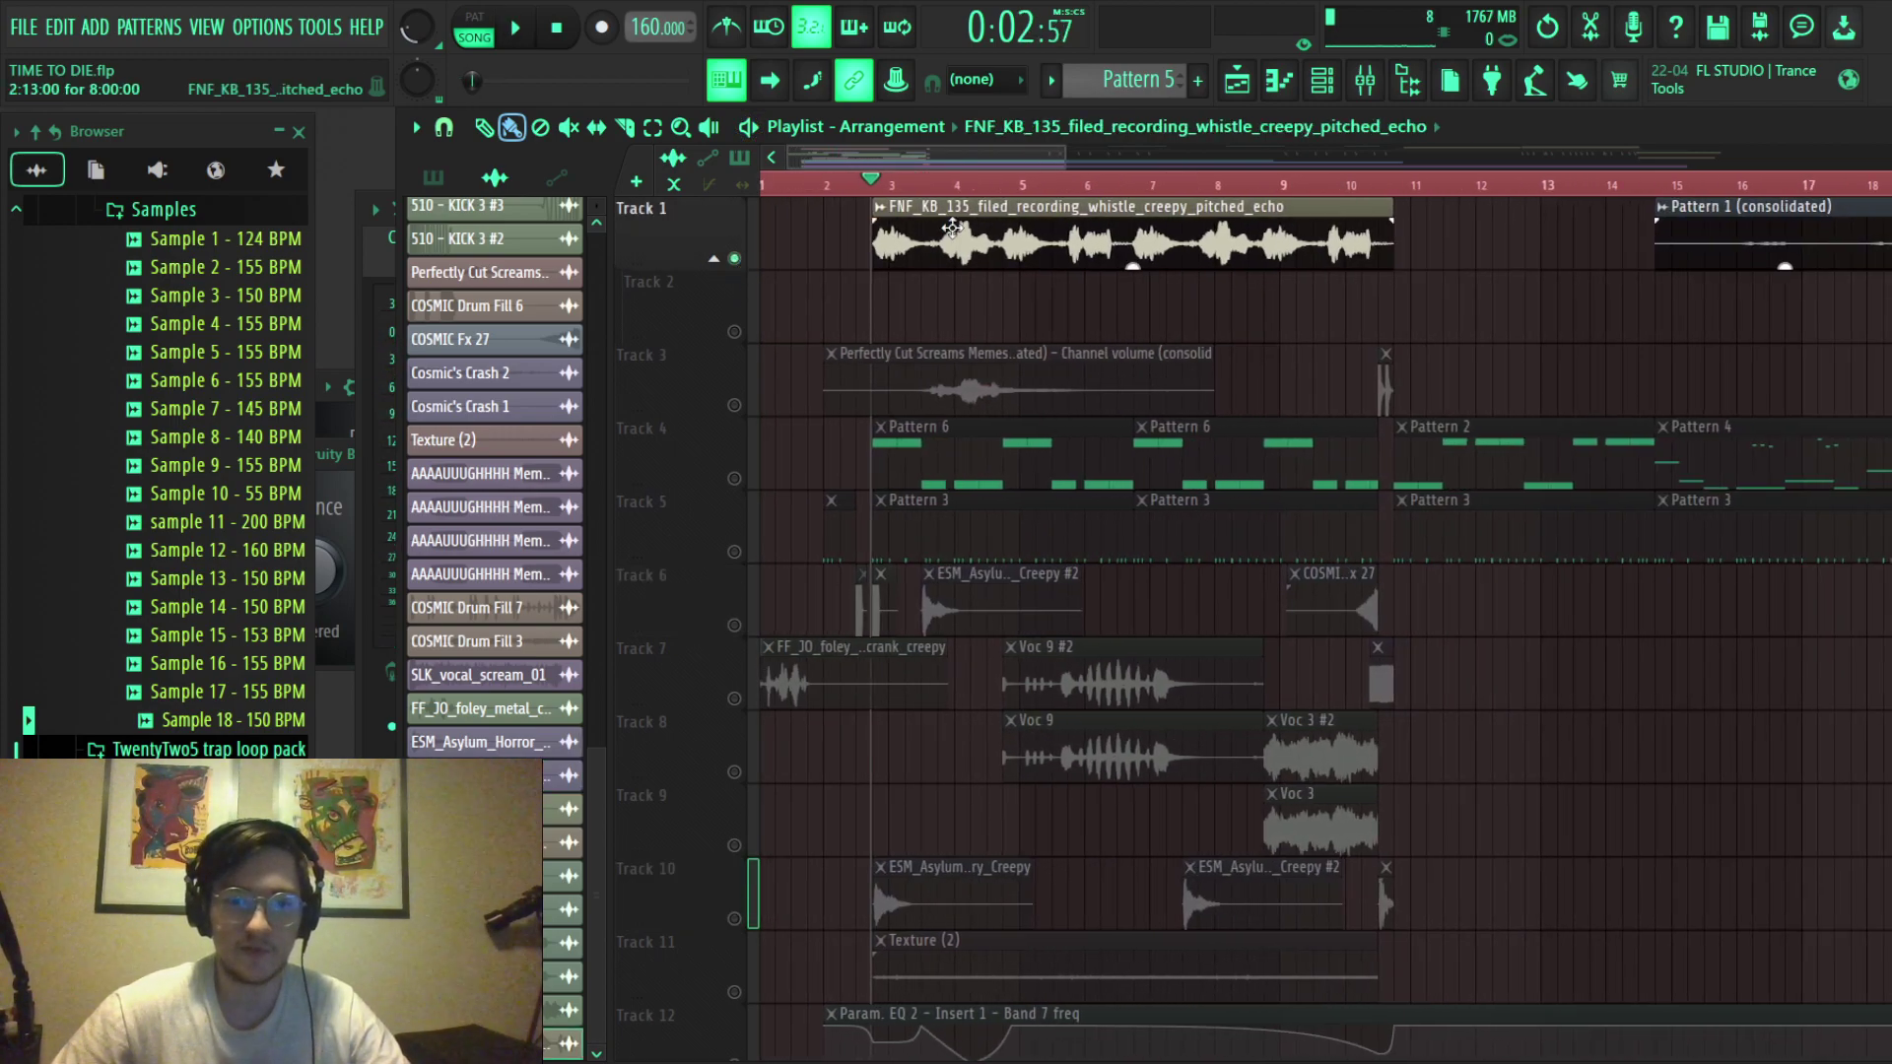
pyautogui.press('Escape')
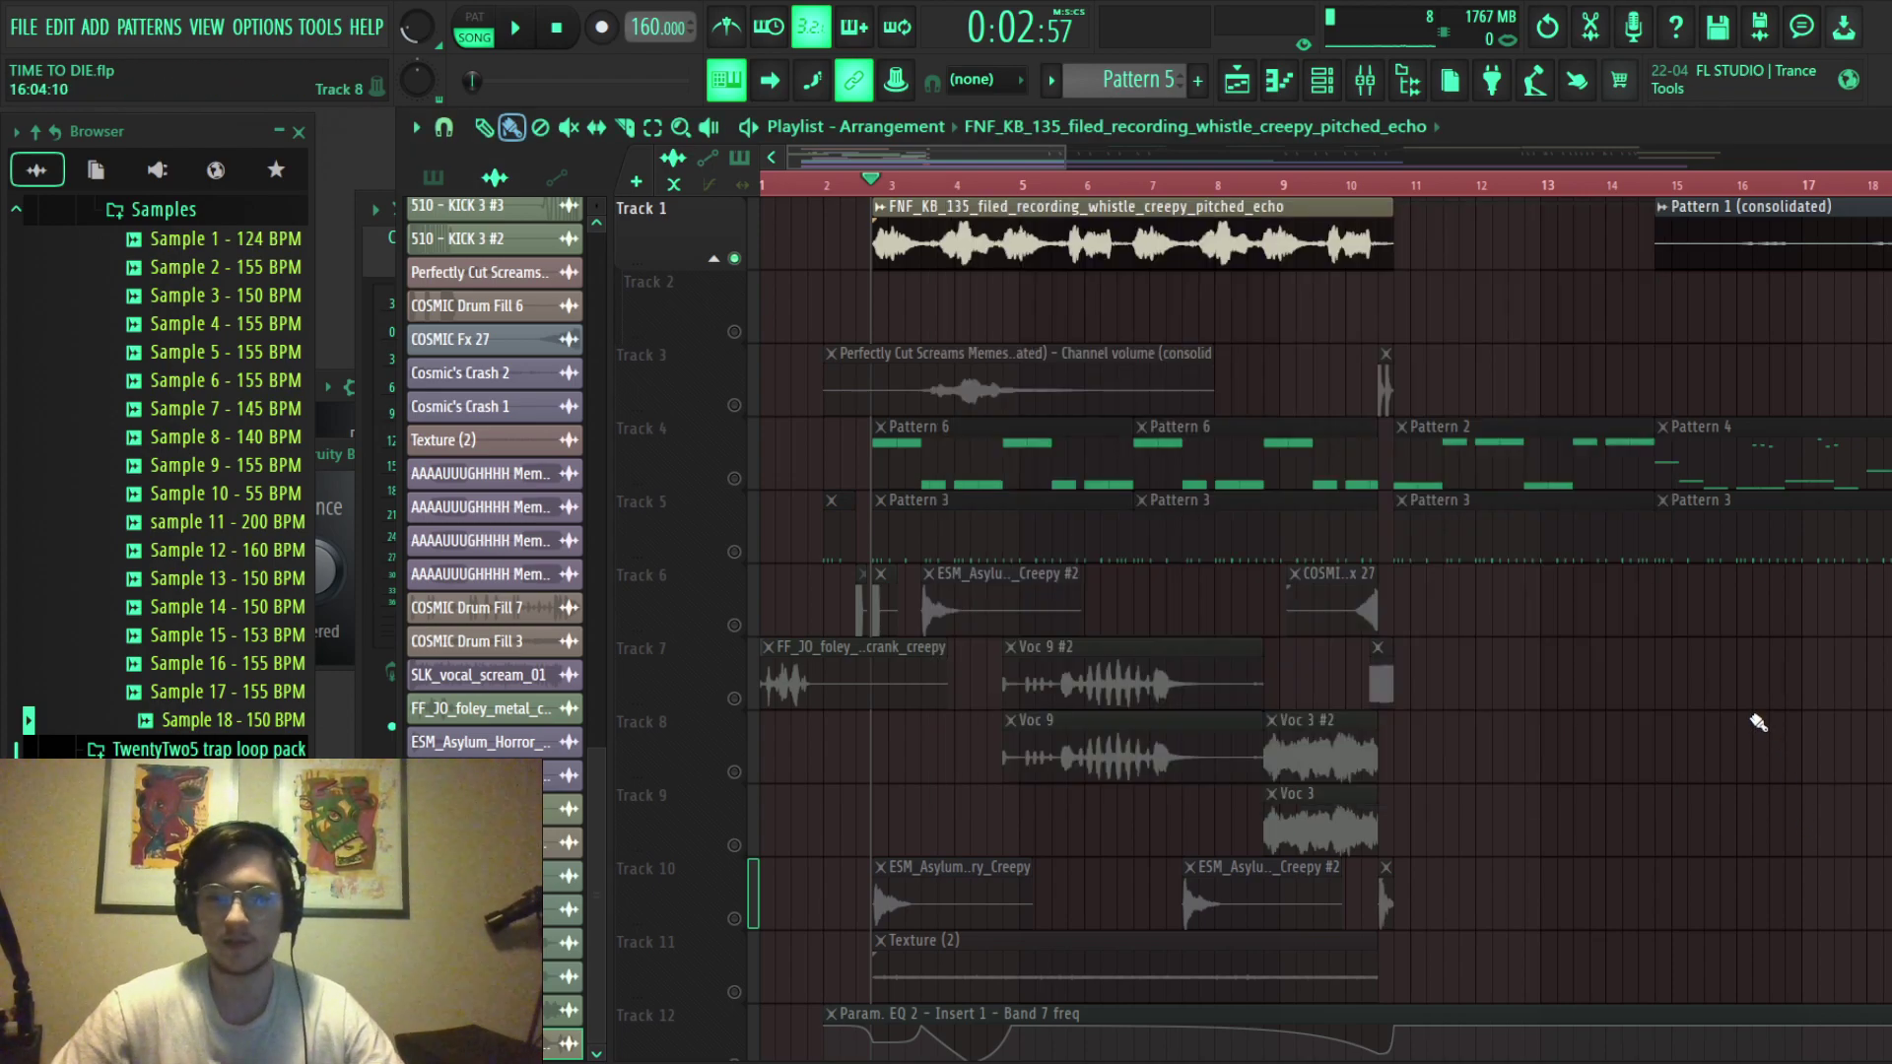
pyautogui.moveTo(767, 262); pyautogui.dragTo(1123, 259)
pyautogui.press('space')
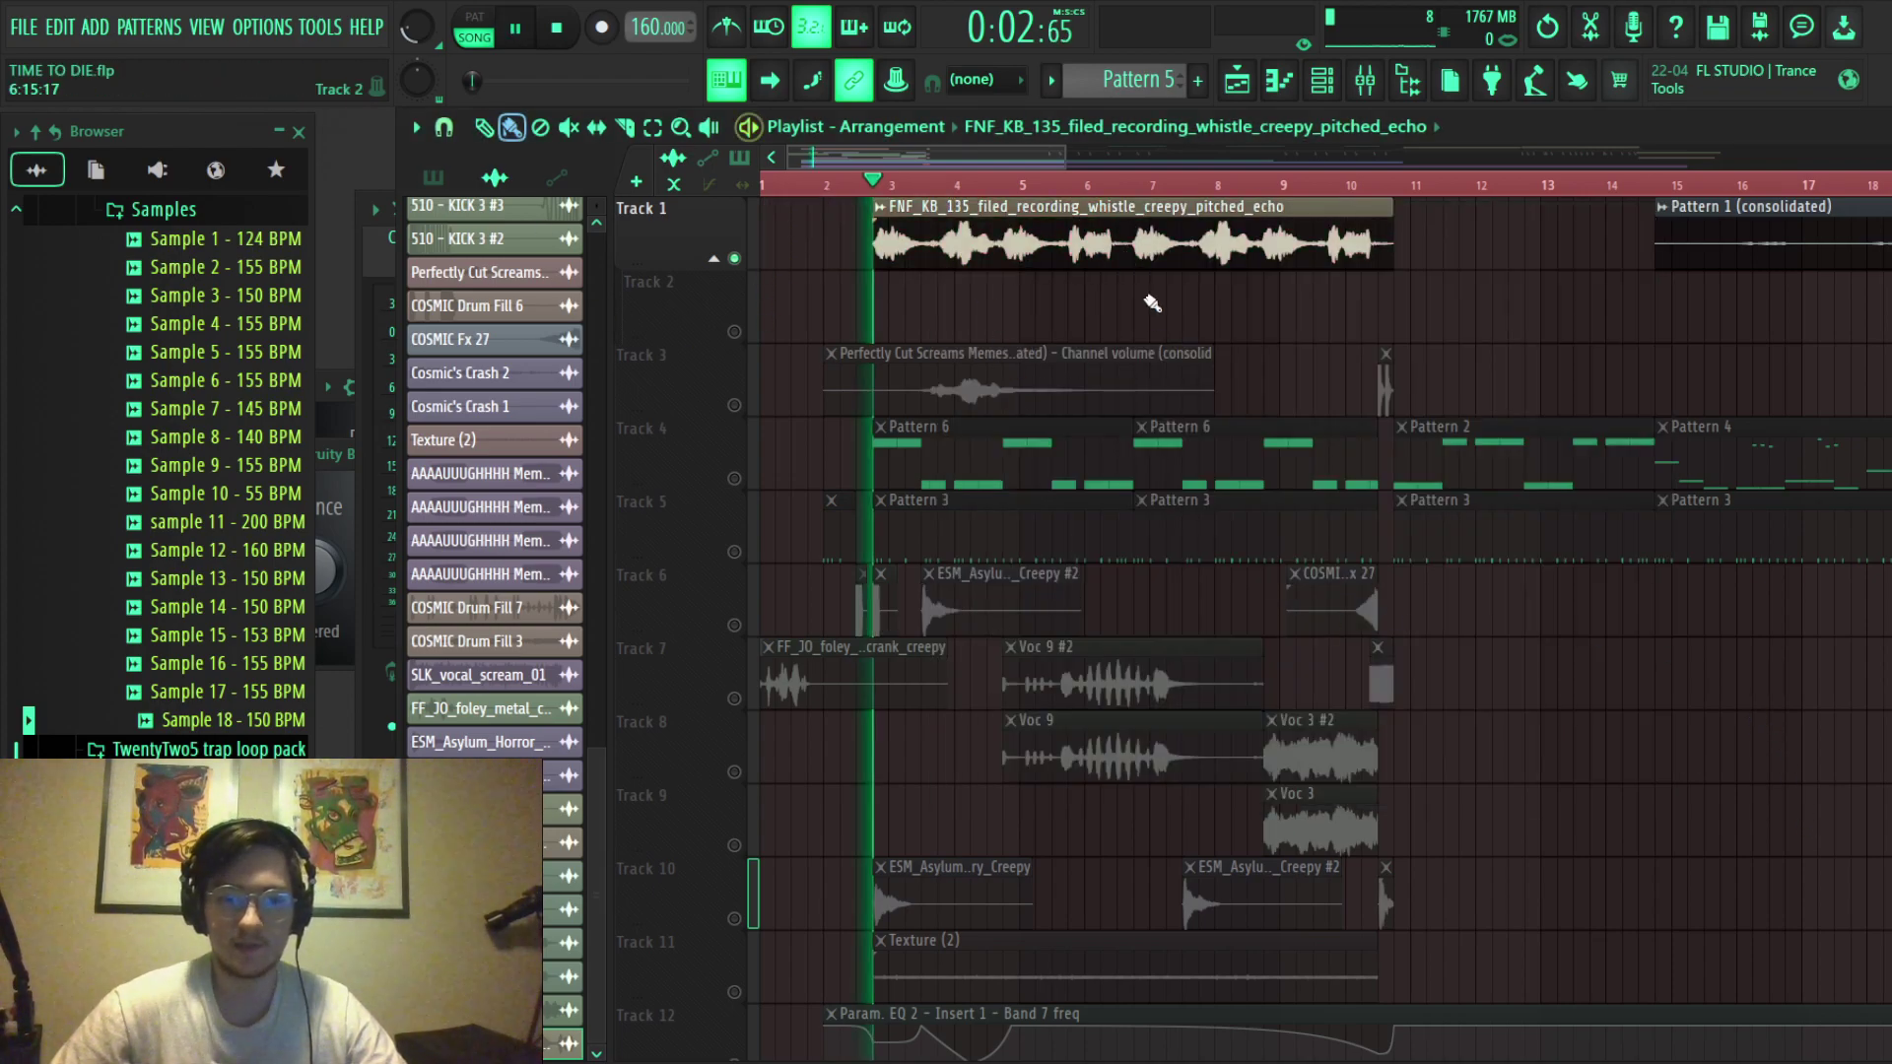
# Stop playback and examine how the Track 1 clips are placed across the whole arrangement.
pyautogui.scroll(-3, 887, 295)
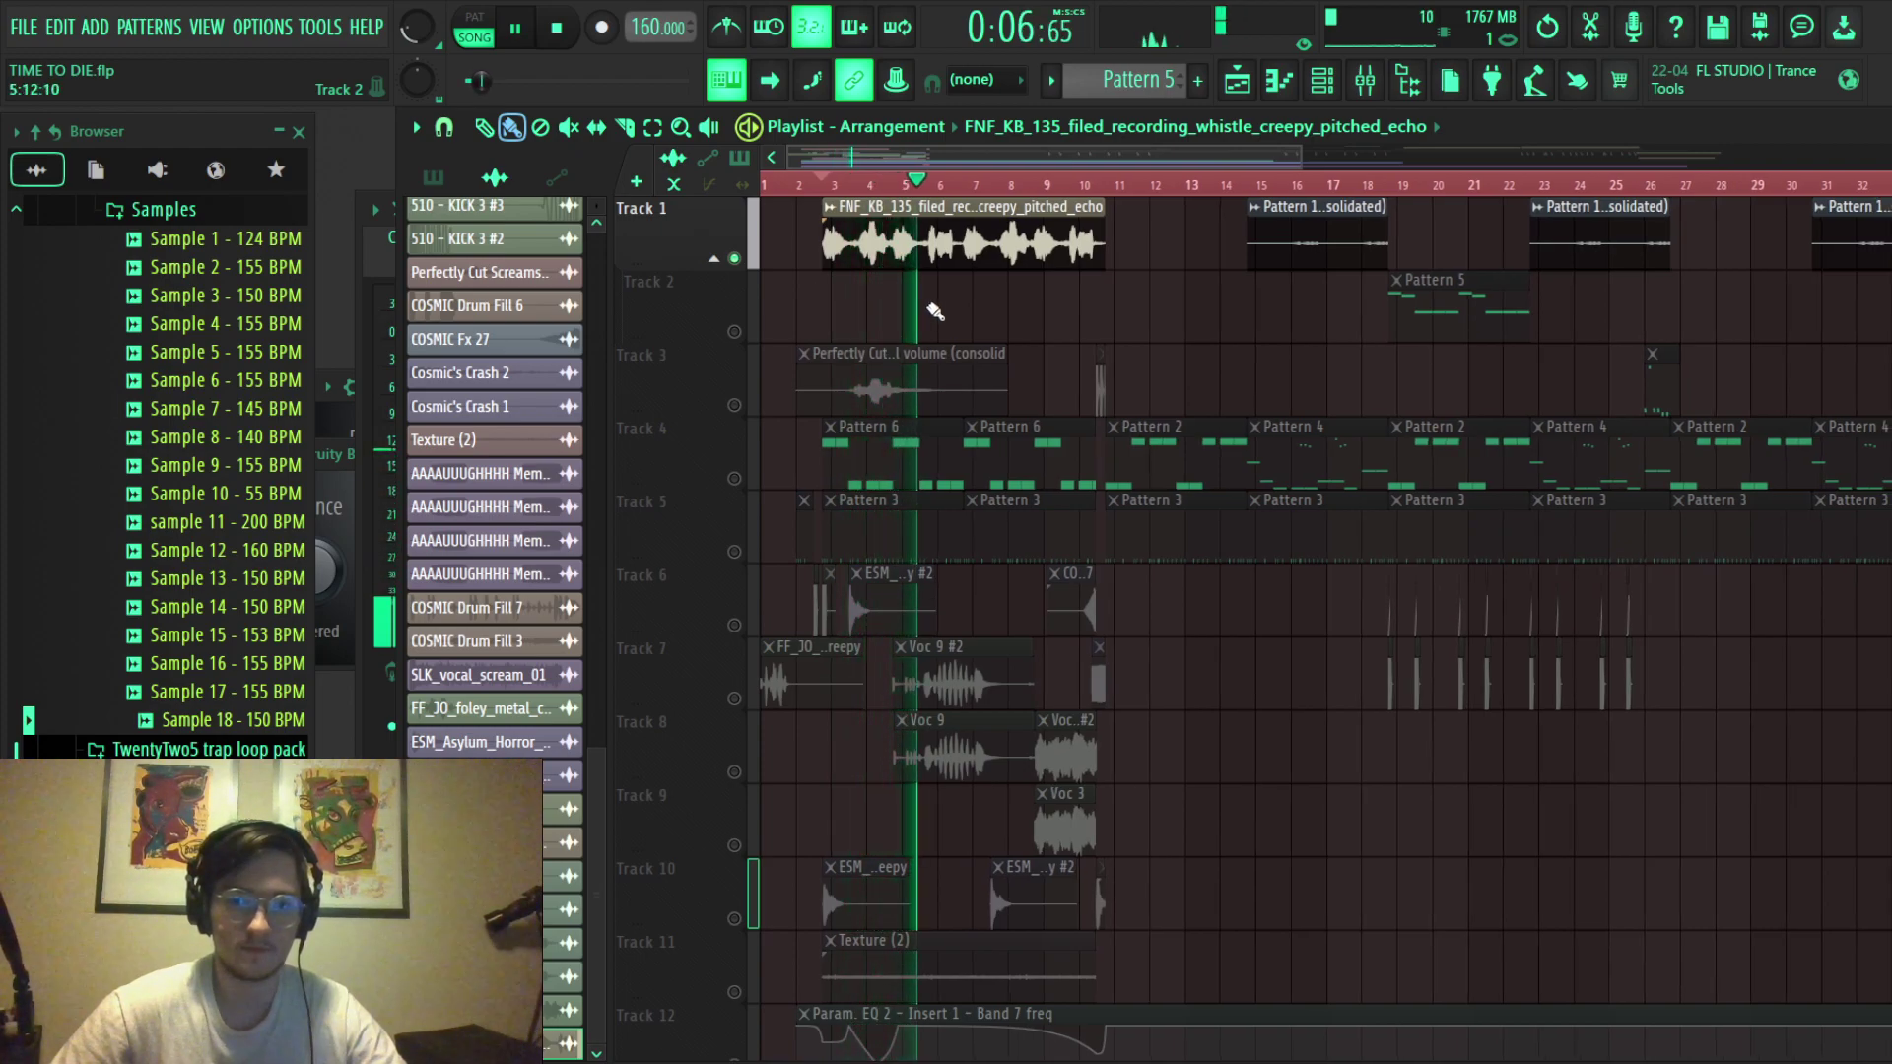
pyautogui.press('space')
pyautogui.scroll(-3, 931, 296)
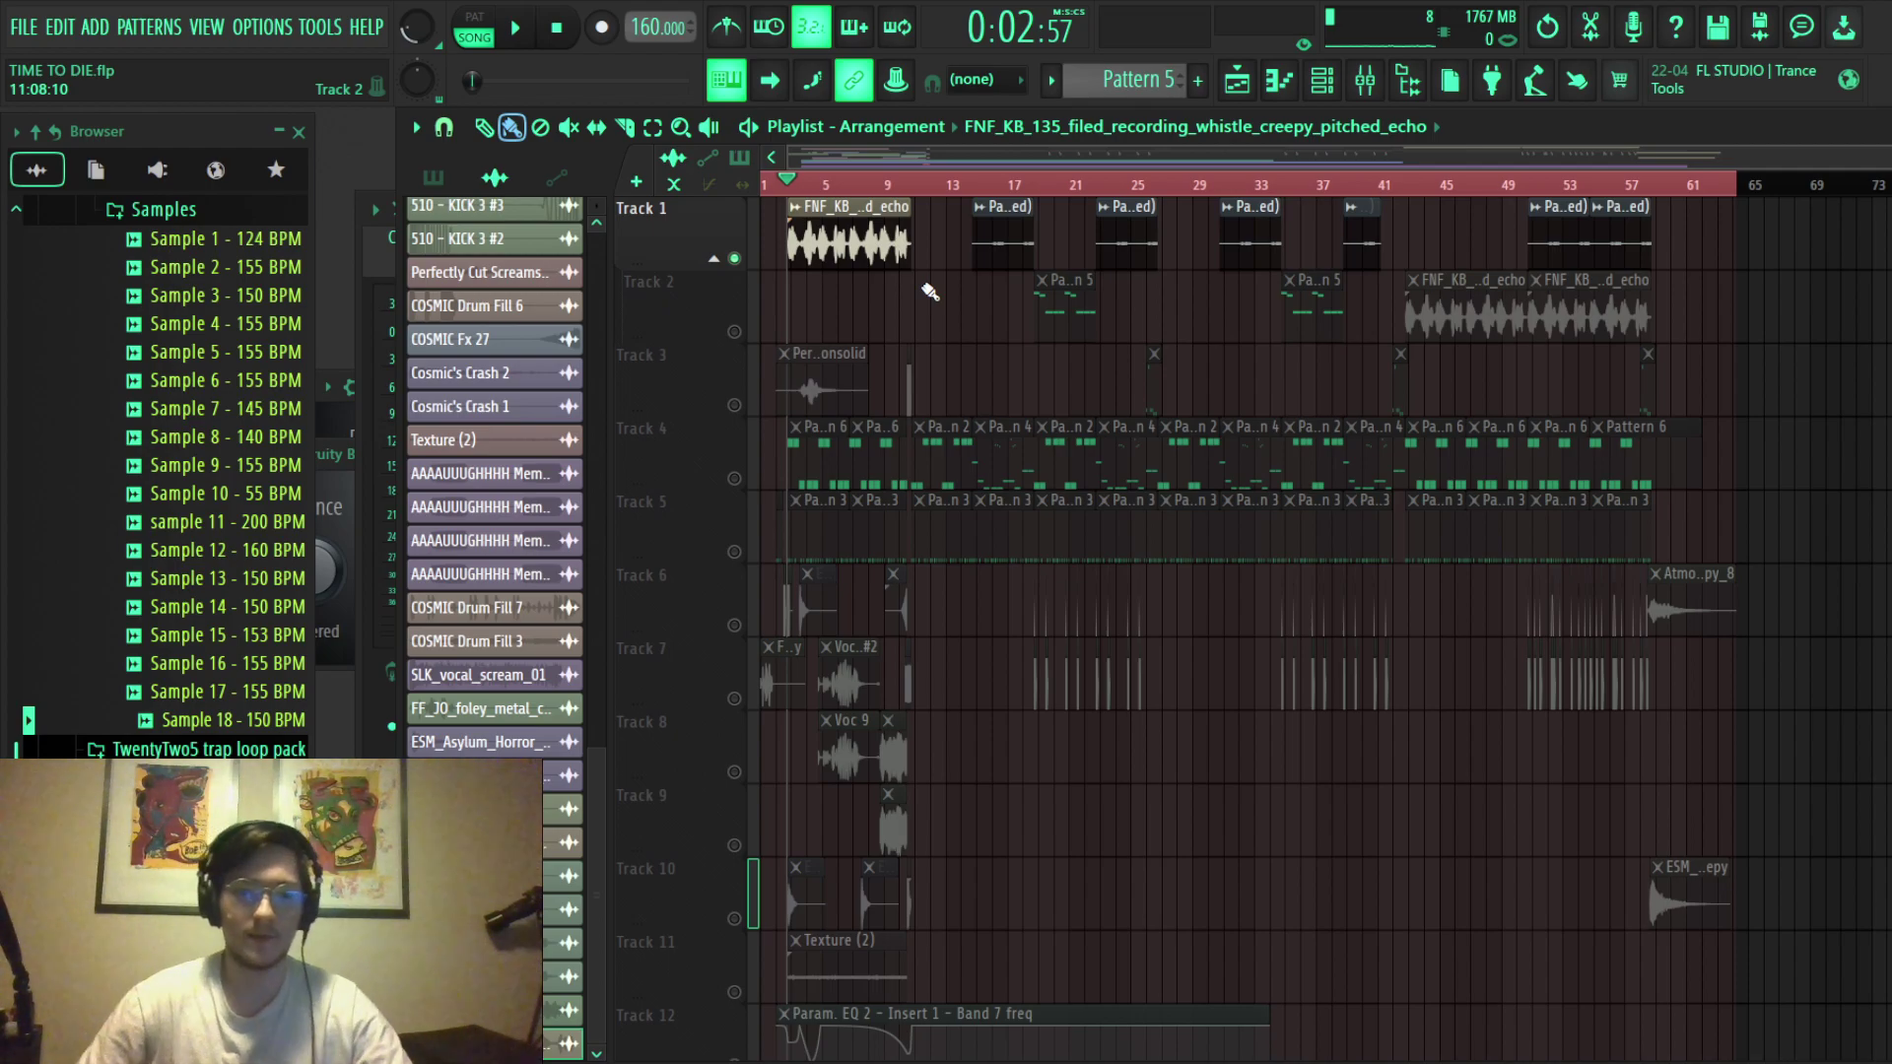
pyautogui.moveTo(930, 292); pyautogui.dragTo(985, 286)
pyautogui.scroll(3, 848, 286)
pyautogui.scroll(-3, 984, 286)
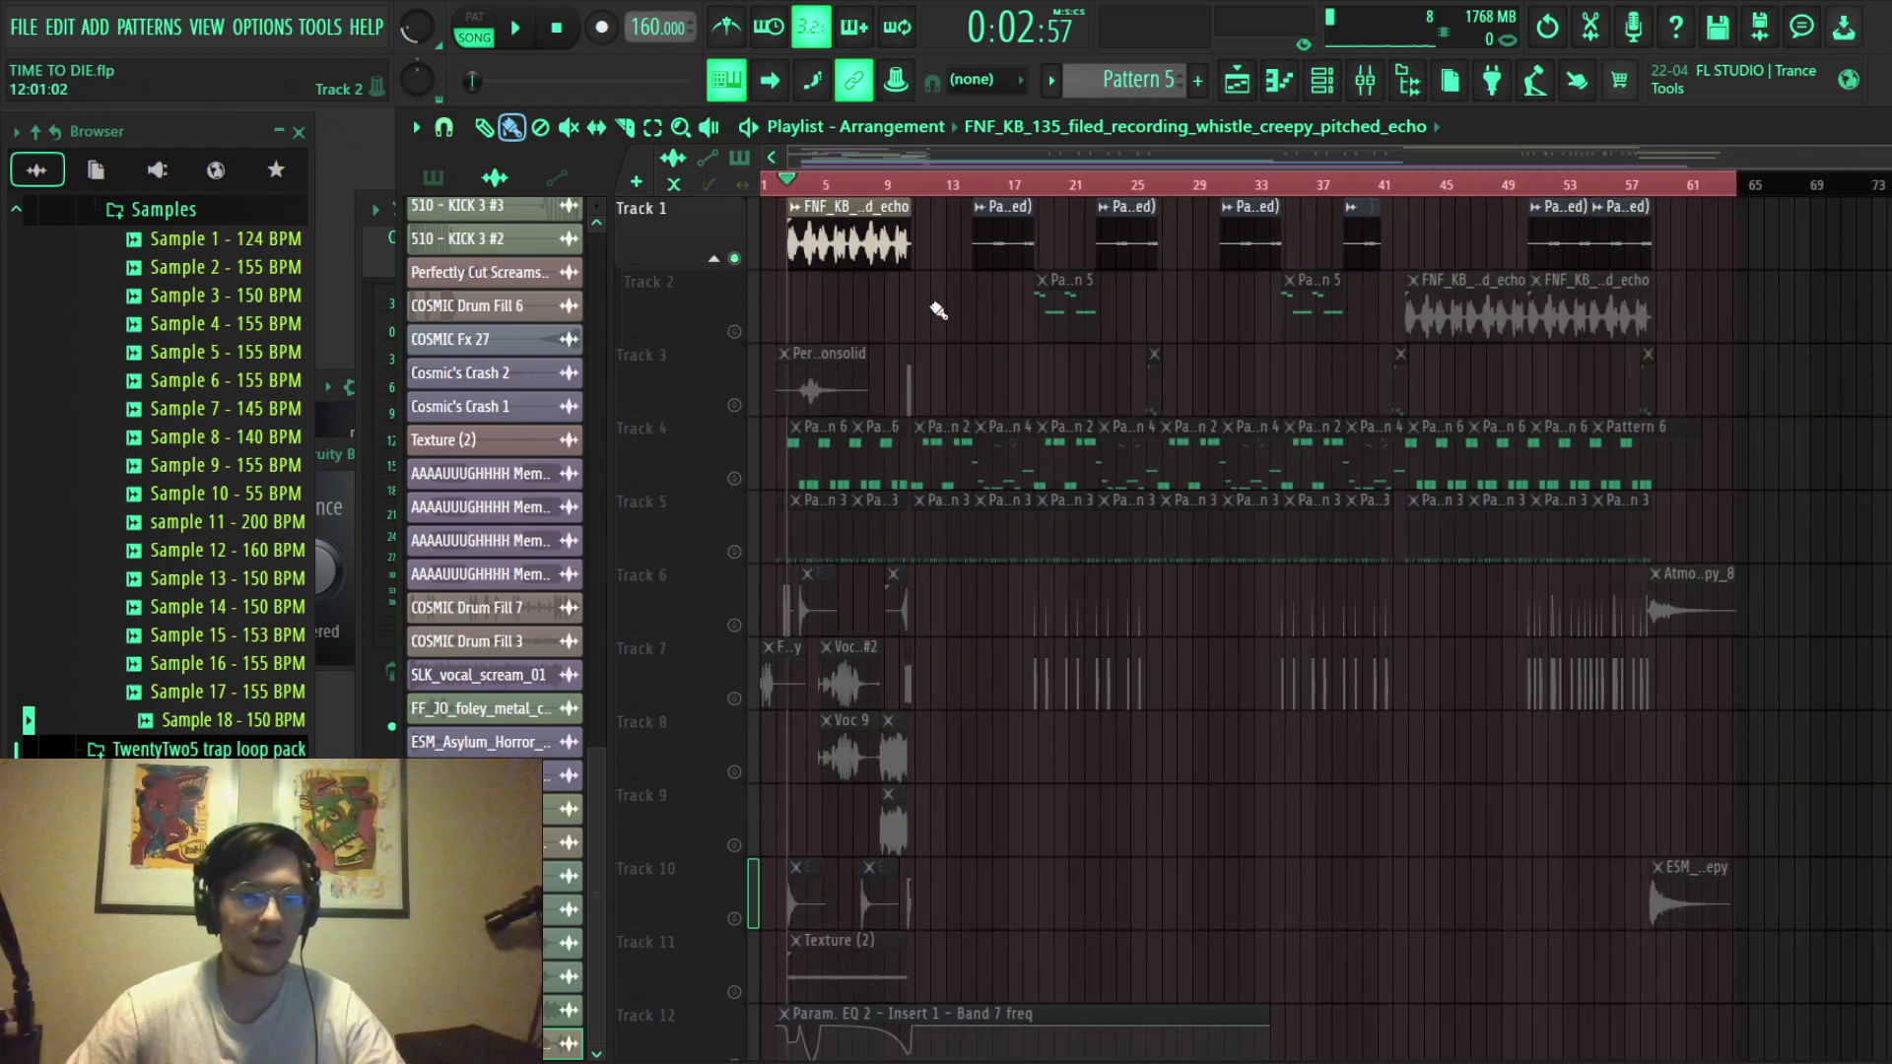
pyautogui.scroll(4, 758, 310)
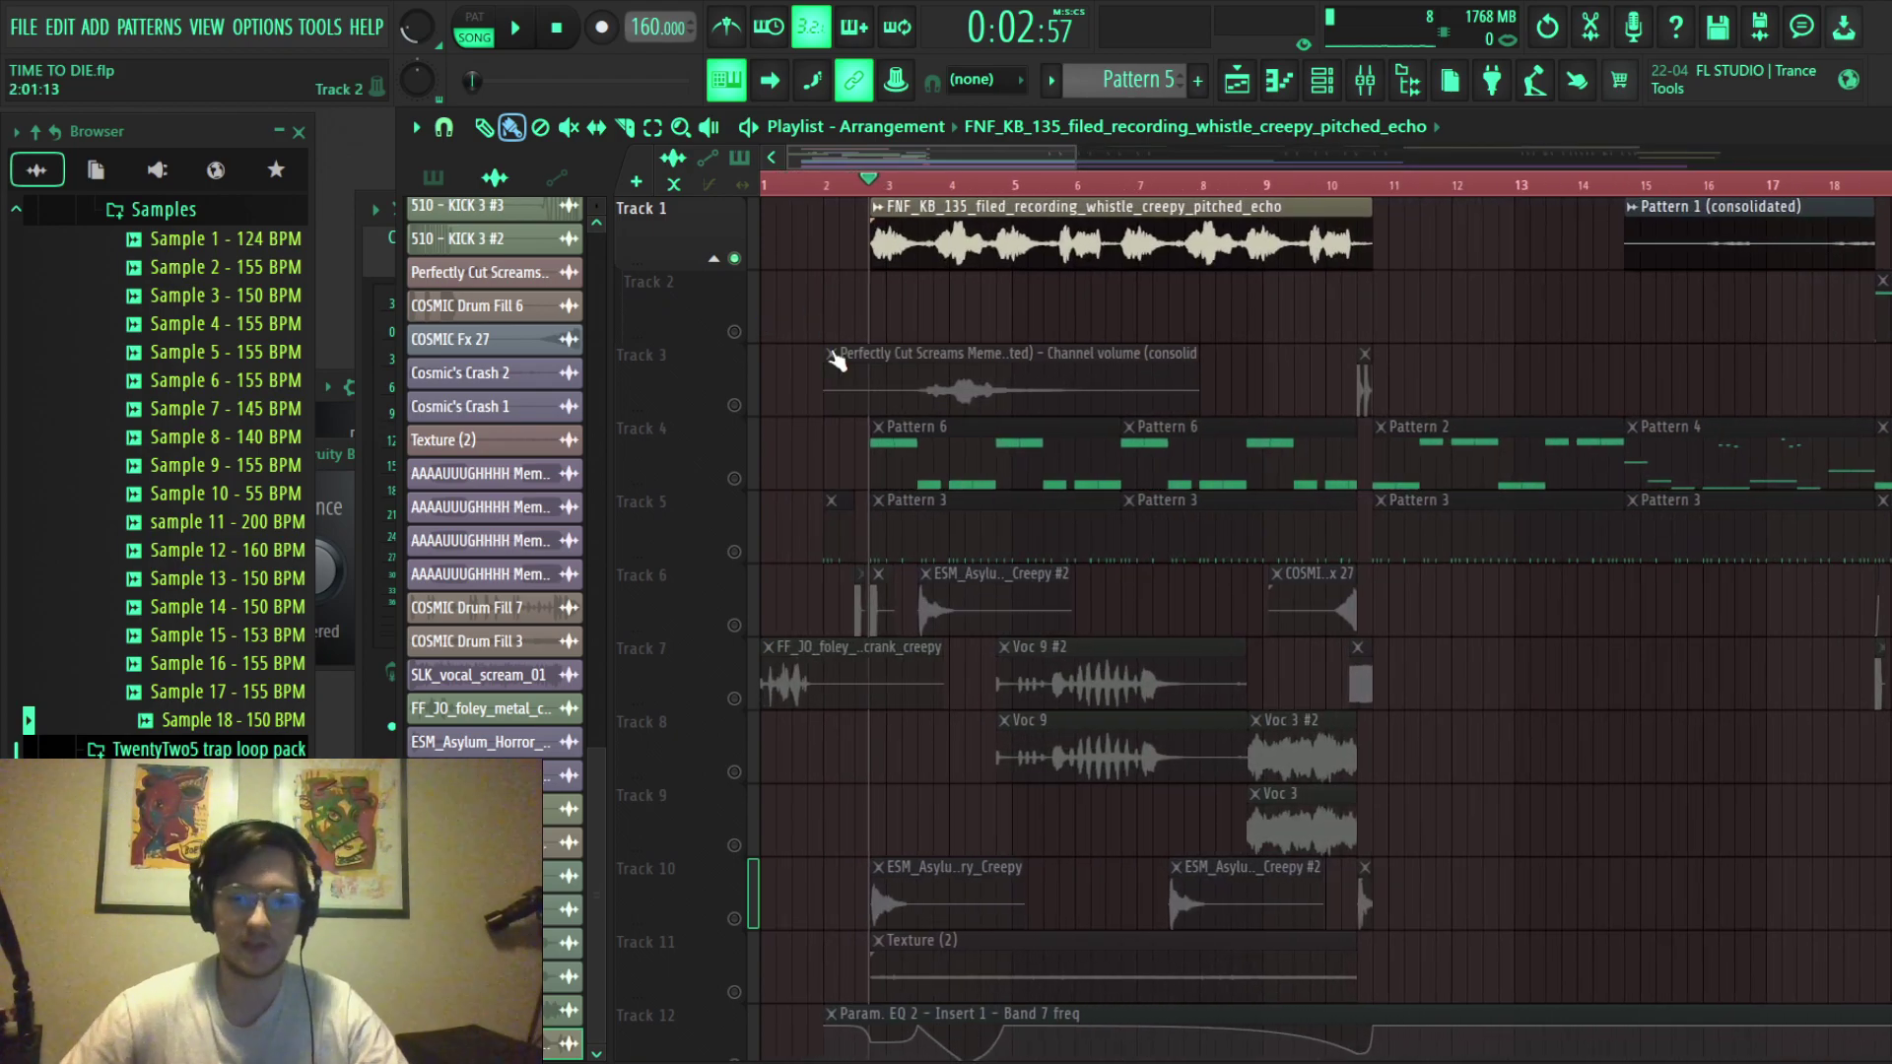
# Solo Track 4 and play its Pattern 6 clip from just before bar 3.
pyautogui.scroll(1, 833, 394)
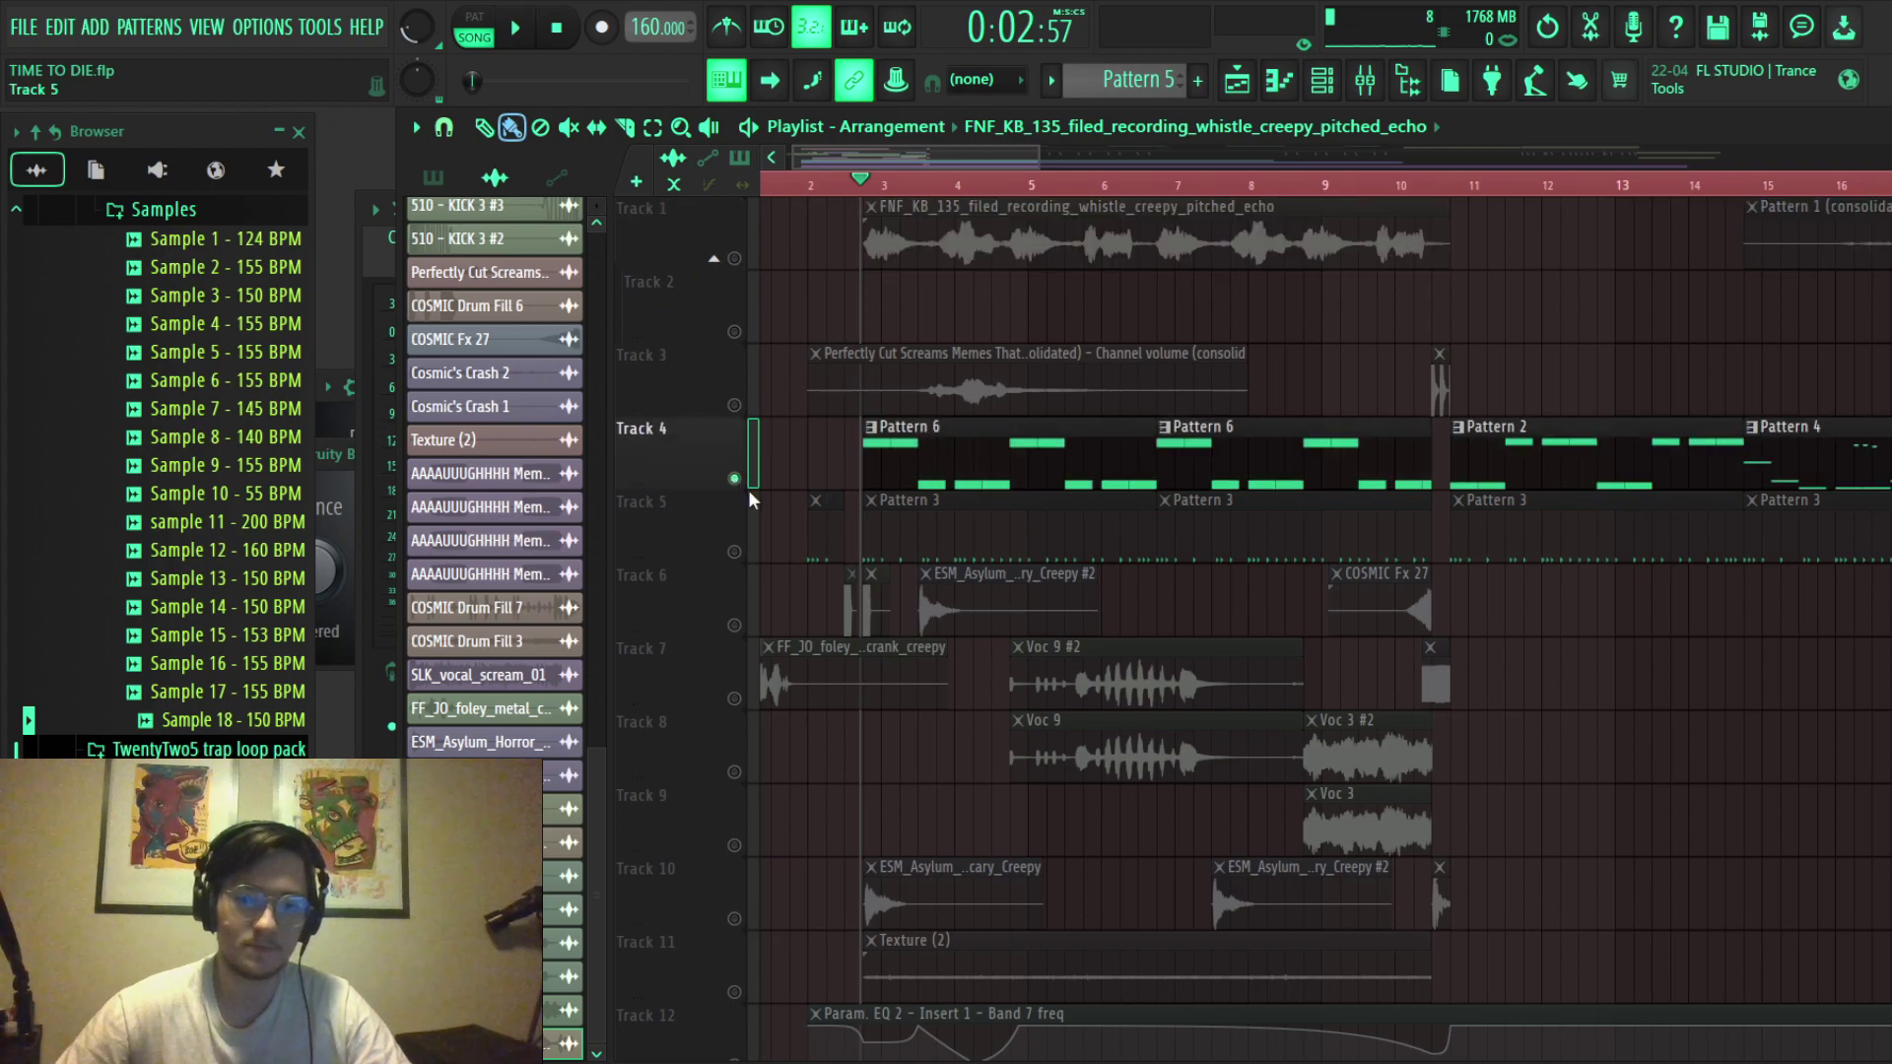
pyautogui.scroll(2, 748, 489)
pyautogui.press('space')
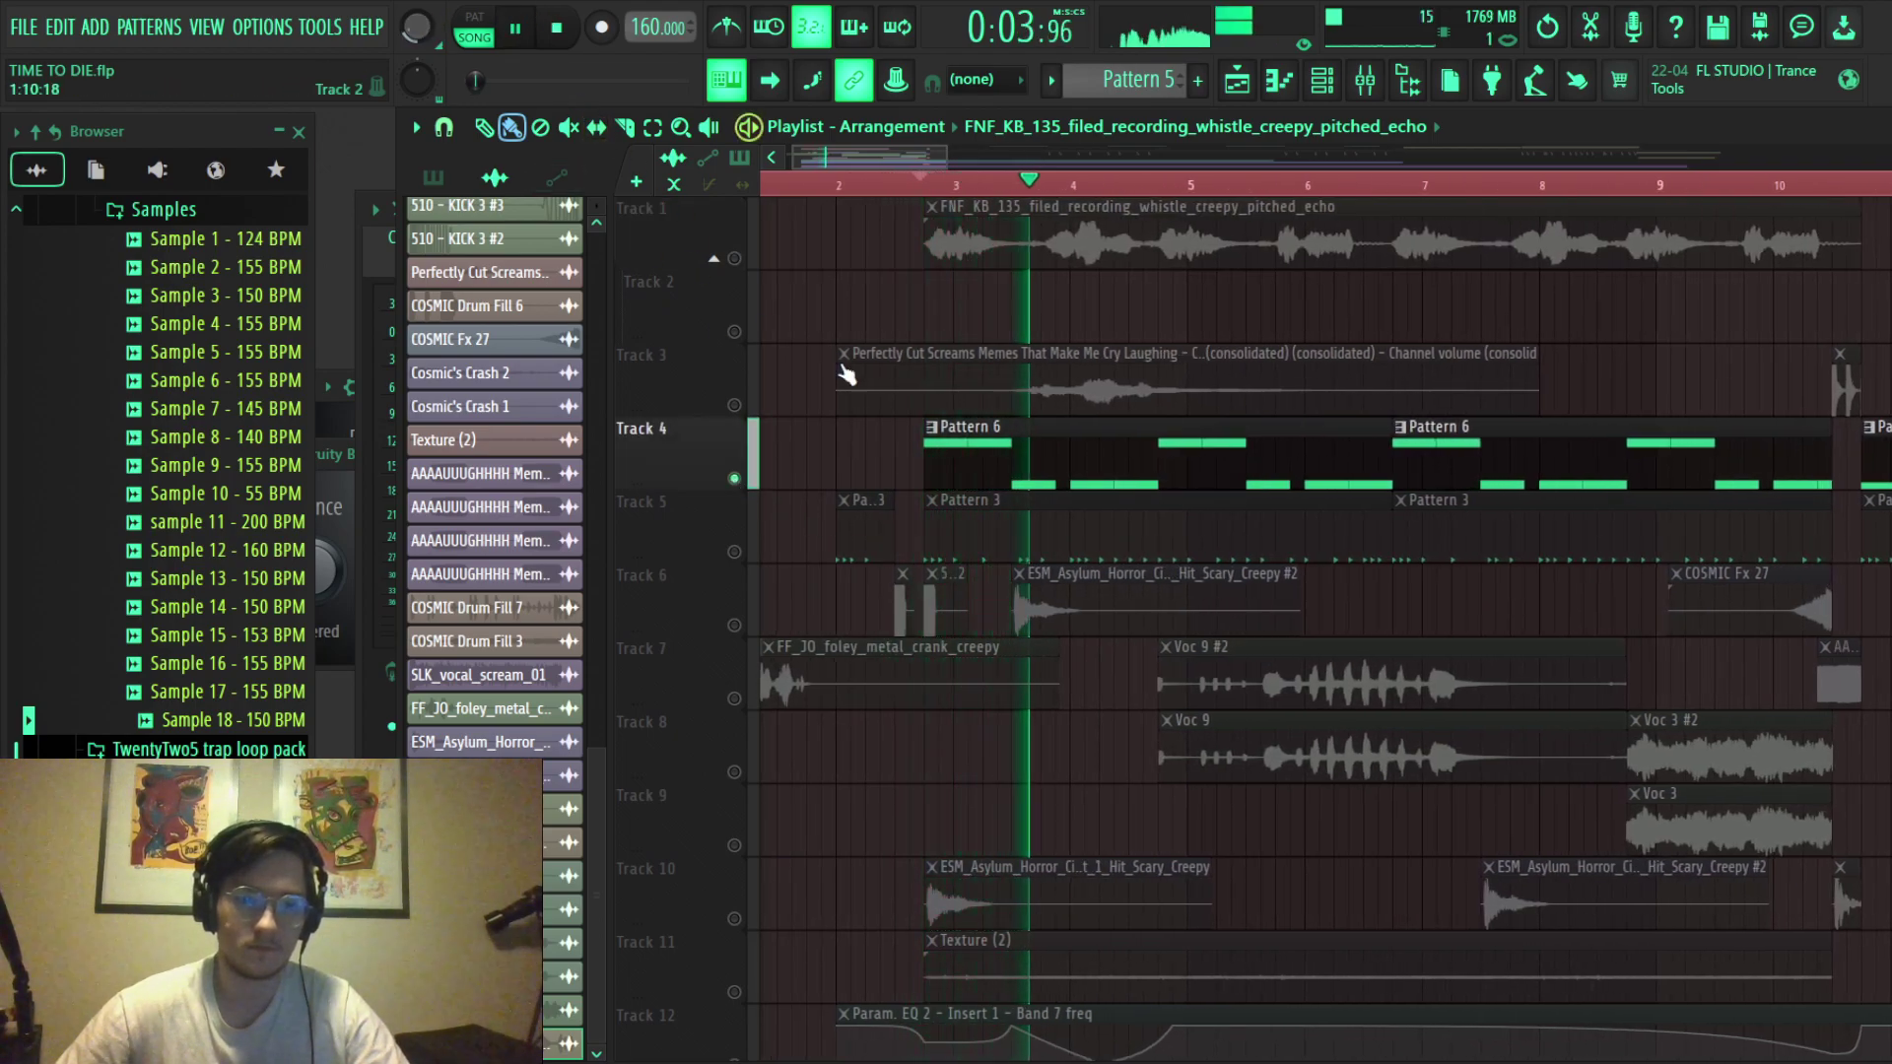
# Stop playback and unmute the automation clips on Tracks 12, 13 and 14.
pyautogui.scroll(-4, 769, 328)
pyautogui.scroll(-4, 781, 621)
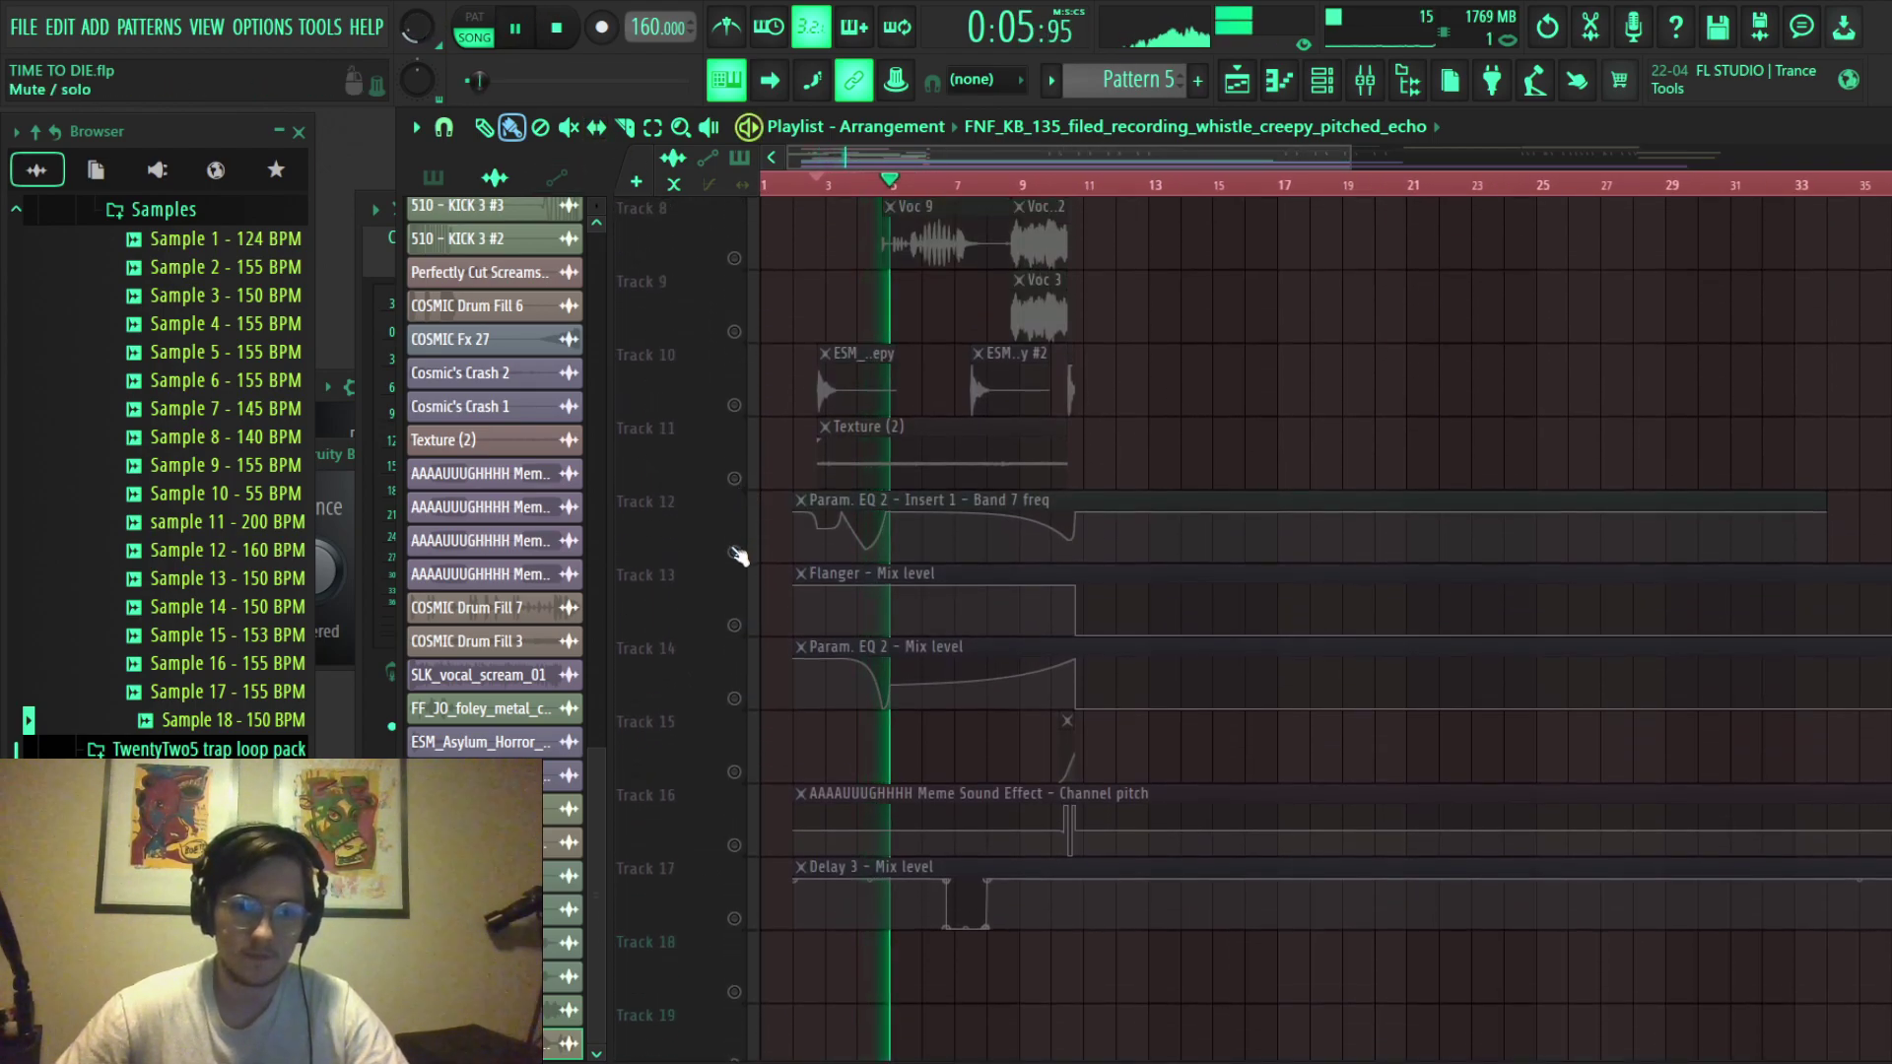
pyautogui.click(734, 553)
pyautogui.press('space')
pyautogui.scroll(2, 725, 582)
pyautogui.click(734, 624)
pyautogui.click(735, 697)
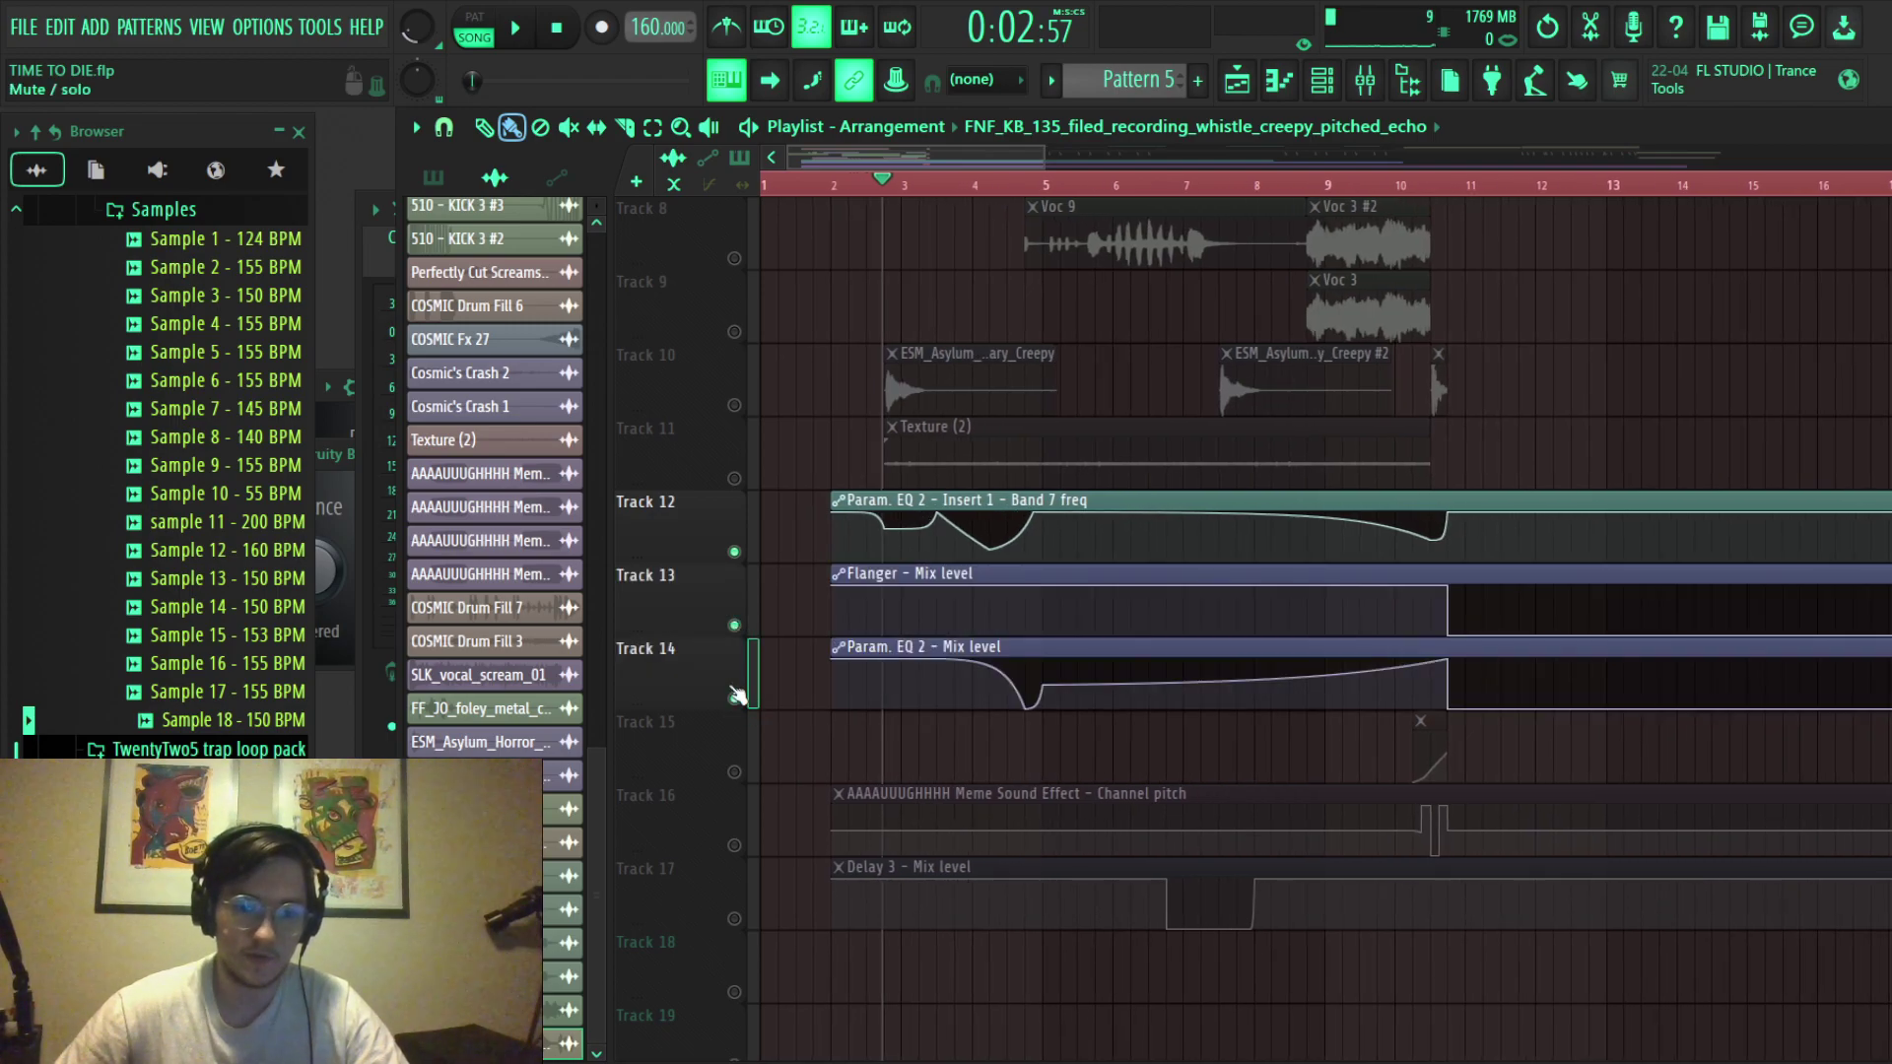
# Unmute the automation on Tracks 16 and 17 and lock the mute state of all enabled automation tracks.
pyautogui.scroll(-2, 746, 554)
pyautogui.click(734, 698)
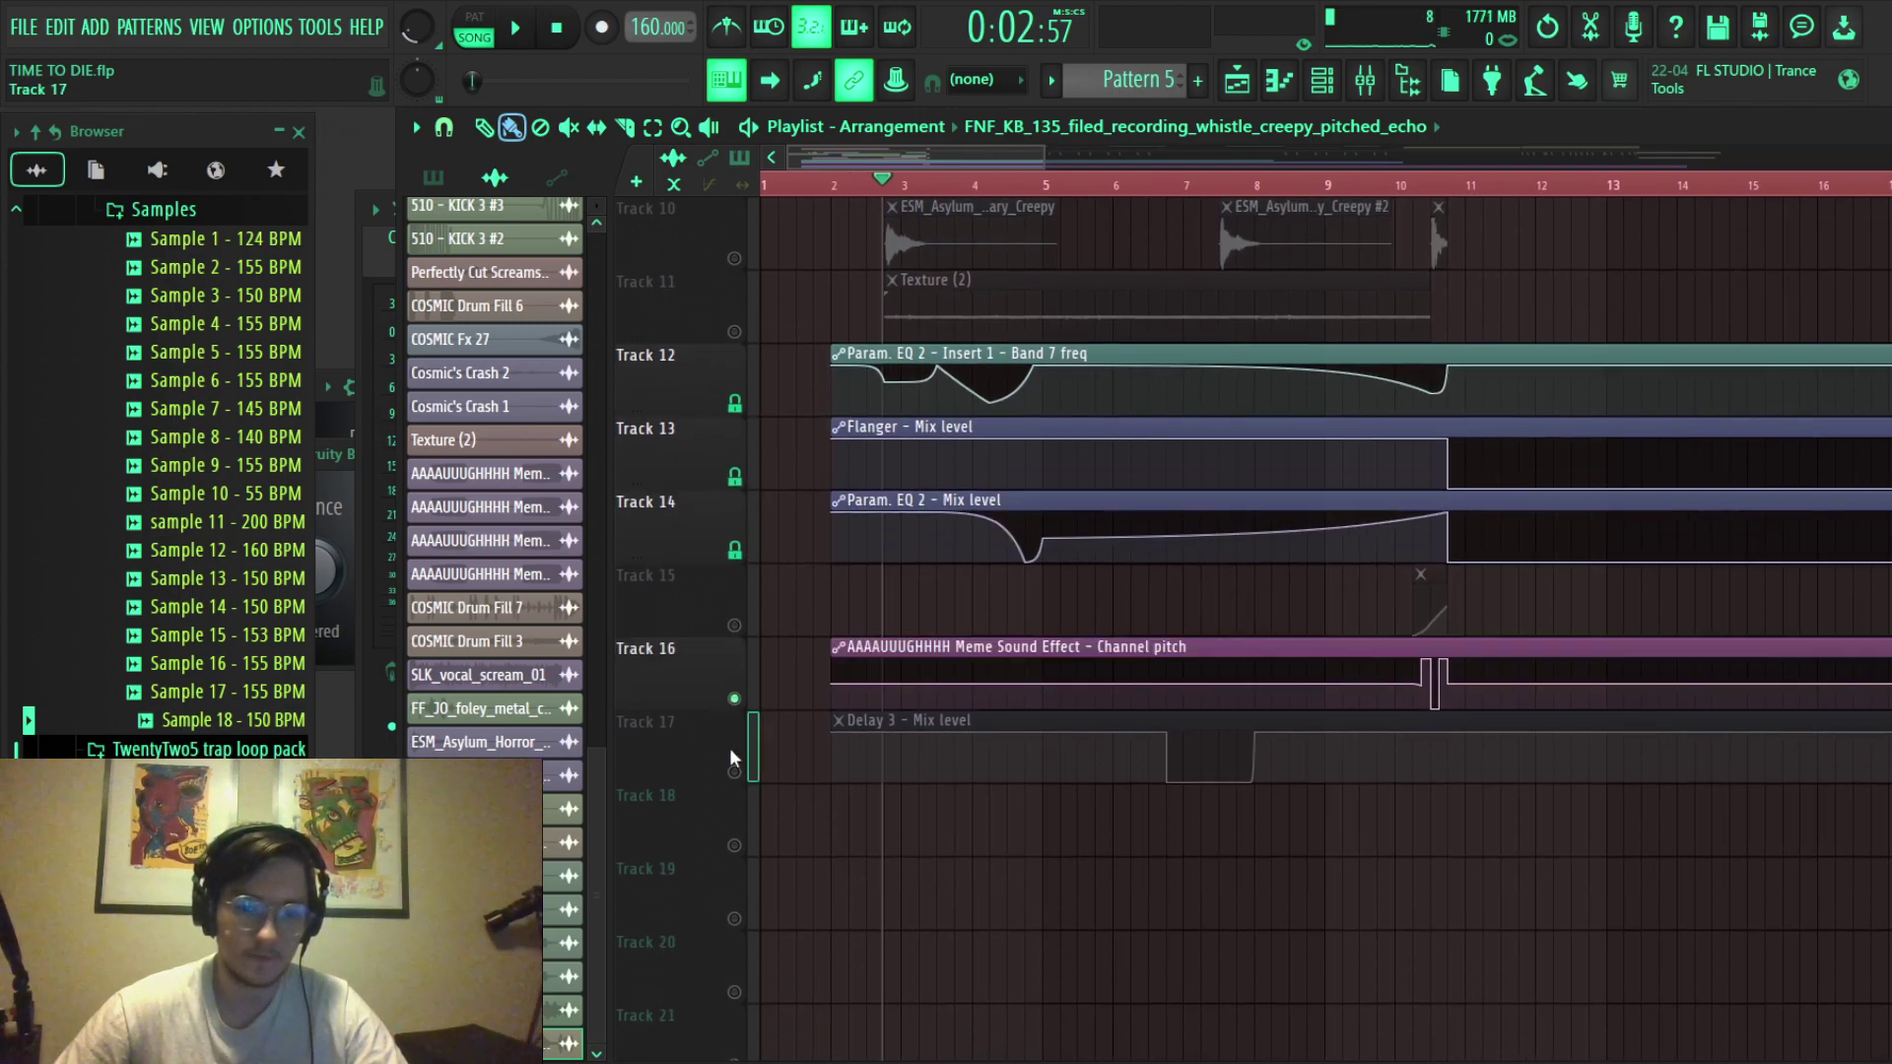
pyautogui.click(734, 771)
pyautogui.press('F2')
pyautogui.press('Escape')
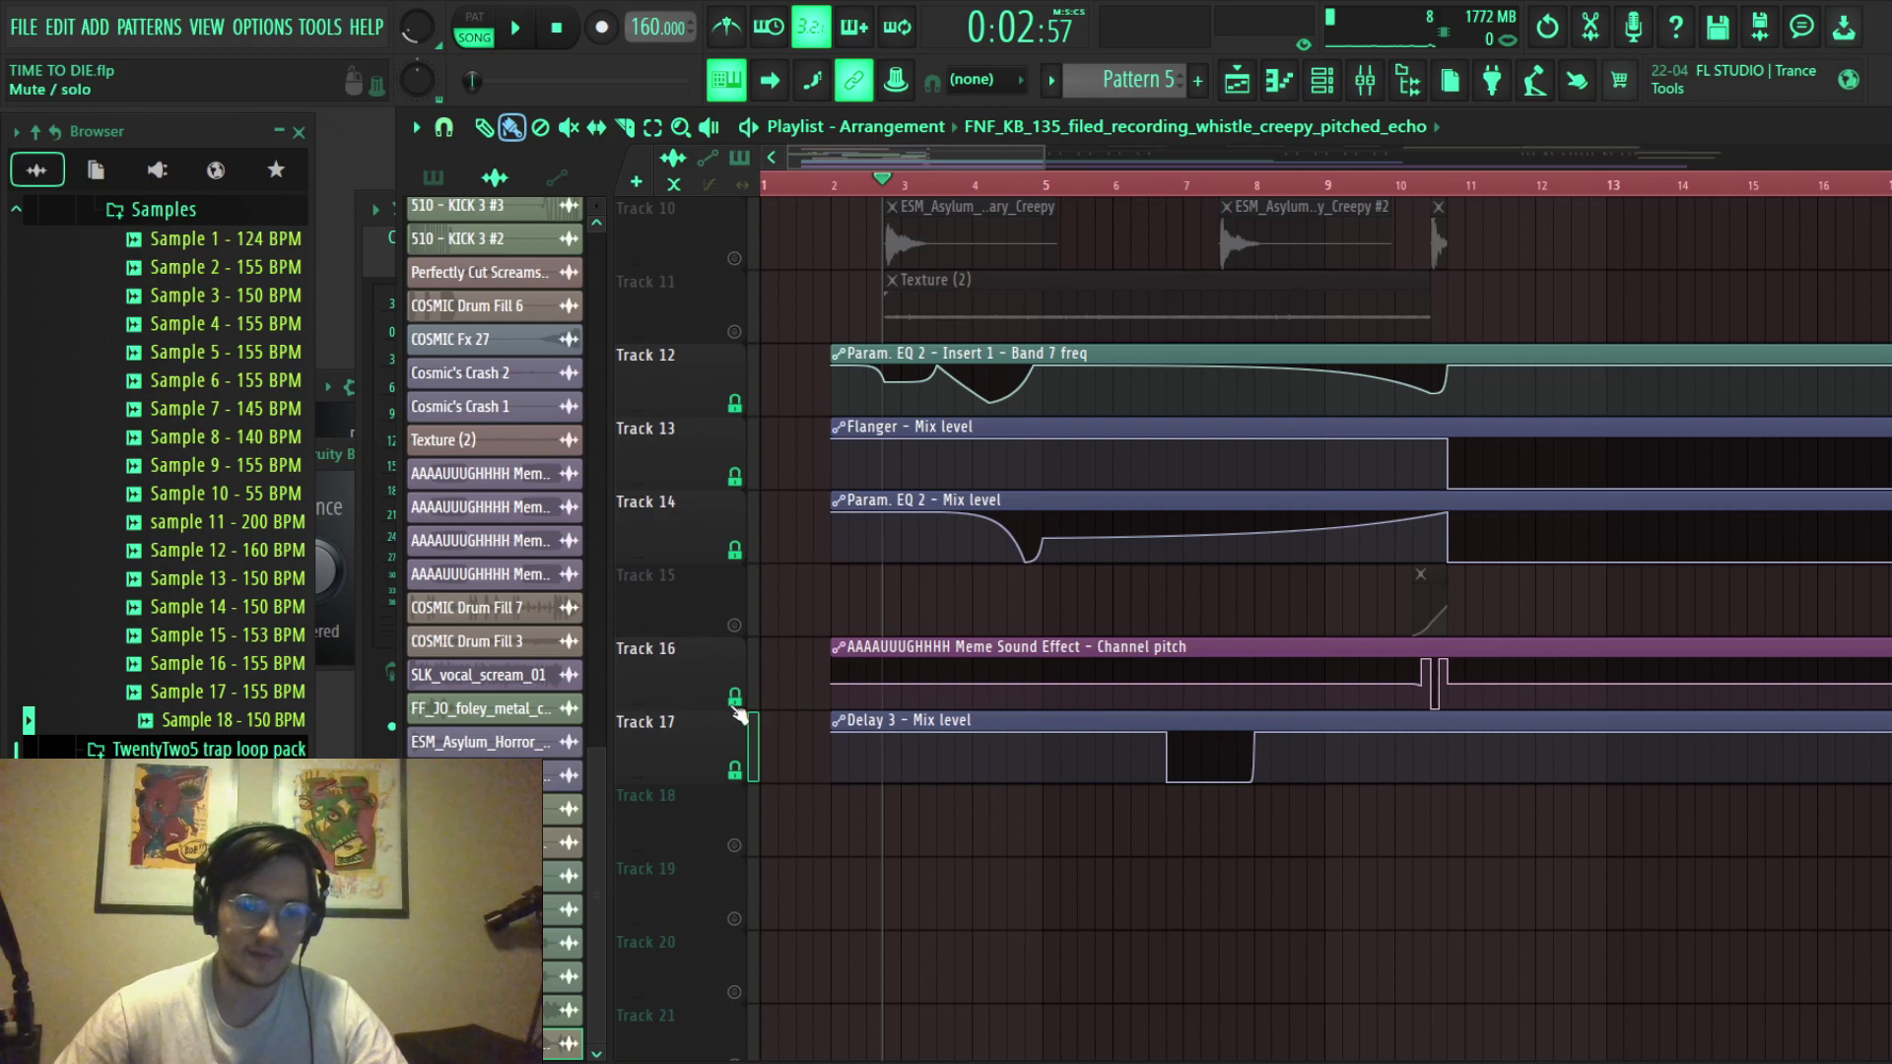
# Play Track 4 with the enabled automation through both Pattern 6 clips, and stop before bar 11.
pyautogui.scroll(9, 1363, 315)
pyautogui.press('space')
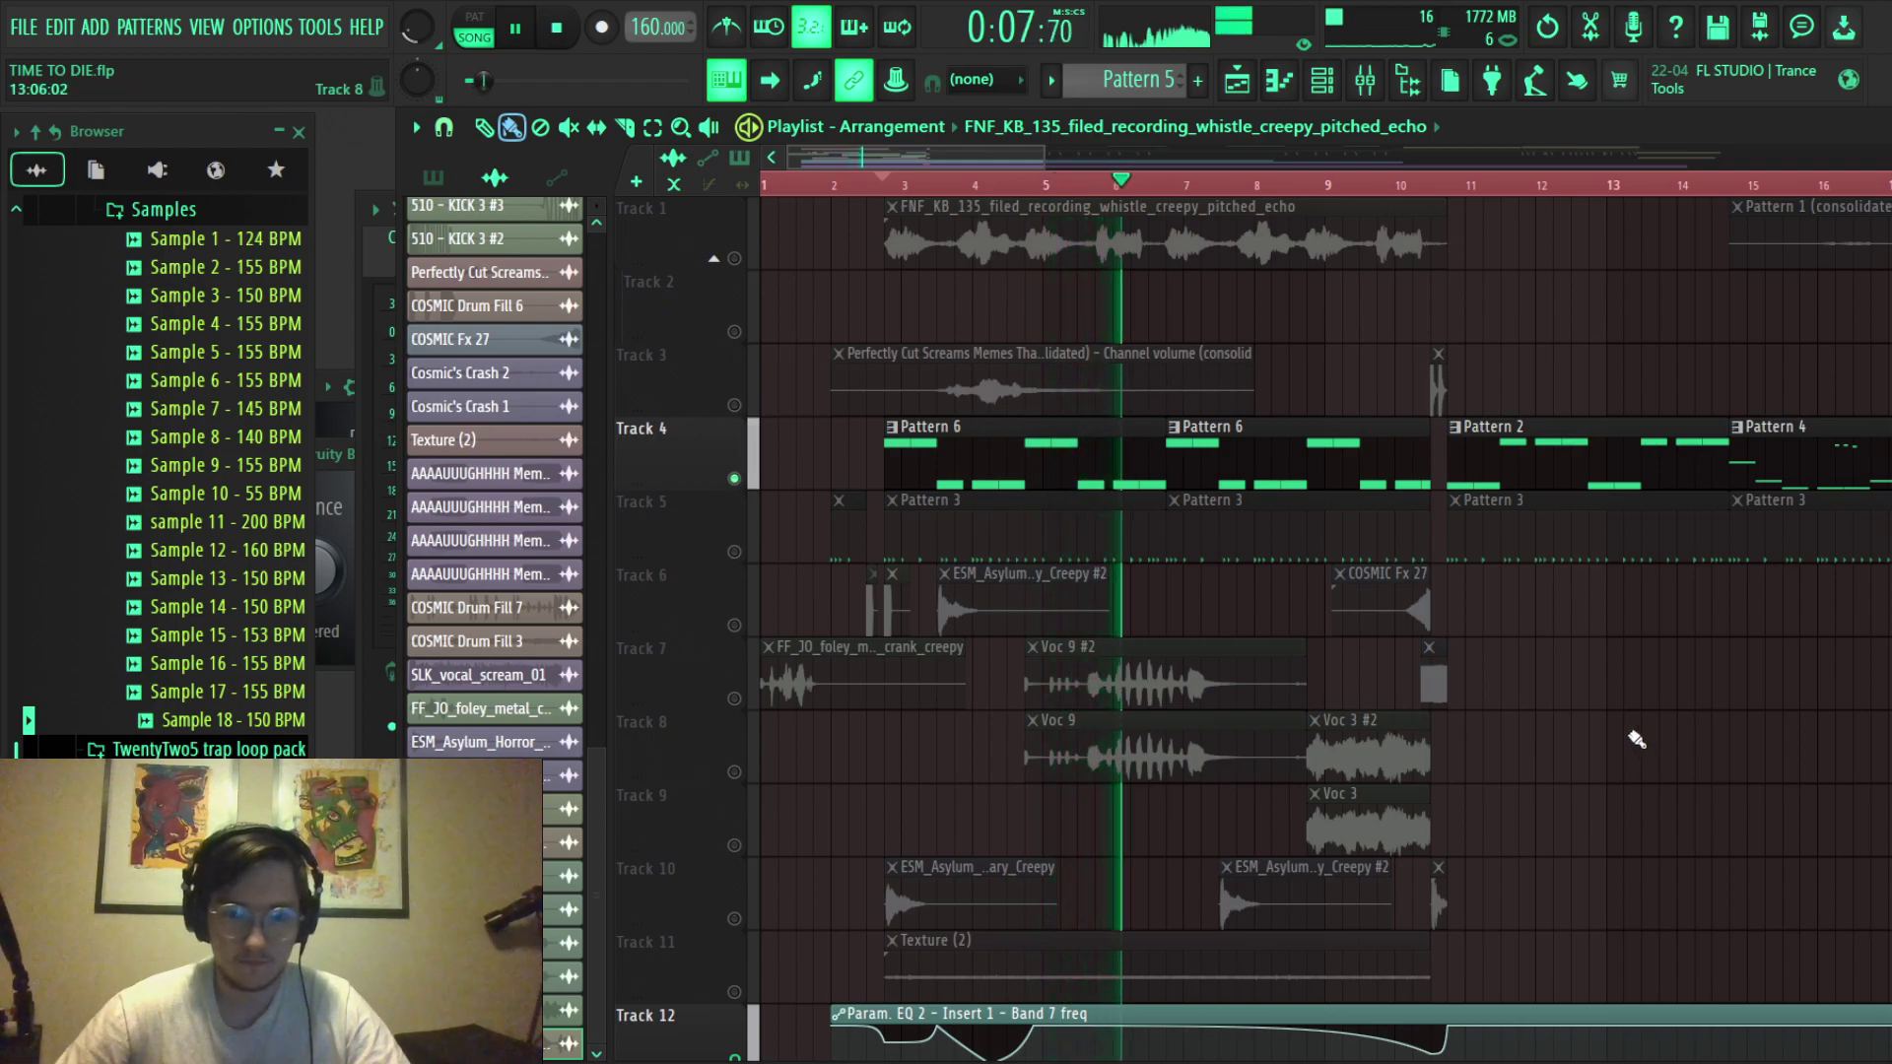
pyautogui.scroll(-3, 1606, 660)
pyautogui.scroll(2, 1574, 616)
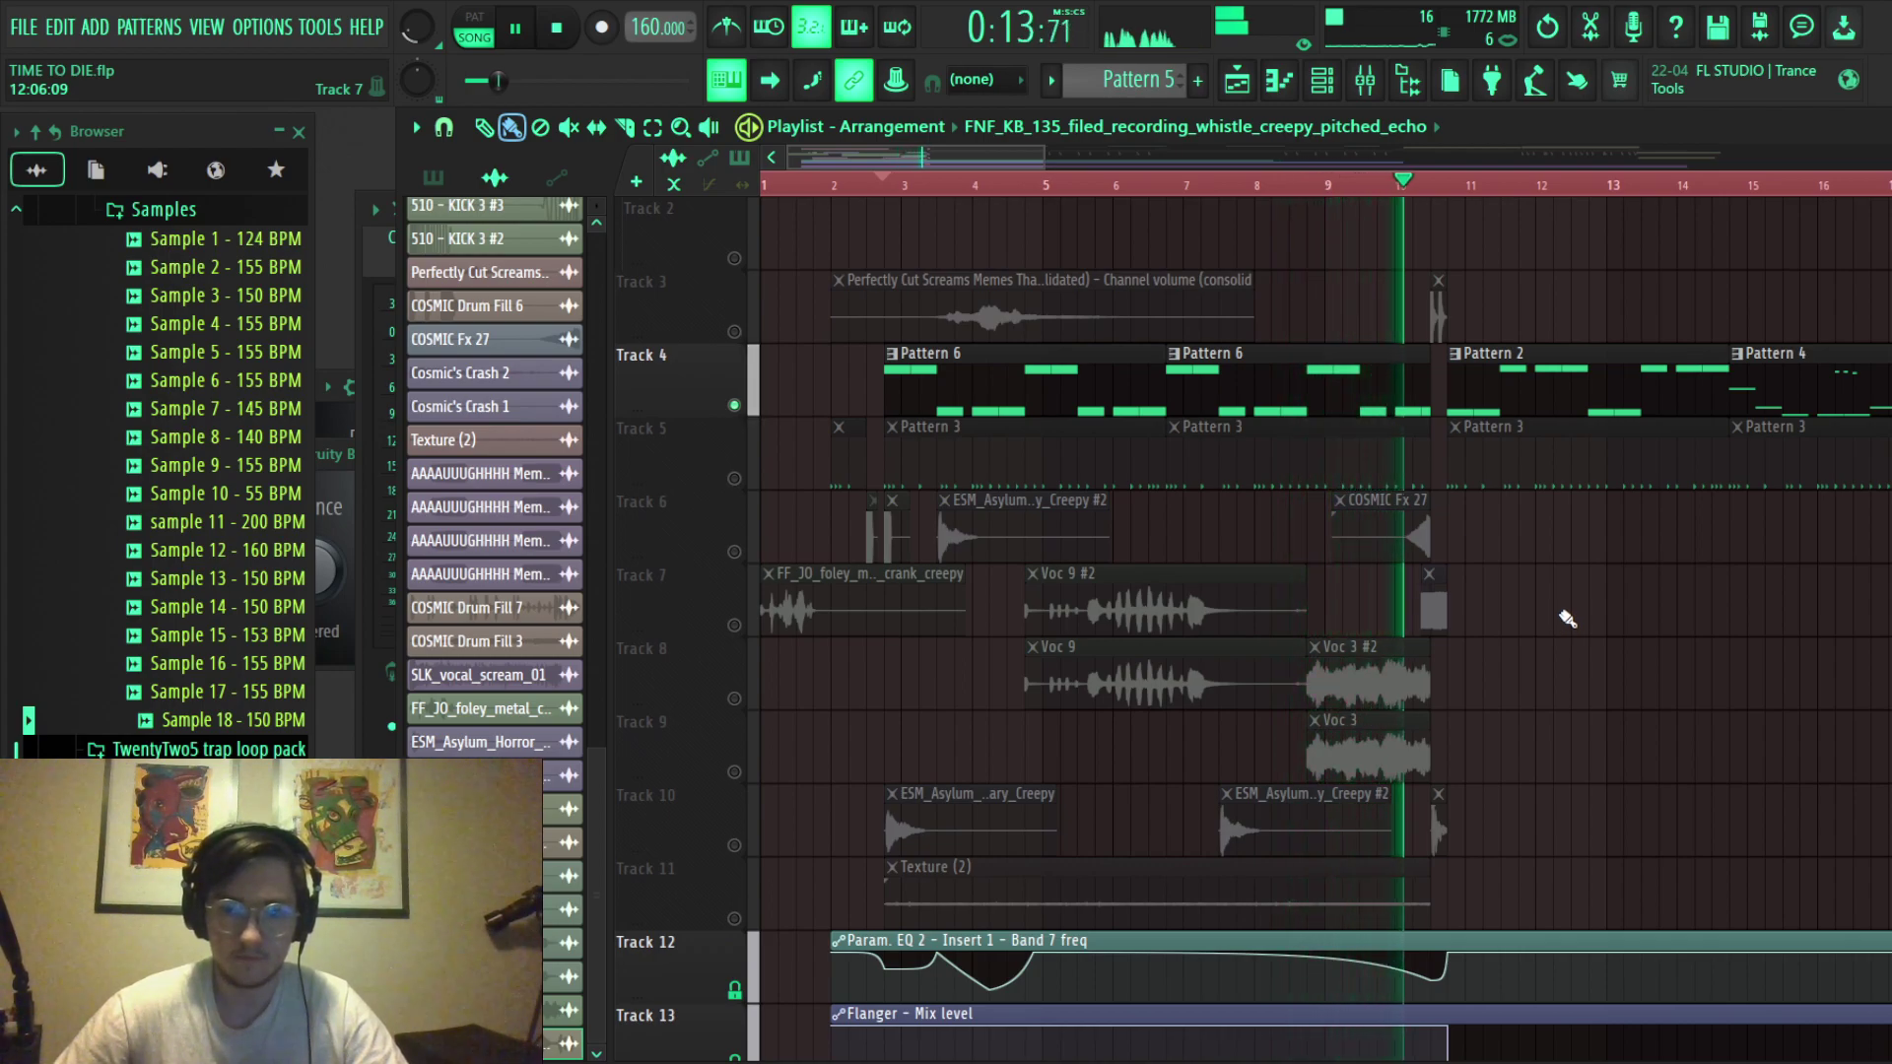
pyautogui.press('space')
# Look over the automation clips, and open the Serum #4 instrument from the Pattern 6 clip on Track 4.
pyautogui.scroll(-2, 1562, 621)
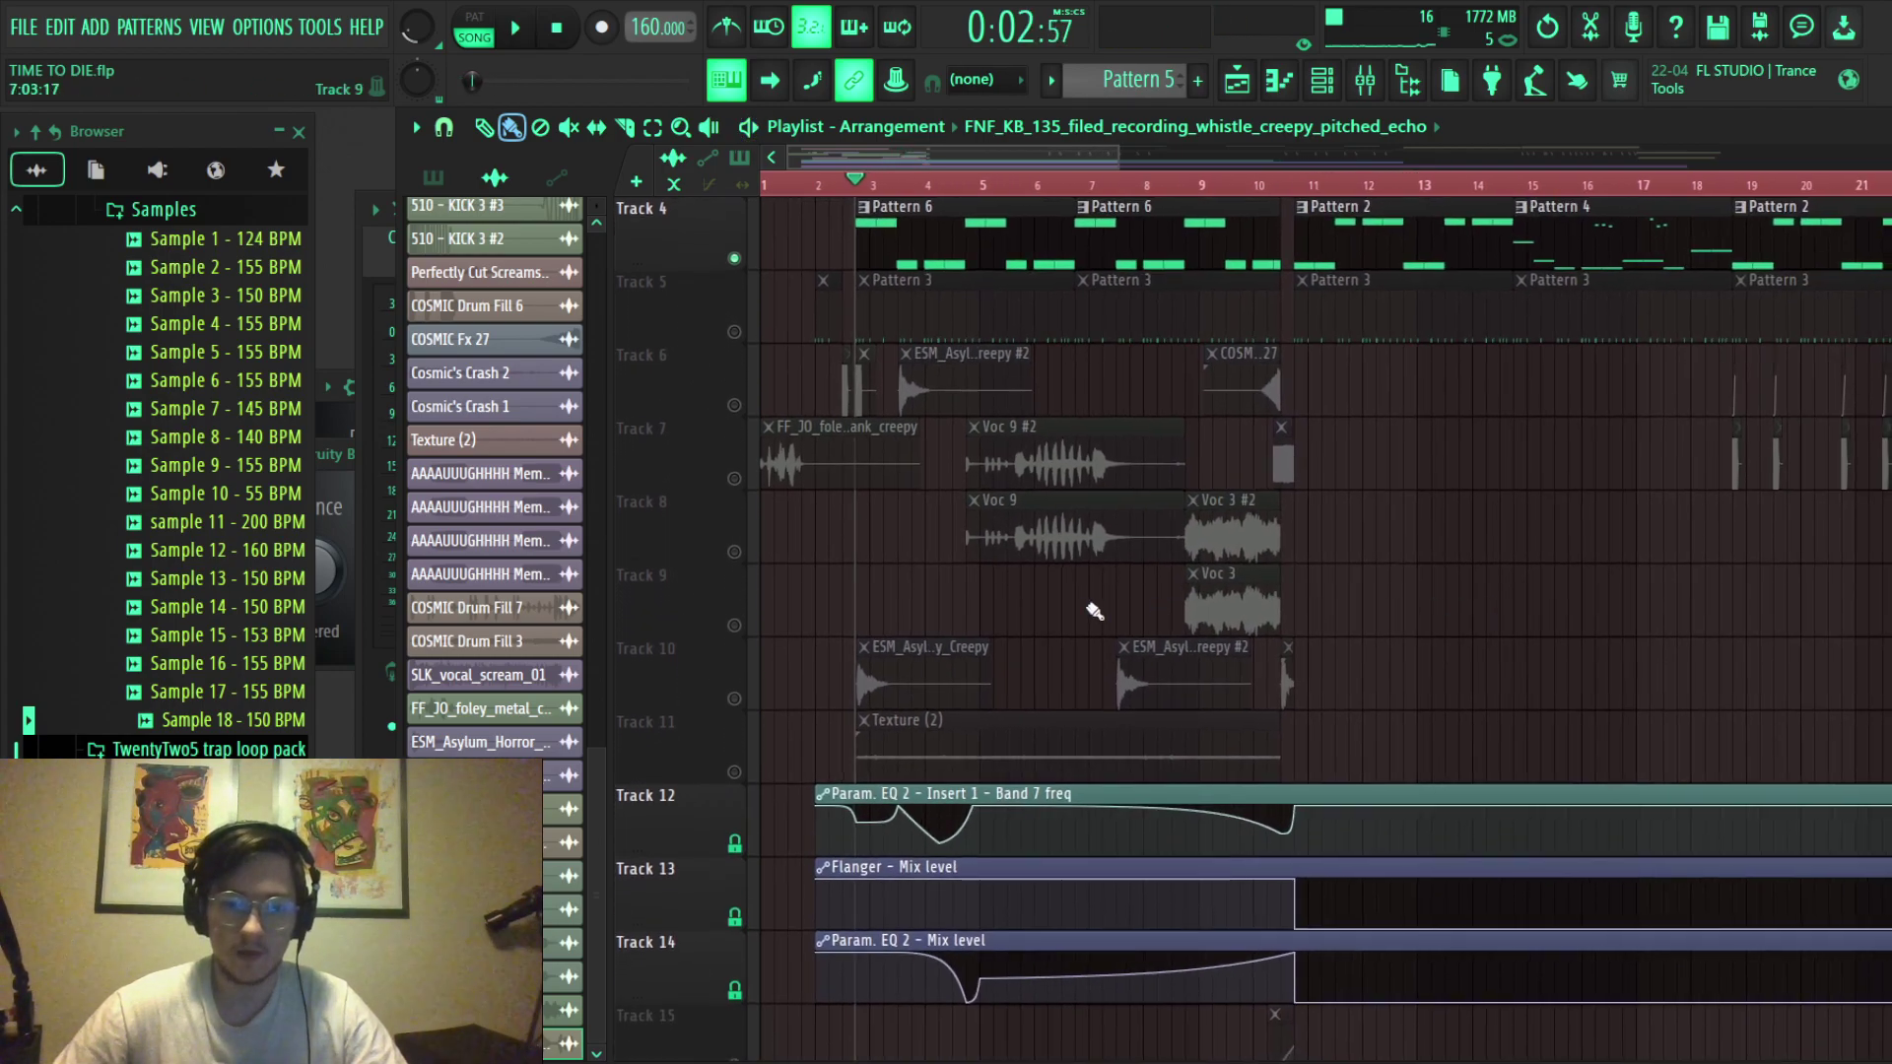
pyautogui.scroll(-3, 1094, 611)
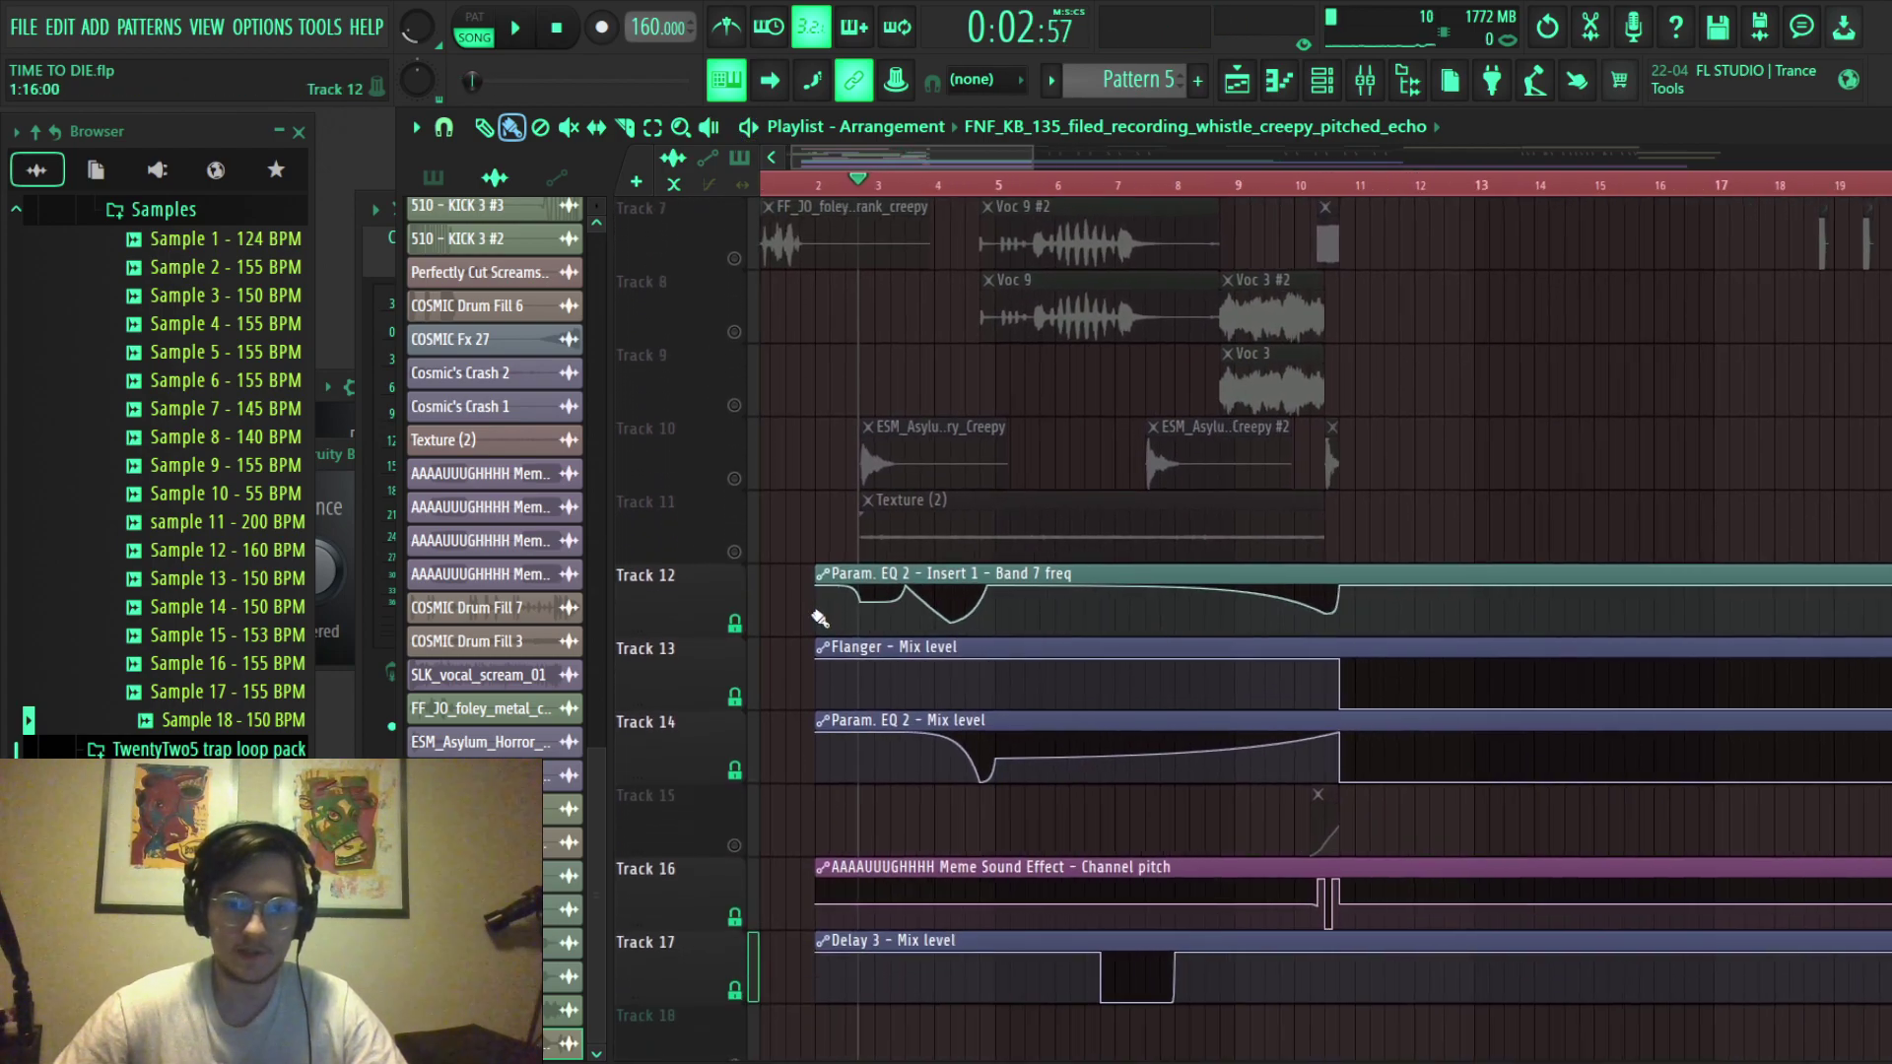
pyautogui.scroll(6, 1093, 592)
pyautogui.doubleClick(1091, 454)
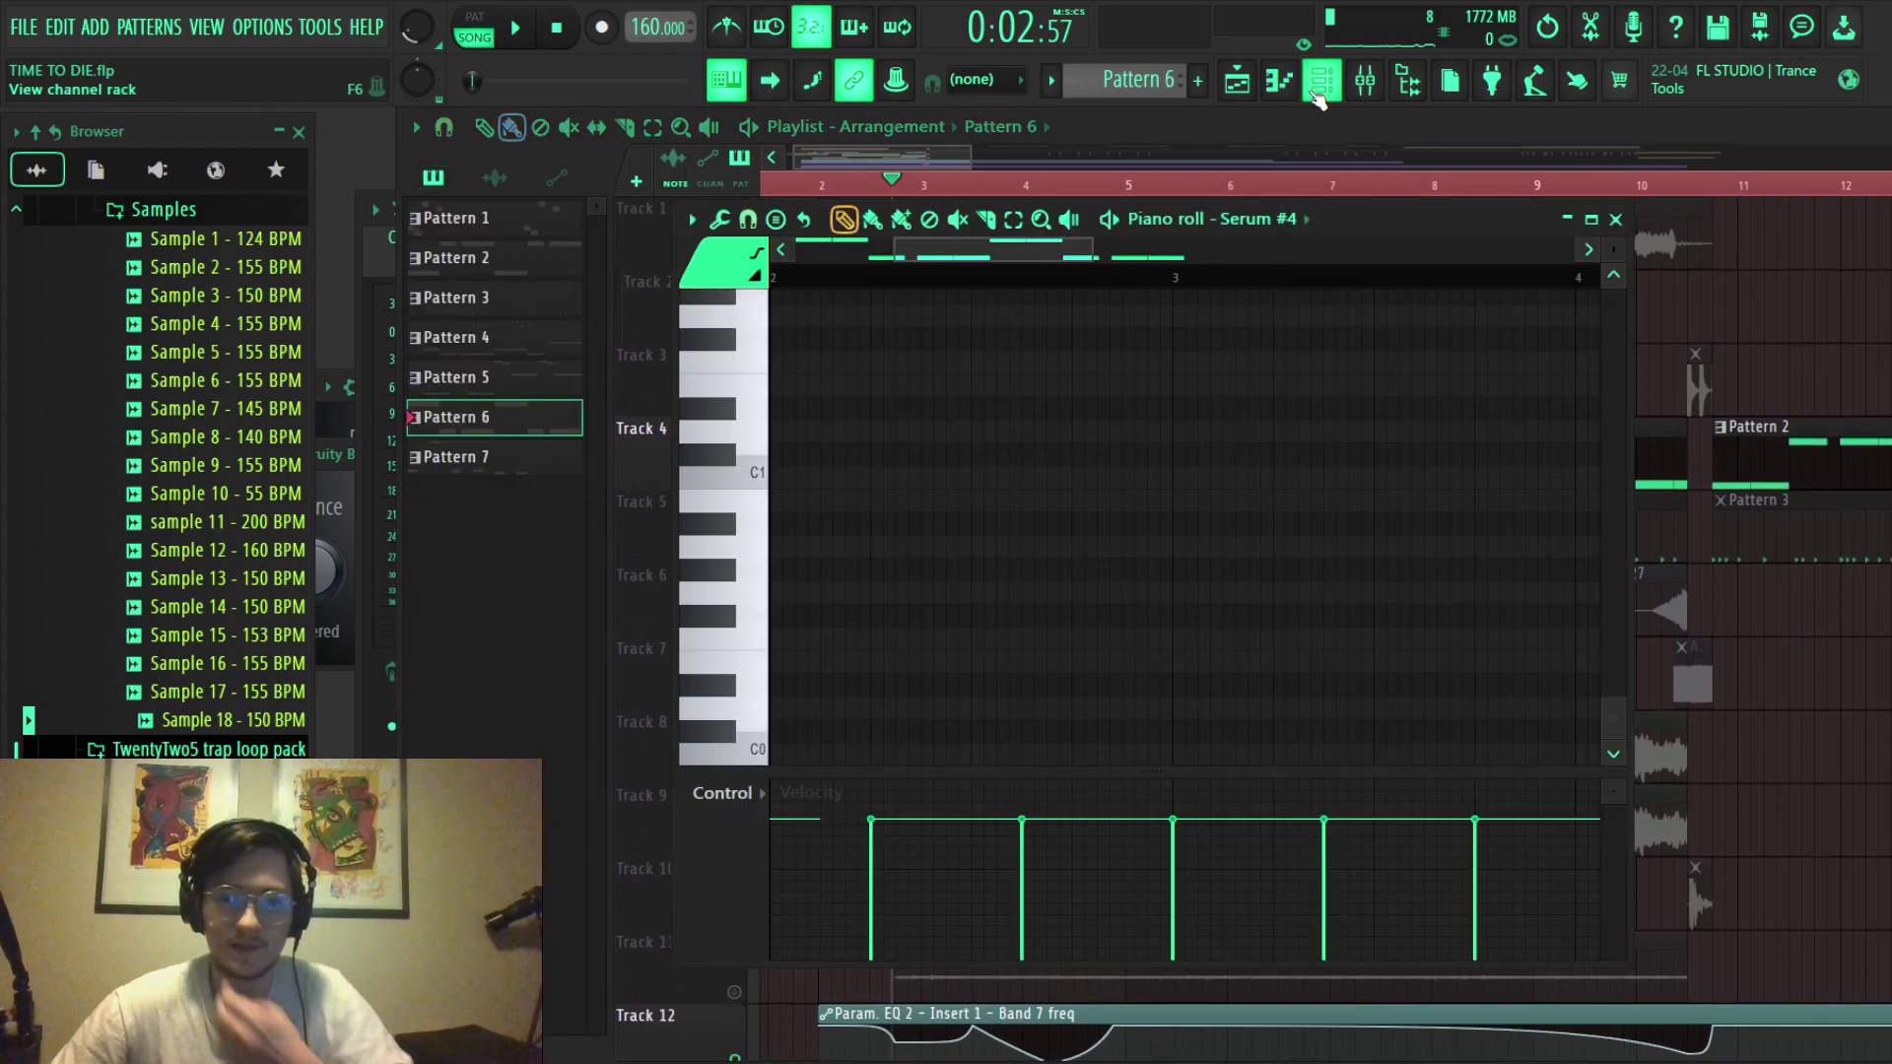
pyautogui.press('F6')
pyautogui.click(643, 662)
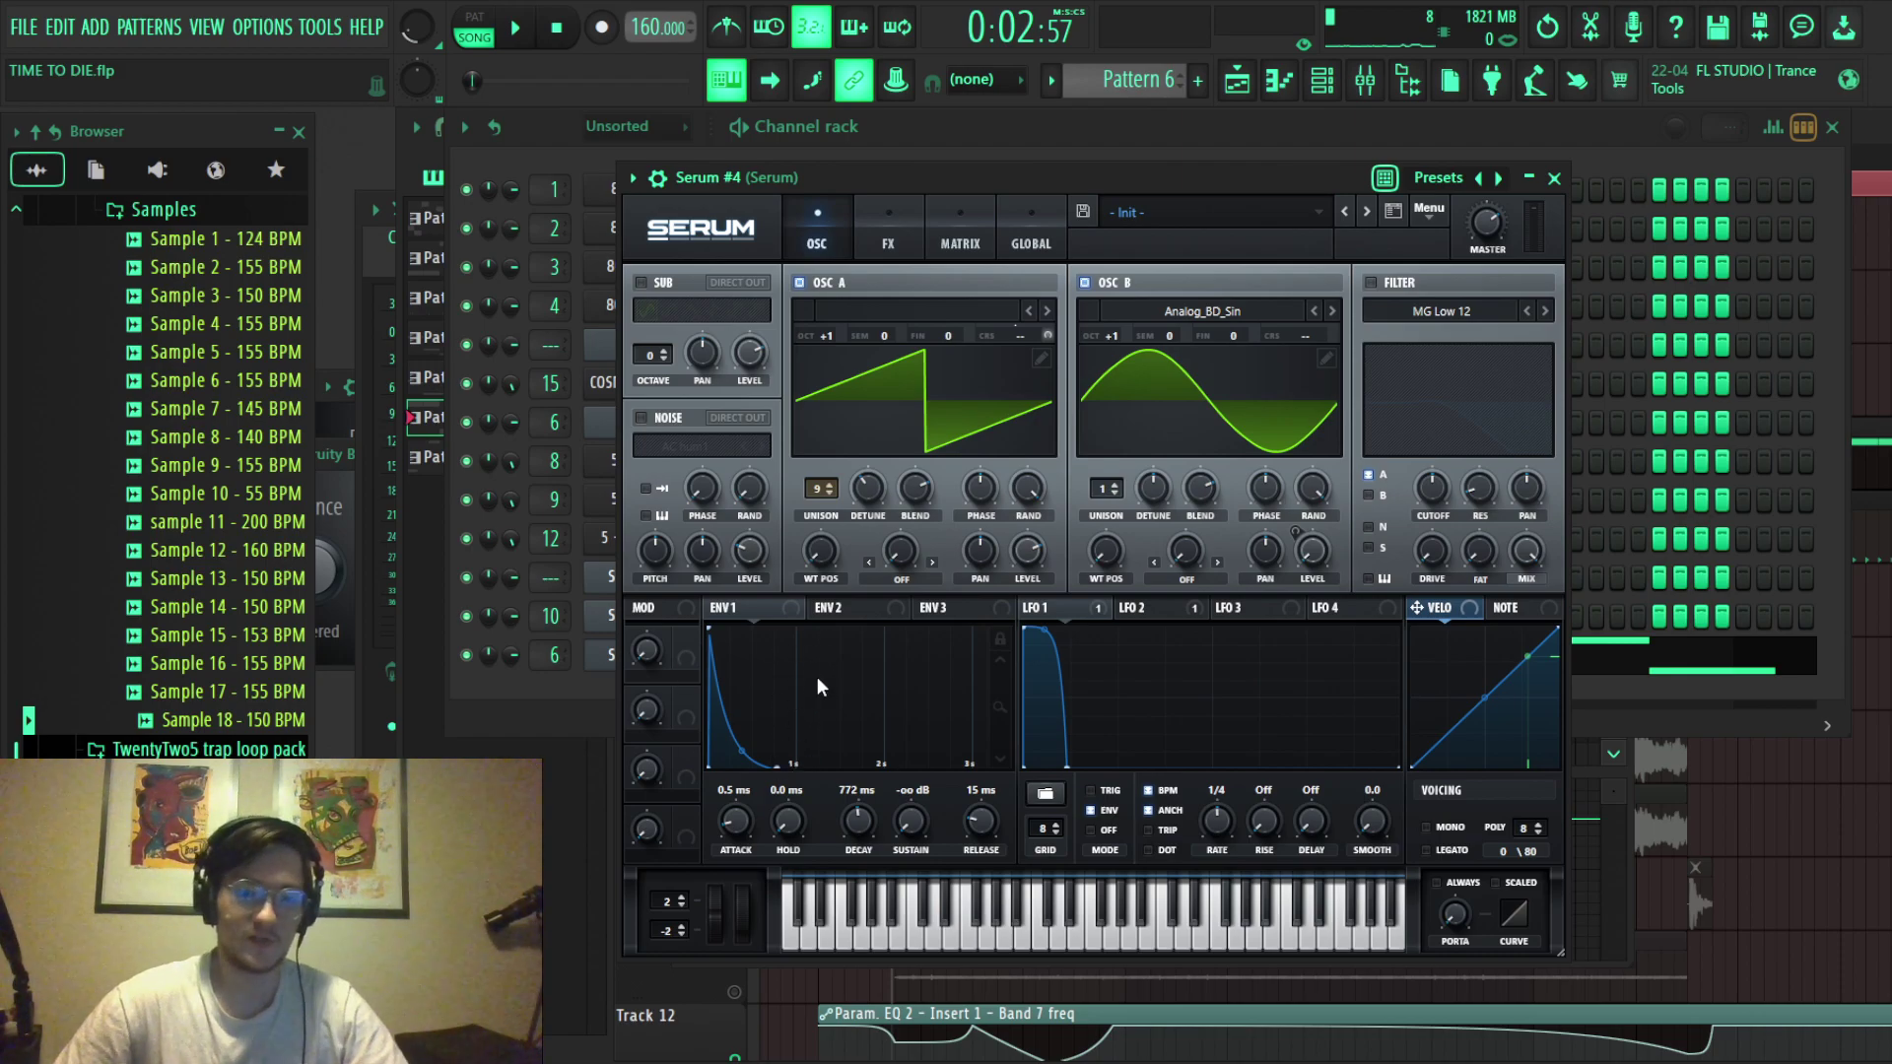
# Play the Serum #4 bass while viewing its envelope, LFO and oscillators, and inspect oscillator A's settings.
pyautogui.press('space')
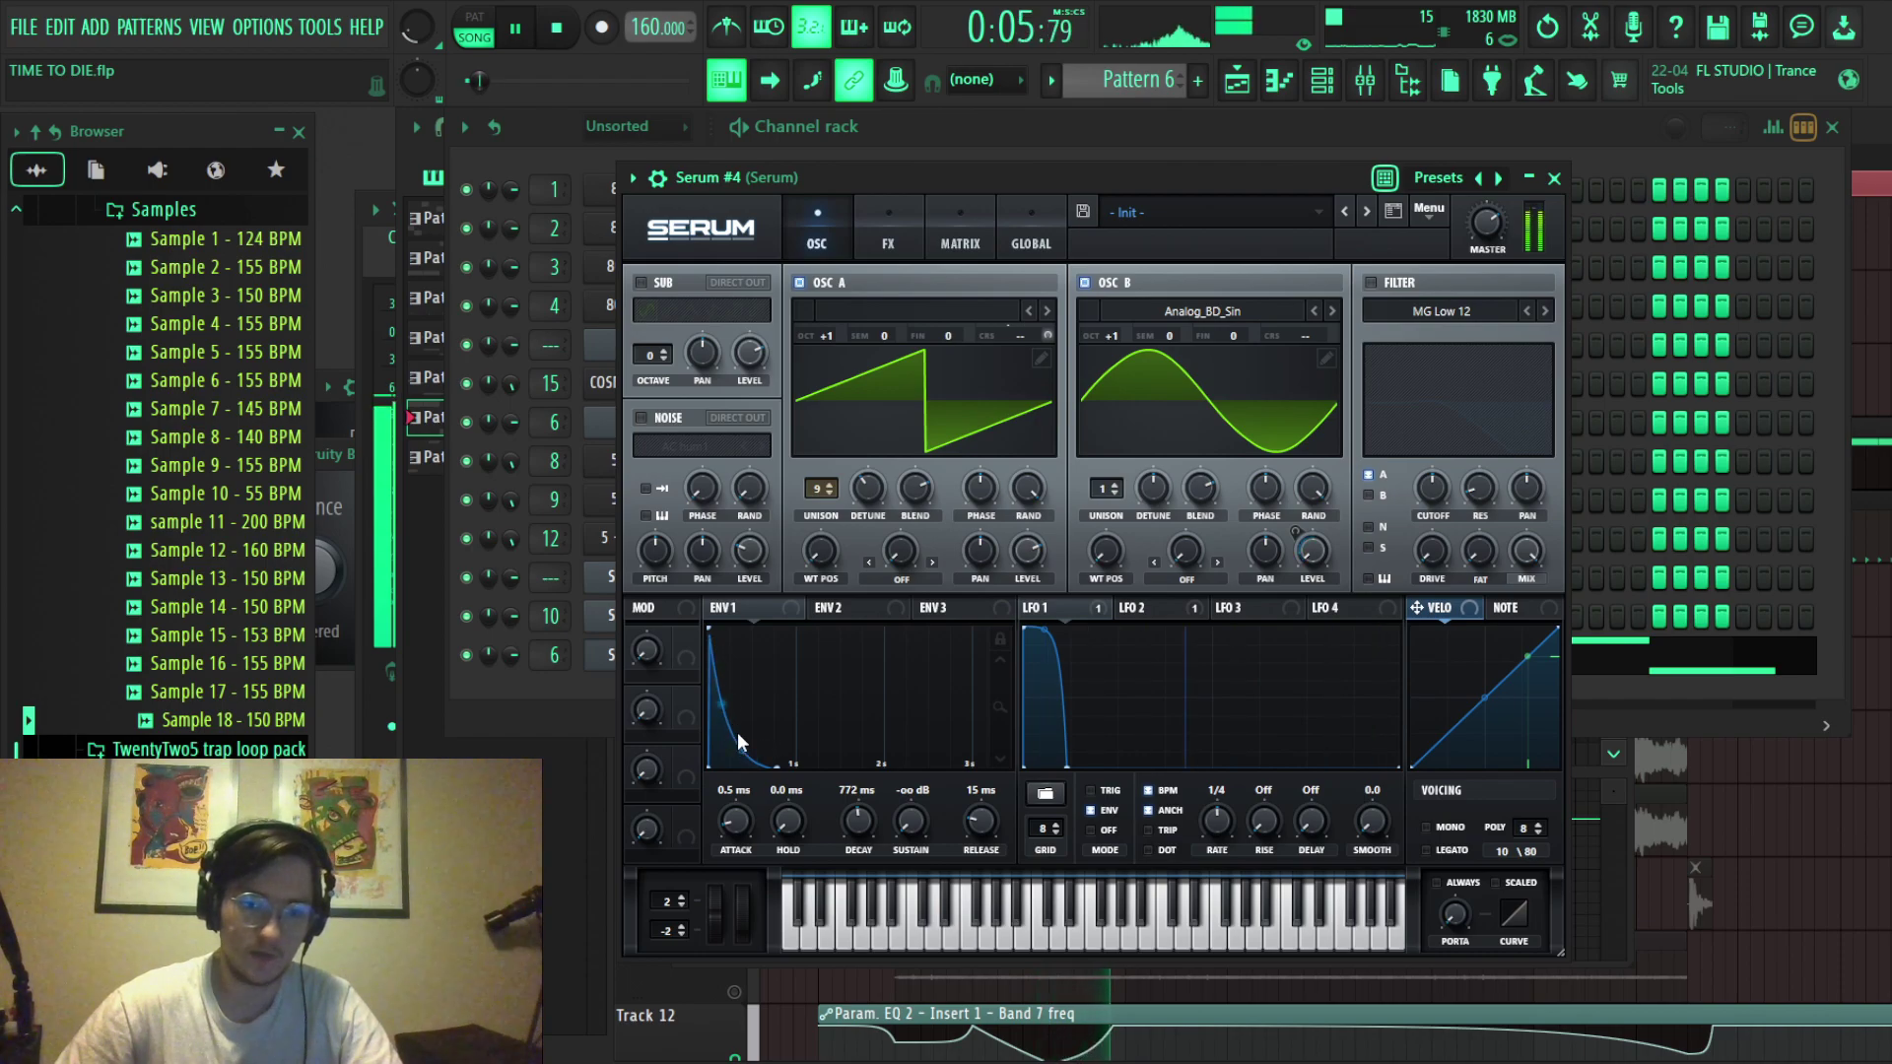
pyautogui.press('space')
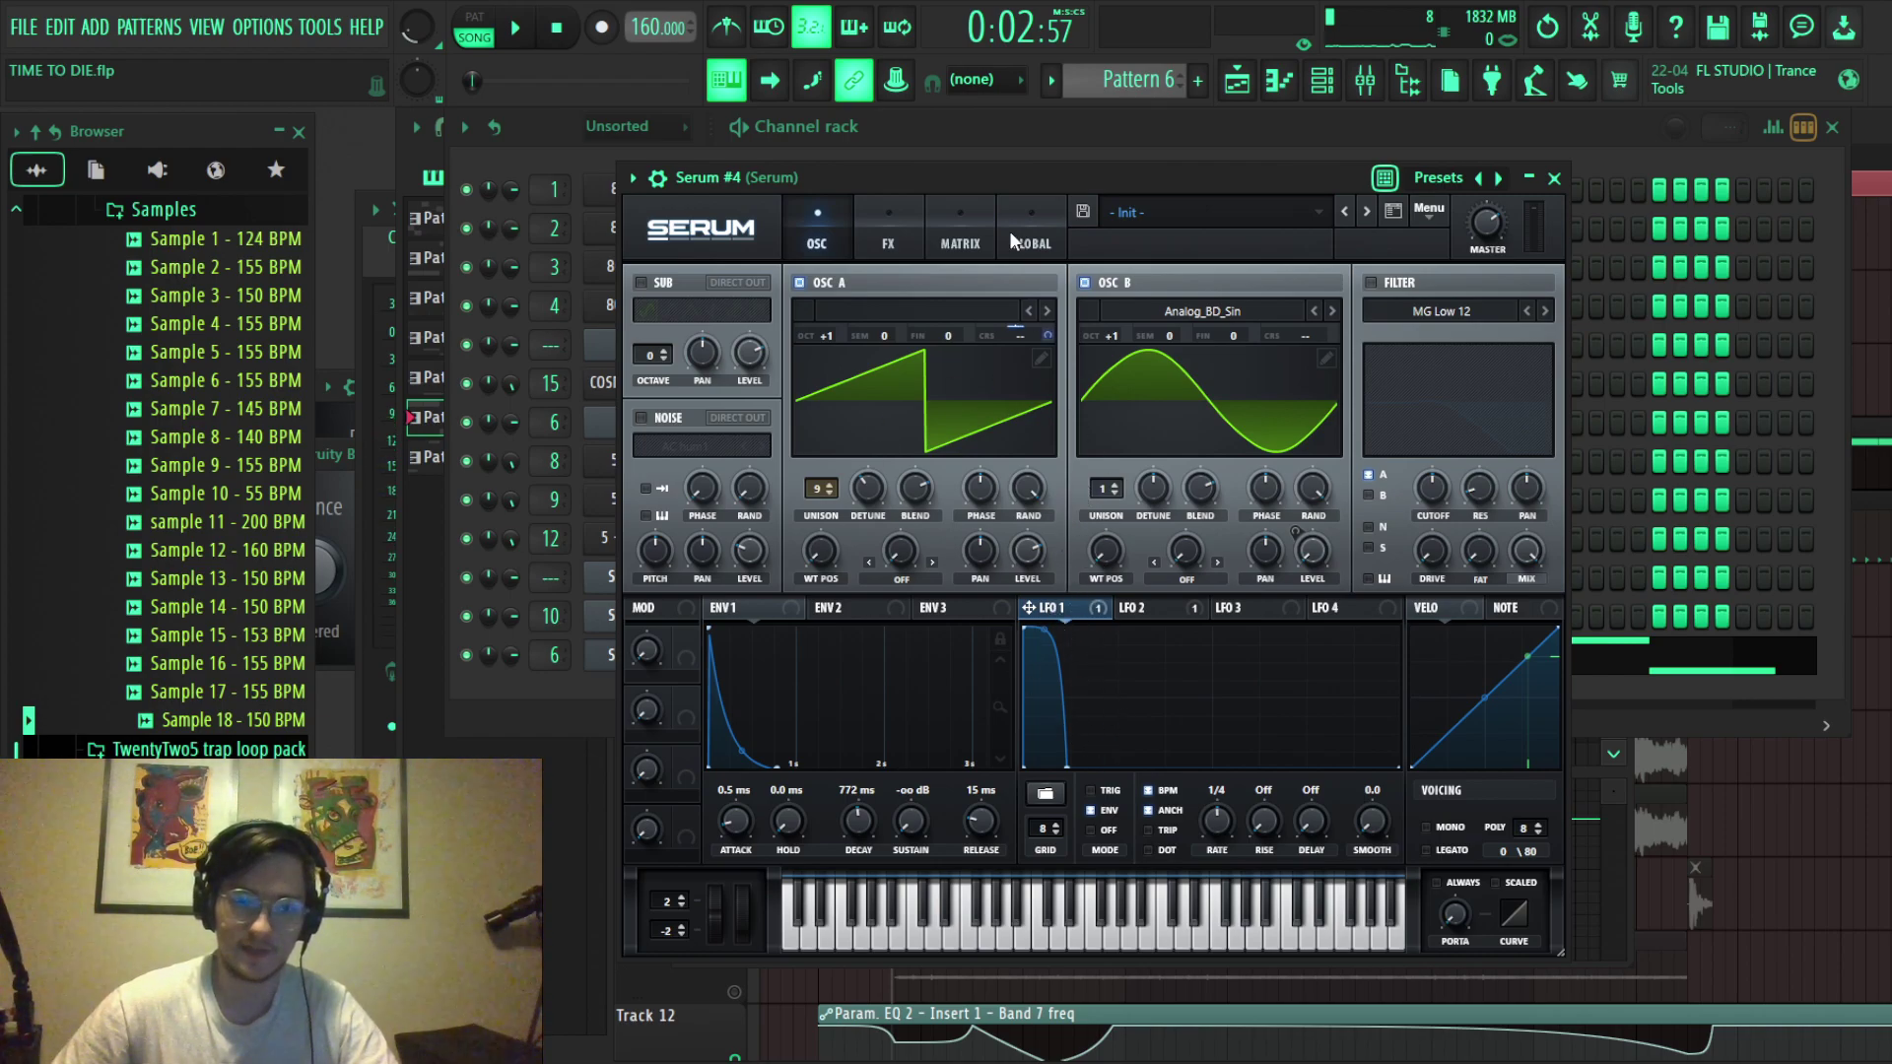
pyautogui.rightClick(992, 341)
pyautogui.click(1230, 344)
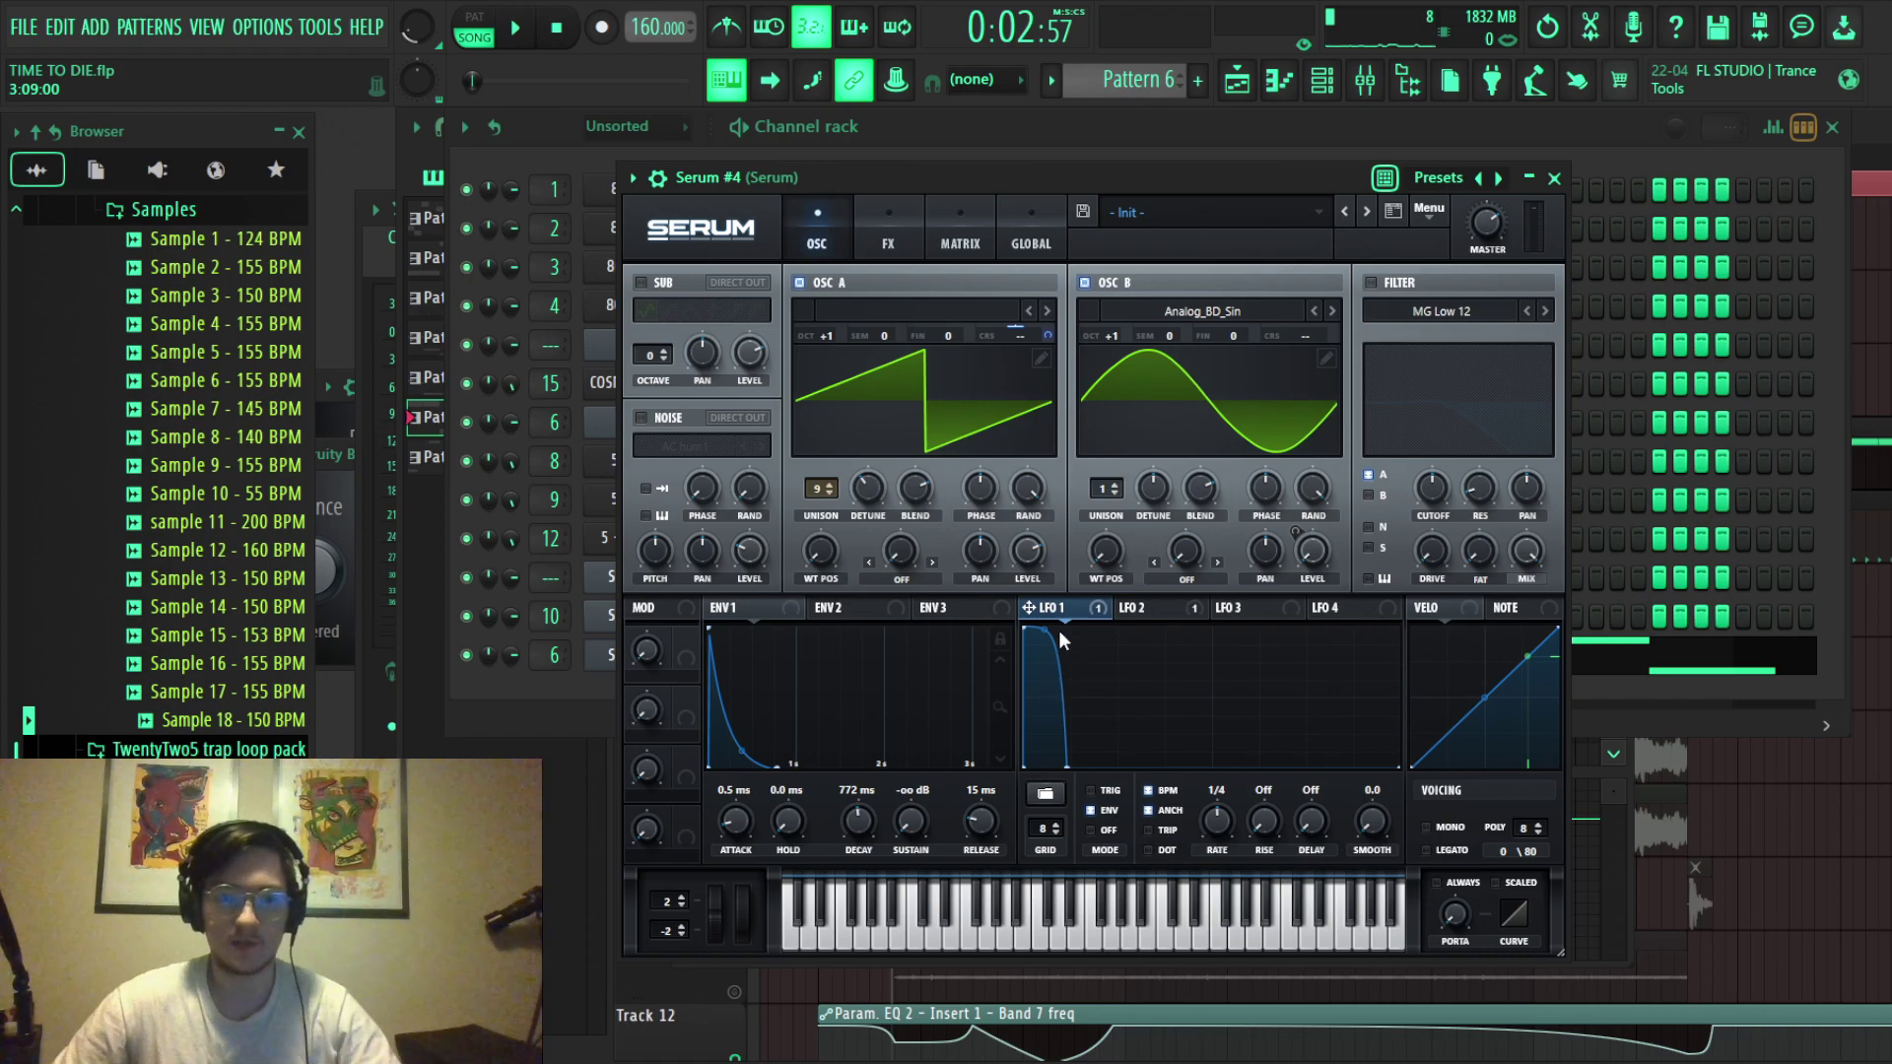
# Audition Pattern 6 in pattern mode with only Serum's oscillator A, and switch oscillator B back on.
pyautogui.click(1085, 283)
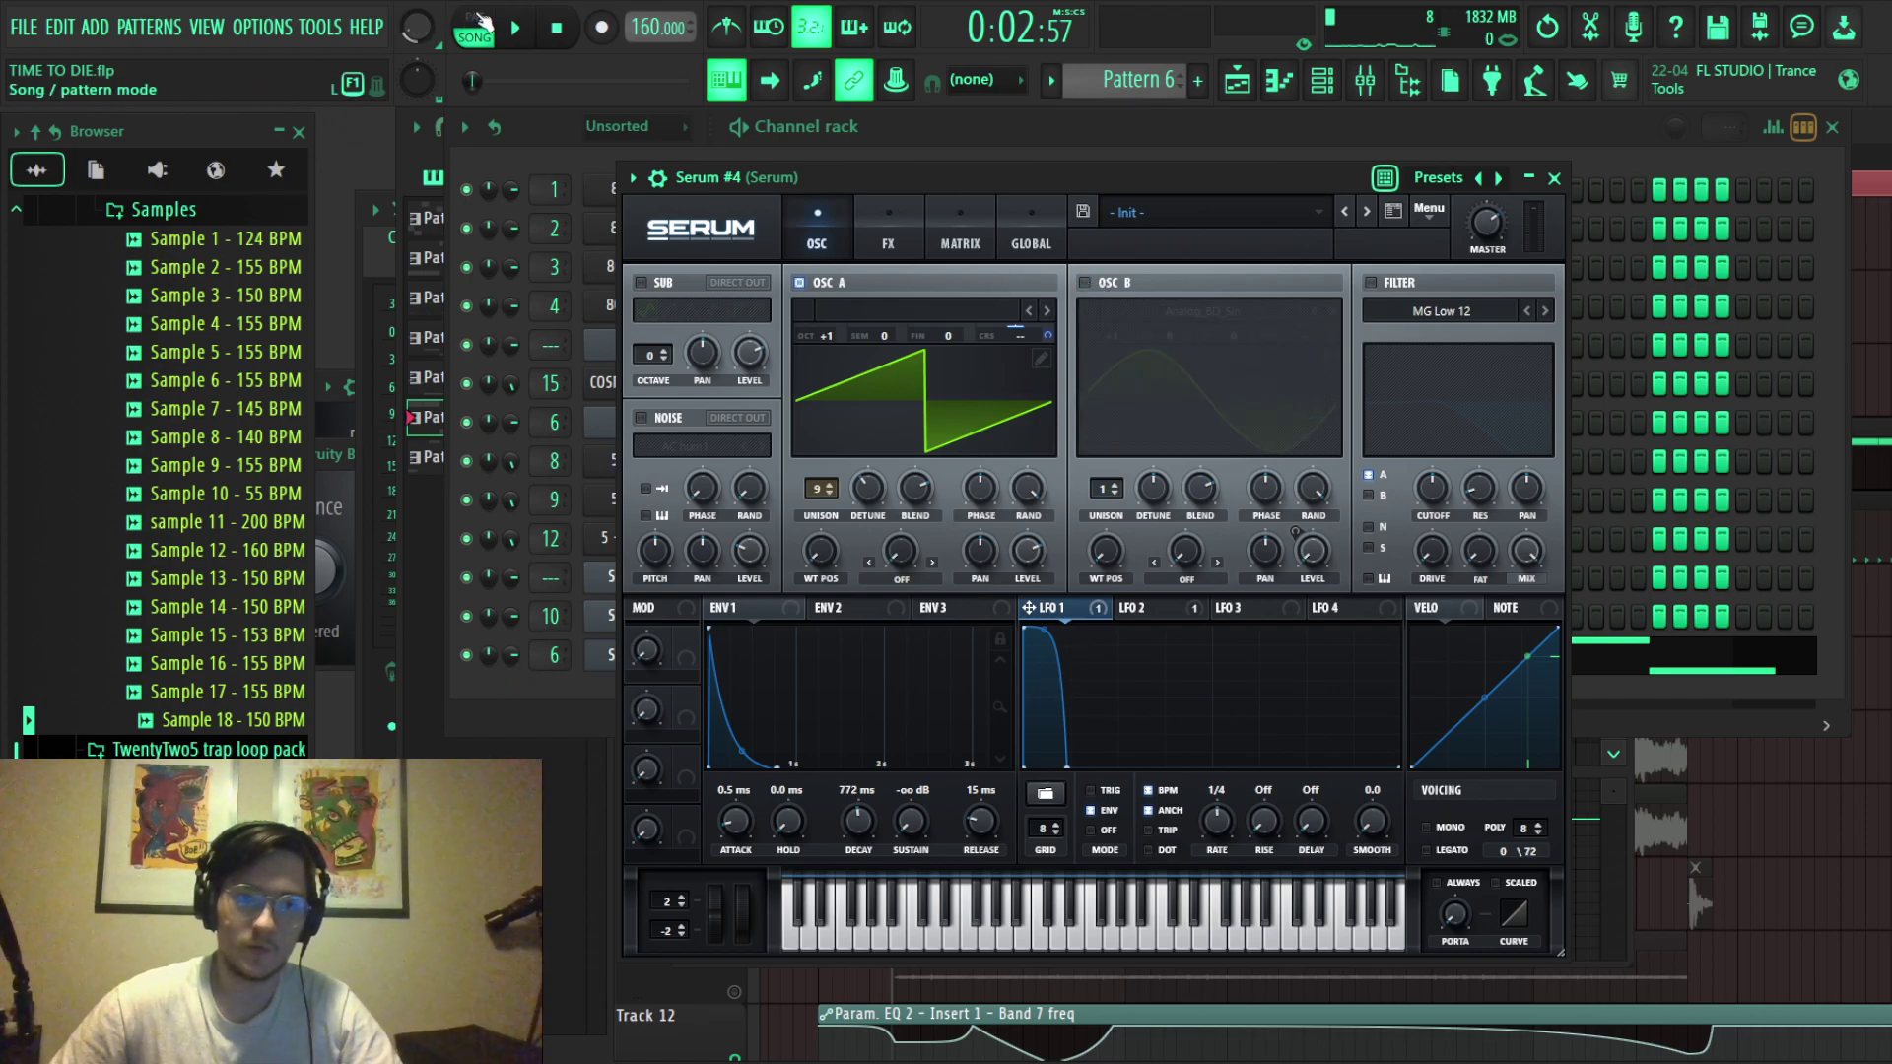
pyautogui.click(474, 16)
pyautogui.press('space')
pyautogui.press('space')
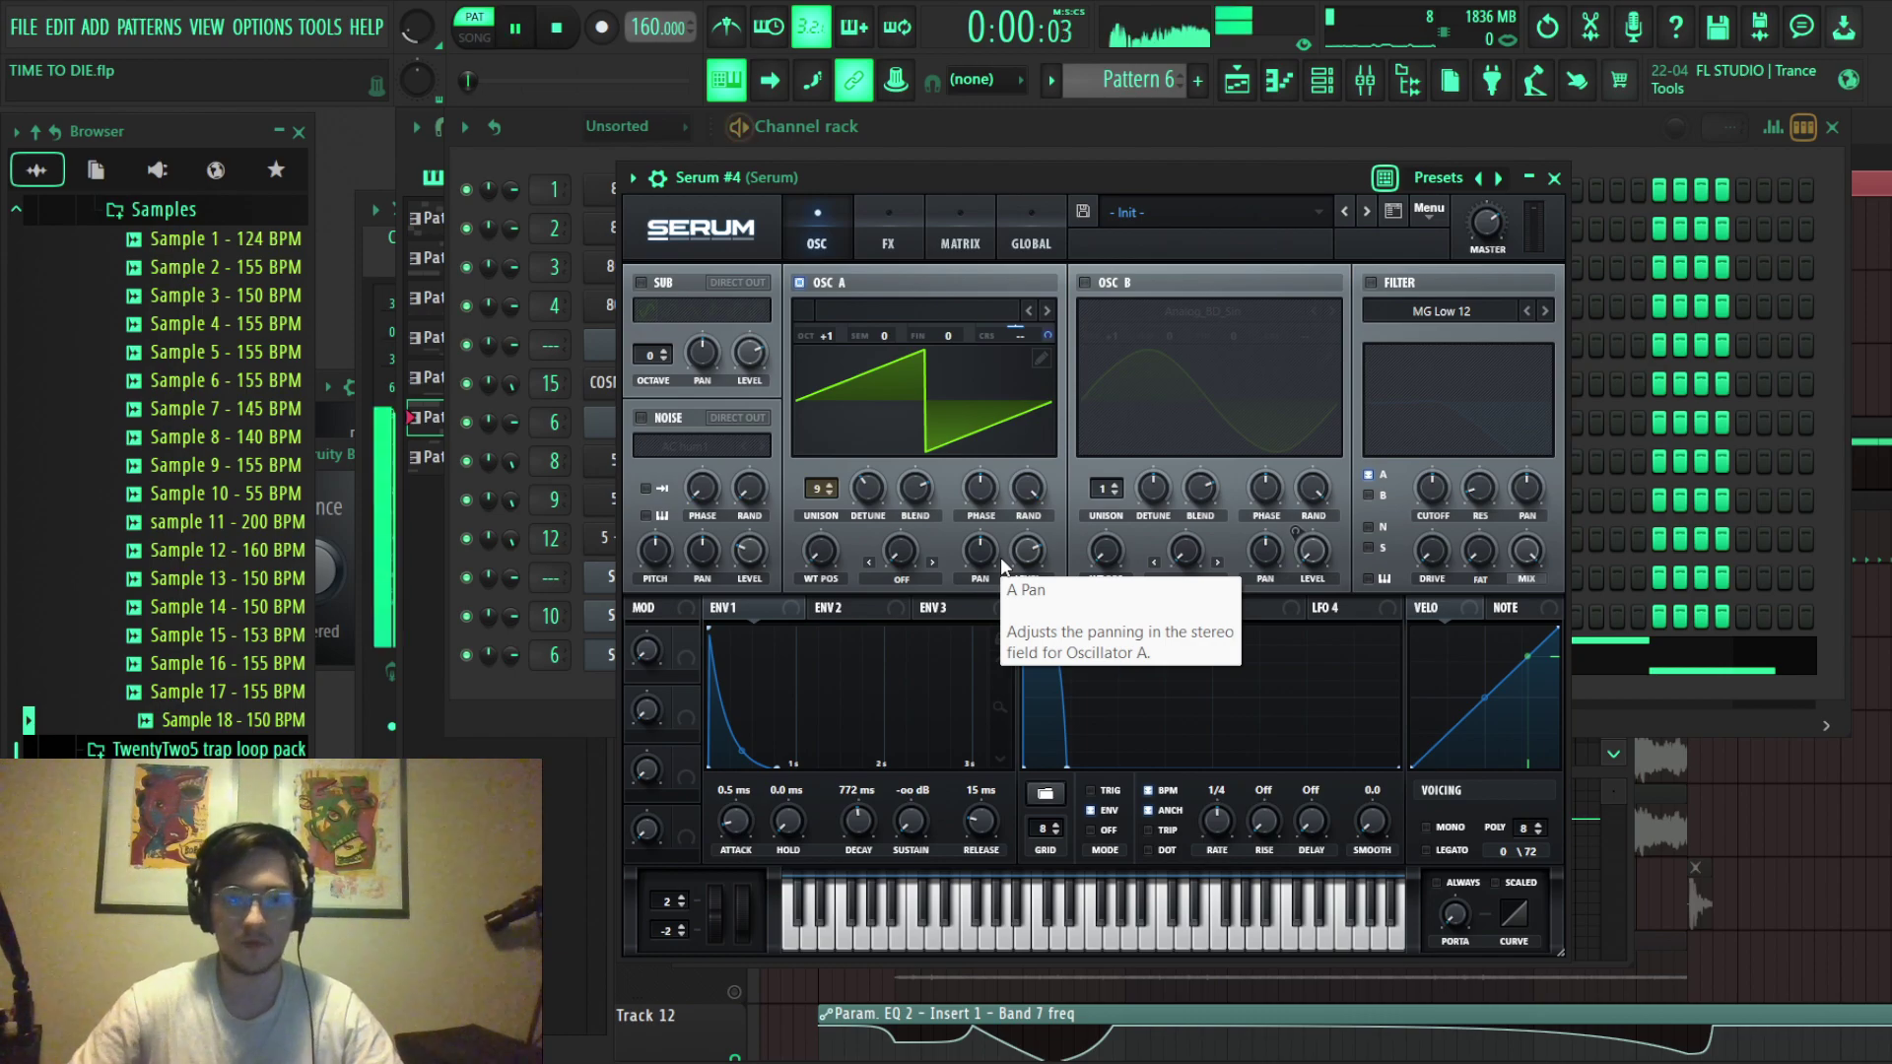
pyautogui.click(1085, 283)
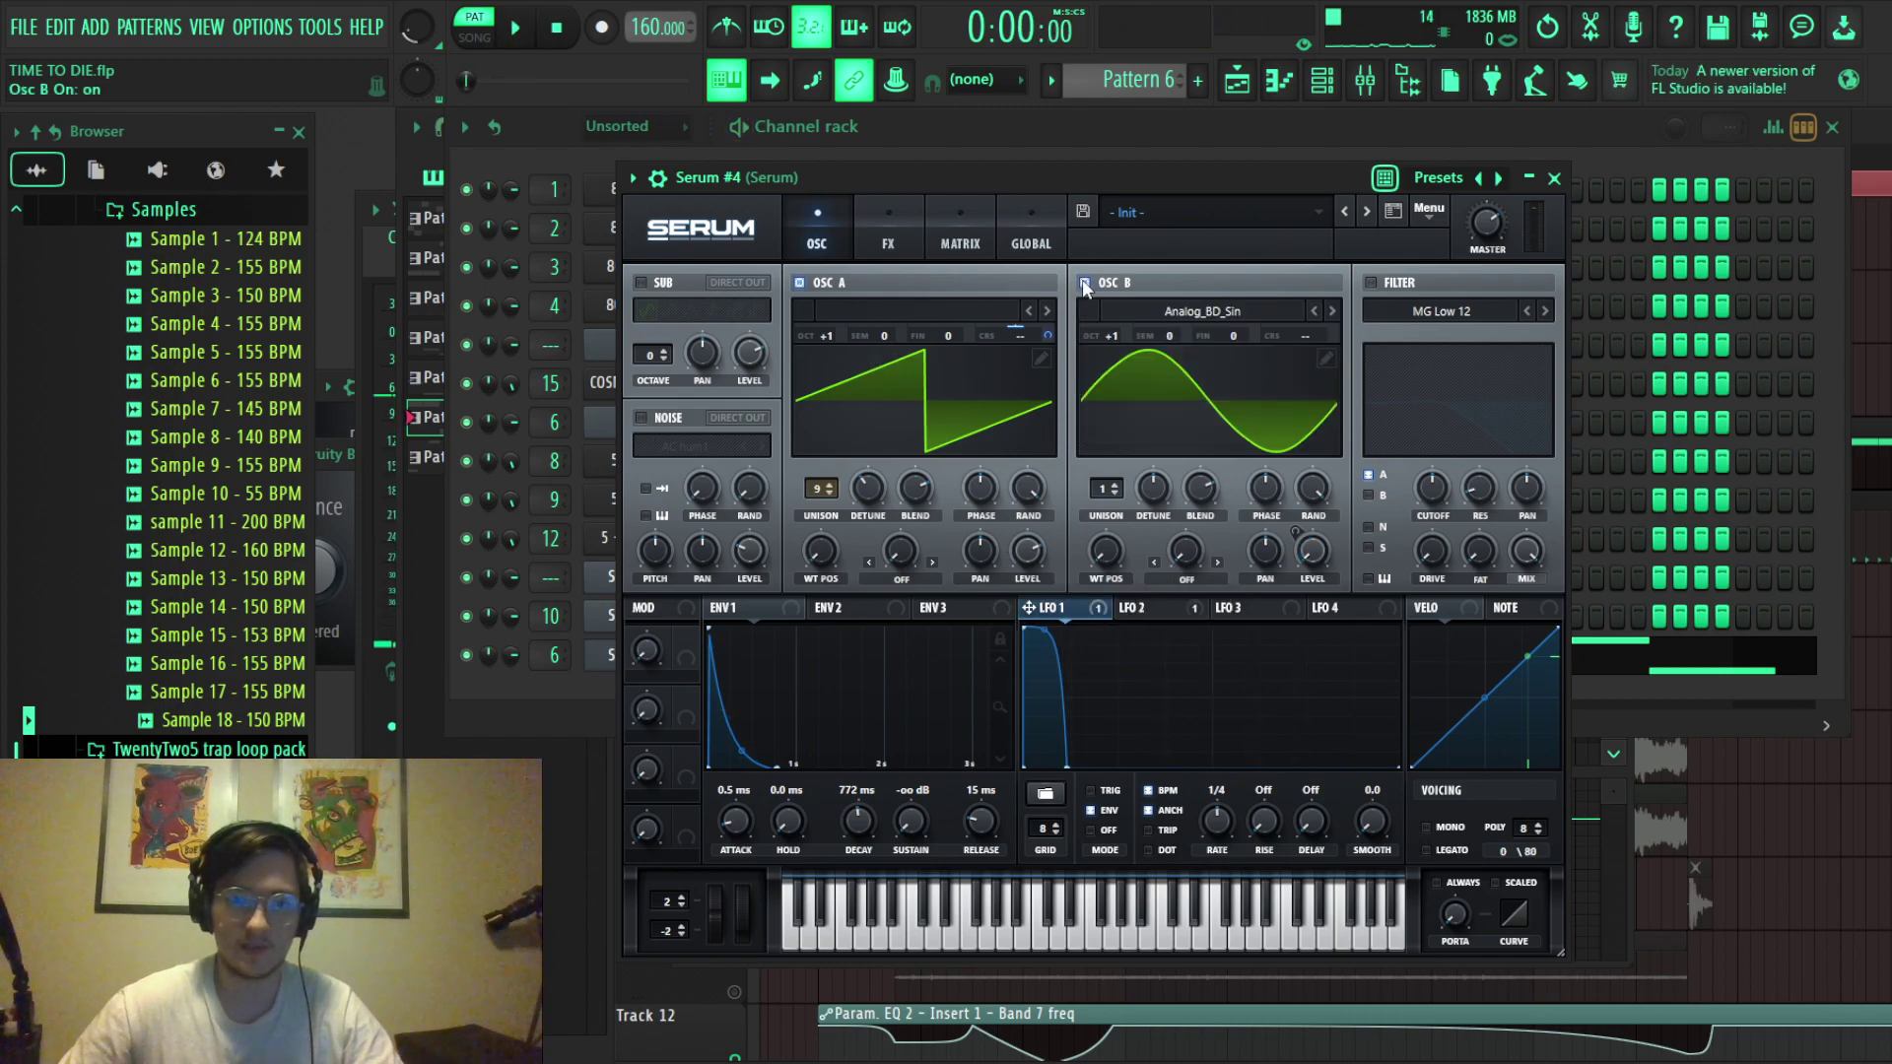
# View Serum #4's internal effects and bring up its mixer insert, number 6.
pyautogui.click(887, 246)
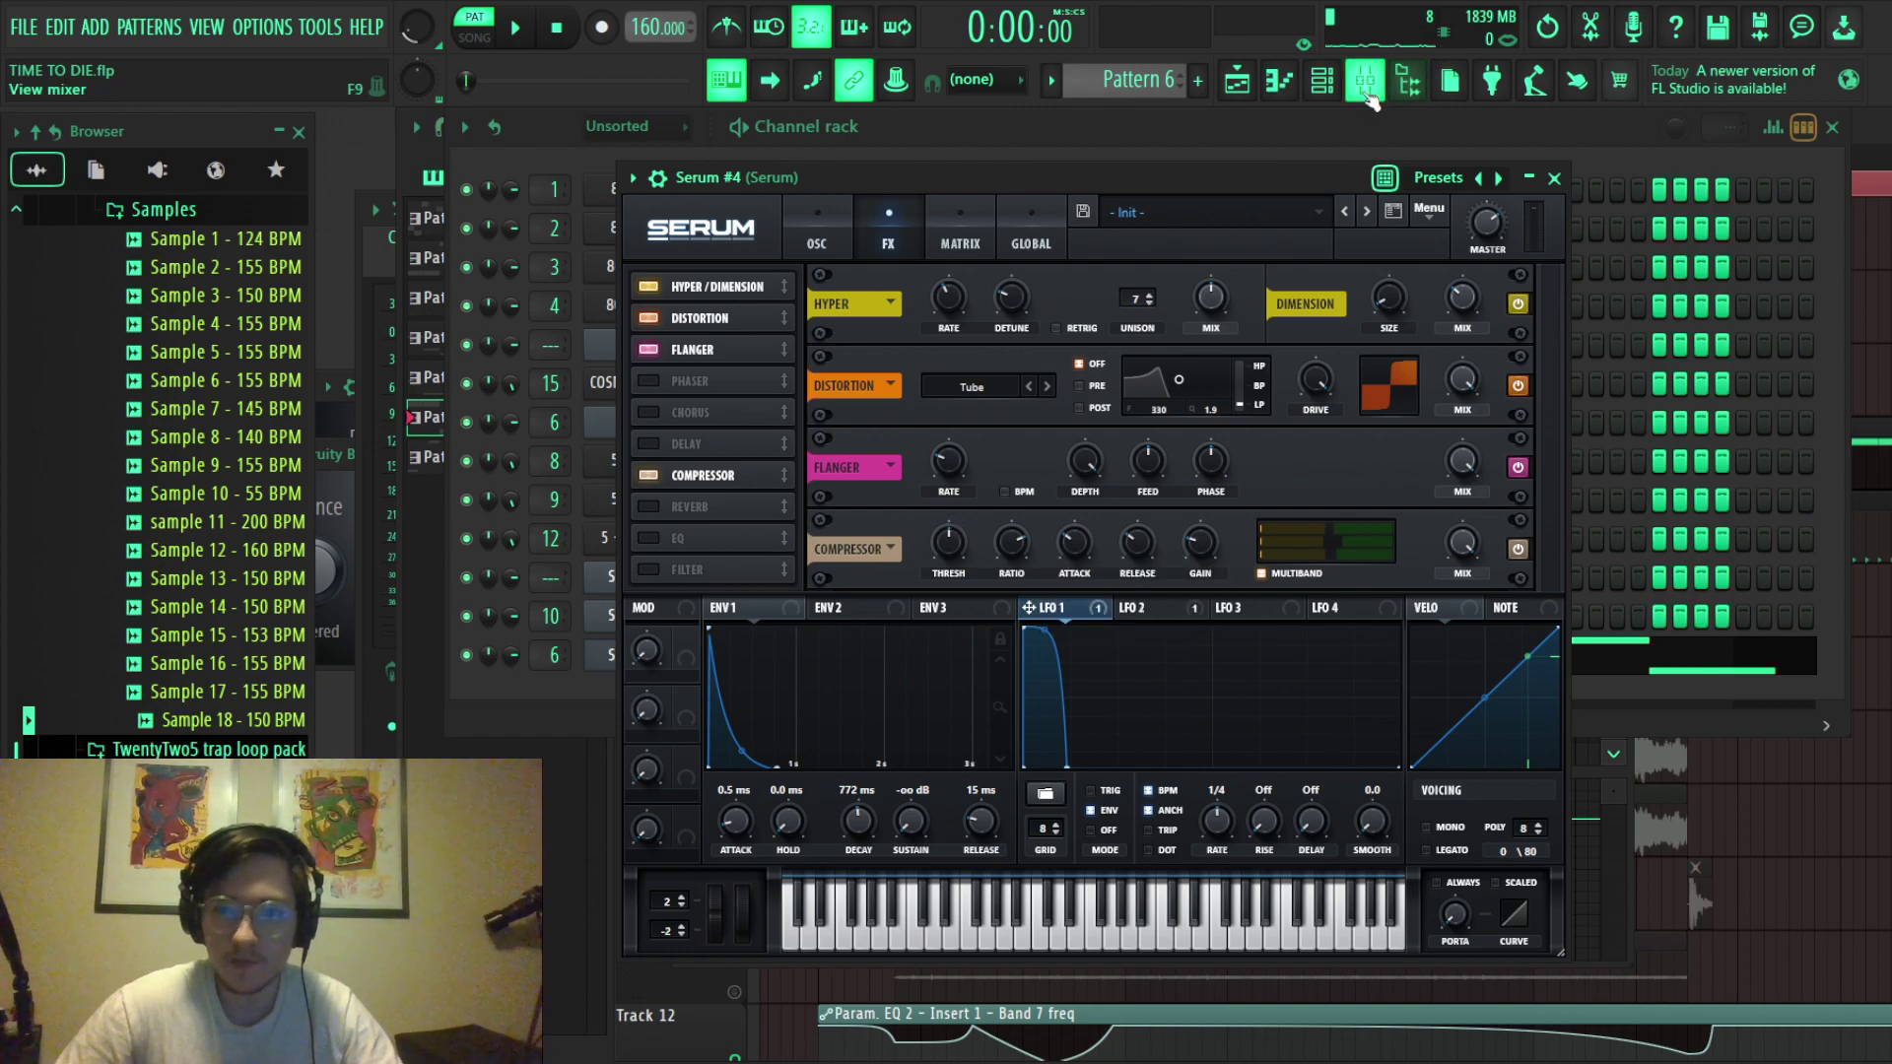
pyautogui.click(1365, 80)
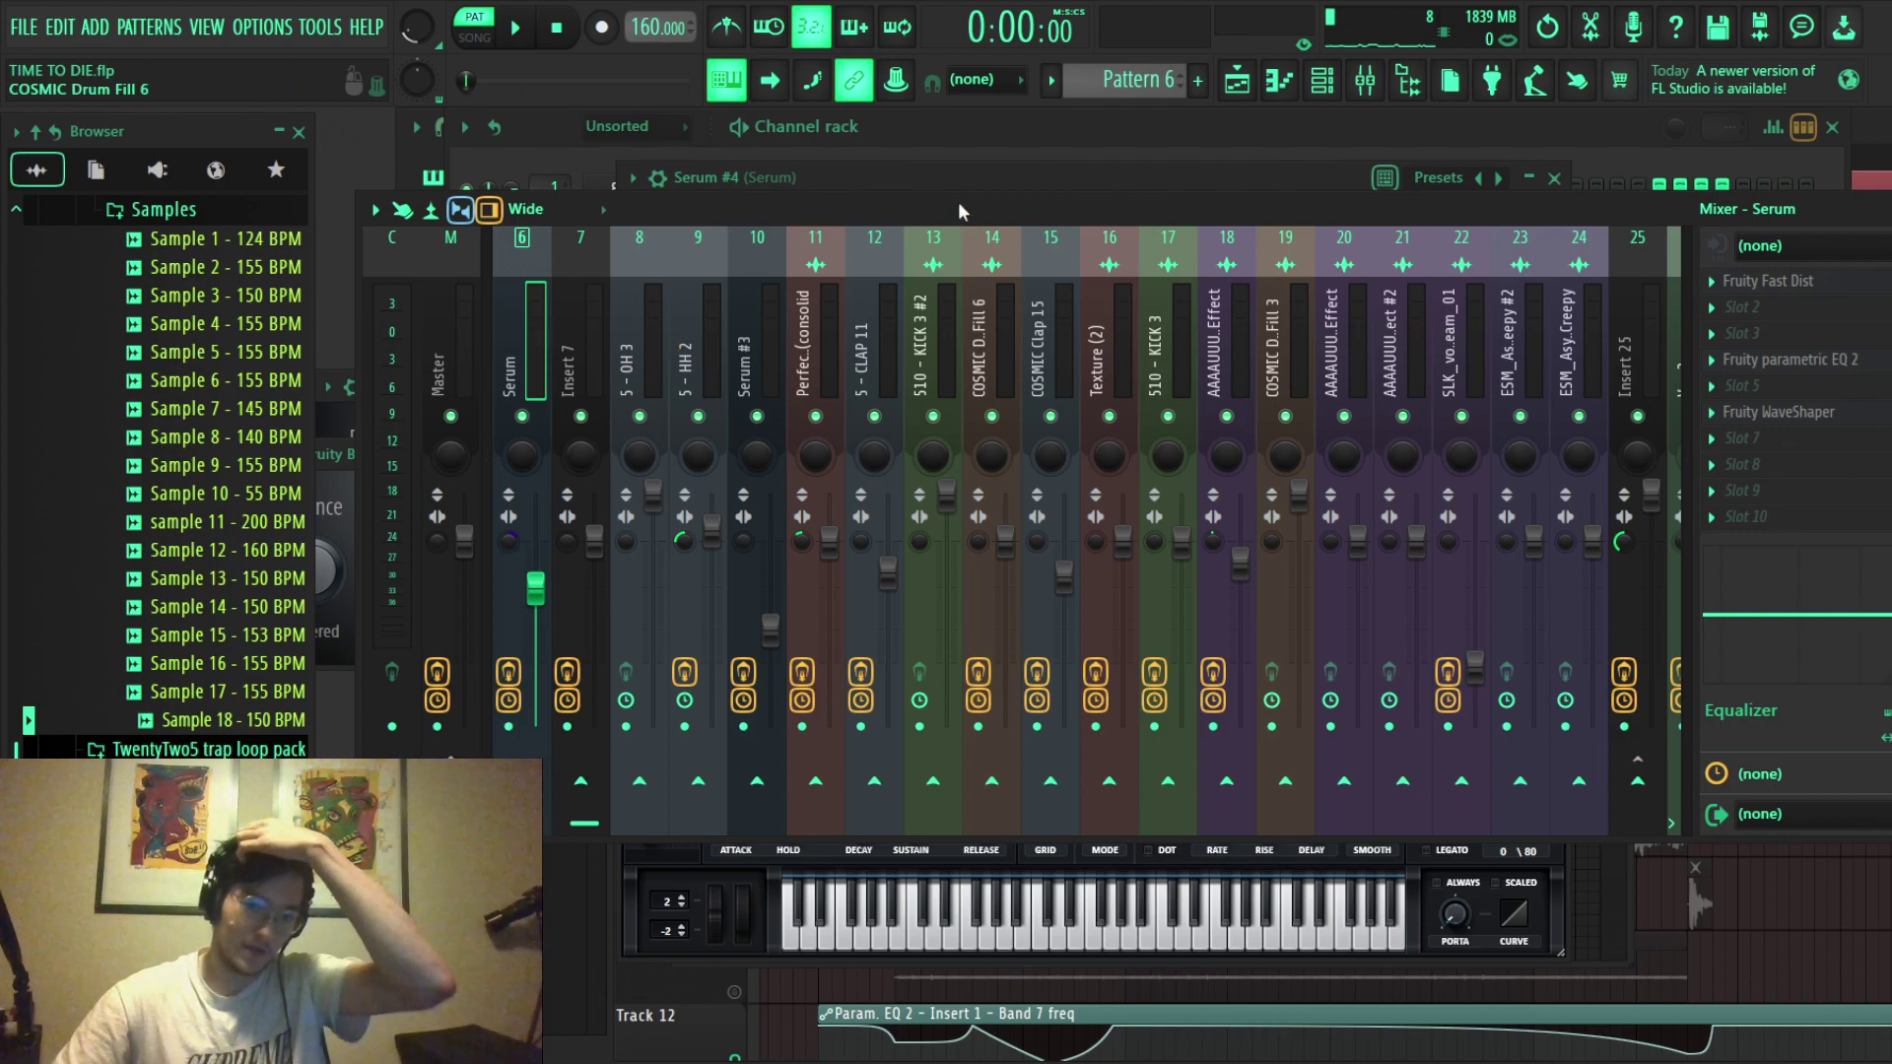
pyautogui.click(982, 180)
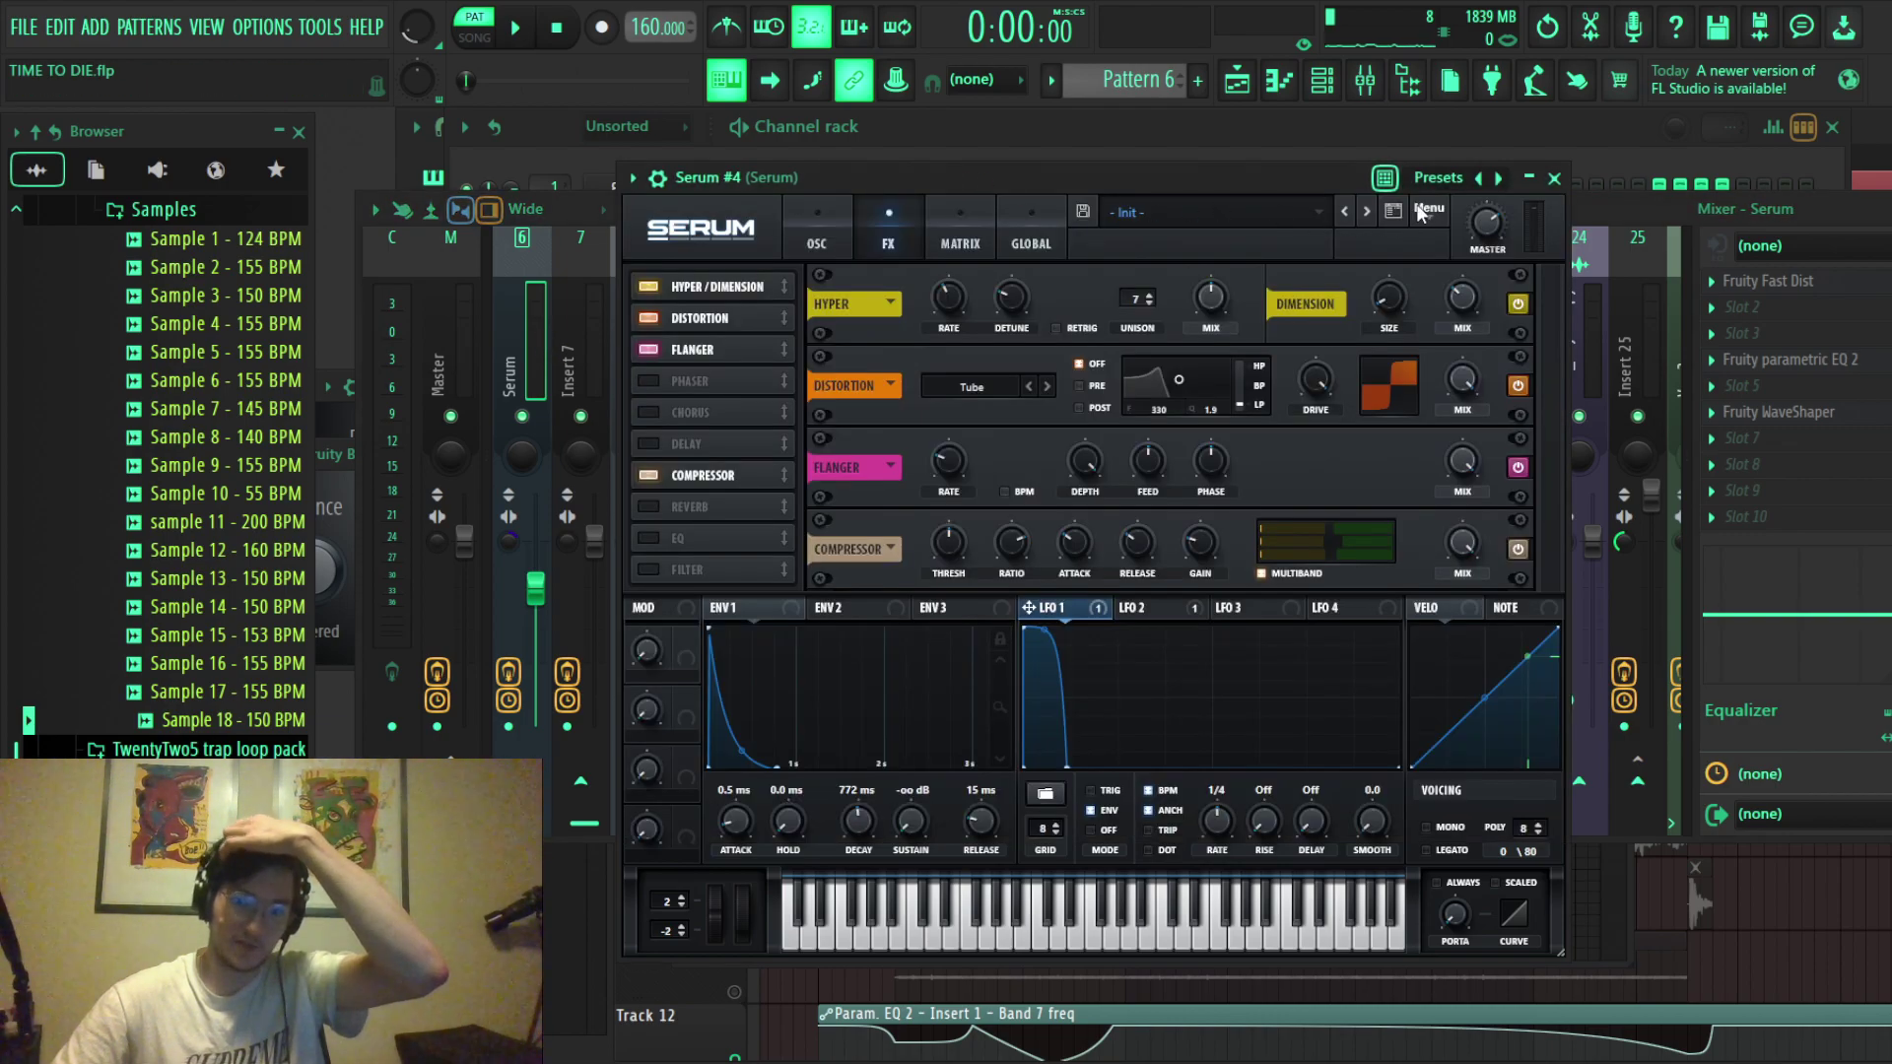
pyautogui.click(657, 178)
pyautogui.click(516, 322)
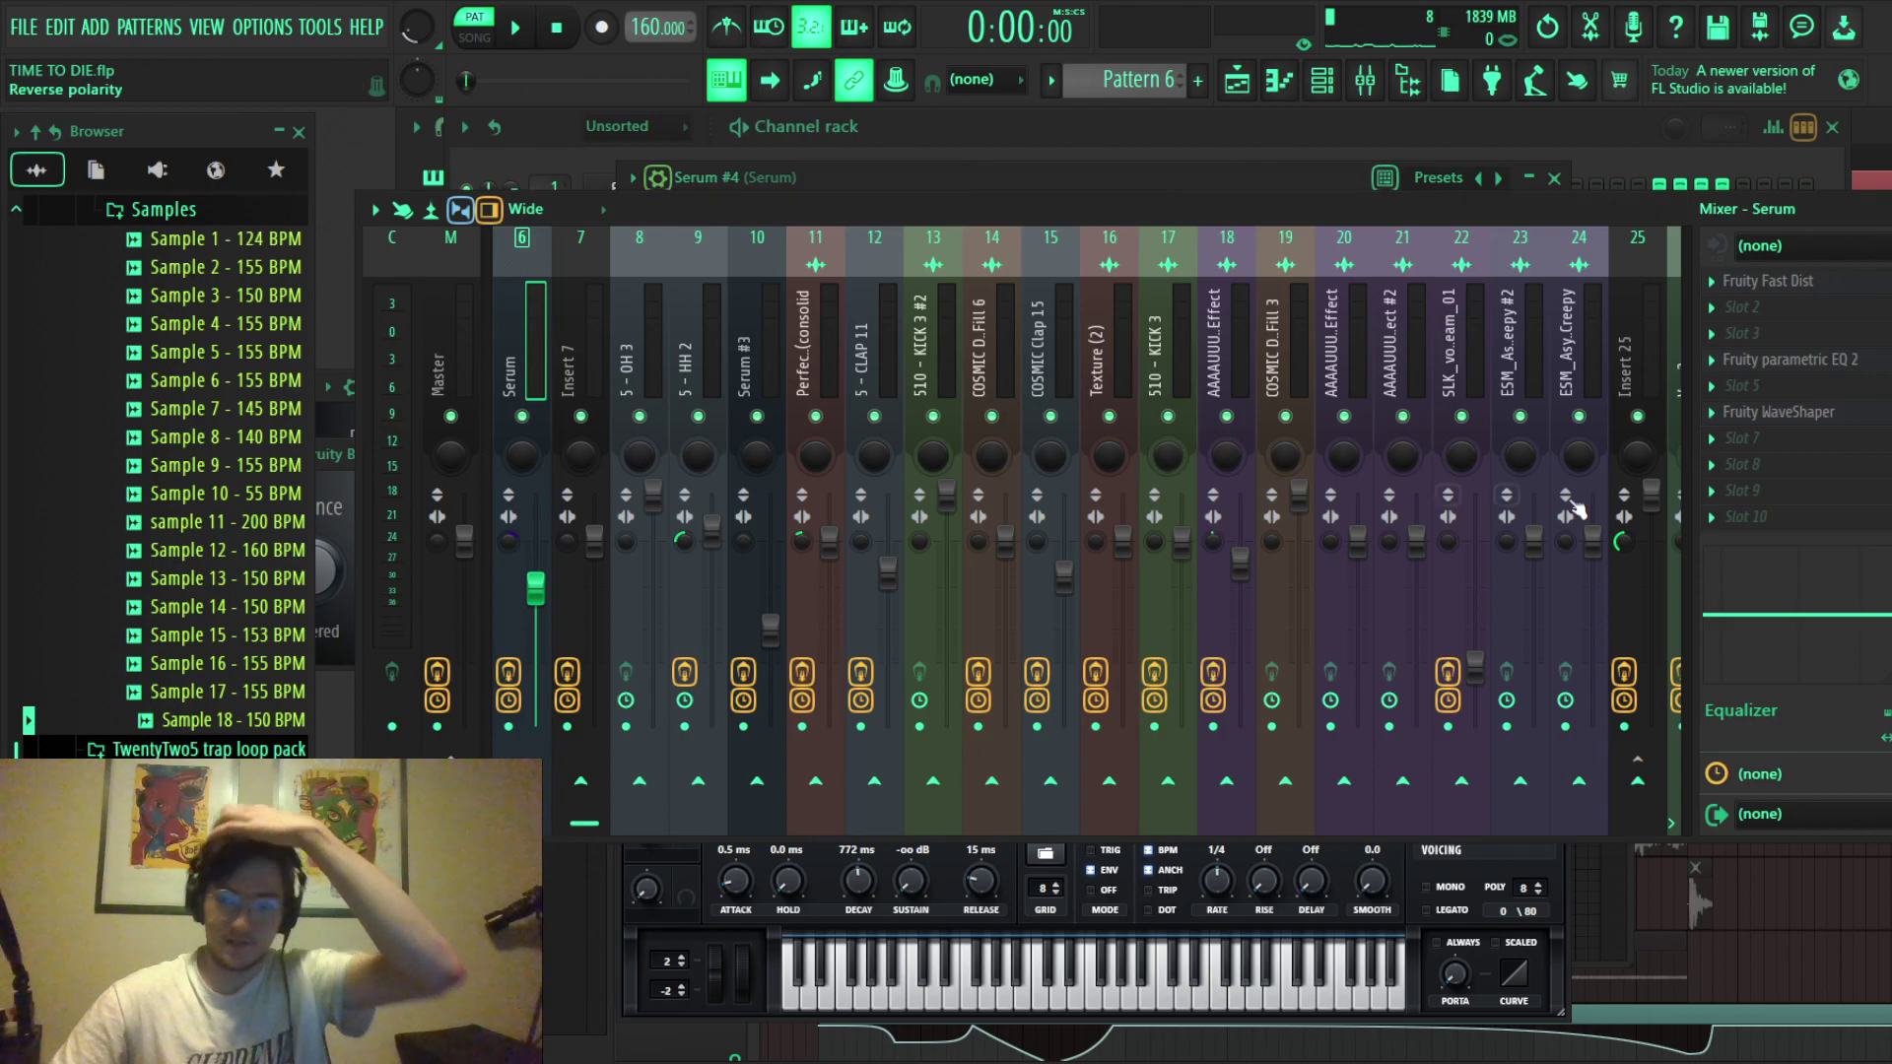
# Inspect the Fruity Fast Dist, Fruity Parametric EQ 2 and Fruity WaveShaper settings on the Serum mixer insert.
pyautogui.click(1774, 282)
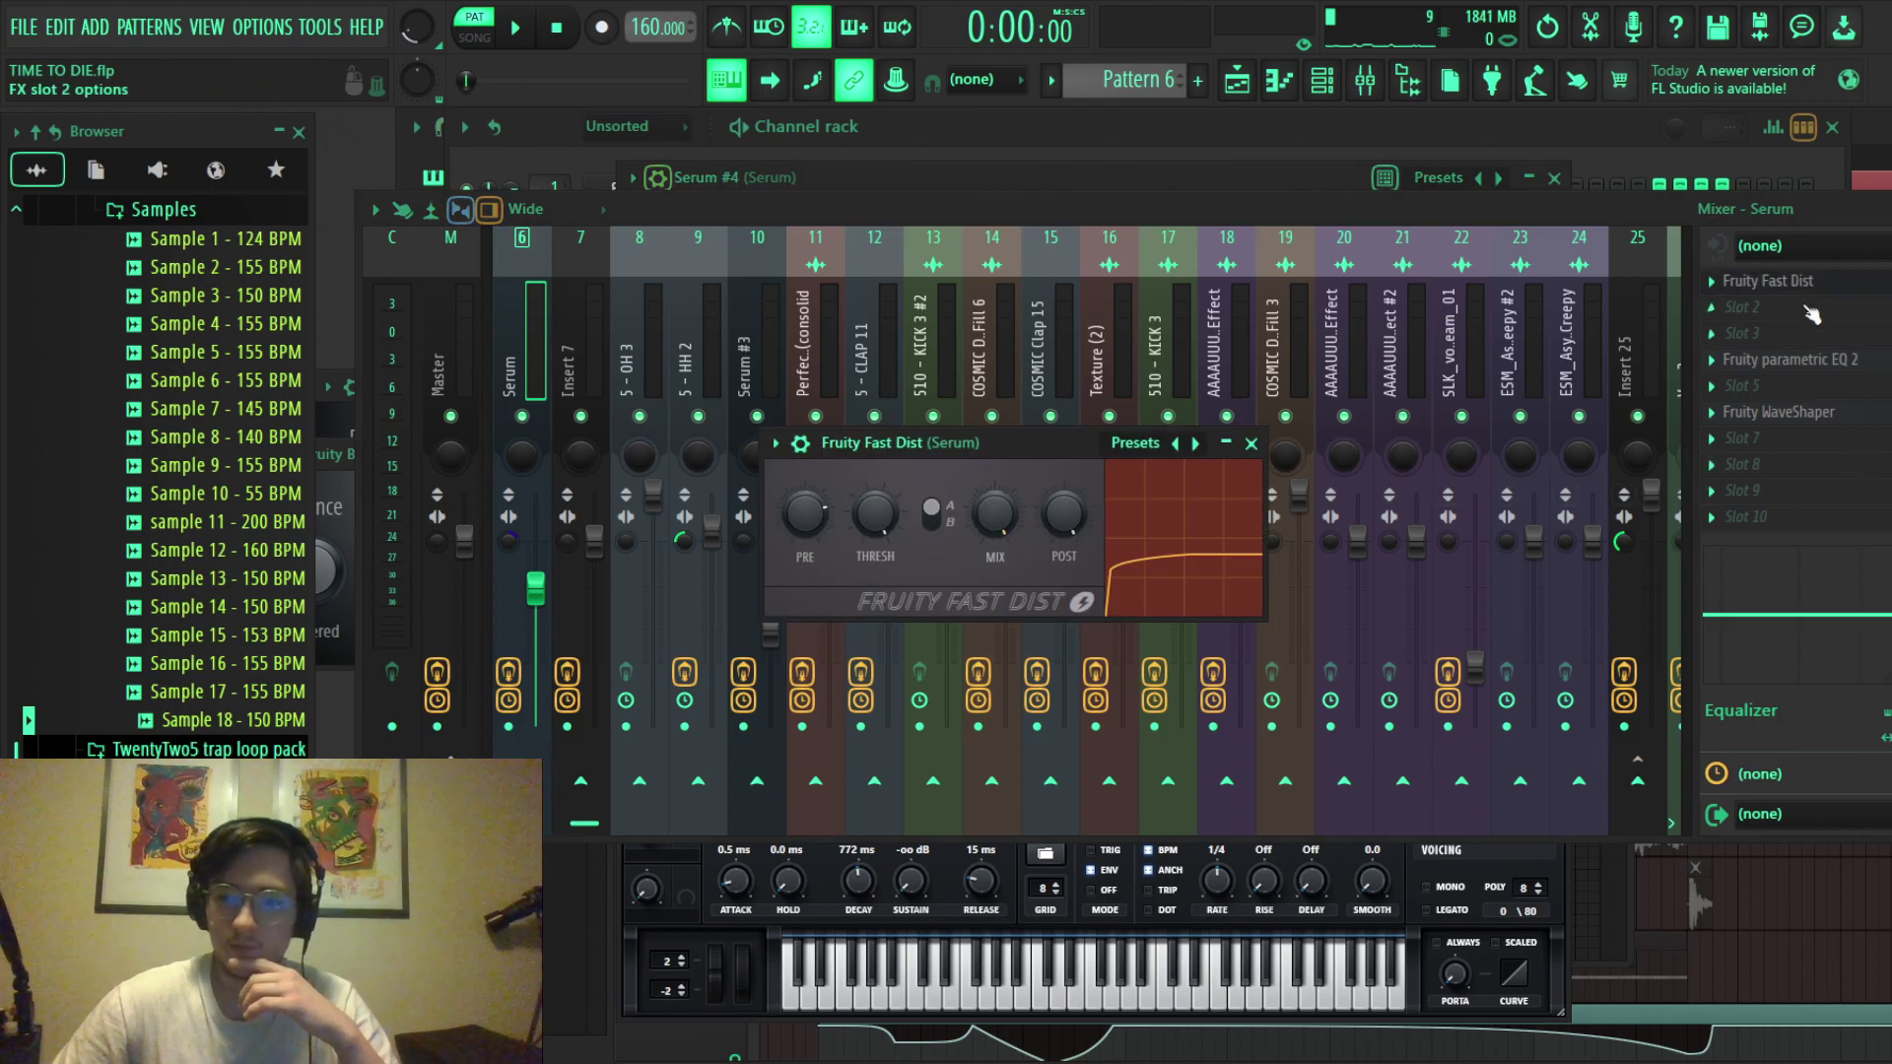
pyautogui.click(1789, 360)
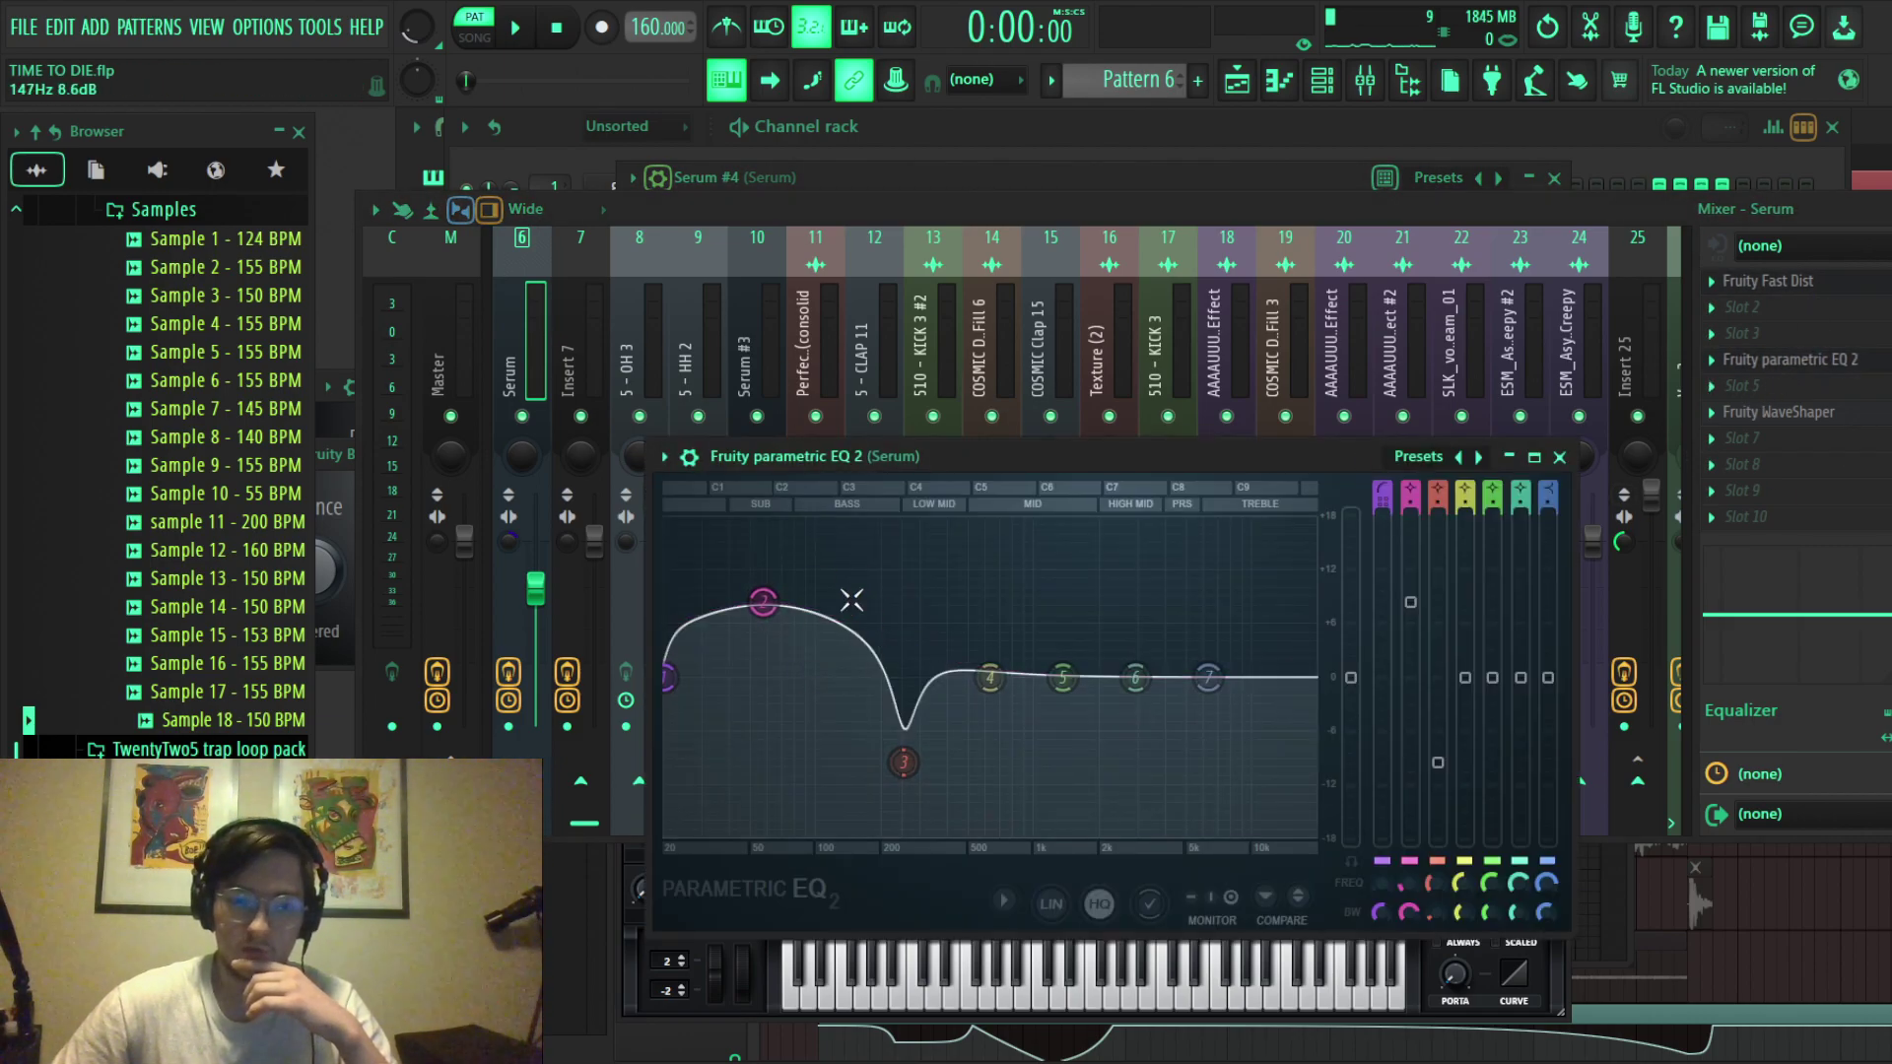
pyautogui.click(1778, 412)
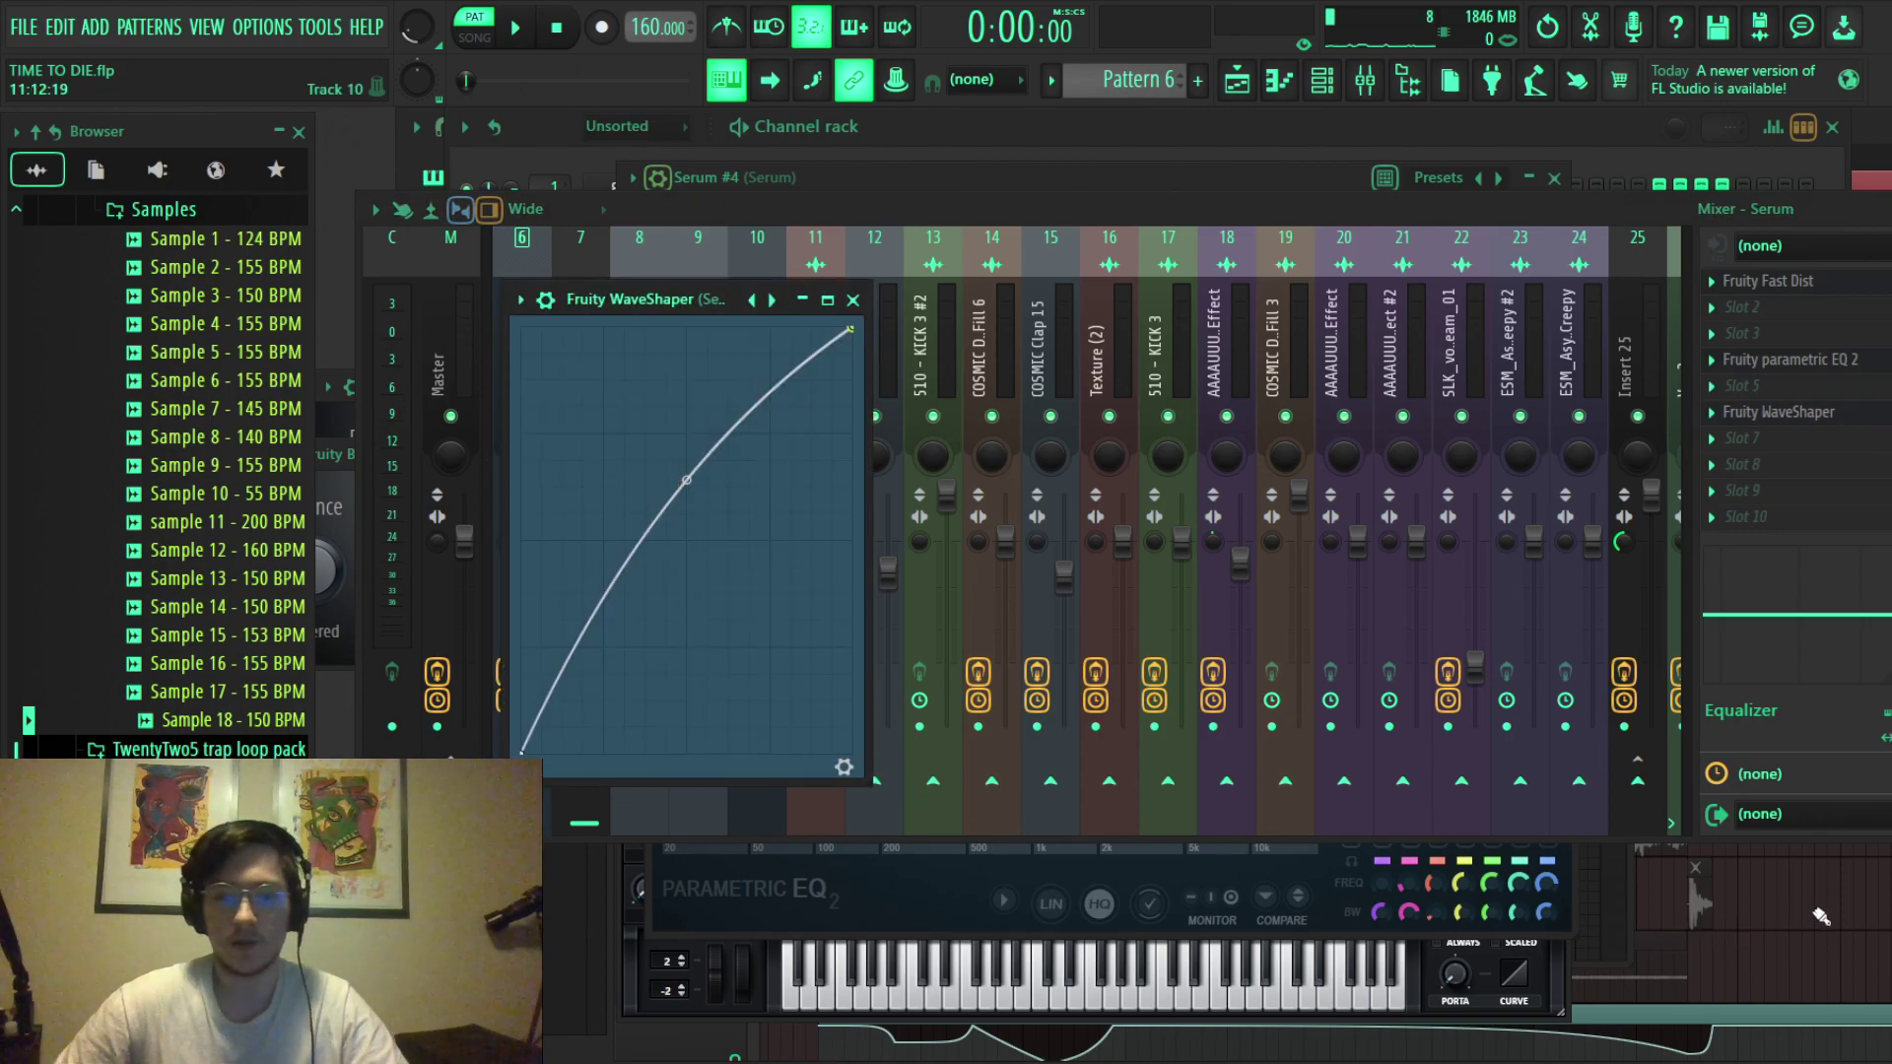
# Open the Pattern 6 clip on Track 4, examine its D2 and A1 bass notes, and close the note editor.
pyautogui.click(1811, 902)
pyautogui.scroll(-1, 1281, 709)
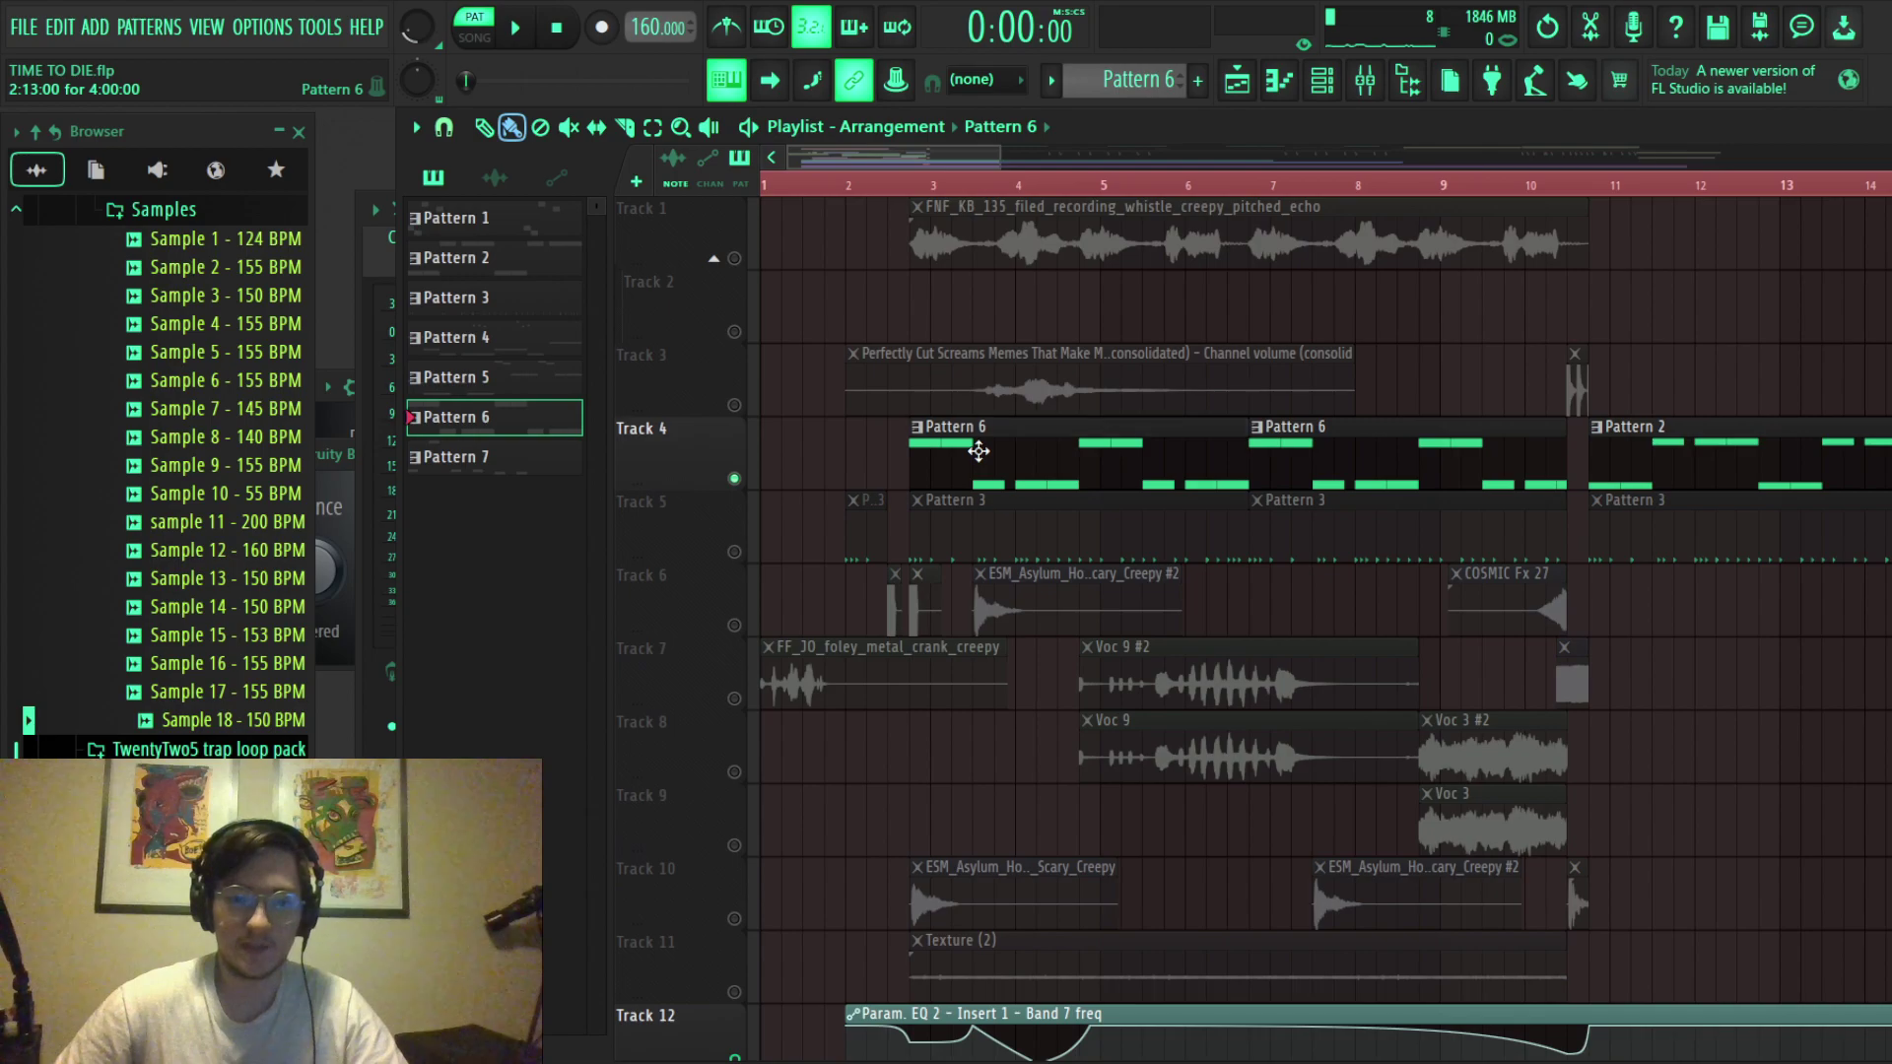
pyautogui.doubleClick(975, 452)
pyautogui.scroll(4, 1056, 591)
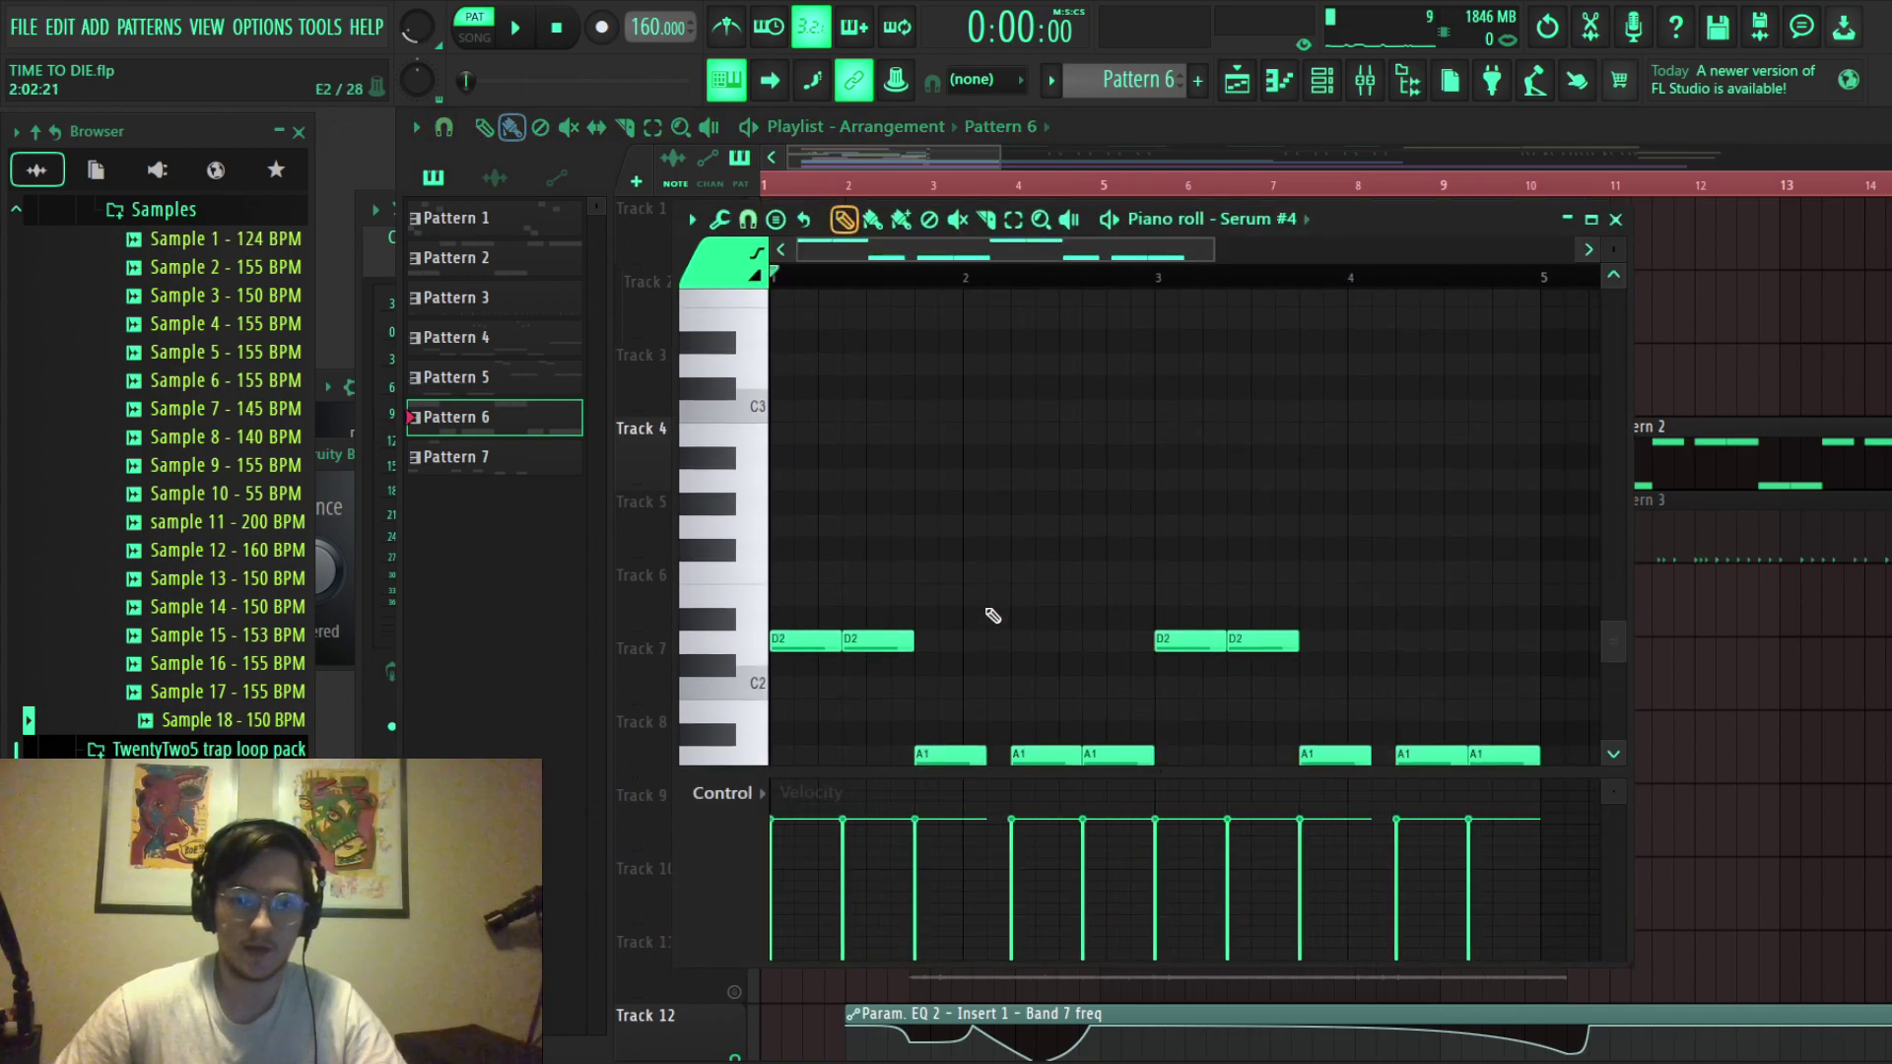
pyautogui.click(931, 545)
pyautogui.moveTo(914, 482); pyautogui.dragTo(915, 480)
pyautogui.moveTo(1164, 458); pyautogui.dragTo(1389, 384)
pyautogui.moveTo(1393, 508); pyautogui.dragTo(1497, 596)
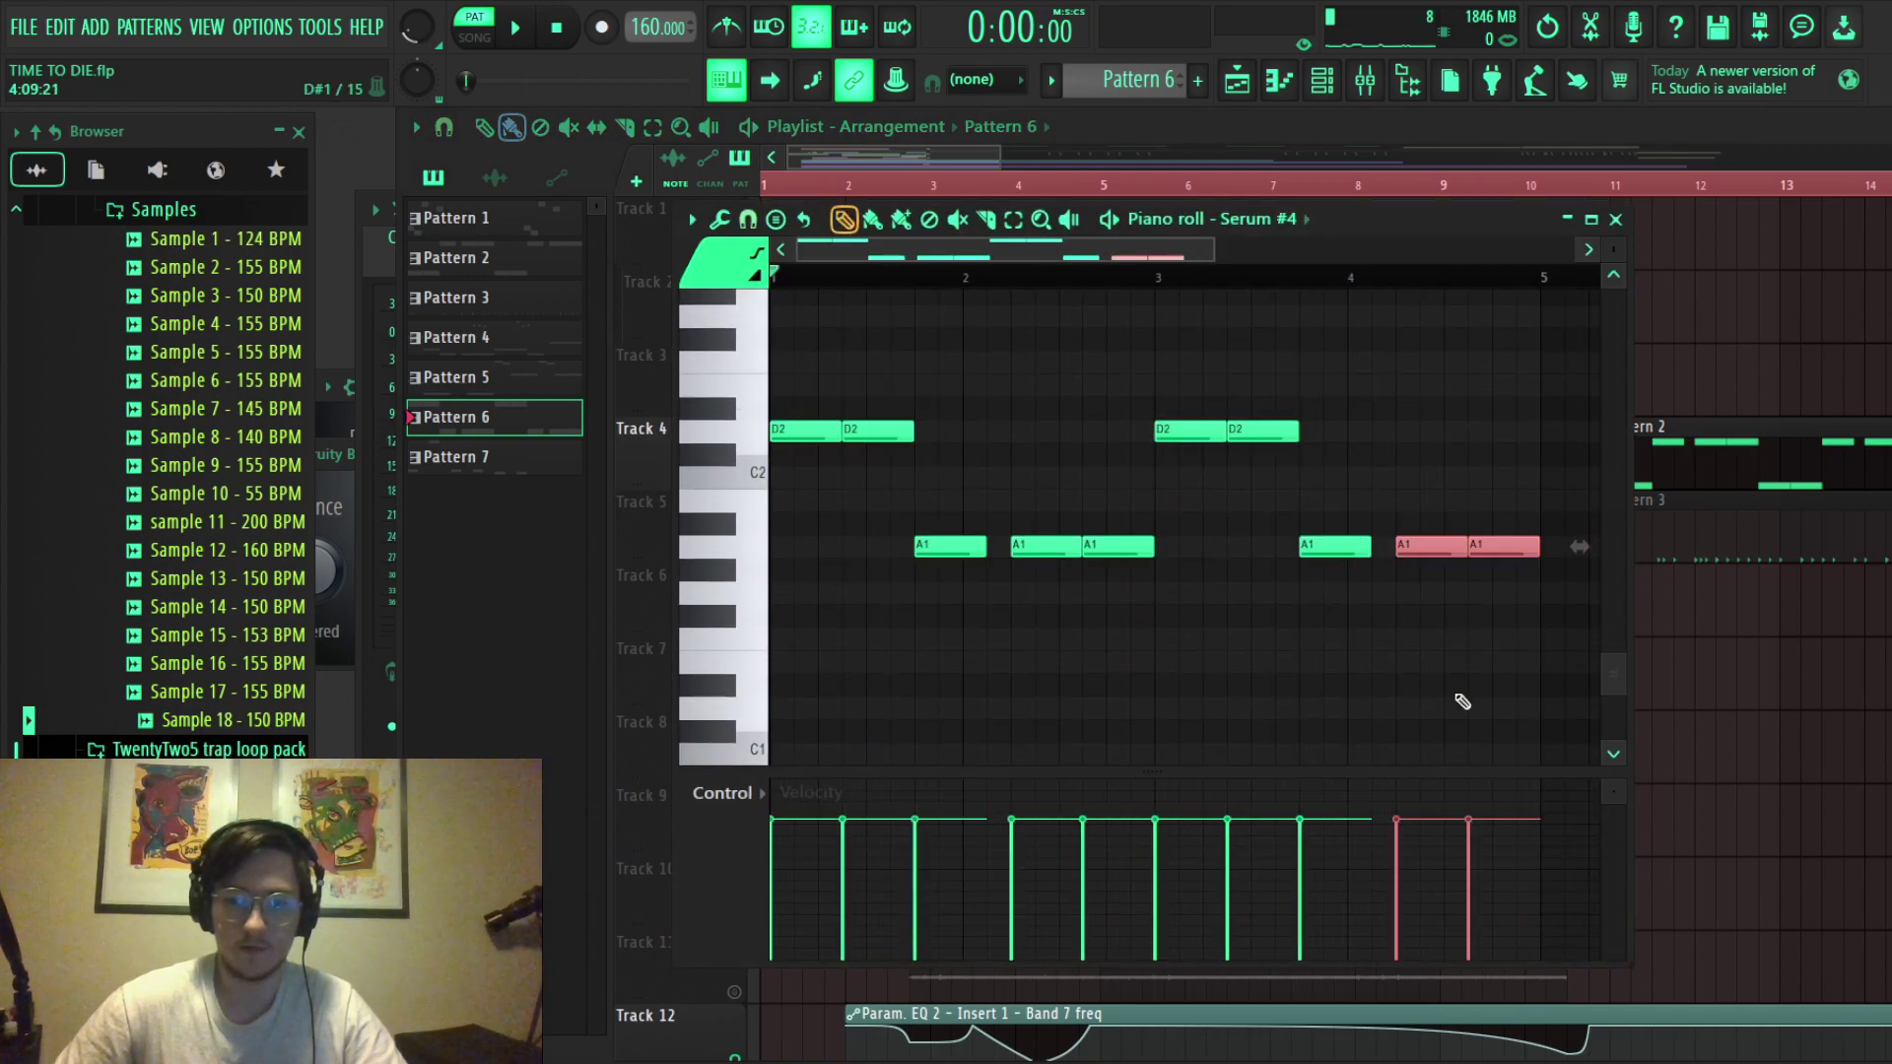
pyautogui.keyDown('ctrl'); pyautogui.click(1370, 678); pyautogui.keyUp('ctrl')
pyautogui.scroll(-1, 1366, 662)
pyautogui.press('F7')
# Solo Track 5 together with the locked automation, switch to song mode, and play its Pattern 3 clips.
pyautogui.scroll(-3, 1364, 571)
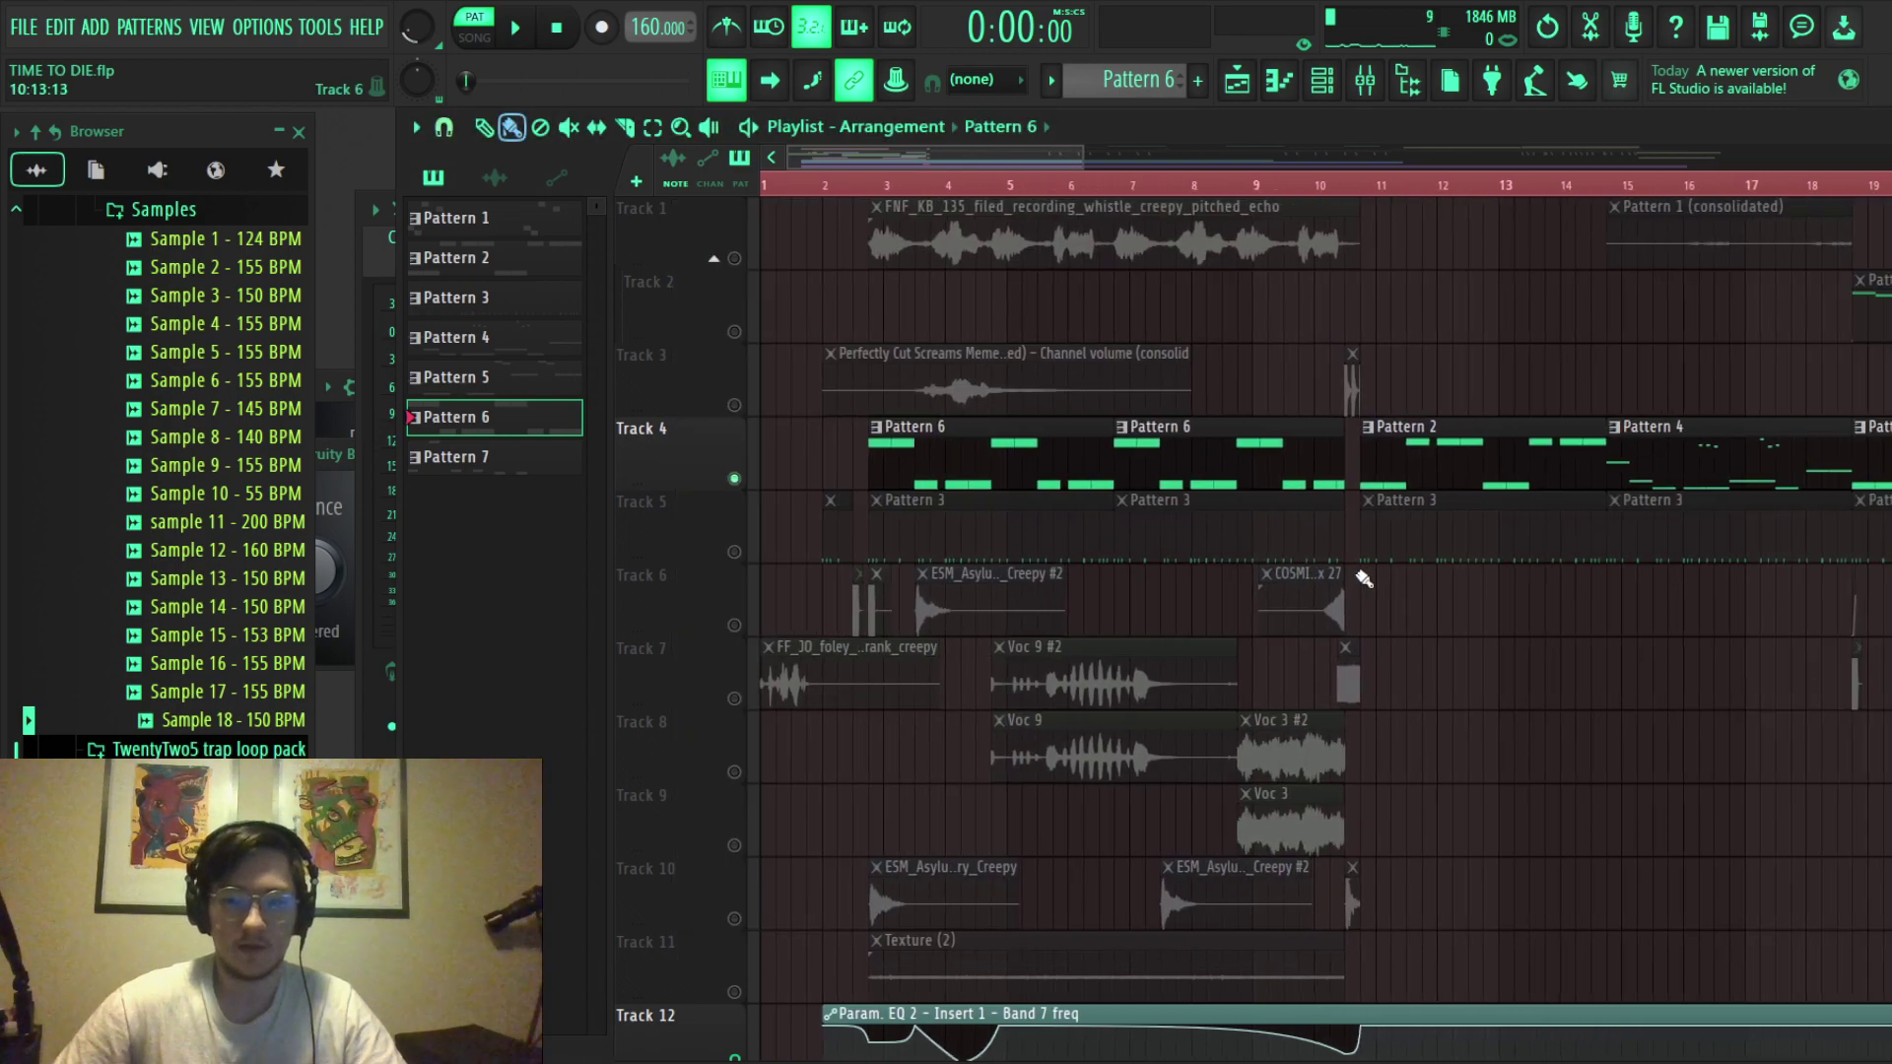
pyautogui.scroll(4, 899, 677)
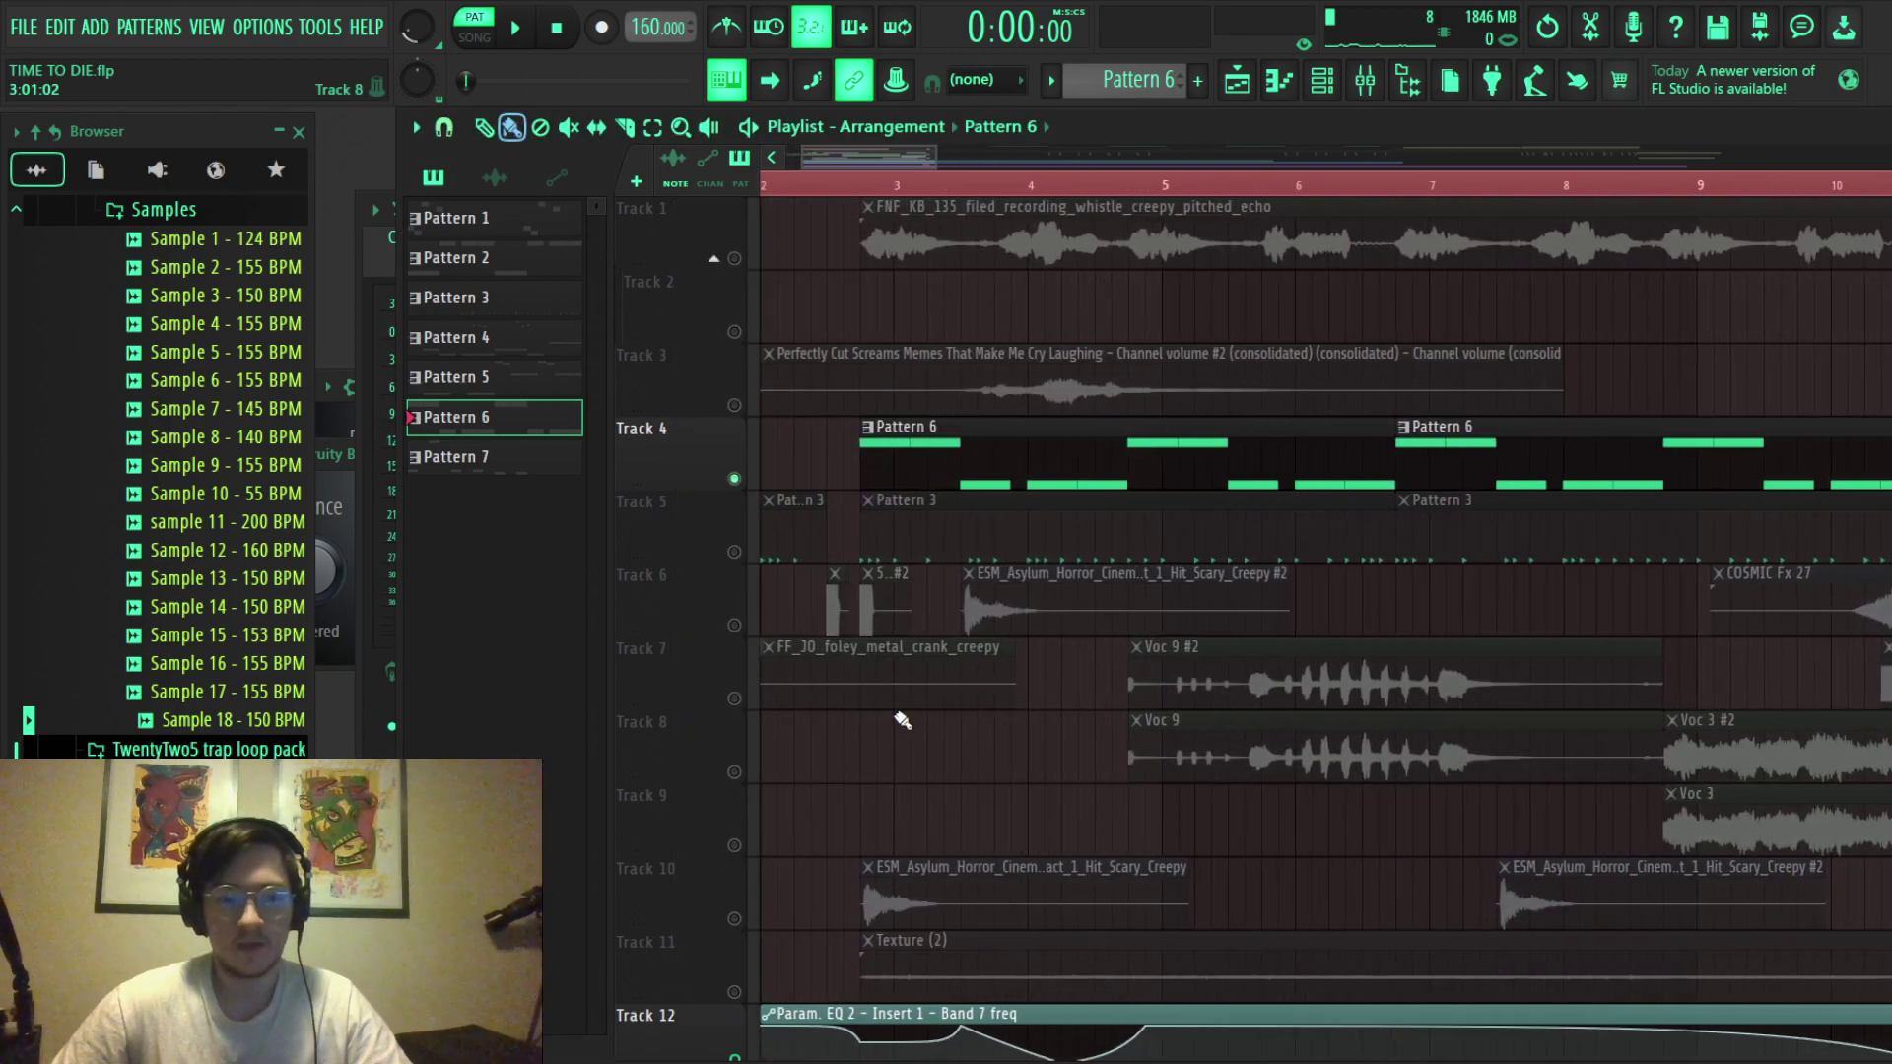
pyautogui.scroll(3, 767, 620)
pyautogui.click(474, 38)
pyautogui.press('space')
pyautogui.scroll(-3, 901, 662)
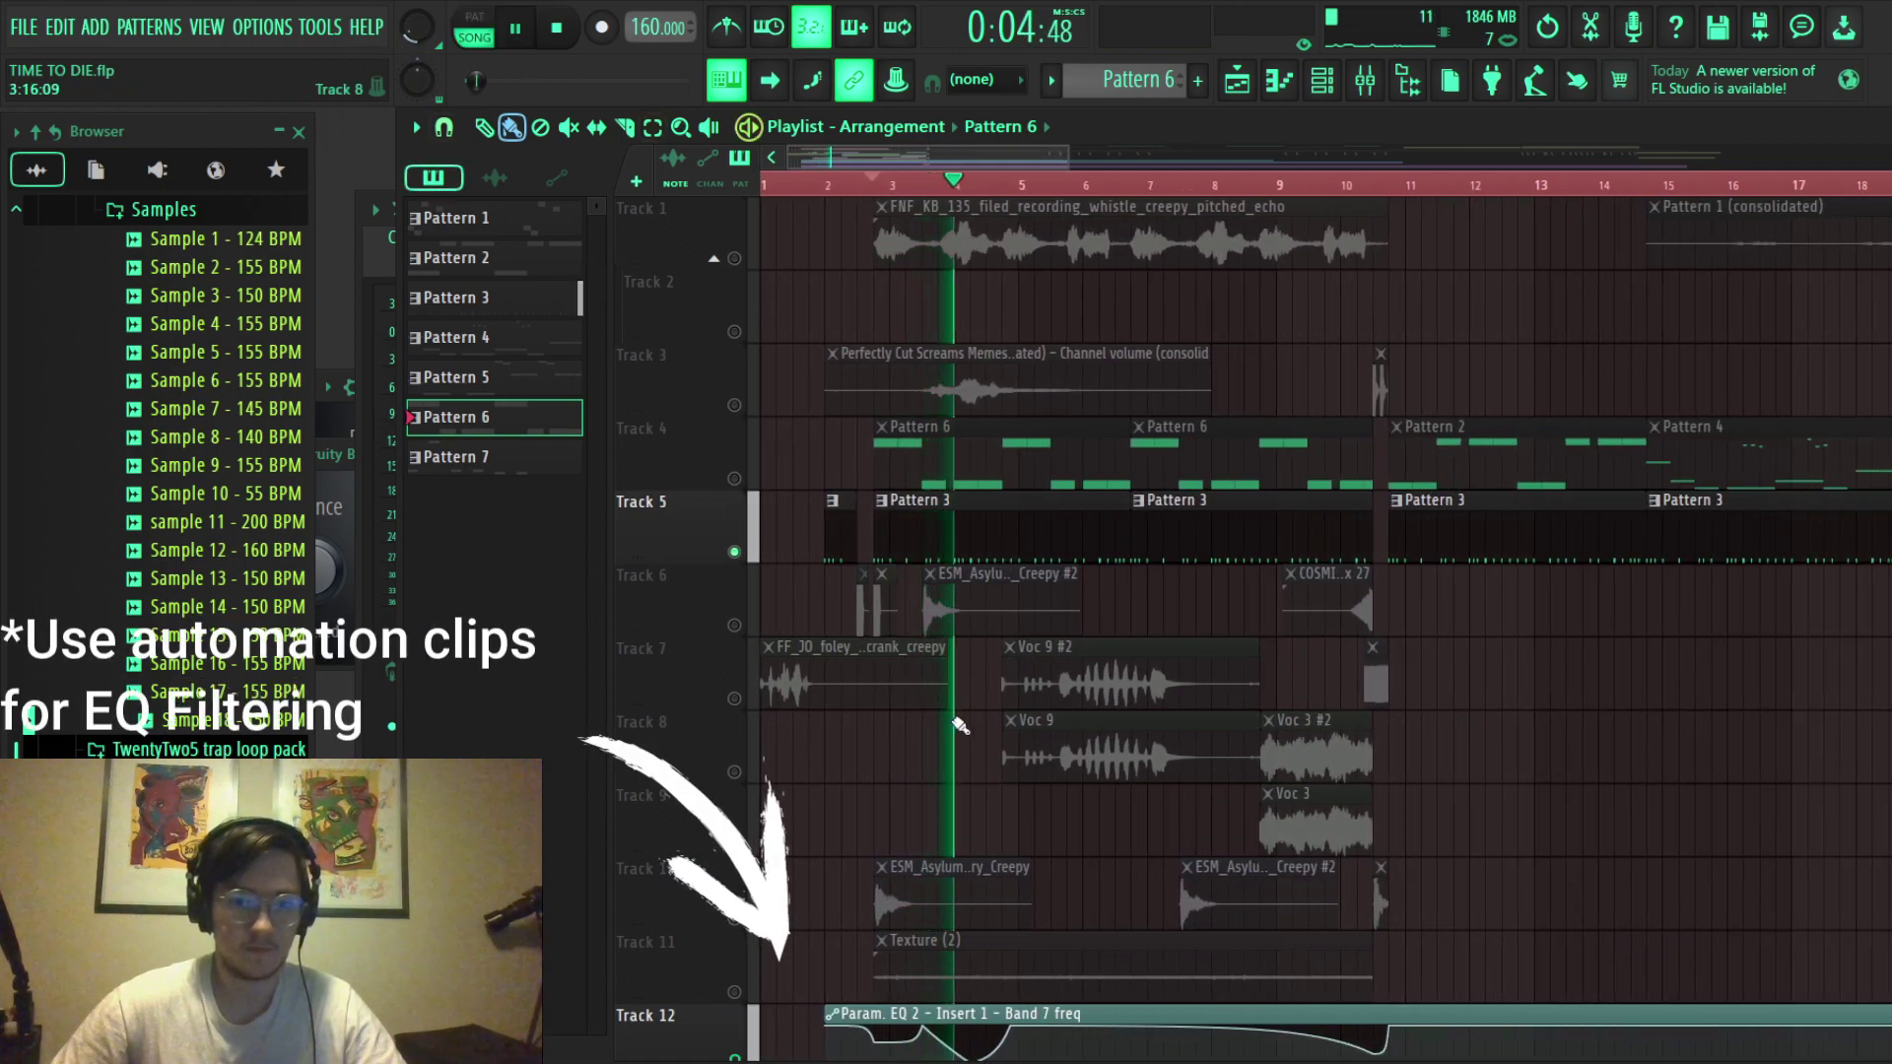
# Follow the soloed Pattern 3 clips along the arrangement during playback and stop the song.
pyautogui.scroll(-2, 901, 668)
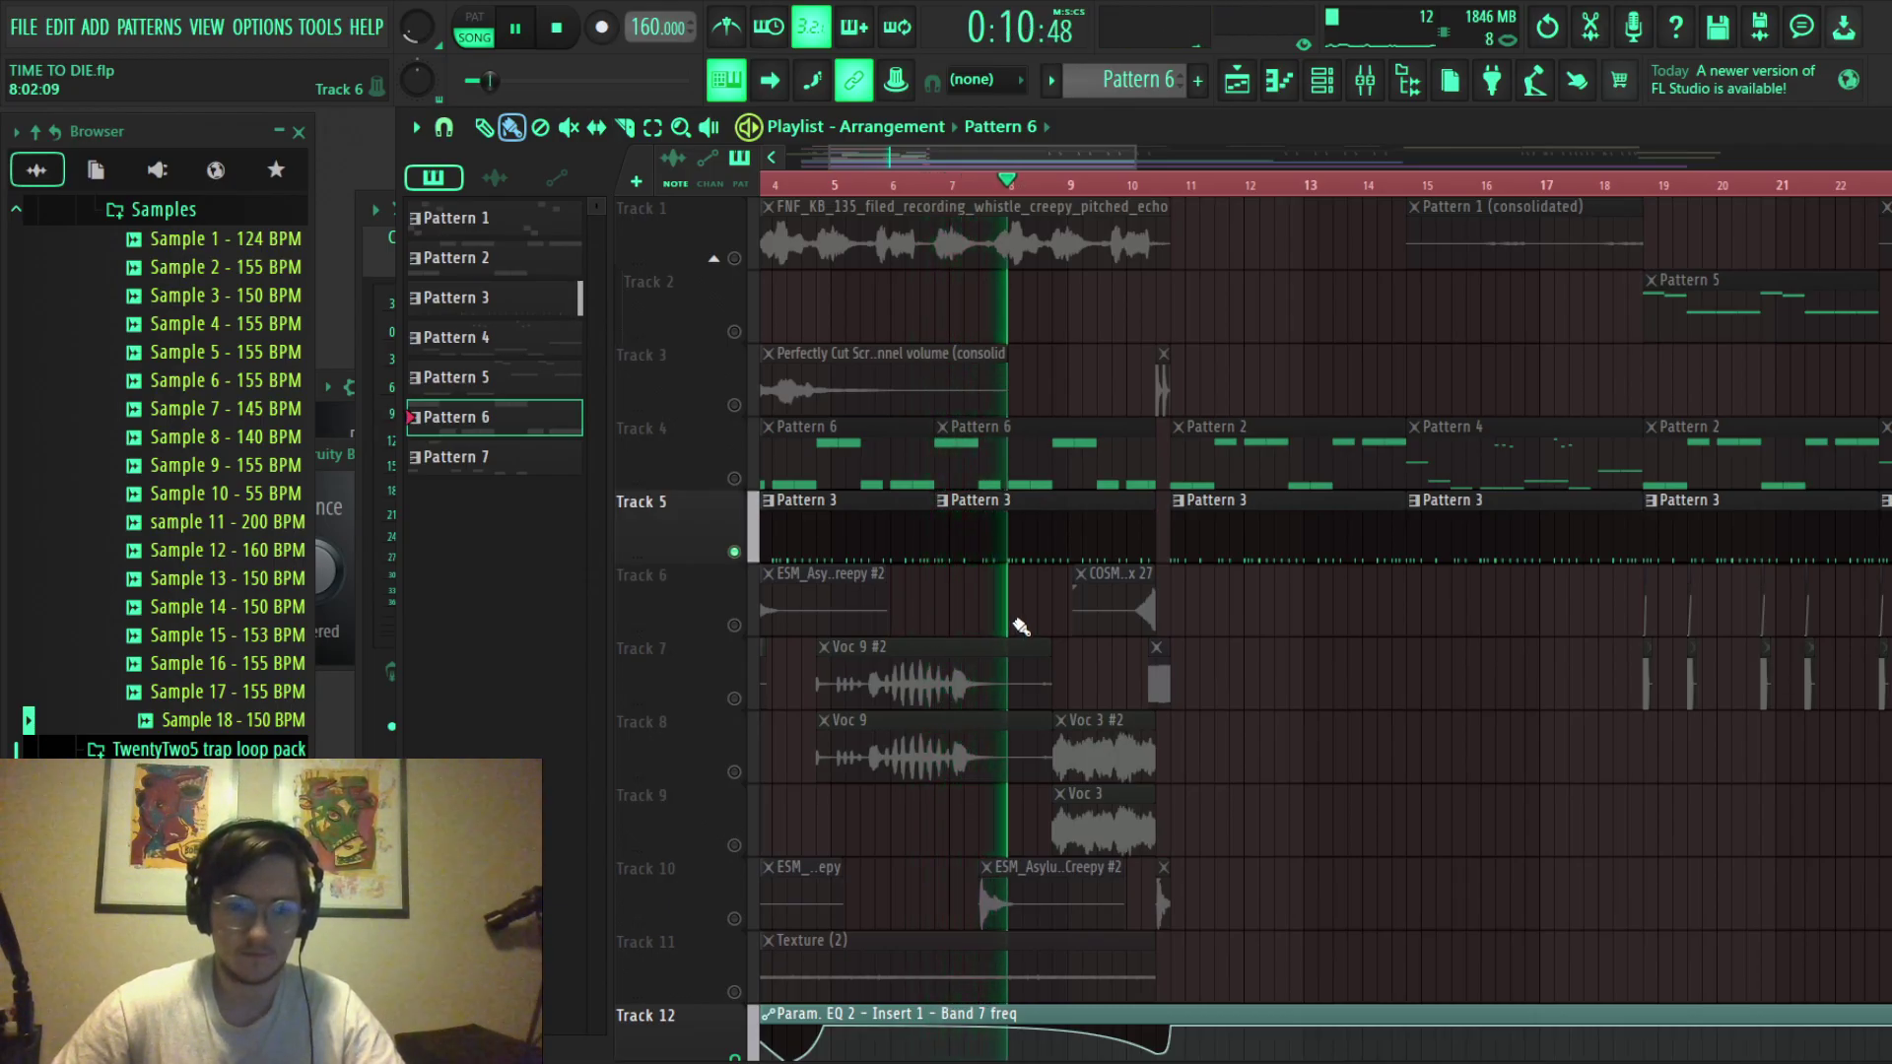
pyautogui.scroll(-3, 1015, 630)
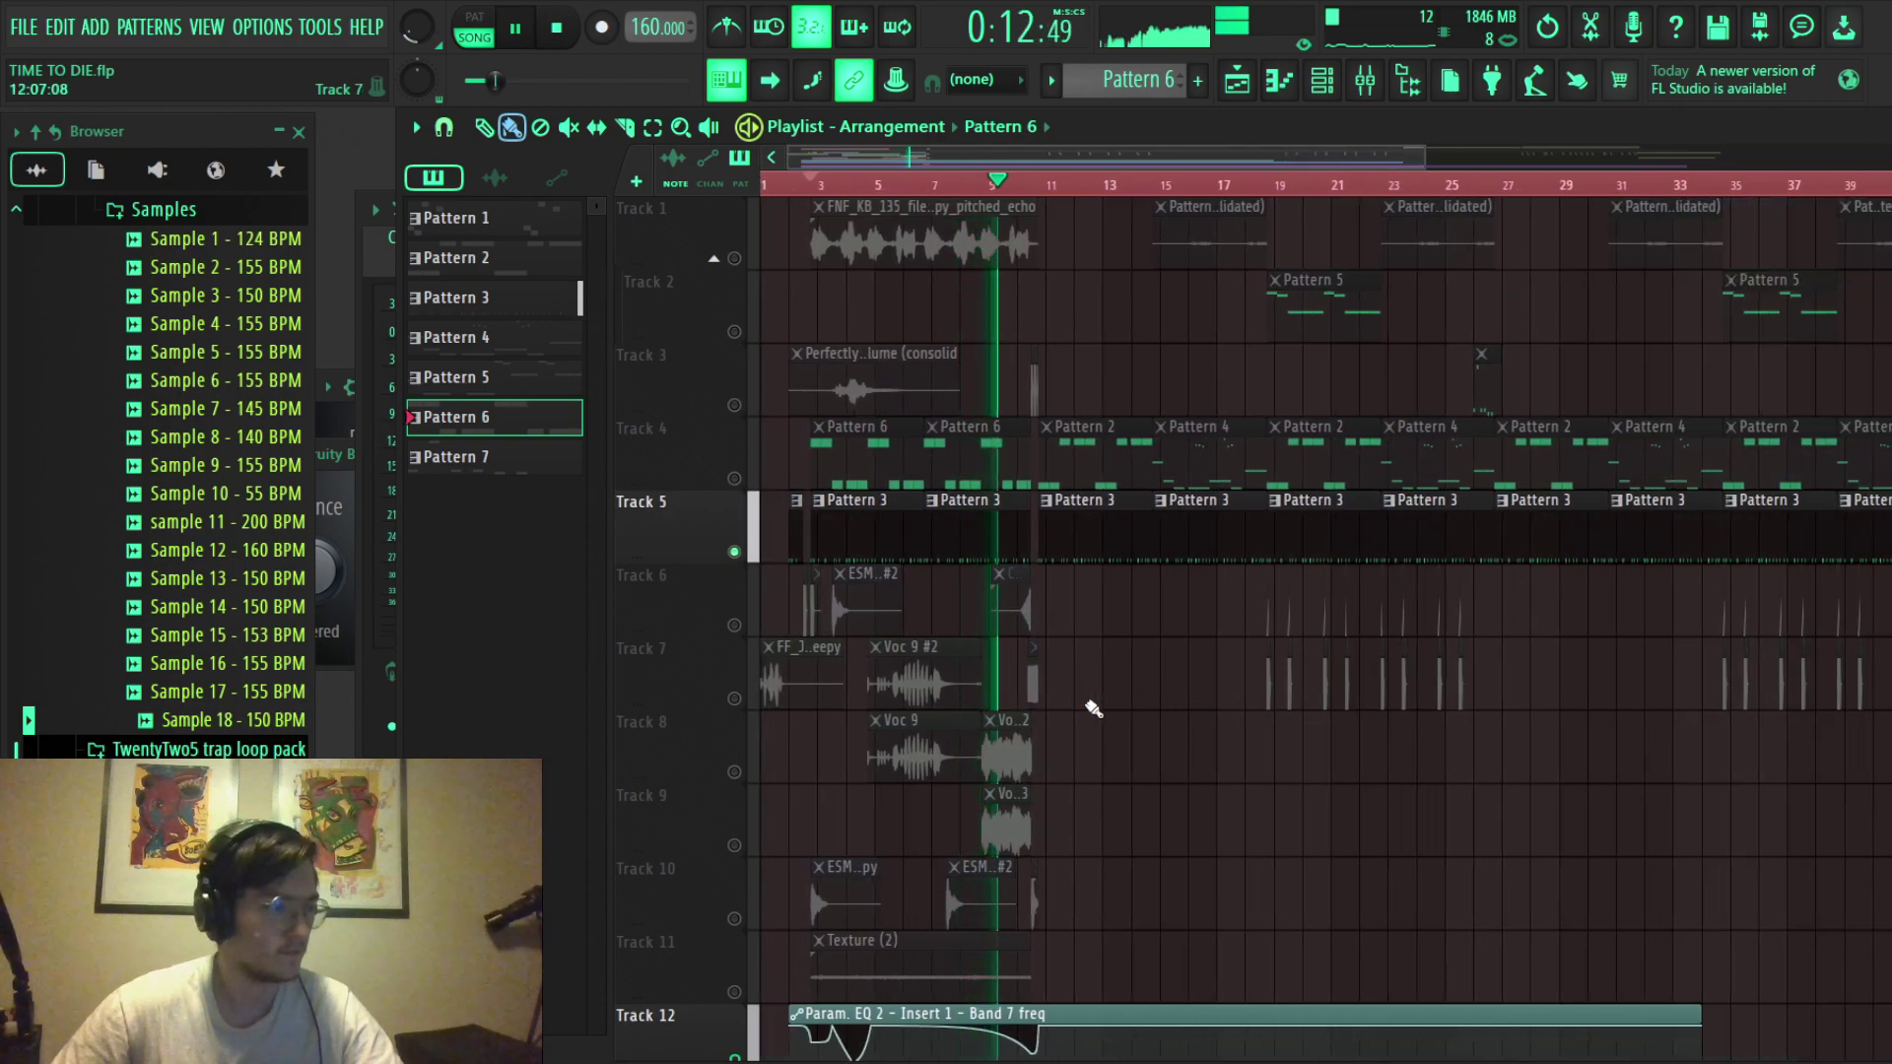
pyautogui.press('space')
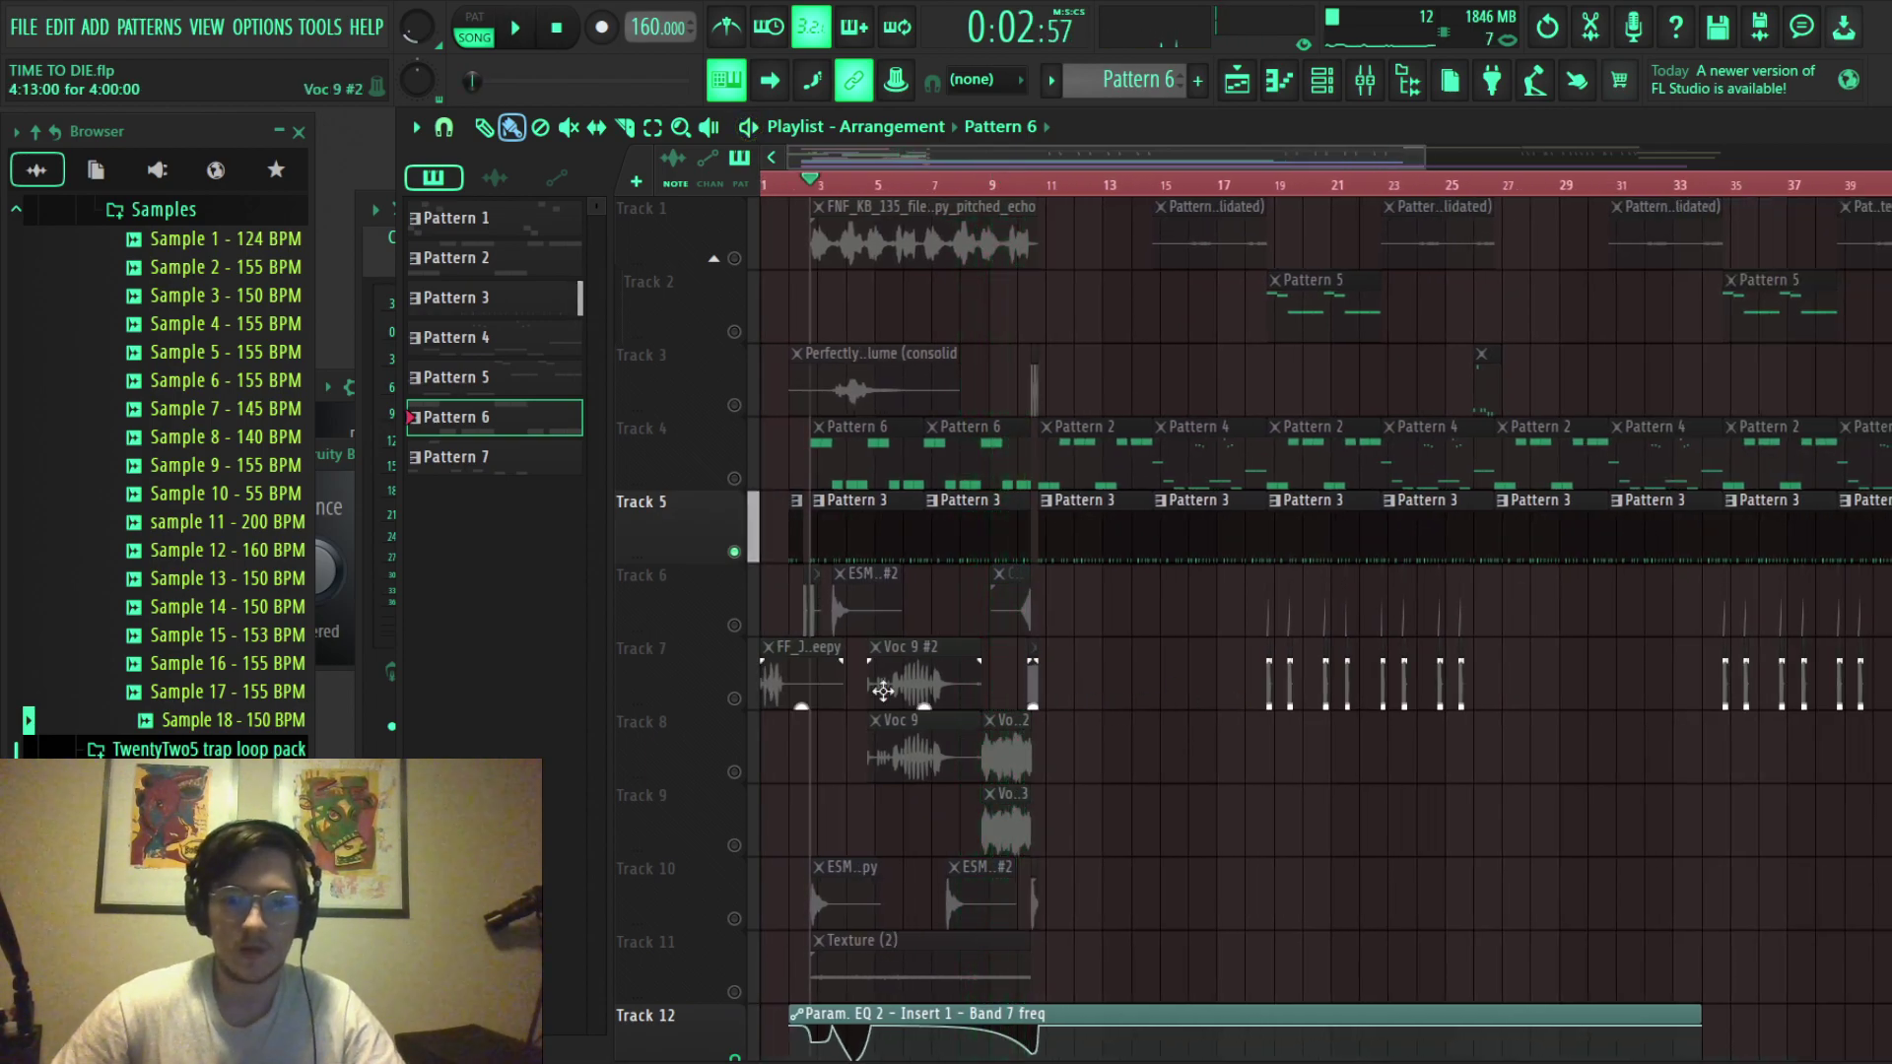
# Solo Track 7 and unmute Track 8 so the Voc 9 clips can be heard together.
pyautogui.scroll(4, 806, 749)
pyautogui.scroll(-4, 806, 769)
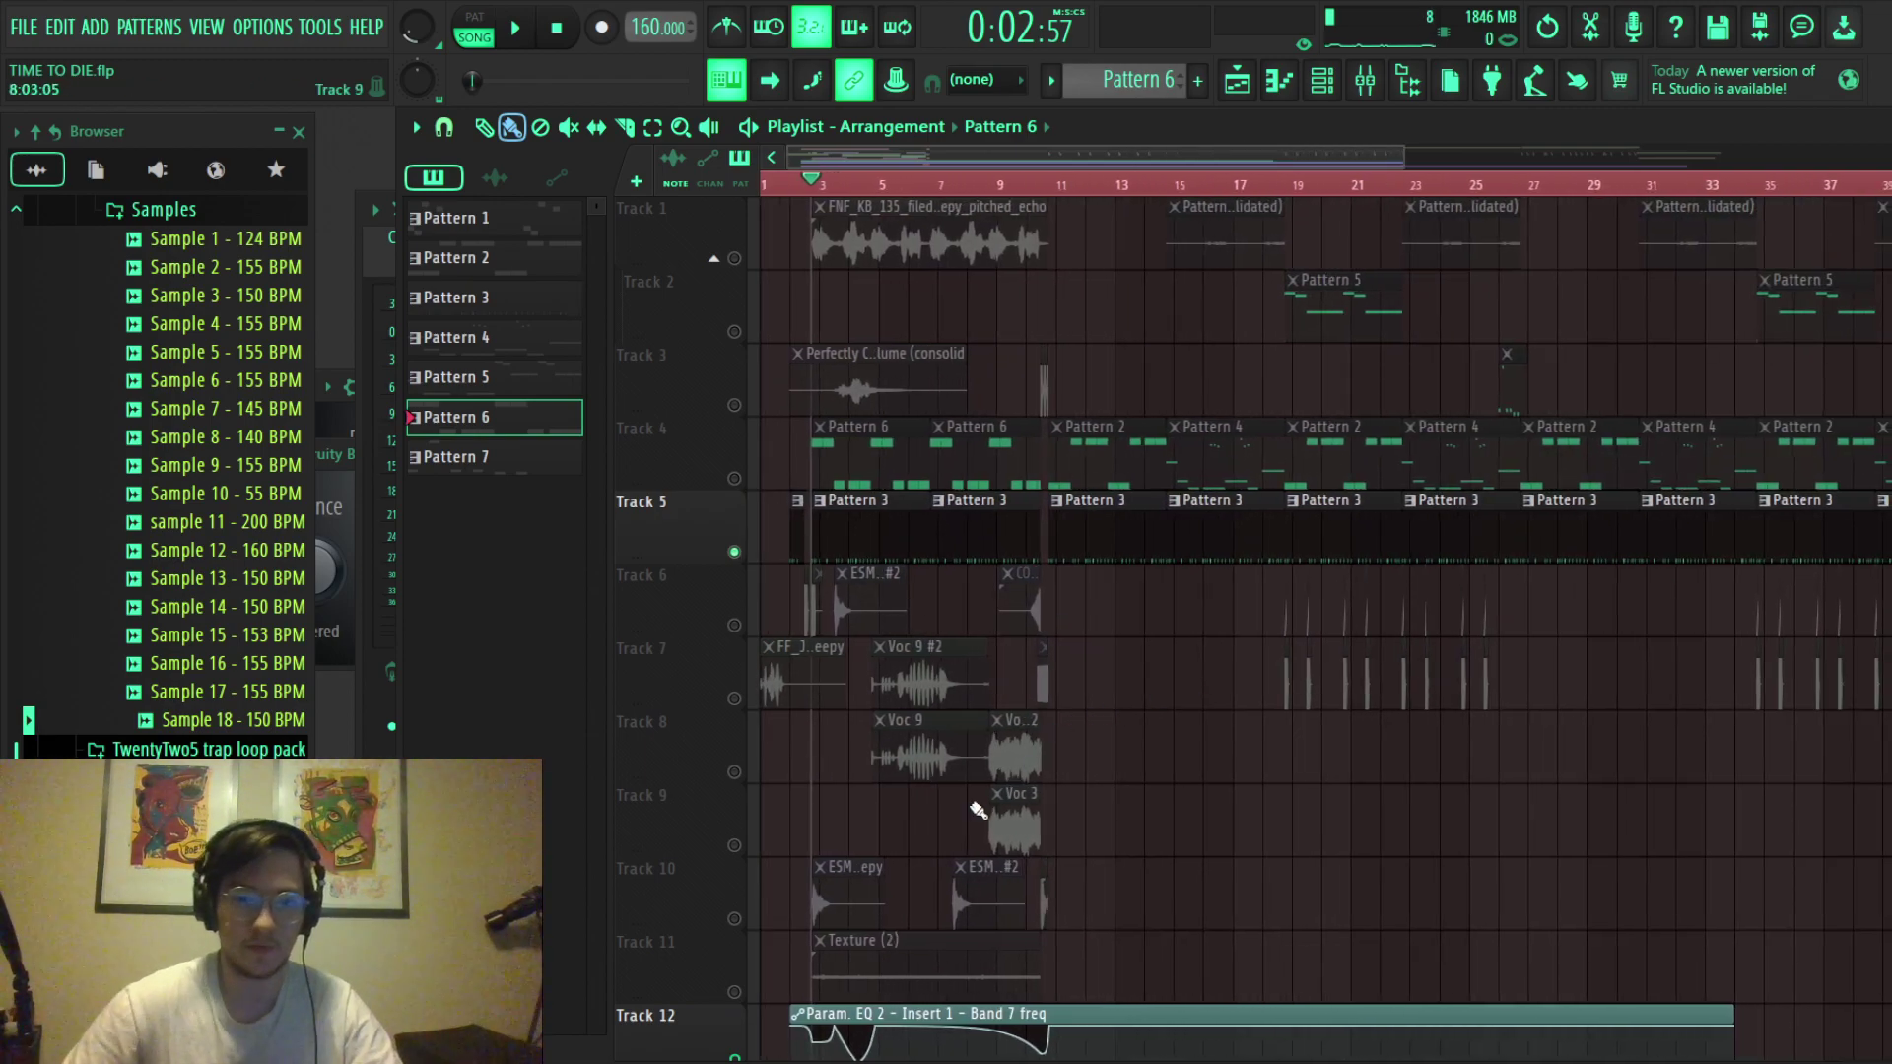
pyautogui.scroll(4, 842, 760)
pyautogui.scroll(-3, 899, 690)
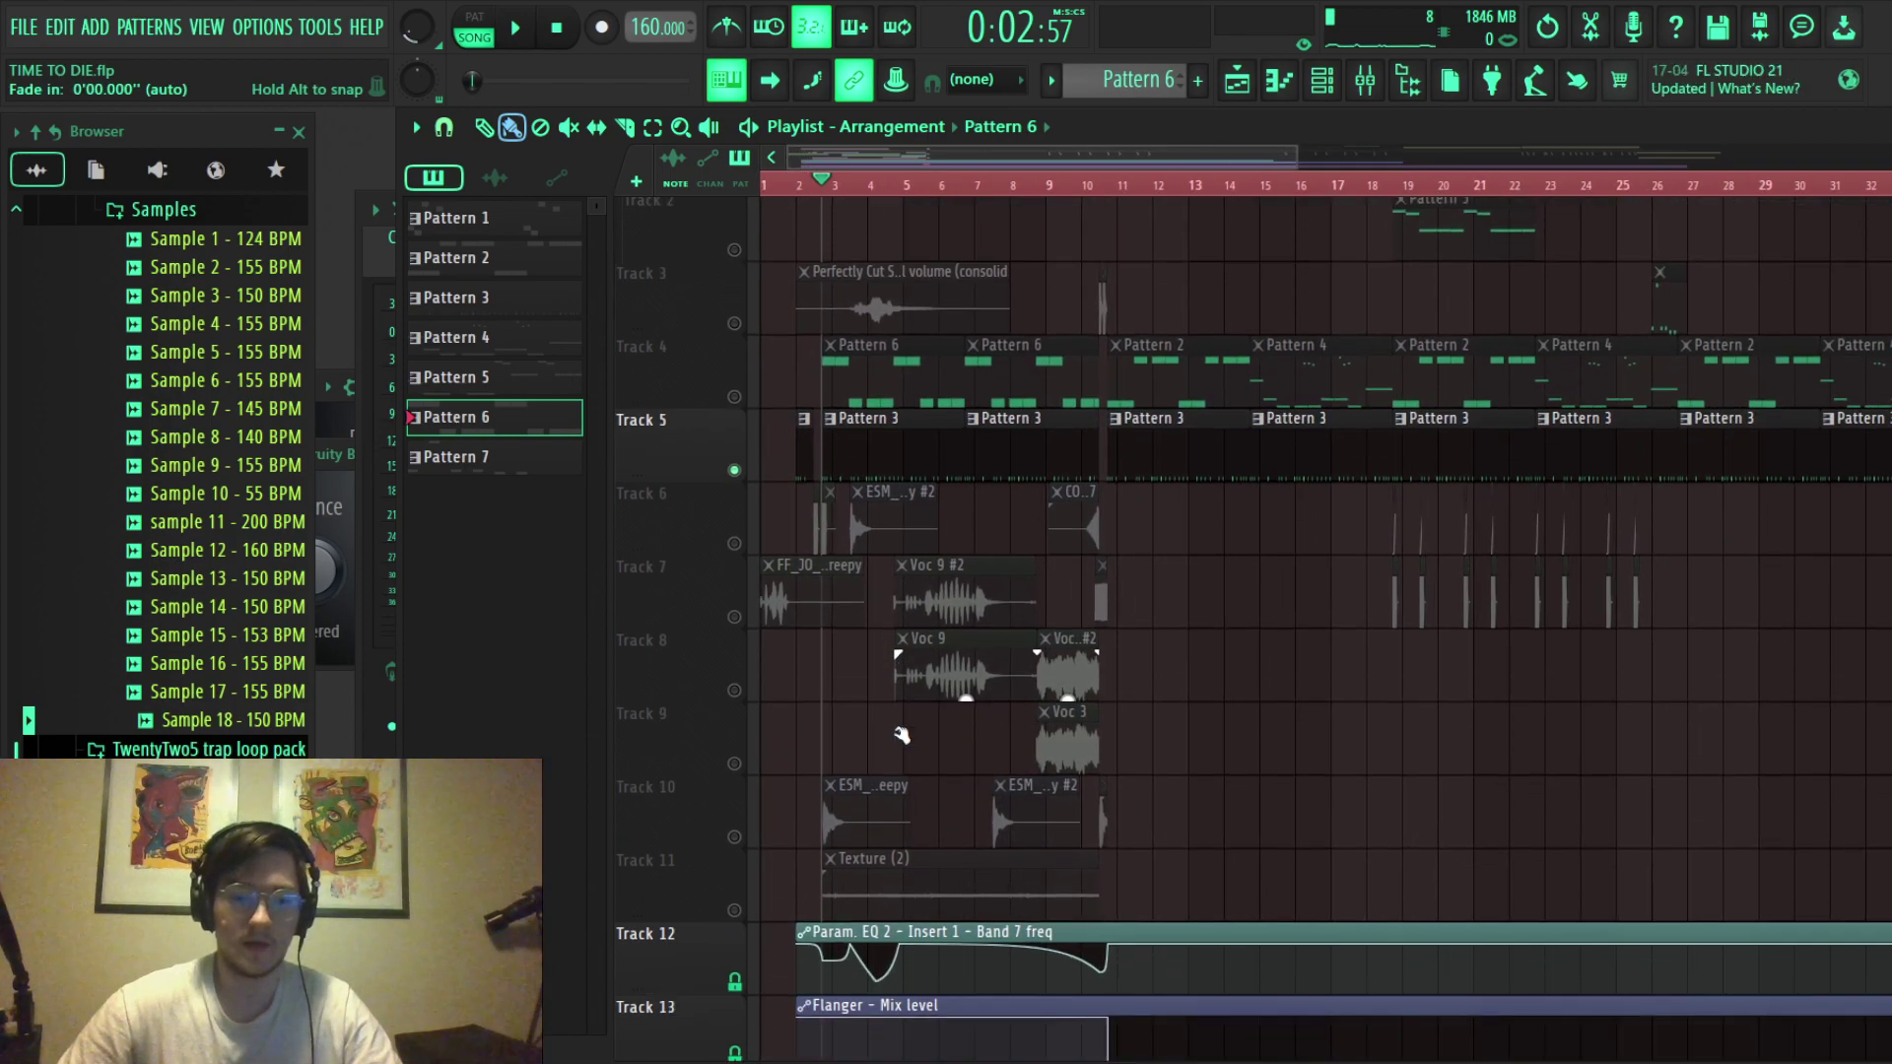
pyautogui.scroll(2, 960, 734)
pyautogui.scroll(3, 996, 719)
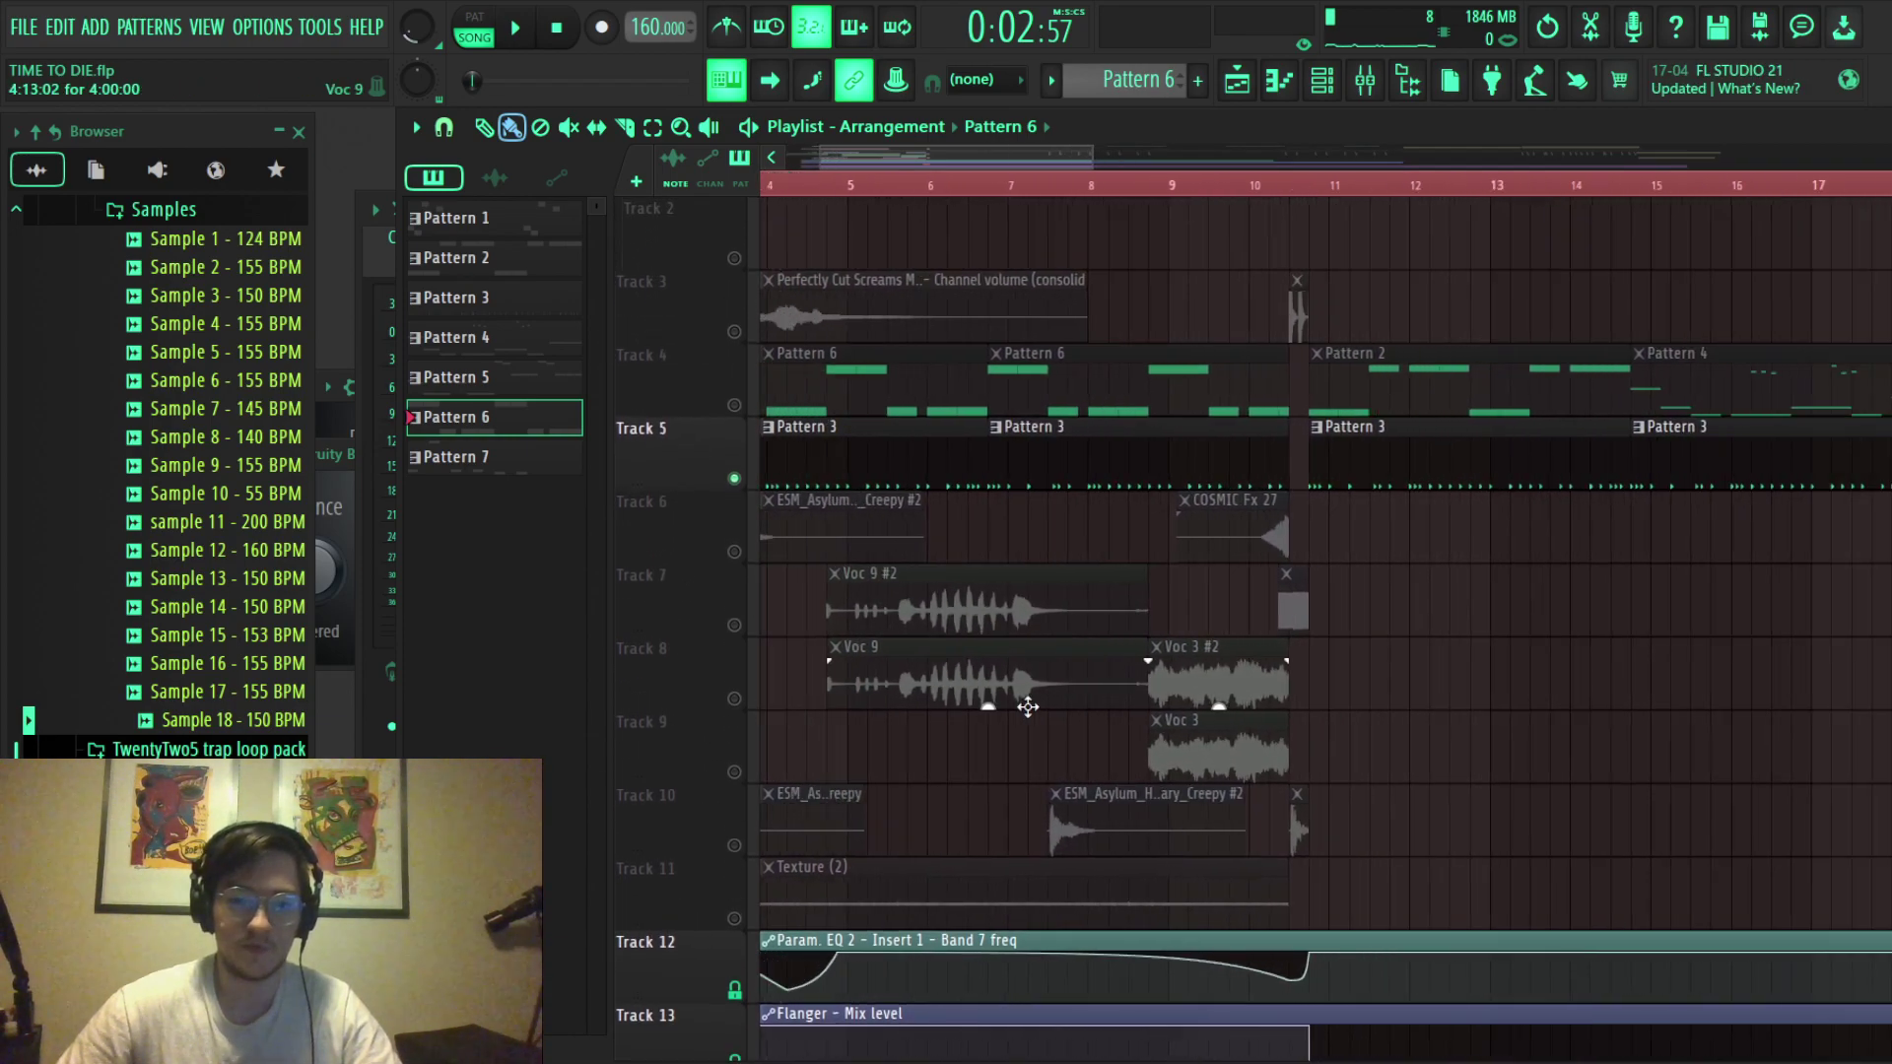
pyautogui.scroll(-3, 986, 721)
pyautogui.scroll(2, 778, 701)
pyautogui.rightClick(735, 627)
pyautogui.click(735, 698)
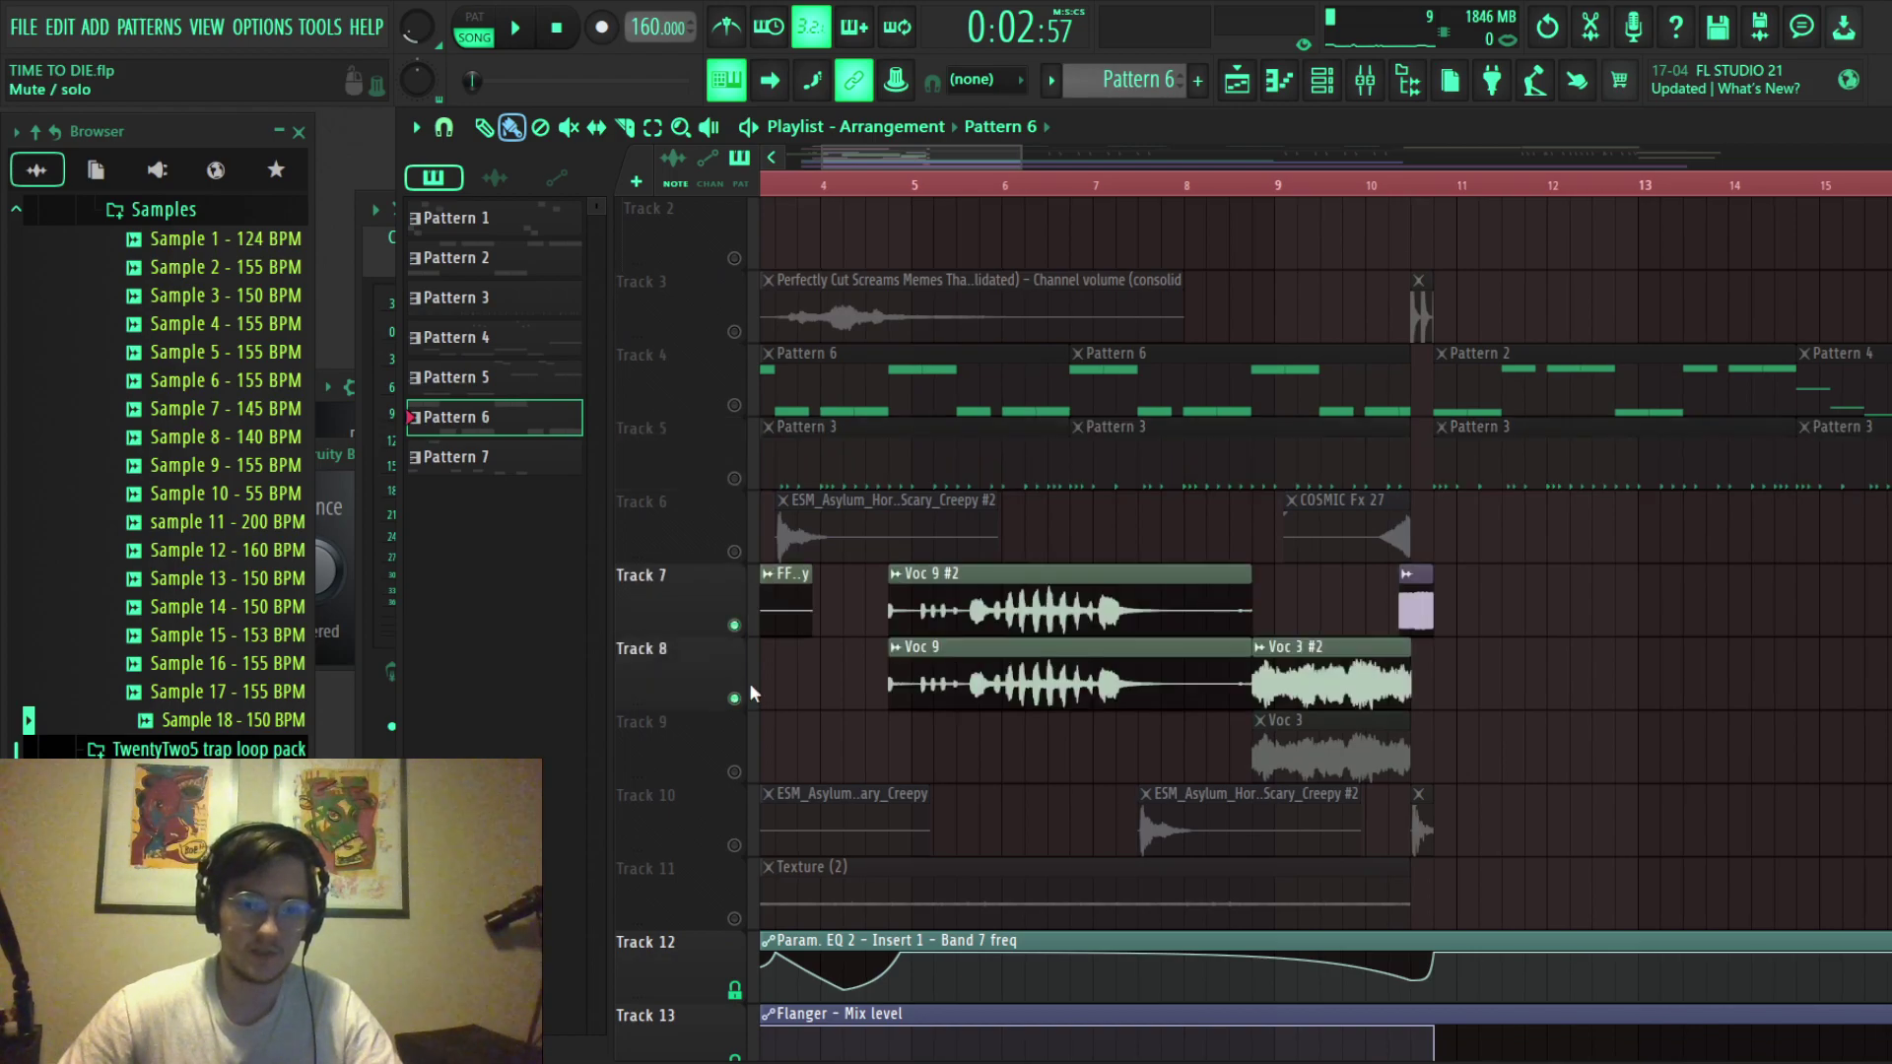
# Play the layered Voc 9 clips on Tracks 7 and 8 from just before bar 5 and stop playback.
pyautogui.scroll(3, 818, 646)
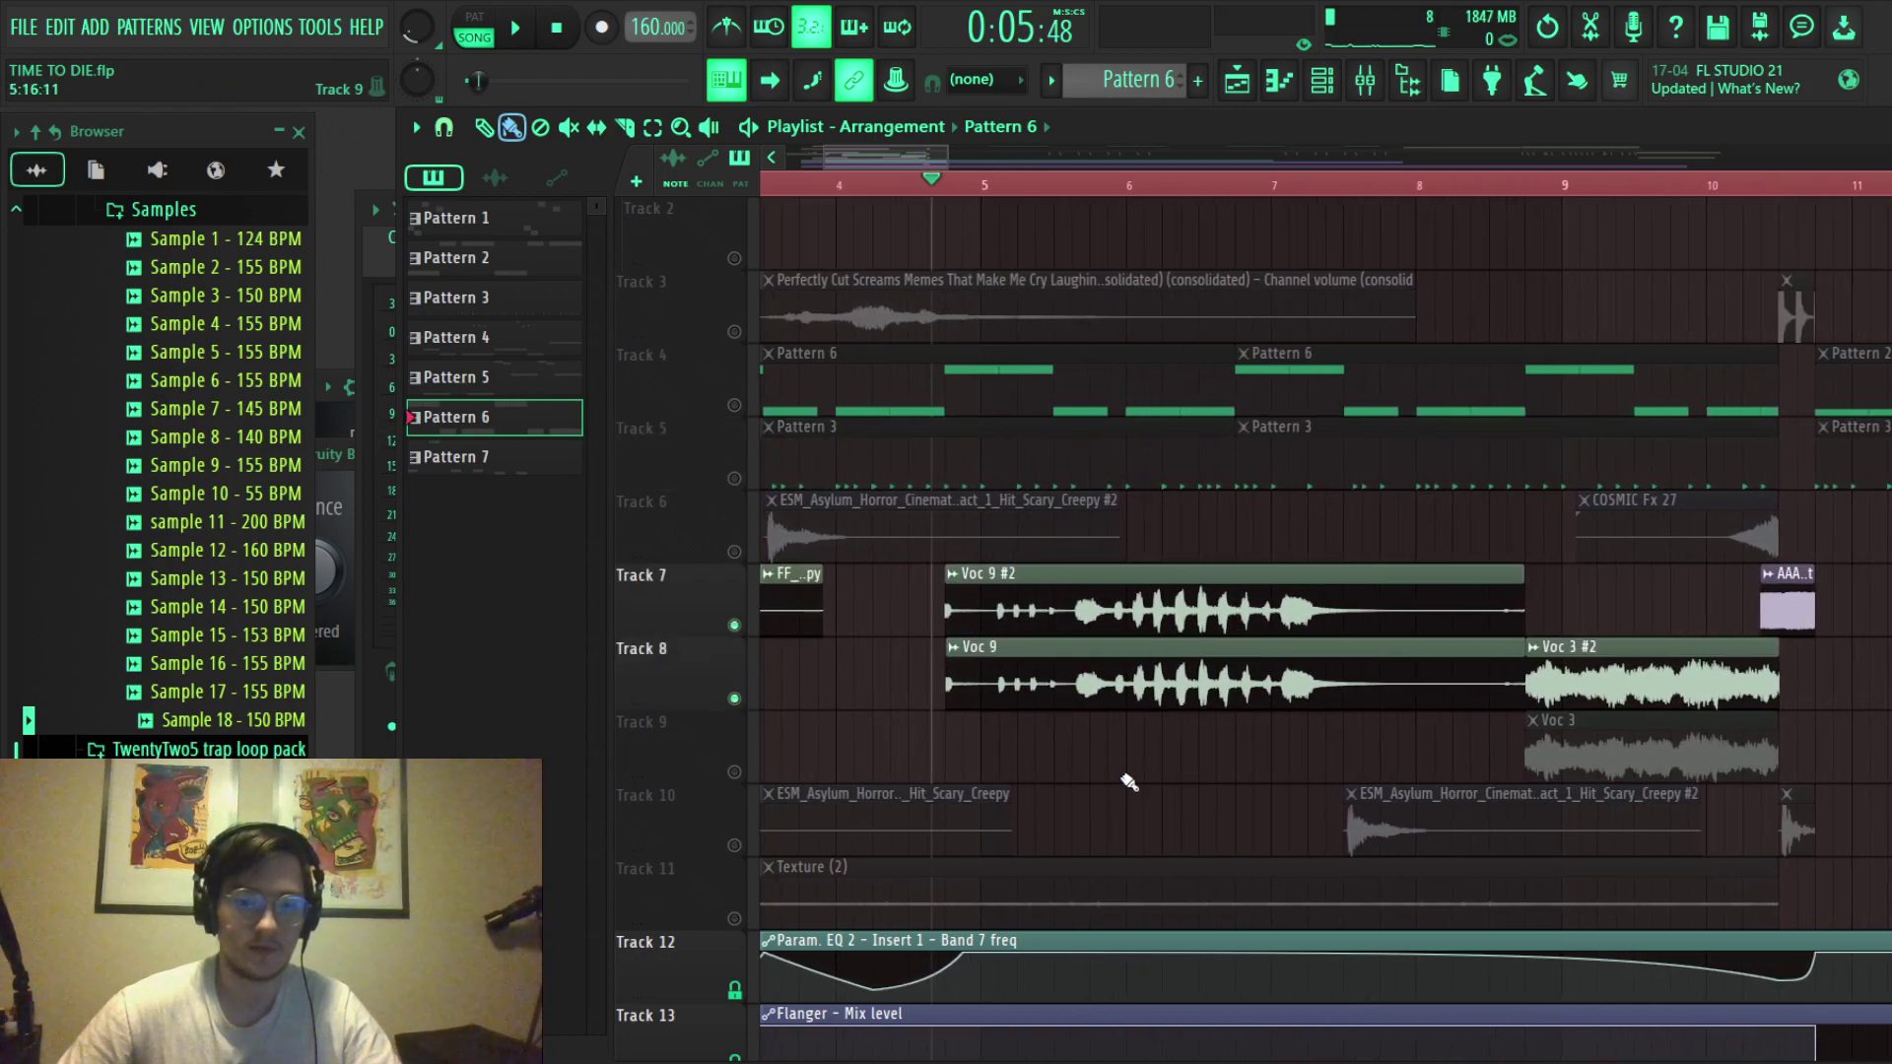
pyautogui.scroll(-2, 1125, 773)
pyautogui.scroll(3, 1123, 771)
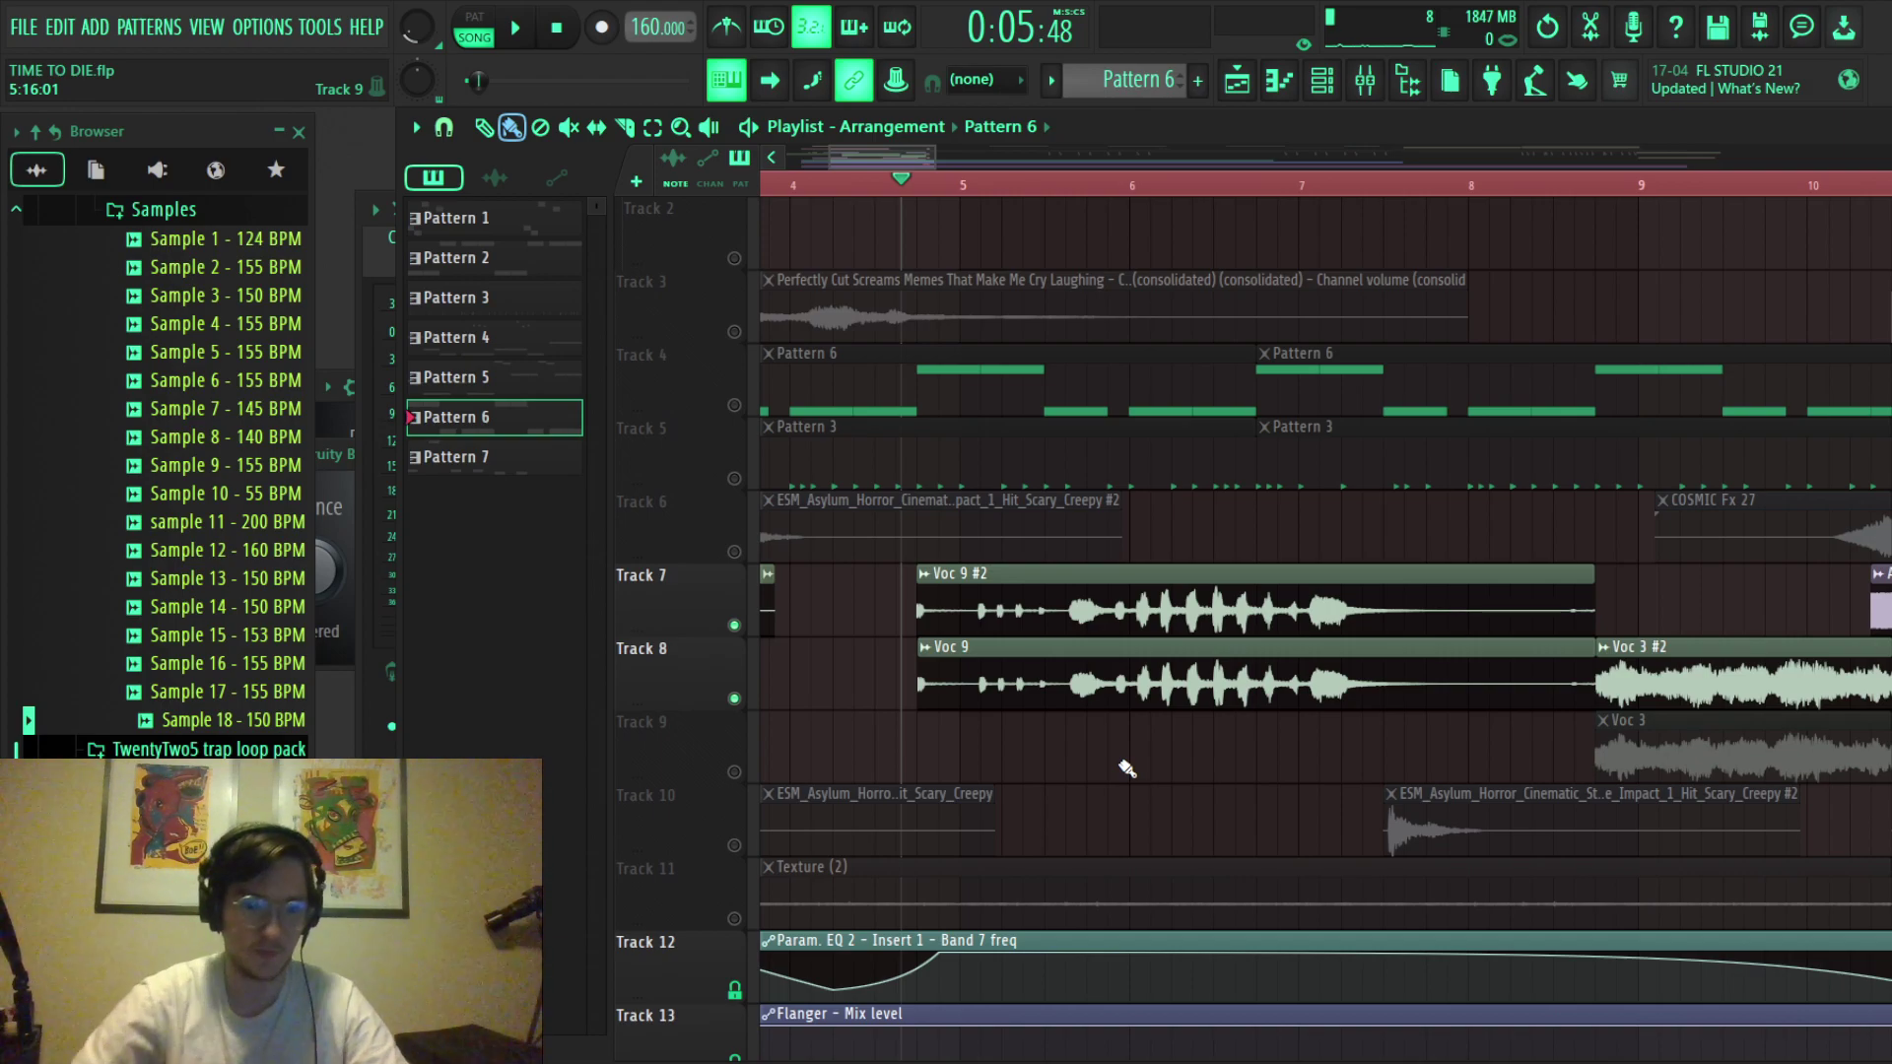
pyautogui.scroll(-4, 1130, 774)
pyautogui.scroll(-2, 1481, 692)
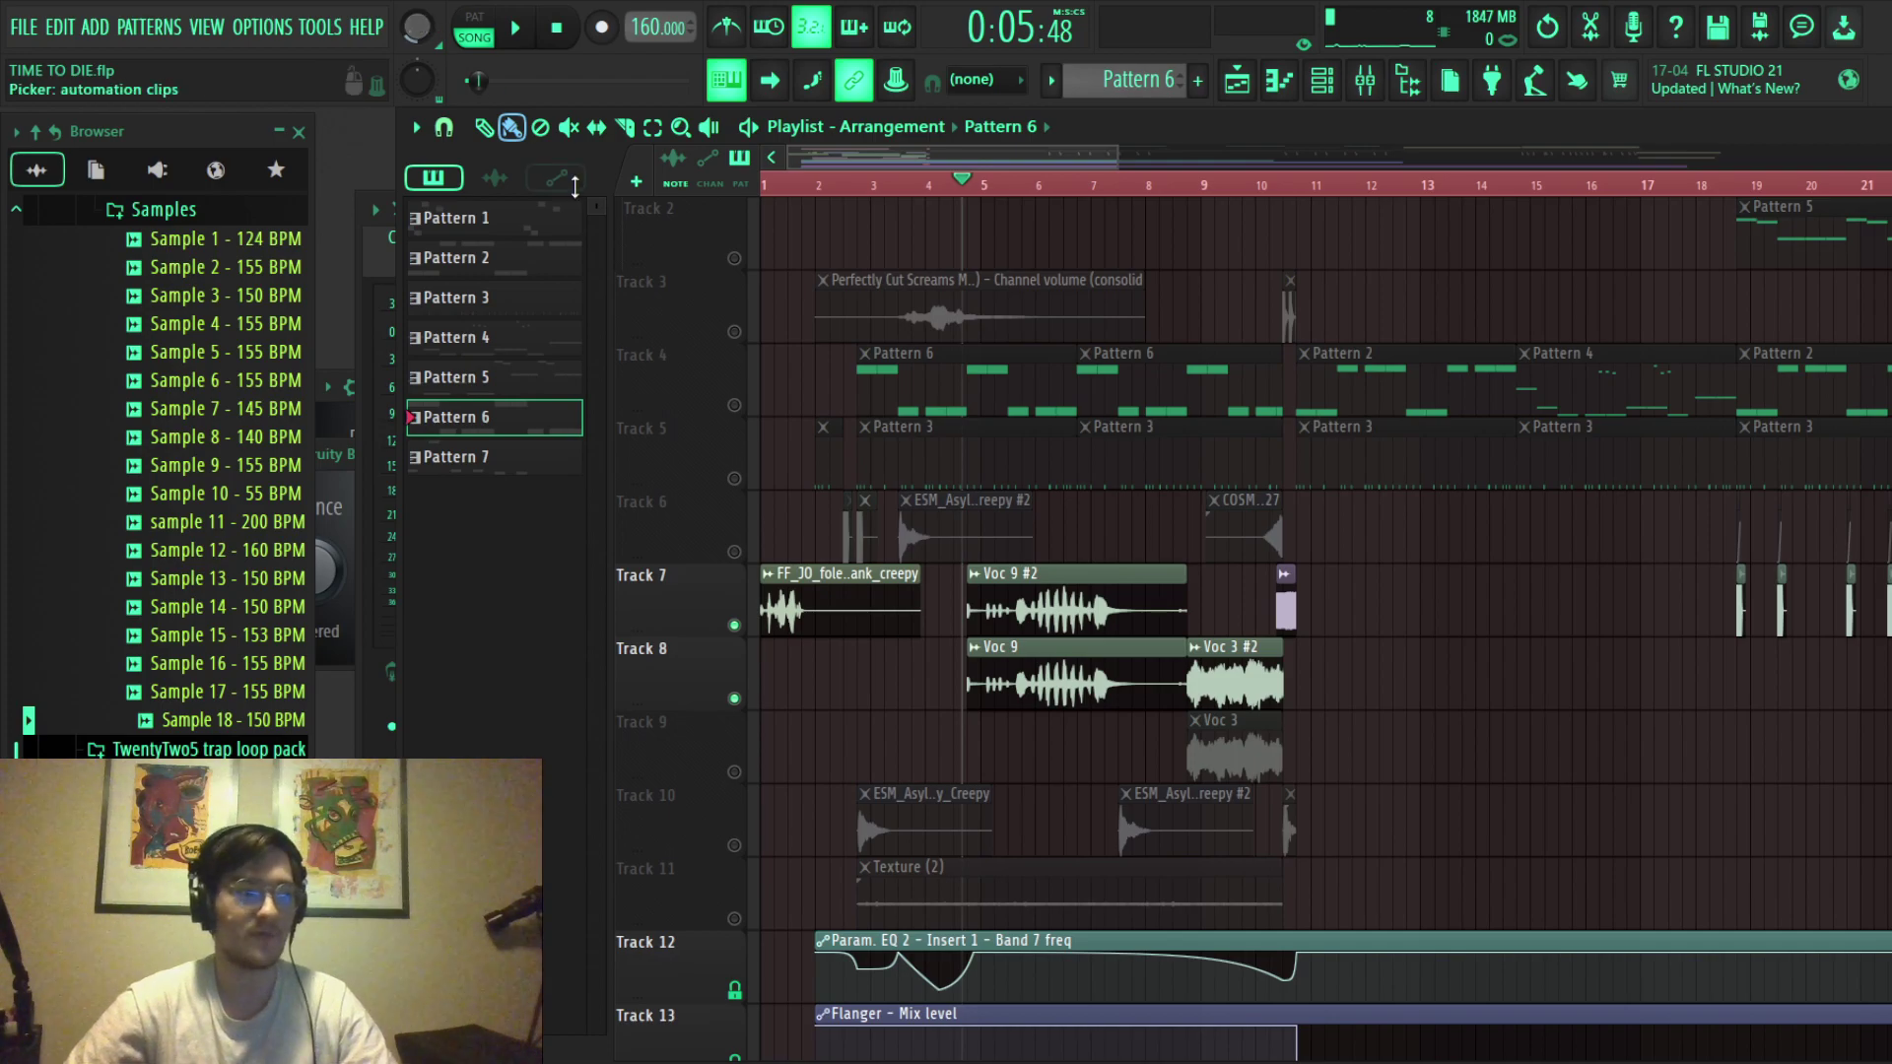
pyautogui.scroll(2, 1117, 771)
pyautogui.press('space')
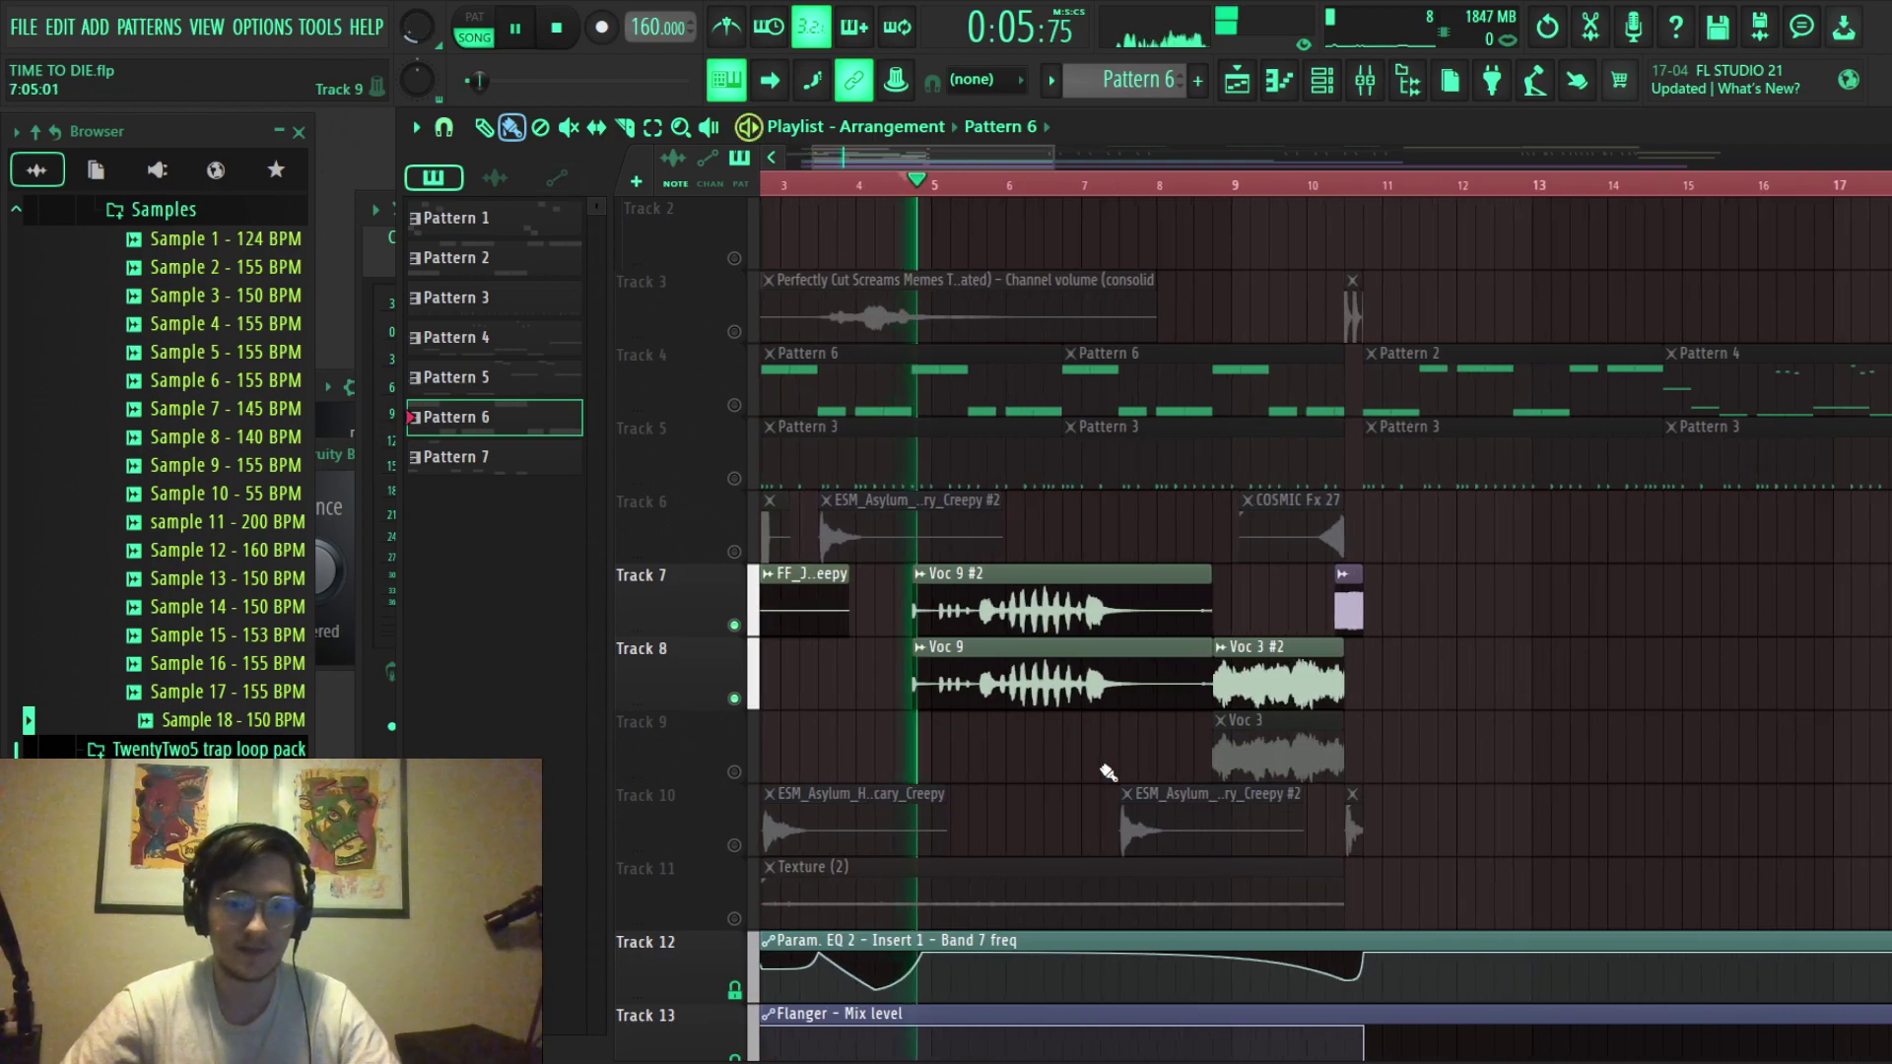
pyautogui.scroll(-2, 838, 802)
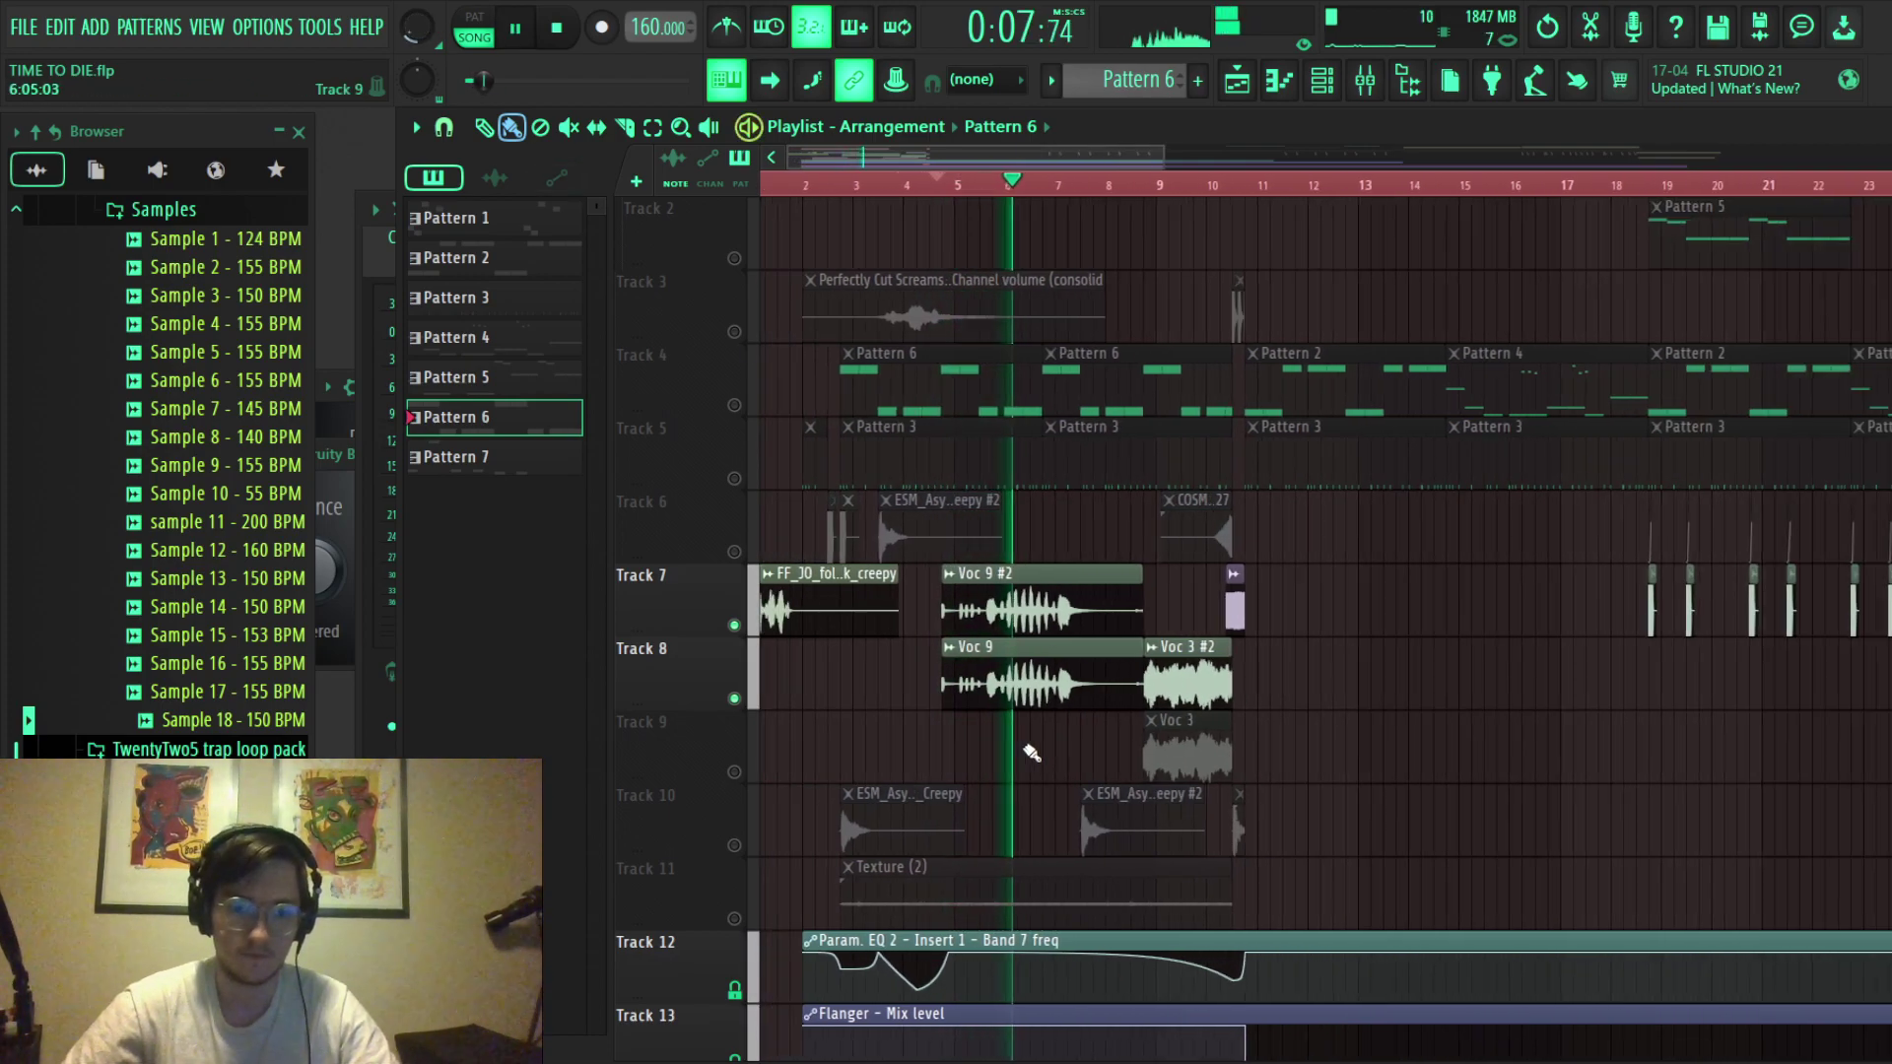
pyautogui.scroll(3, 1291, 737)
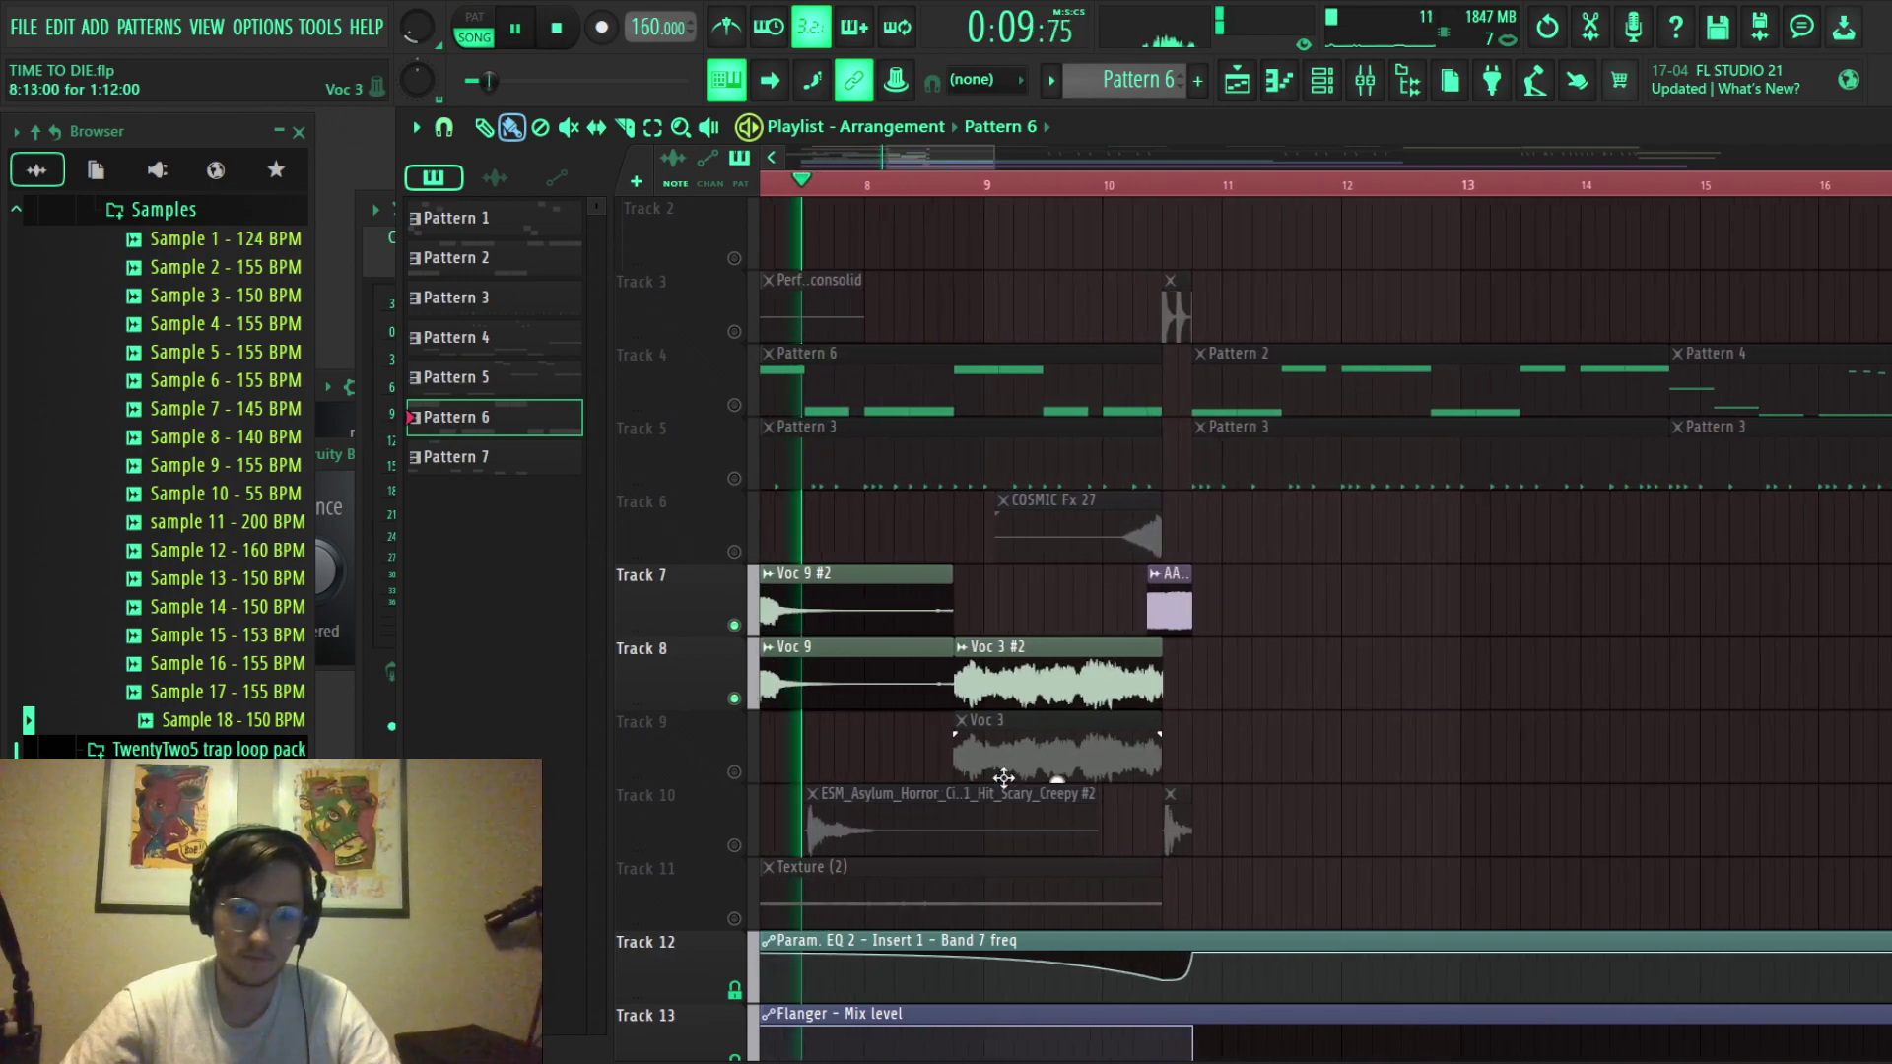
pyautogui.press('space')
# Unmute Track 9, play the layered Voc 3 clips from their start, and mute Track 7.
pyautogui.scroll(3, 904, 772)
pyautogui.scroll(1, 903, 772)
pyautogui.click(943, 185)
pyautogui.press('space')
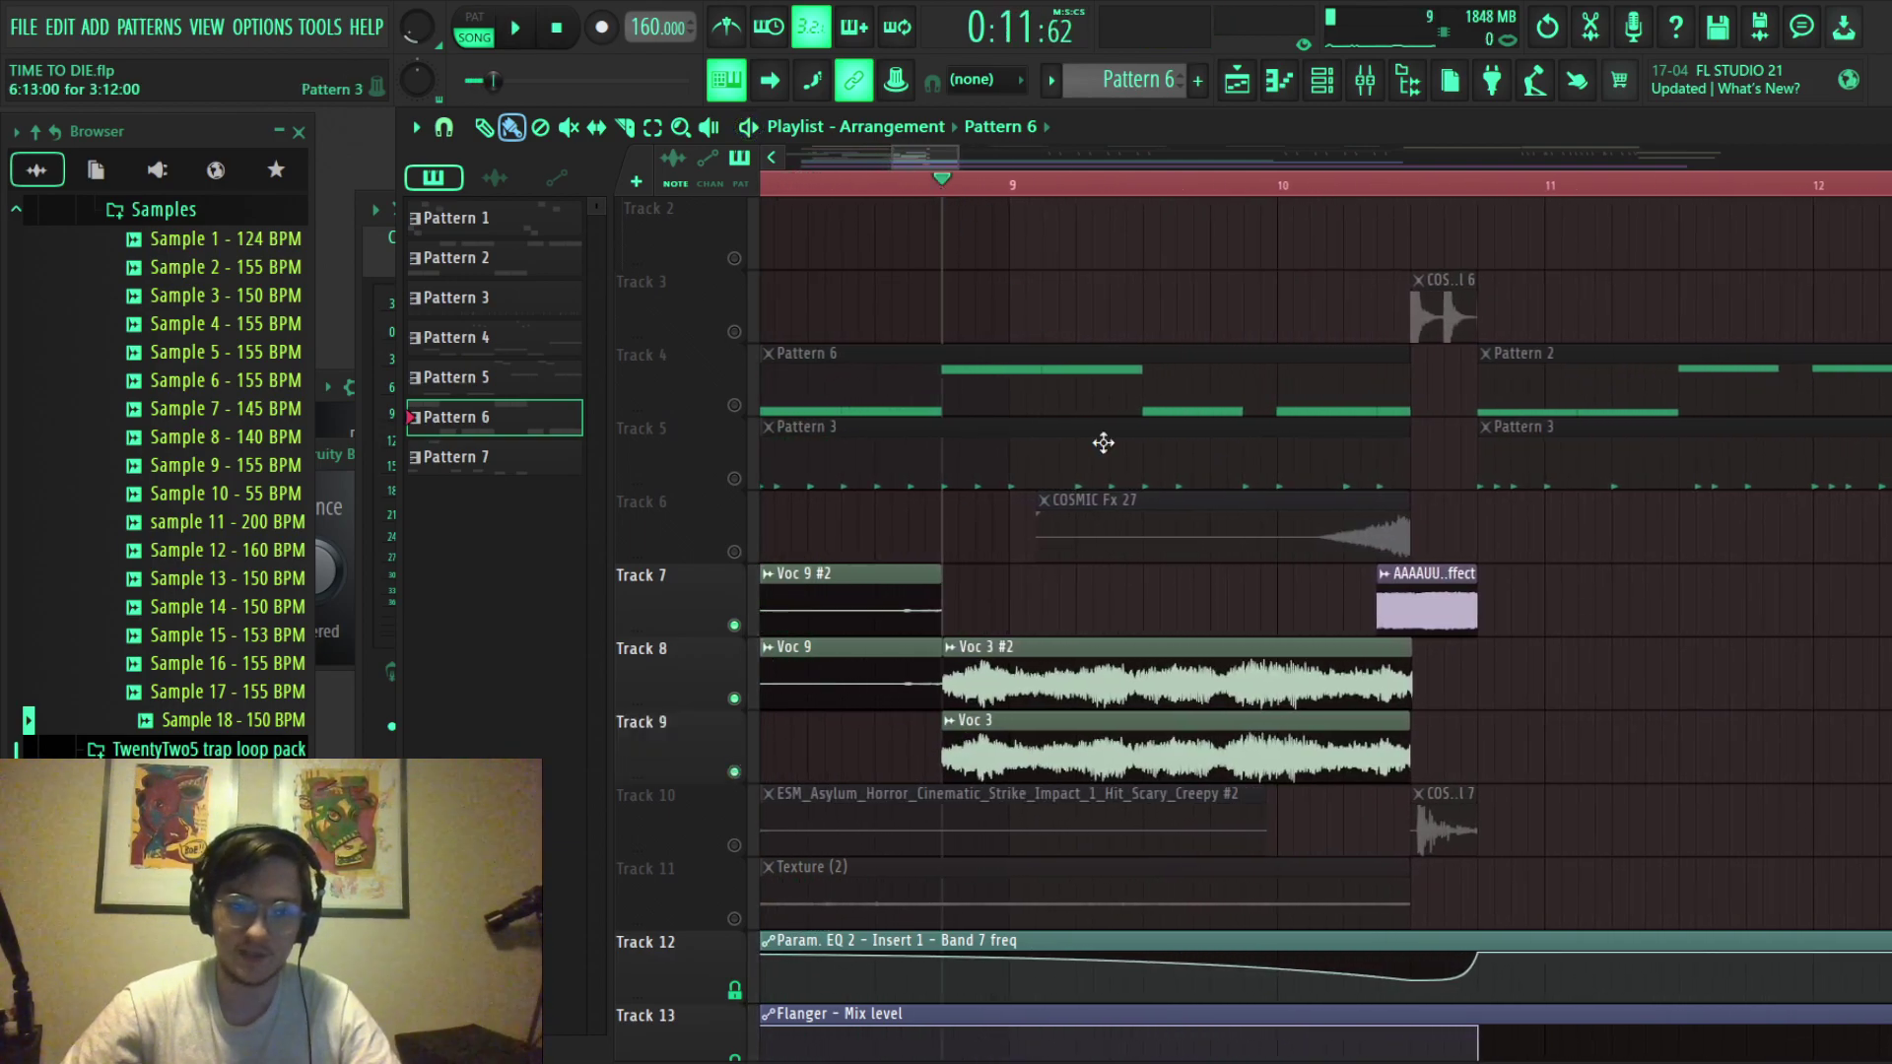
pyautogui.click(735, 625)
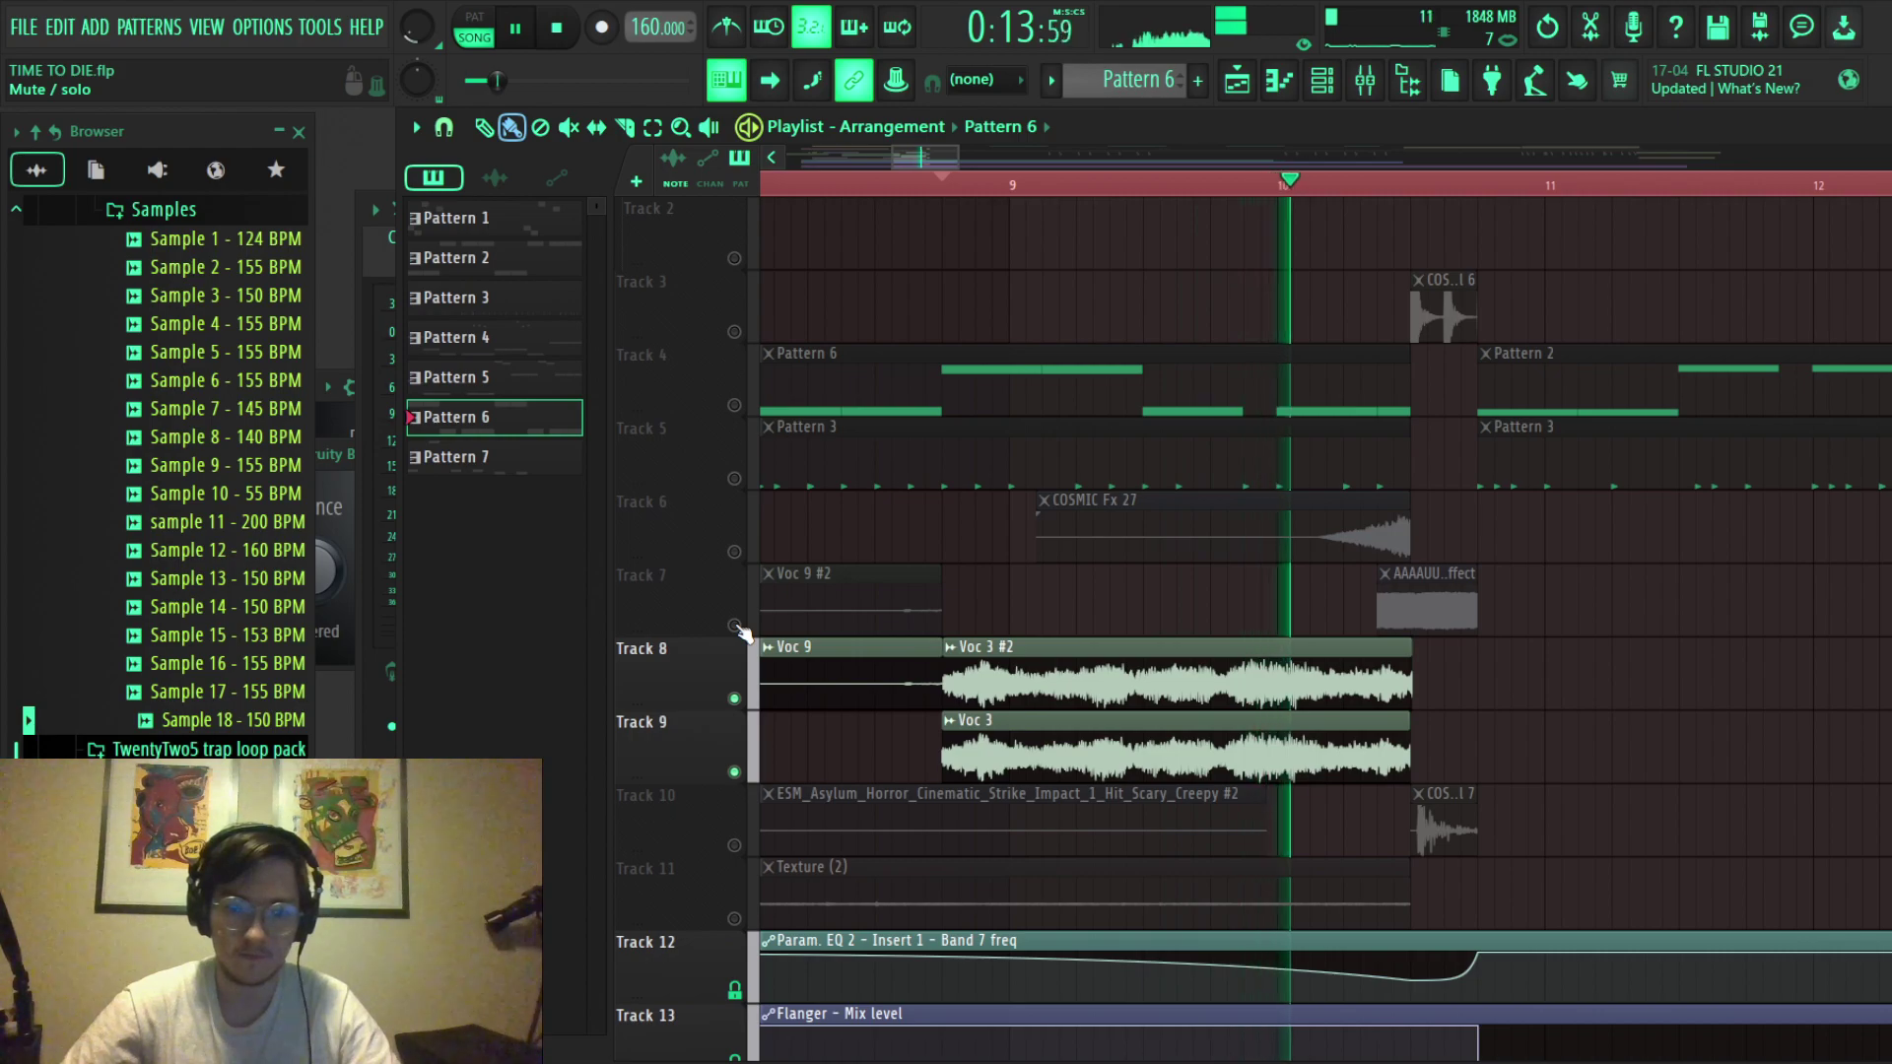
pyautogui.press('space')
# Unmute Track 7 and play its AAAAUUUGHHHH Meme Sound Effect clip.
pyautogui.scroll(3, 1415, 611)
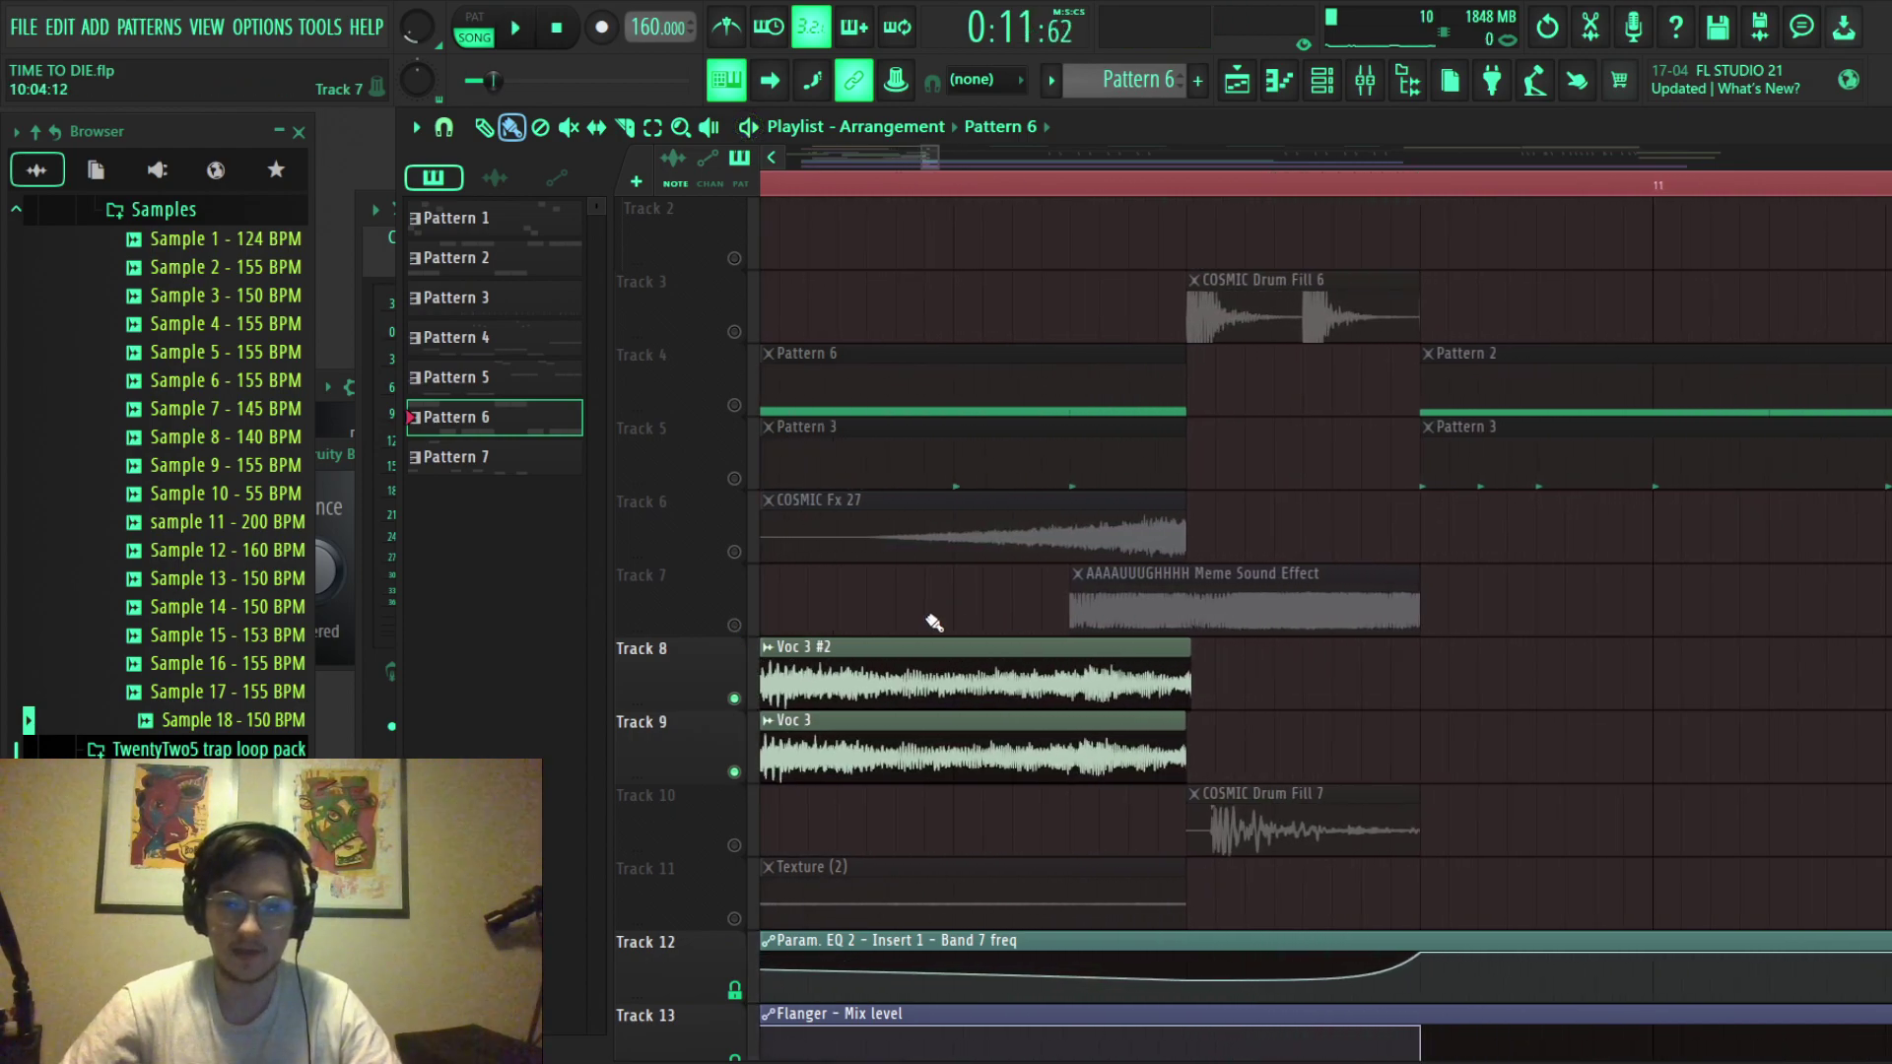
pyautogui.click(734, 625)
pyautogui.press('space')
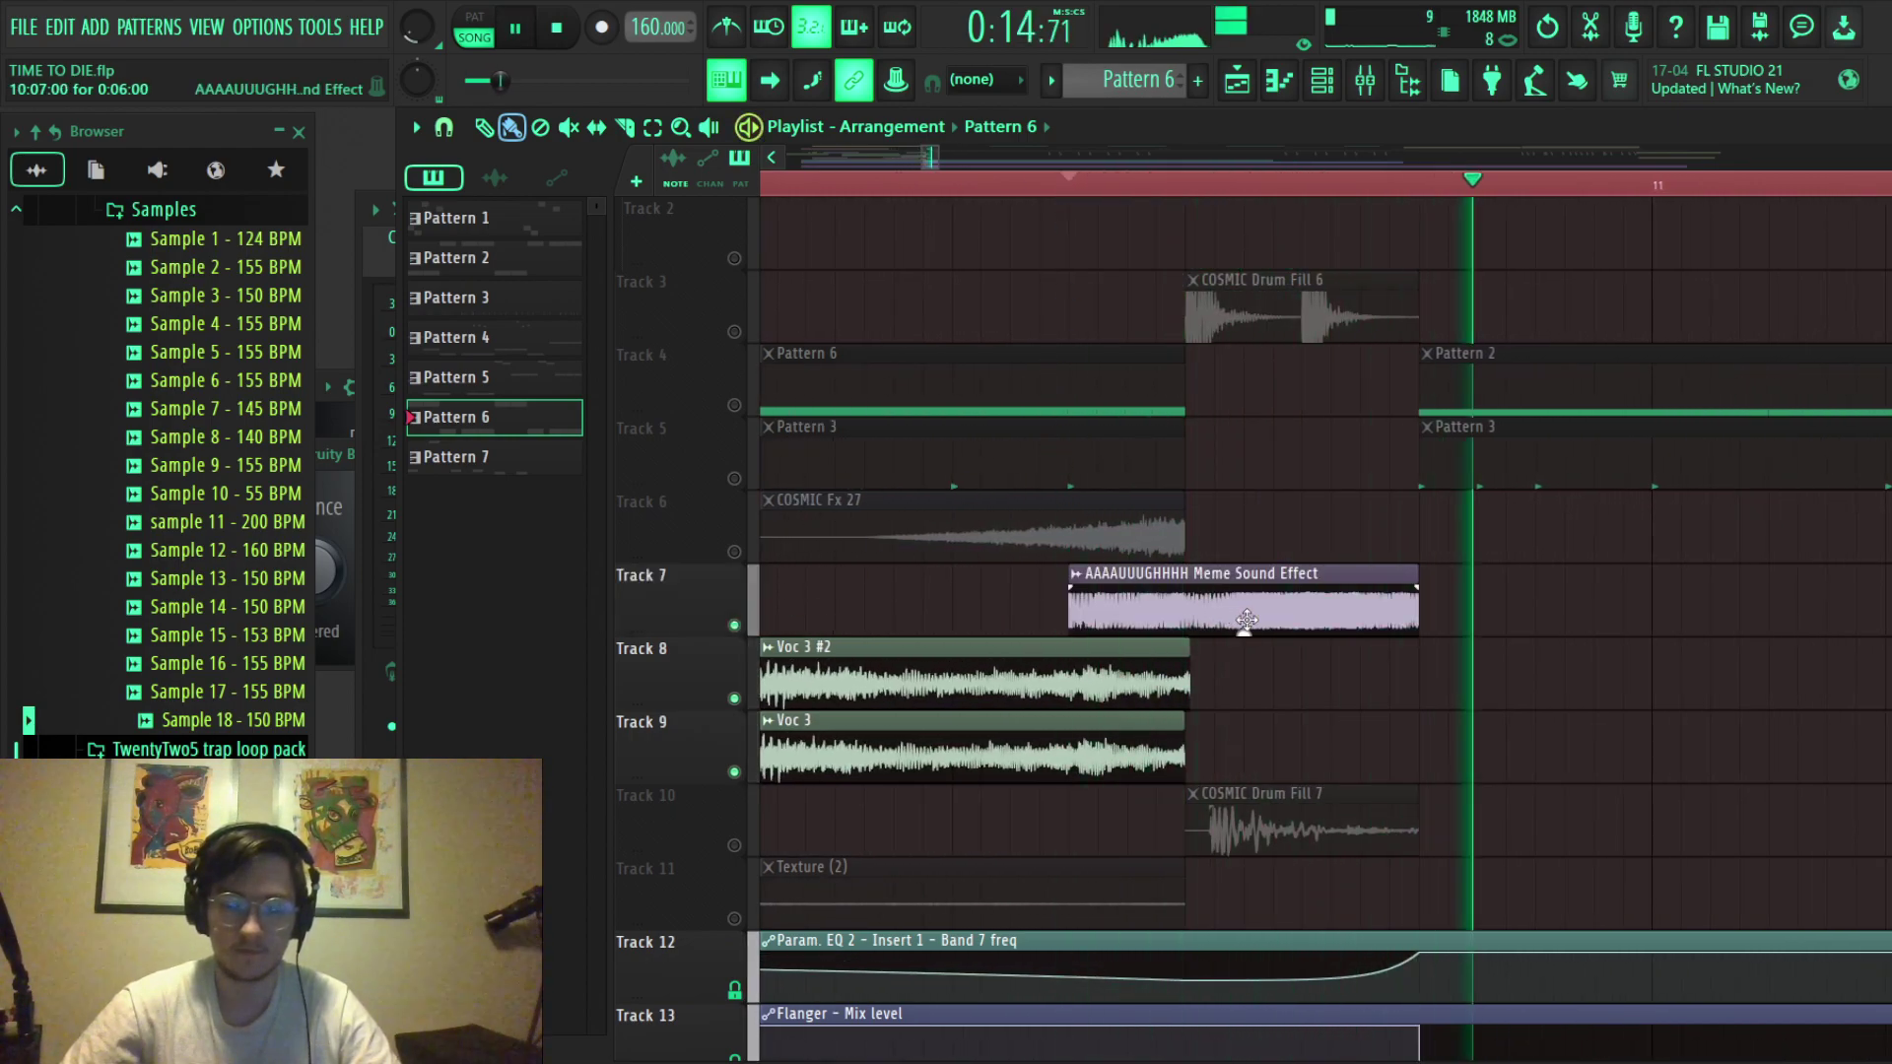
pyautogui.press('space')
# Place a copy of the AAAAUUUGHHHH Meme Sound Effect clip at bar 11 on Track 7.
pyautogui.scroll(-3, 1076, 593)
pyautogui.scroll(-3, 1192, 561)
pyautogui.scroll(3, 1183, 565)
pyautogui.click(1158, 572)
pyautogui.scroll(2, 1418, 611)
pyautogui.click(1418, 611)
pyautogui.scroll(2, 1418, 611)
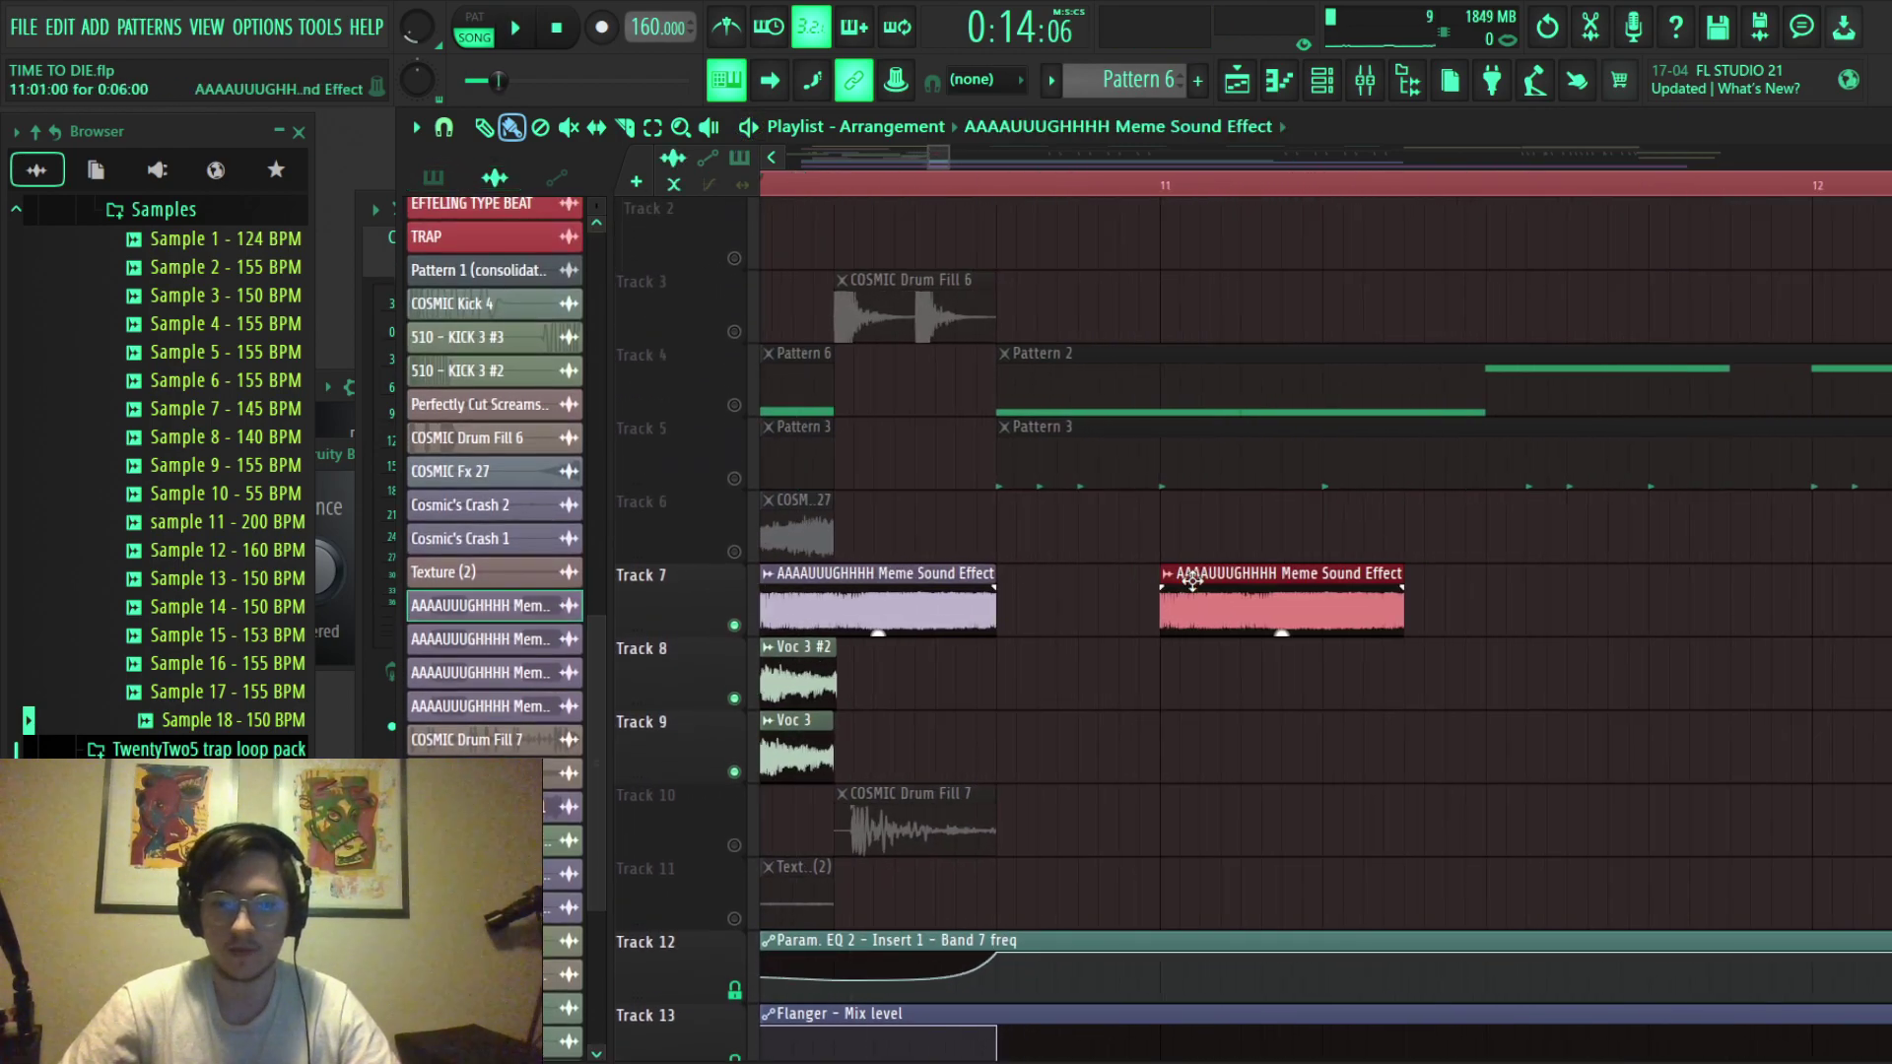
# Make the bar 11 copy a unique sample and reset its time-stretching pitch.
pyautogui.click(1147, 572)
pyautogui.click(1203, 755)
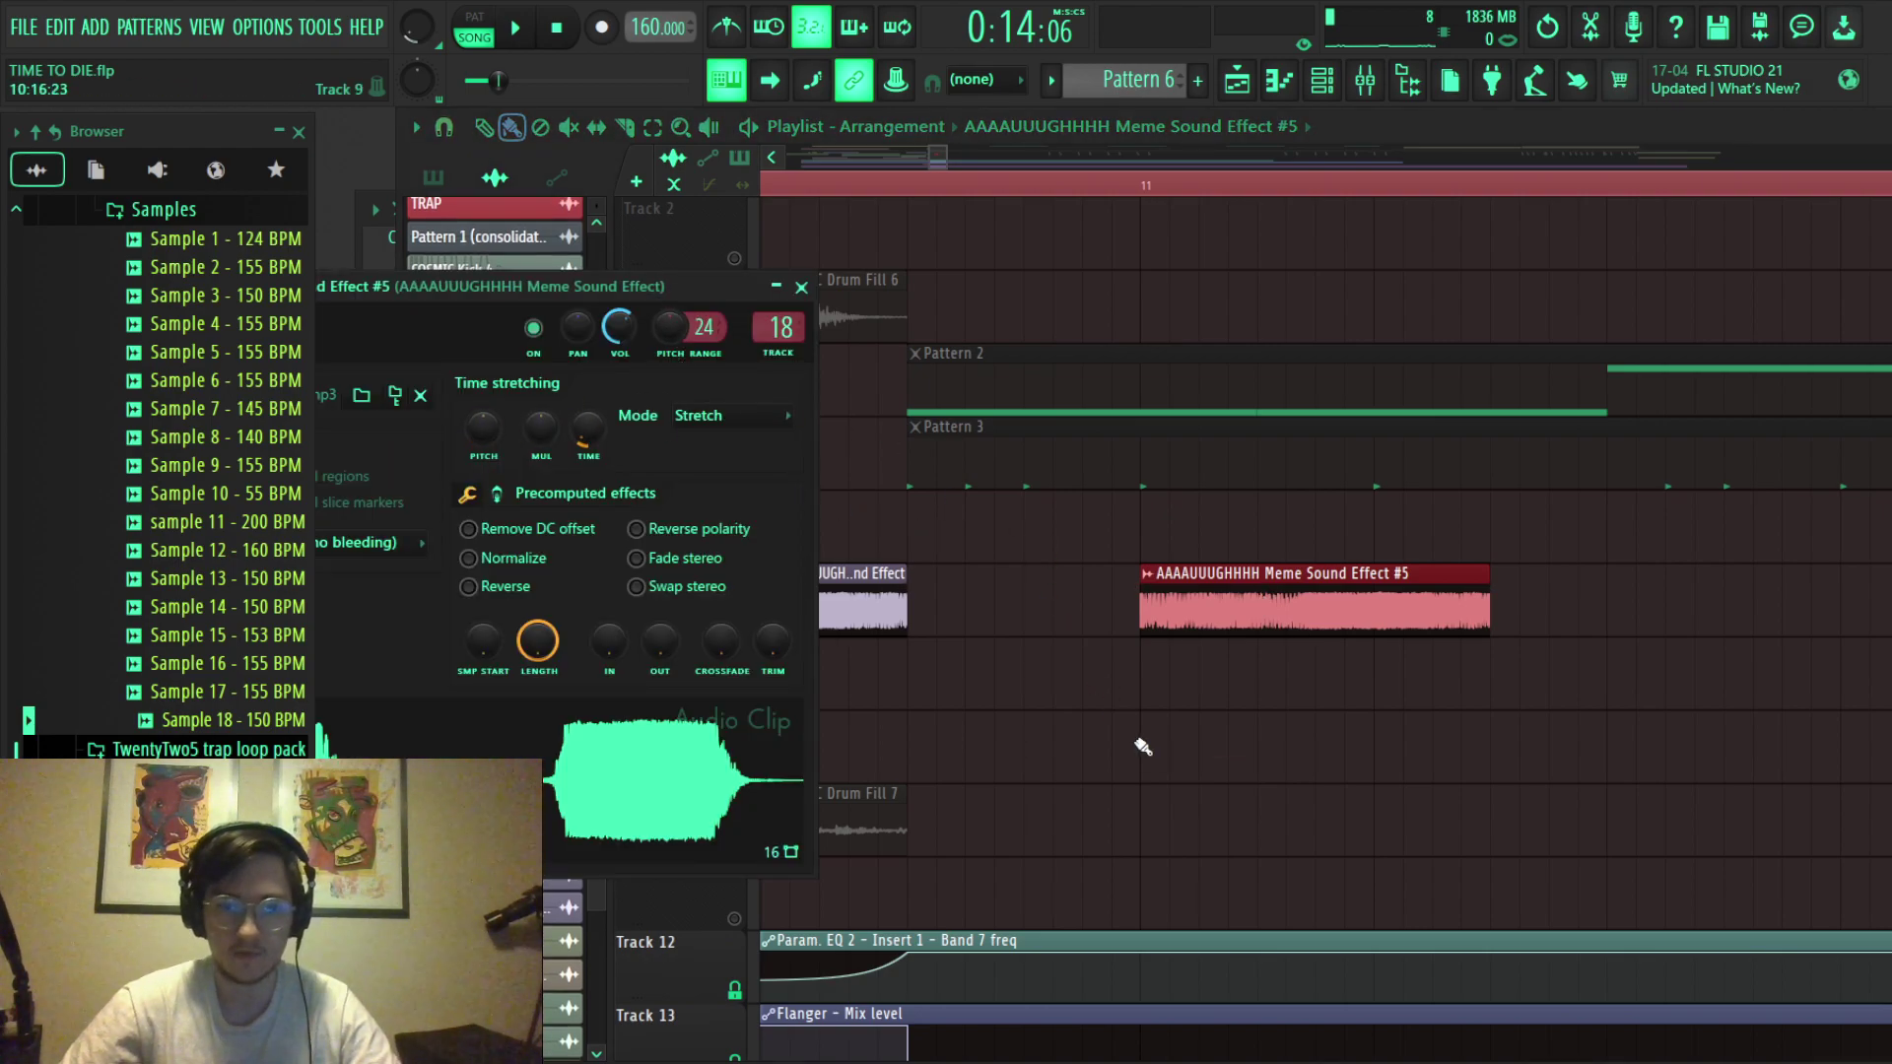
pyautogui.click(867, 431)
pyautogui.scroll(-2, 1086, 202)
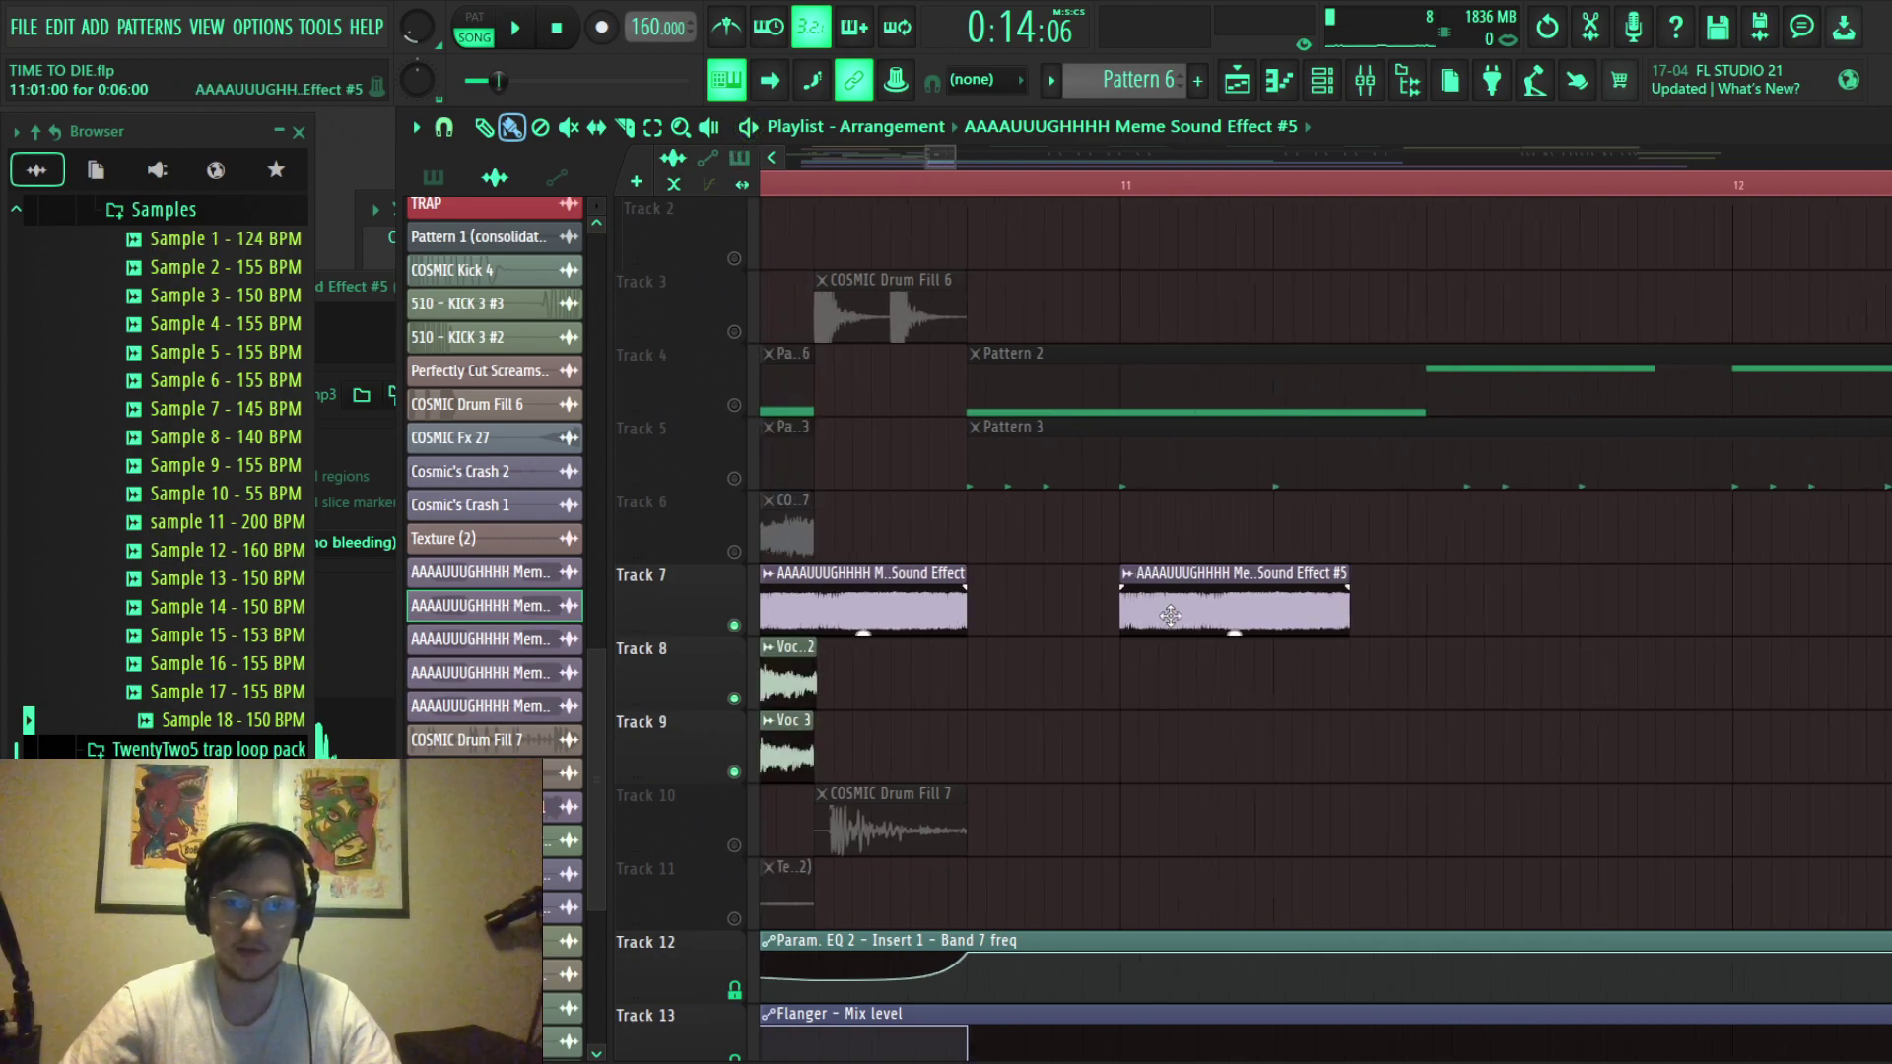
# Lengthen the copied sound effect clip and play it from bar 11.
pyautogui.click(1113, 186)
pyautogui.press('space')
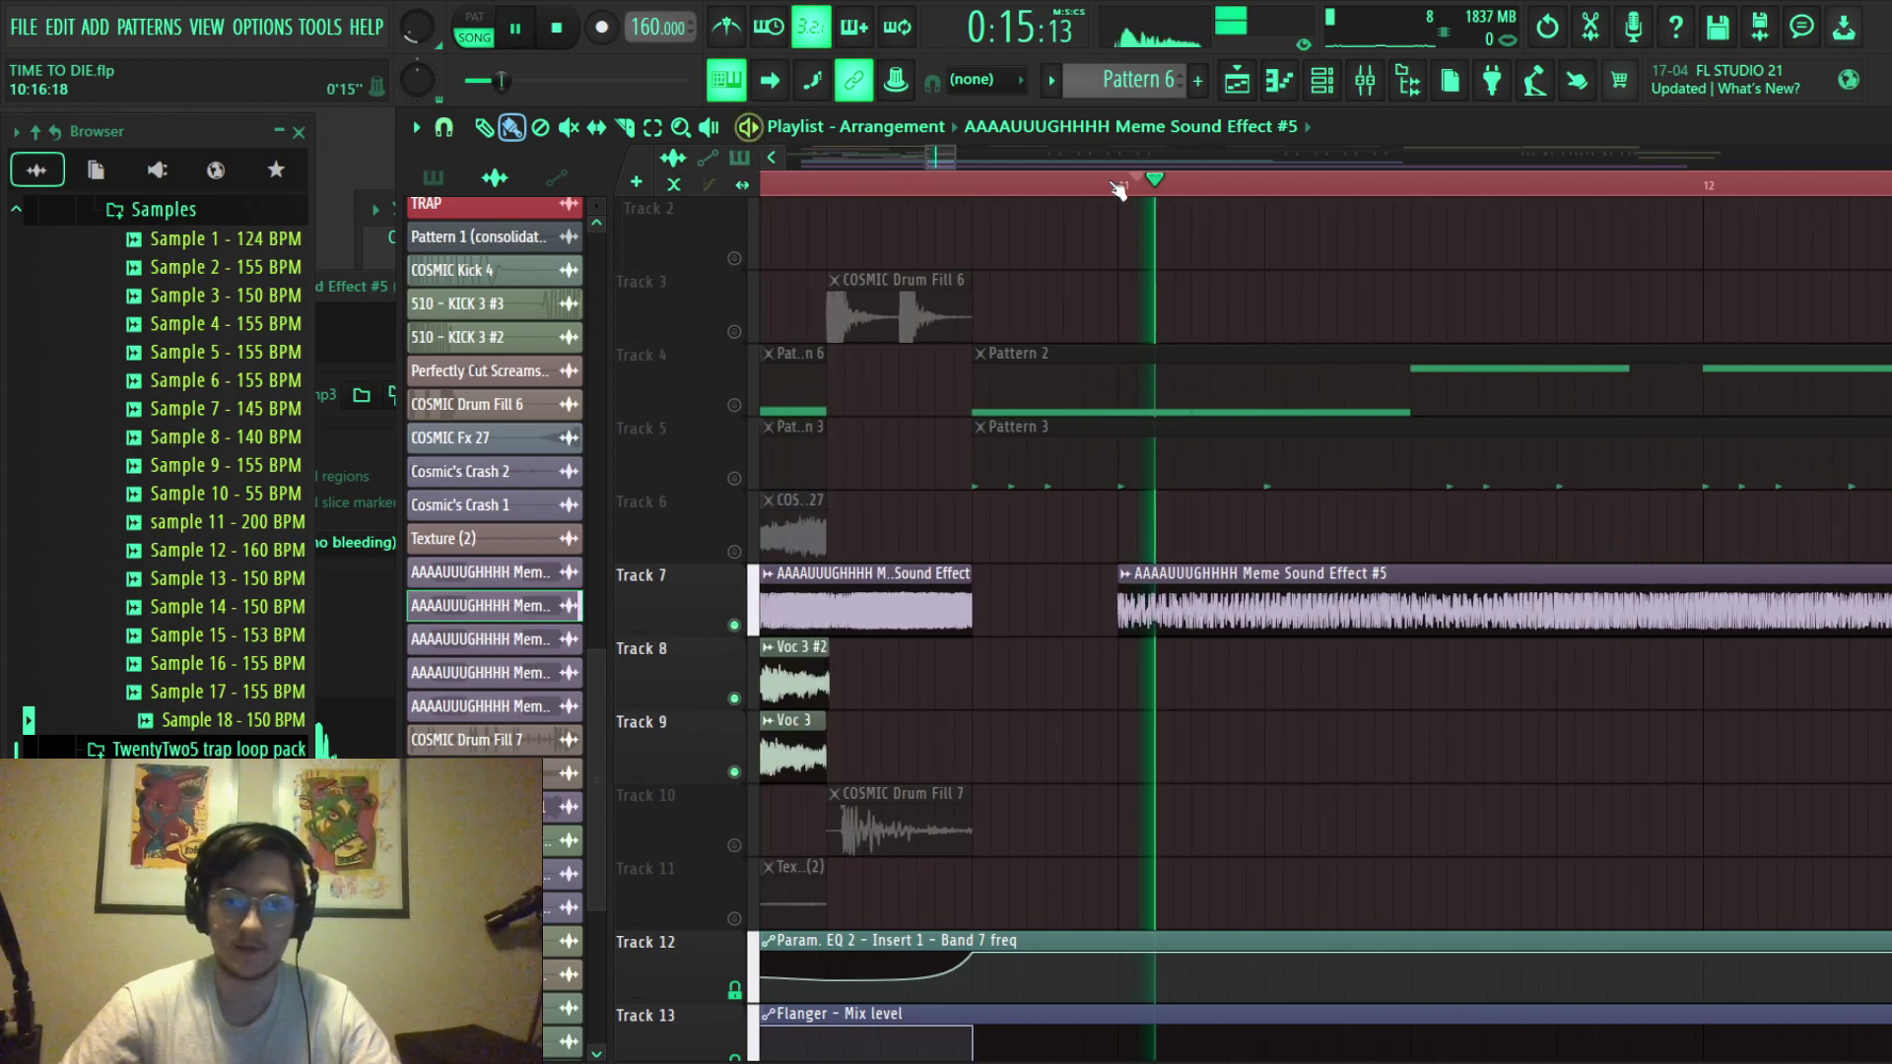
pyautogui.press('space')
# Route the copied sound effect to the empty mixer insert 30 and check the mixer.
pyautogui.doubleClick(1168, 583)
pyautogui.press('F9')
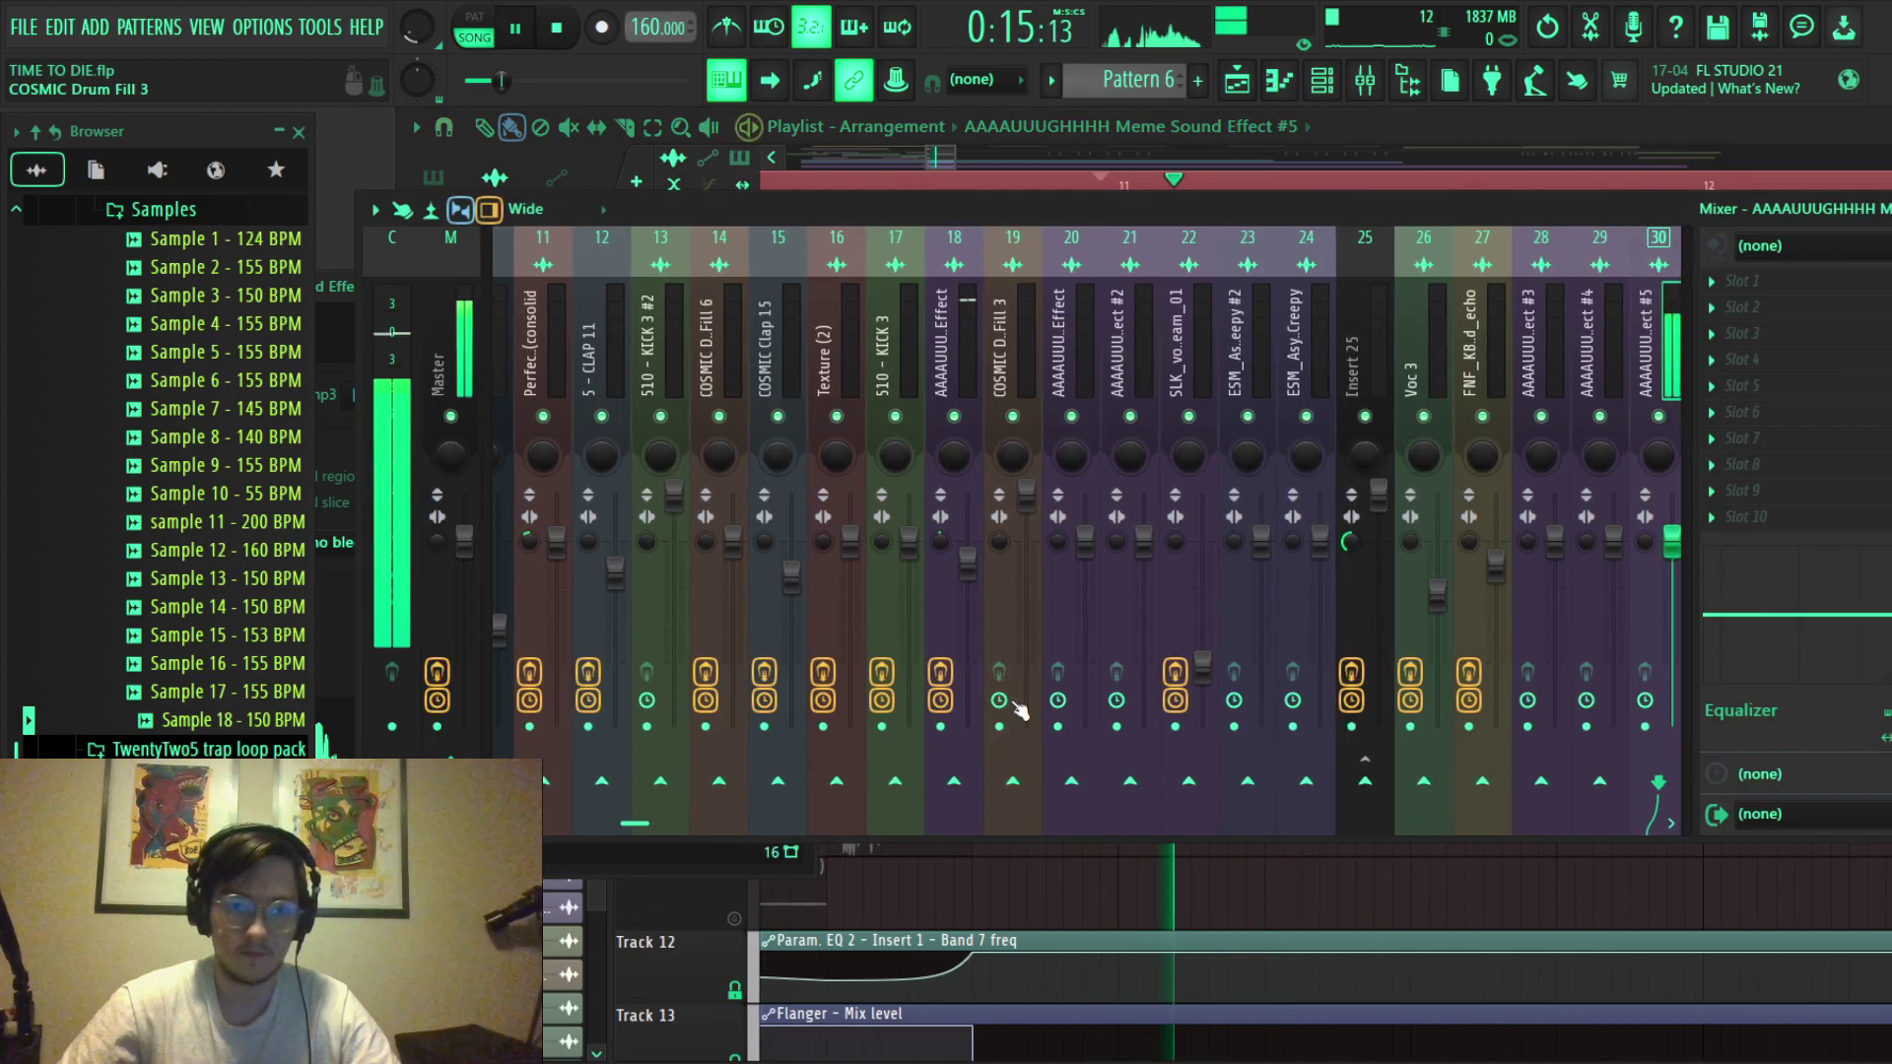
pyautogui.press('F9')
# Play the unprocessed copy from bar 11 and delete it from Track 7.
pyautogui.scroll(-2, 1281, 592)
pyautogui.press('space')
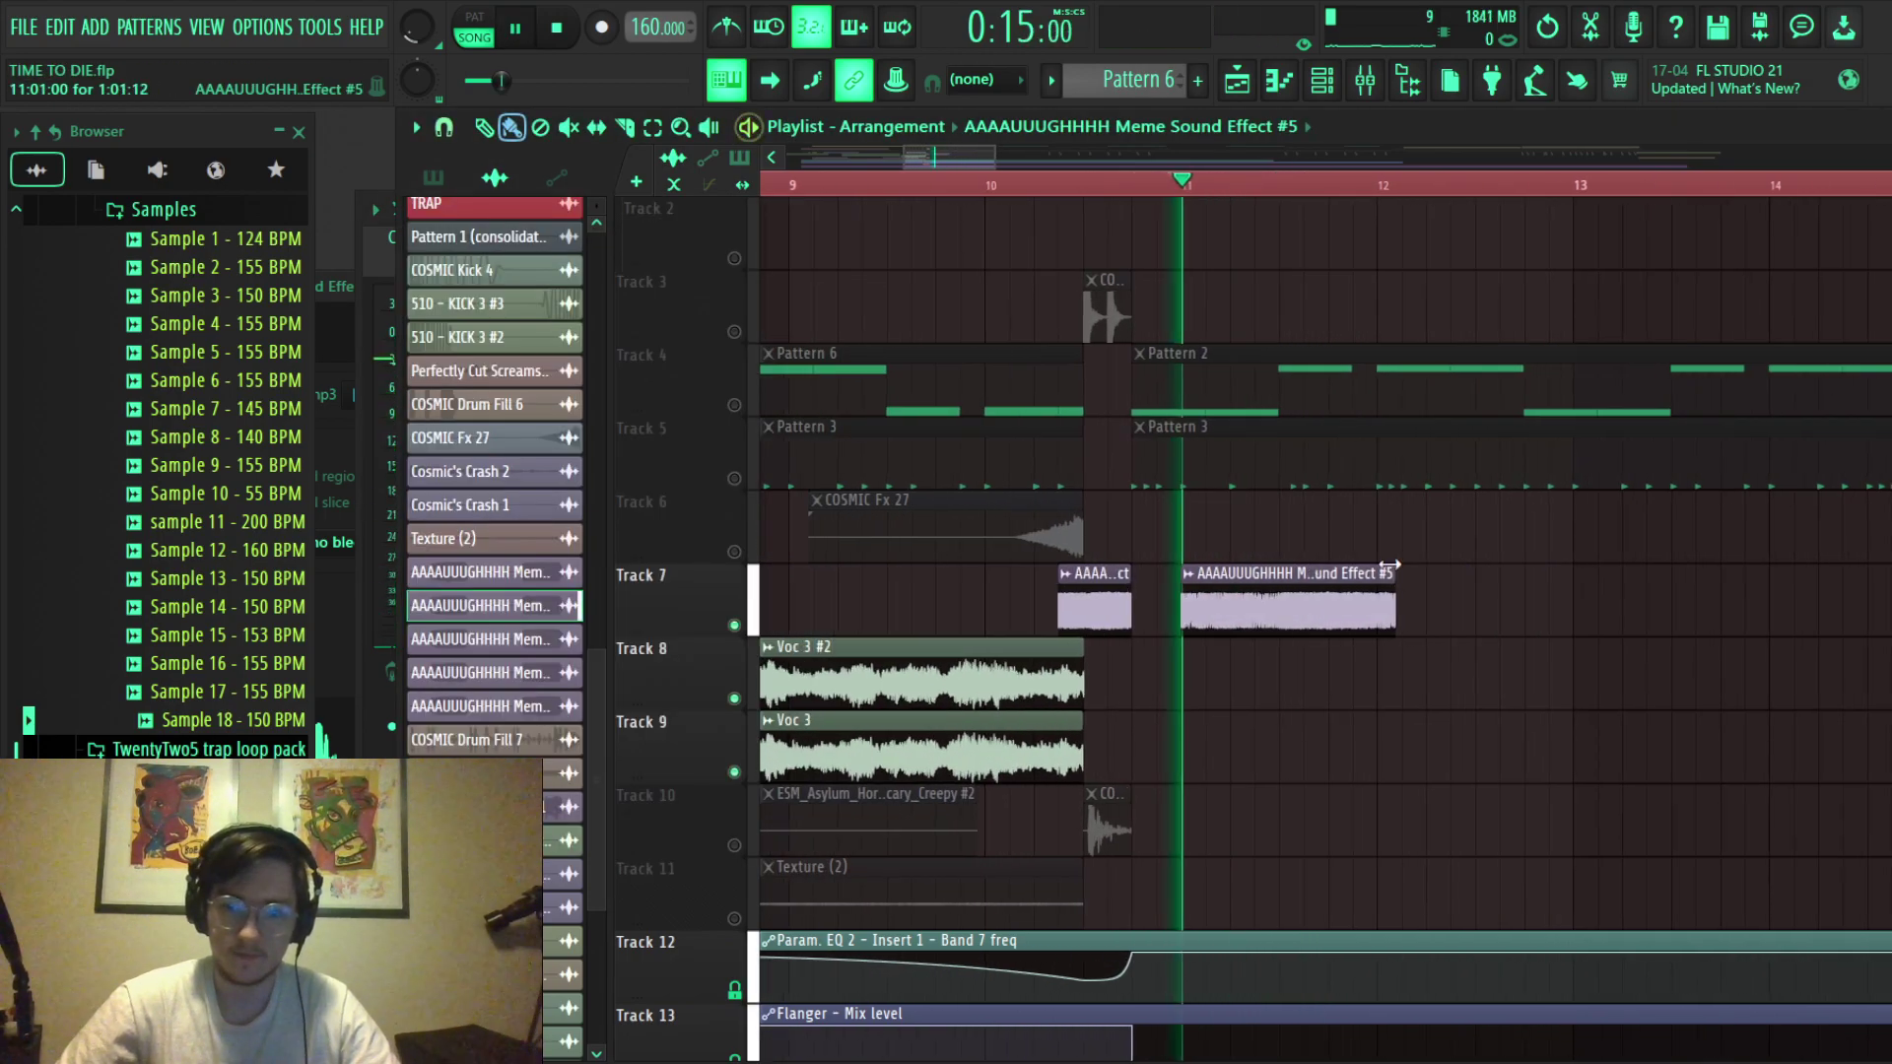
pyautogui.press('space')
pyautogui.rightClick(1317, 602)
# Open the original sound effect clip's channel settings and inspect Fruity Reeverb 2 and Fruity Fast Dist on its mixer insert 18.
pyautogui.scroll(4, 1065, 631)
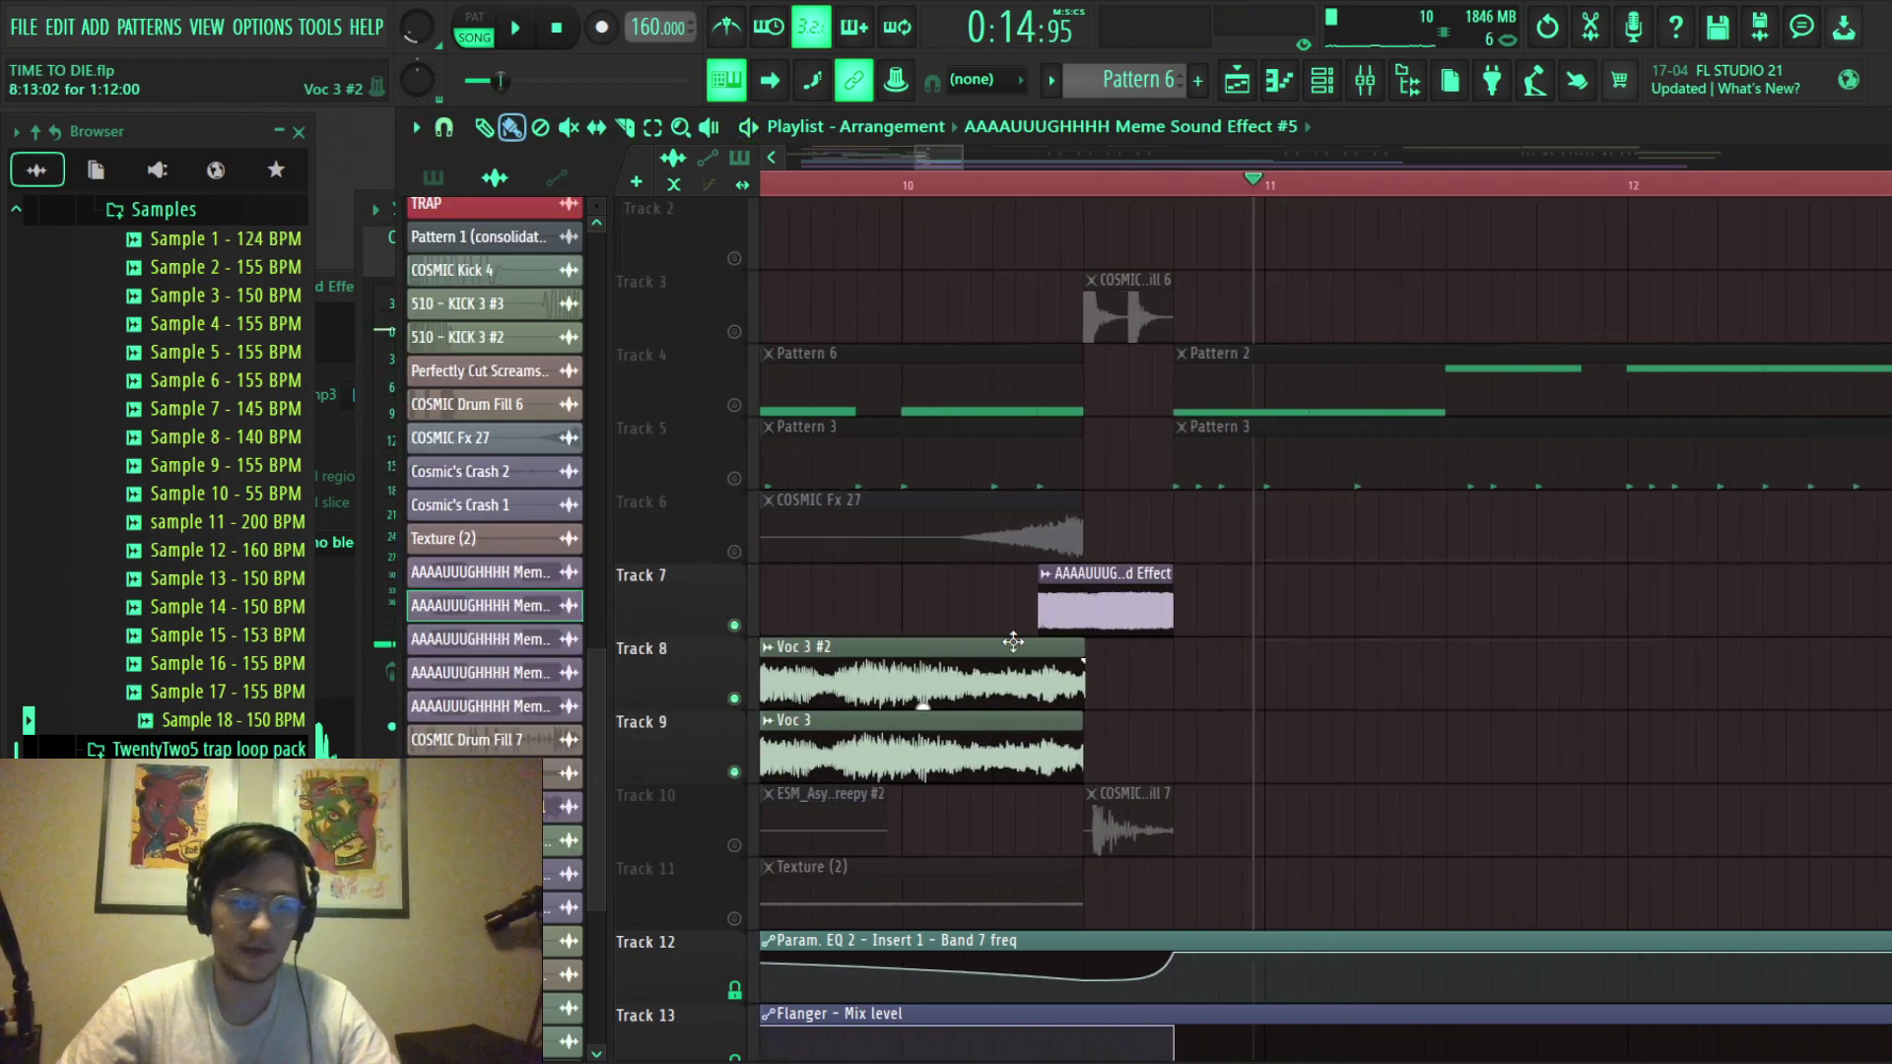
pyautogui.scroll(-3, 988, 666)
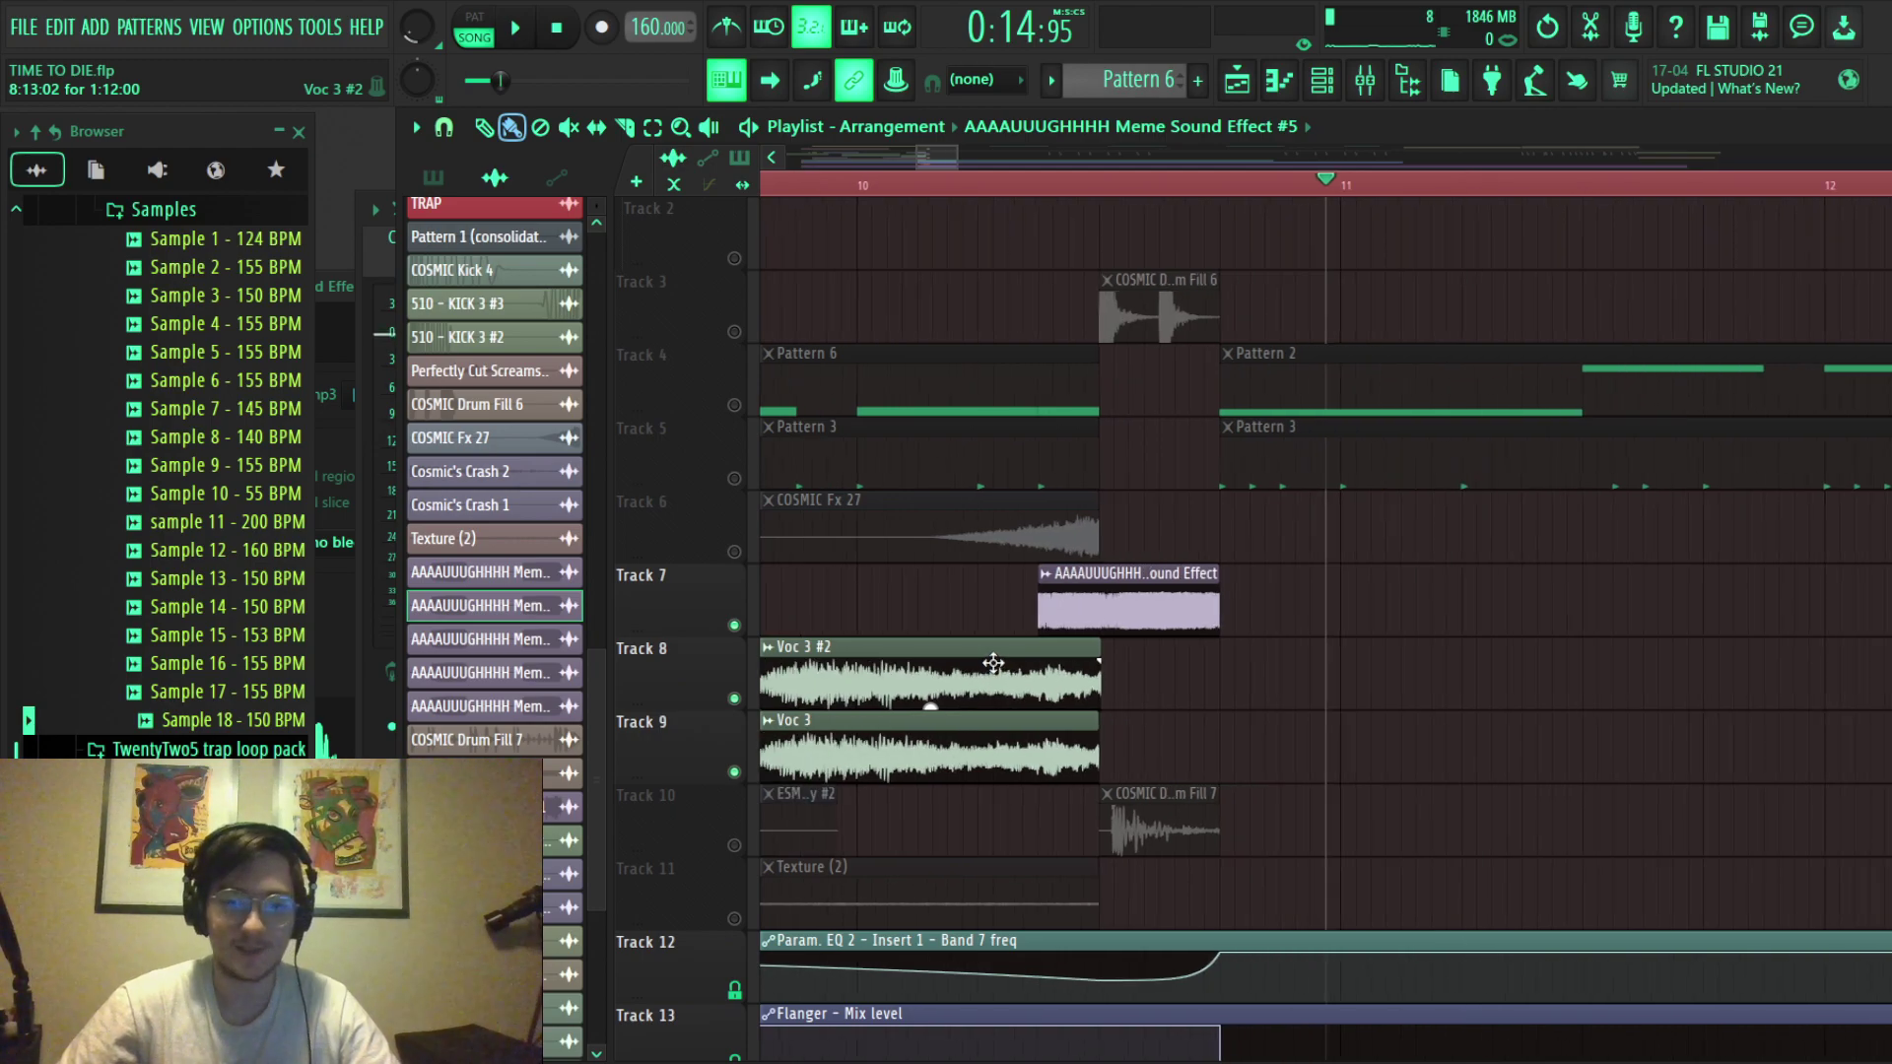
pyautogui.scroll(2, 1143, 749)
pyautogui.scroll(-5, 1142, 741)
pyautogui.scroll(-2, 1142, 741)
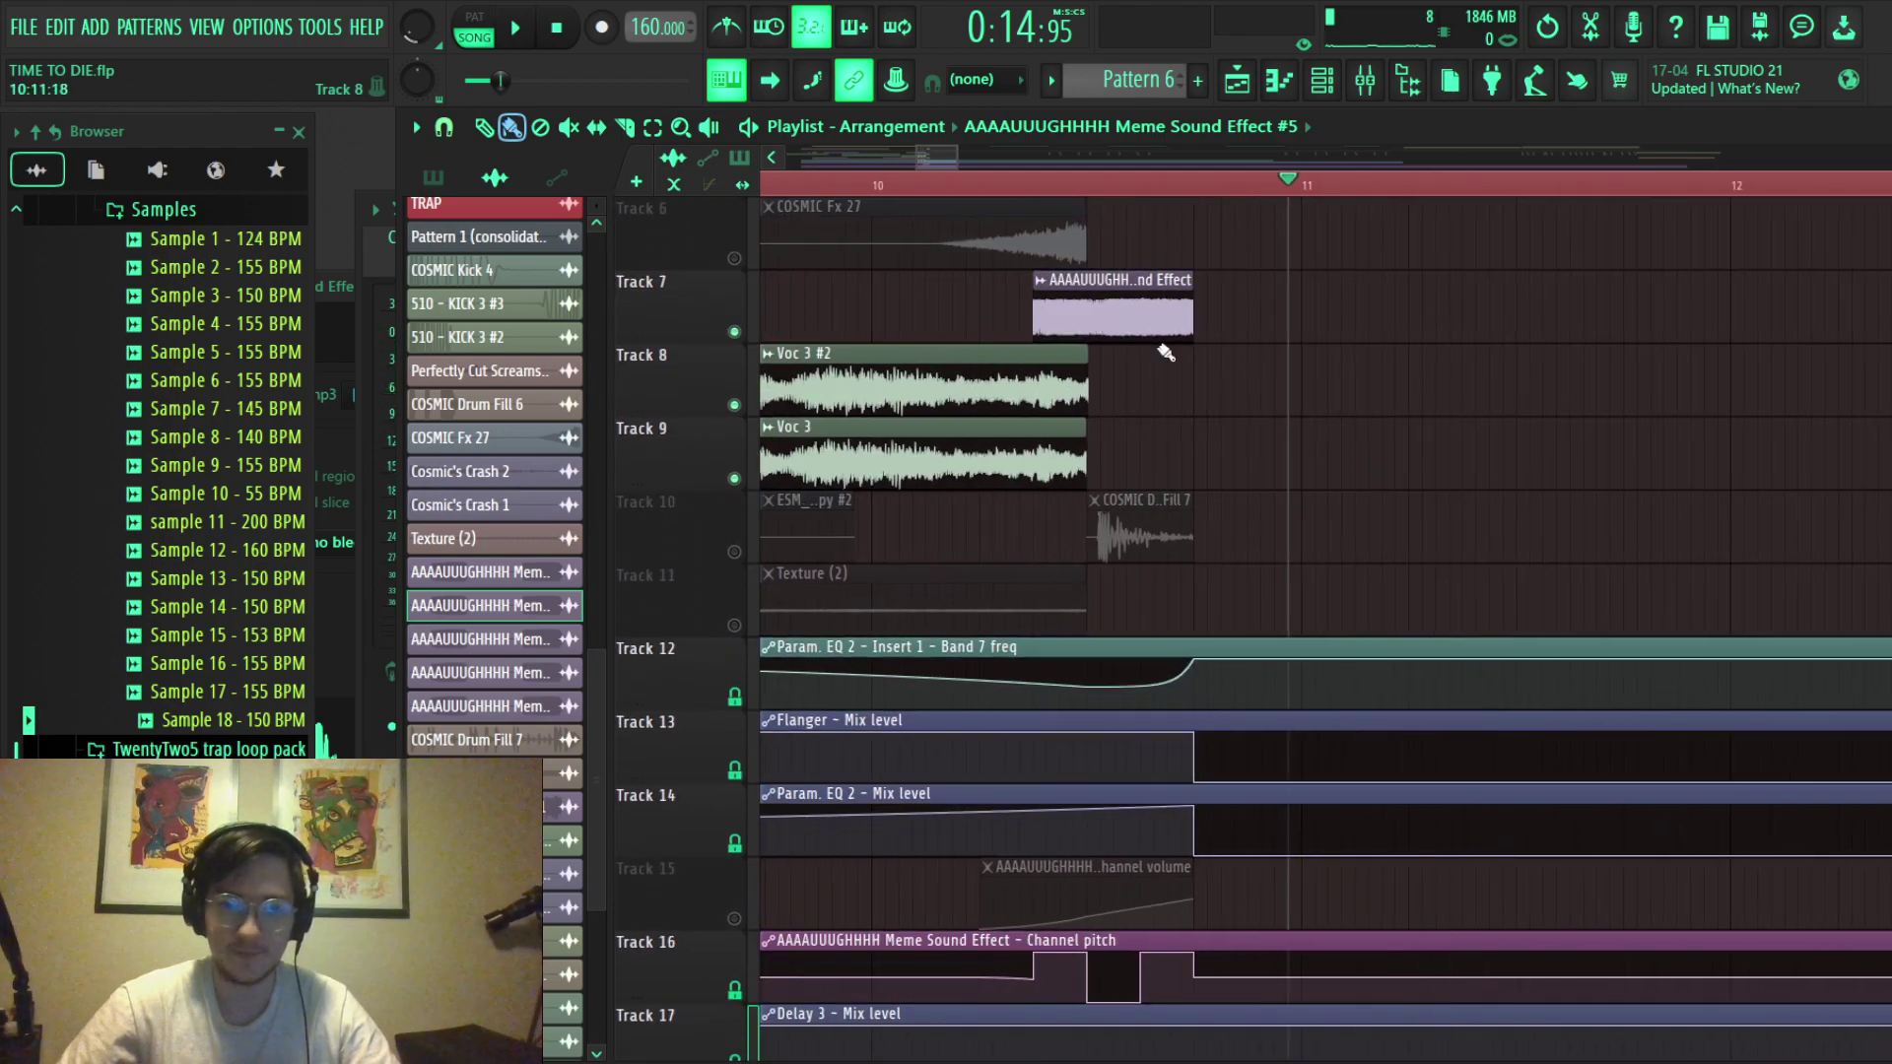
pyautogui.doubleClick(1114, 311)
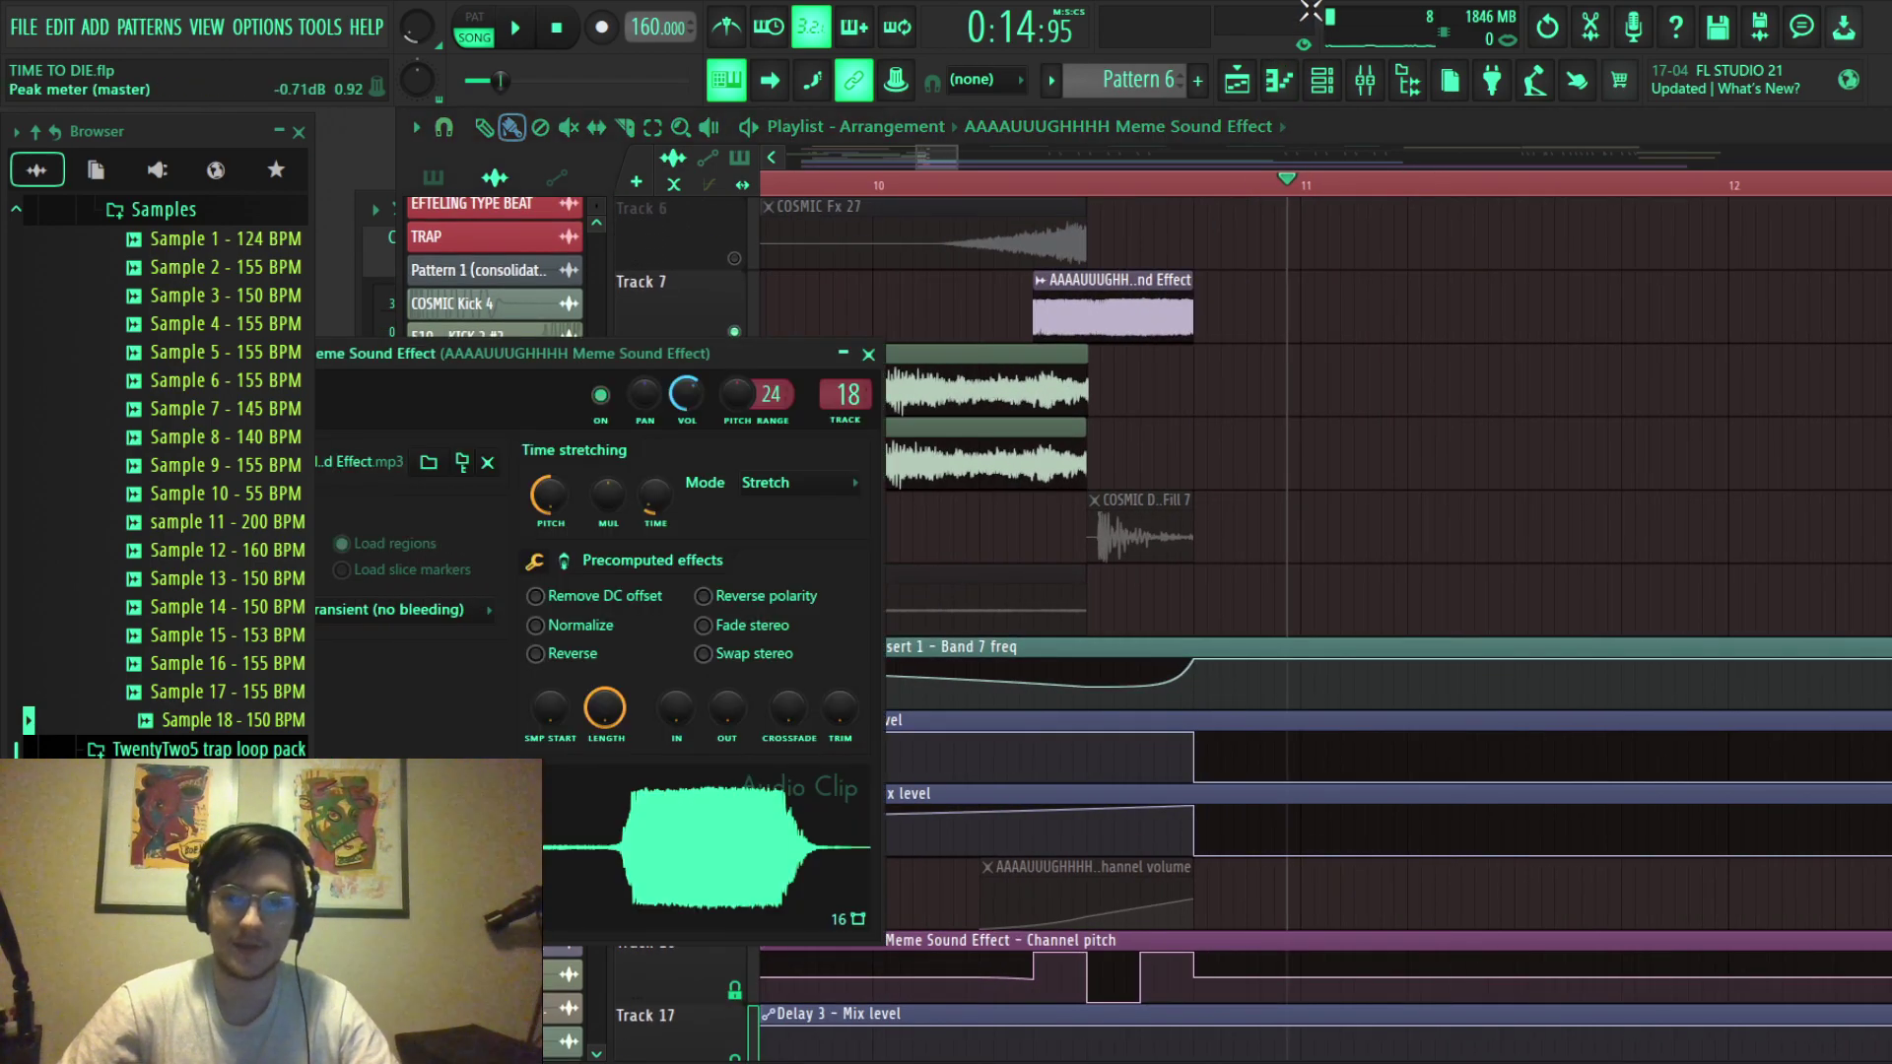
pyautogui.click(1364, 80)
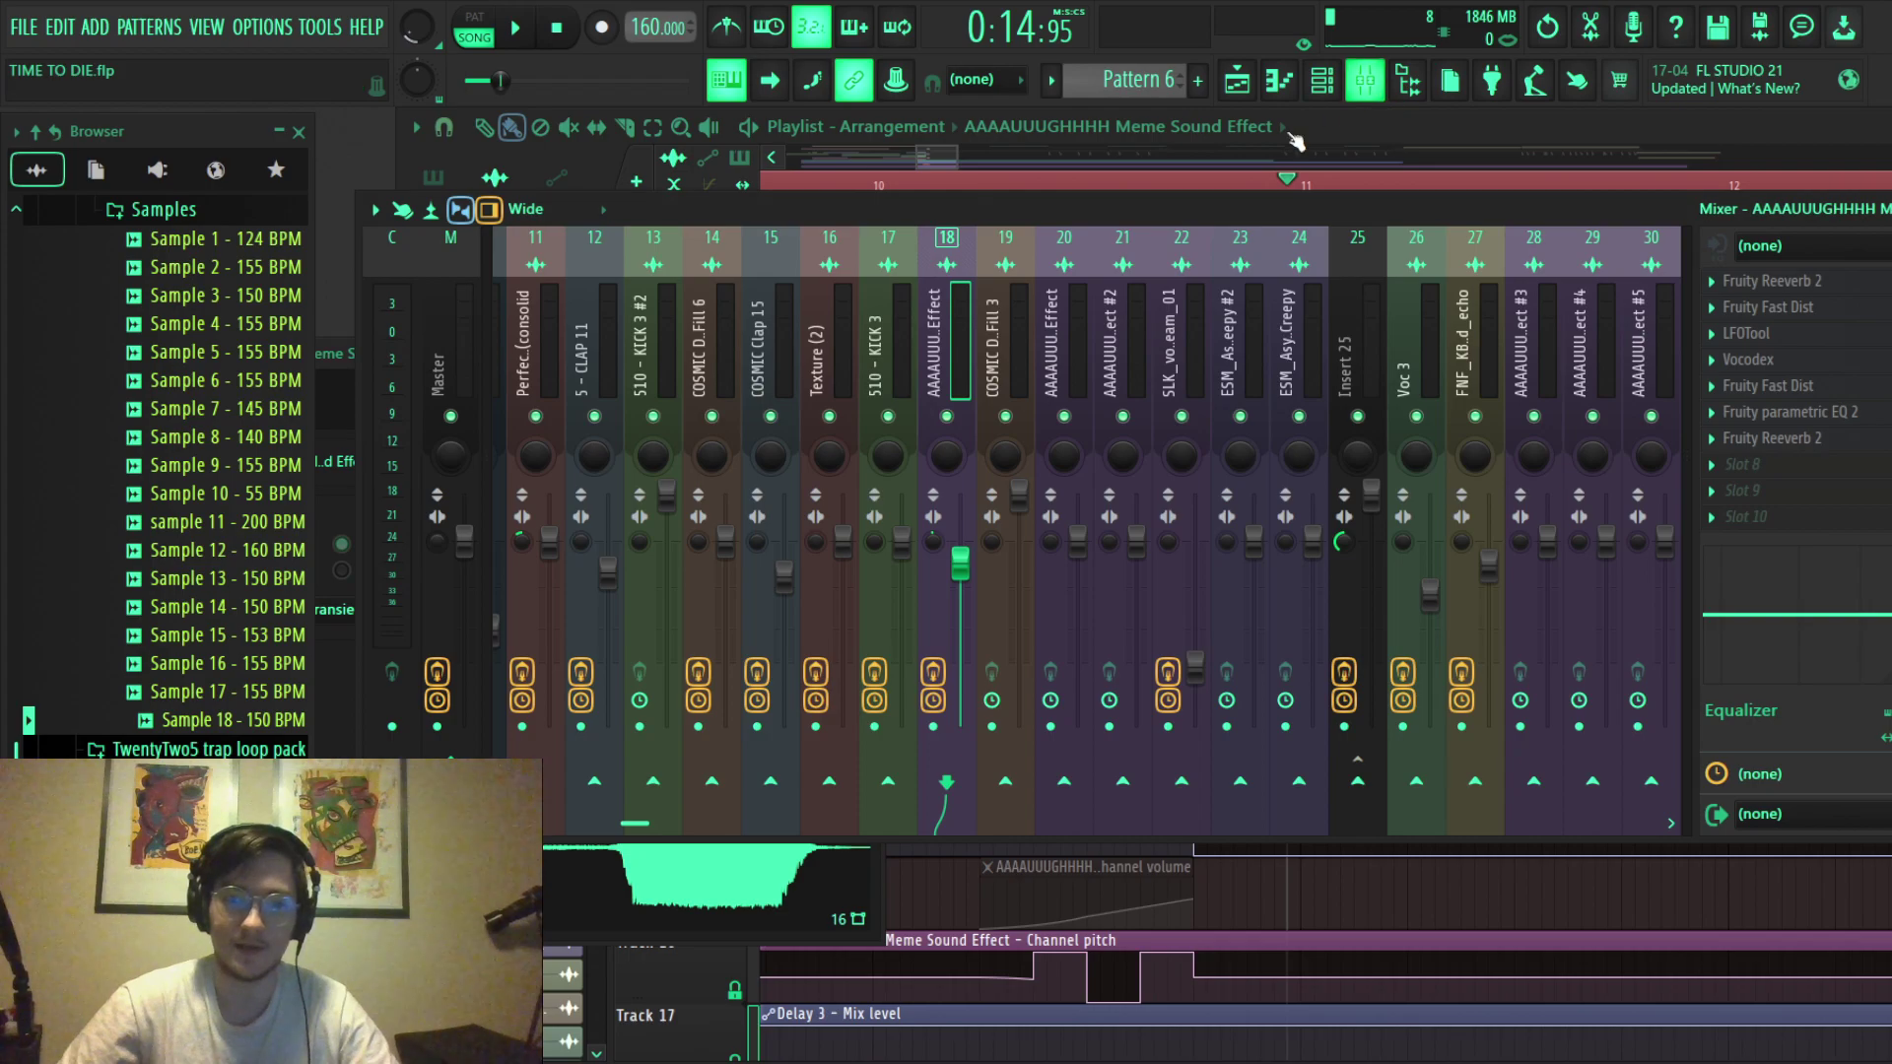
pyautogui.click(1774, 282)
pyautogui.click(1774, 309)
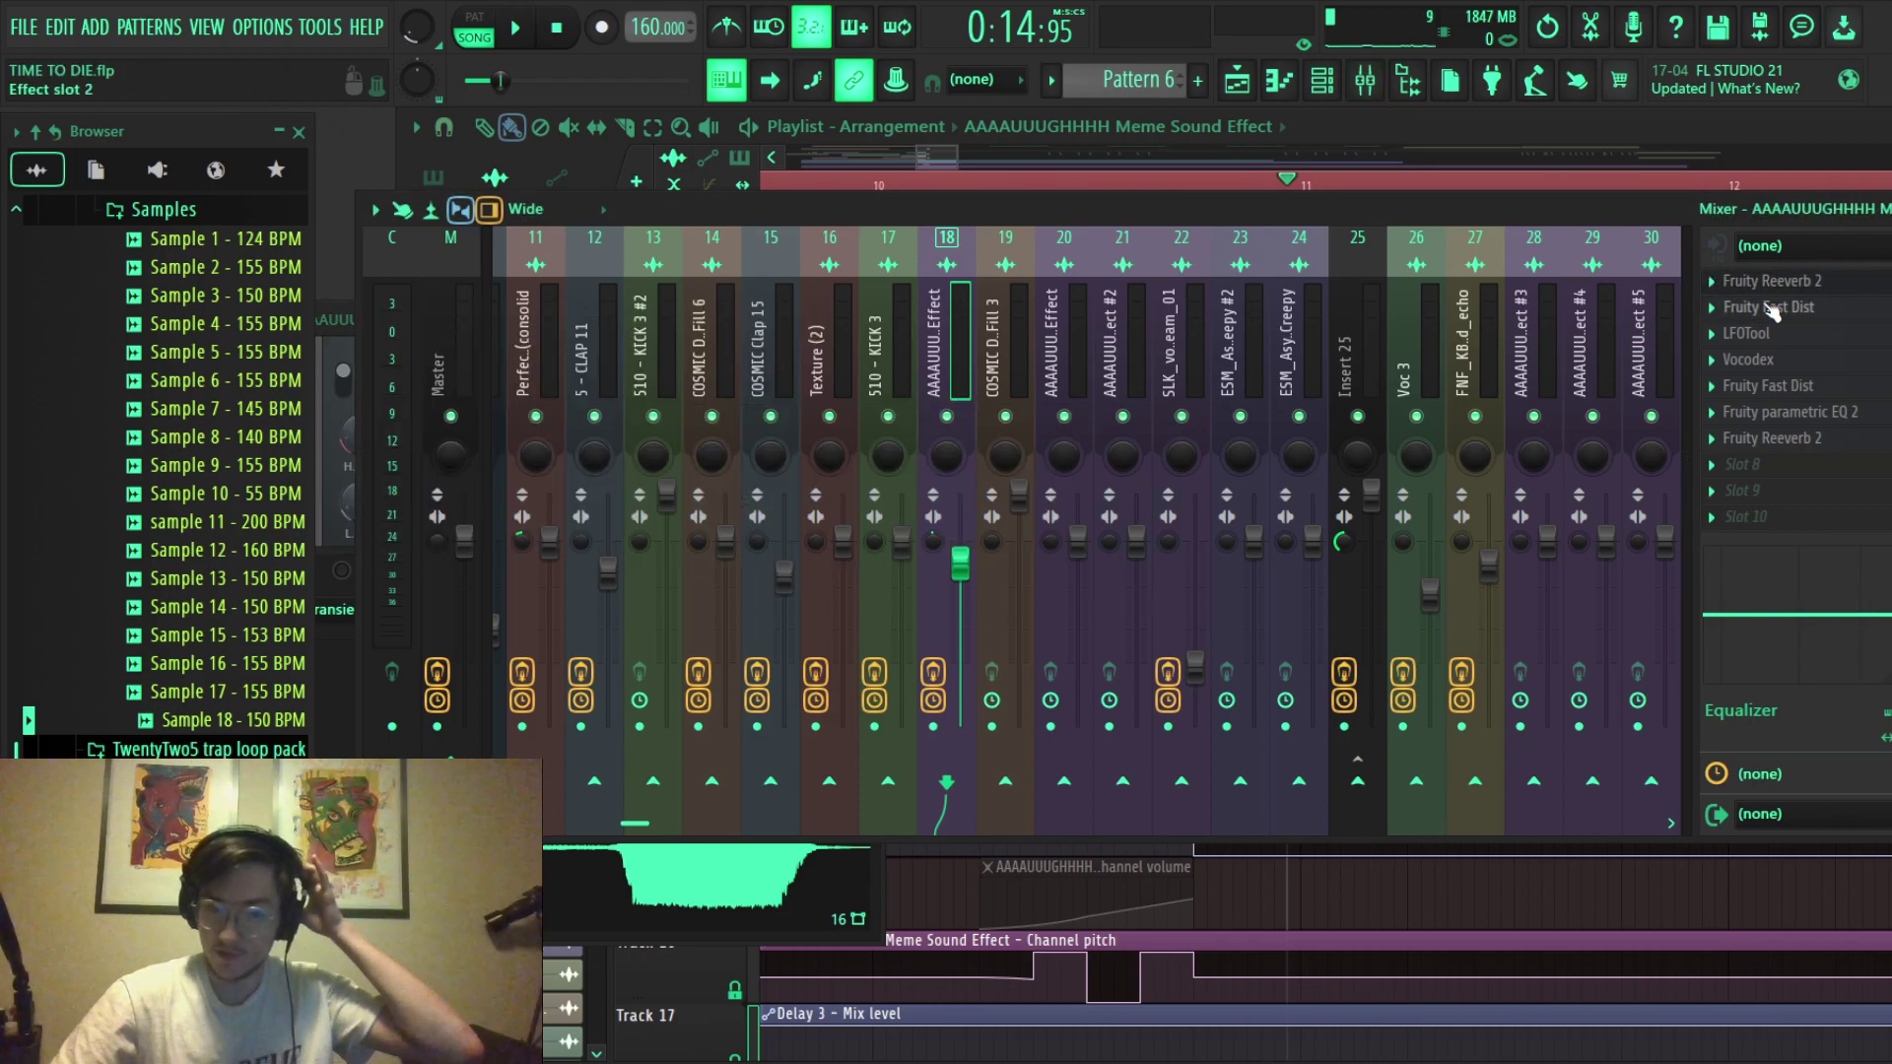
# Inspect the sound effect's LFOTool volume shape, play the clip on Track 7, and return to its mixer insert.
pyautogui.click(1772, 335)
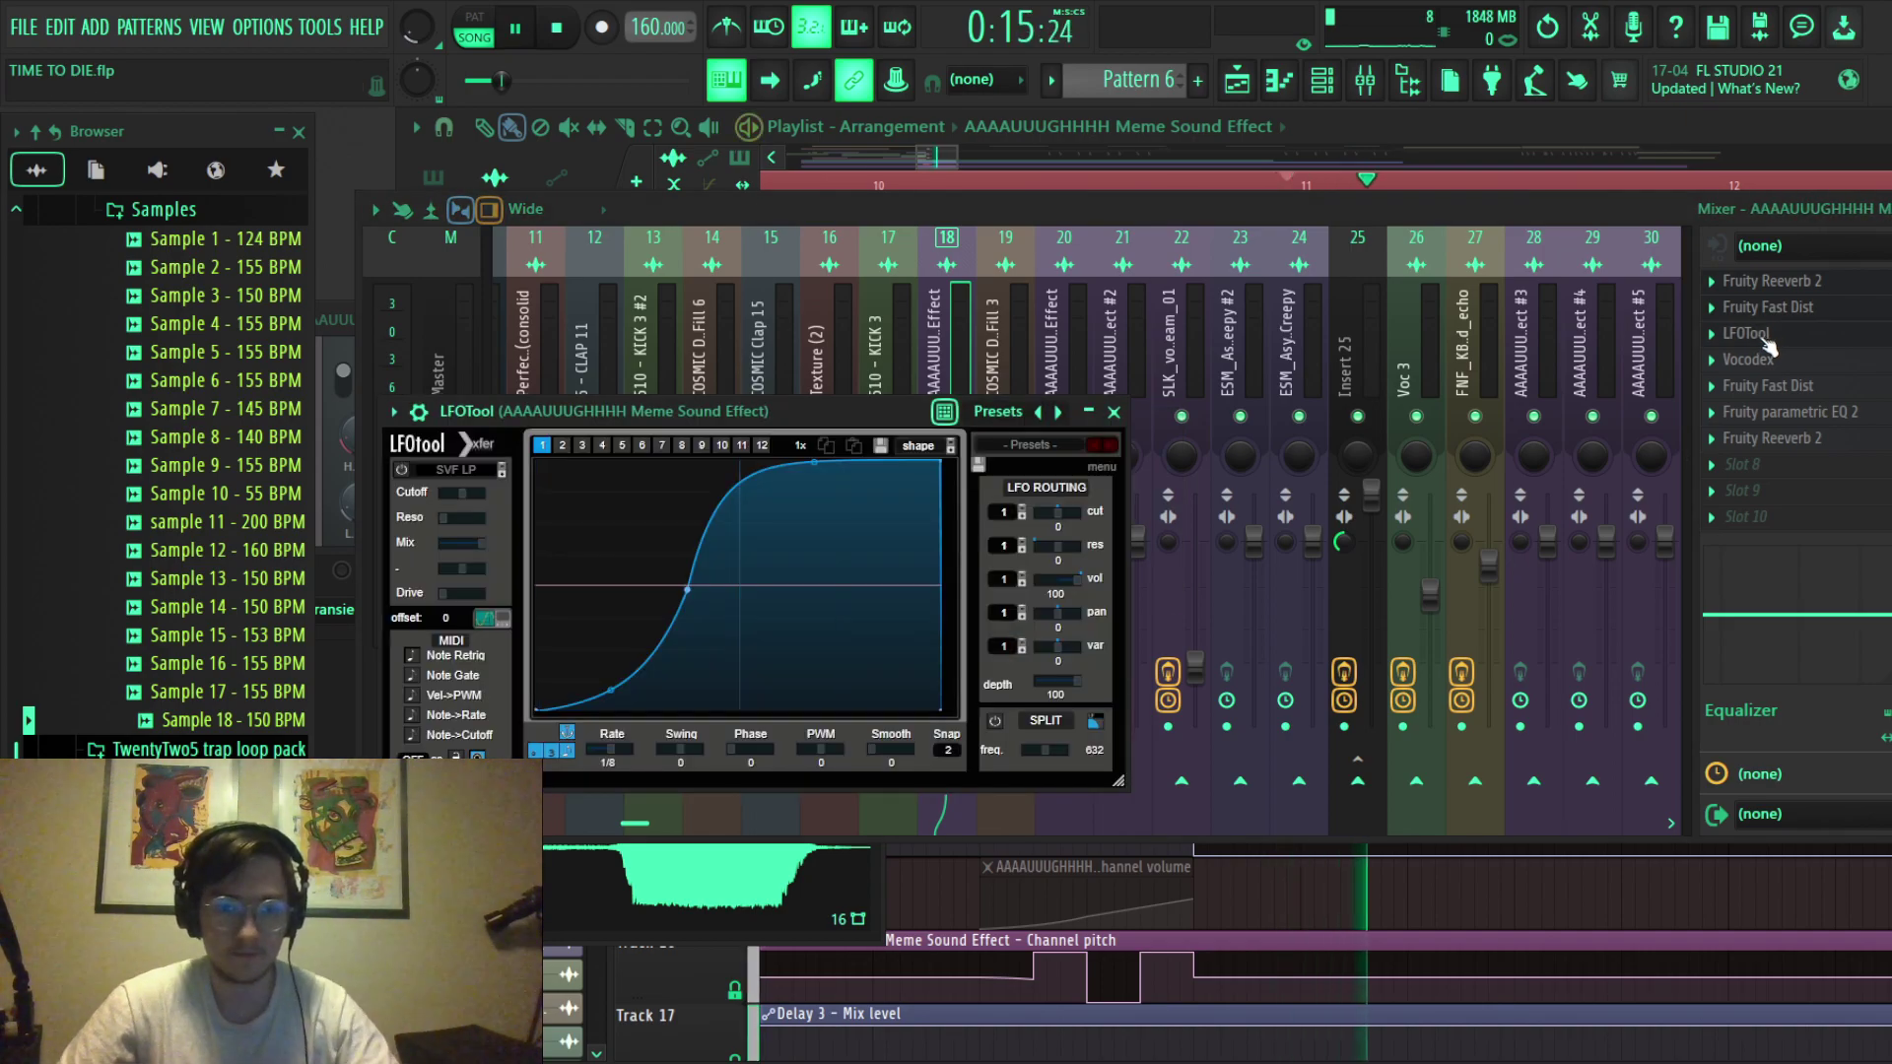
pyautogui.click(1335, 926)
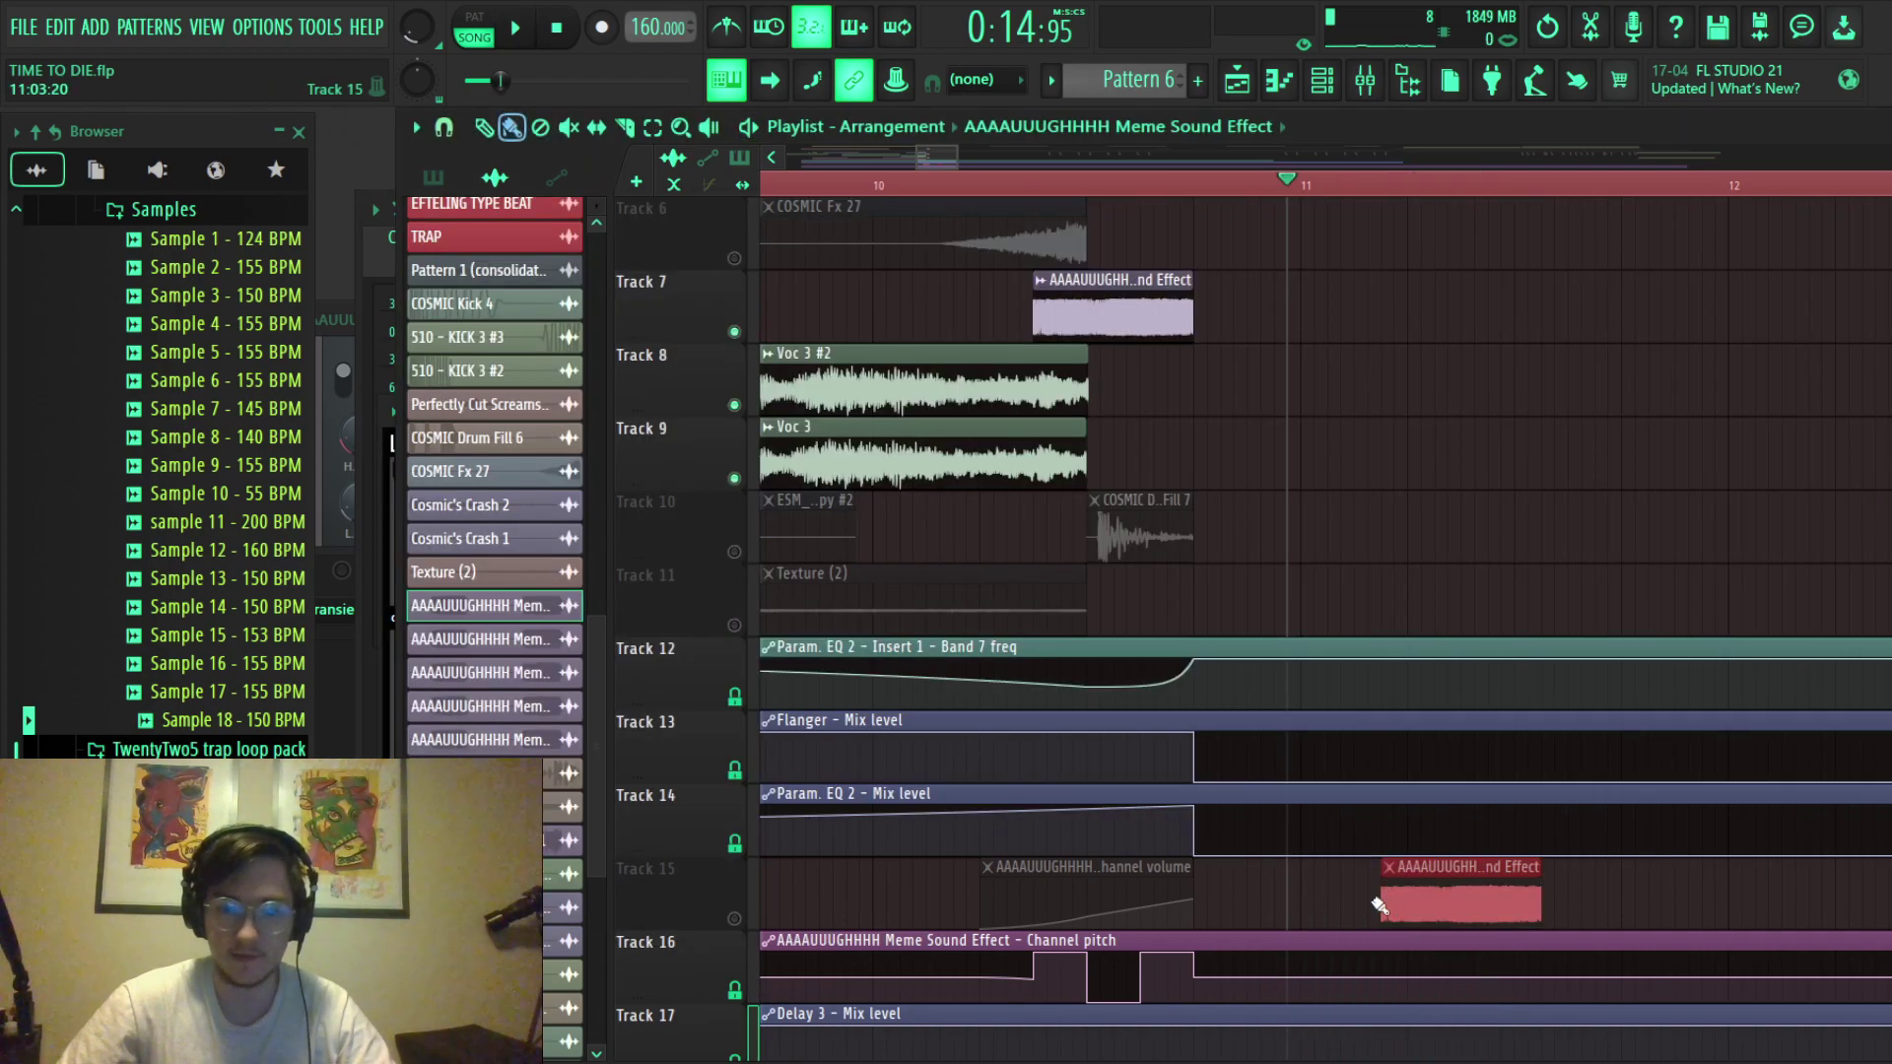
pyautogui.scroll(2, 1340, 555)
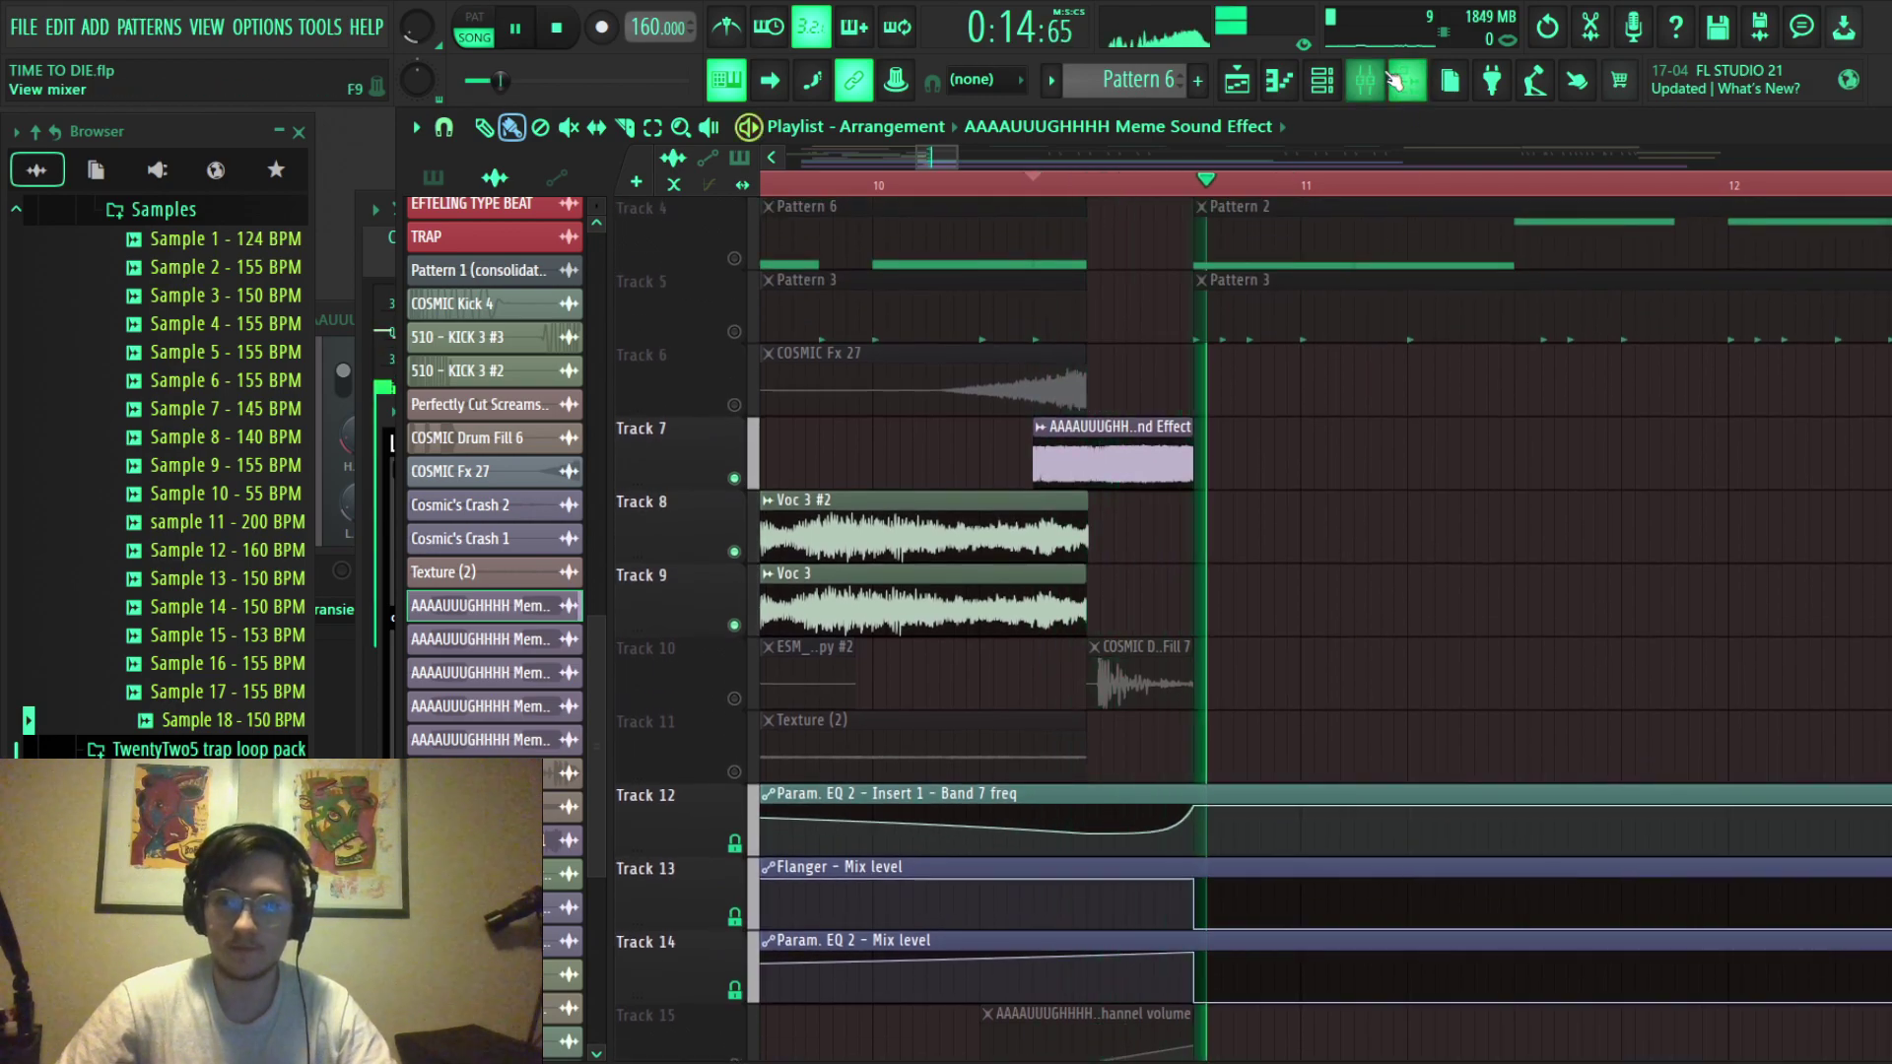
pyautogui.click(1364, 81)
pyautogui.press('space')
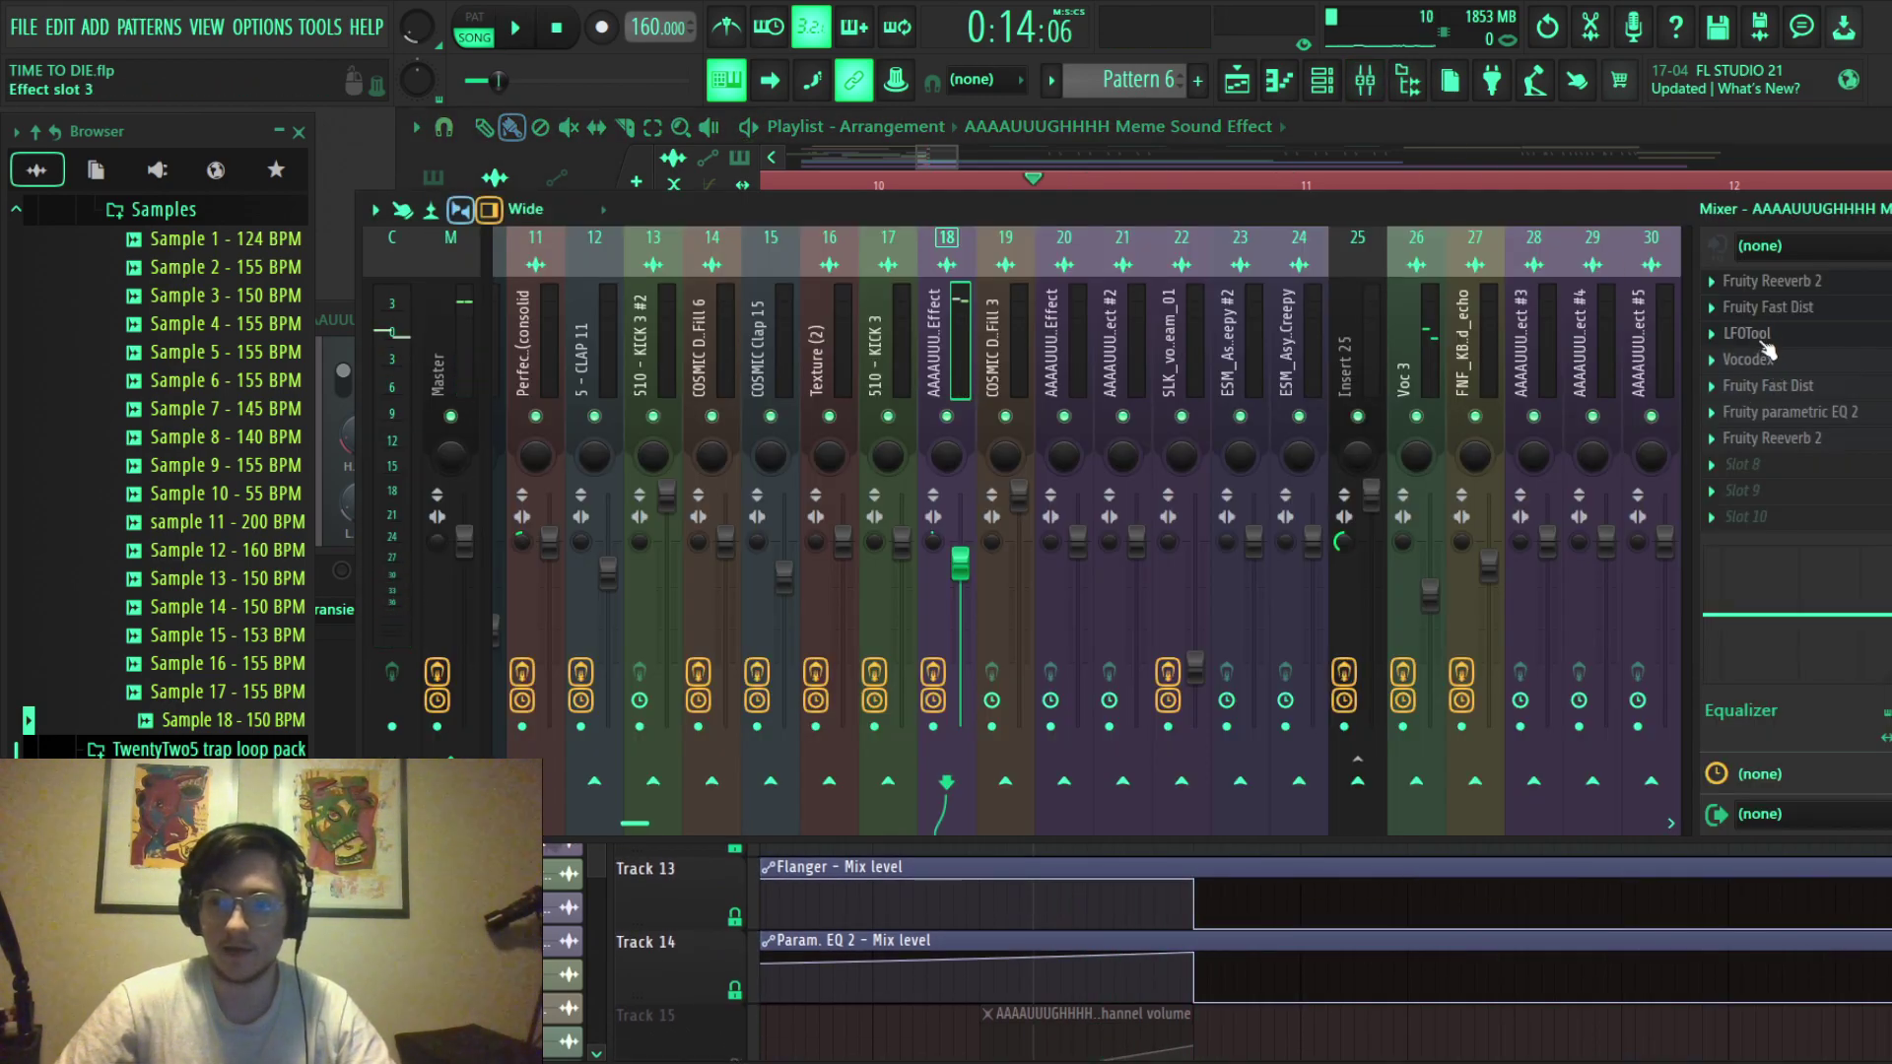
# Inspect the Vocodex settings on the sound effect's insert while playing the clip.
pyautogui.click(1764, 360)
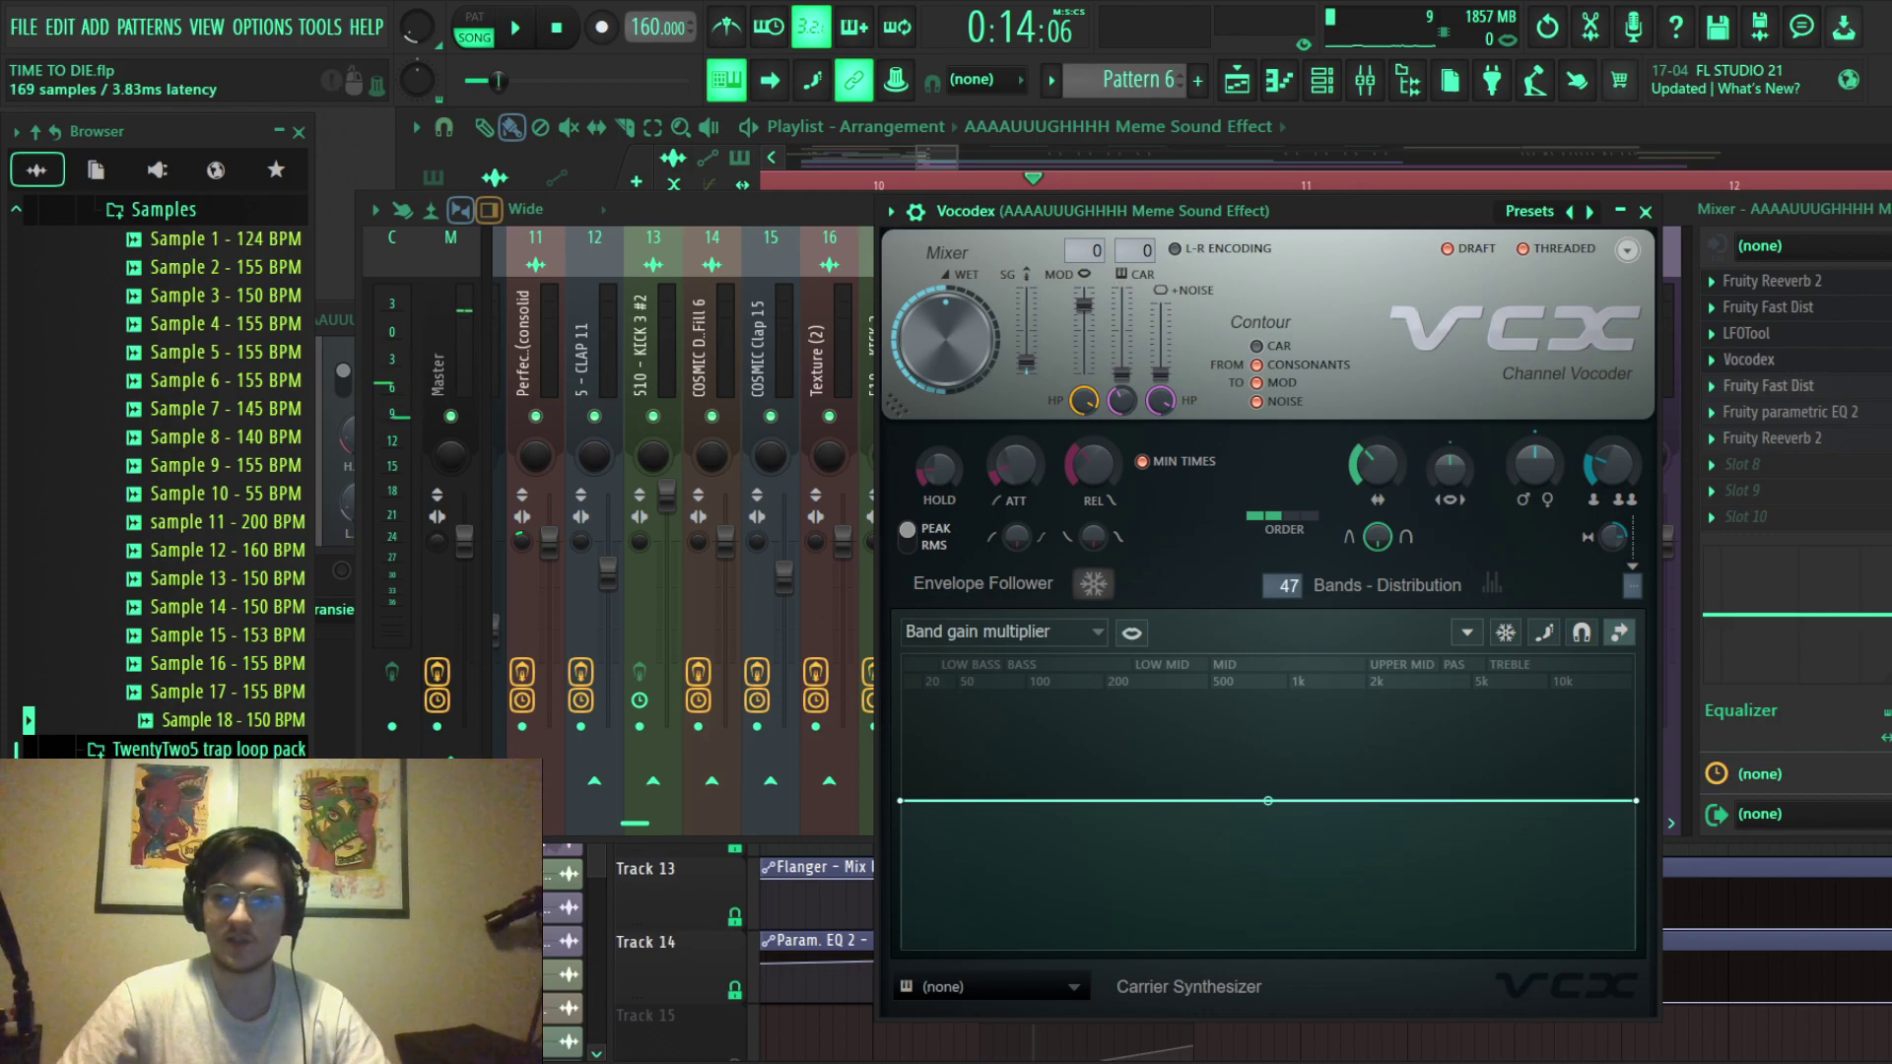
pyautogui.press('space')
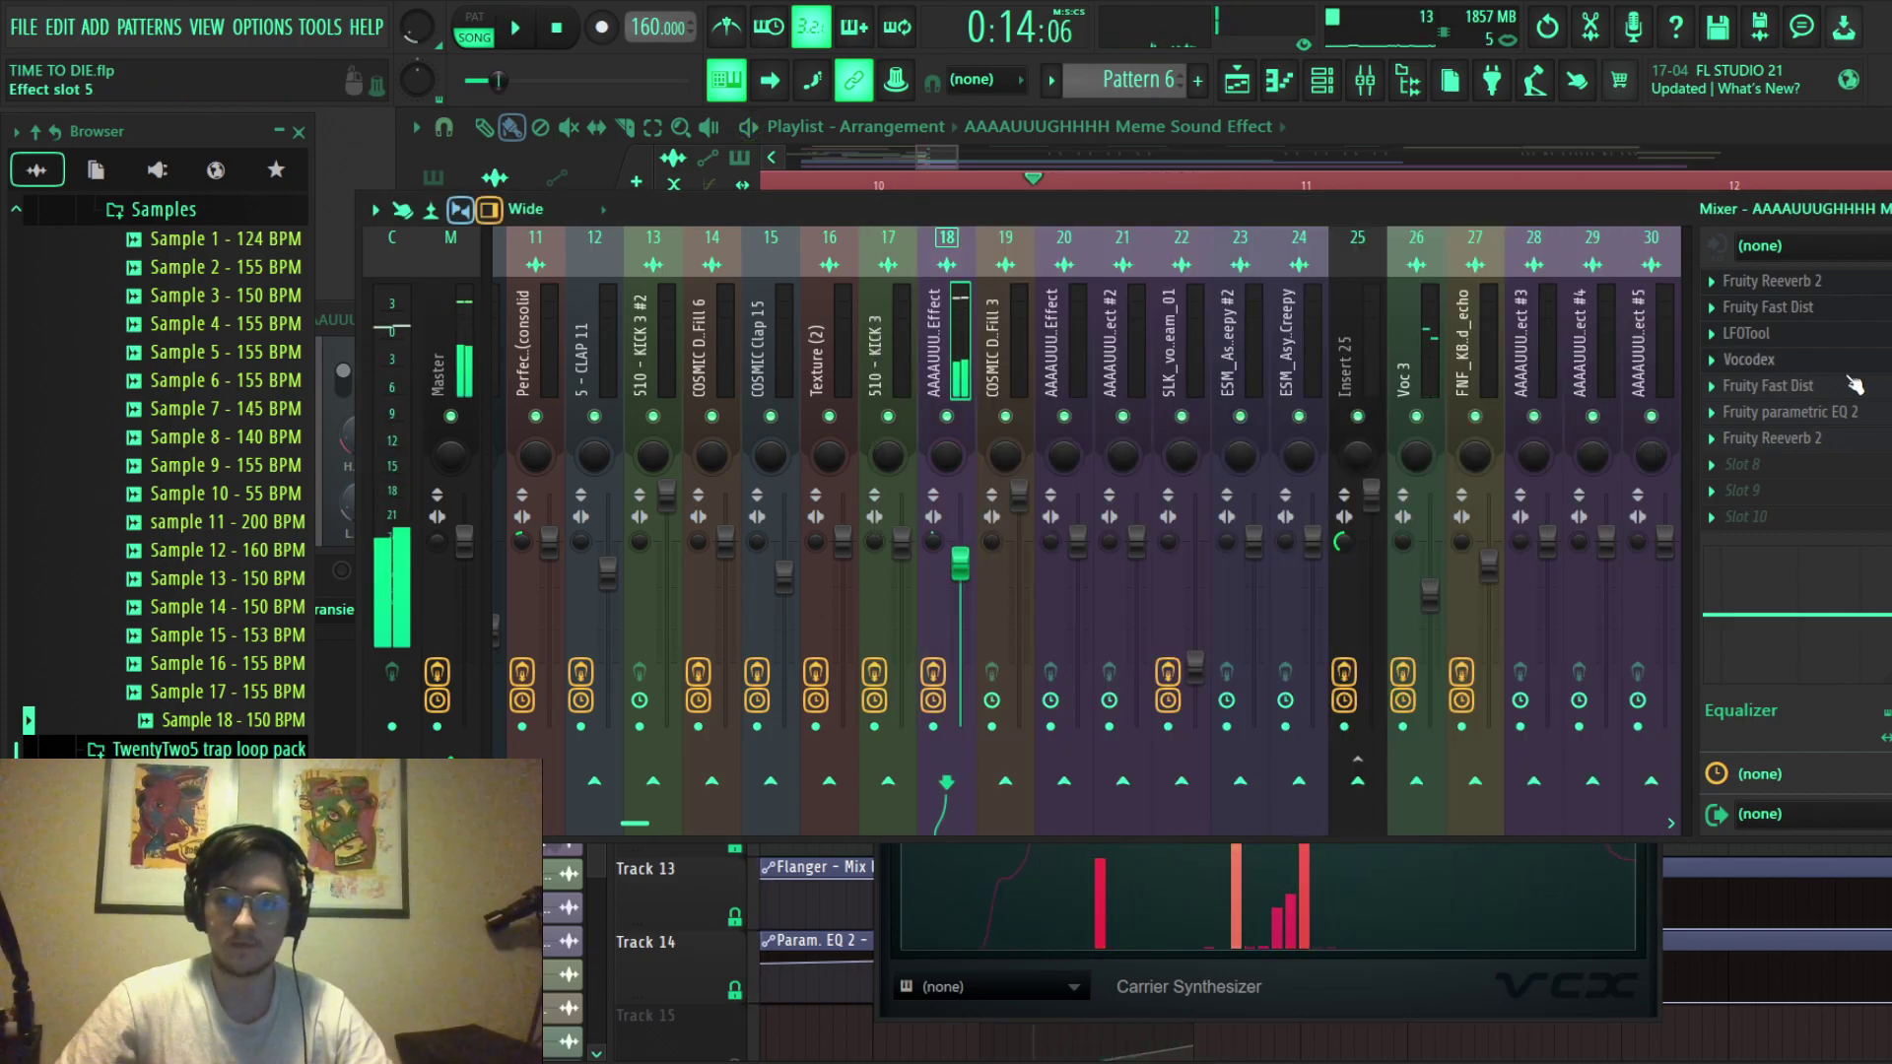
# Inspect Fruity Fast Dist, Fruity parametric EQ 2 and the last Fruity Reeverb 2 on the sound effect's insert, and return to the playlist.
pyautogui.click(1767, 306)
pyautogui.press('space')
pyautogui.click(1865, 415)
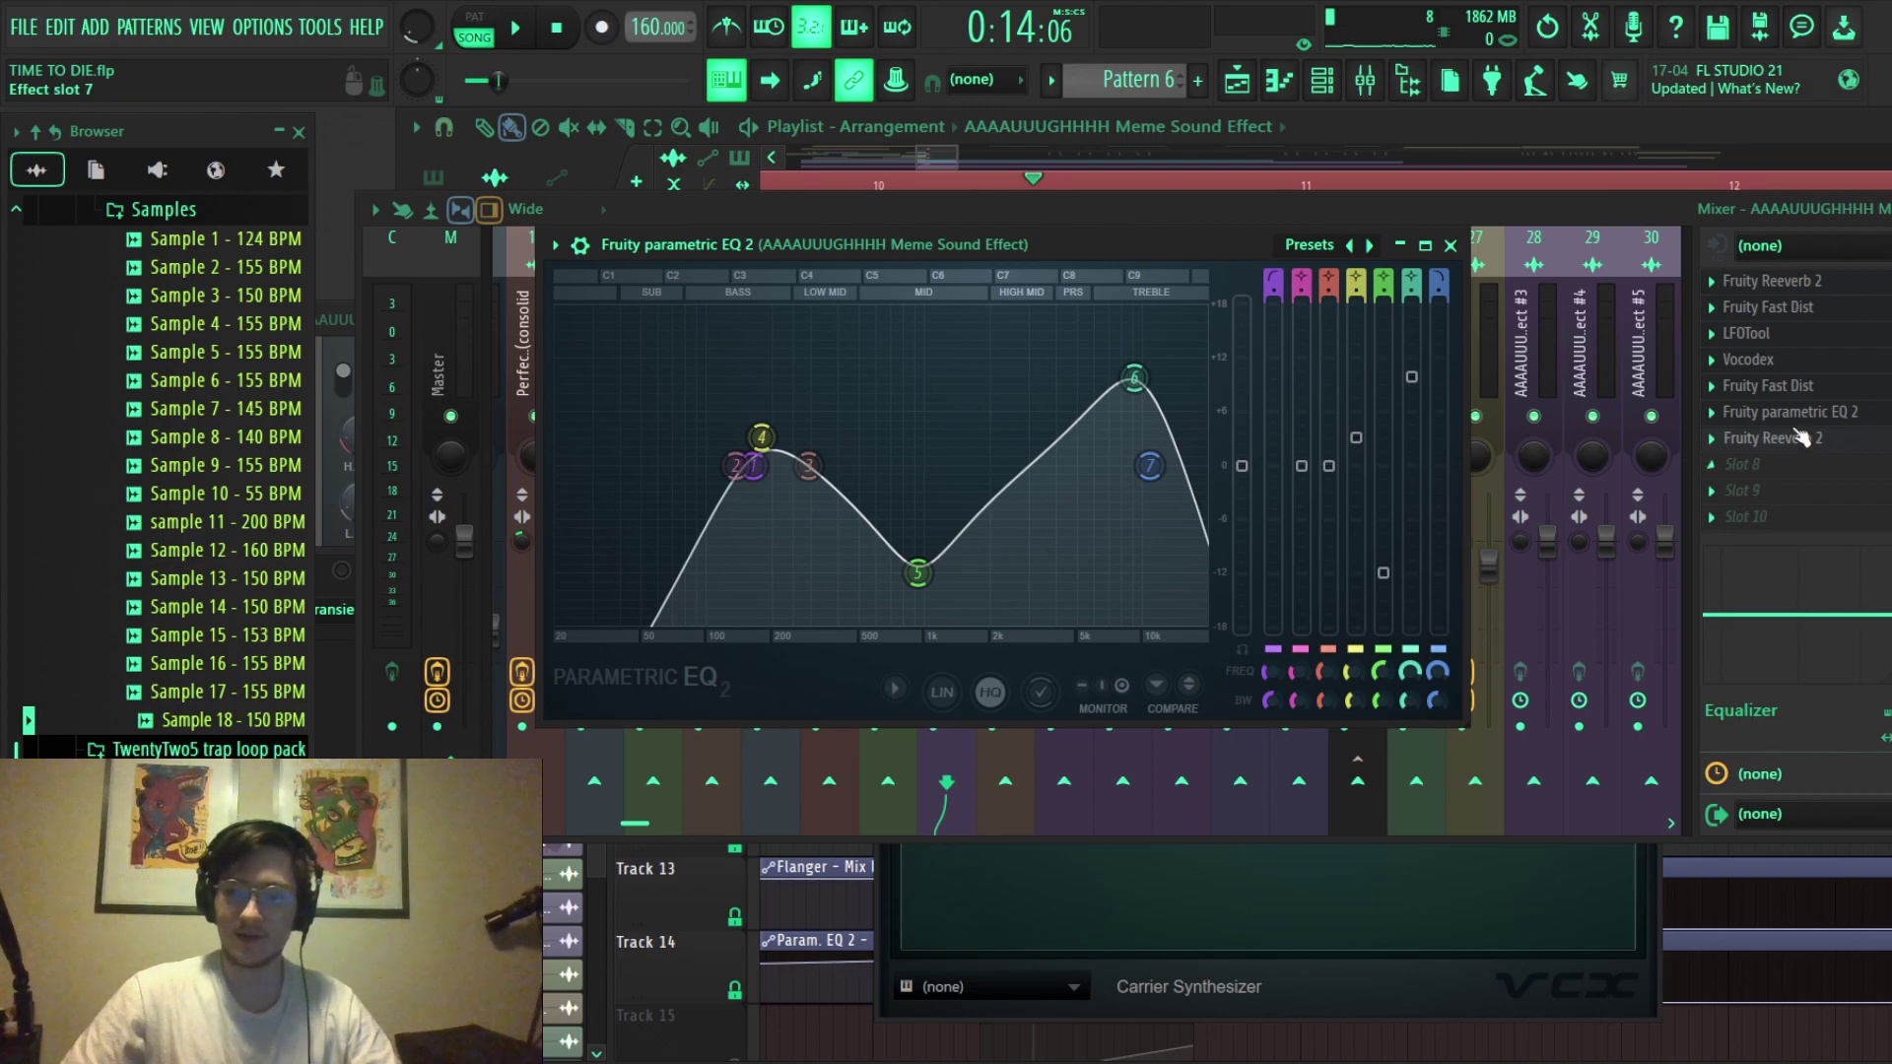
pyautogui.click(1800, 438)
pyautogui.scroll(-2, 1804, 927)
pyautogui.click(1835, 910)
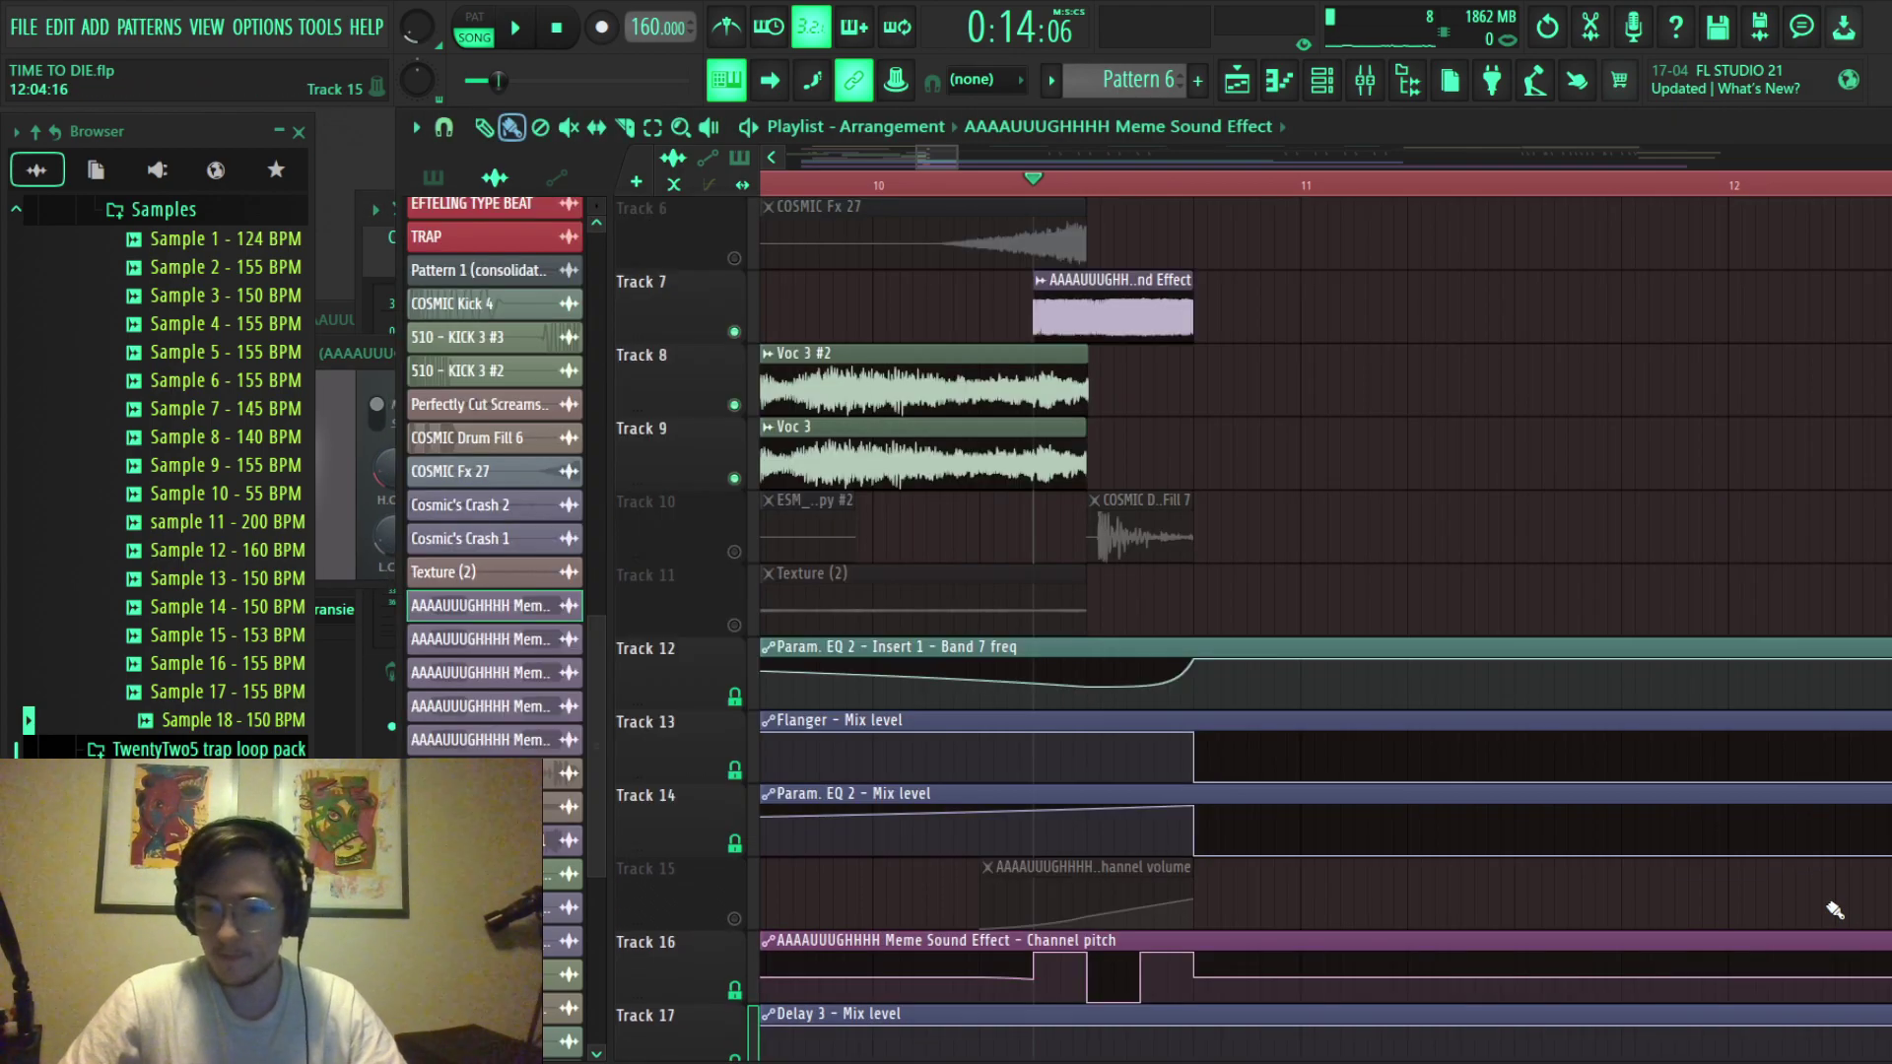
# Open the channel settings of the sound effect clip on Track 7 and play the clip.
pyautogui.scroll(-4, 1157, 726)
pyautogui.keyDown('ctrl'); pyautogui.scroll(2, 1037, 680); pyautogui.keyUp('ctrl')
pyautogui.moveTo(873, 631); pyautogui.dragTo(1365, 680)
pyautogui.scroll(7, 1448, 631)
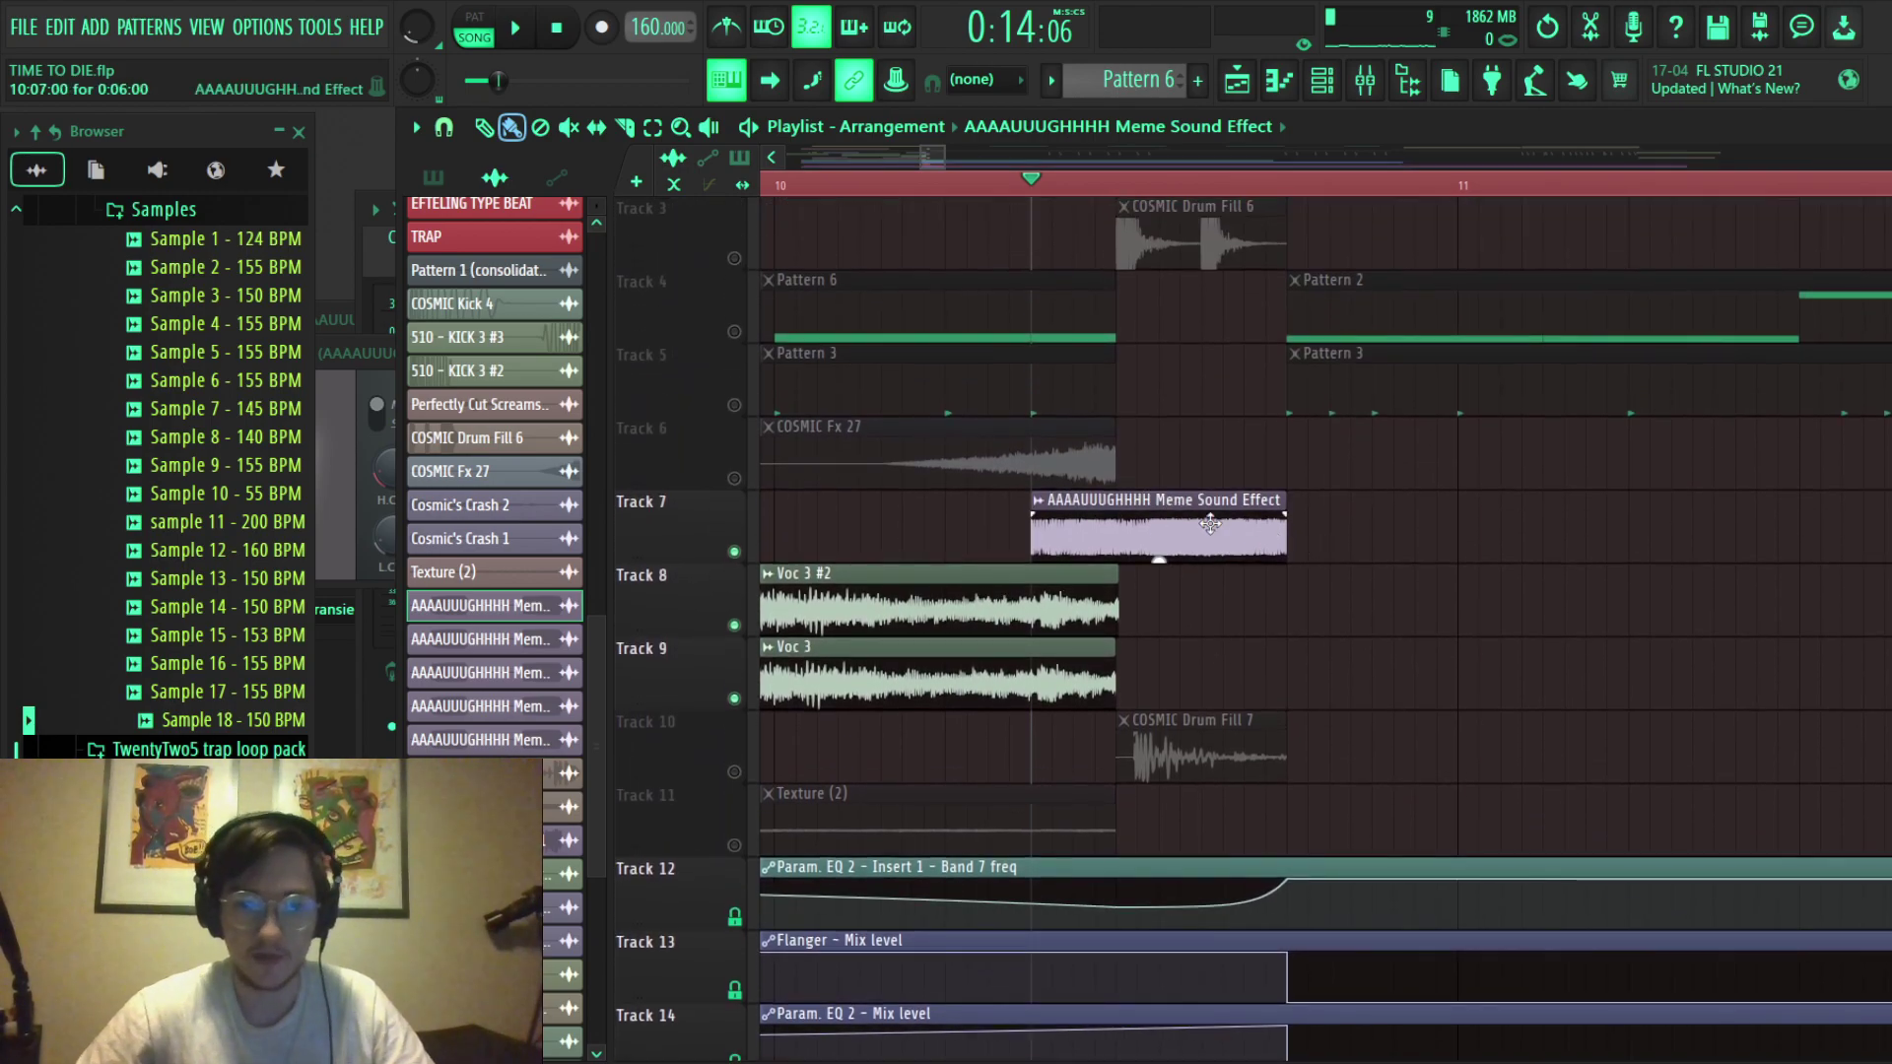
pyautogui.doubleClick(1210, 524)
pyautogui.press('space')
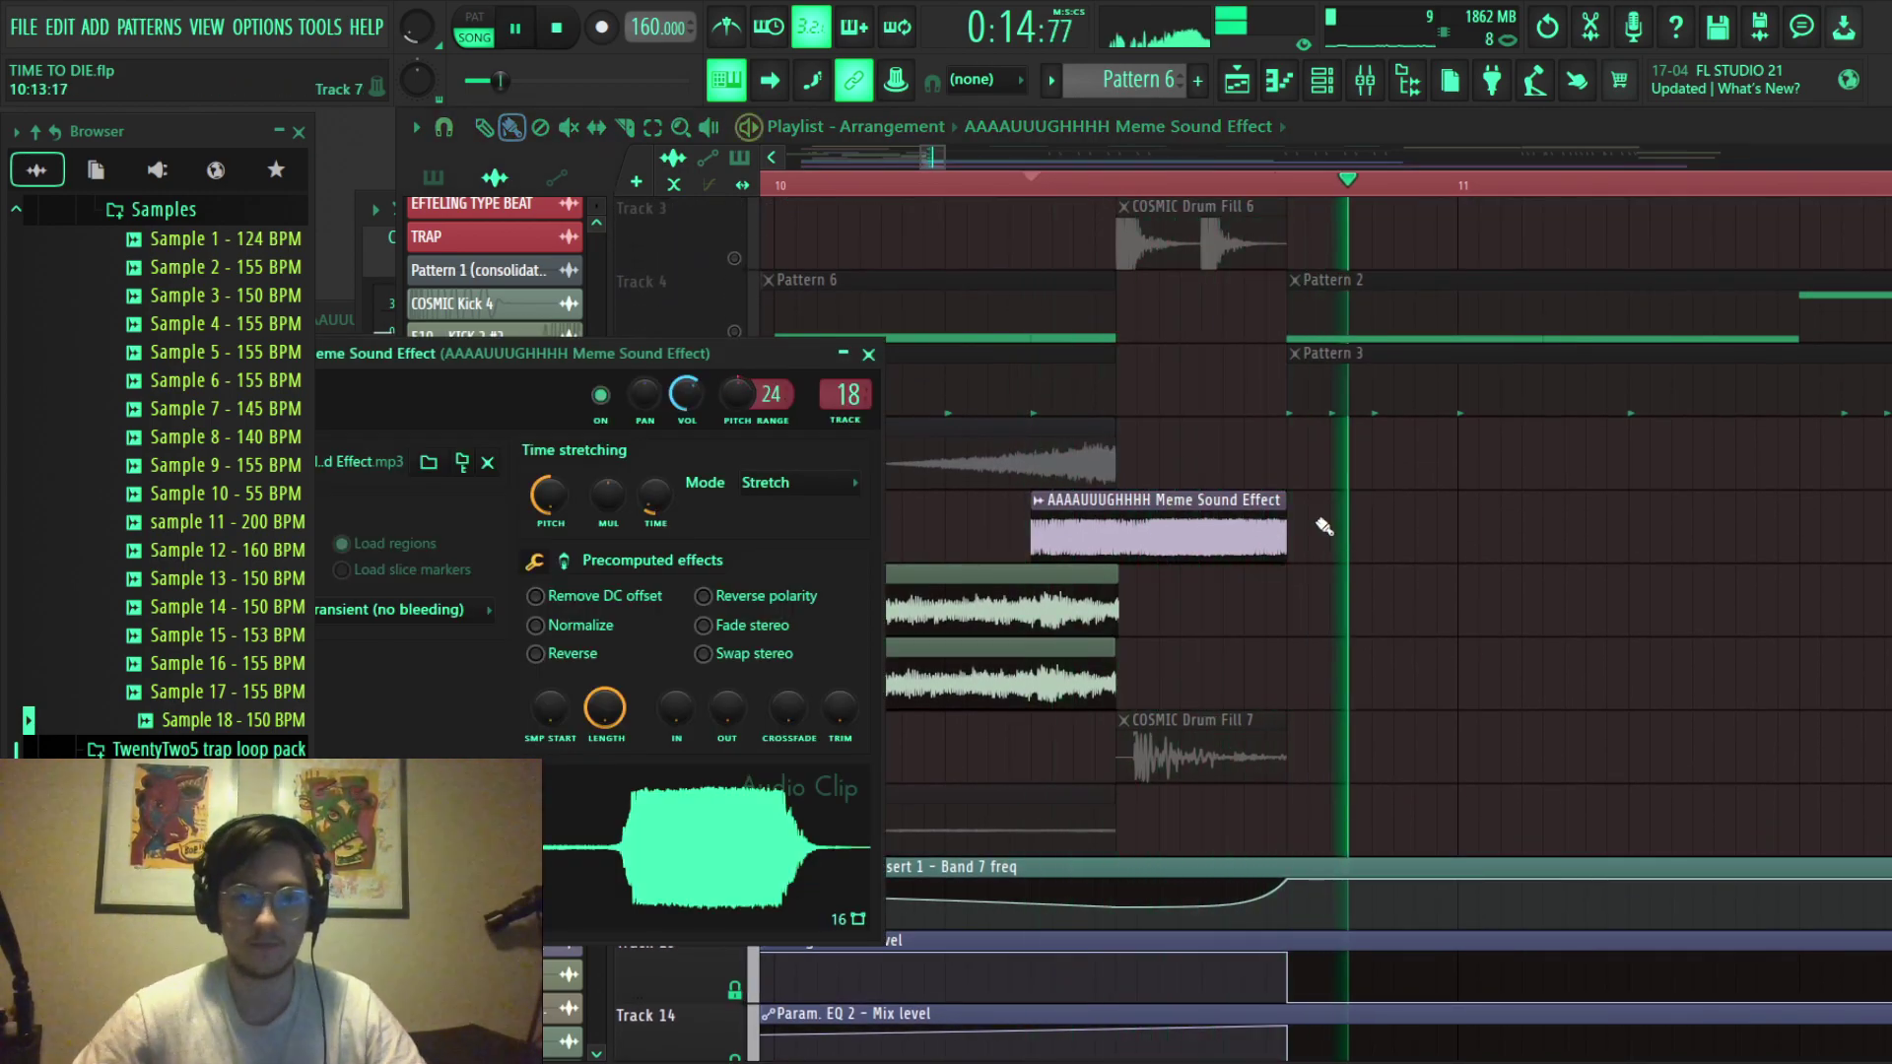
pyautogui.press('space')
# Enable the sound effect's channel volume automation on Track 15 and play the clip with it.
pyautogui.keyDown('ctrl'); pyautogui.scroll(-3, 1562, 637); pyautogui.keyUp('ctrl')
pyautogui.scroll(-5, 1488, 631)
pyautogui.moveTo(1604, 689); pyautogui.dragTo(1577, 737)
pyautogui.press('space')
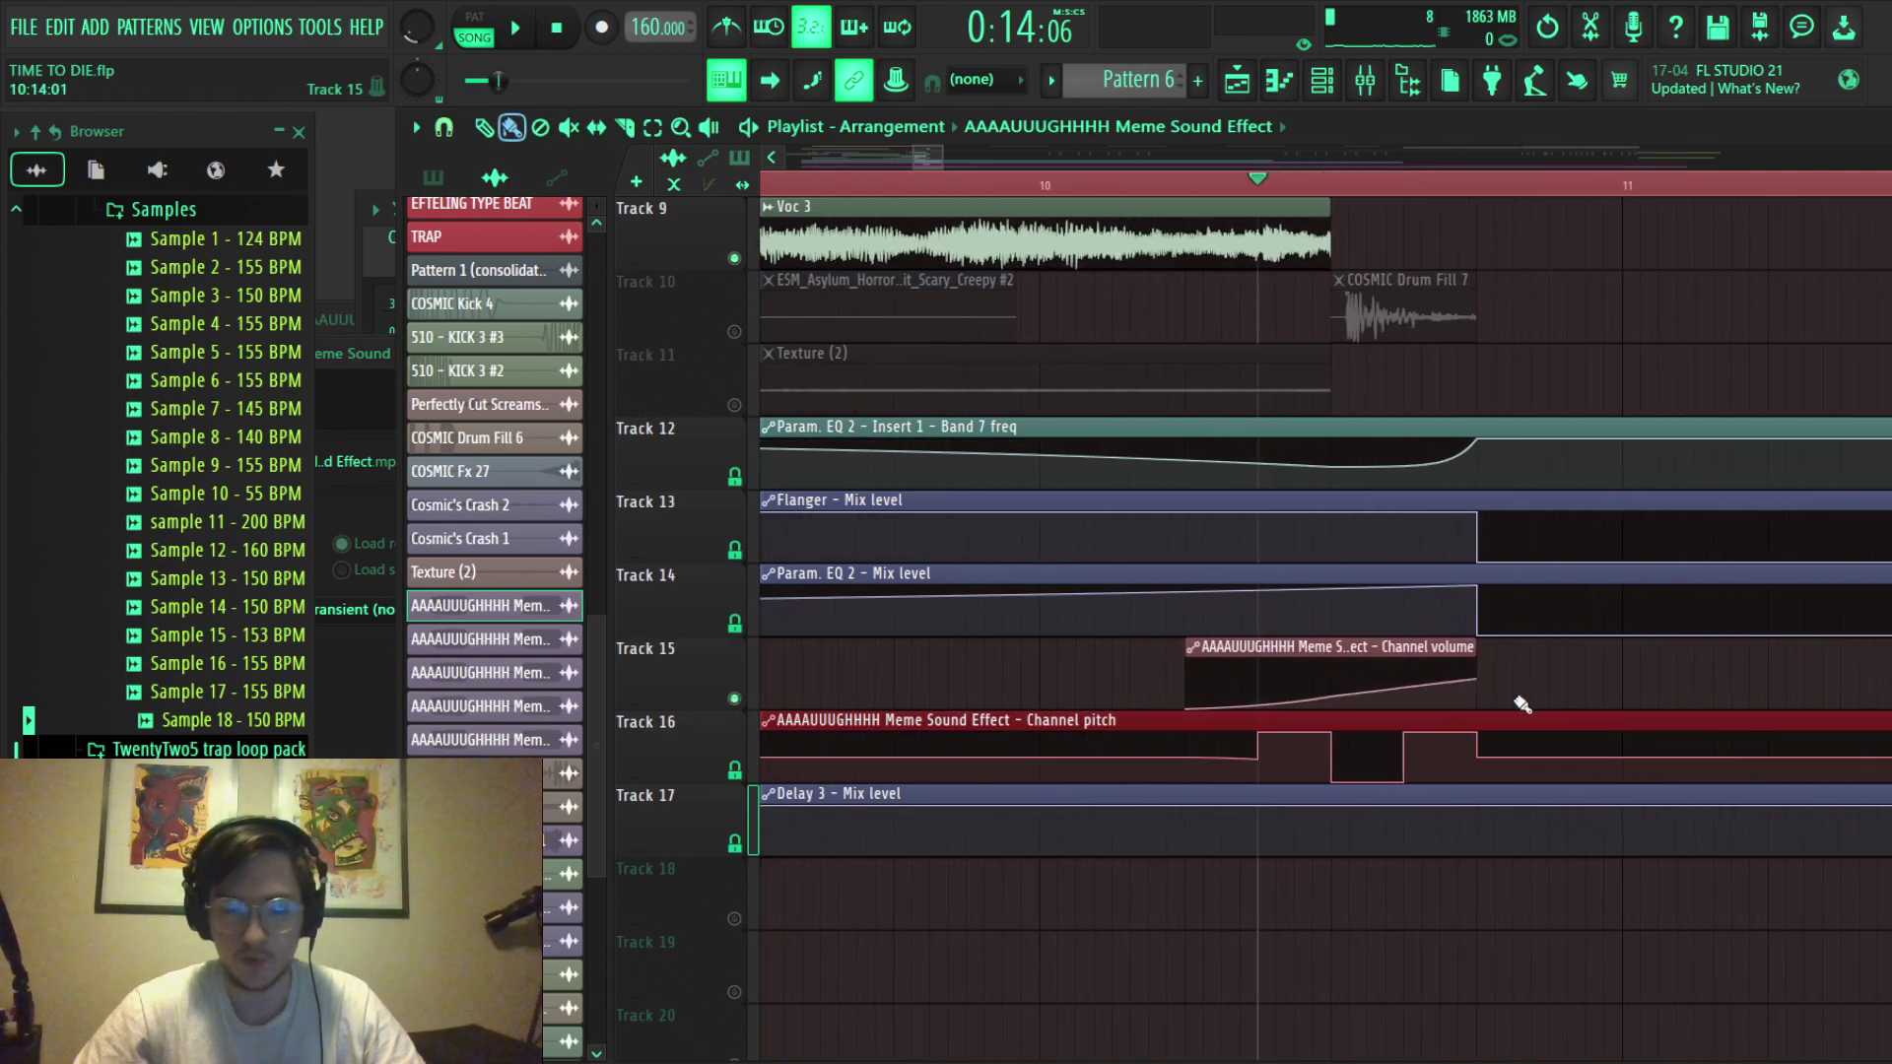
pyautogui.scroll(3, 1537, 630)
pyautogui.keyDown('ctrl'); pyautogui.scroll(4, 1537, 631); pyautogui.keyUp('ctrl')
pyautogui.keyDown('ctrl'); pyautogui.scroll(-4, 1565, 423); pyautogui.keyUp('ctrl')
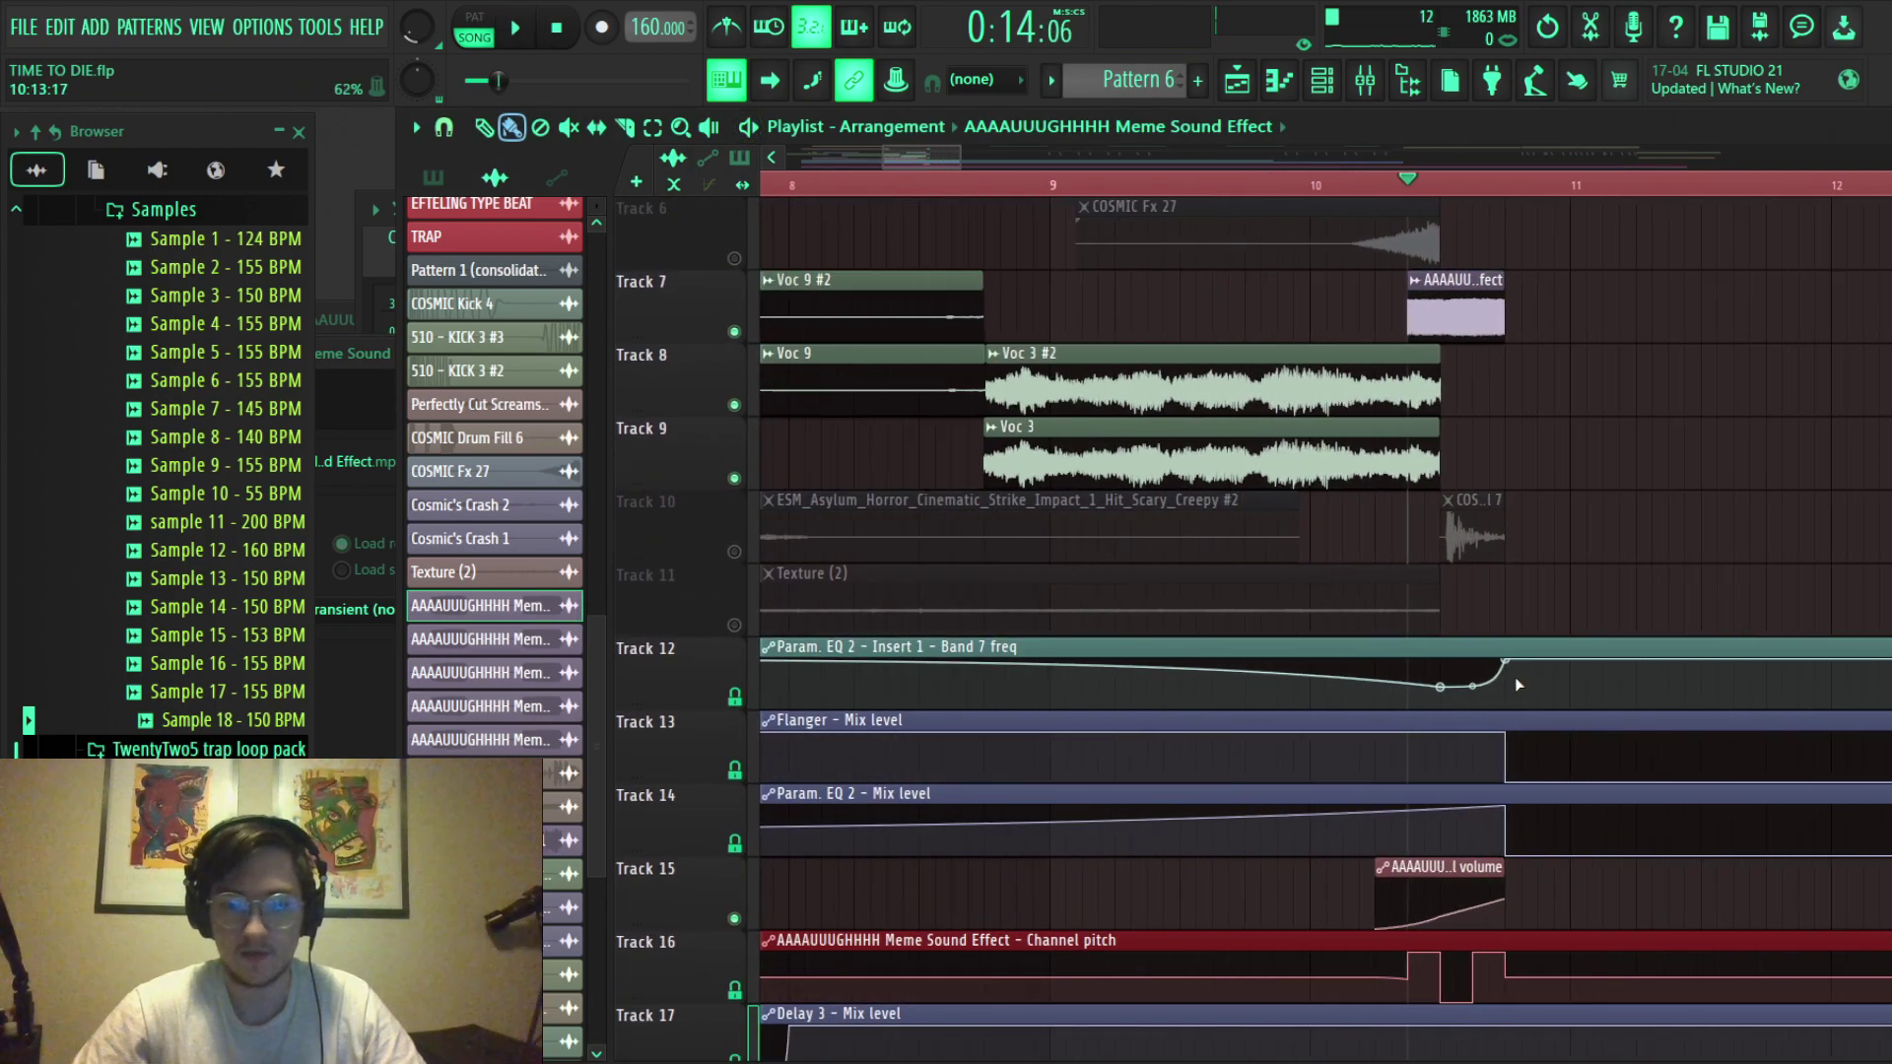
pyautogui.press('space')
# Solo Track 10 and enable Track 3 alongside it to isolate the COSMIC Drum Fill 6 and 7 clips.
pyautogui.keyDown('ctrl'); pyautogui.scroll(-3, 1386, 625); pyautogui.keyUp('ctrl')
pyautogui.keyDown('ctrl'); pyautogui.scroll(5, 1343, 676); pyautogui.keyUp('ctrl')
pyautogui.scroll(2, 1343, 676)
pyautogui.scroll(1, 1204, 716)
pyautogui.click(678, 737)
pyautogui.press('space')
pyautogui.scroll(1, 1372, 641)
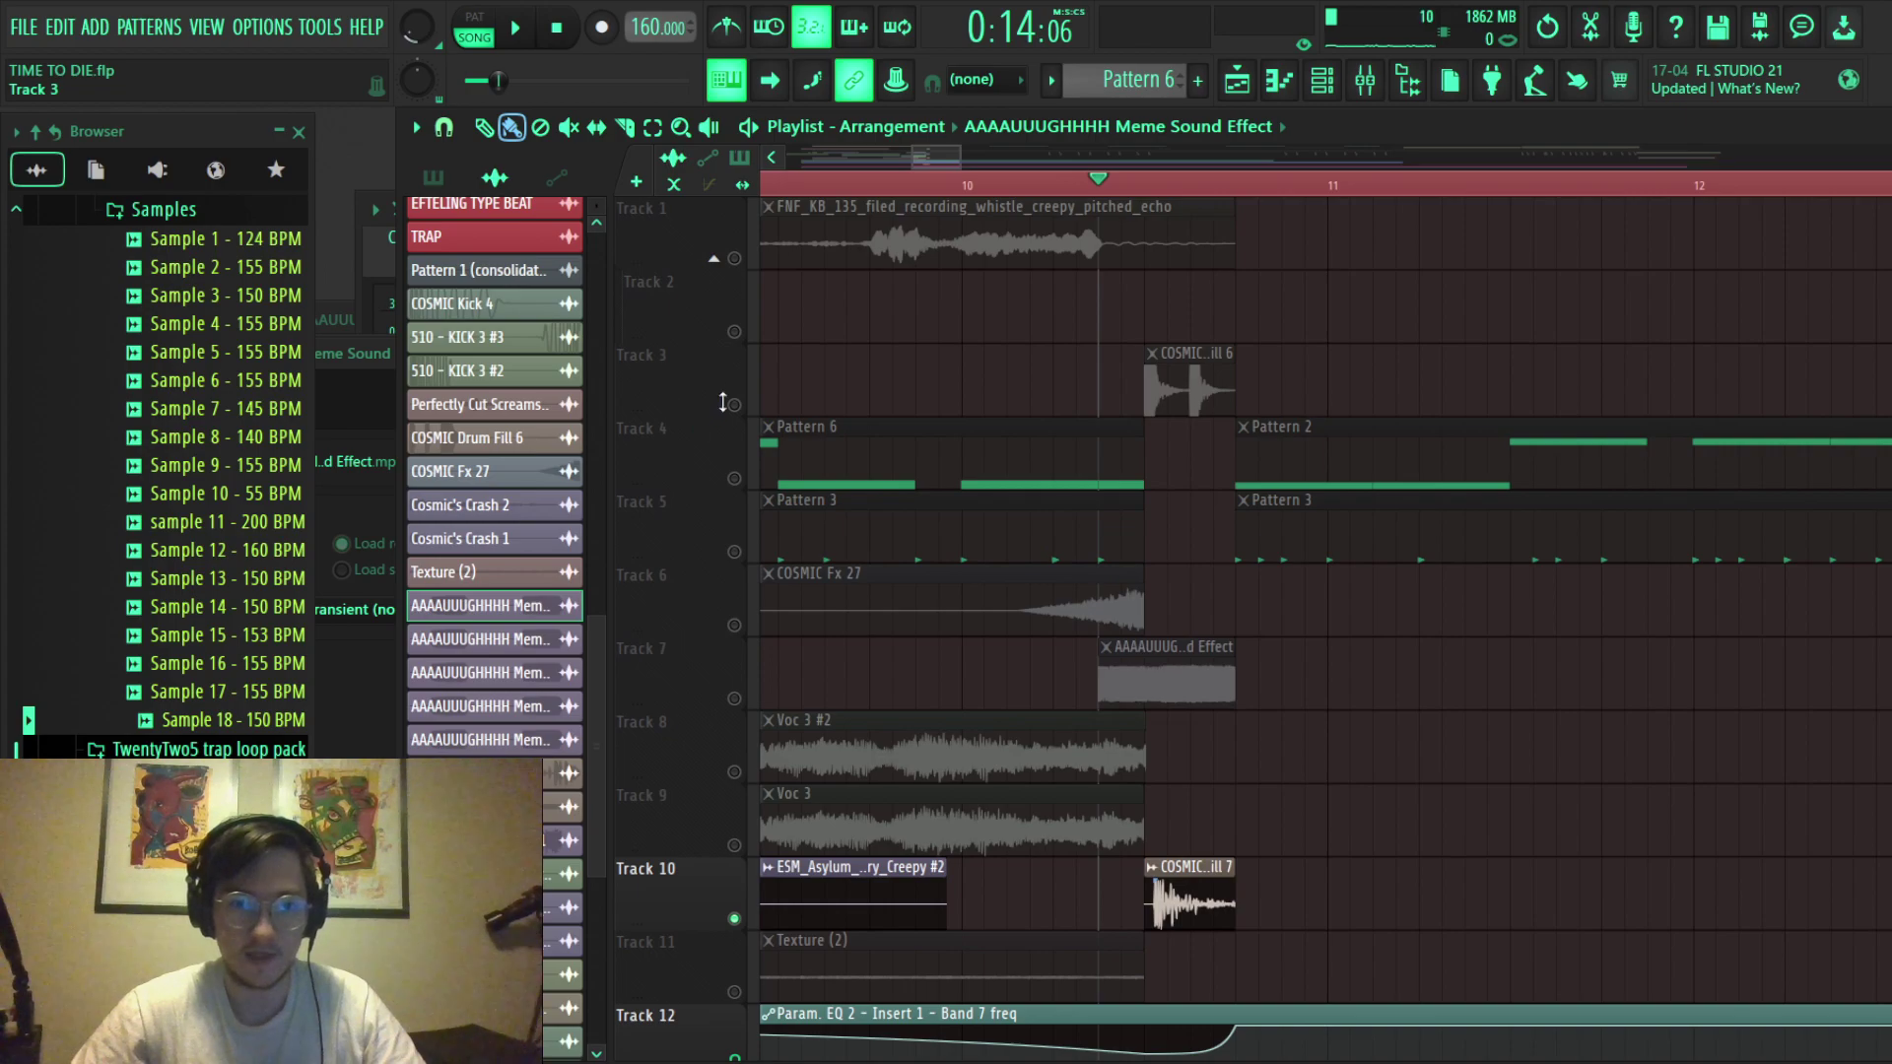
pyautogui.click(733, 404)
pyautogui.scroll(-1, 1284, 574)
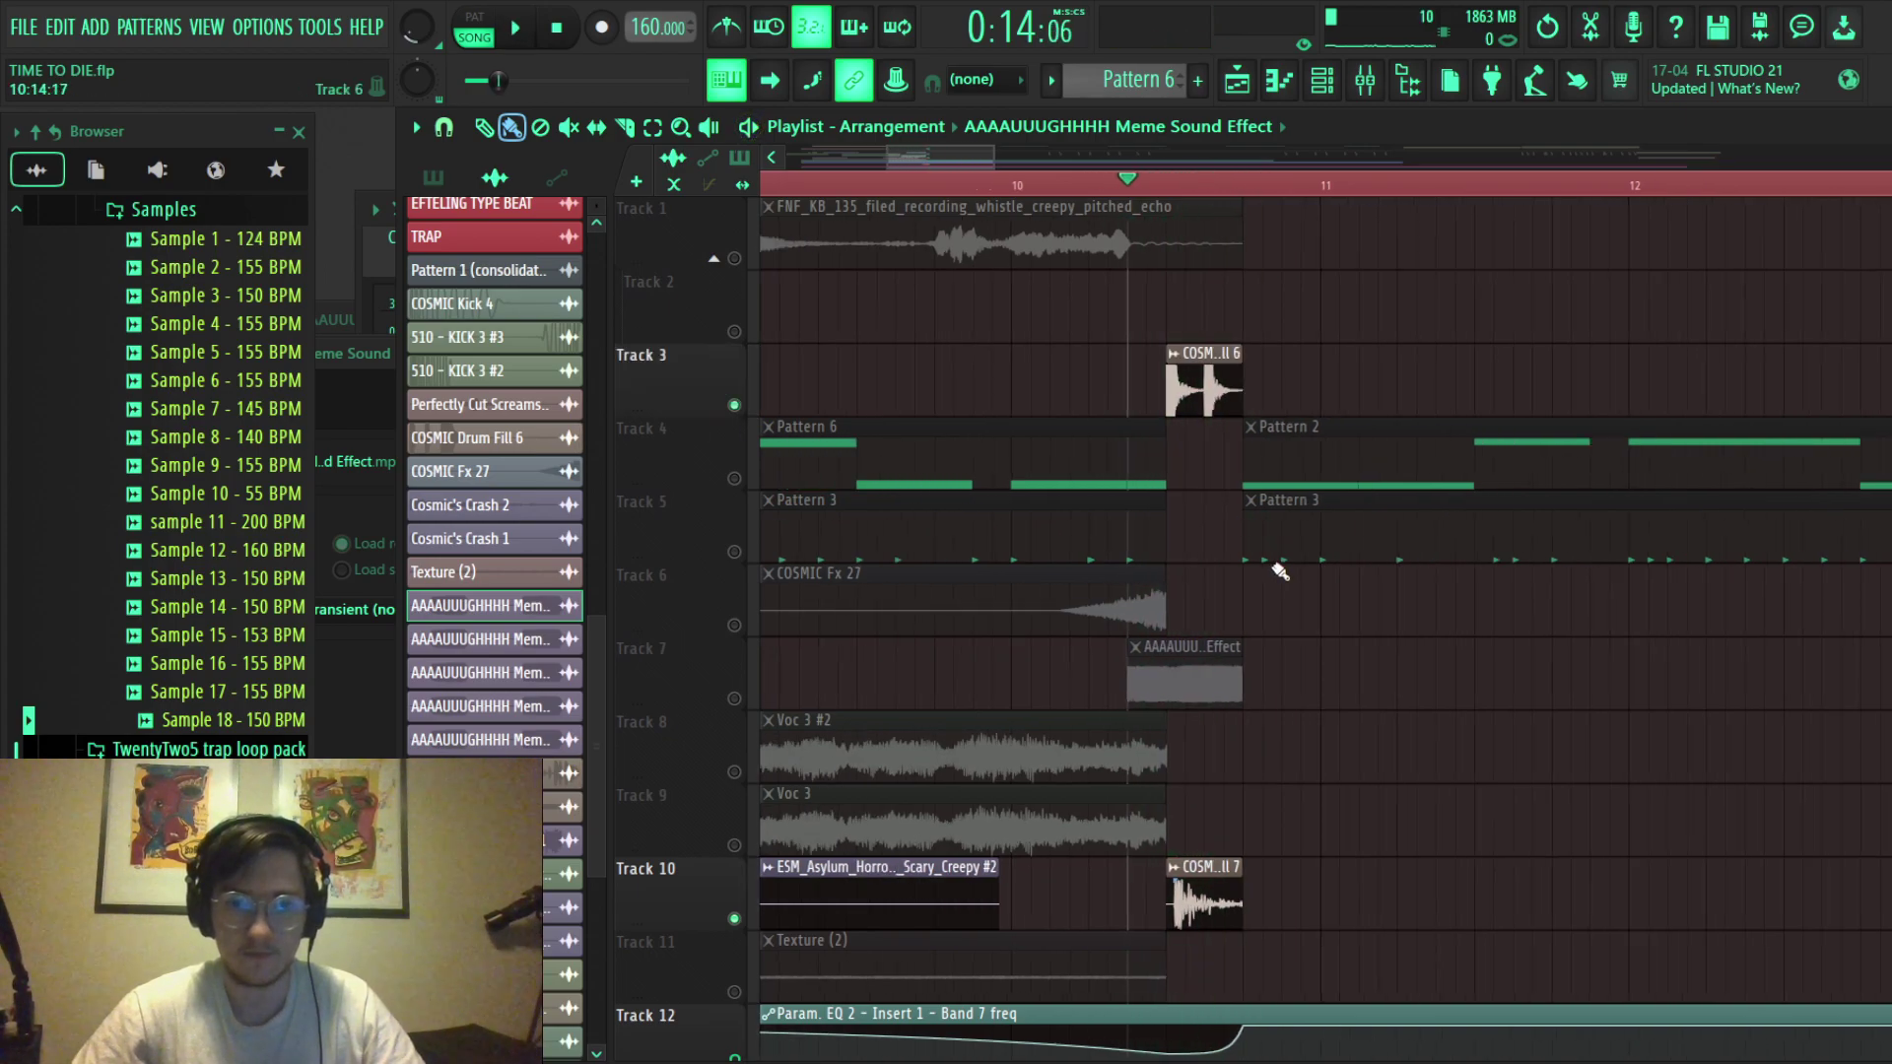
# Solo Track 5 briefly, unmute all tracks, and play the full intro from the start of the arrangement.
pyautogui.scroll(-8, 1284, 575)
pyautogui.rightClick(734, 551)
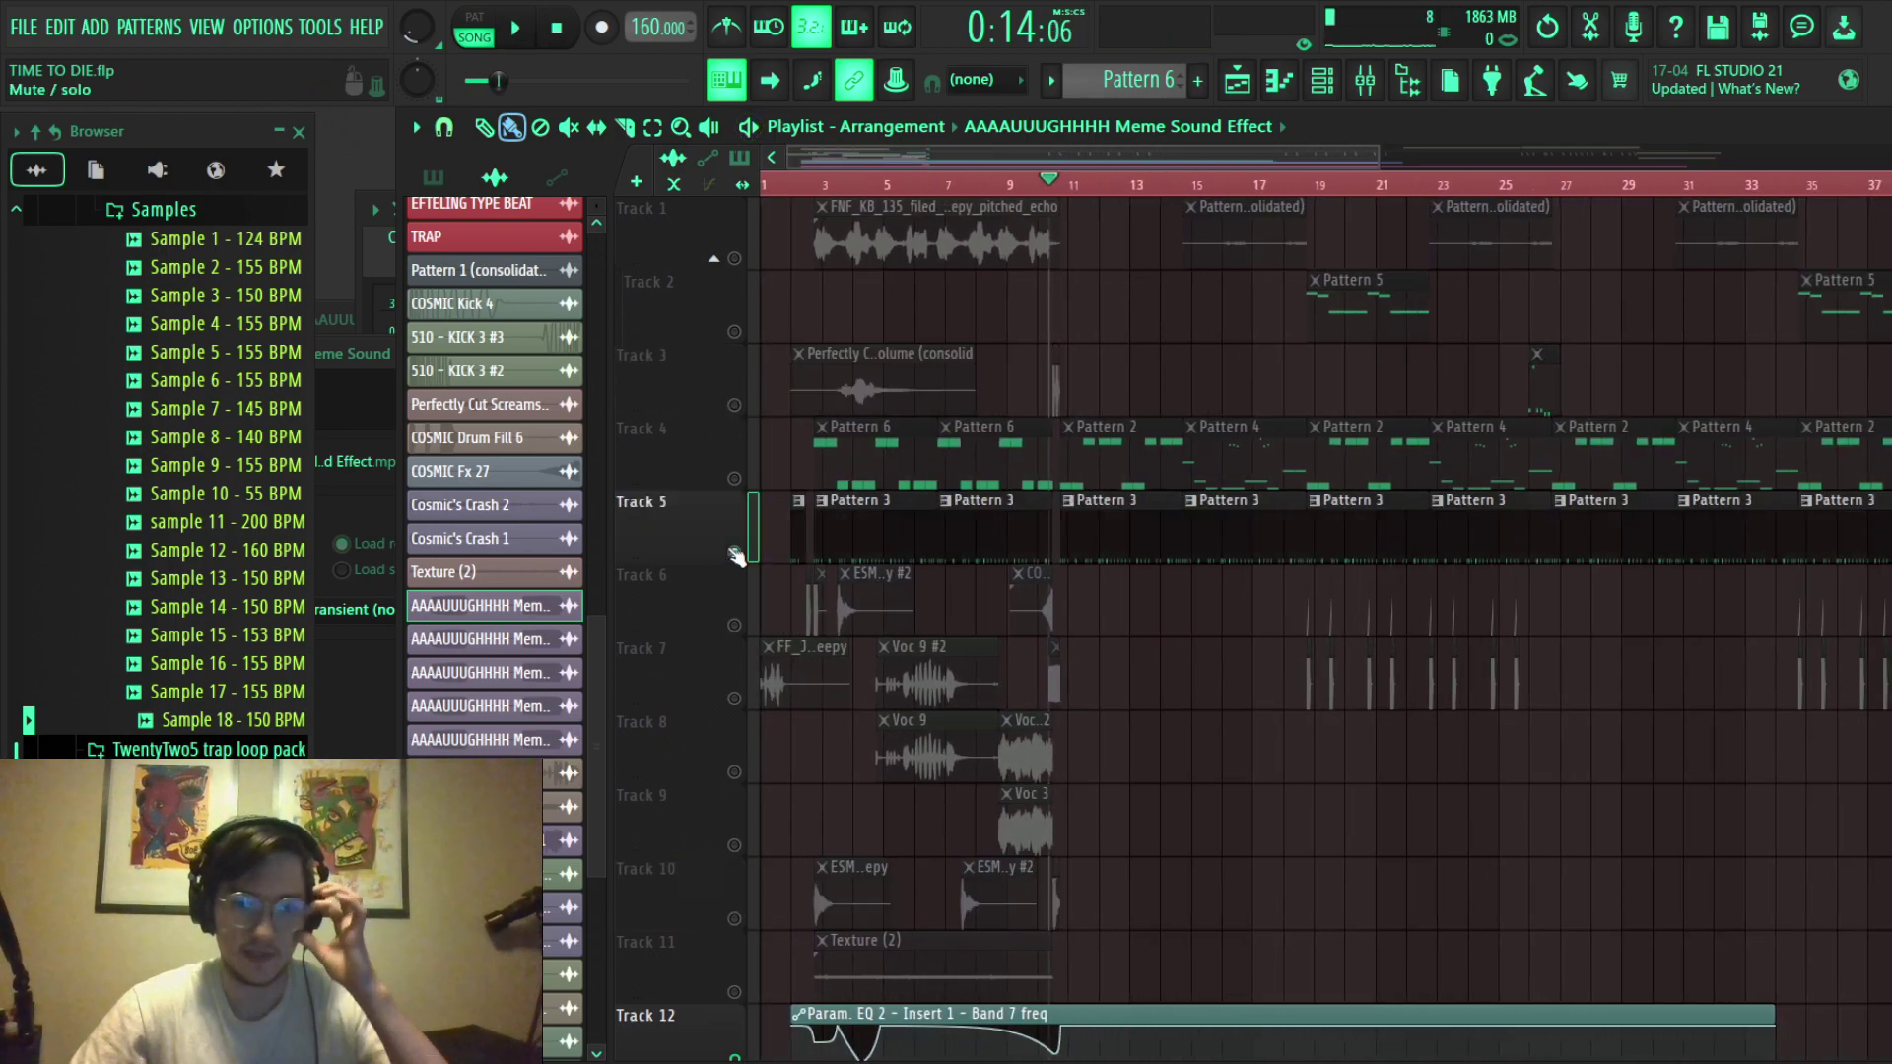
pyautogui.rightClick(734, 552)
pyautogui.press('space')
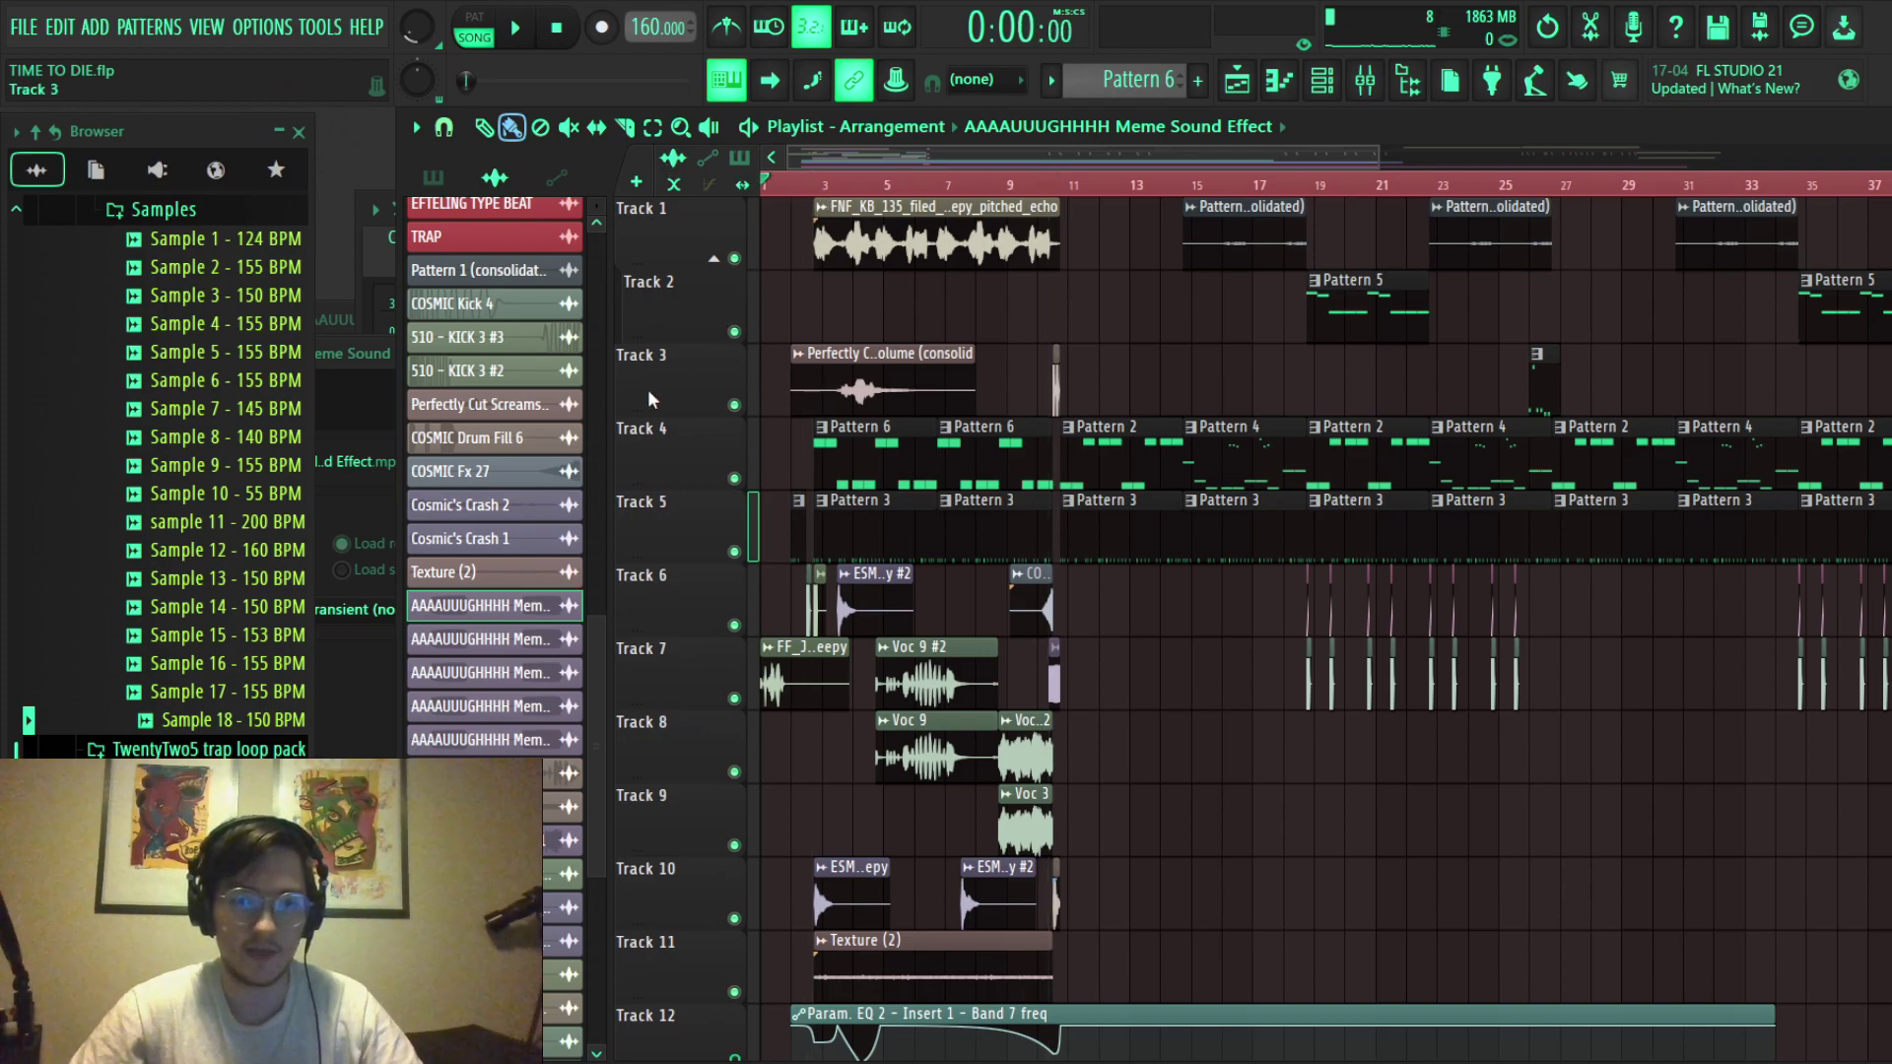
pyautogui.press('space')
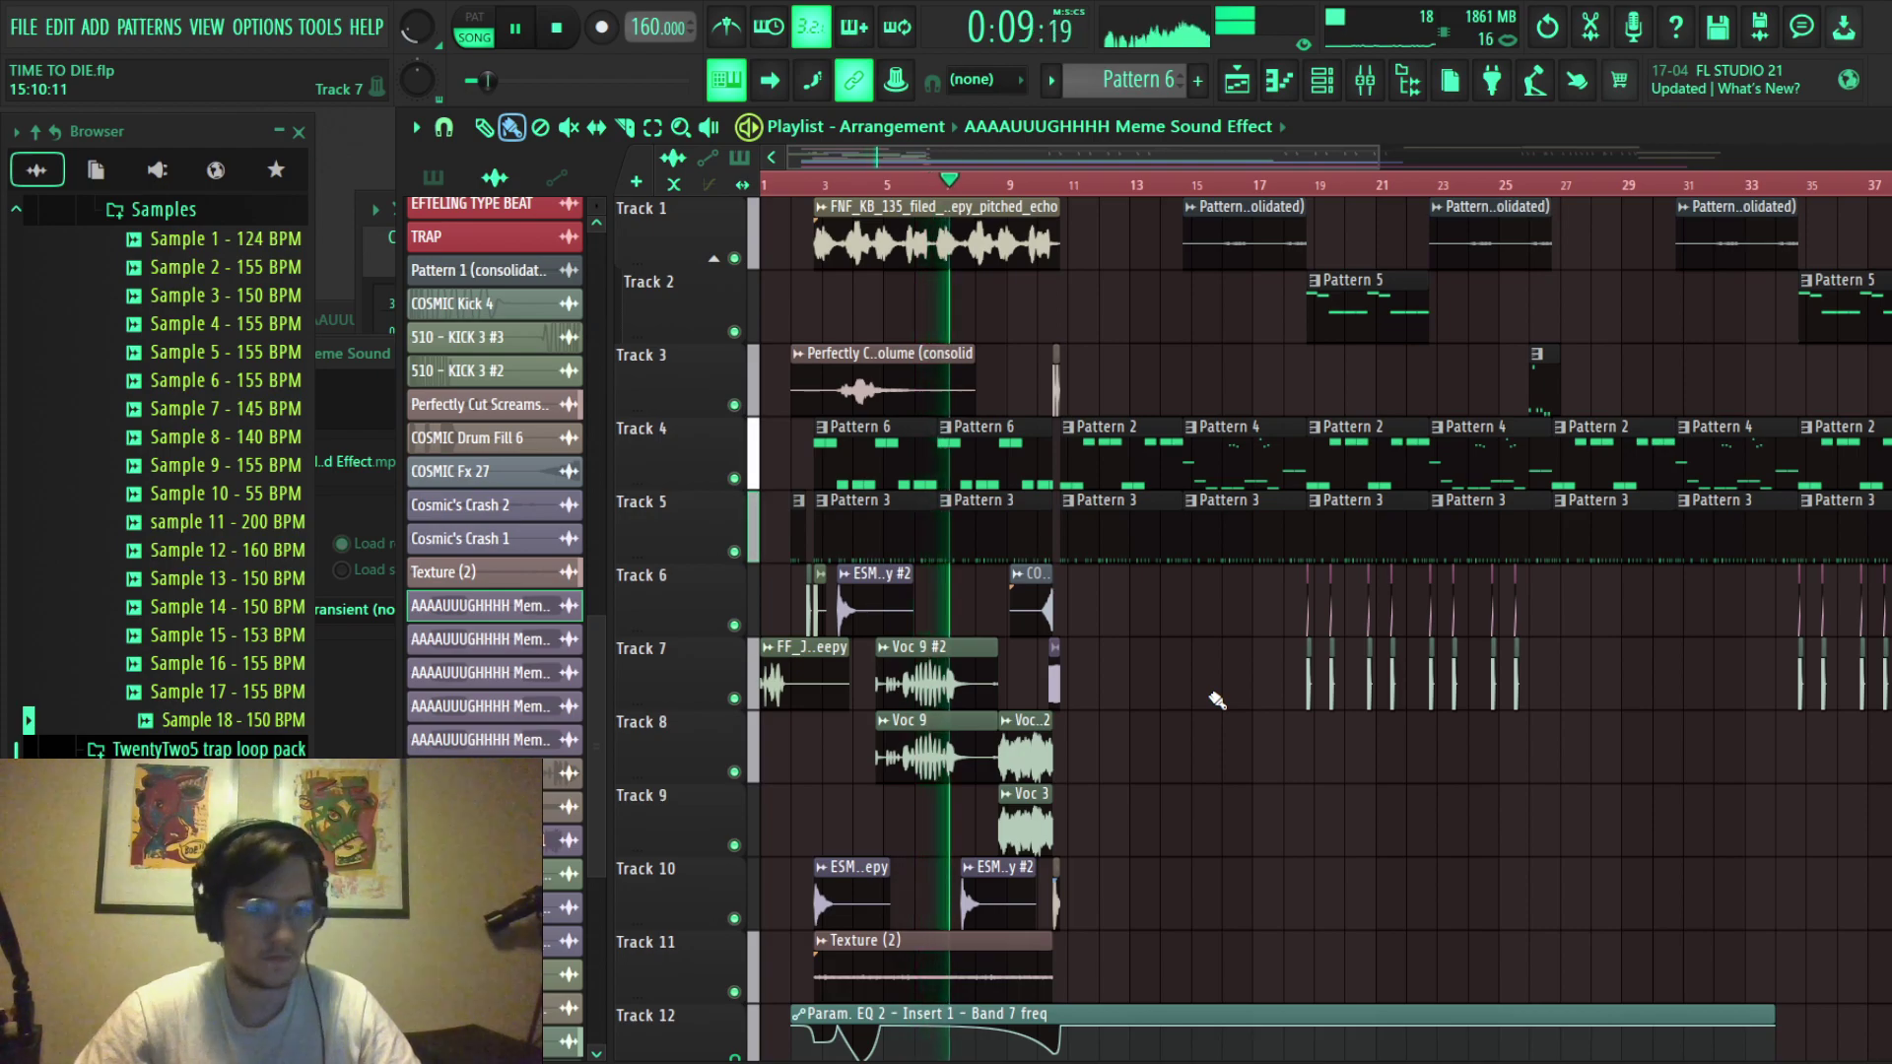
pyautogui.scroll(5, 1158, 722)
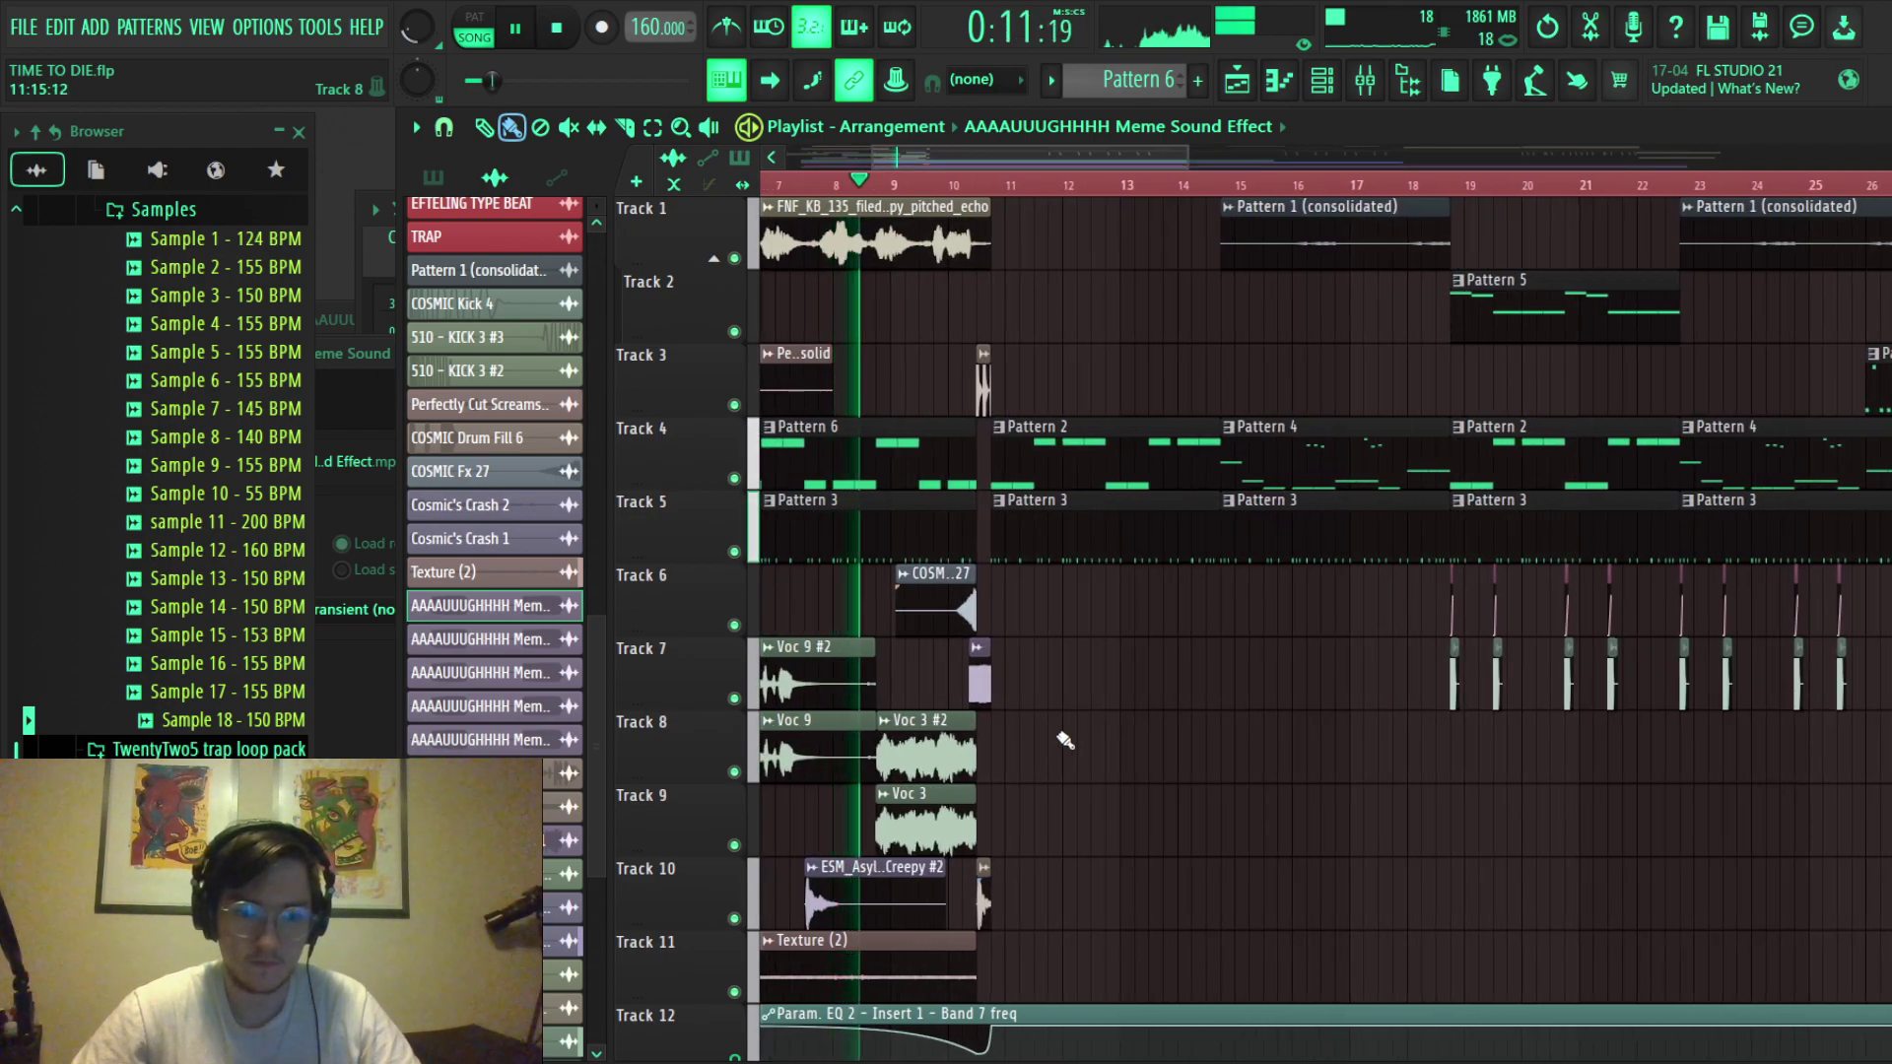
pyautogui.scroll(2, 1067, 729)
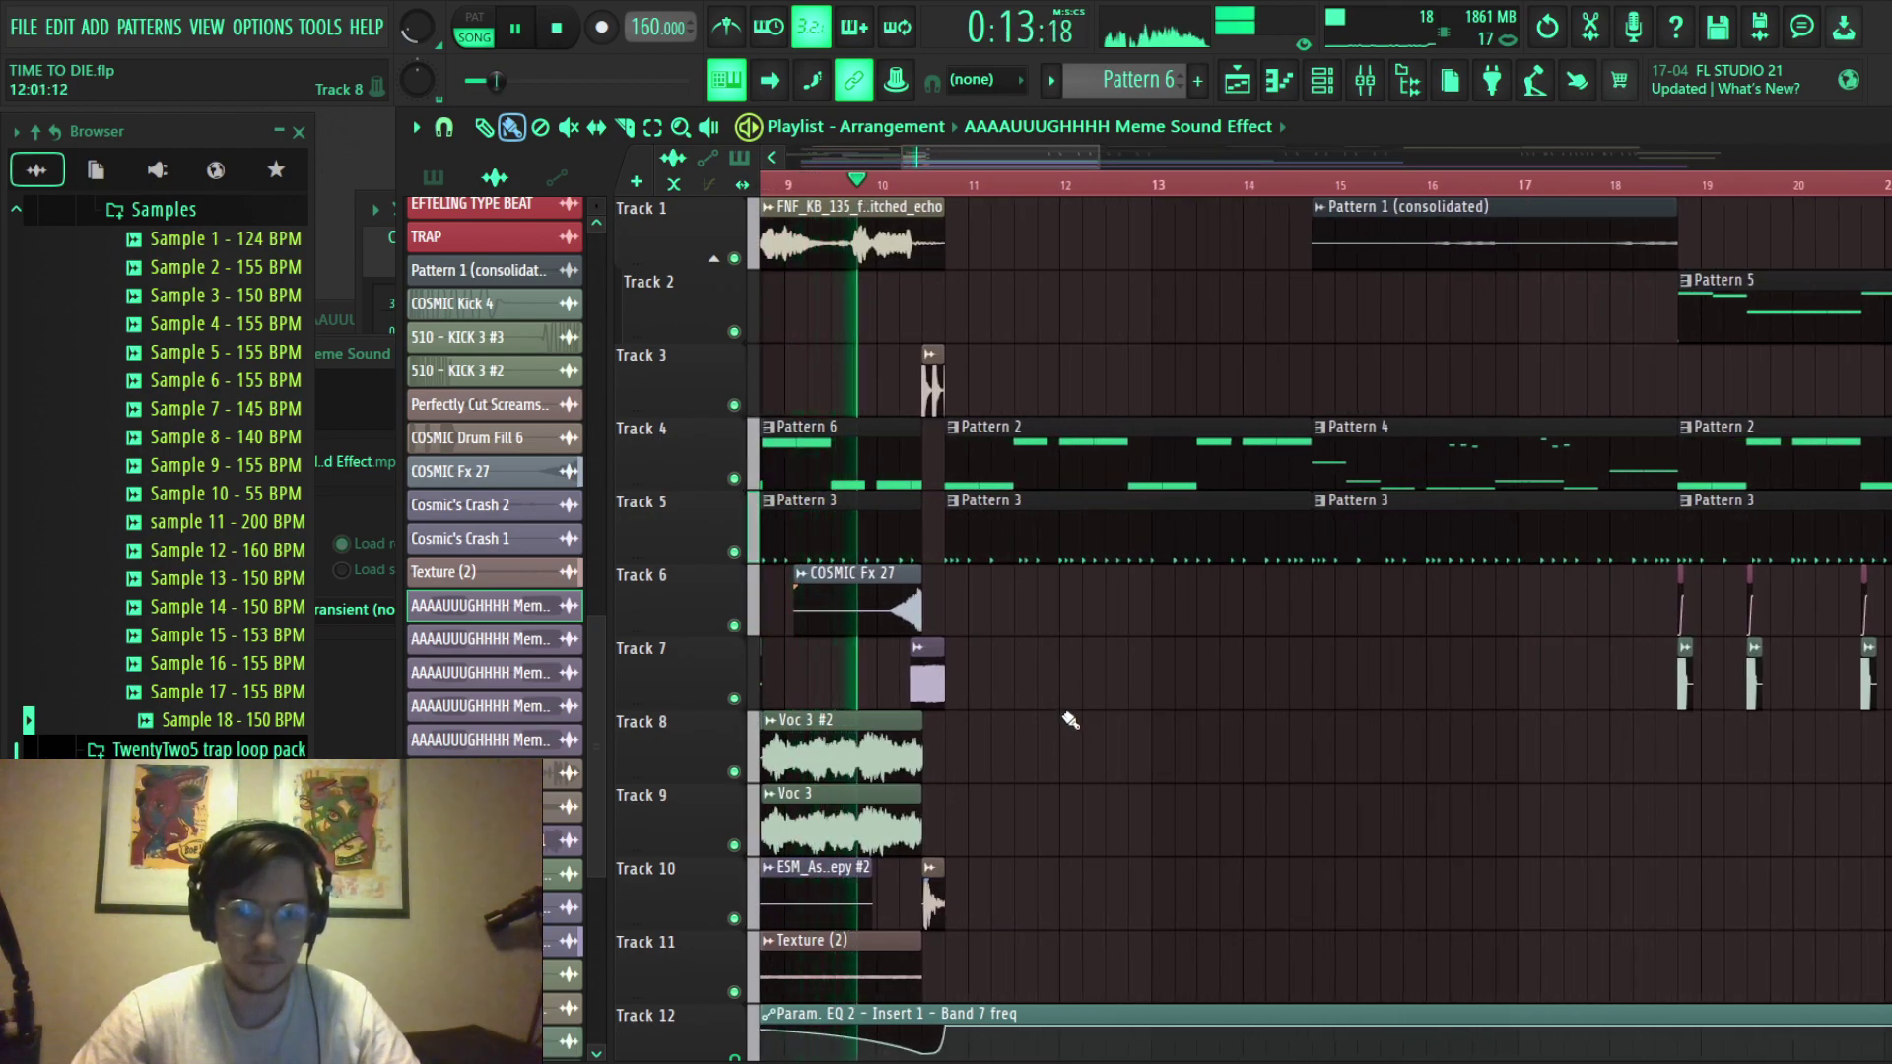
pyautogui.press('space')
# Solo Track 6 and play the COSMIC Fx 27 riser from bar 10.
pyautogui.scroll(3, 1067, 720)
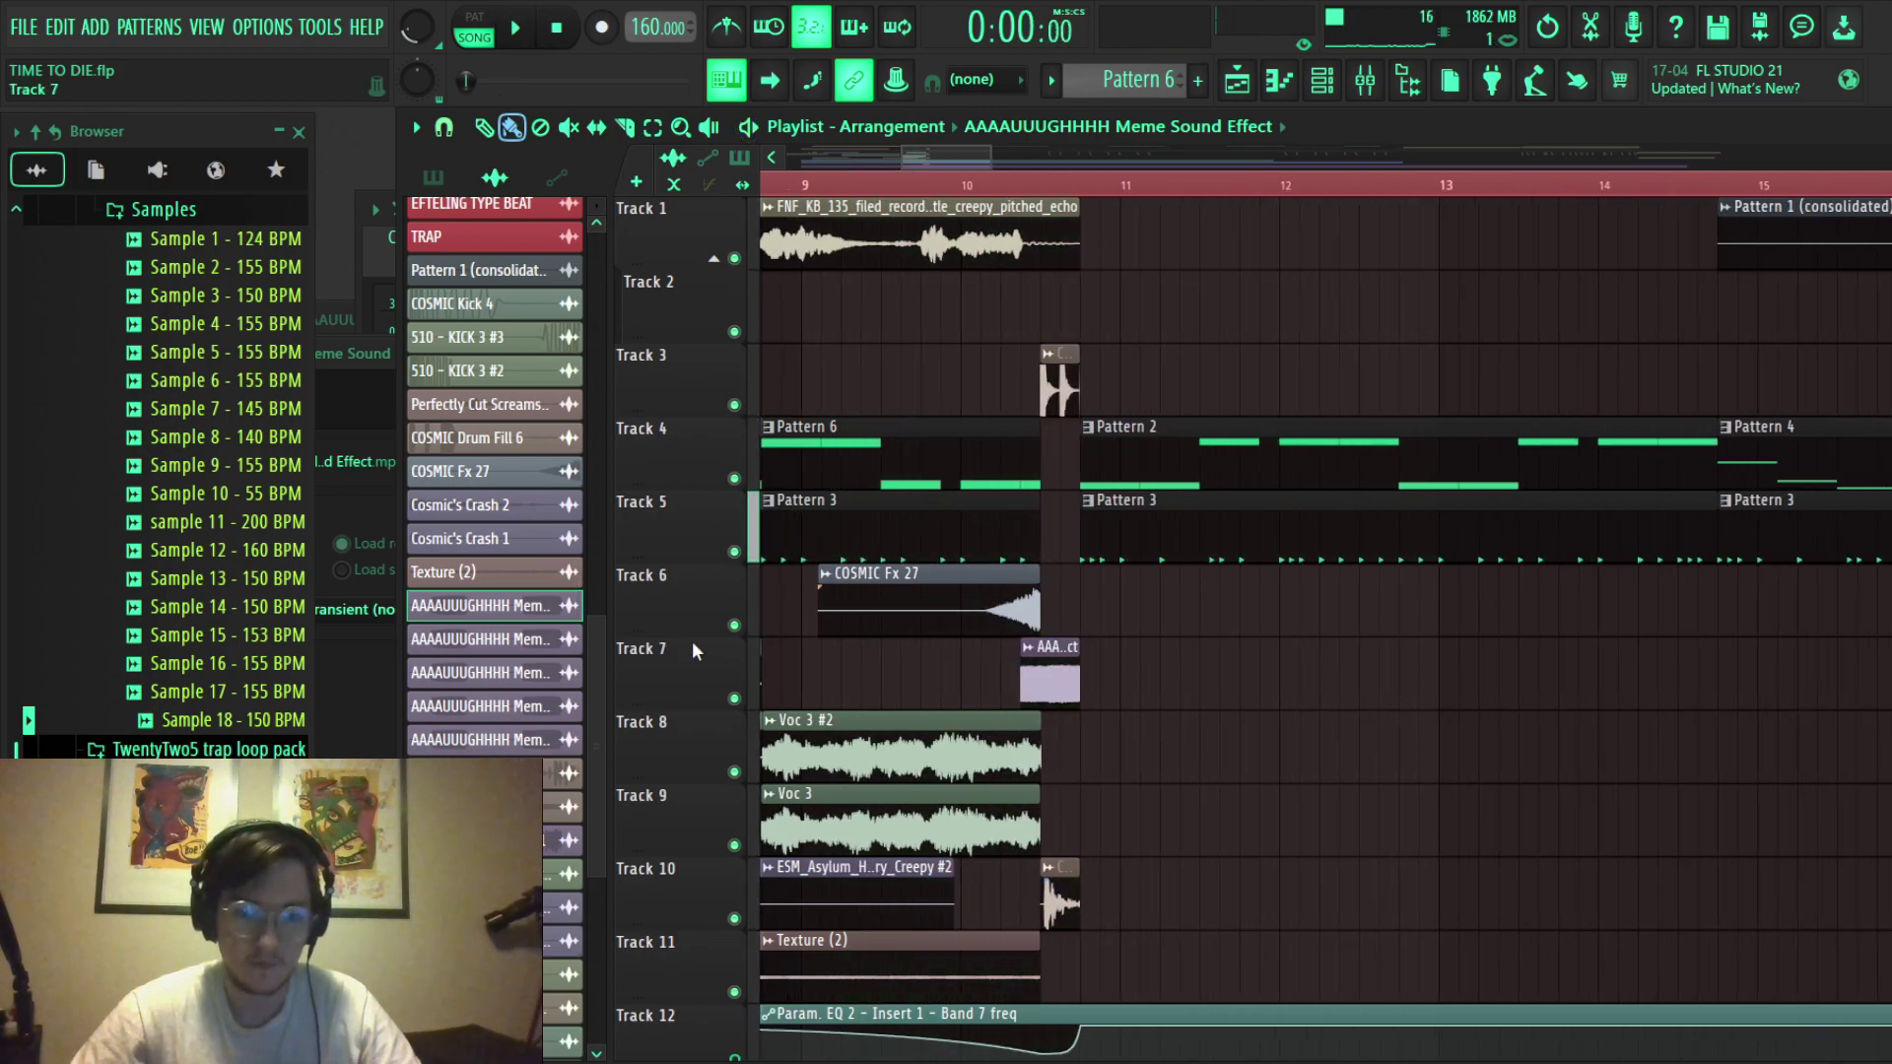
pyautogui.scroll(2, 908, 587)
pyautogui.keyDown('ctrl'); pyautogui.click(734, 625); pyautogui.keyUp('ctrl')
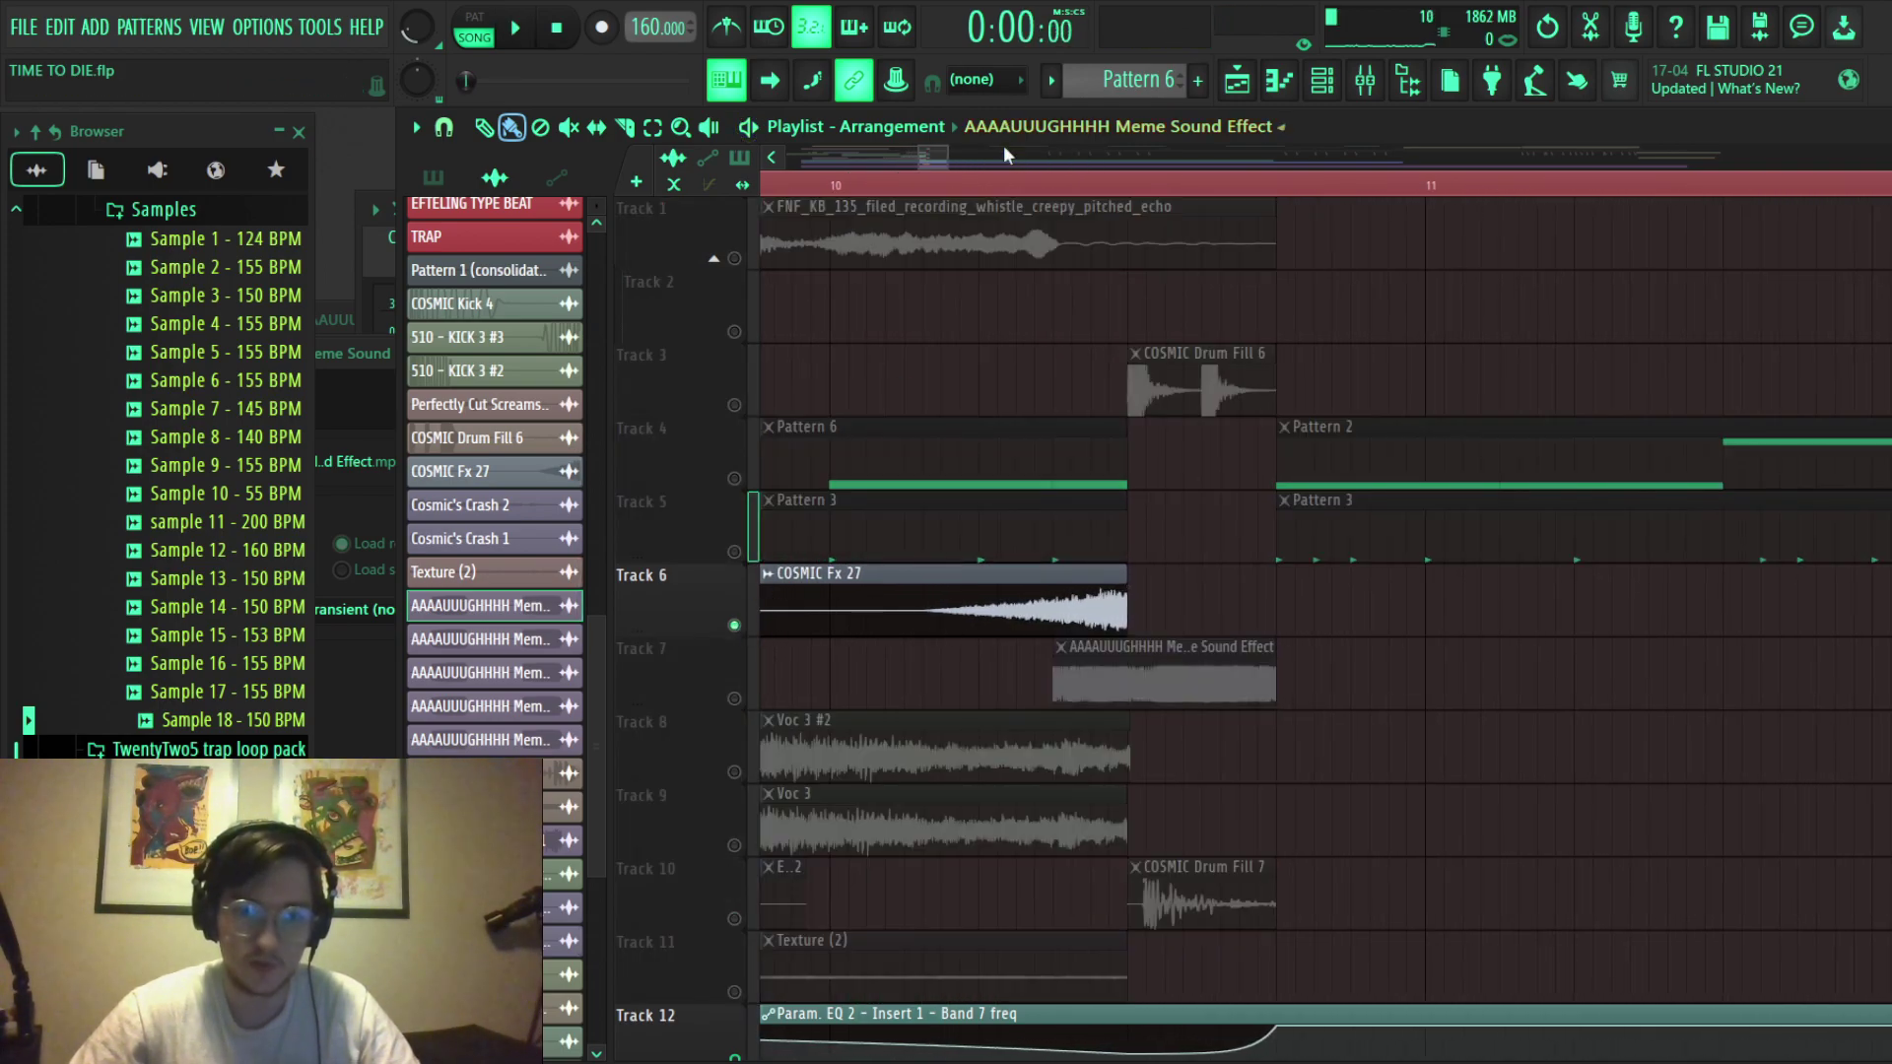
pyautogui.click(959, 184)
pyautogui.press('space')
pyautogui.scroll(-5, 1091, 588)
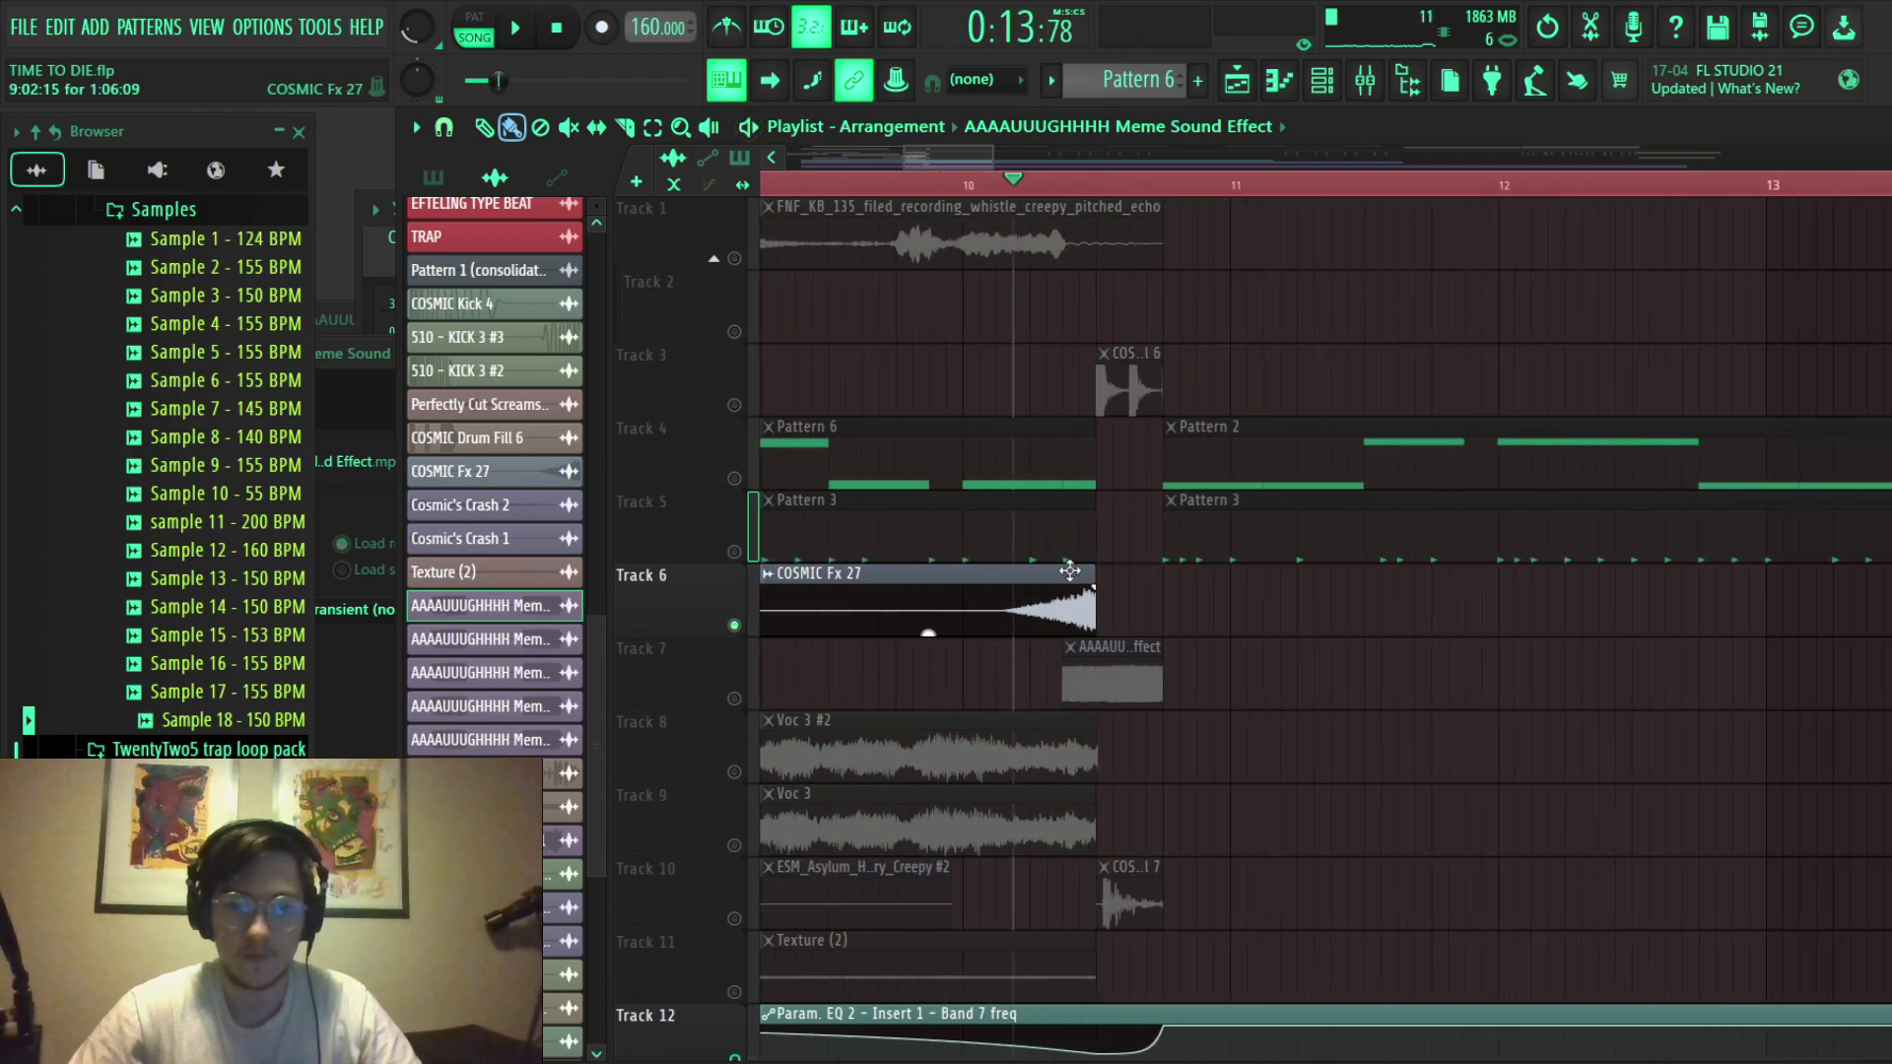
# Inspect the notes of Pattern 2 on Track 4 in the Serum piano roll and return to the playlist.
pyautogui.scroll(-8, 1203, 752)
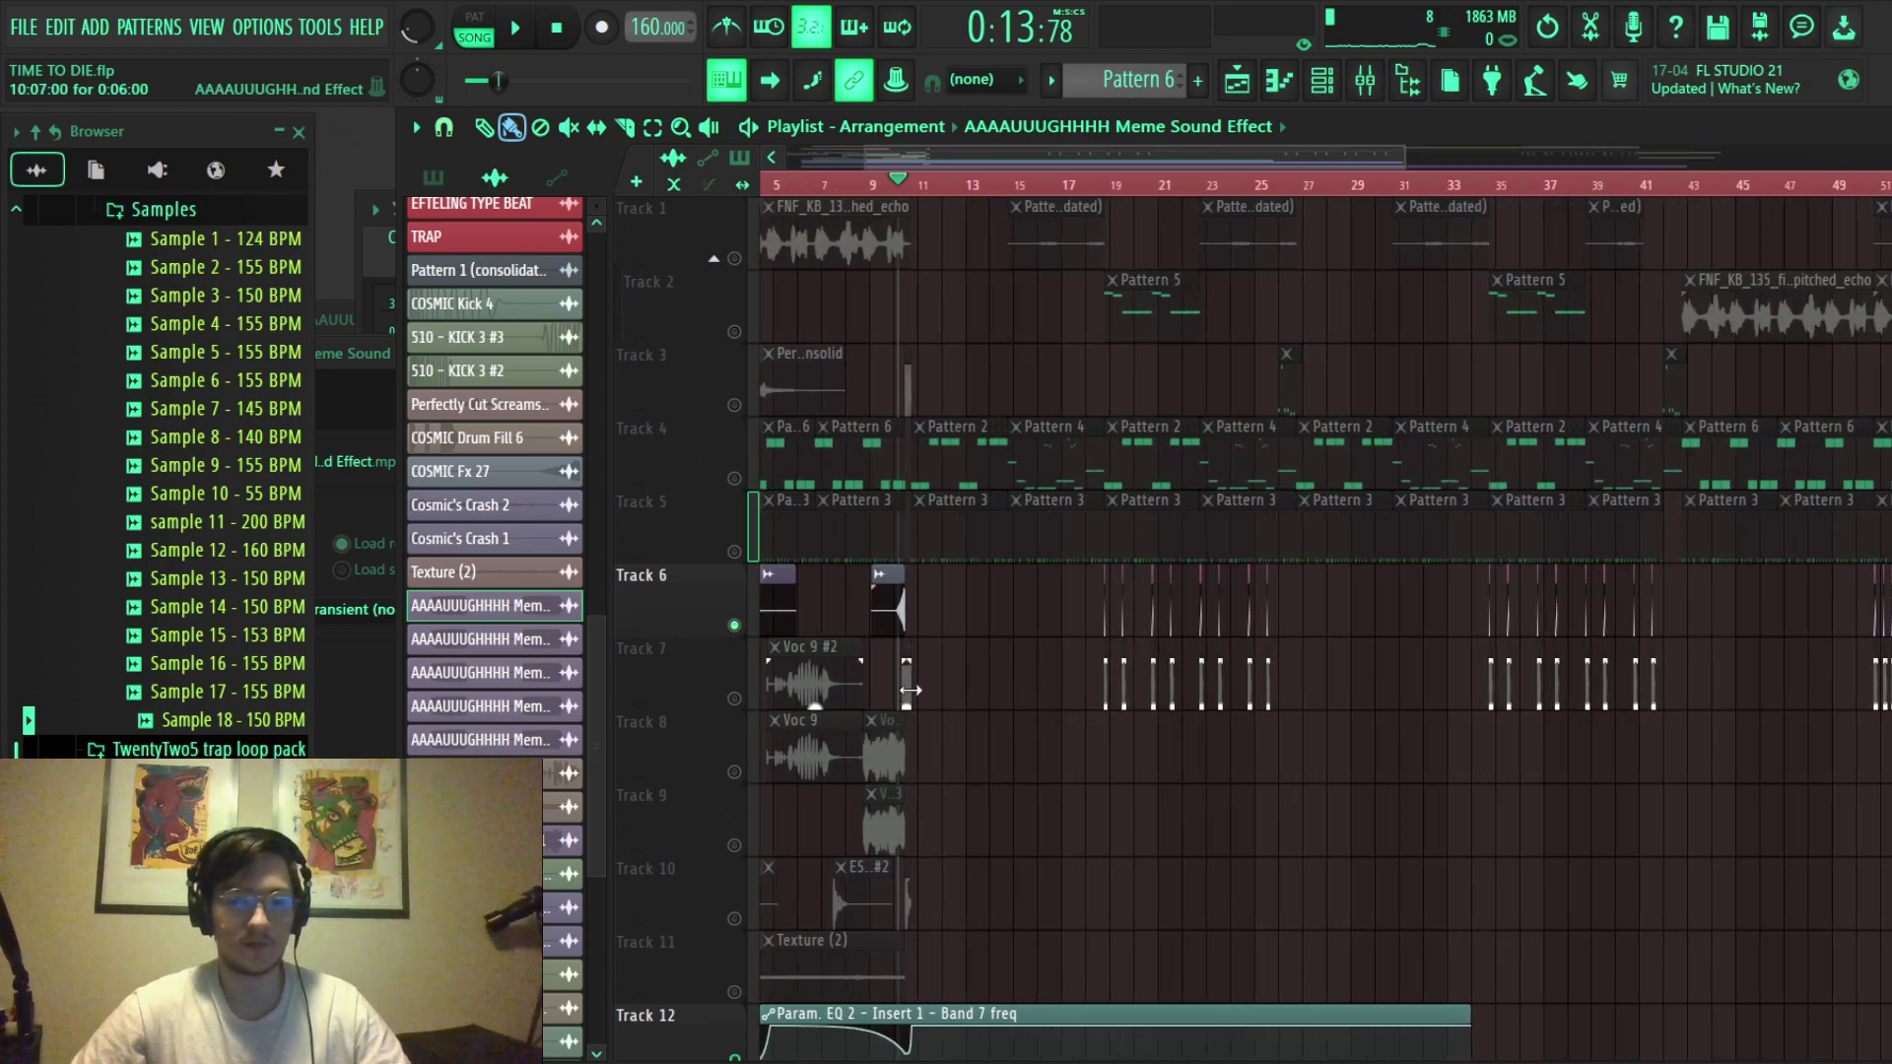
pyautogui.moveTo(980, 564); pyautogui.dragTo(764, 928)
pyautogui.click(1175, 905)
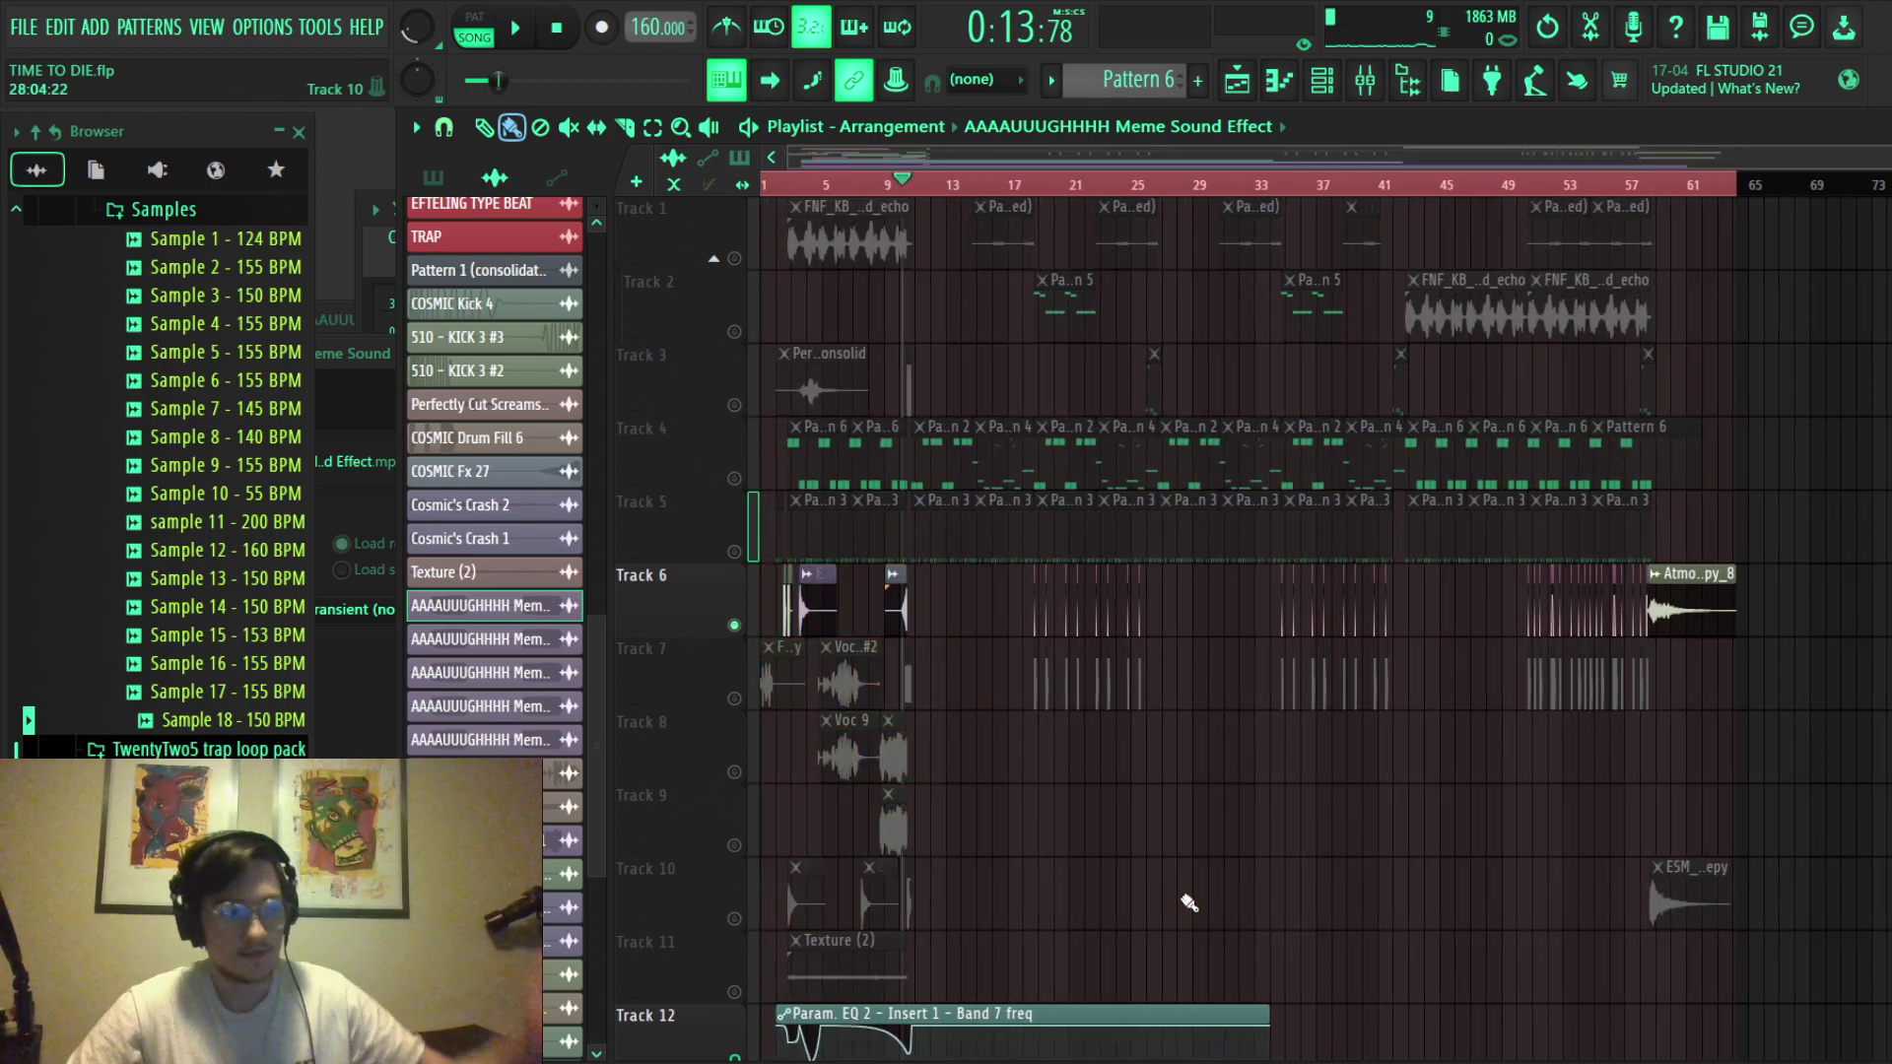
pyautogui.scroll(6, 979, 701)
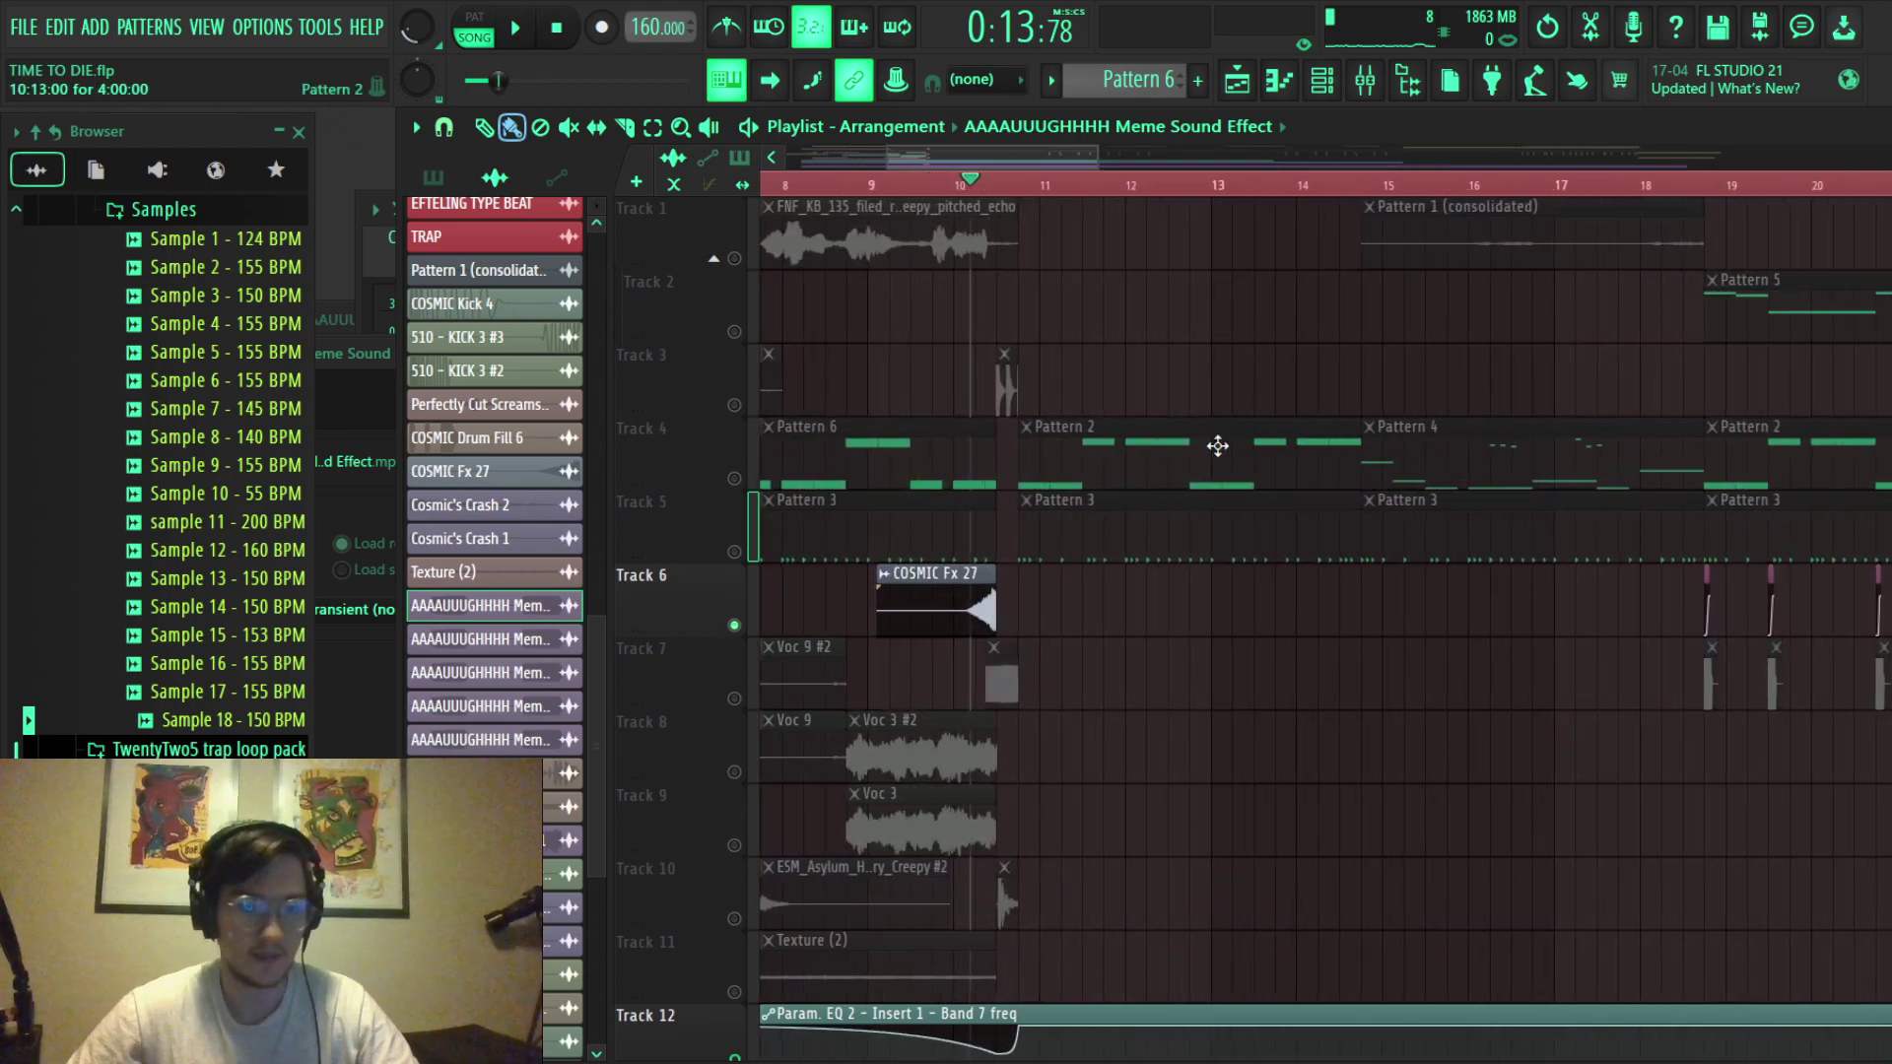
pyautogui.doubleClick(1227, 463)
pyautogui.scroll(3, 1222, 493)
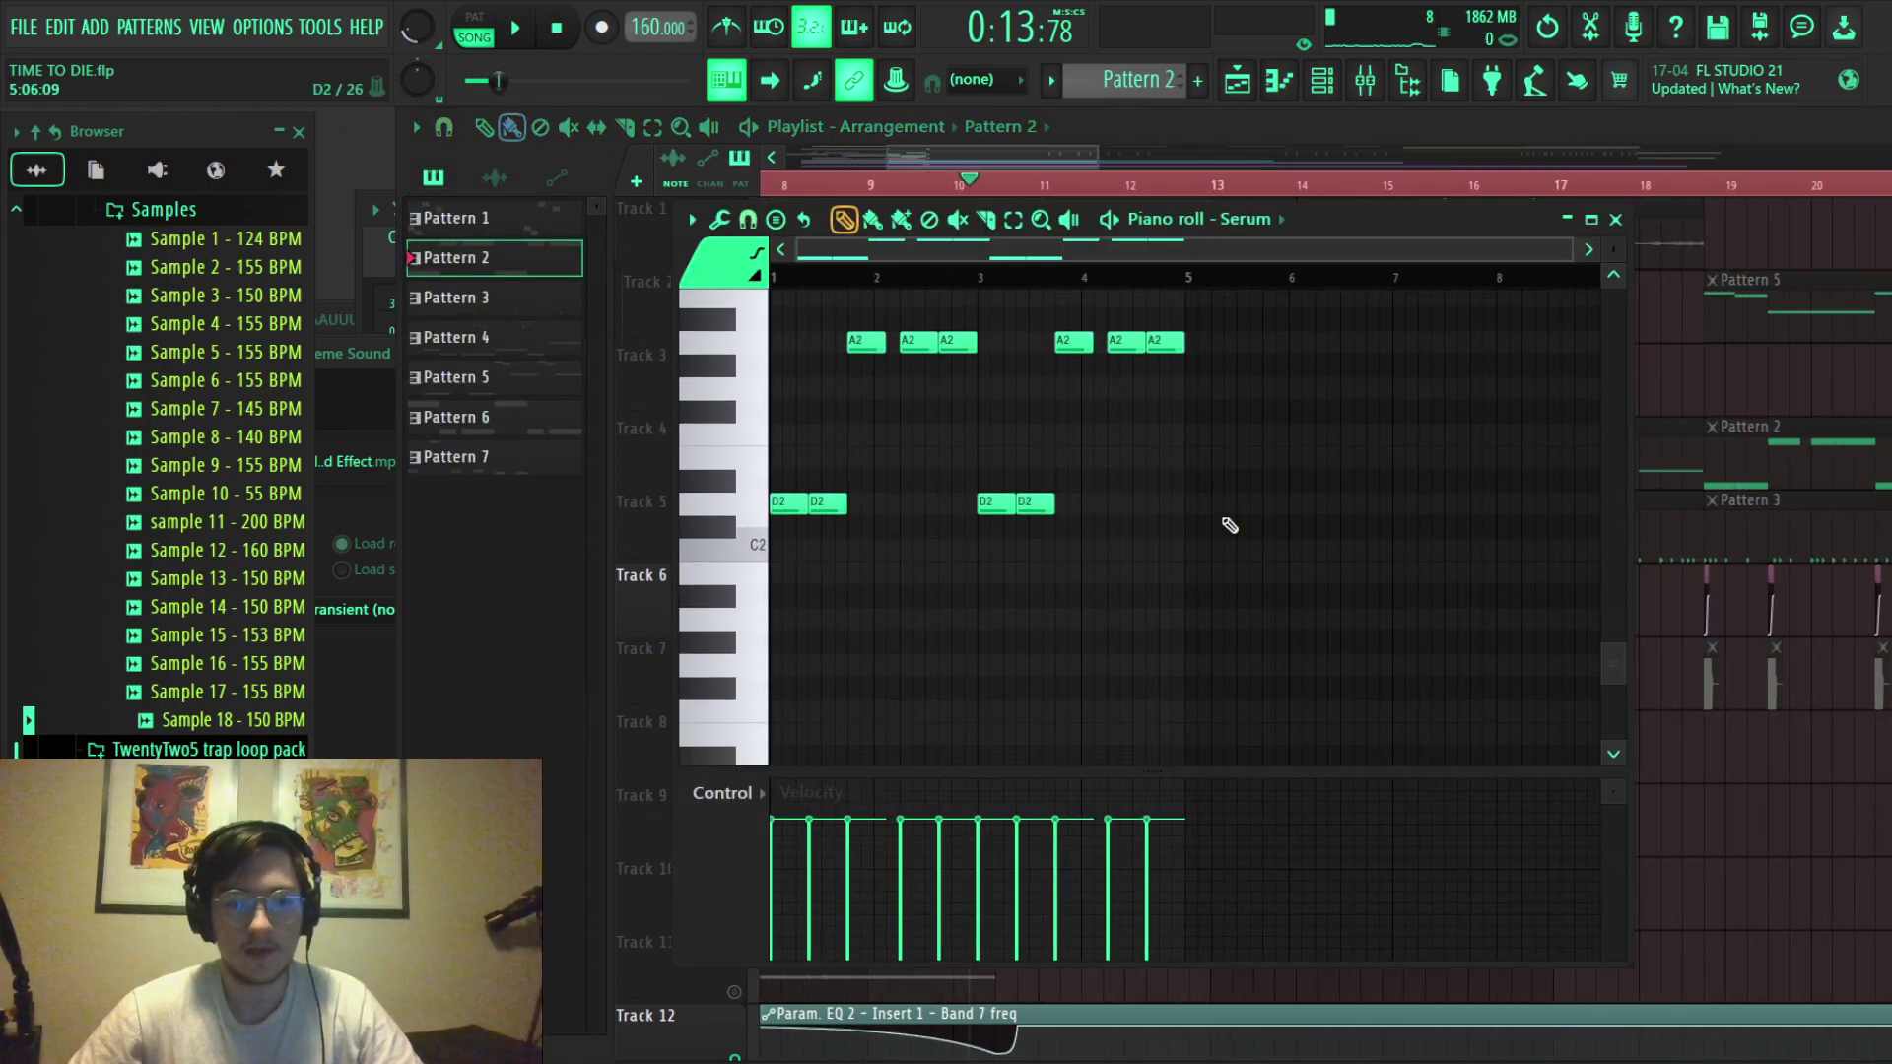
pyautogui.press('F7')
pyautogui.scroll(-4, 1217, 581)
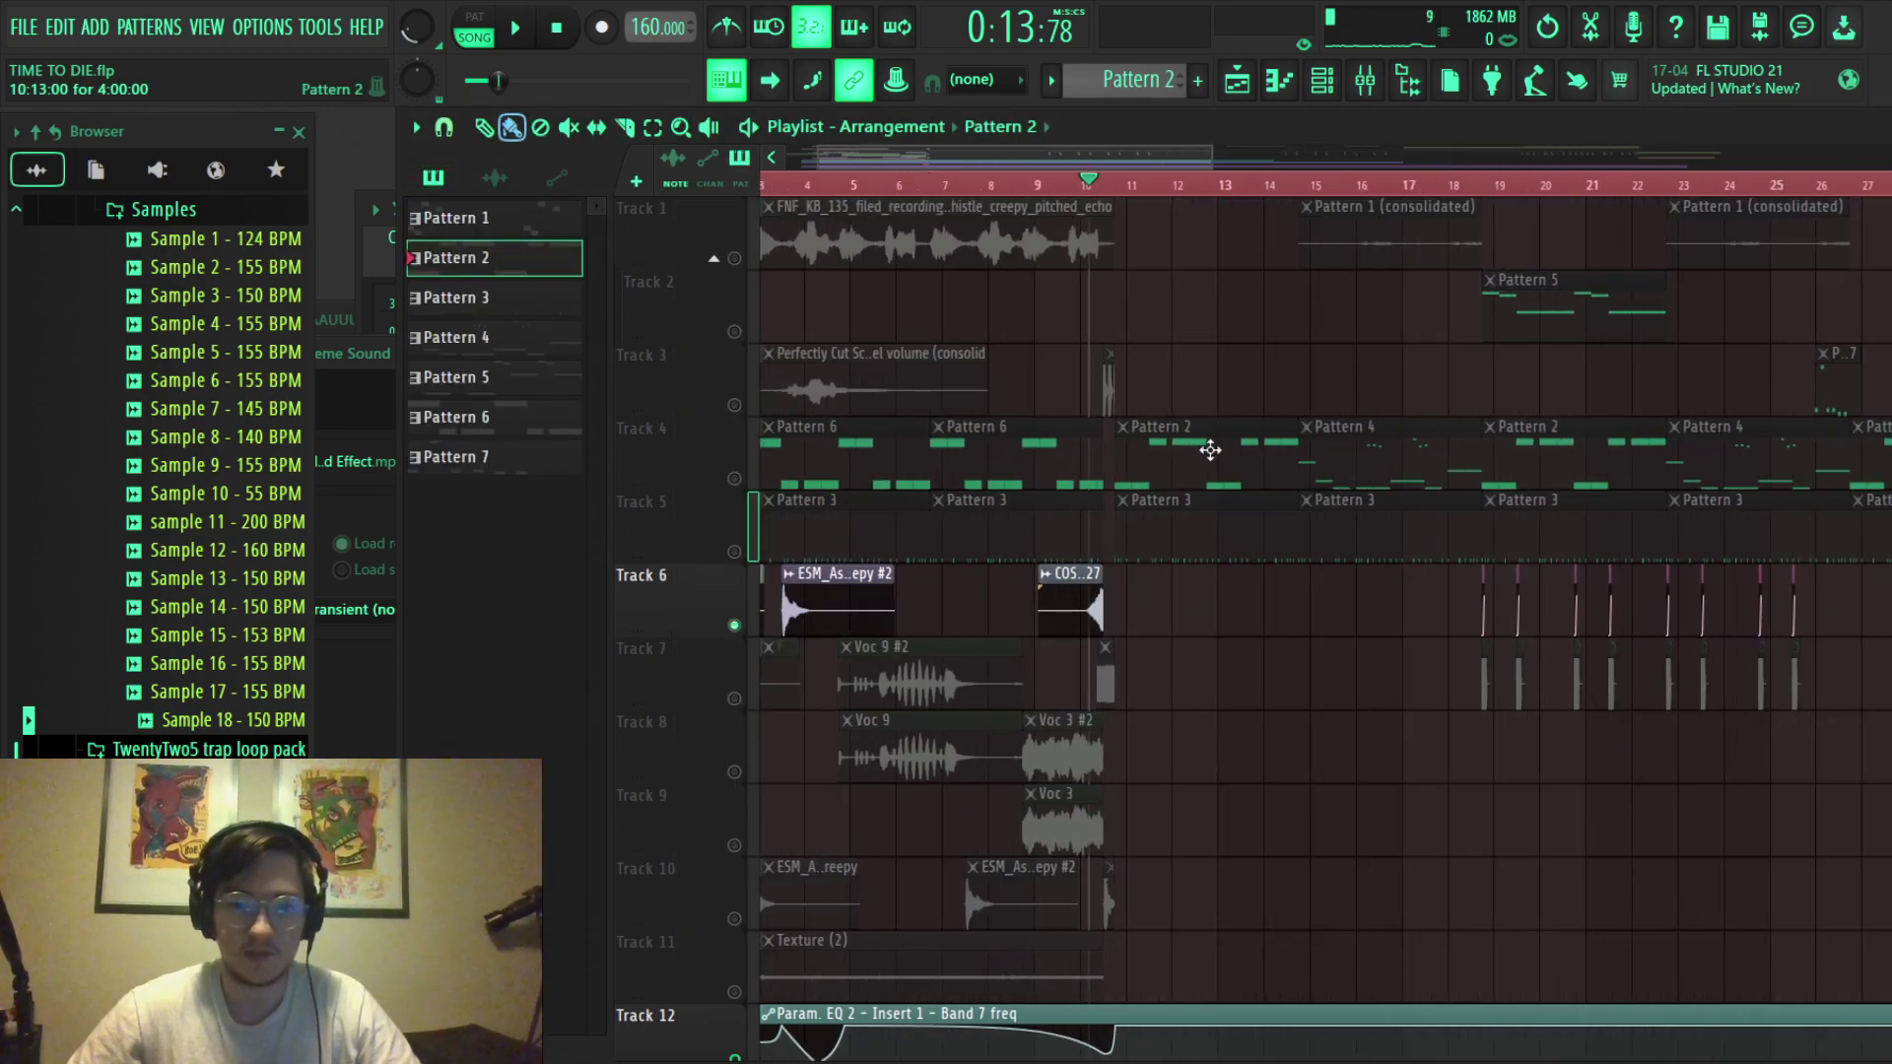
pyautogui.doubleClick(1208, 449)
pyautogui.scroll(2, 1203, 433)
pyautogui.scroll(-1, 844, 612)
pyautogui.click(744, 636)
pyautogui.press('F7')
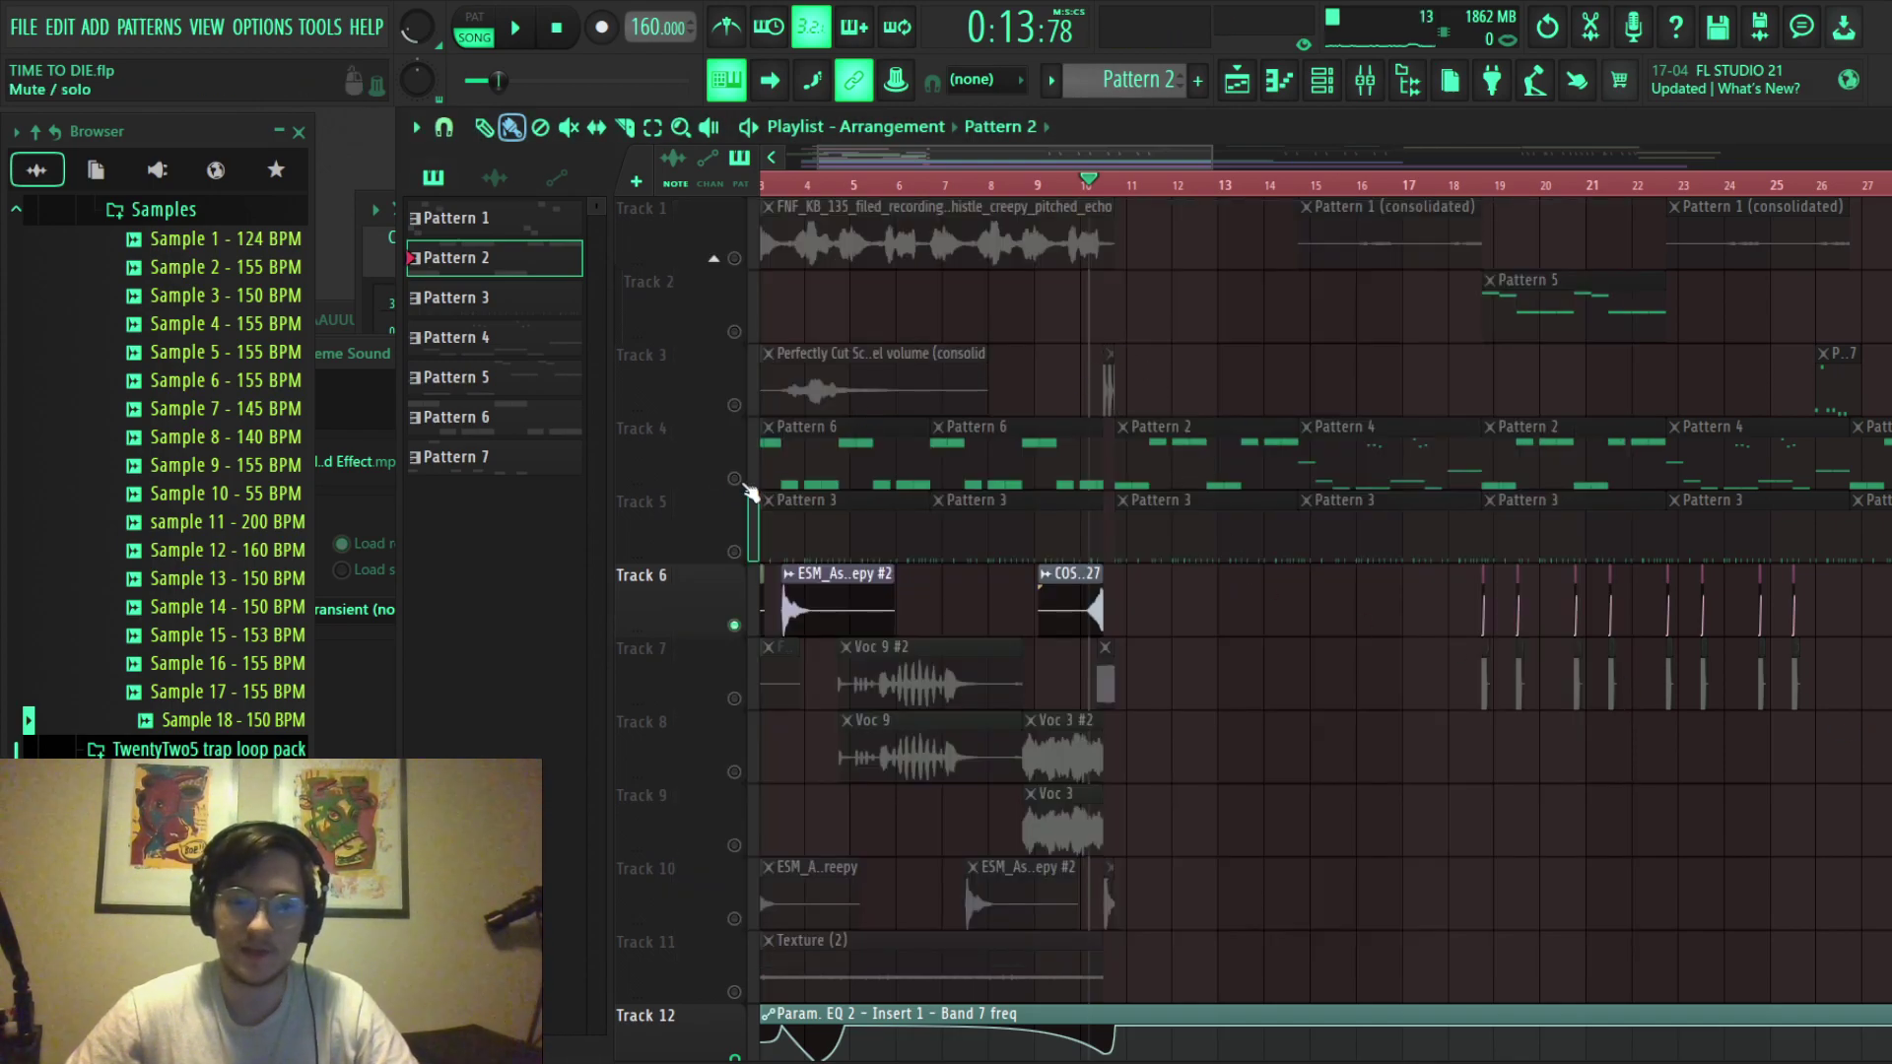
# Unmute all tracks and open the Serum instrument and its Pattern 2 notes from the channel rack.
pyautogui.scroll(3, 962, 877)
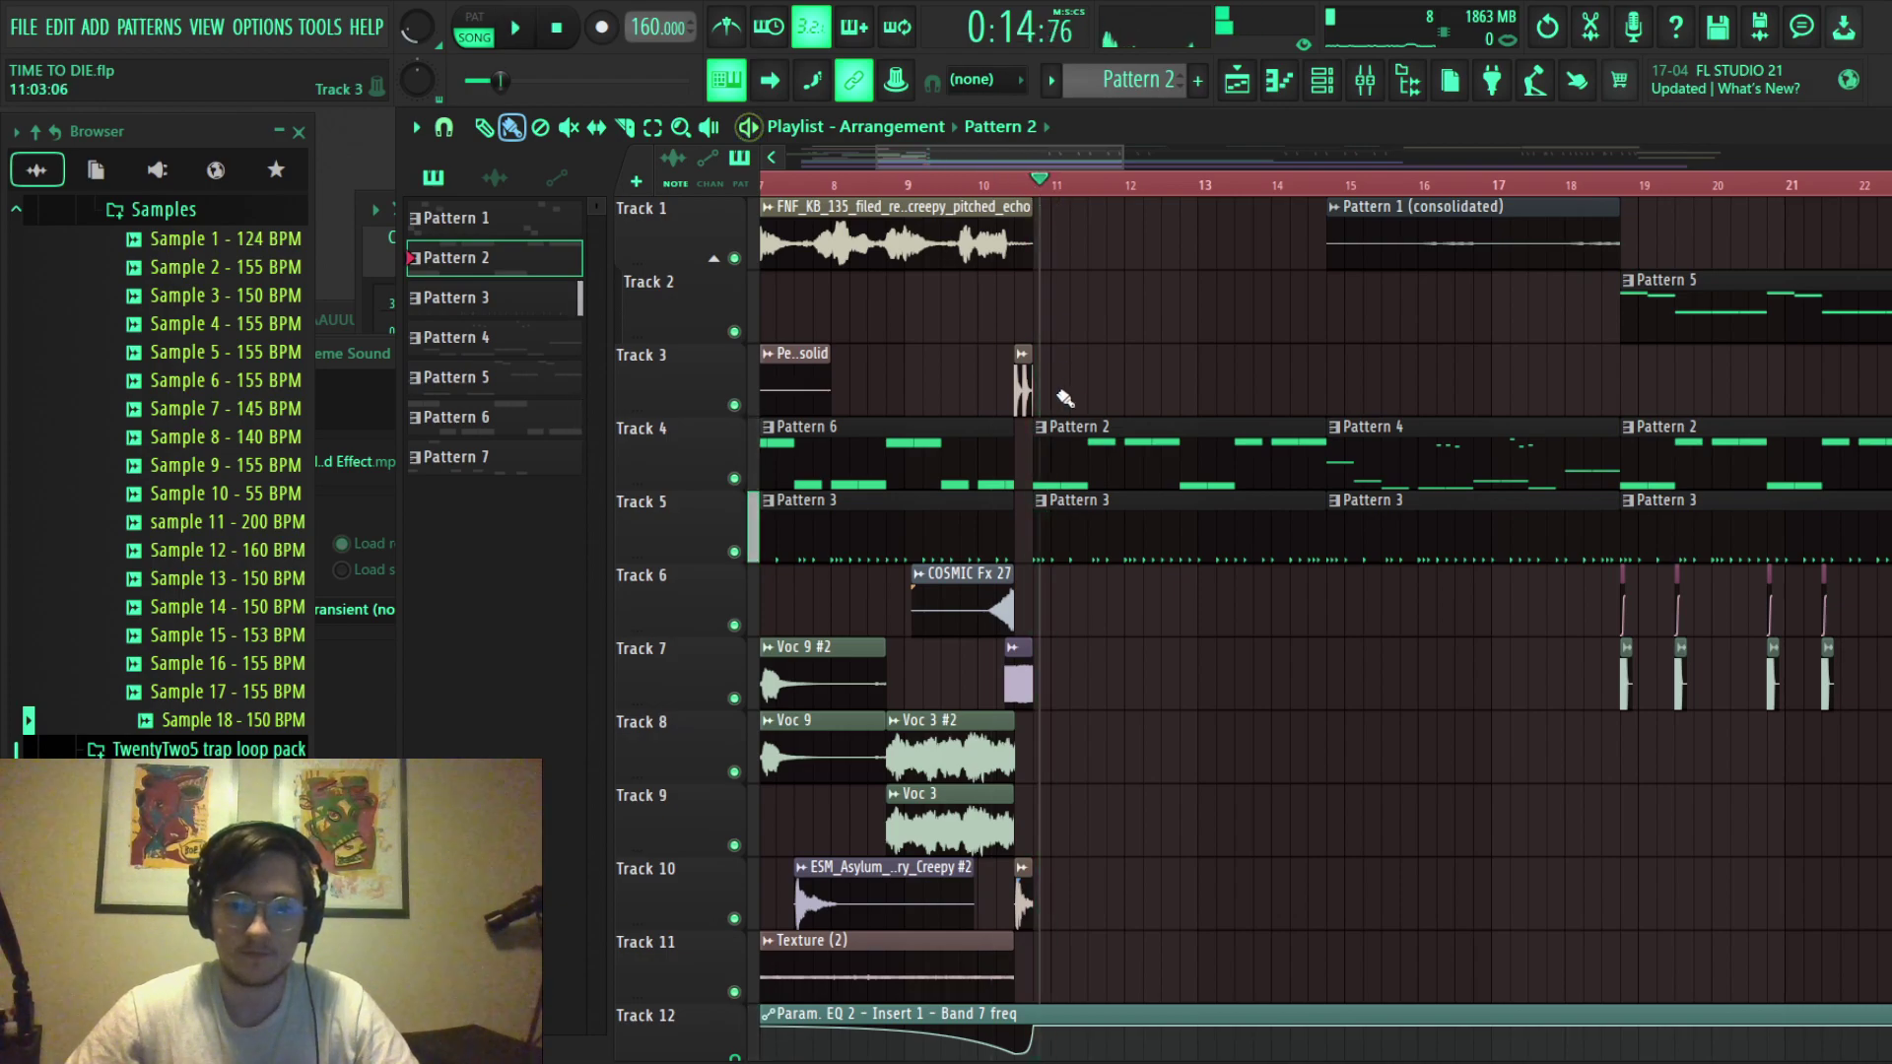
pyautogui.press('F7')
pyautogui.press('F6')
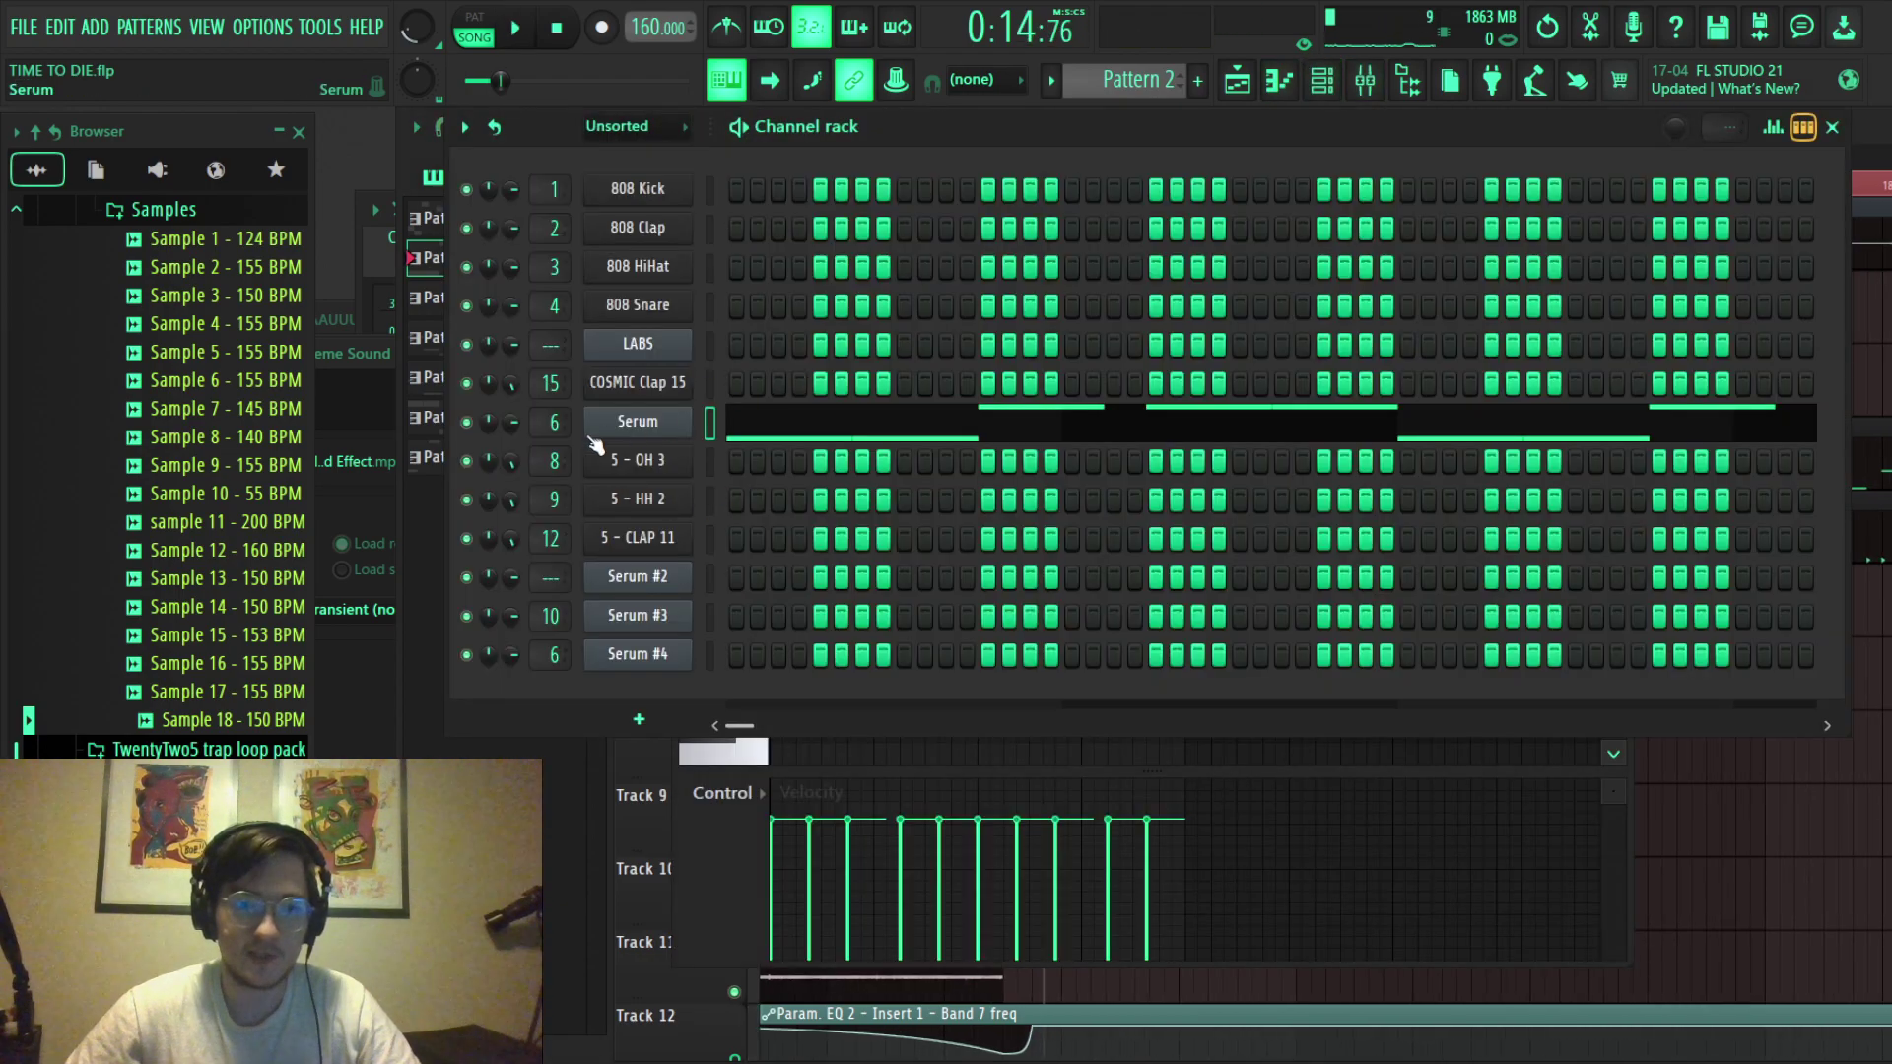
pyautogui.click(596, 424)
pyautogui.click(779, 434)
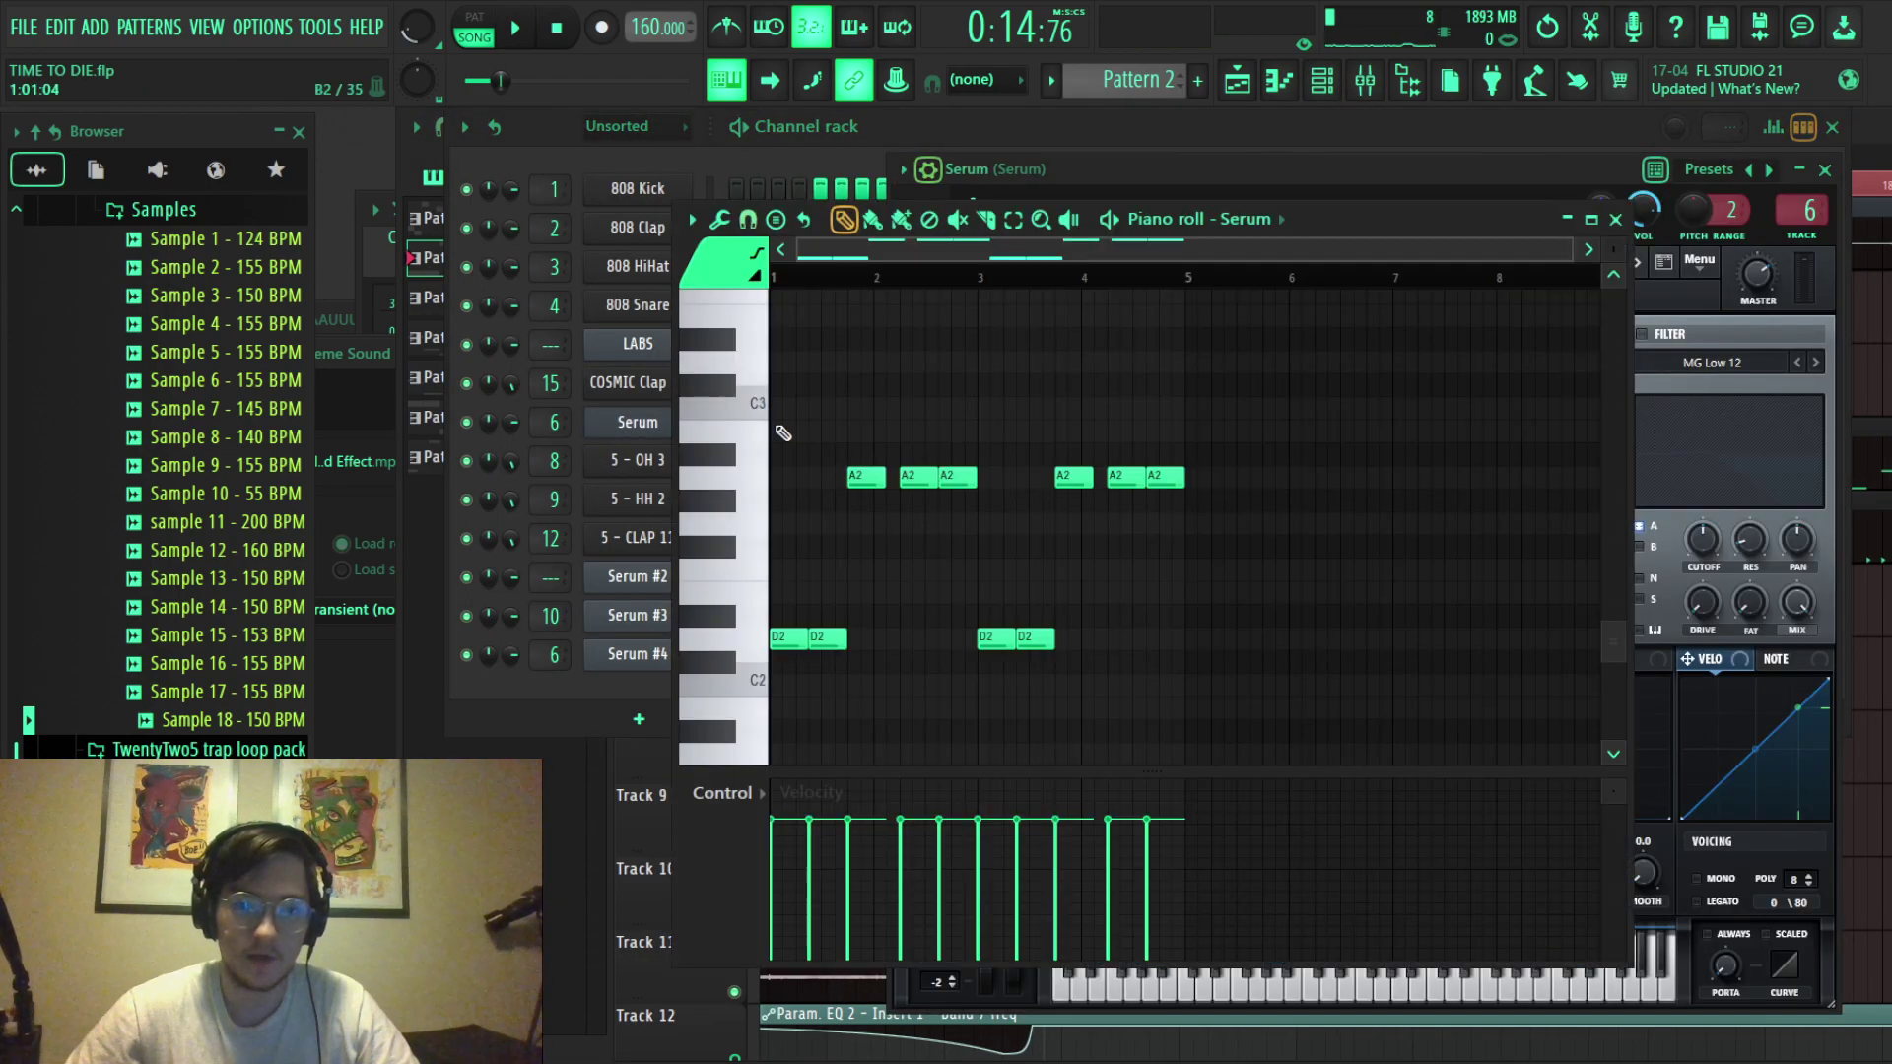
# Examine the D2 and A2 bass notes of Pattern 2 and bring the Serum plugin to the front.
pyautogui.click(772, 426)
pyautogui.scroll(3, 772, 426)
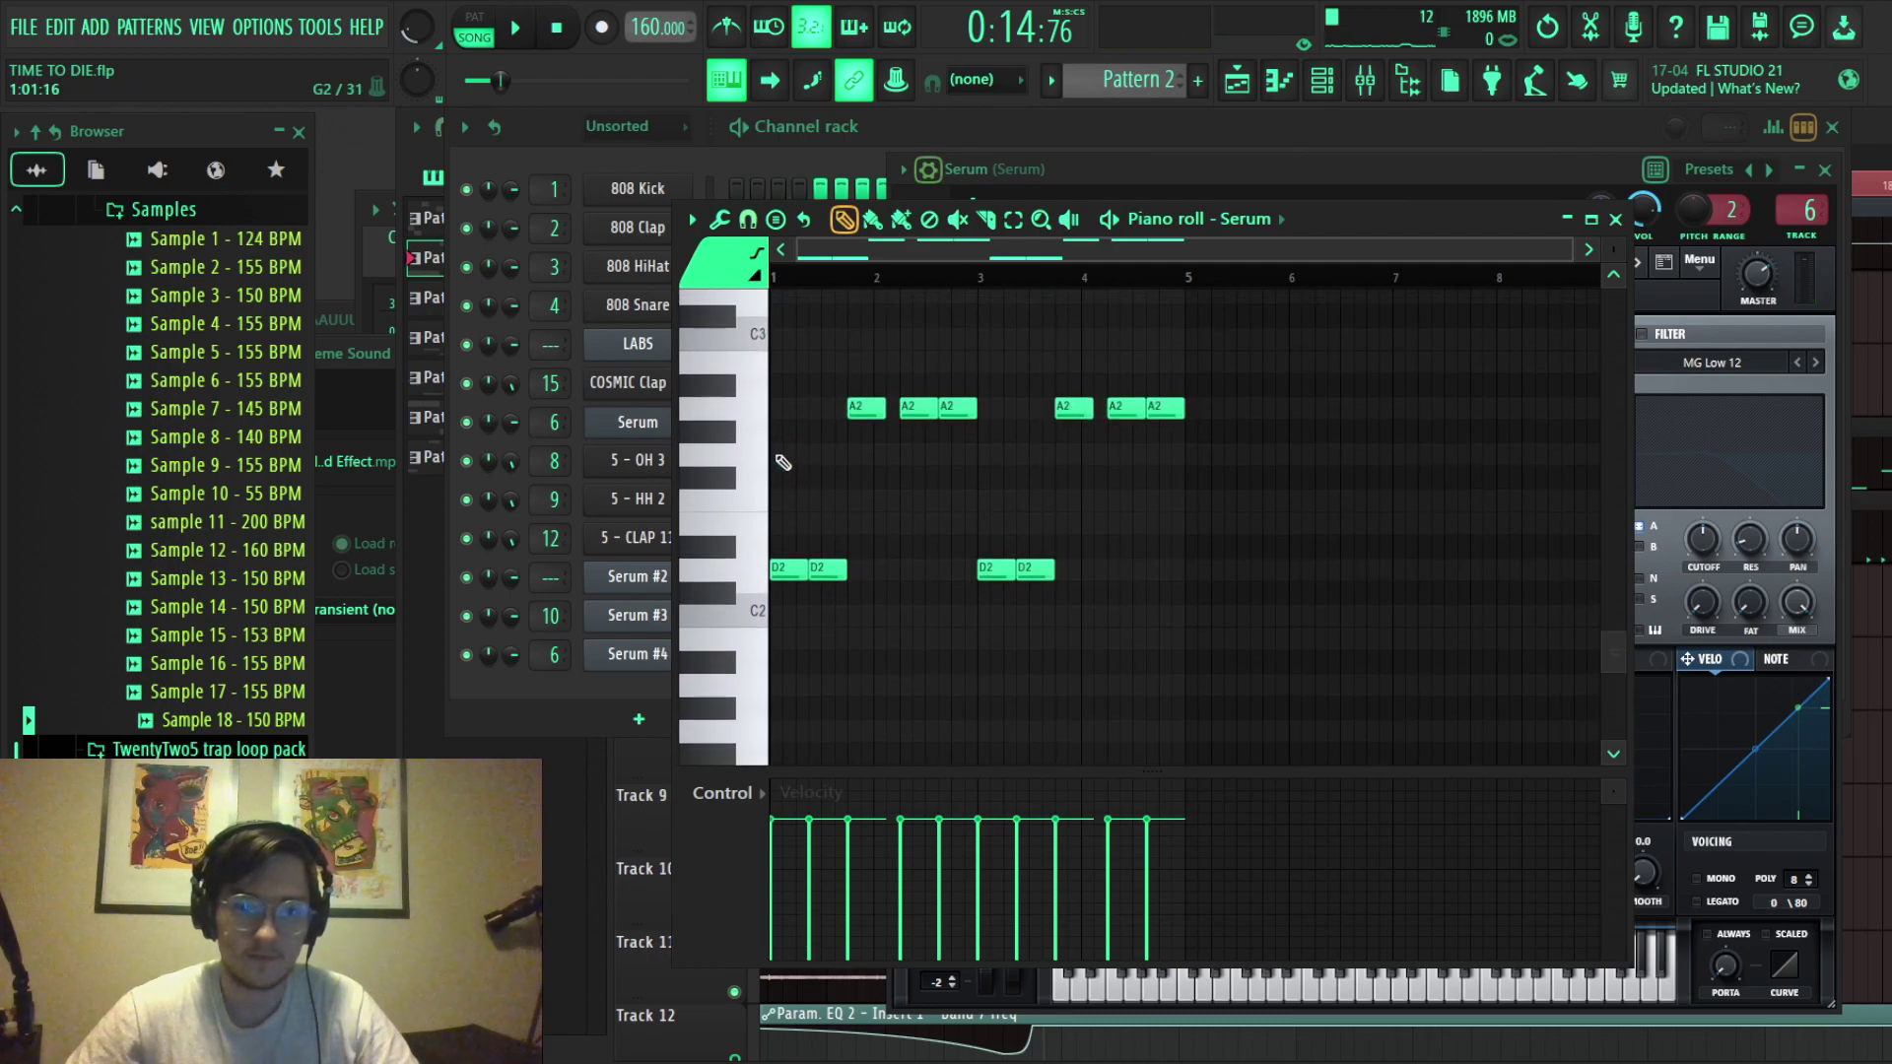
pyautogui.click(785, 412)
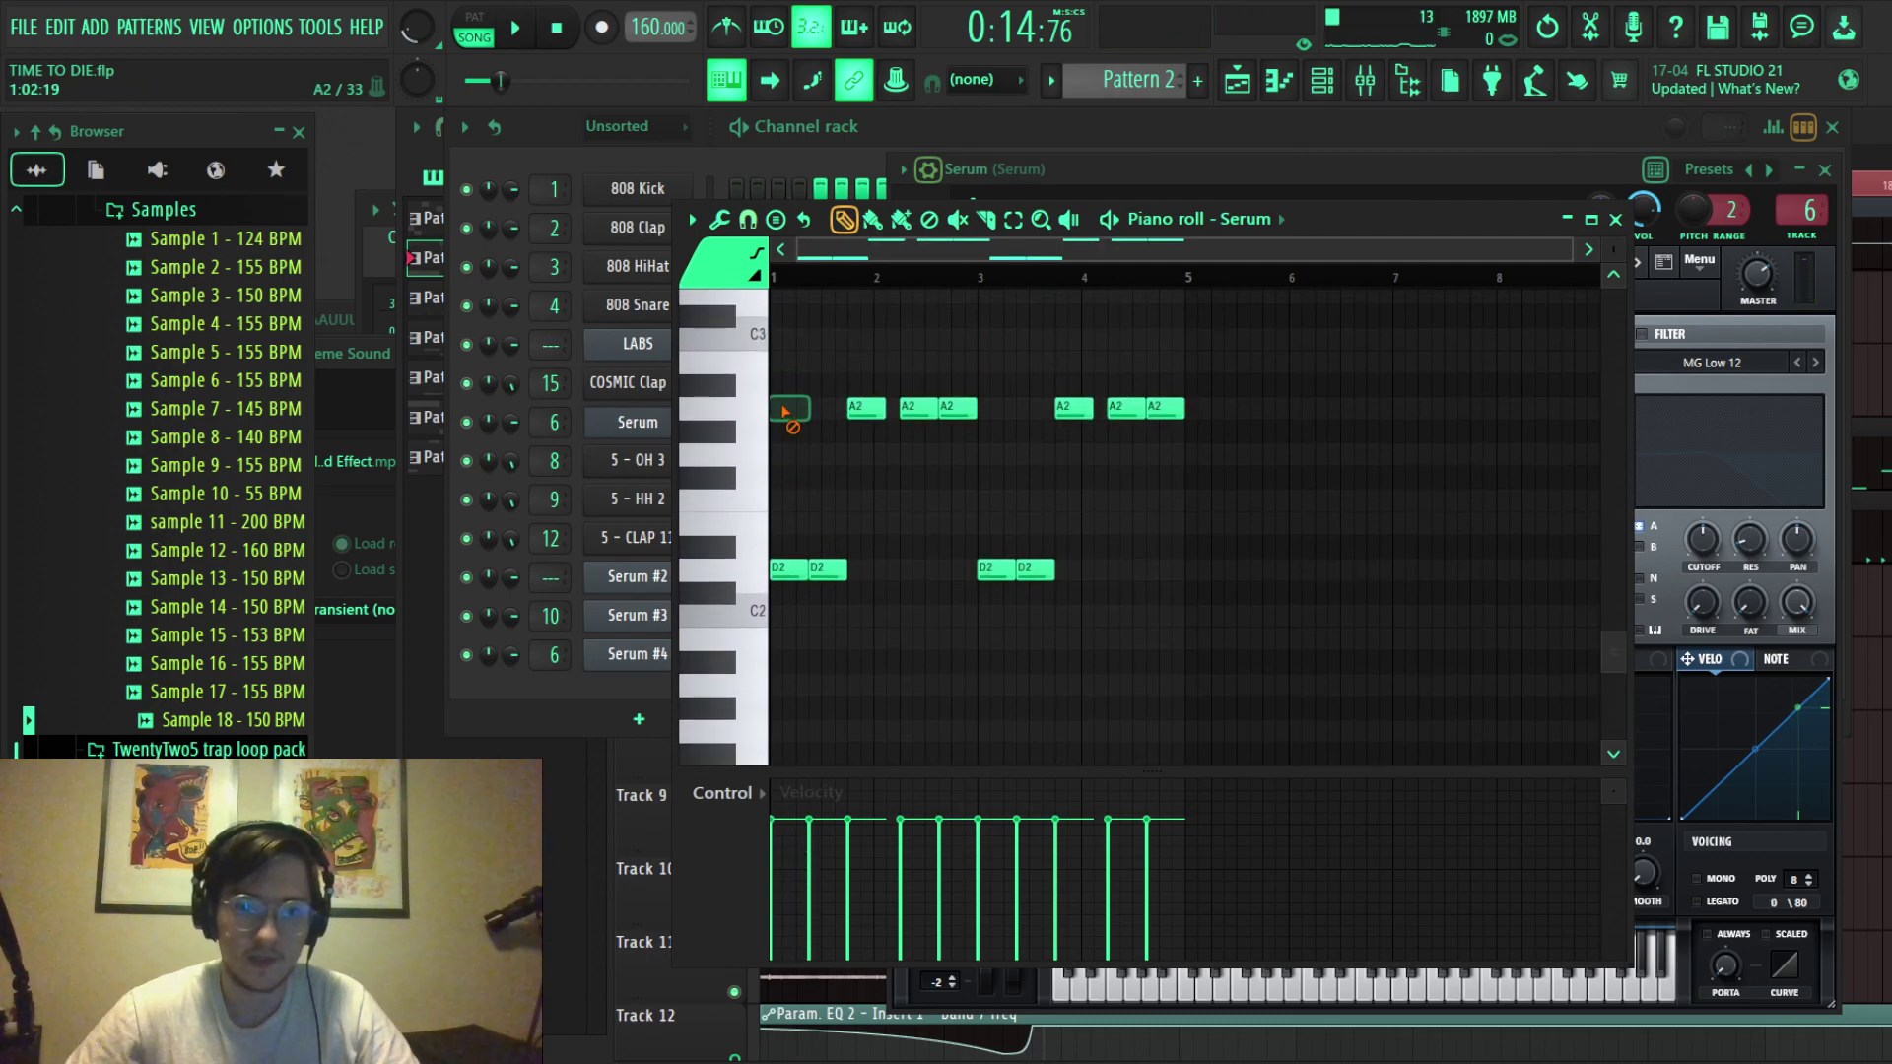
pyautogui.click(1570, 218)
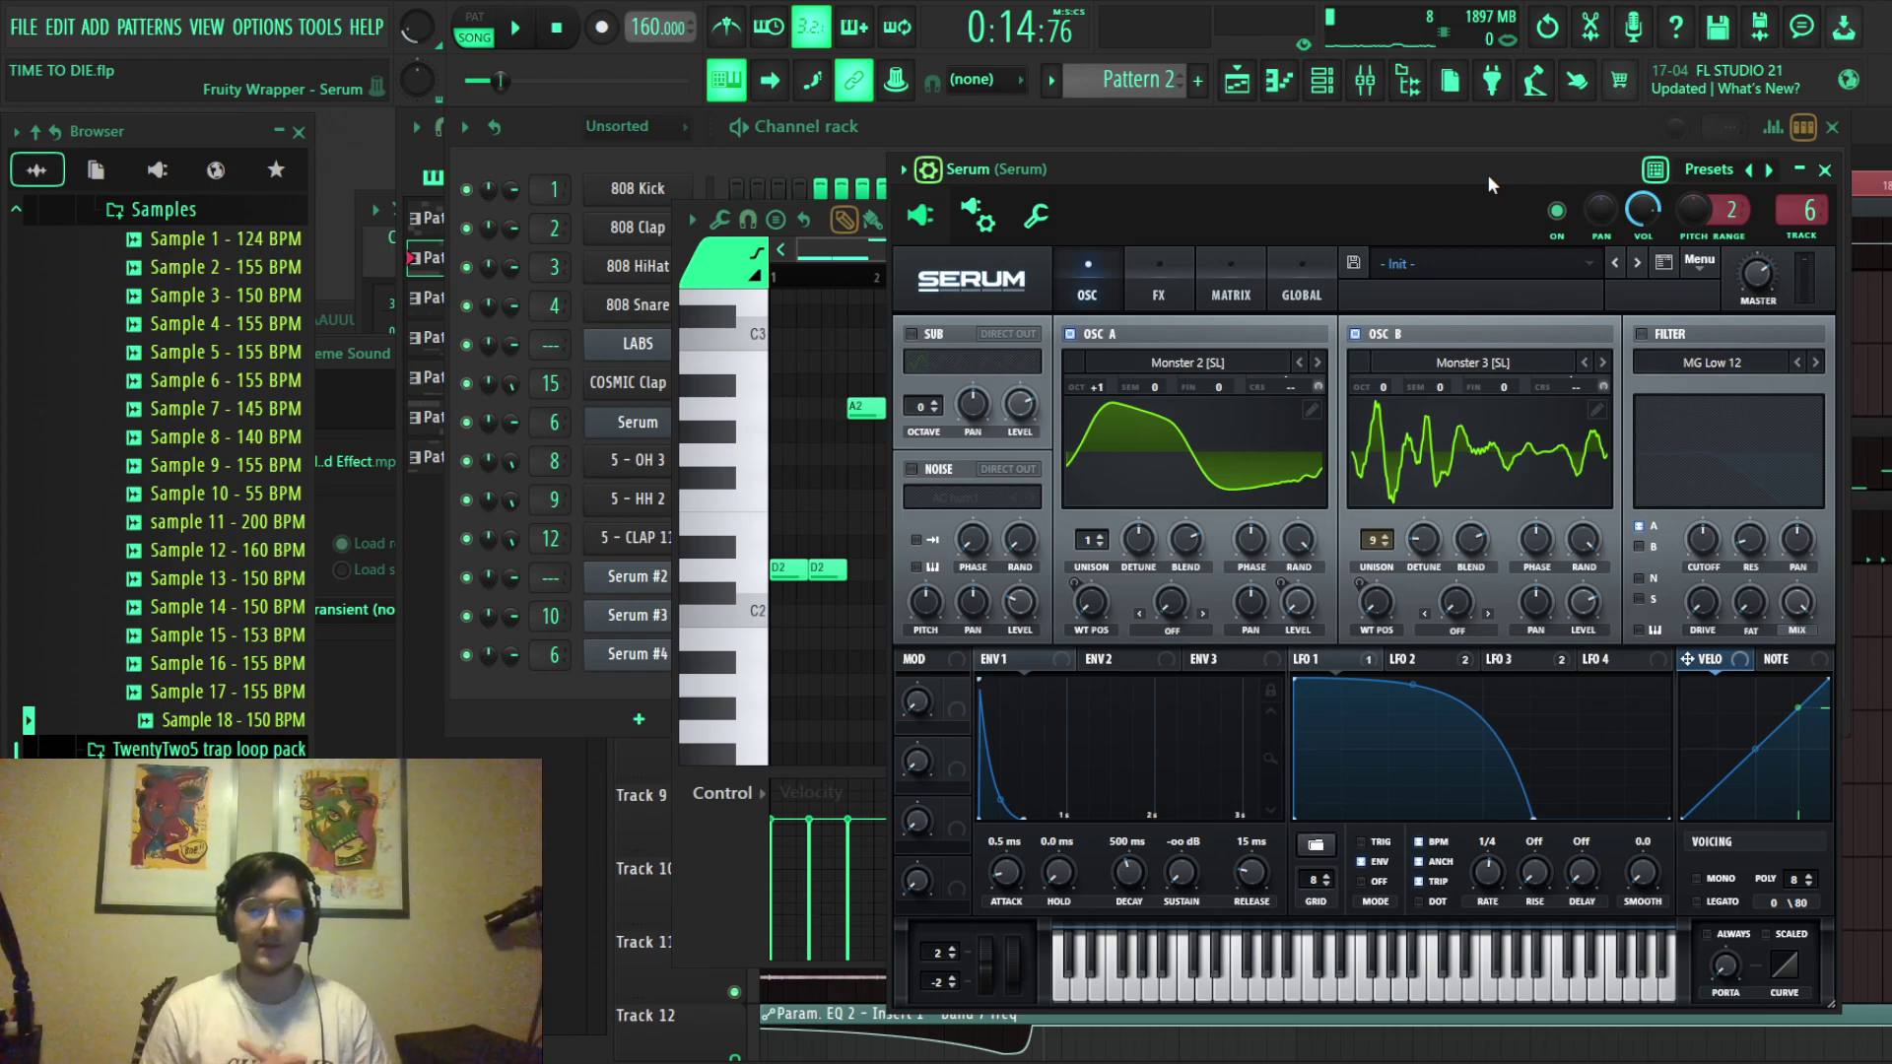
# Save the project and view the Spectral wavetable list of Serum's oscillator B without choosing another wavetable.
pyautogui.hotkey('ctrl', 's')
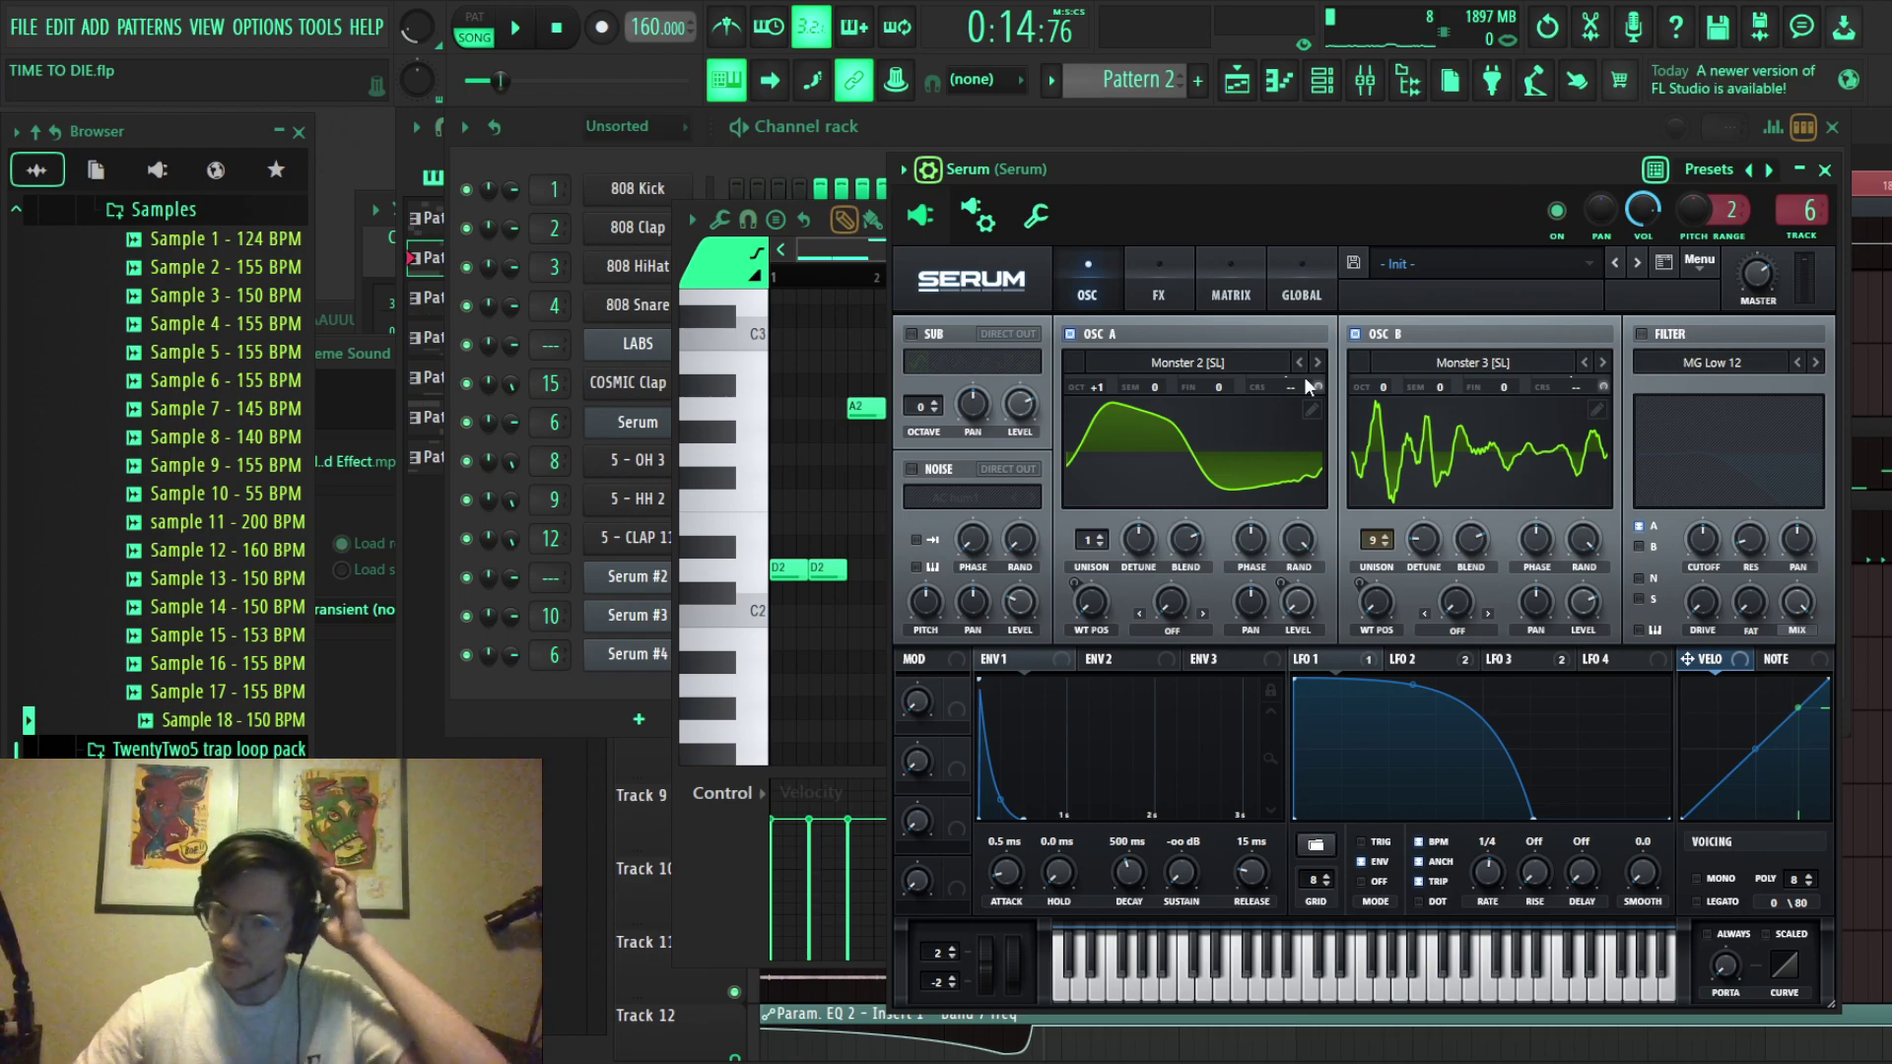
pyautogui.click(1449, 362)
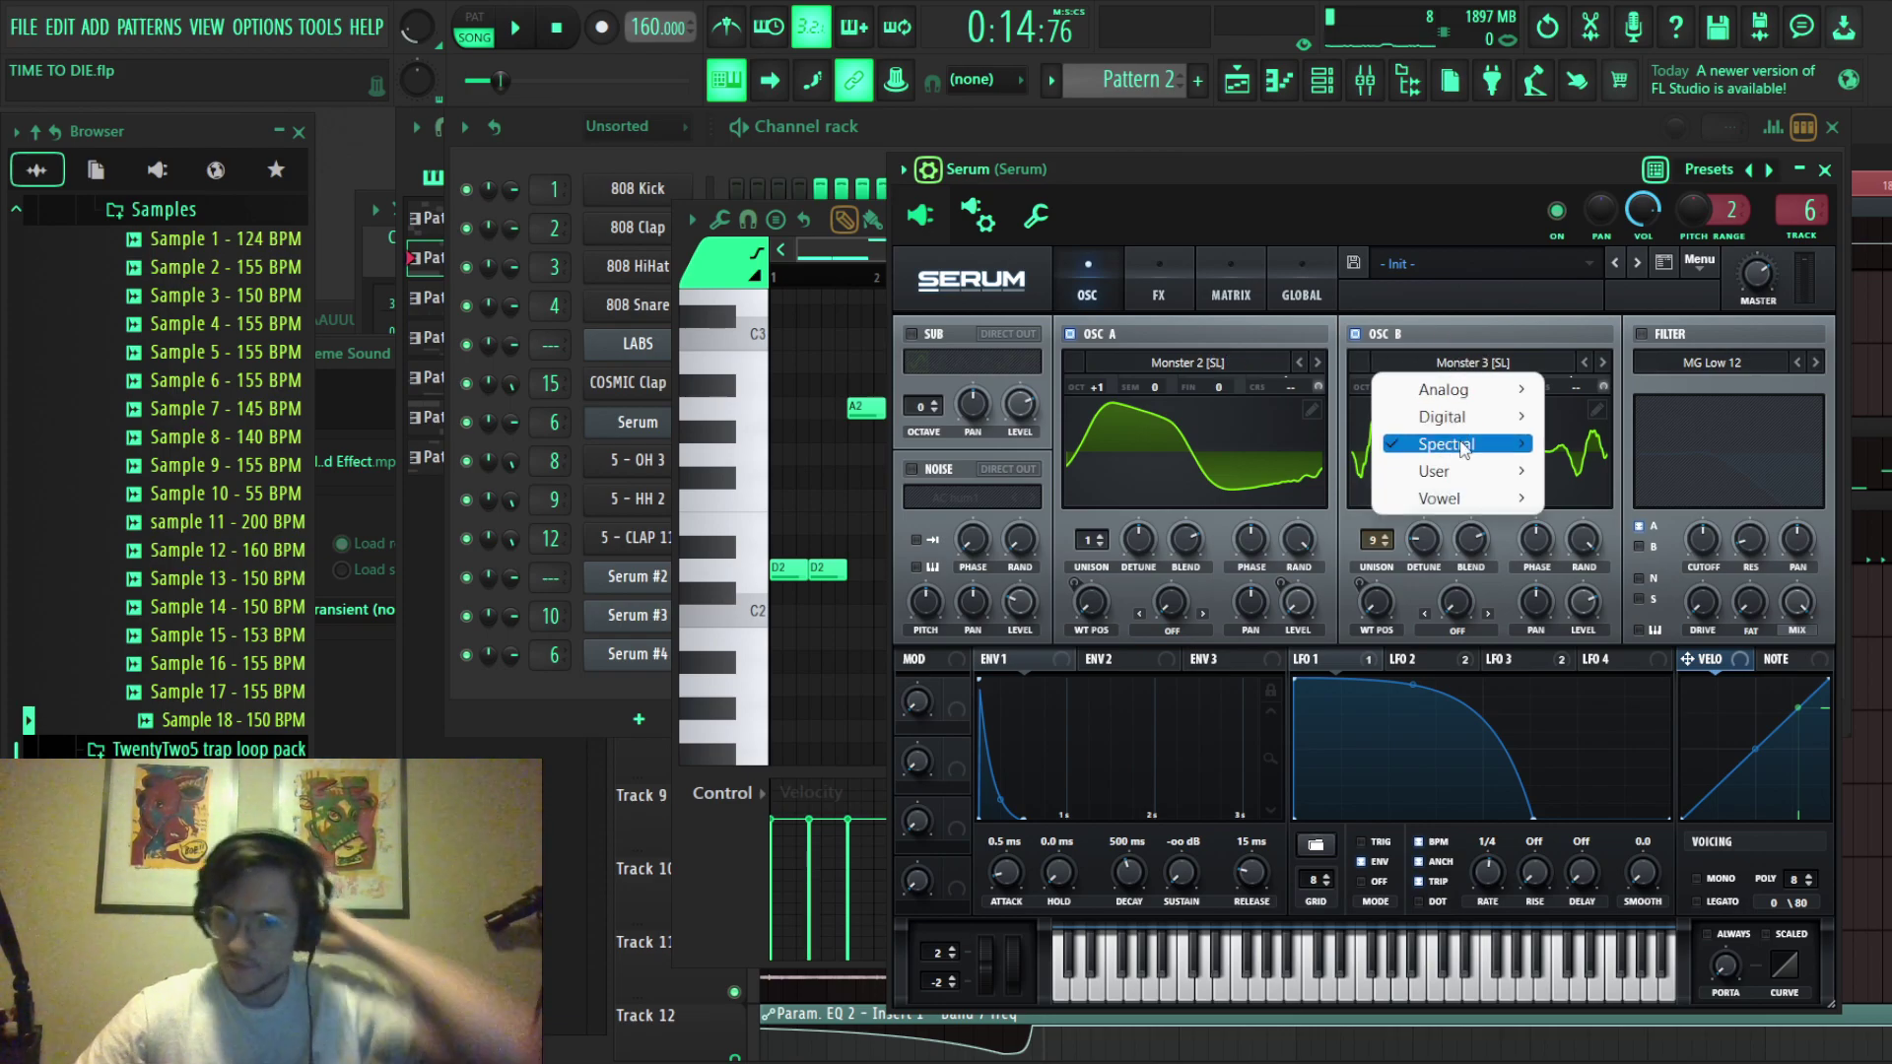
pyautogui.moveTo(1463, 445)
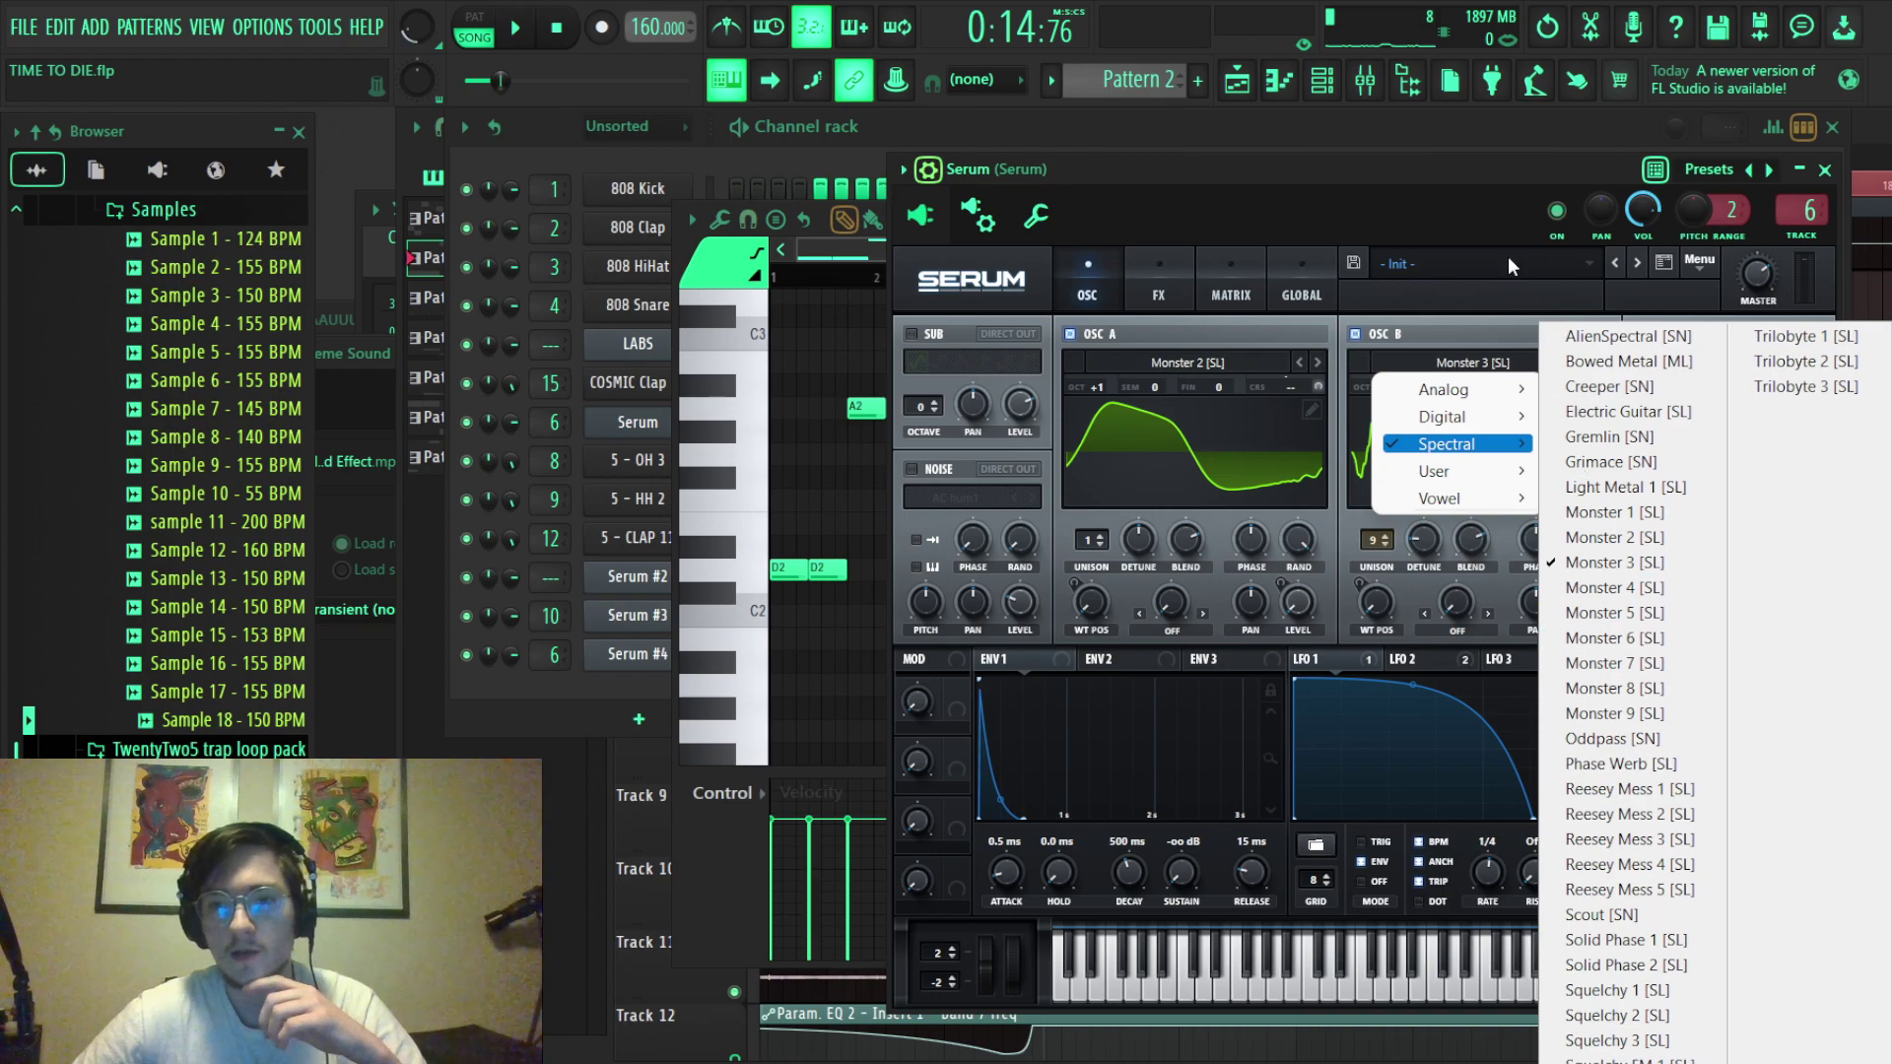
pyautogui.click(1488, 237)
# Show Serum's effects and disable Distortion, Compressor and Hyper/Dimension.
pyautogui.click(1161, 284)
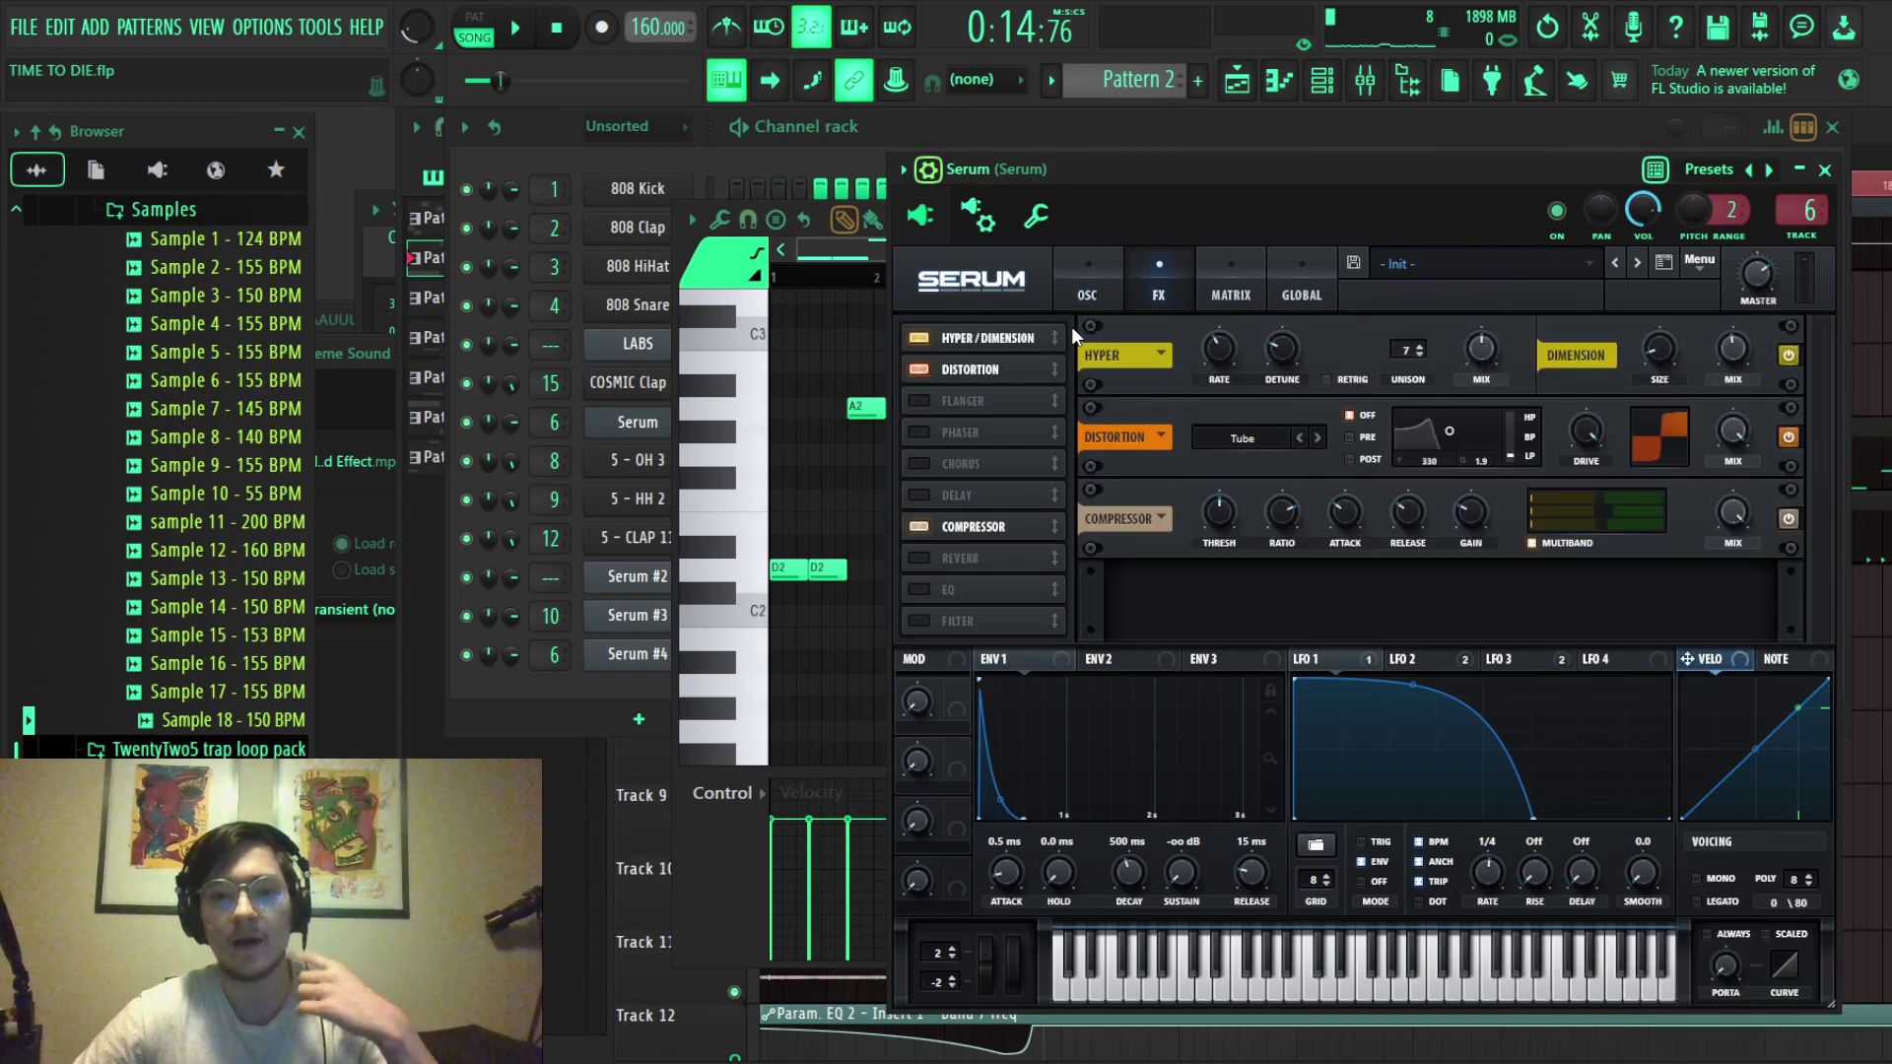
pyautogui.click(925, 369)
pyautogui.click(919, 526)
pyautogui.click(918, 337)
# Show the Serum channel's mixer insert 6, check the plugin window once more, and return to the insert.
pyautogui.click(1364, 79)
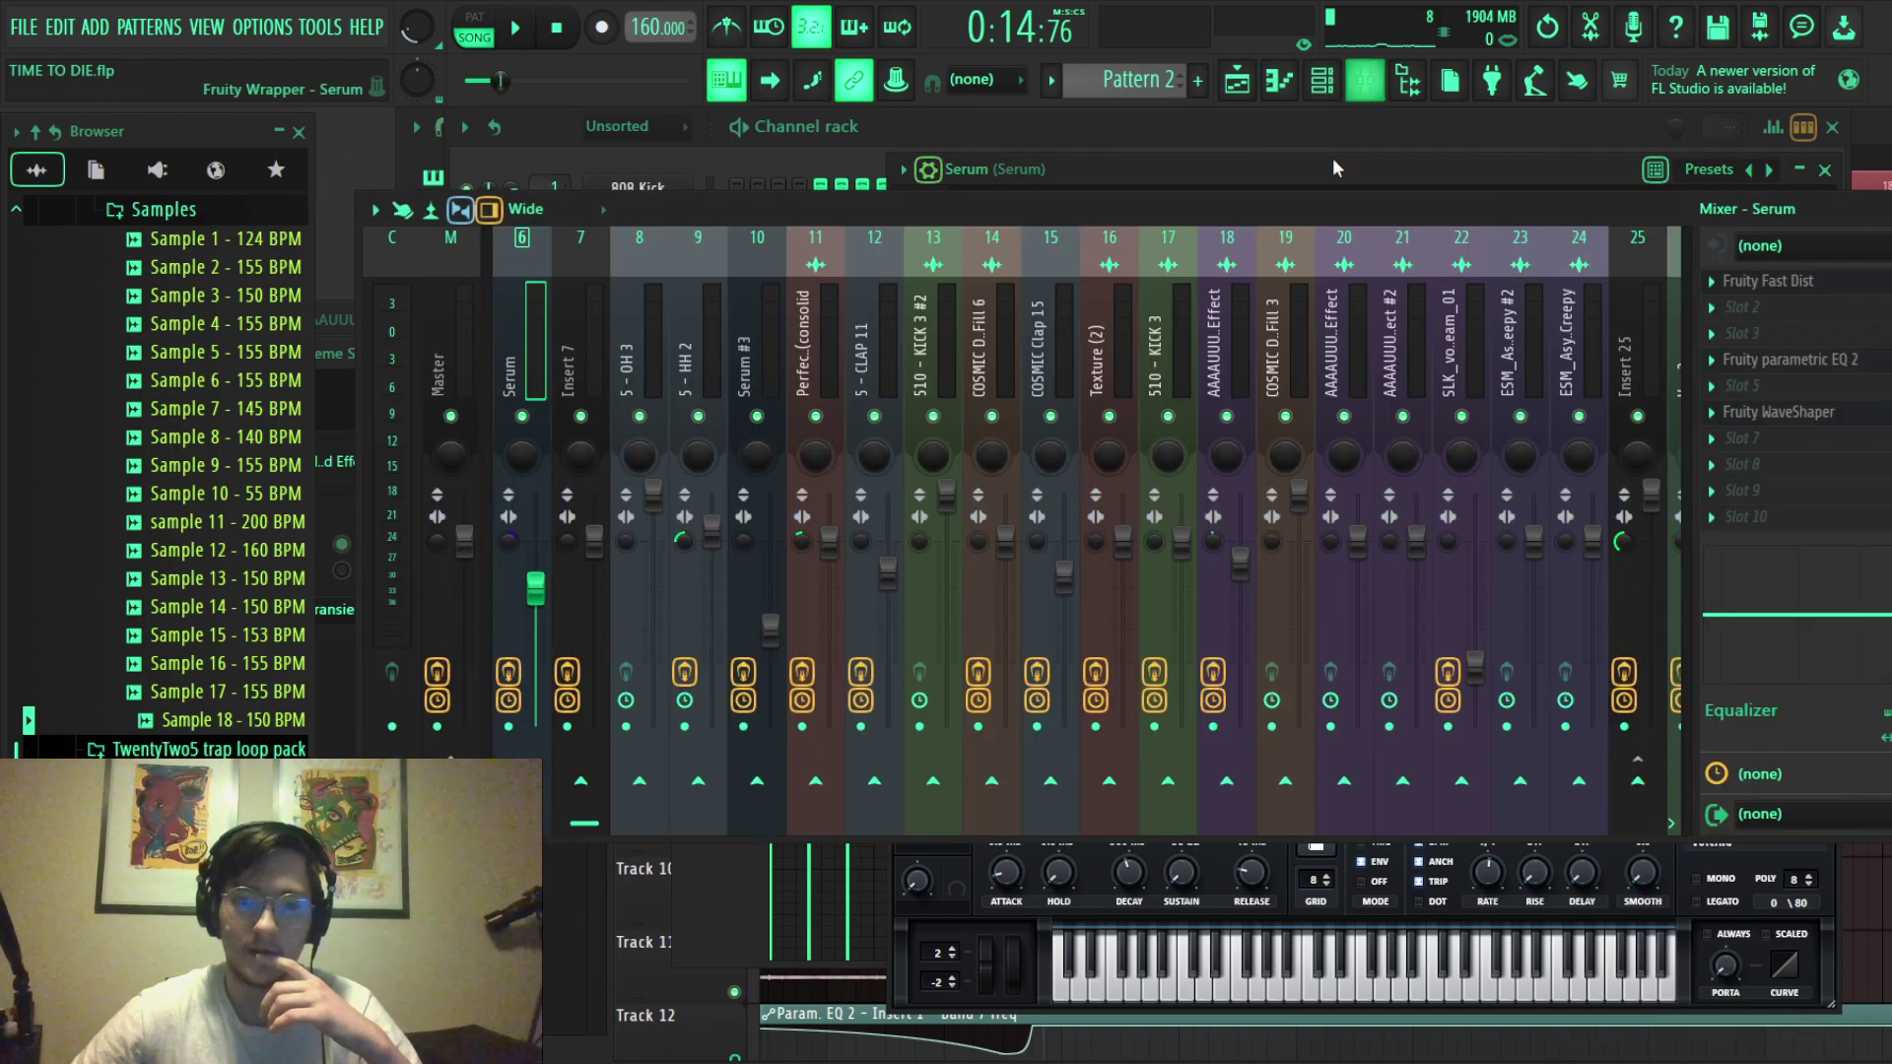
pyautogui.click(1074, 175)
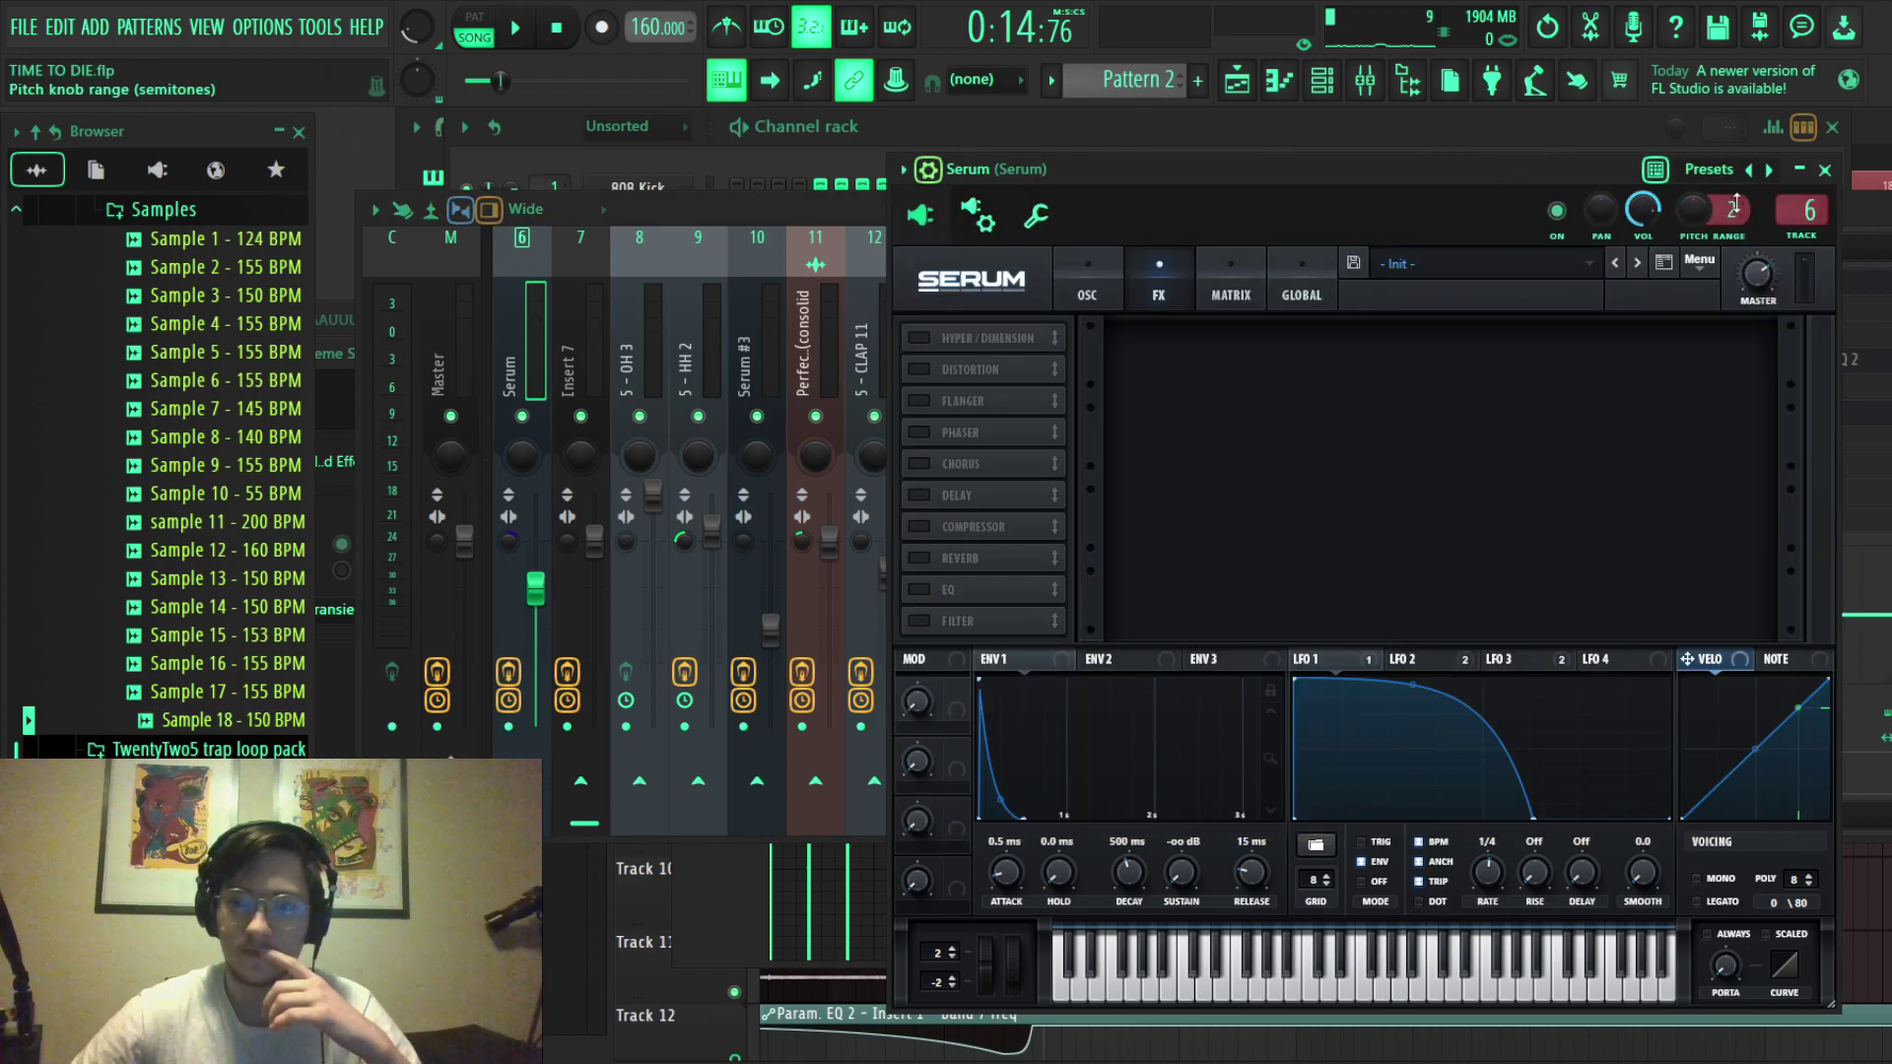
pyautogui.click(546, 339)
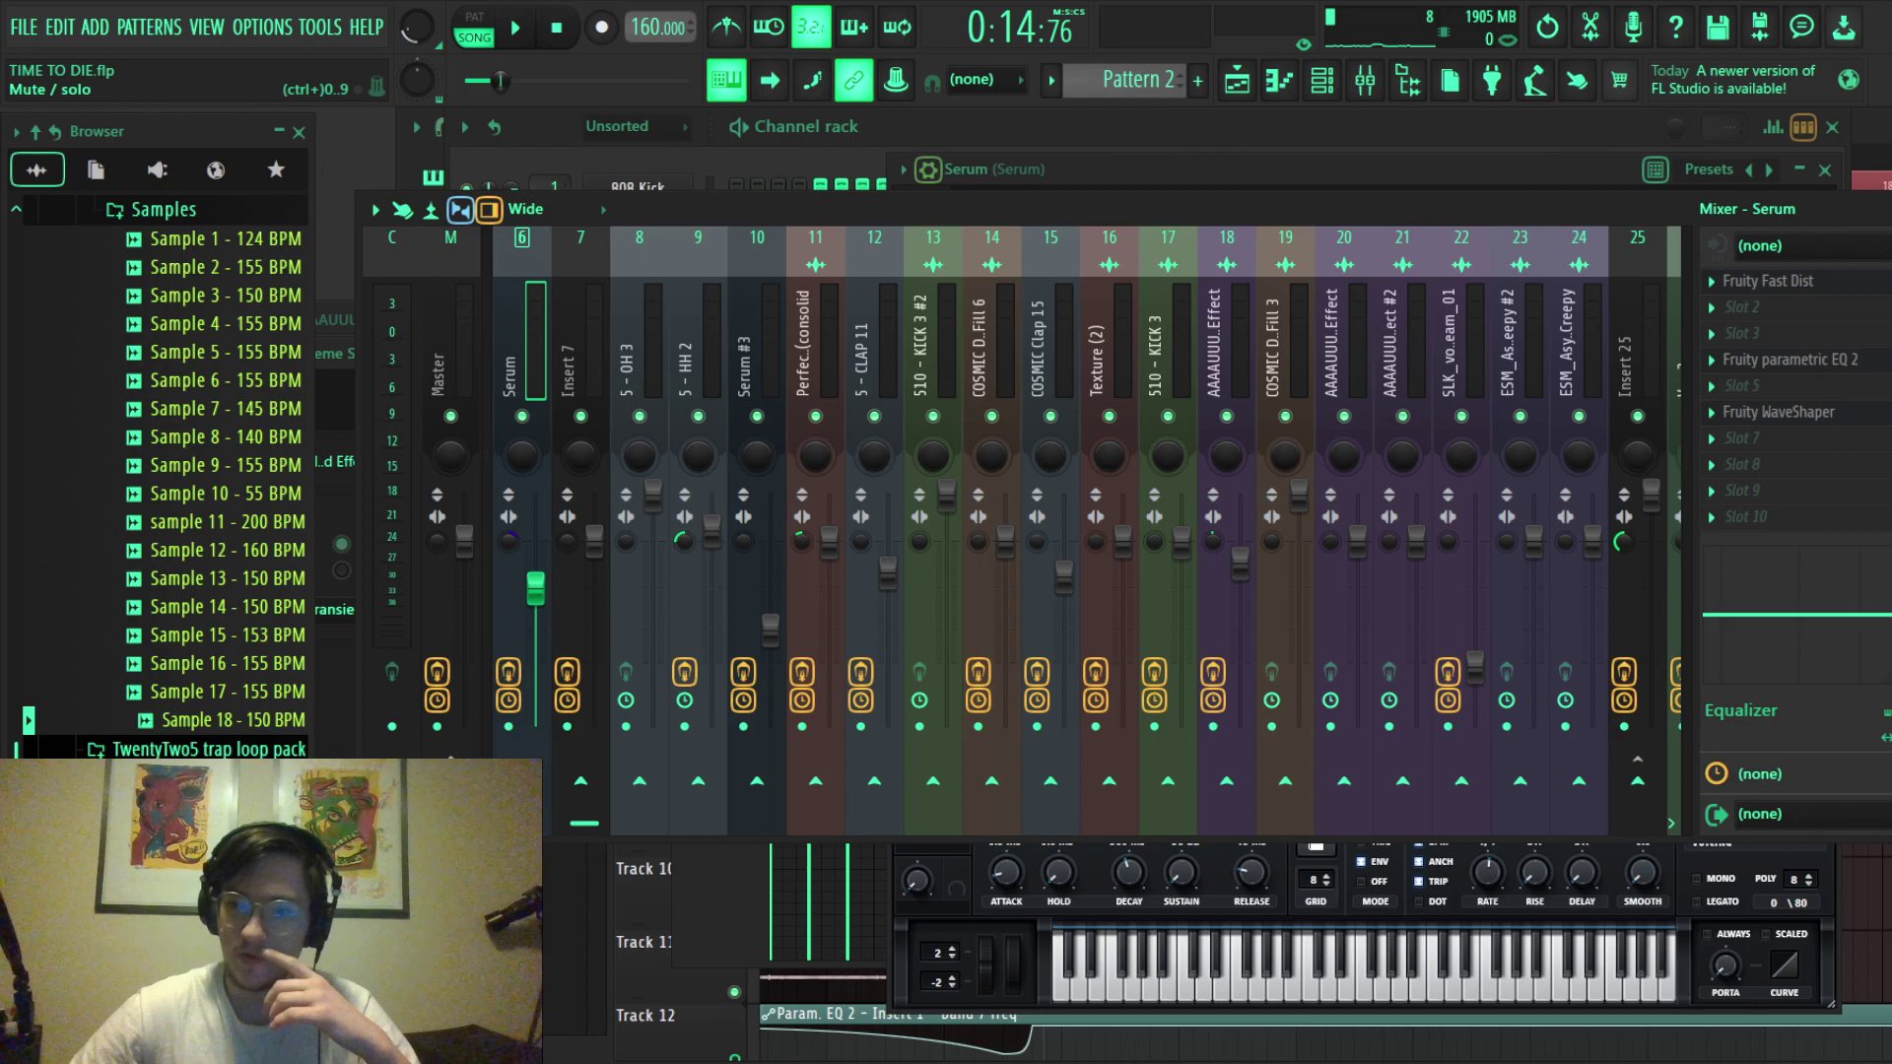
# Switch playback to pattern mode and listen to Pattern 2 with the Serum channel's oscillators in view.
pyautogui.click(1529, 148)
pyautogui.press('space')
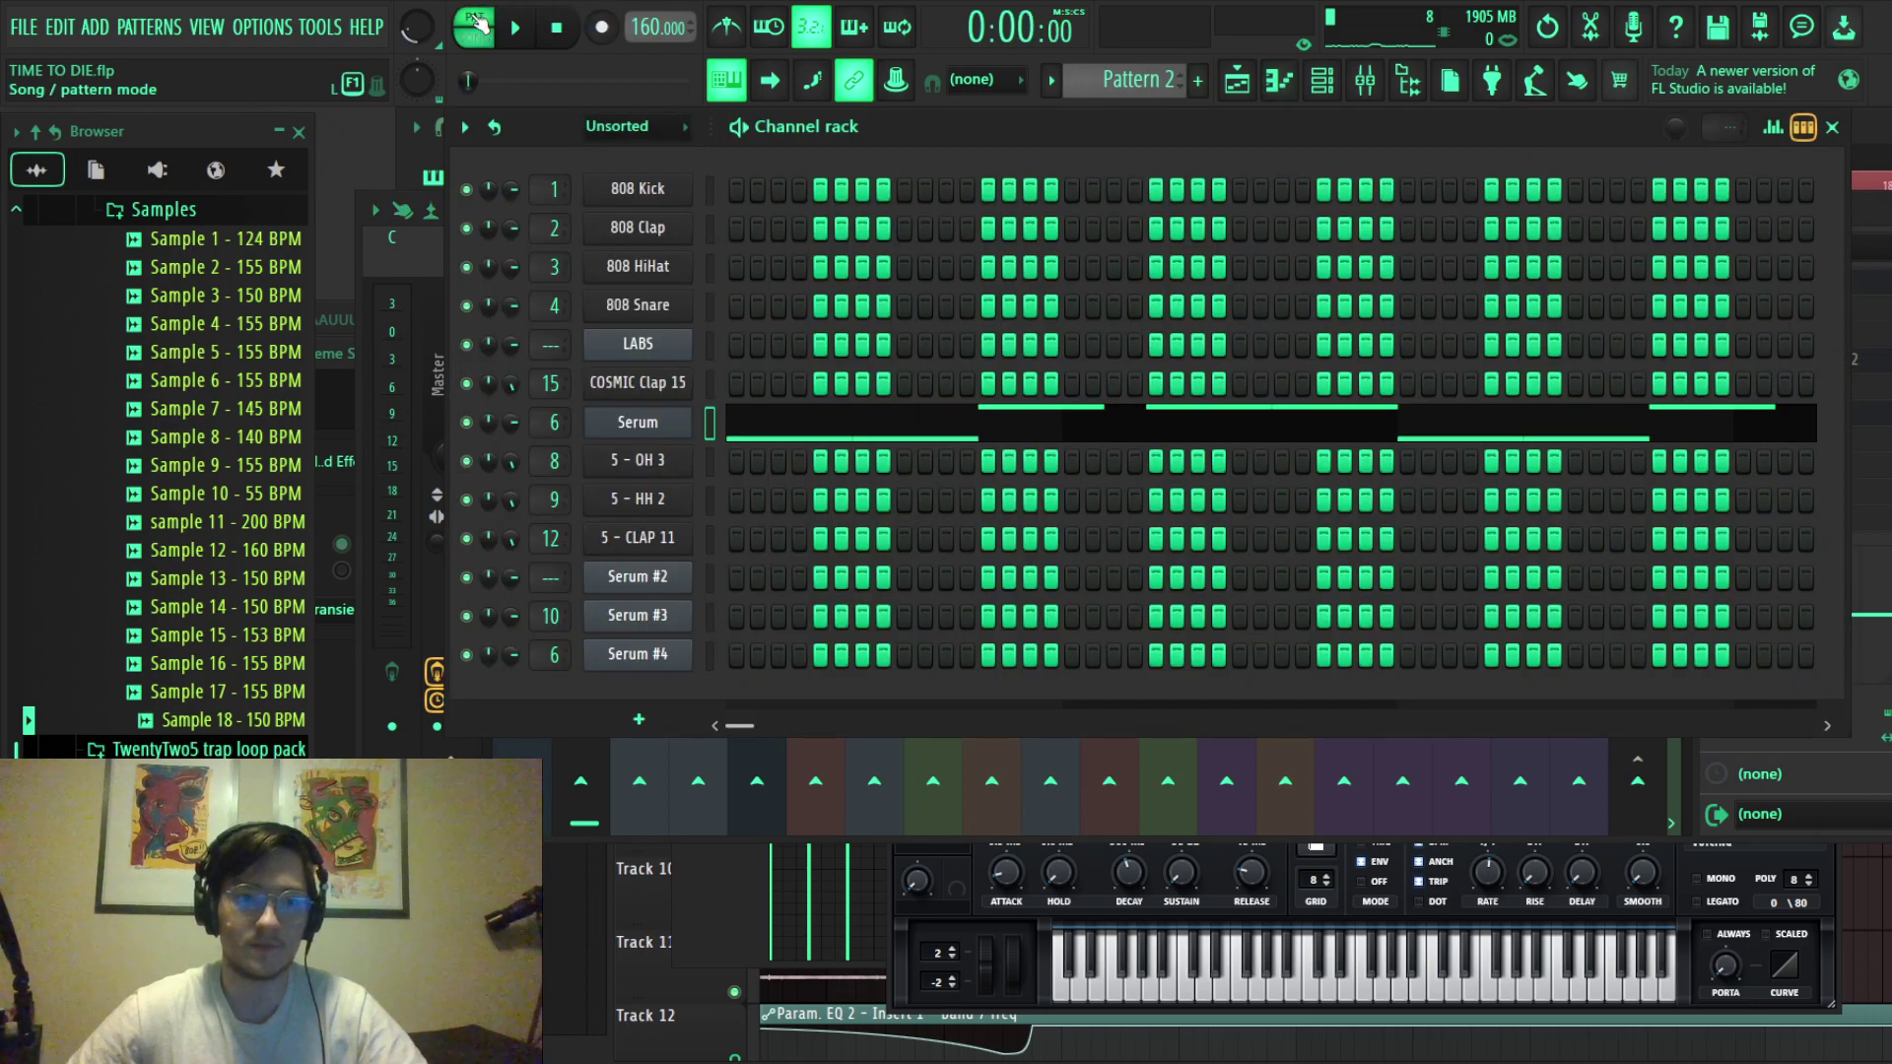
pyautogui.click(601, 425)
pyautogui.click(601, 425)
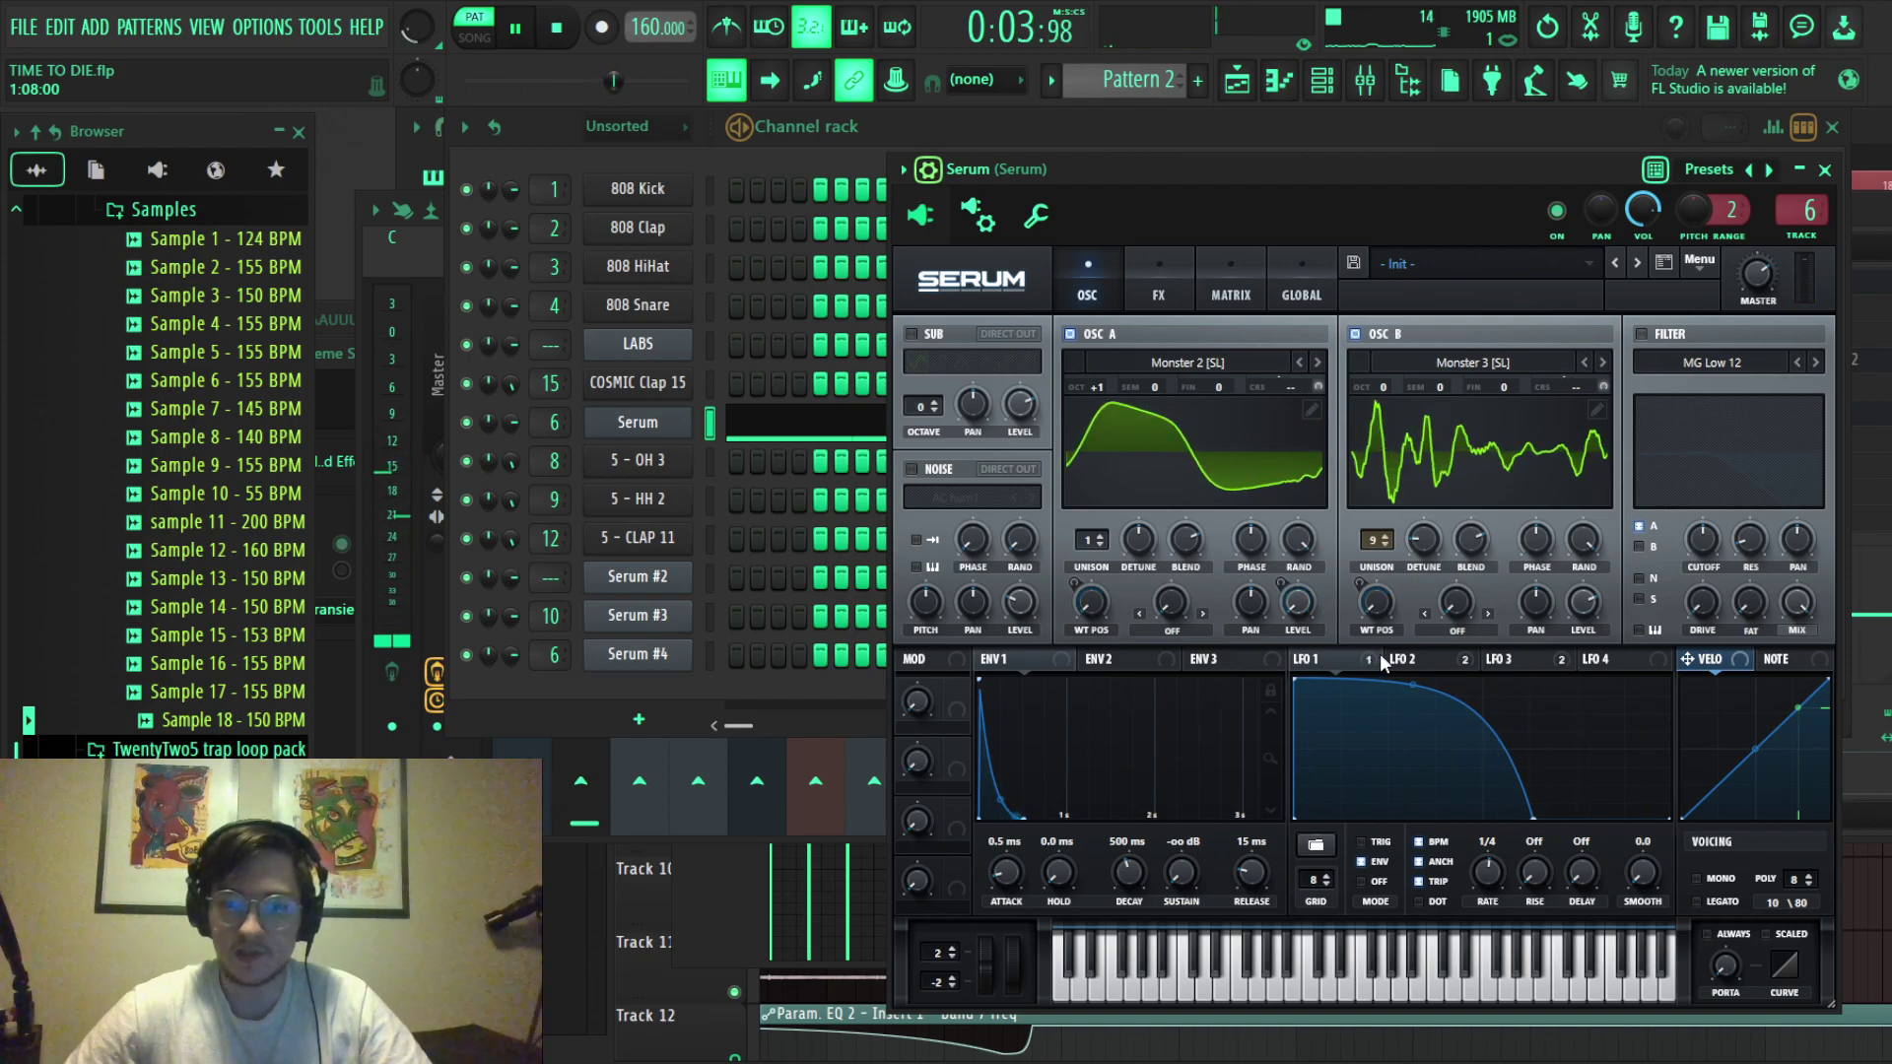
pyautogui.press('space')
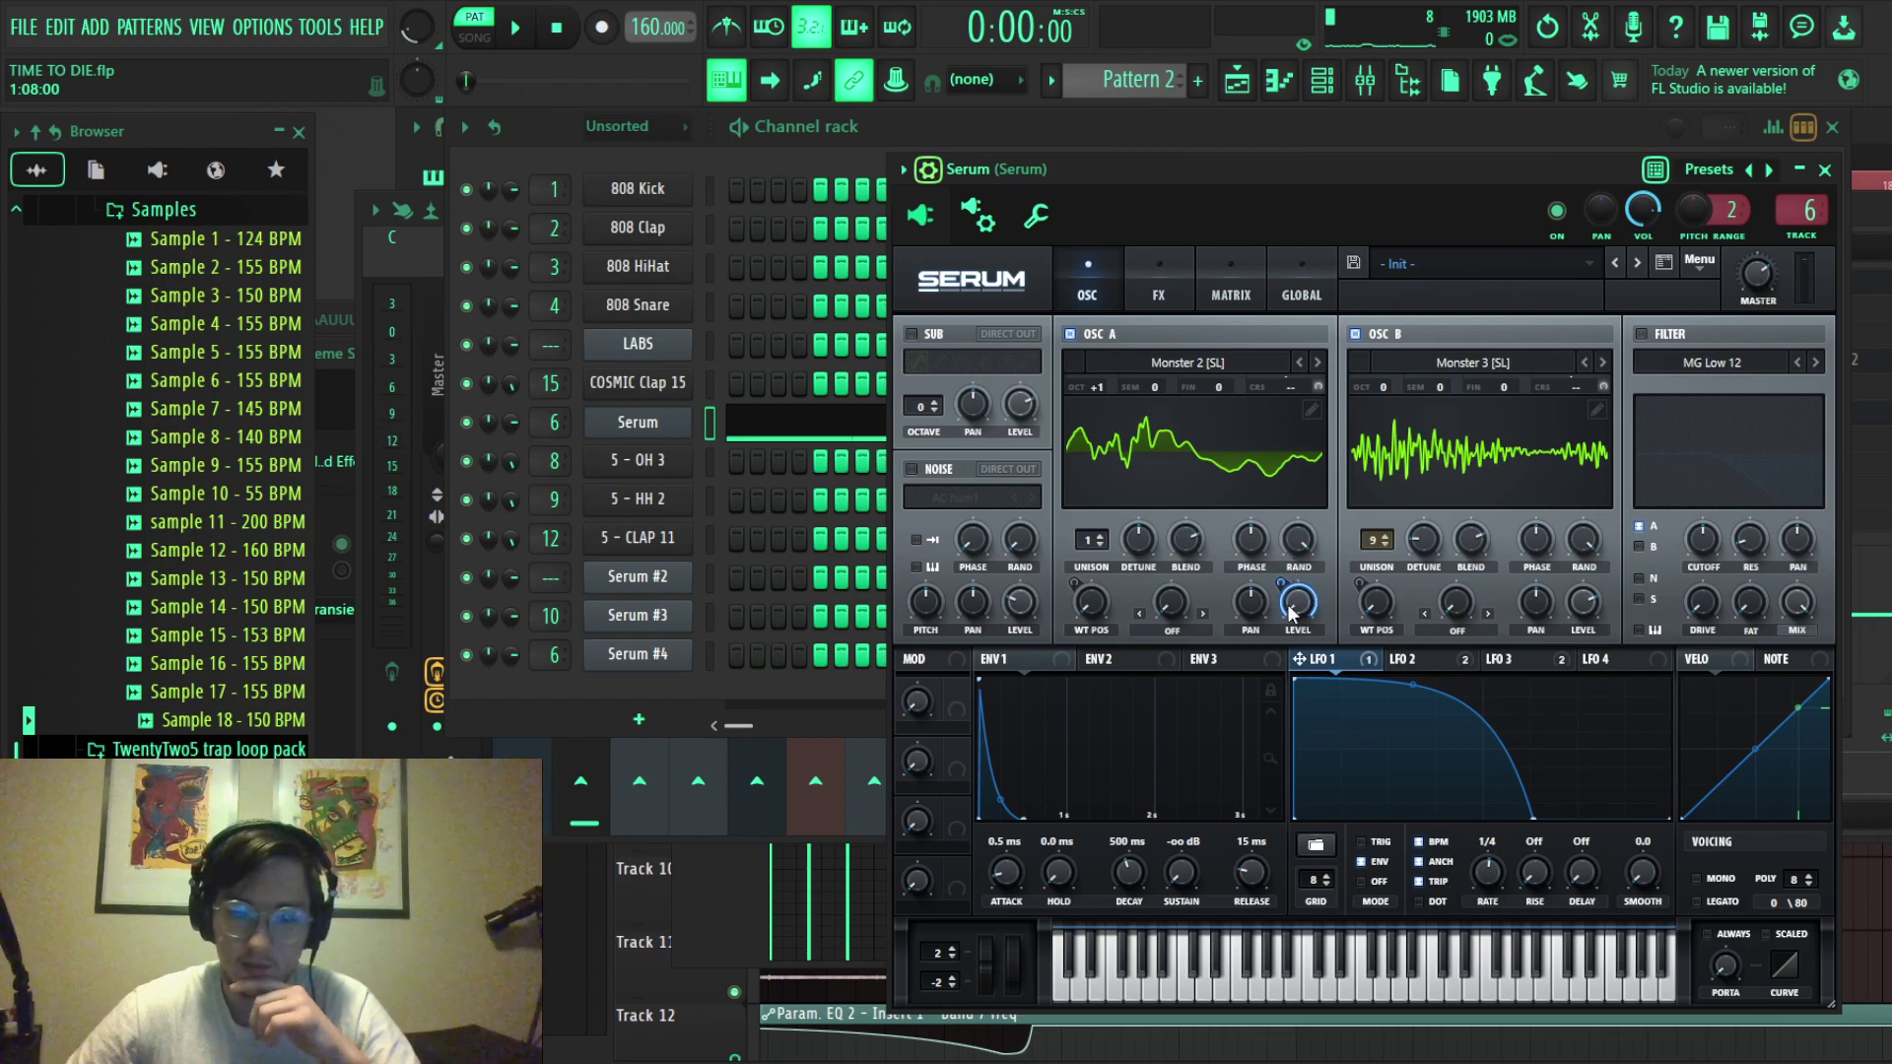
# Show LFO 2 with its destinations, and sweep oscillator A's wavetable position through the table and back to 1.
pyautogui.rightClick(1444, 654)
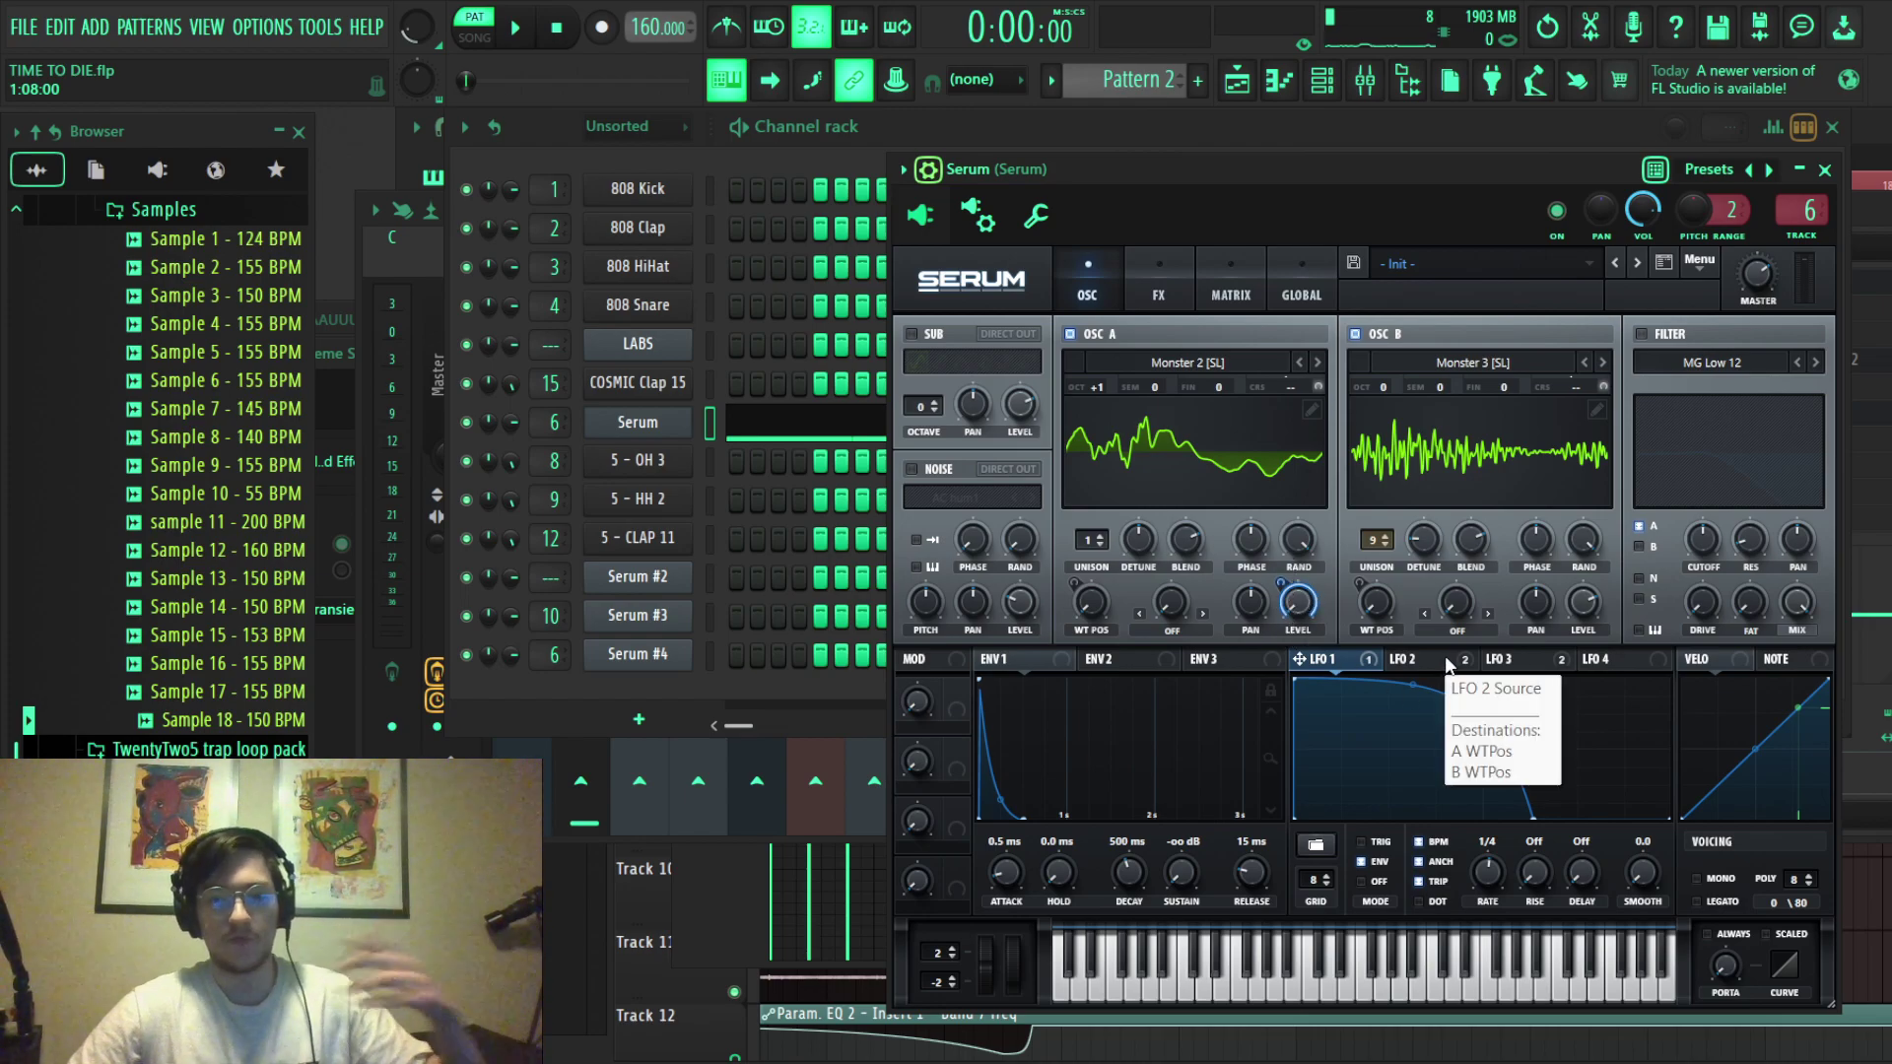
pyautogui.click(1428, 656)
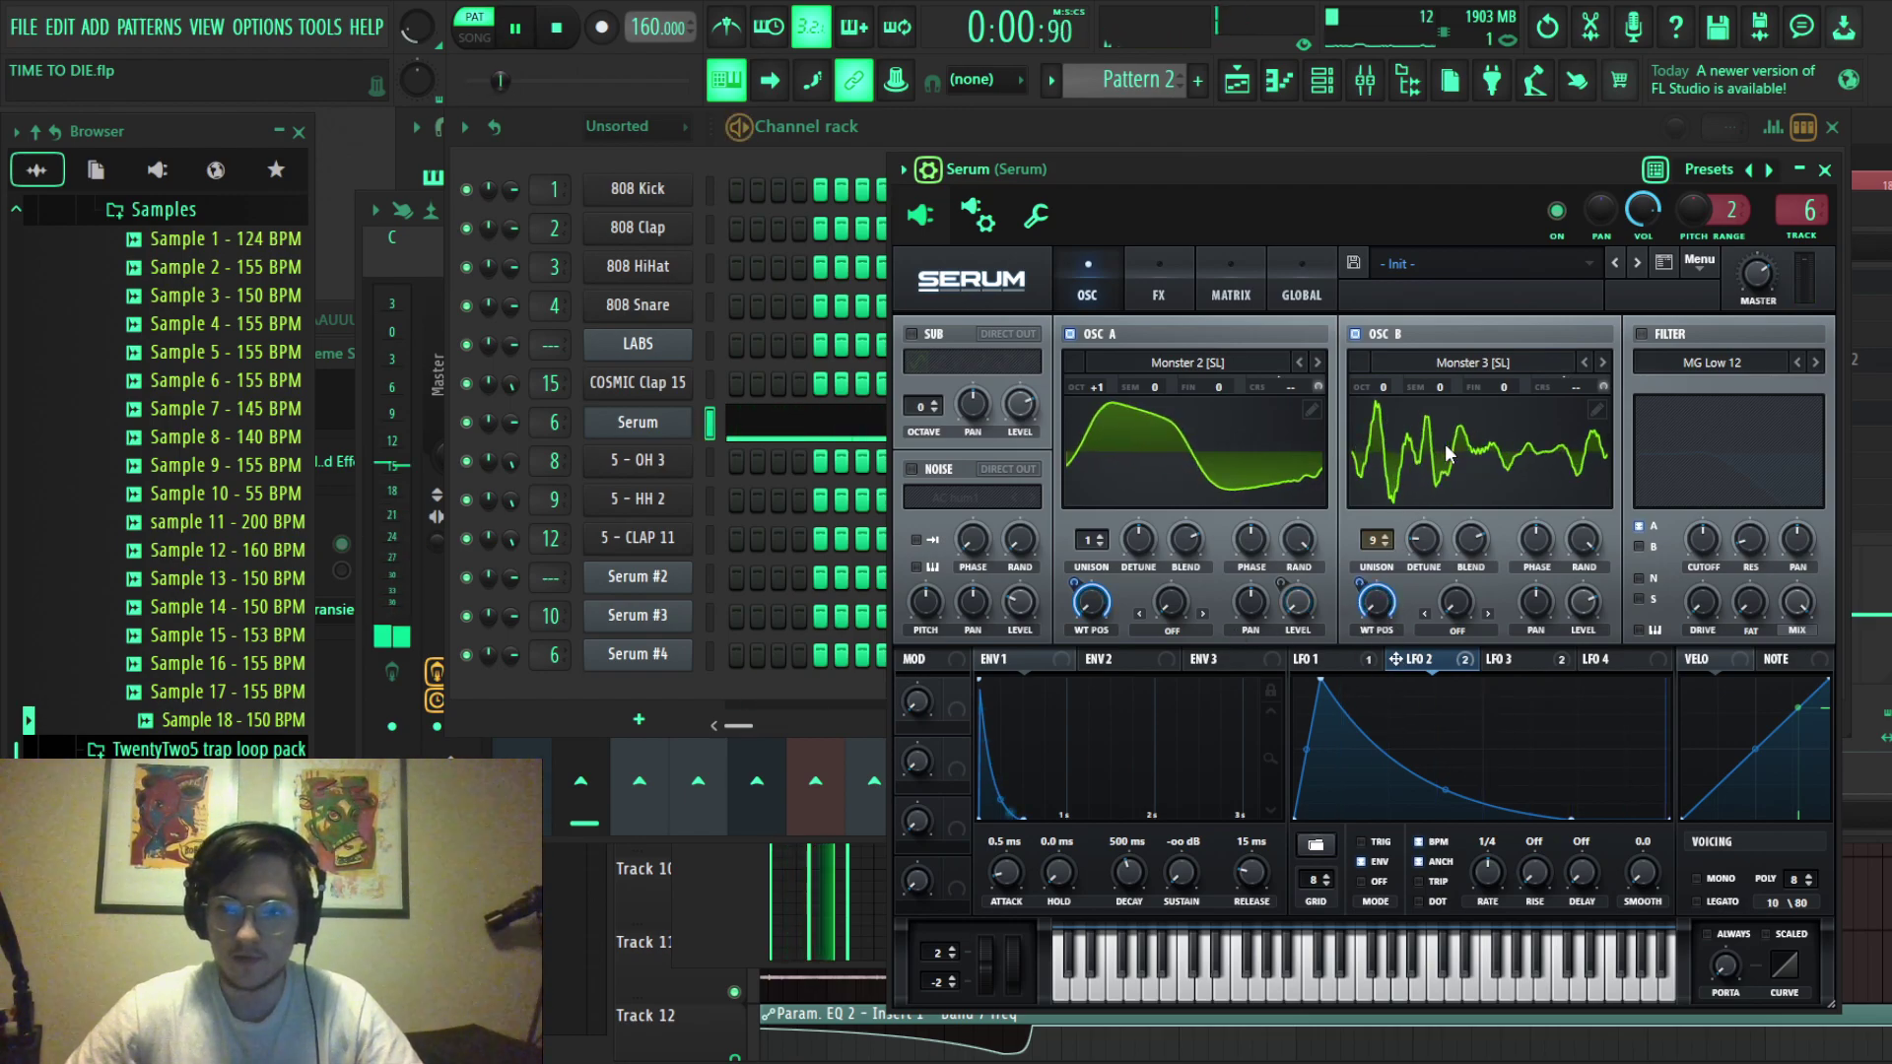
pyautogui.click(1091, 603)
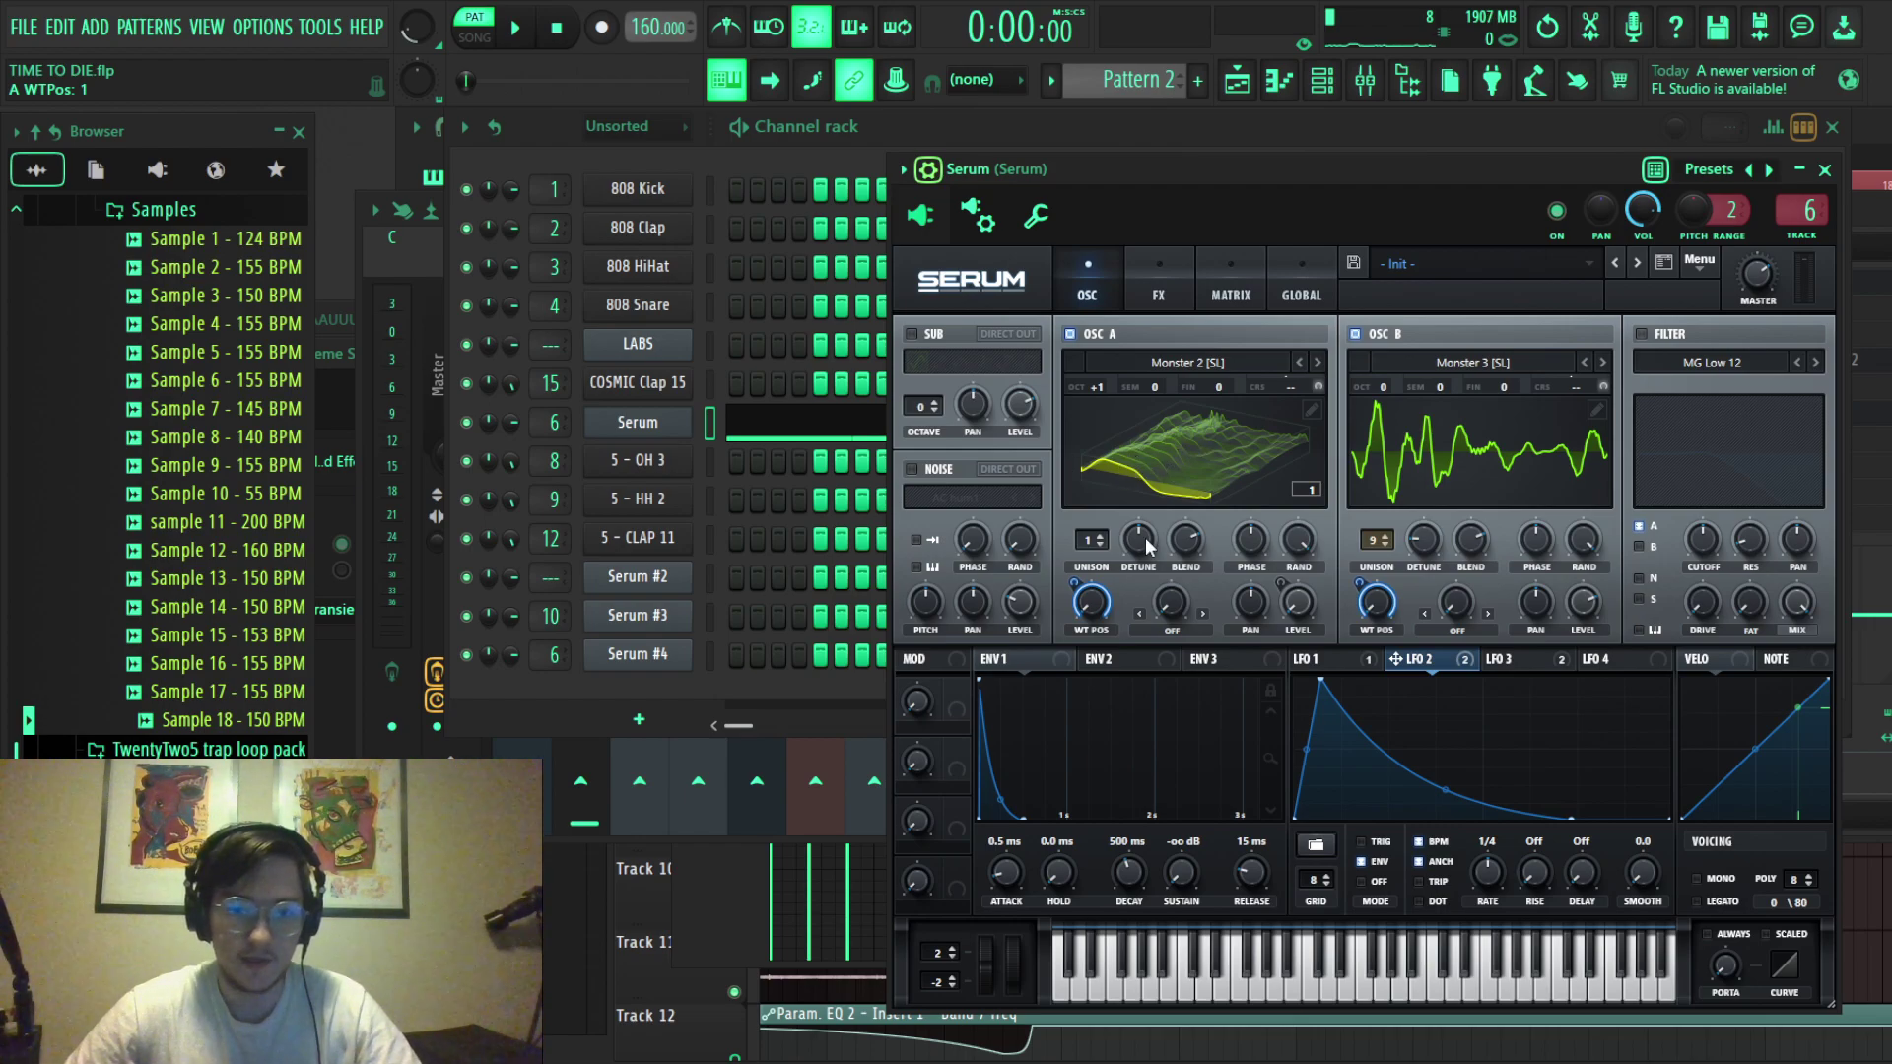
pyautogui.moveTo(1090, 603); pyautogui.dragTo(1126, 469)
pyautogui.moveTo(1146, 404); pyautogui.dragTo(1114, 870)
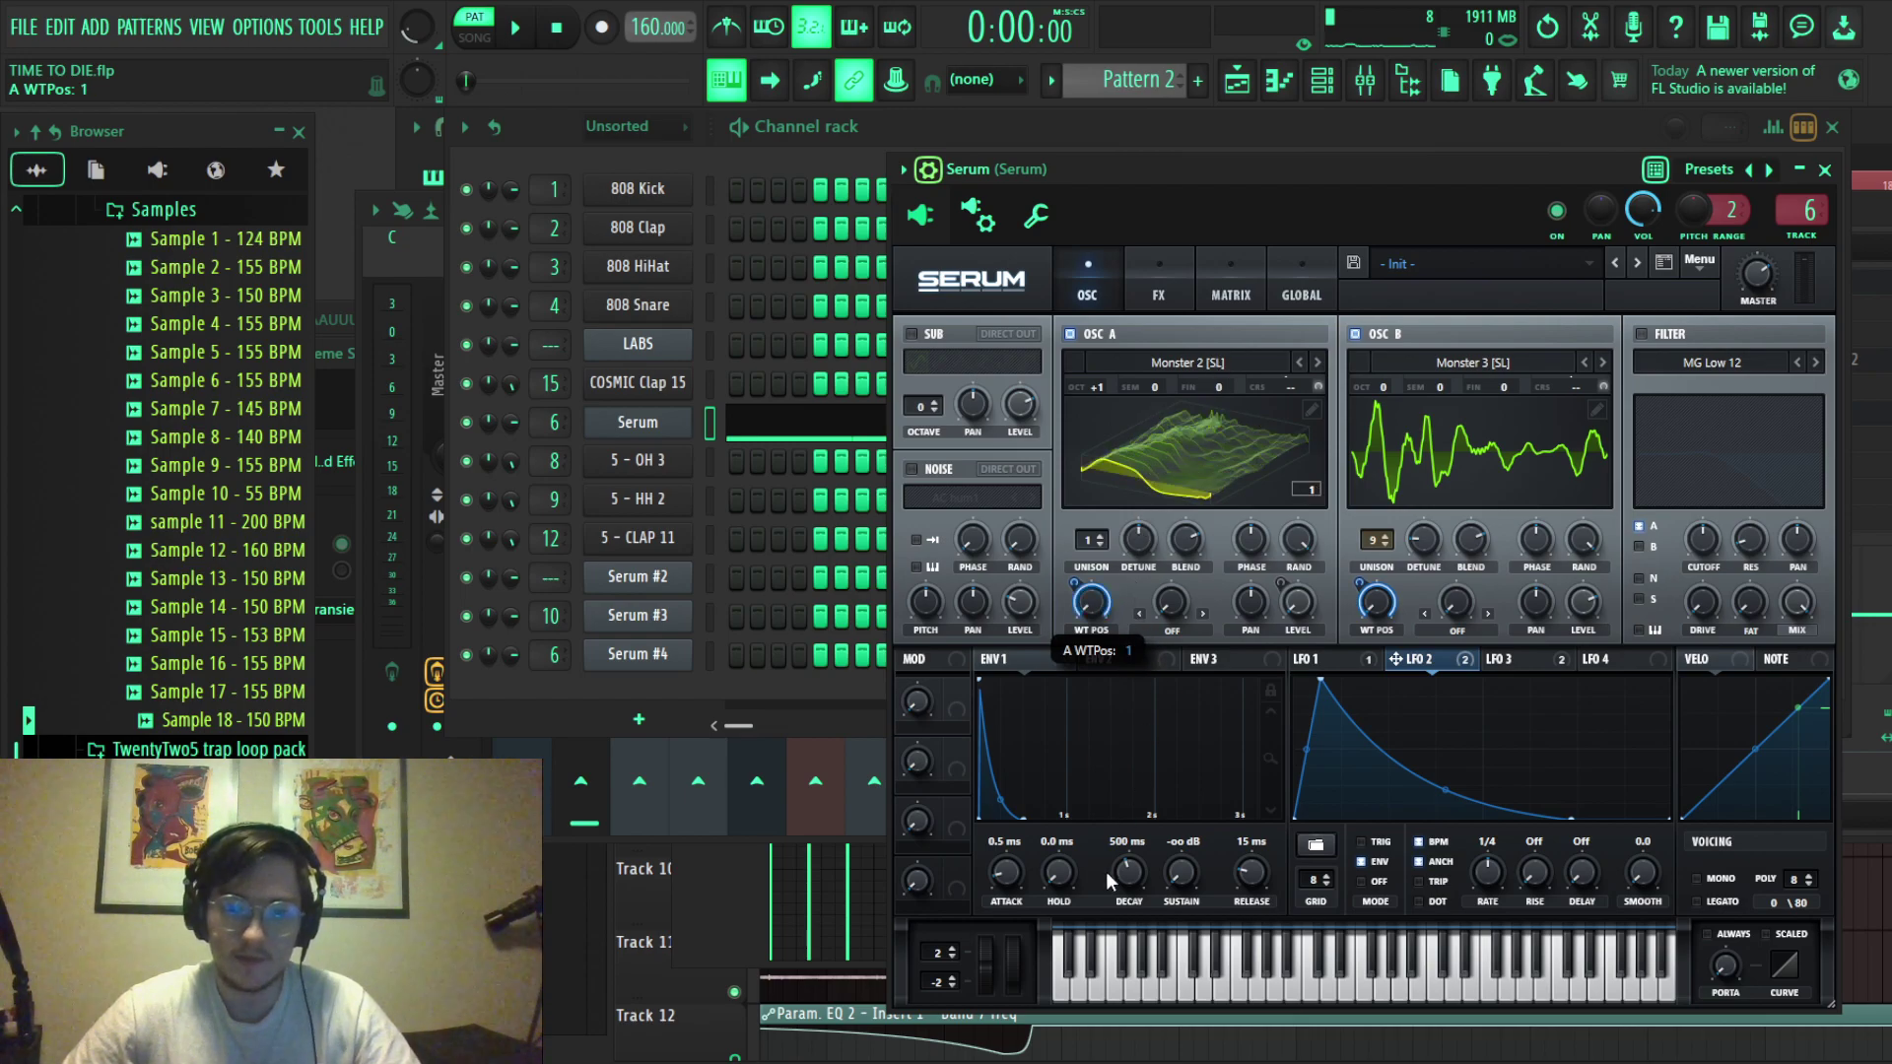
# Show Serum's LFO 3 and its target in oscillator A, and play the Pattern 2 bass.
pyautogui.click(1513, 659)
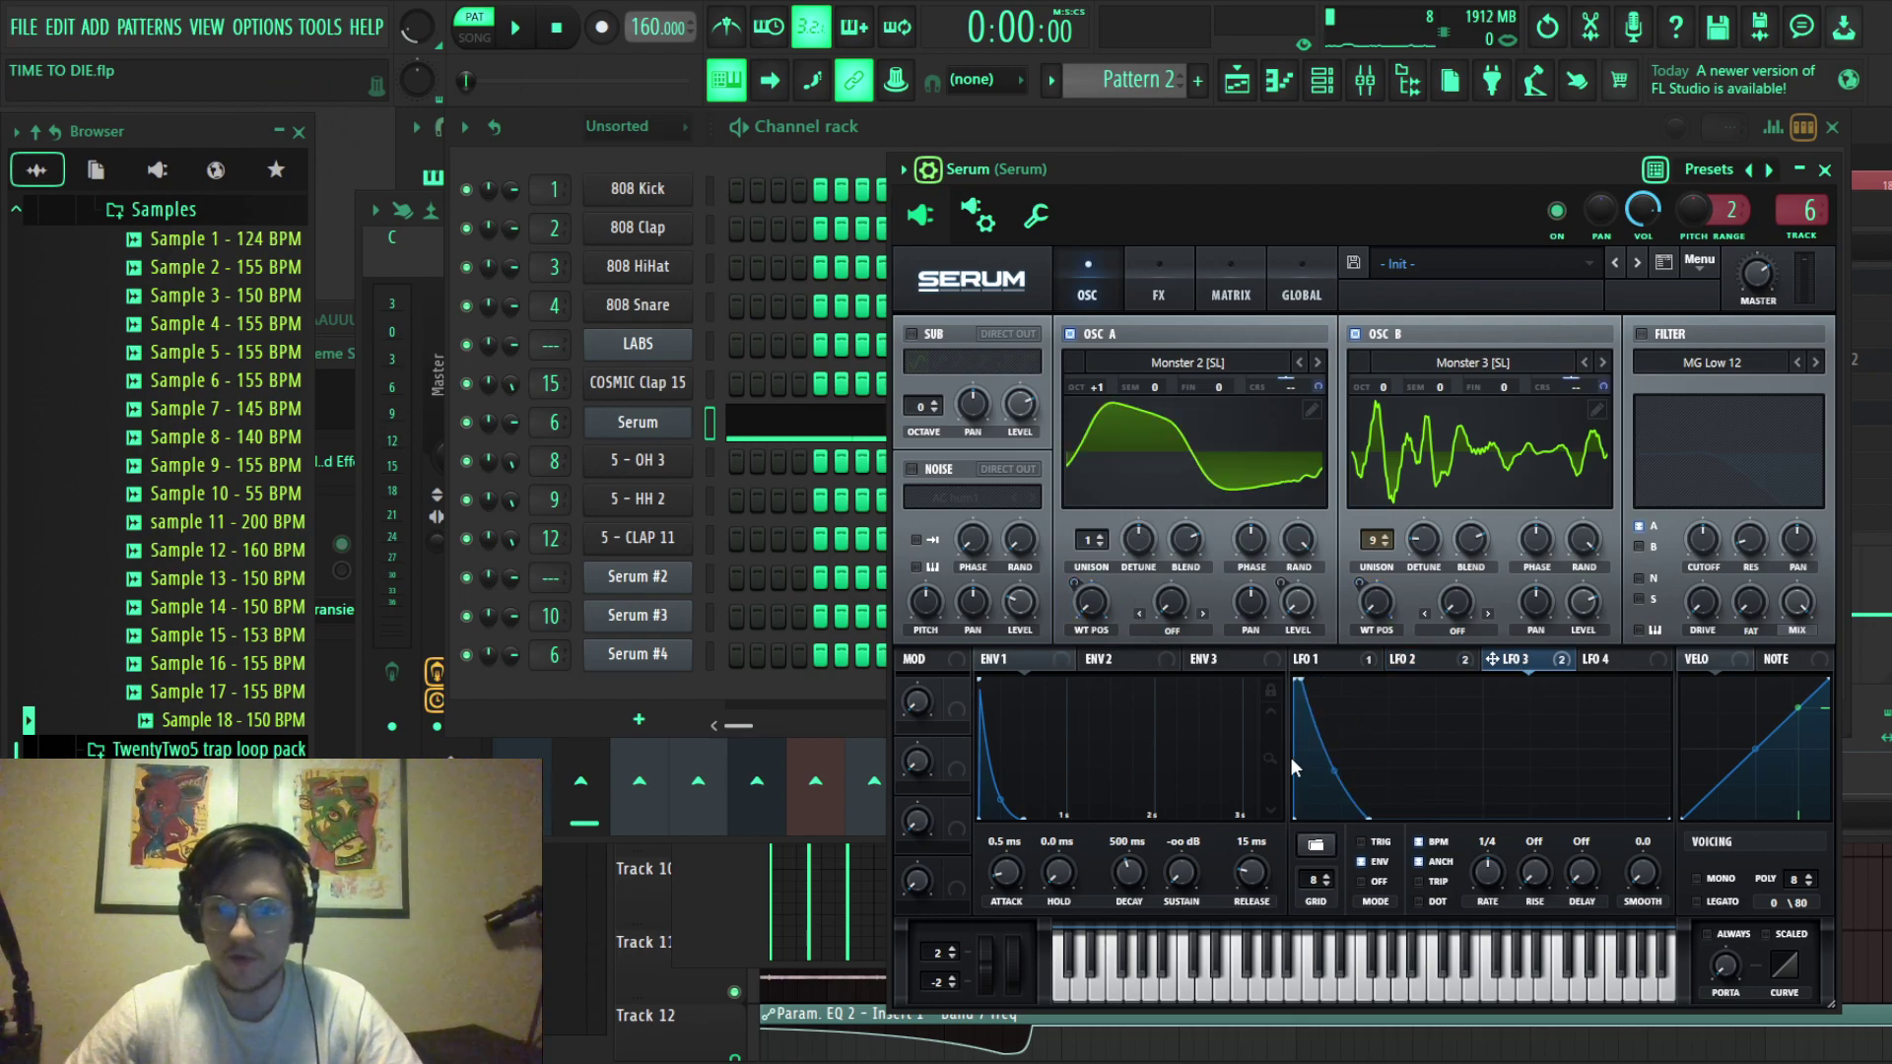
pyautogui.rightClick(1268, 386)
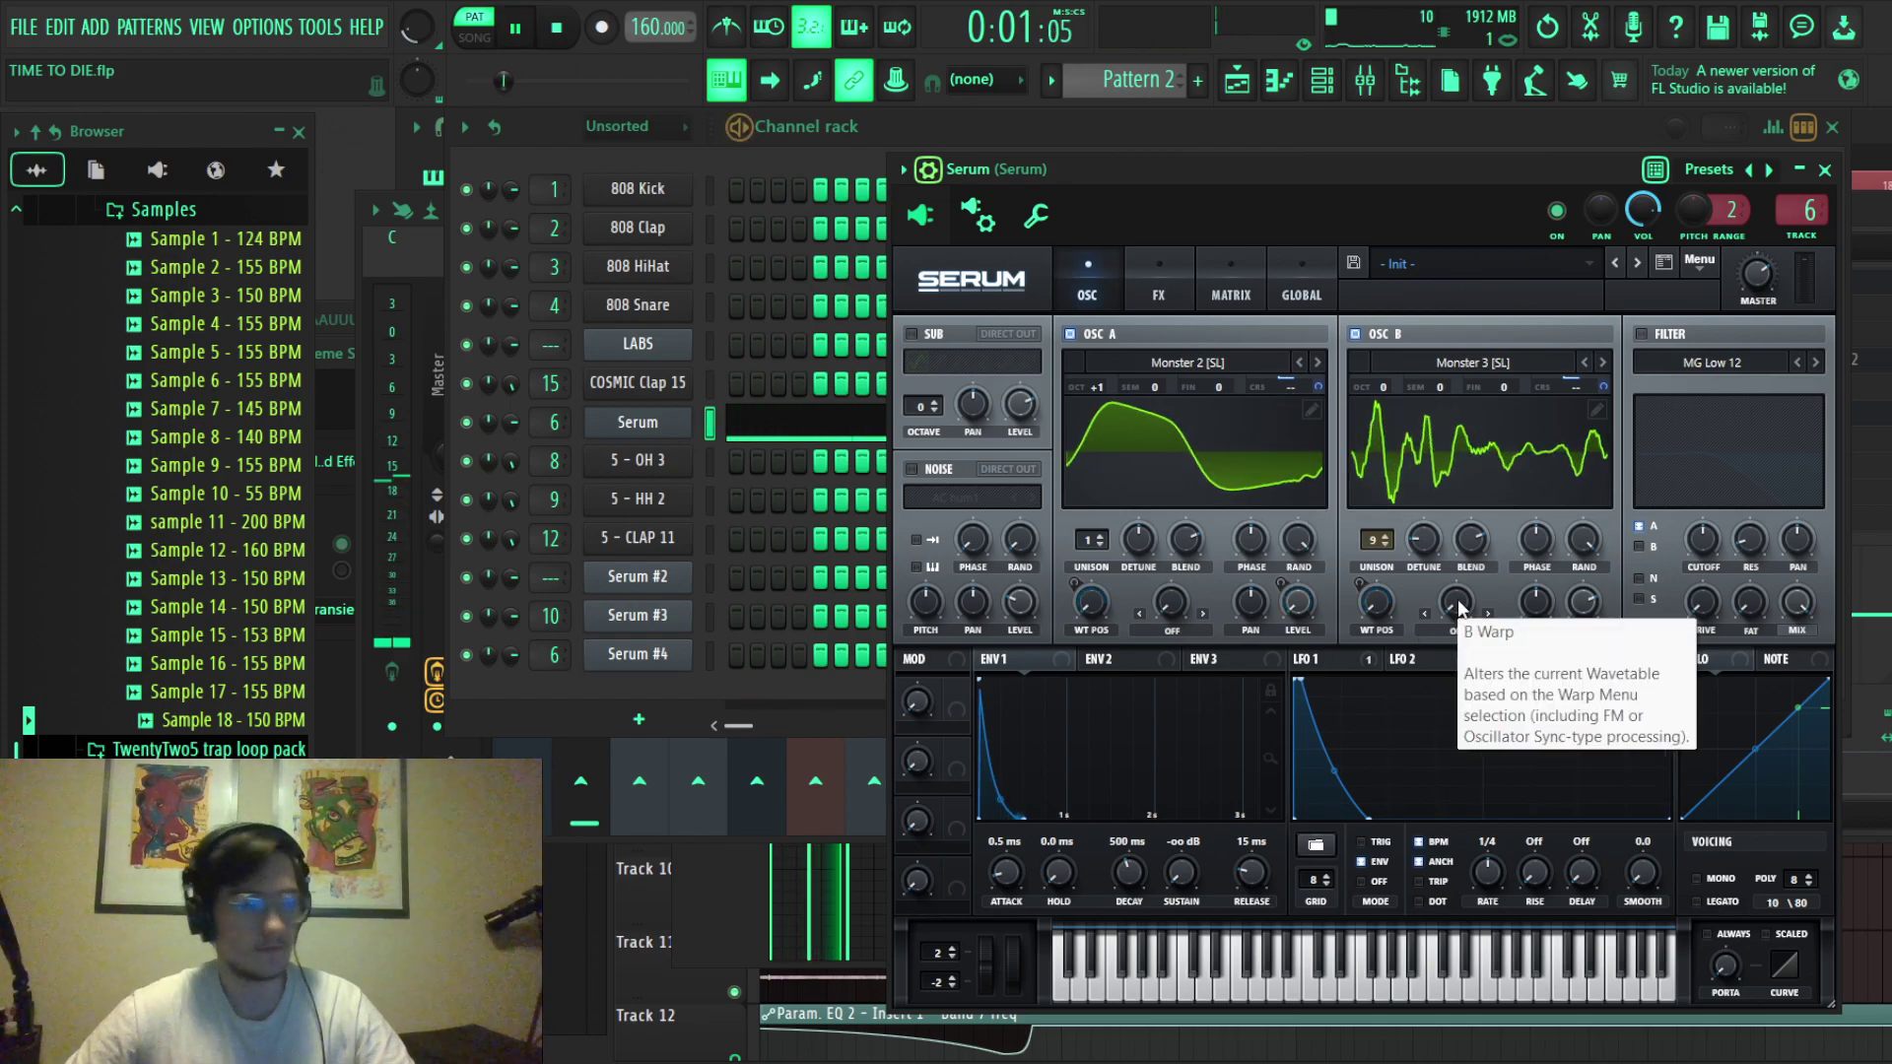
pyautogui.press('space')
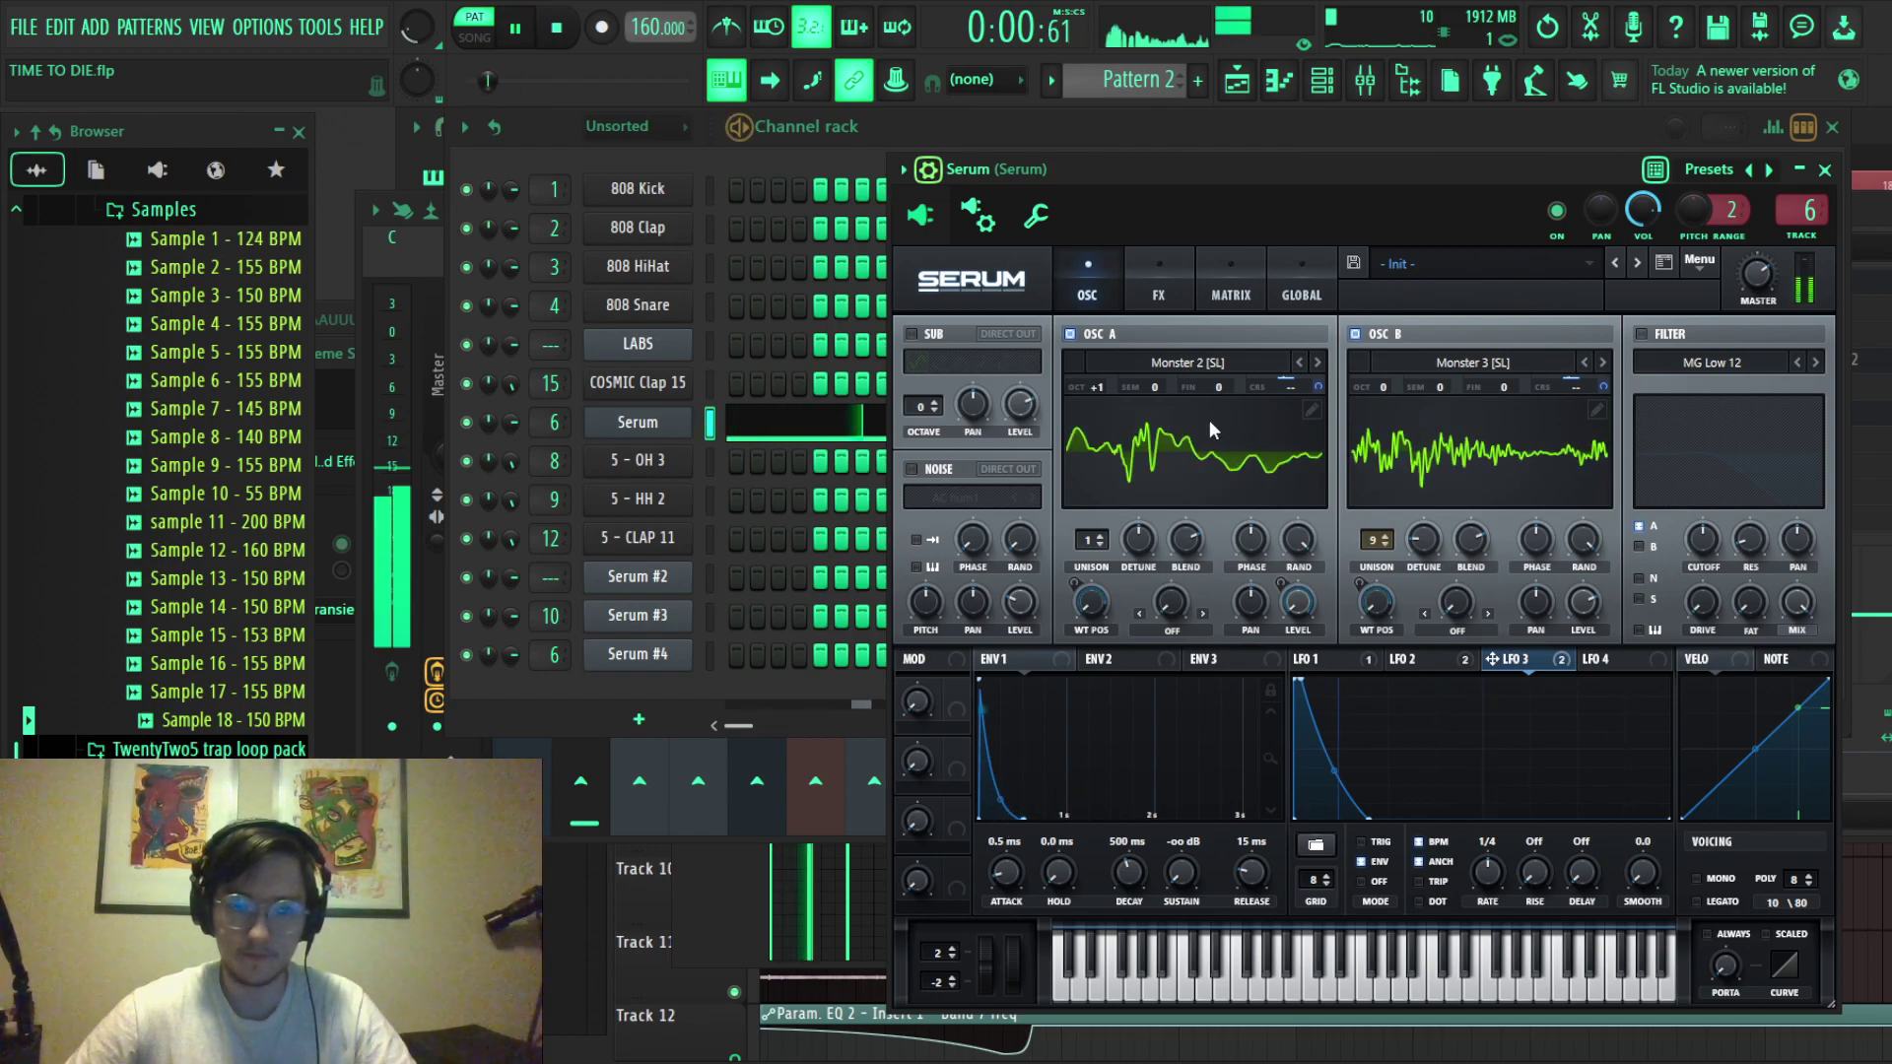
# Enable Serum's Hyper/Dimension, Distortion and Compressor effects one at a time, playing the bass after each.
pyautogui.click(1158, 281)
pyautogui.click(926, 338)
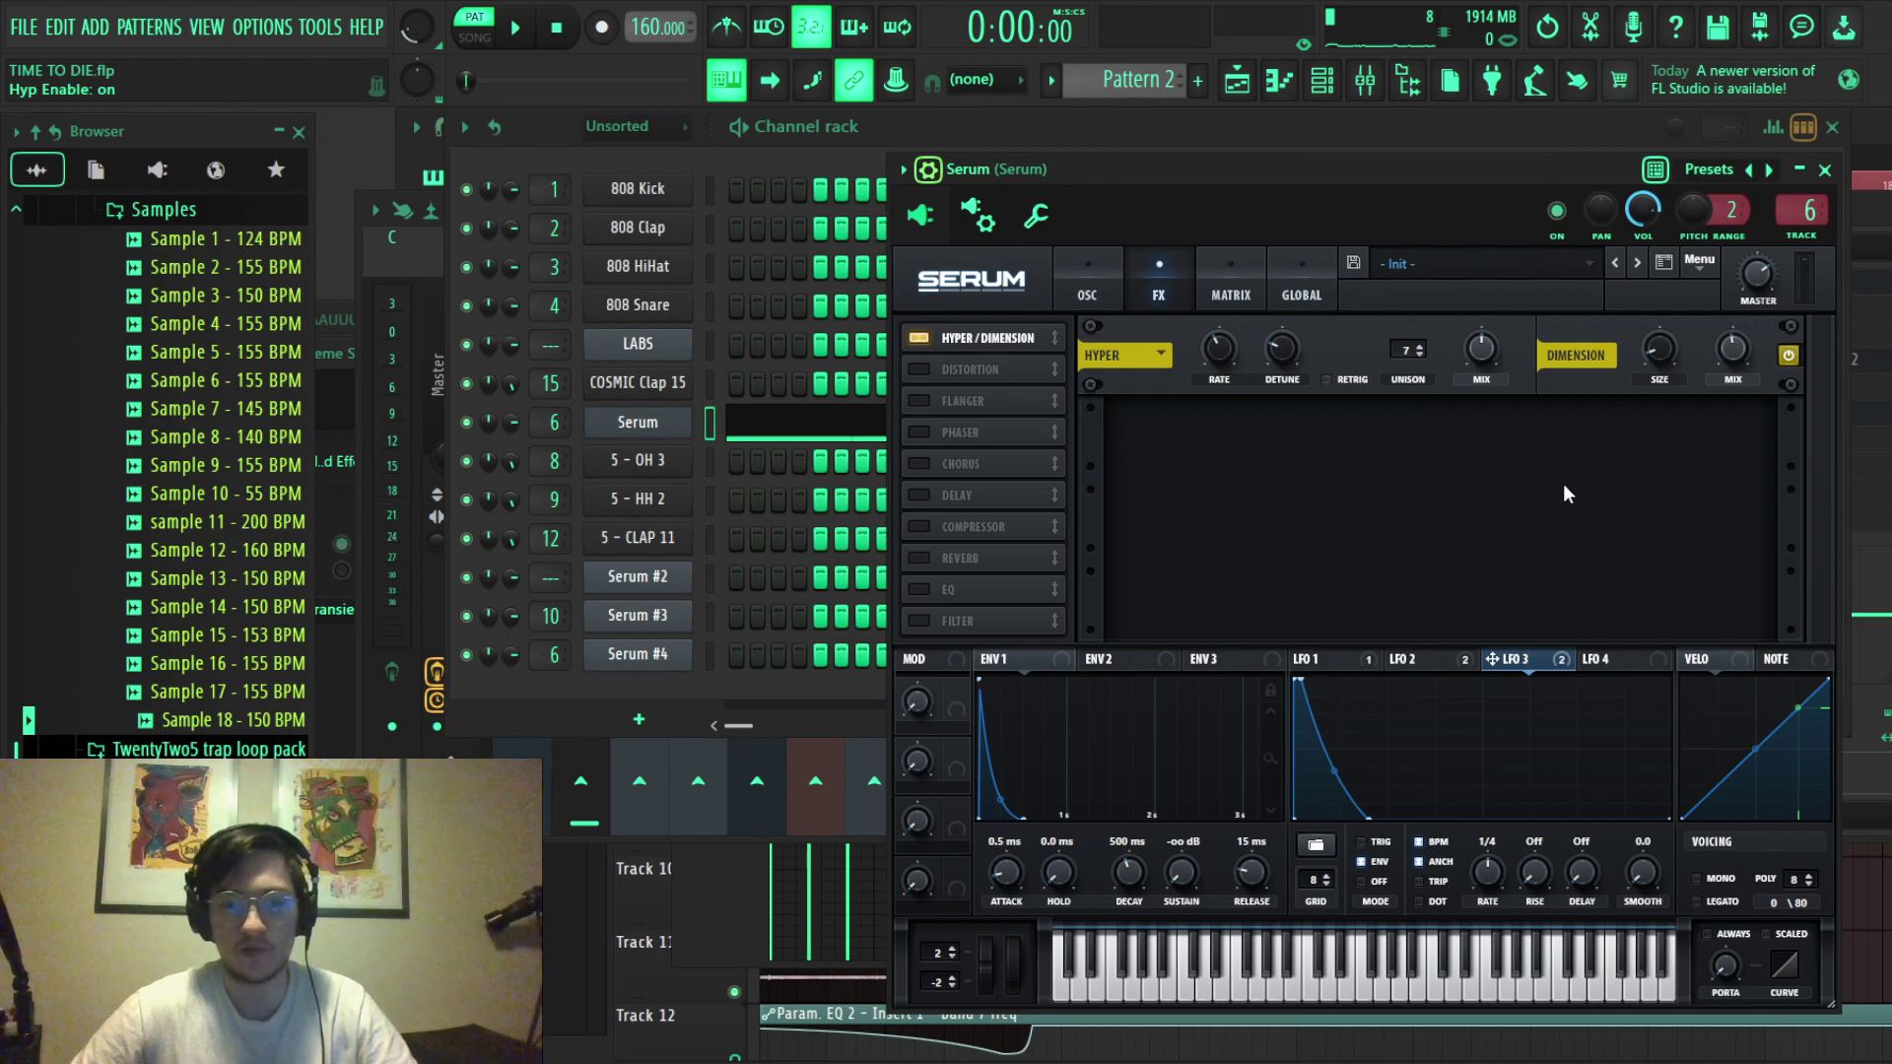
pyautogui.press('space')
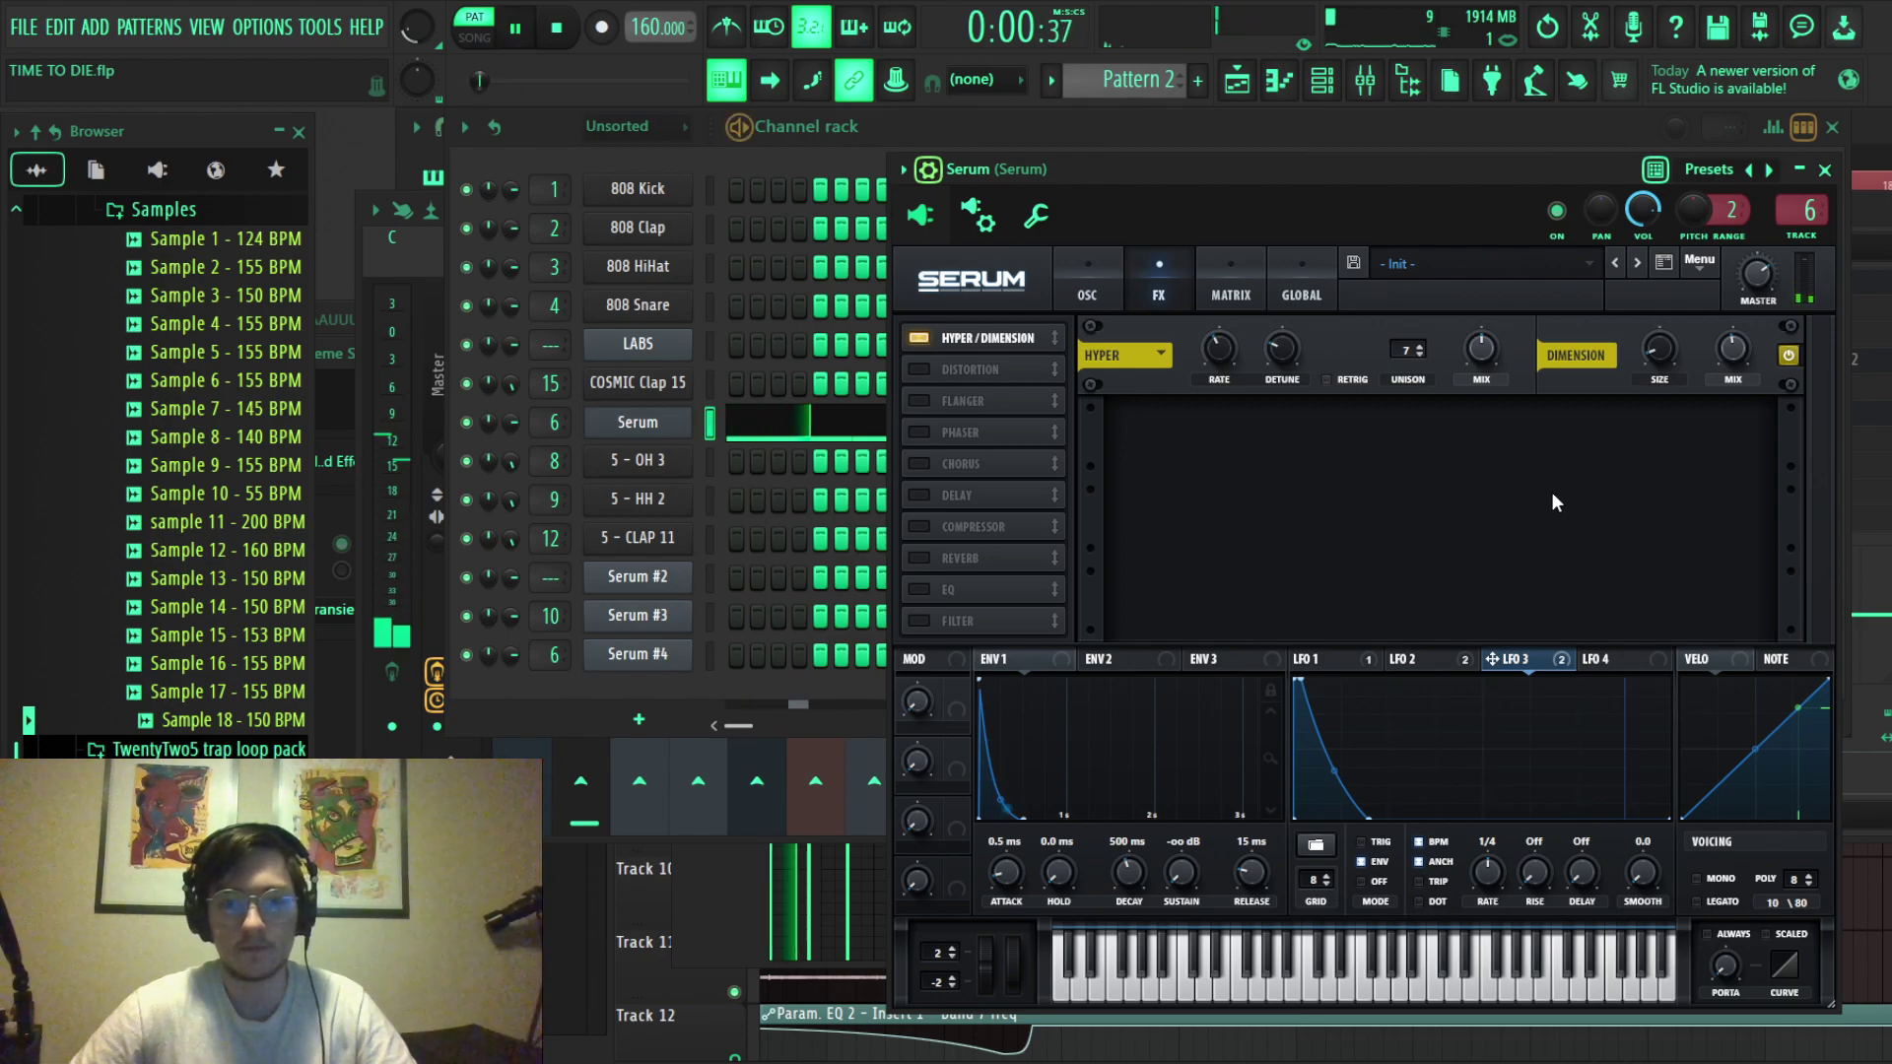
pyautogui.press('space')
pyautogui.click(920, 373)
pyautogui.press('space')
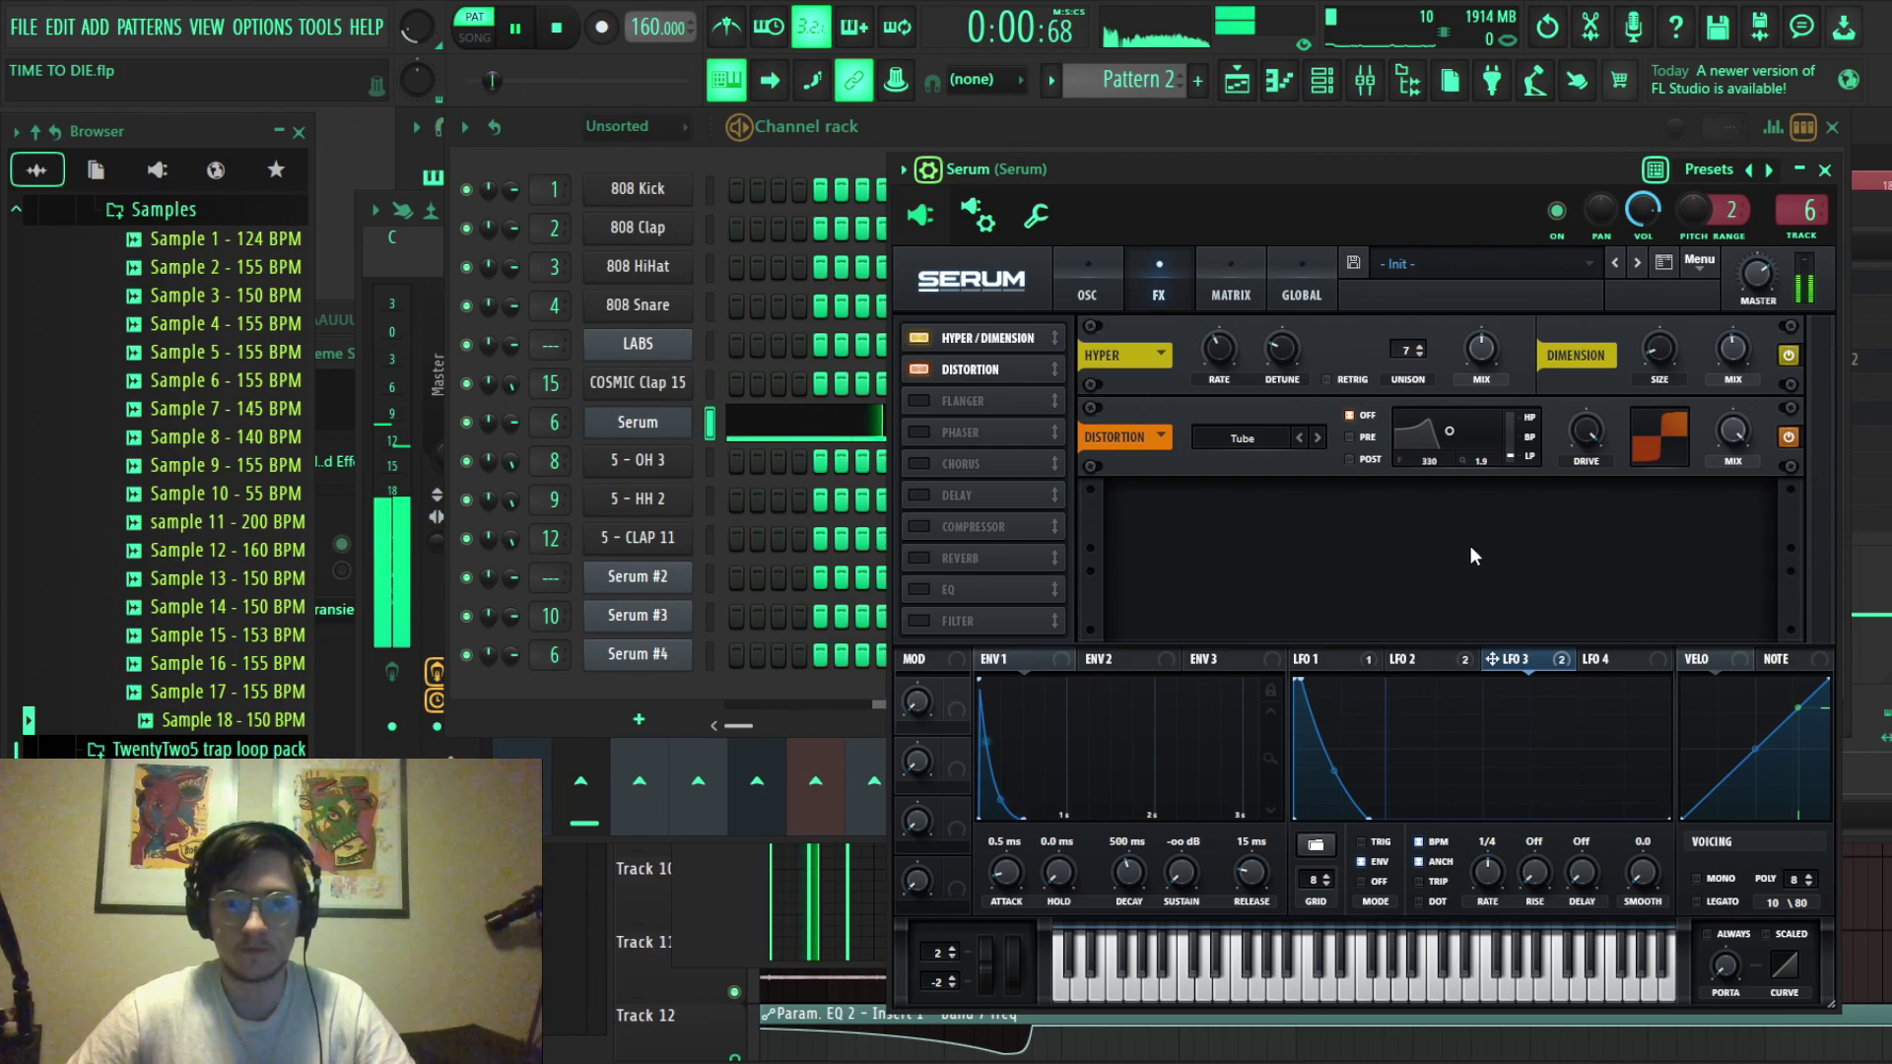
pyautogui.press('space')
pyautogui.click(919, 528)
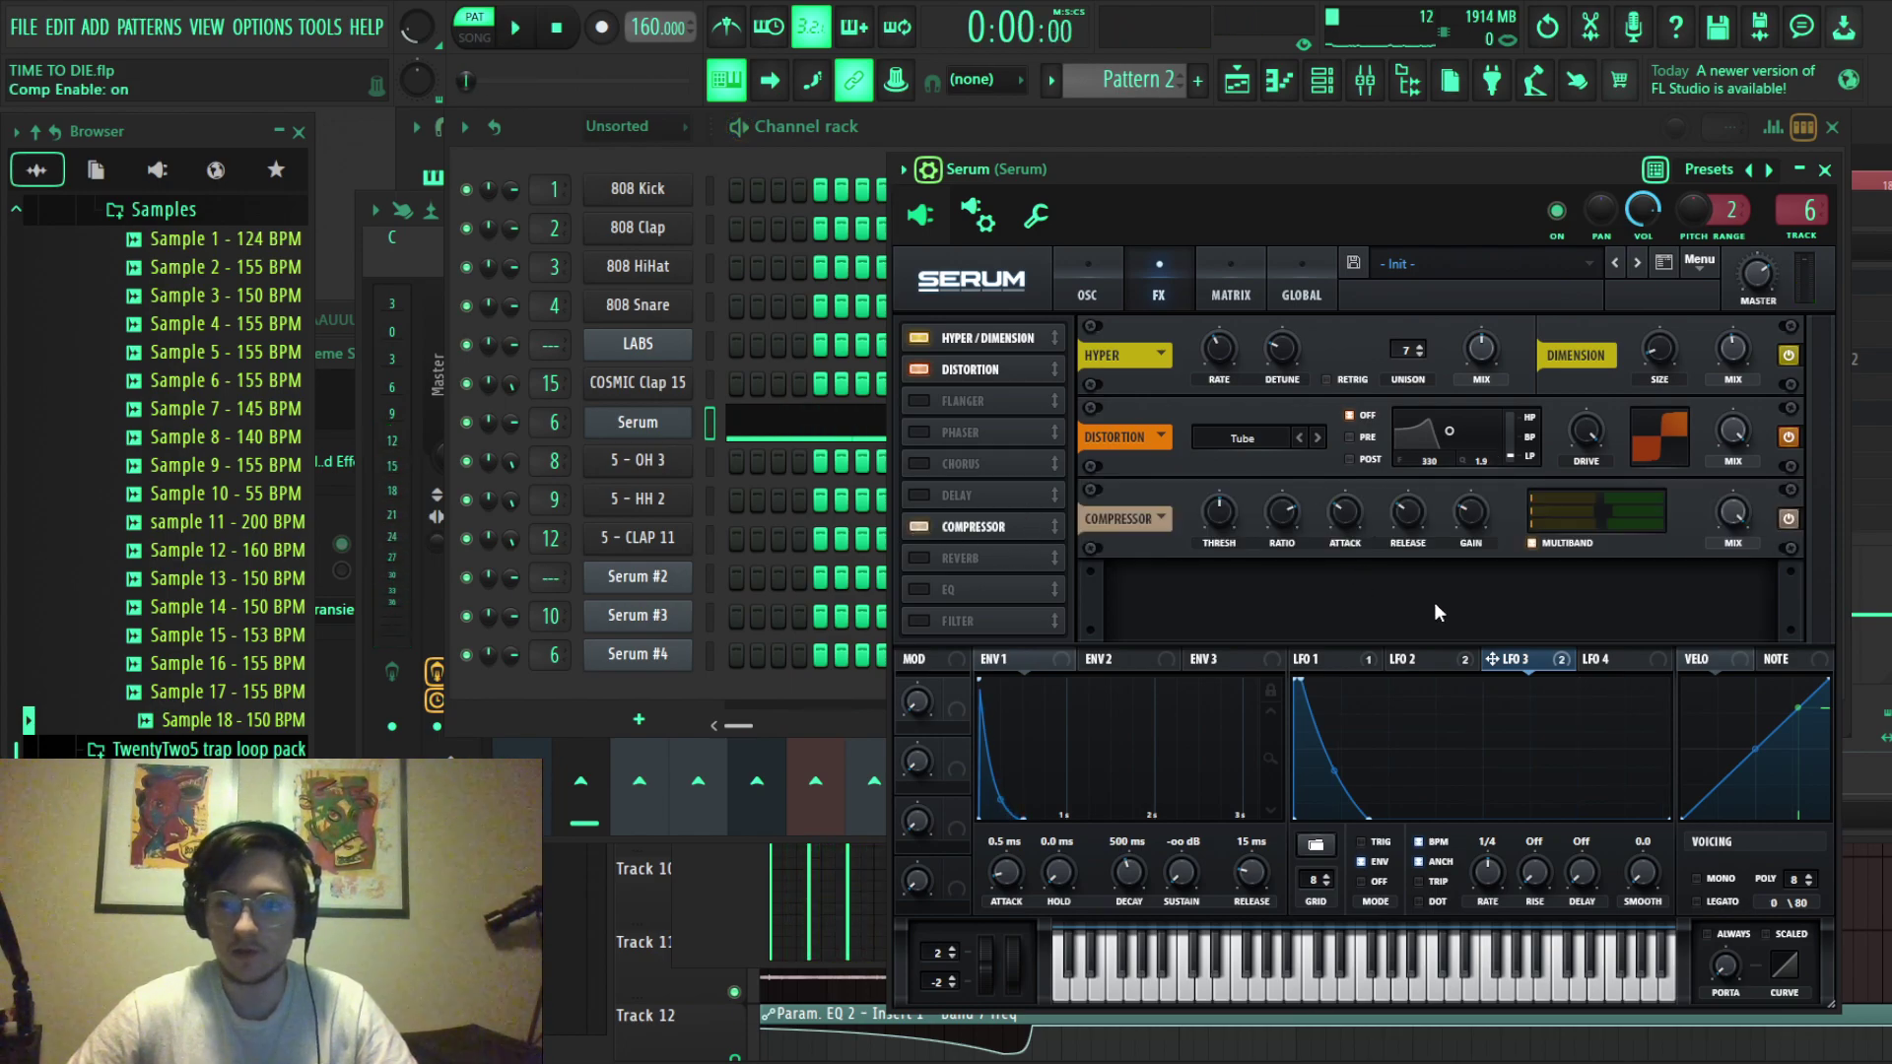
pyautogui.press('space')
pyautogui.press('space')
# Play the bass through the Serum mixer insert and view its Fruity parametric EQ 2 and Fruity WaveShaper settings.
pyautogui.press('F9')
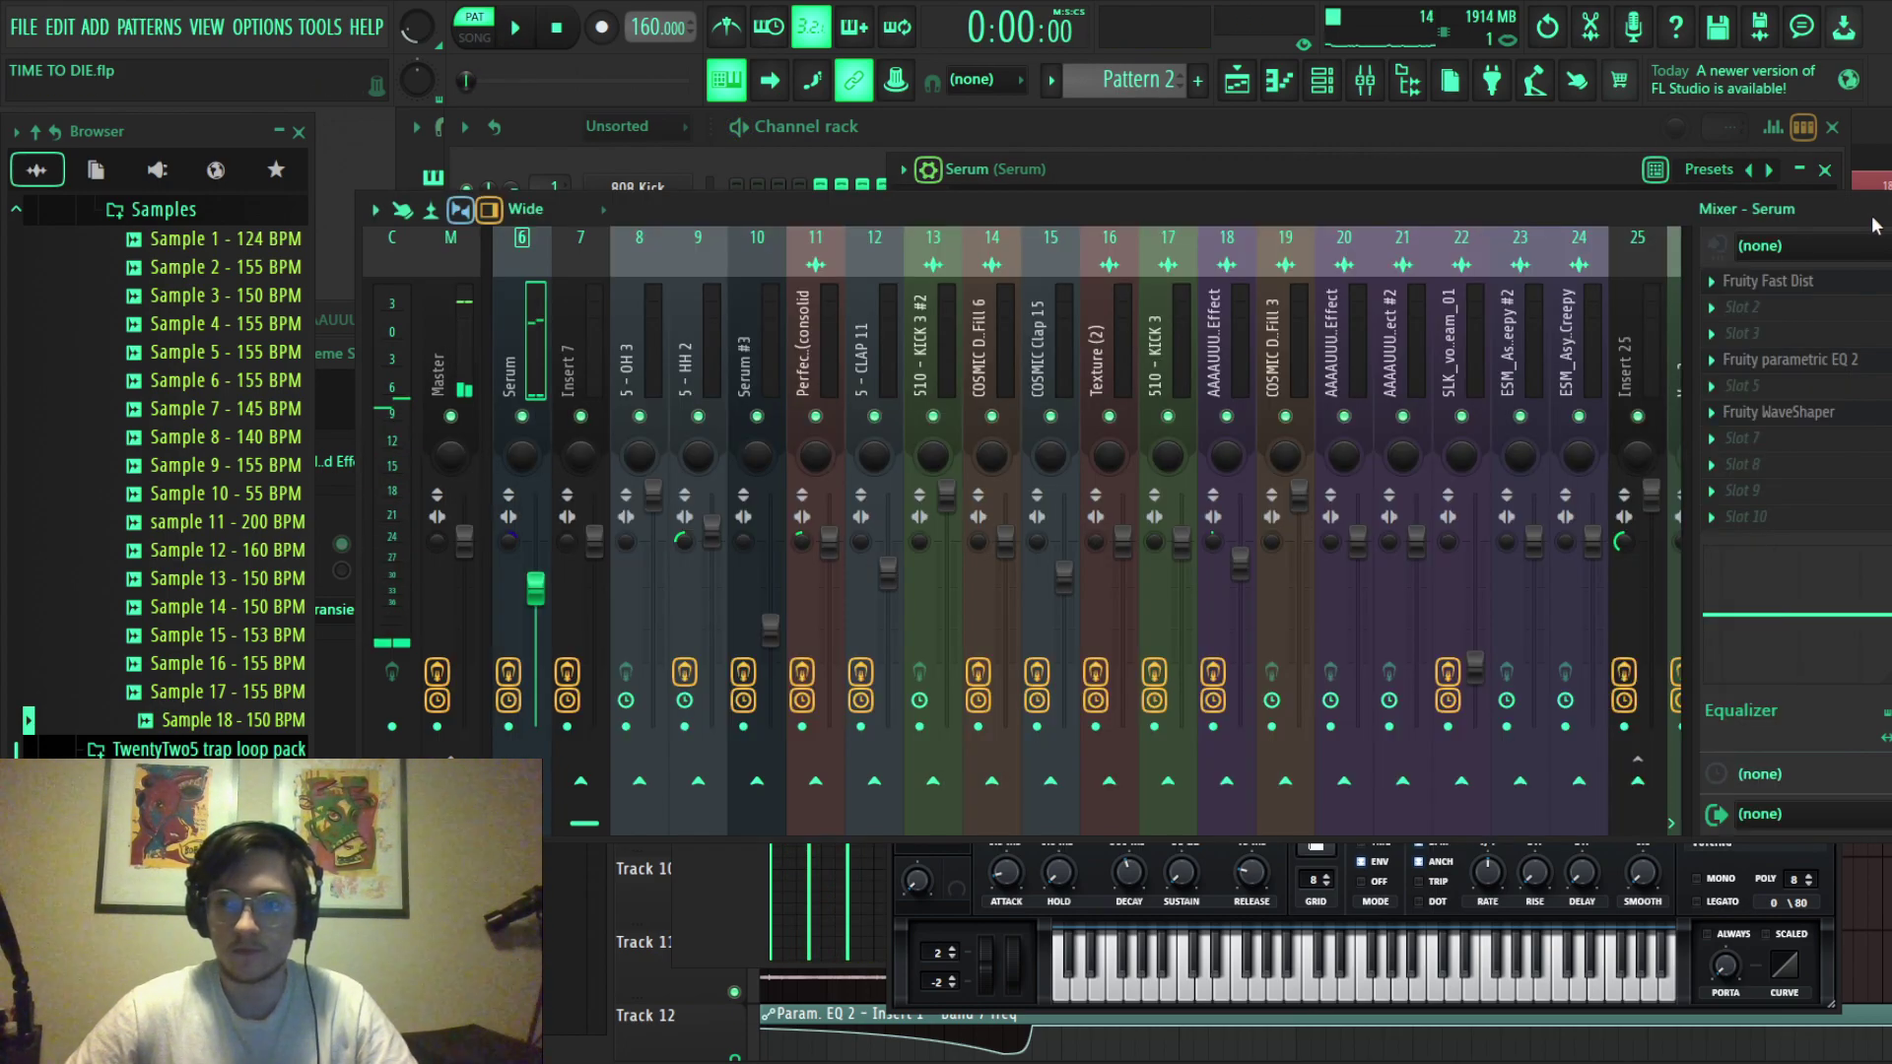
pyautogui.press('space')
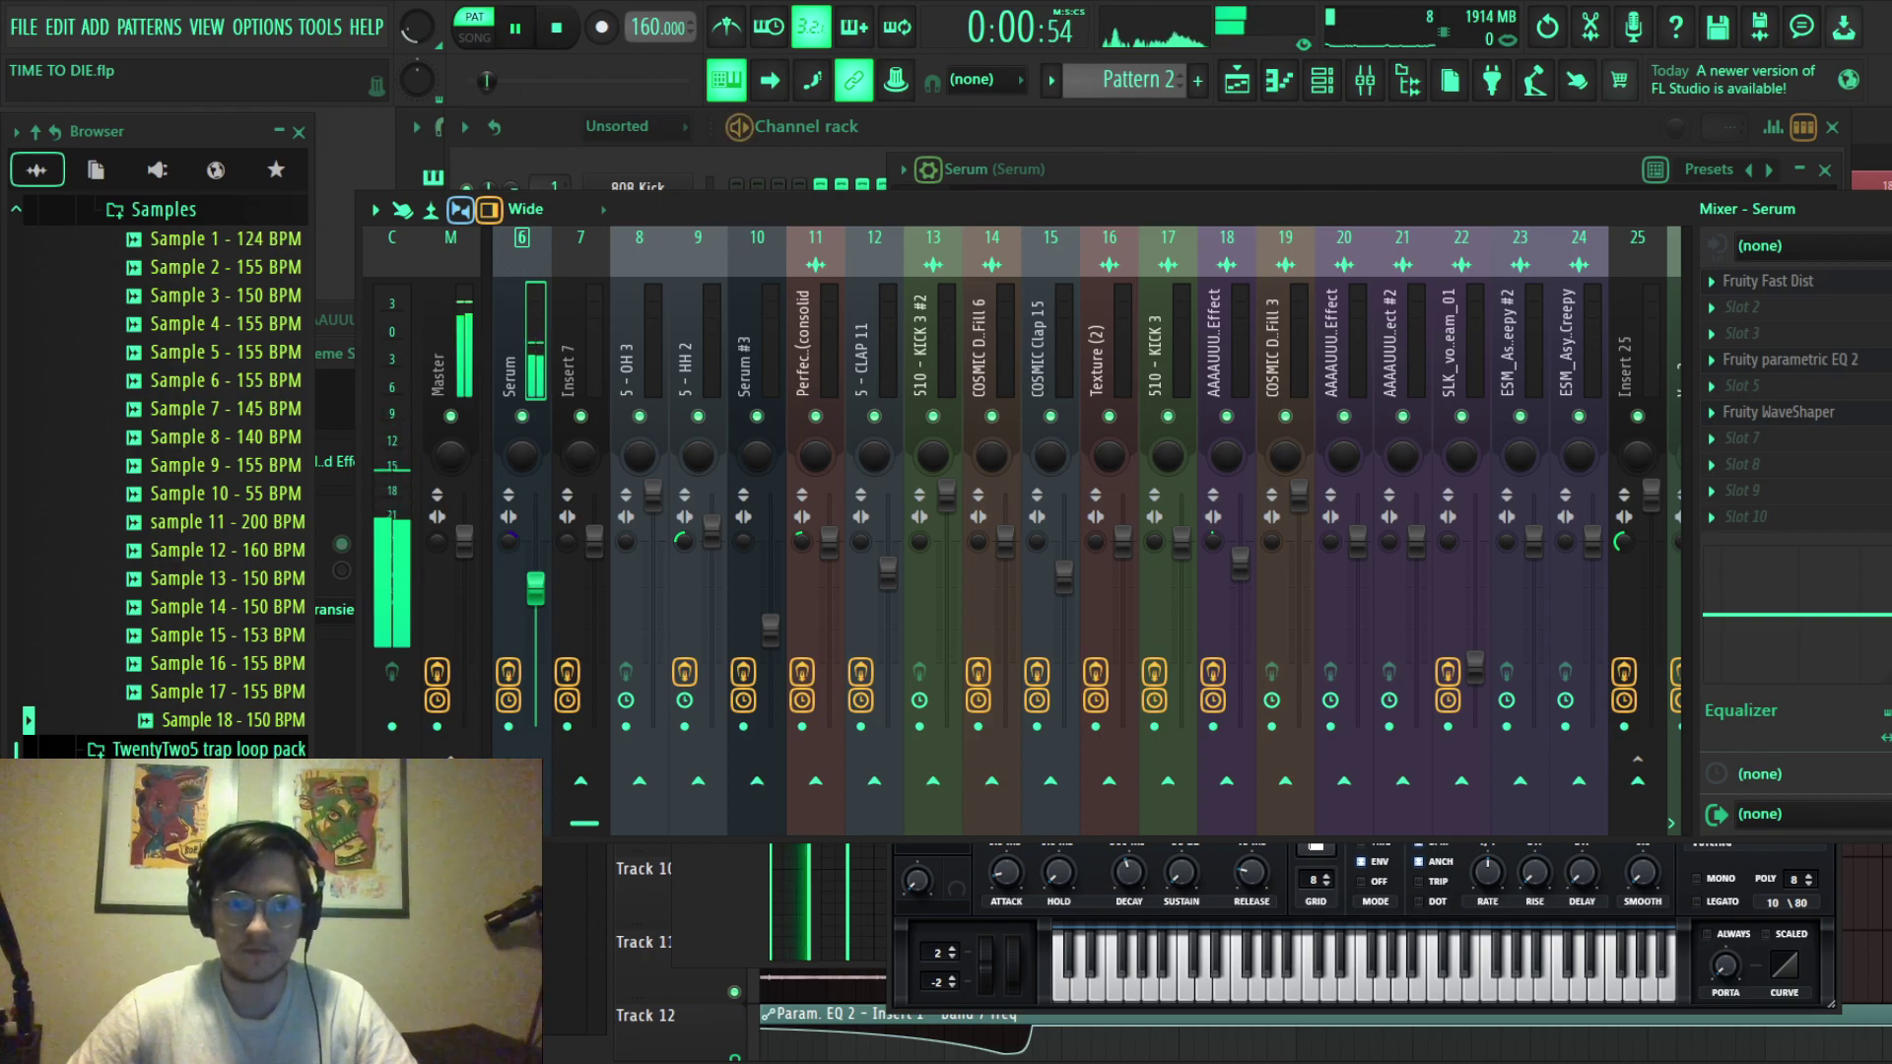
pyautogui.press('space')
pyautogui.click(1870, 360)
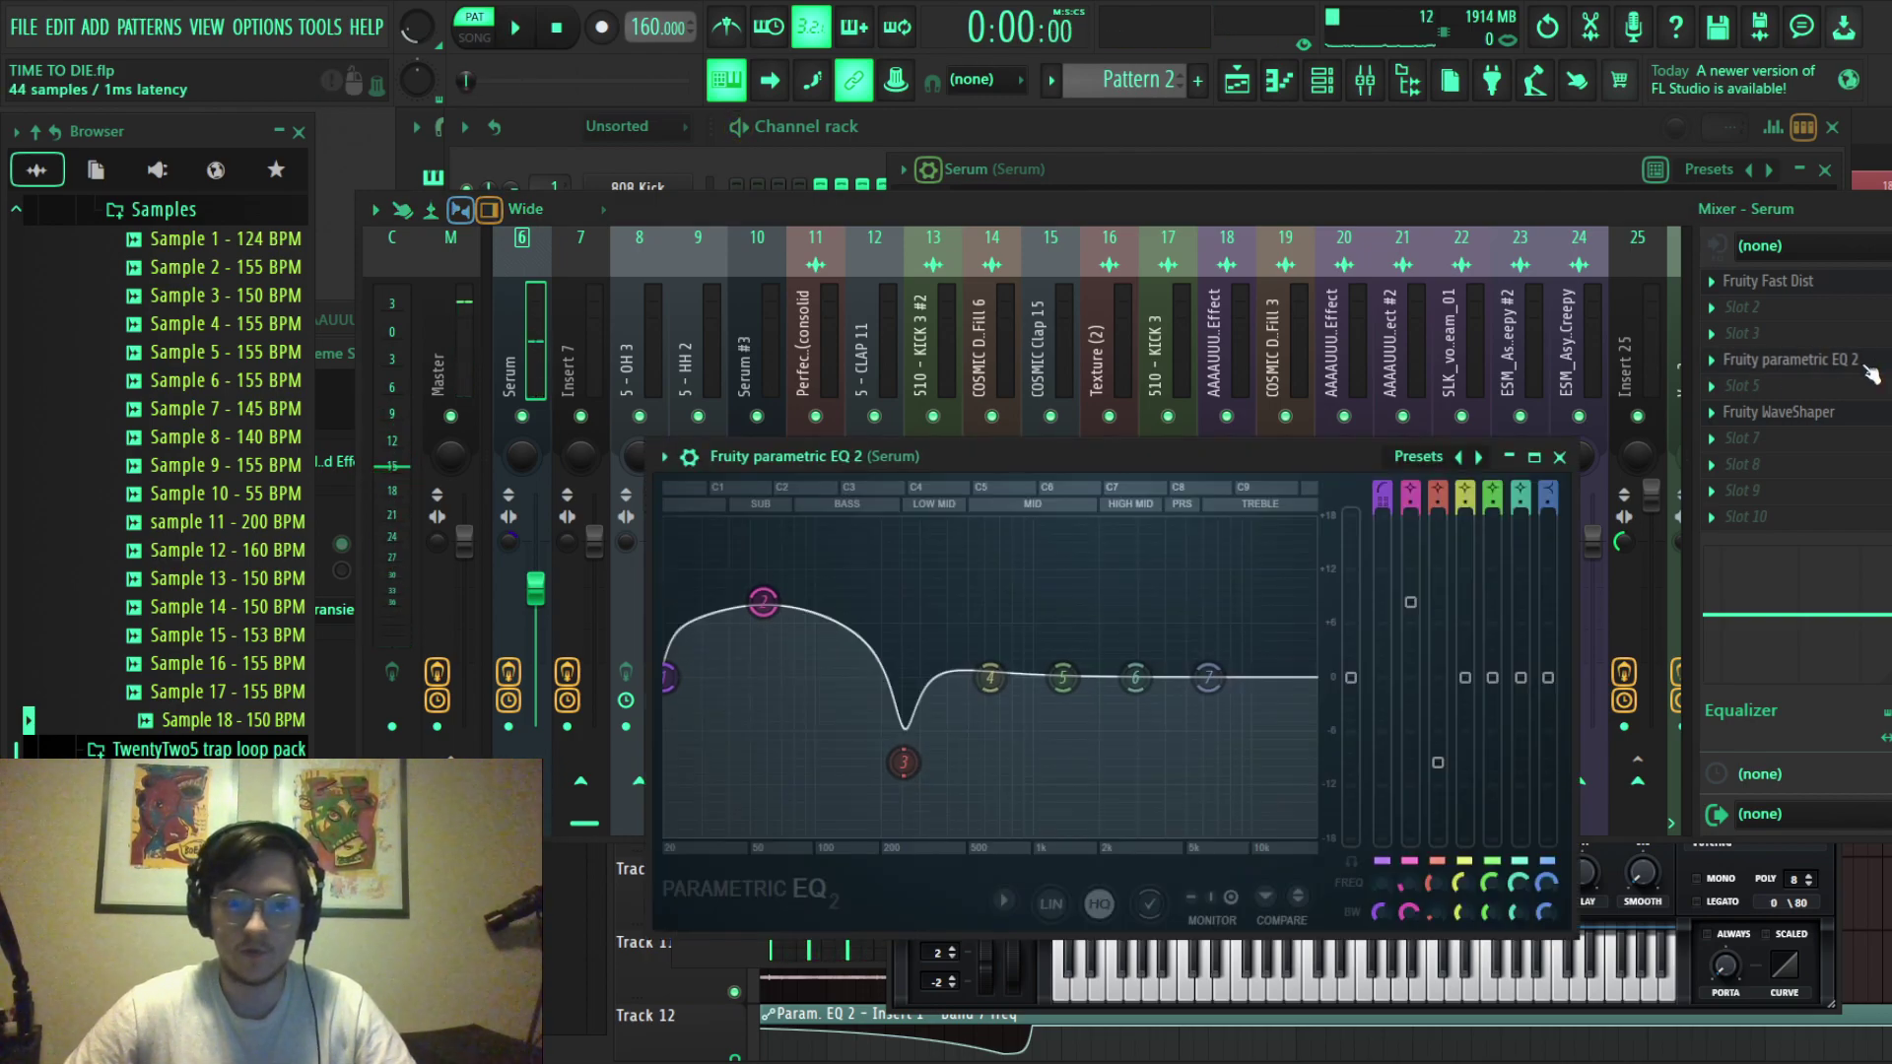
pyautogui.press('space')
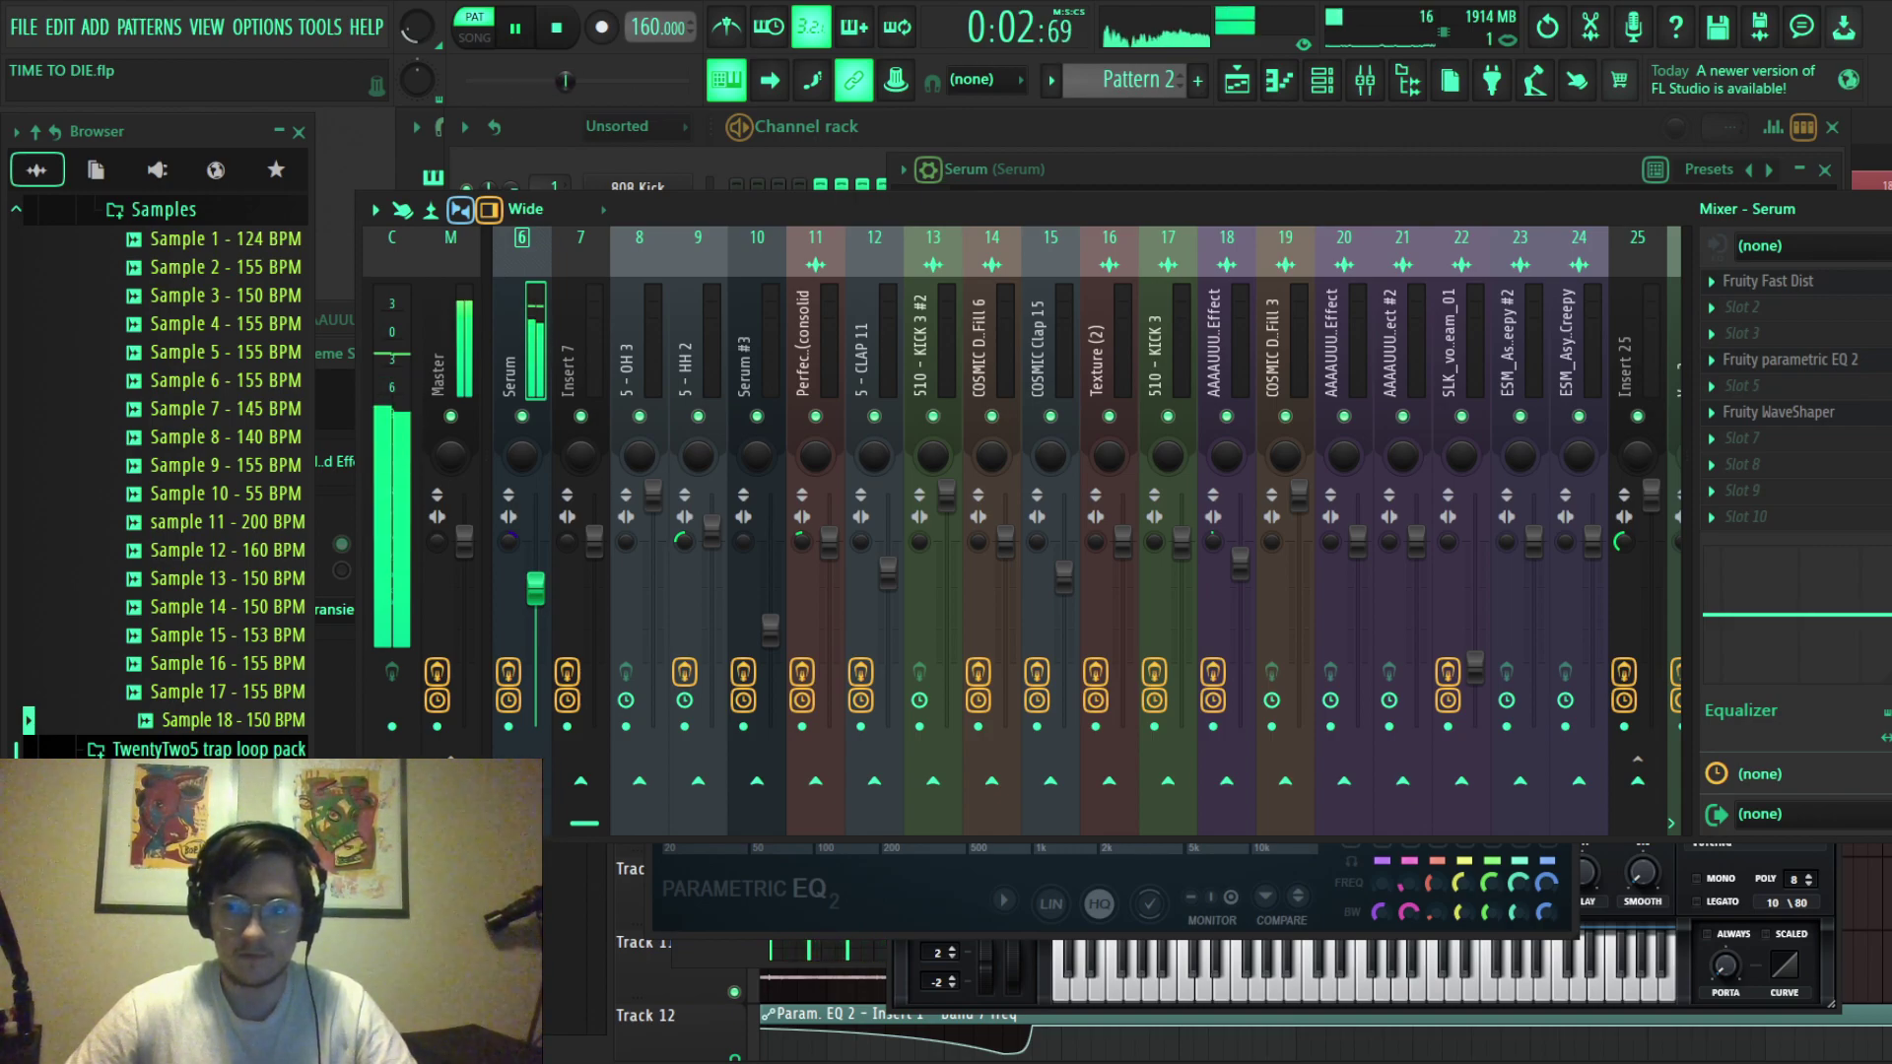
pyautogui.press('space')
pyautogui.click(1779, 412)
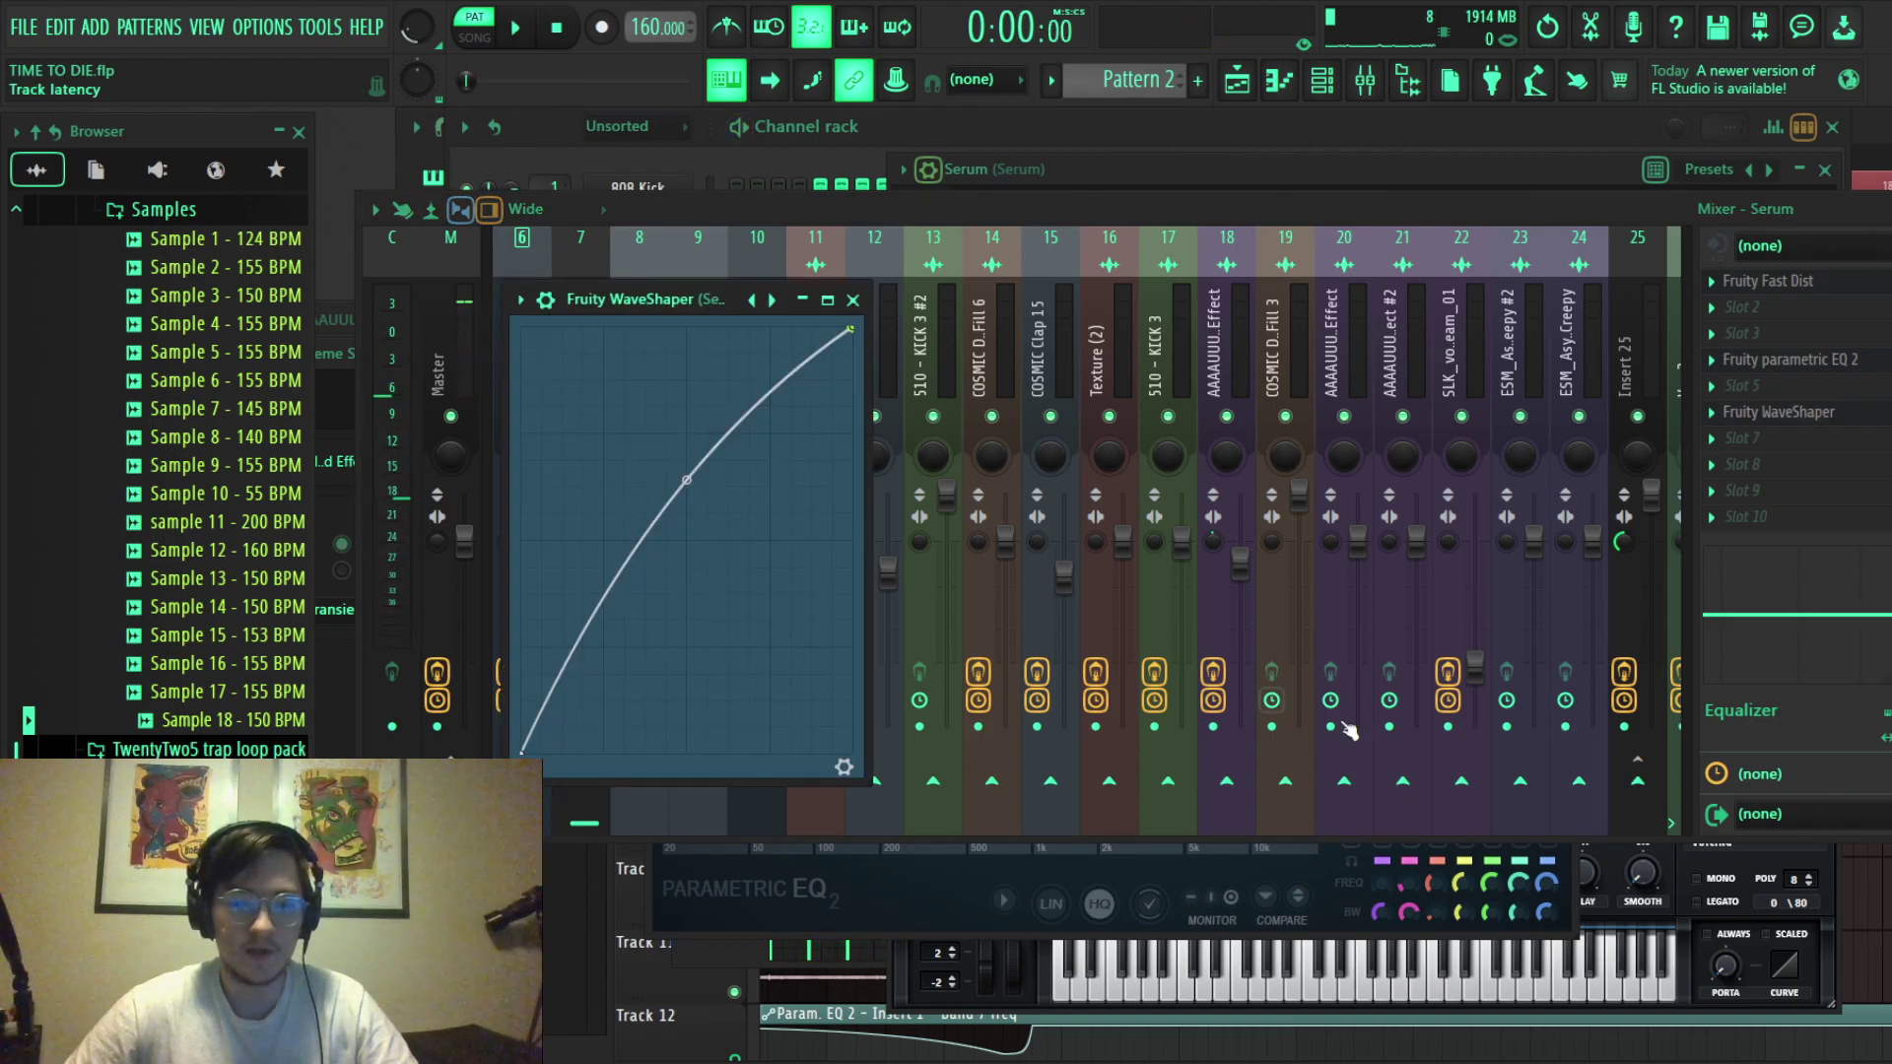
# Return to the playlist, open Pattern 3 from Track 5, and show its drum steps in the channel rack.
pyautogui.press('F5')
pyautogui.scroll(-4, 1434, 715)
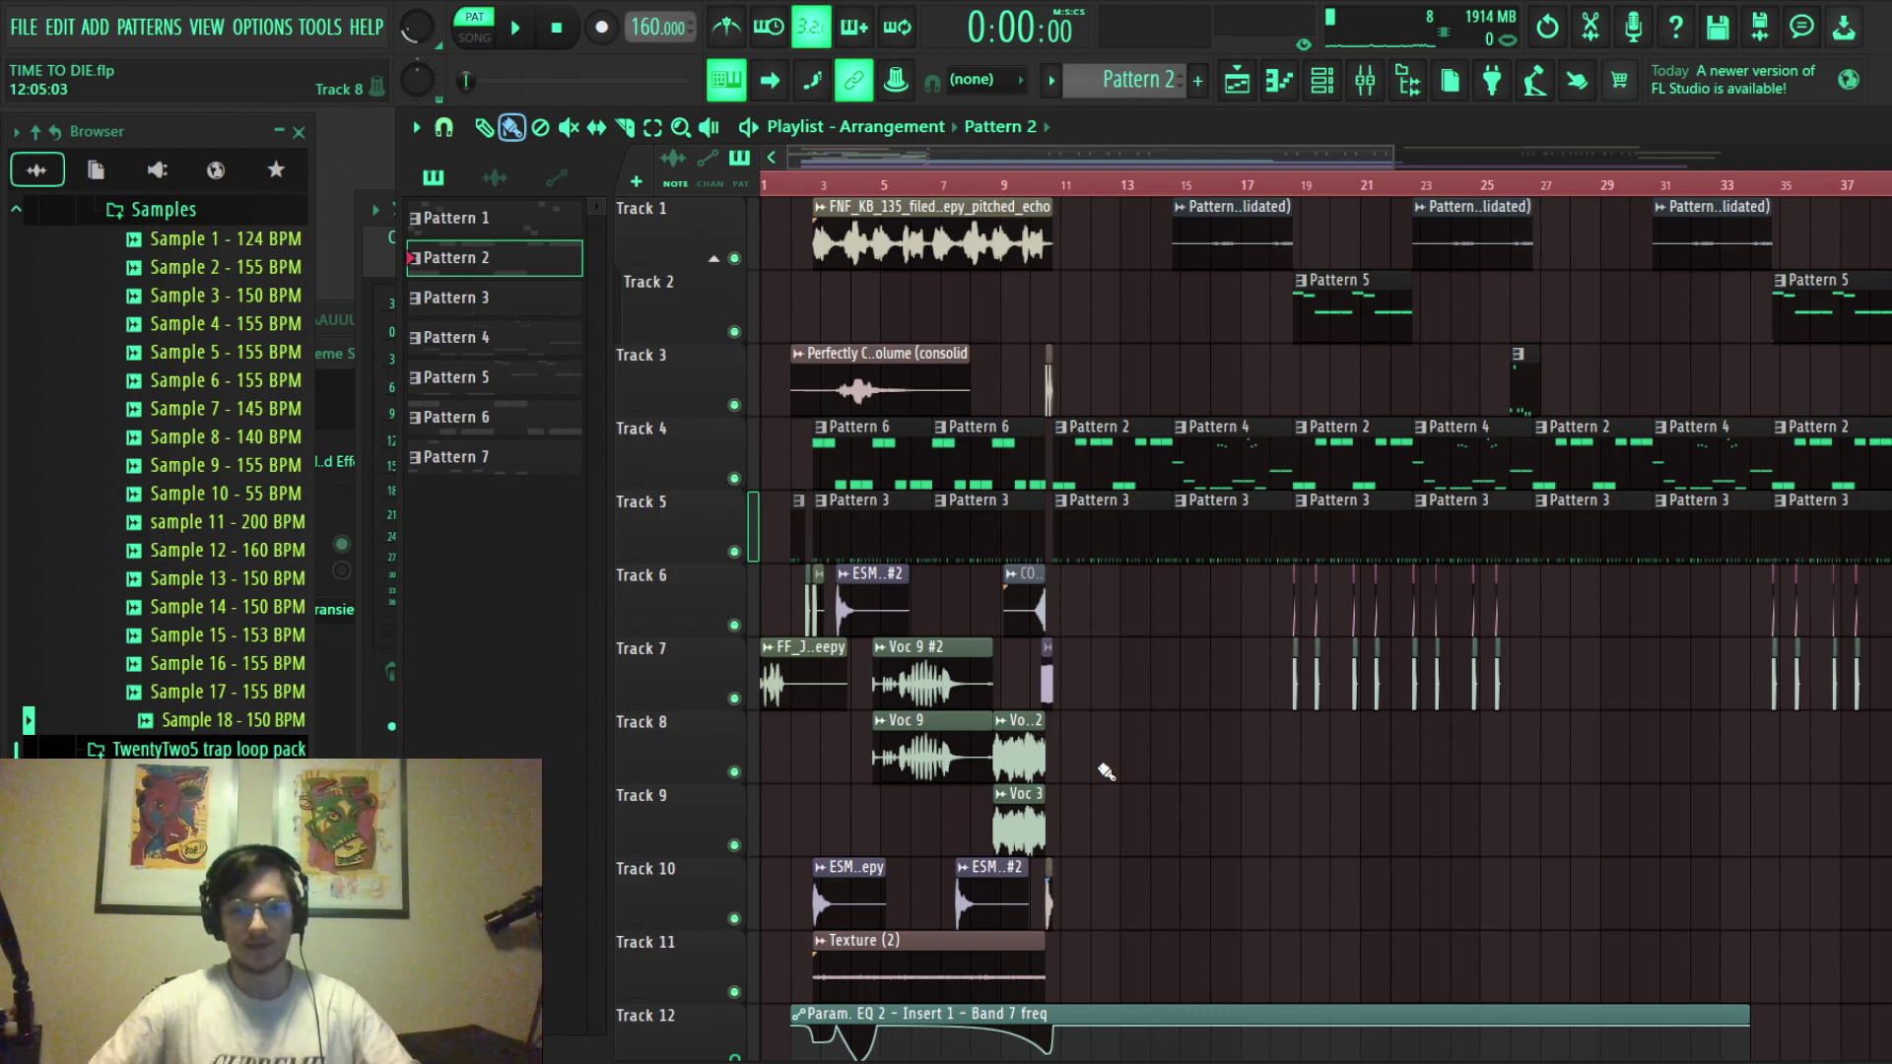
pyautogui.hscroll(5, 1149, 536)
pyautogui.scroll(2, 1114, 511)
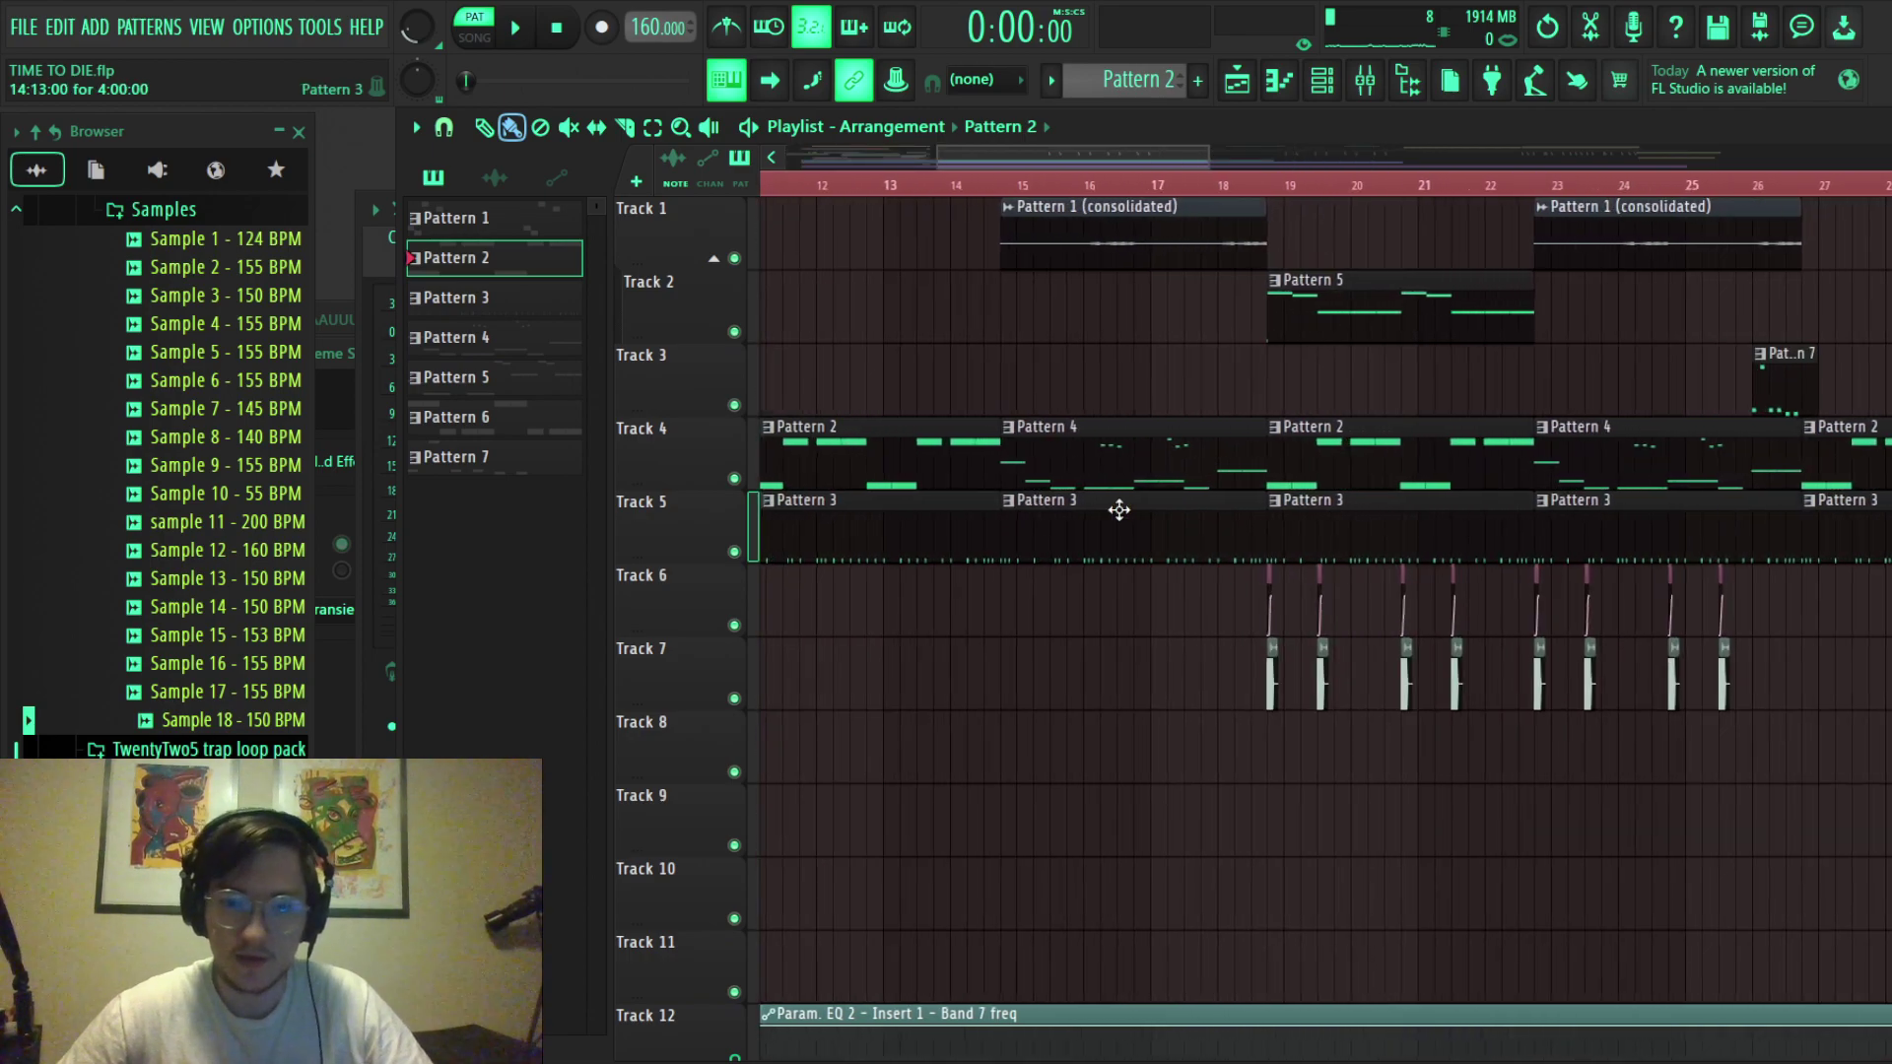
pyautogui.doubleClick(1116, 507)
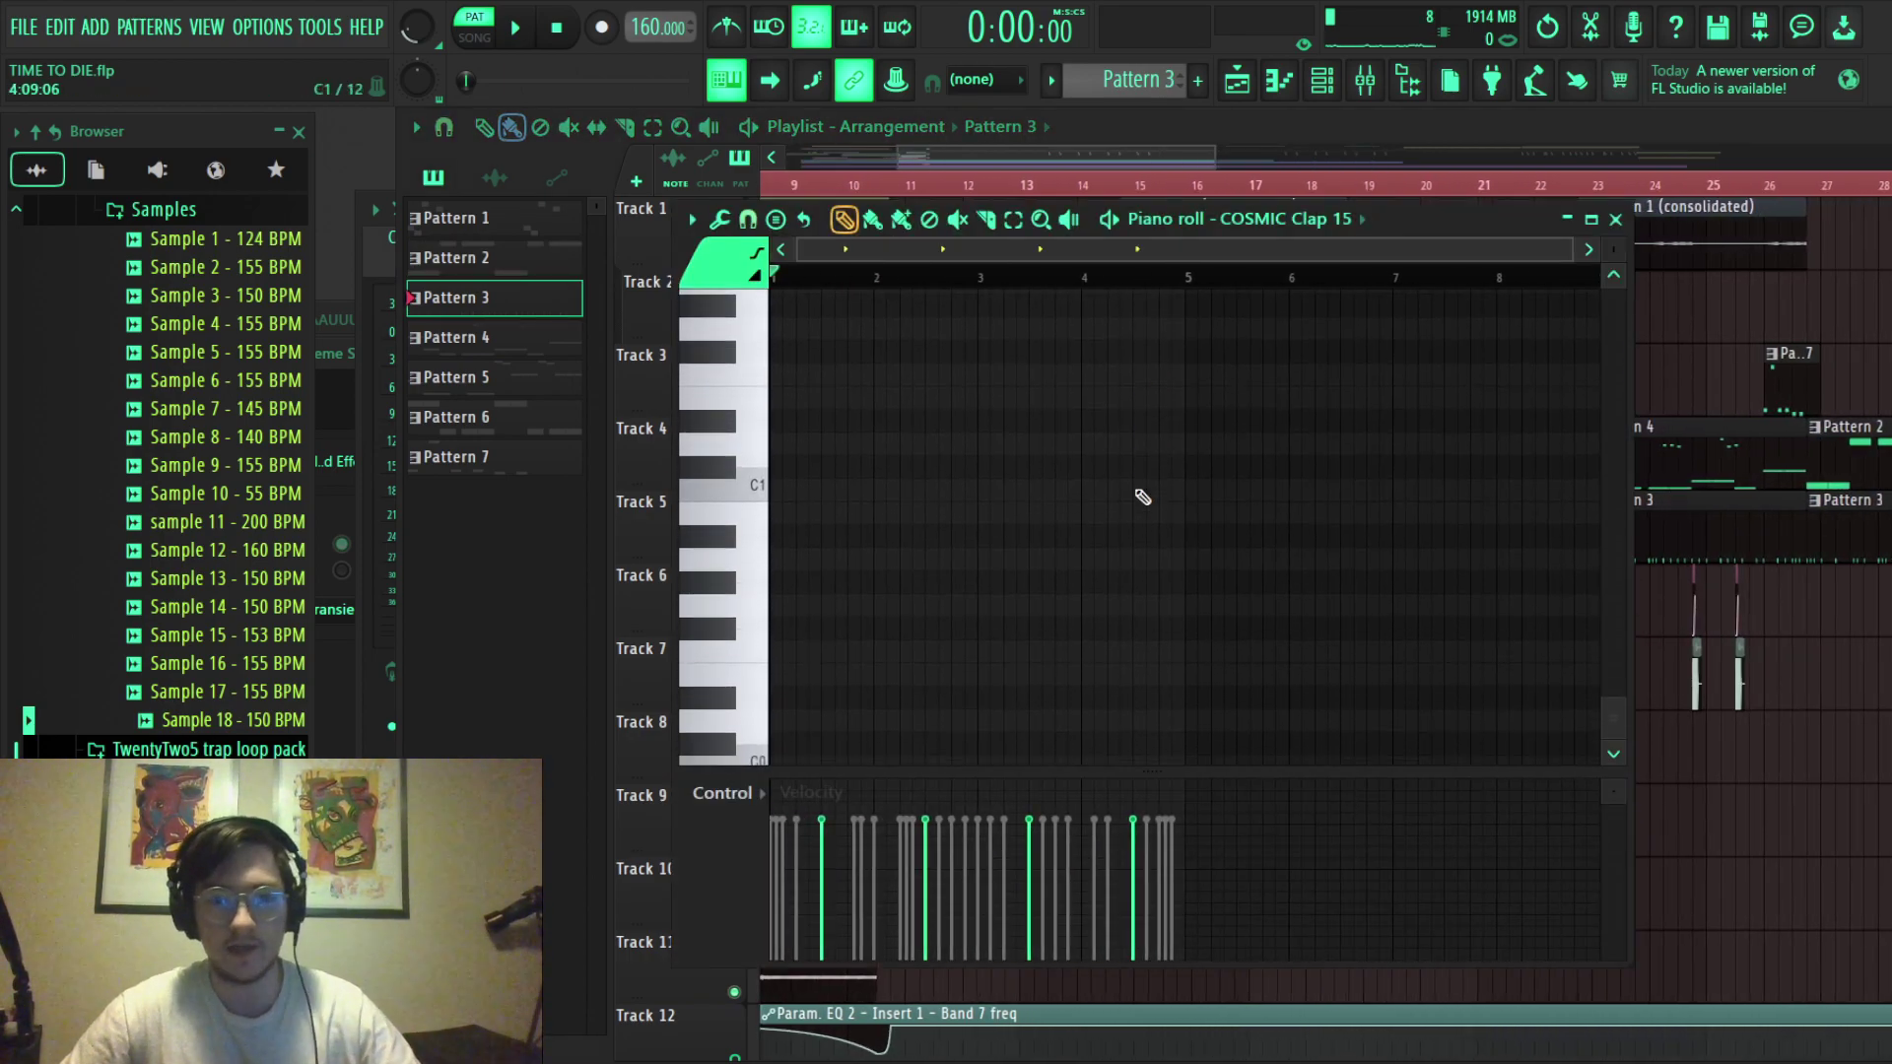
pyautogui.click(1321, 79)
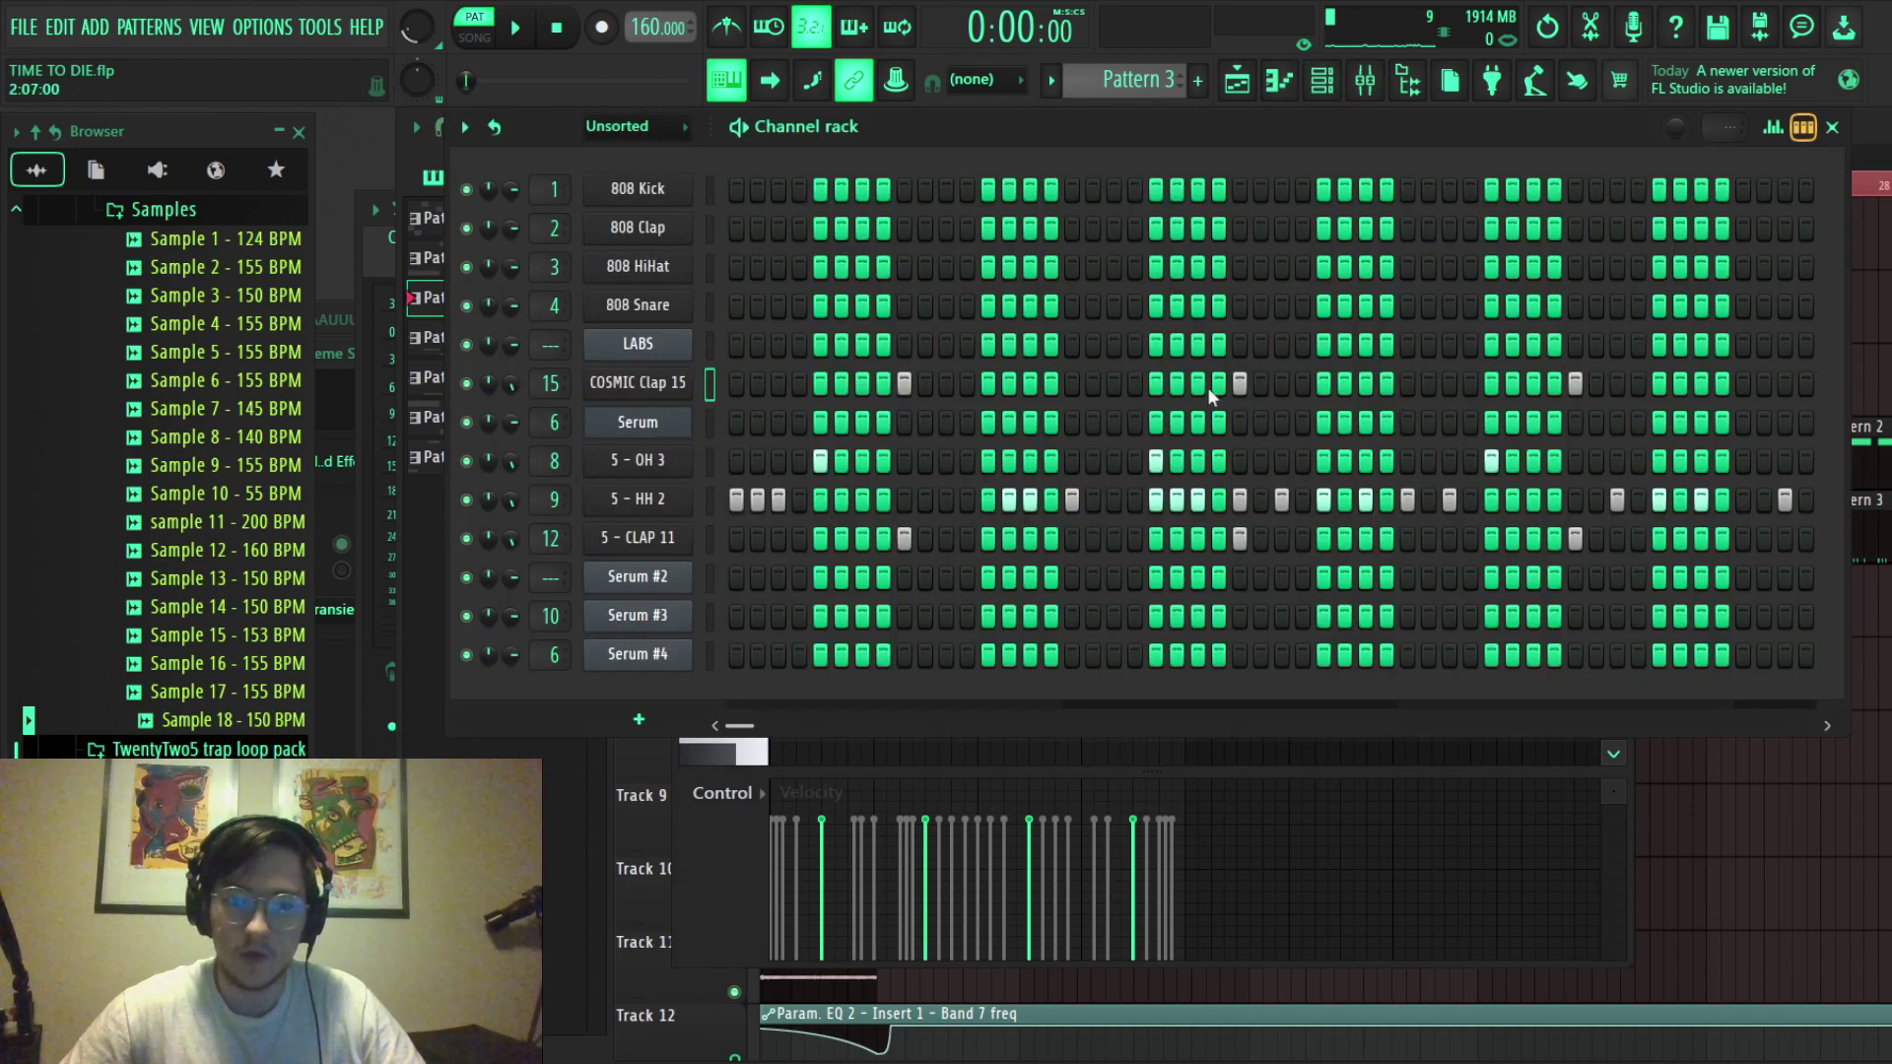
# Open and audition the drum samples COSMIC Clap 15, 5 - OH 3, 5 - HH 2 and 5 - CLAP 11 from the channel rack.
pyautogui.click(653, 387)
pyautogui.click(941, 197)
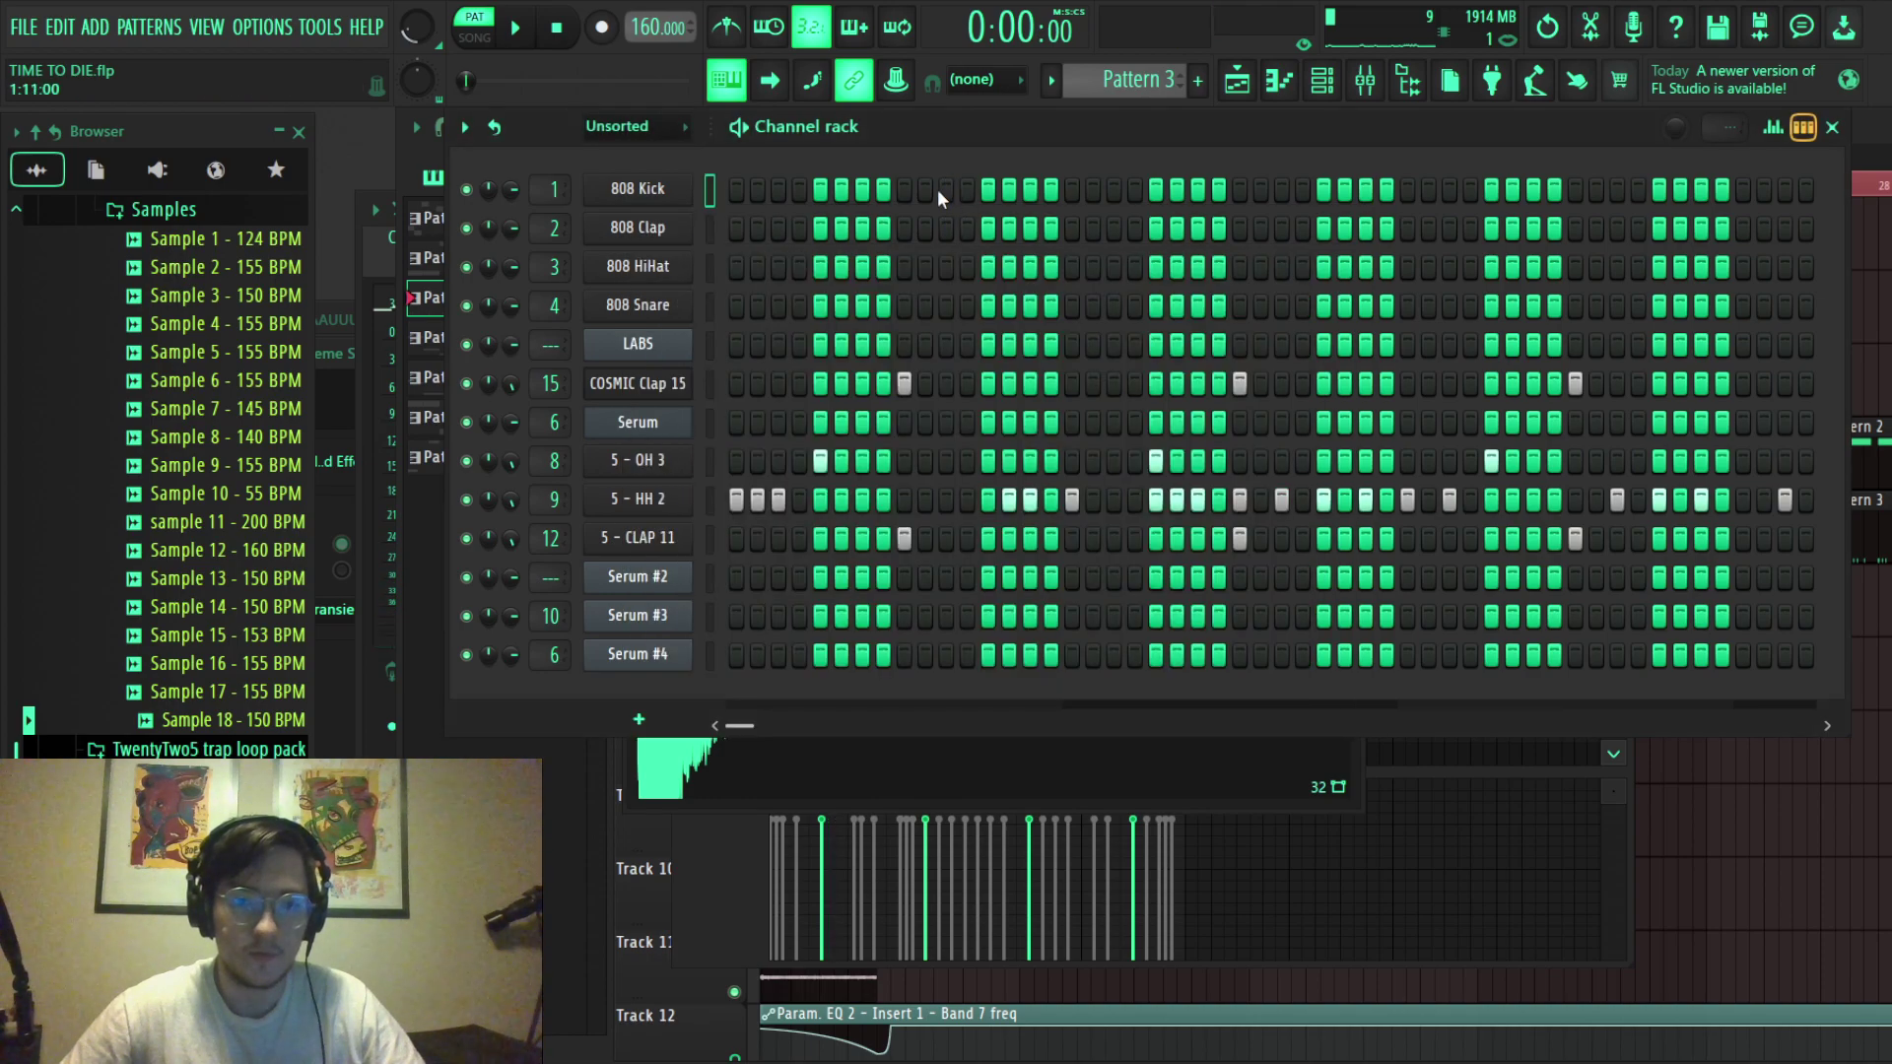
pyautogui.click(636, 468)
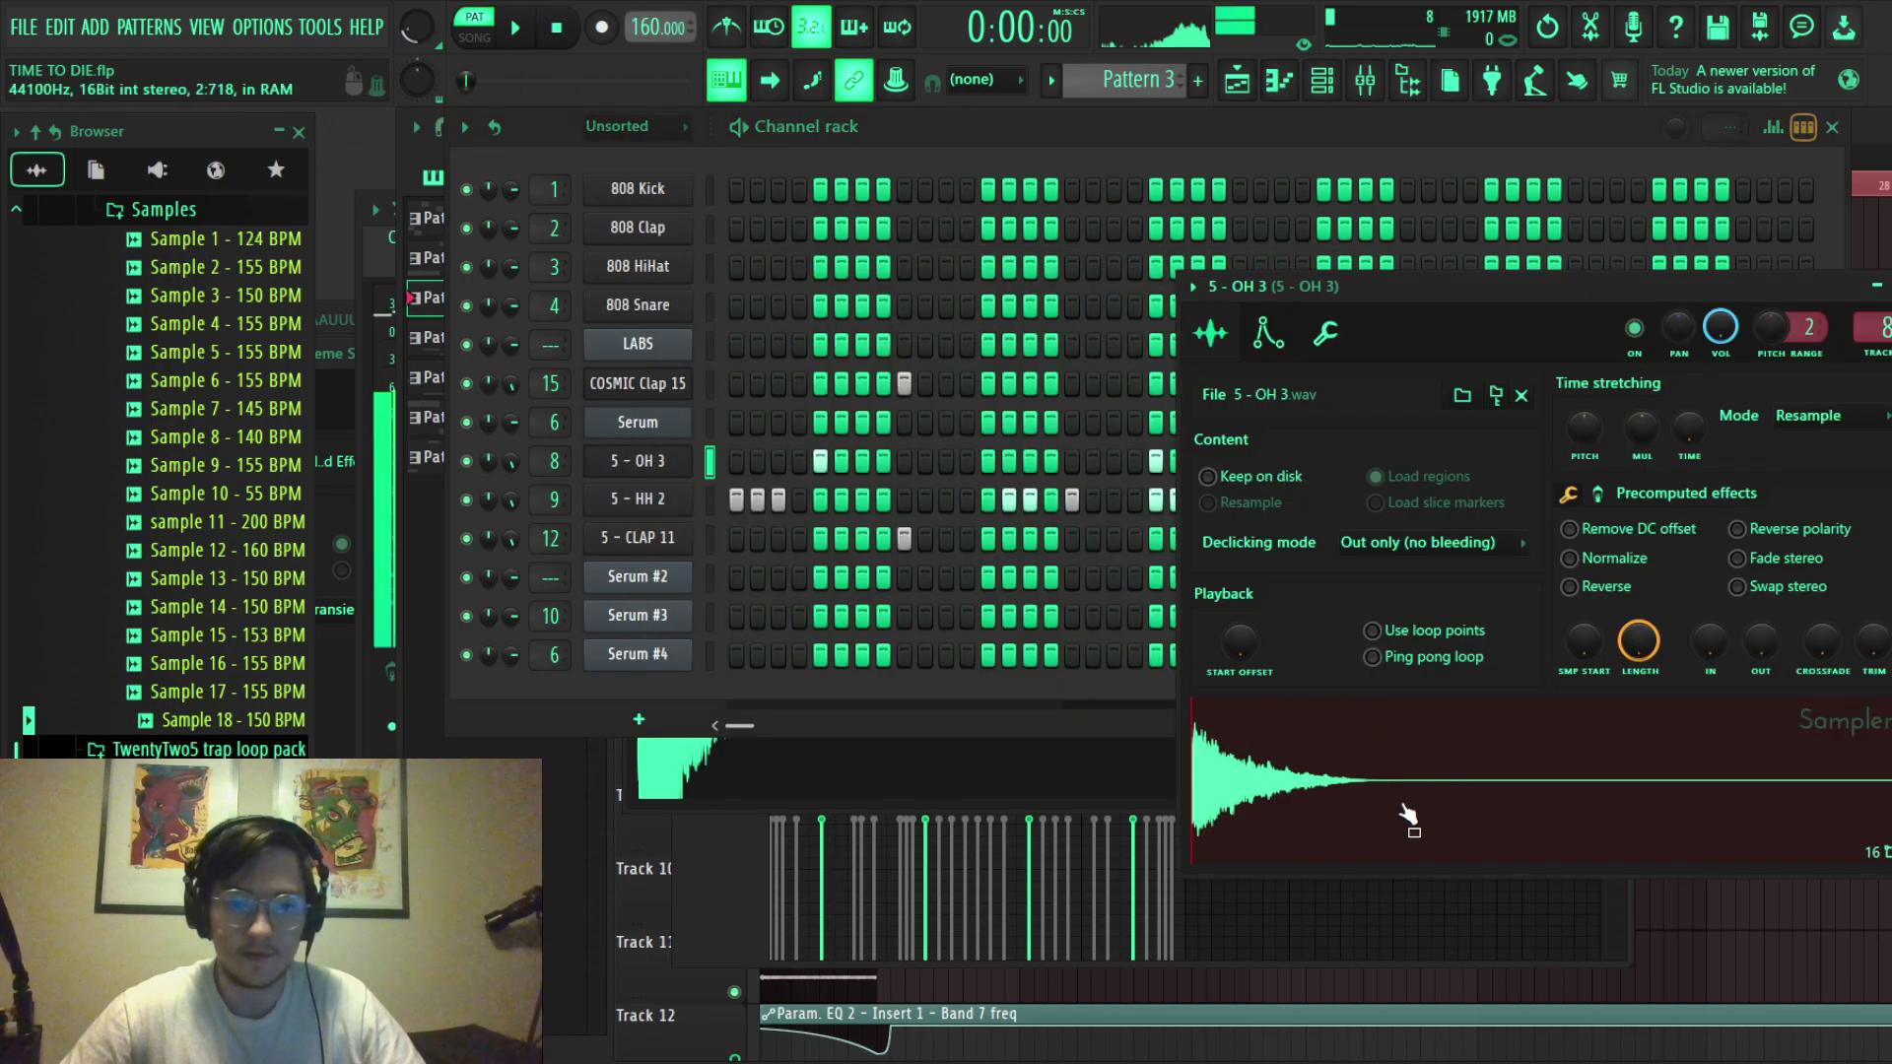
pyautogui.click(638, 498)
pyautogui.click(1079, 722)
pyautogui.click(1079, 723)
pyautogui.click(1081, 720)
pyautogui.click(638, 538)
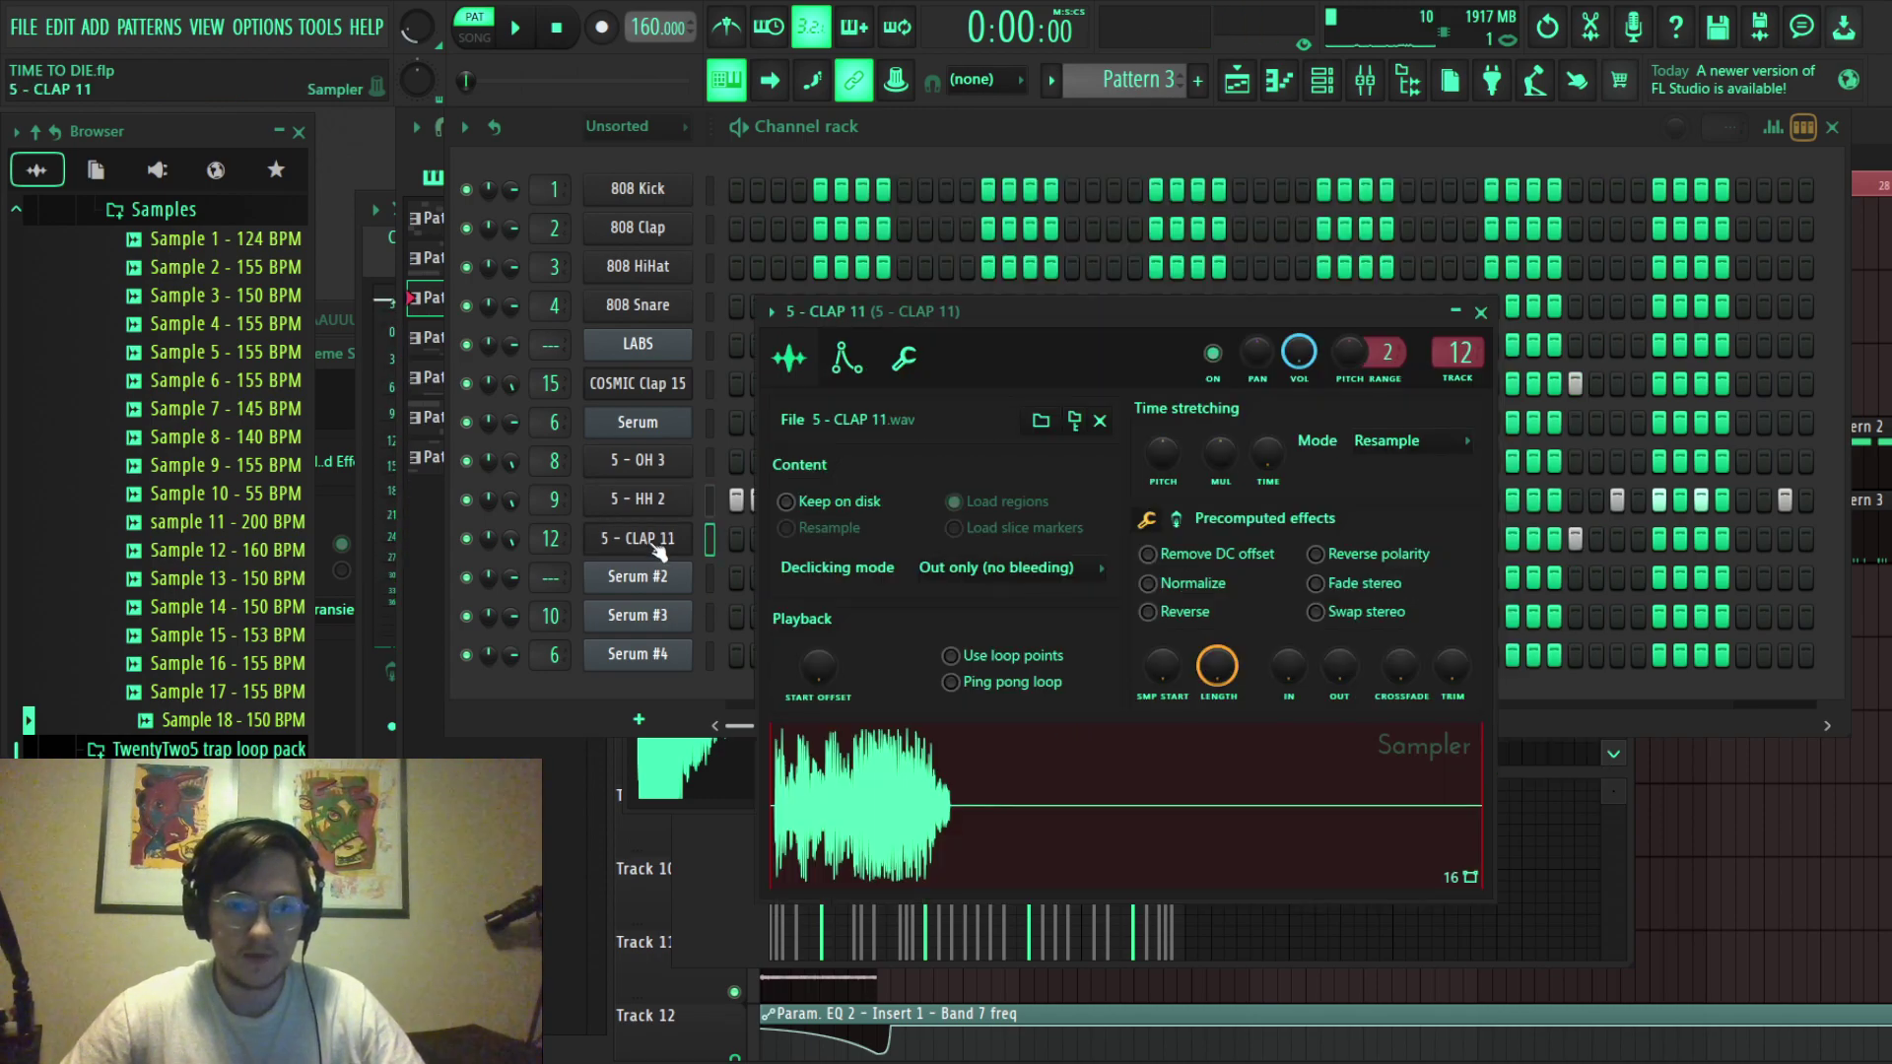
pyautogui.click(867, 806)
pyautogui.press('F6')
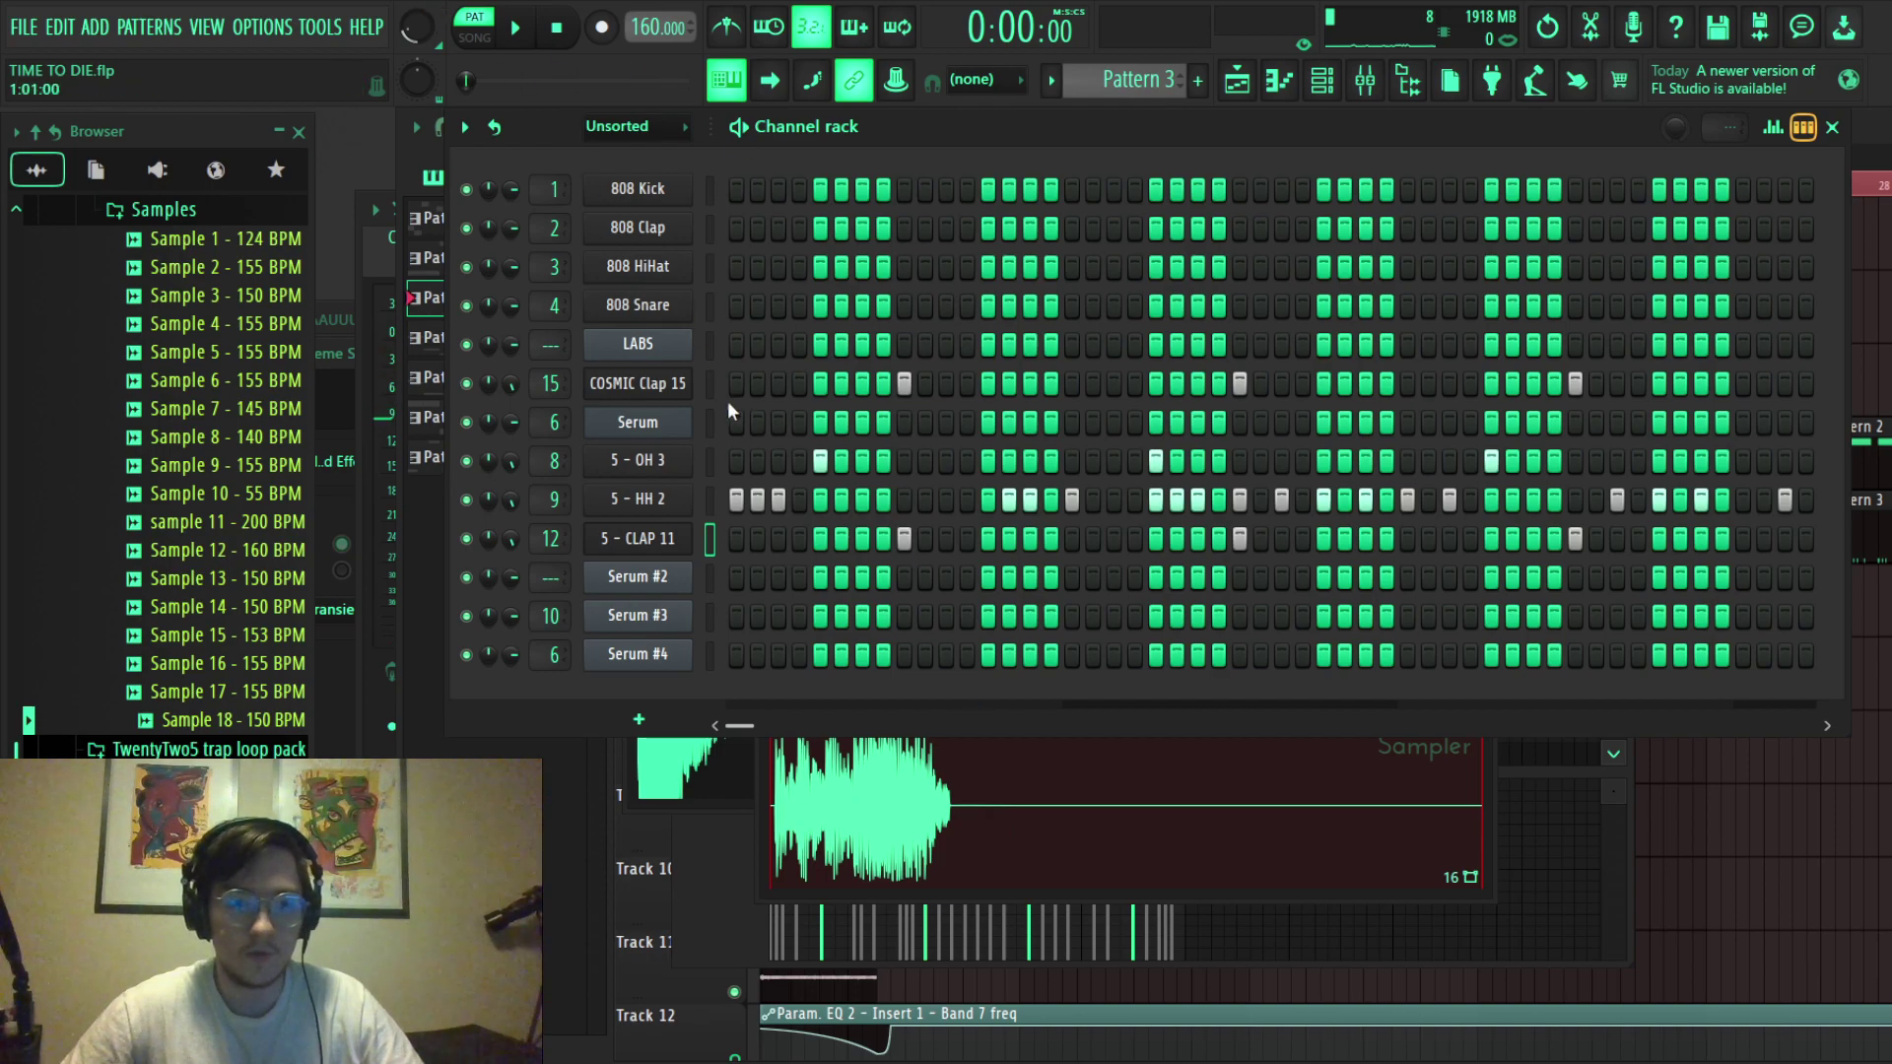
# Show the 5 - HH 2 mixer insert and view its Fruity Fast Dist and Fruity Chorus settings.
pyautogui.click(646, 510)
pyautogui.click(1365, 81)
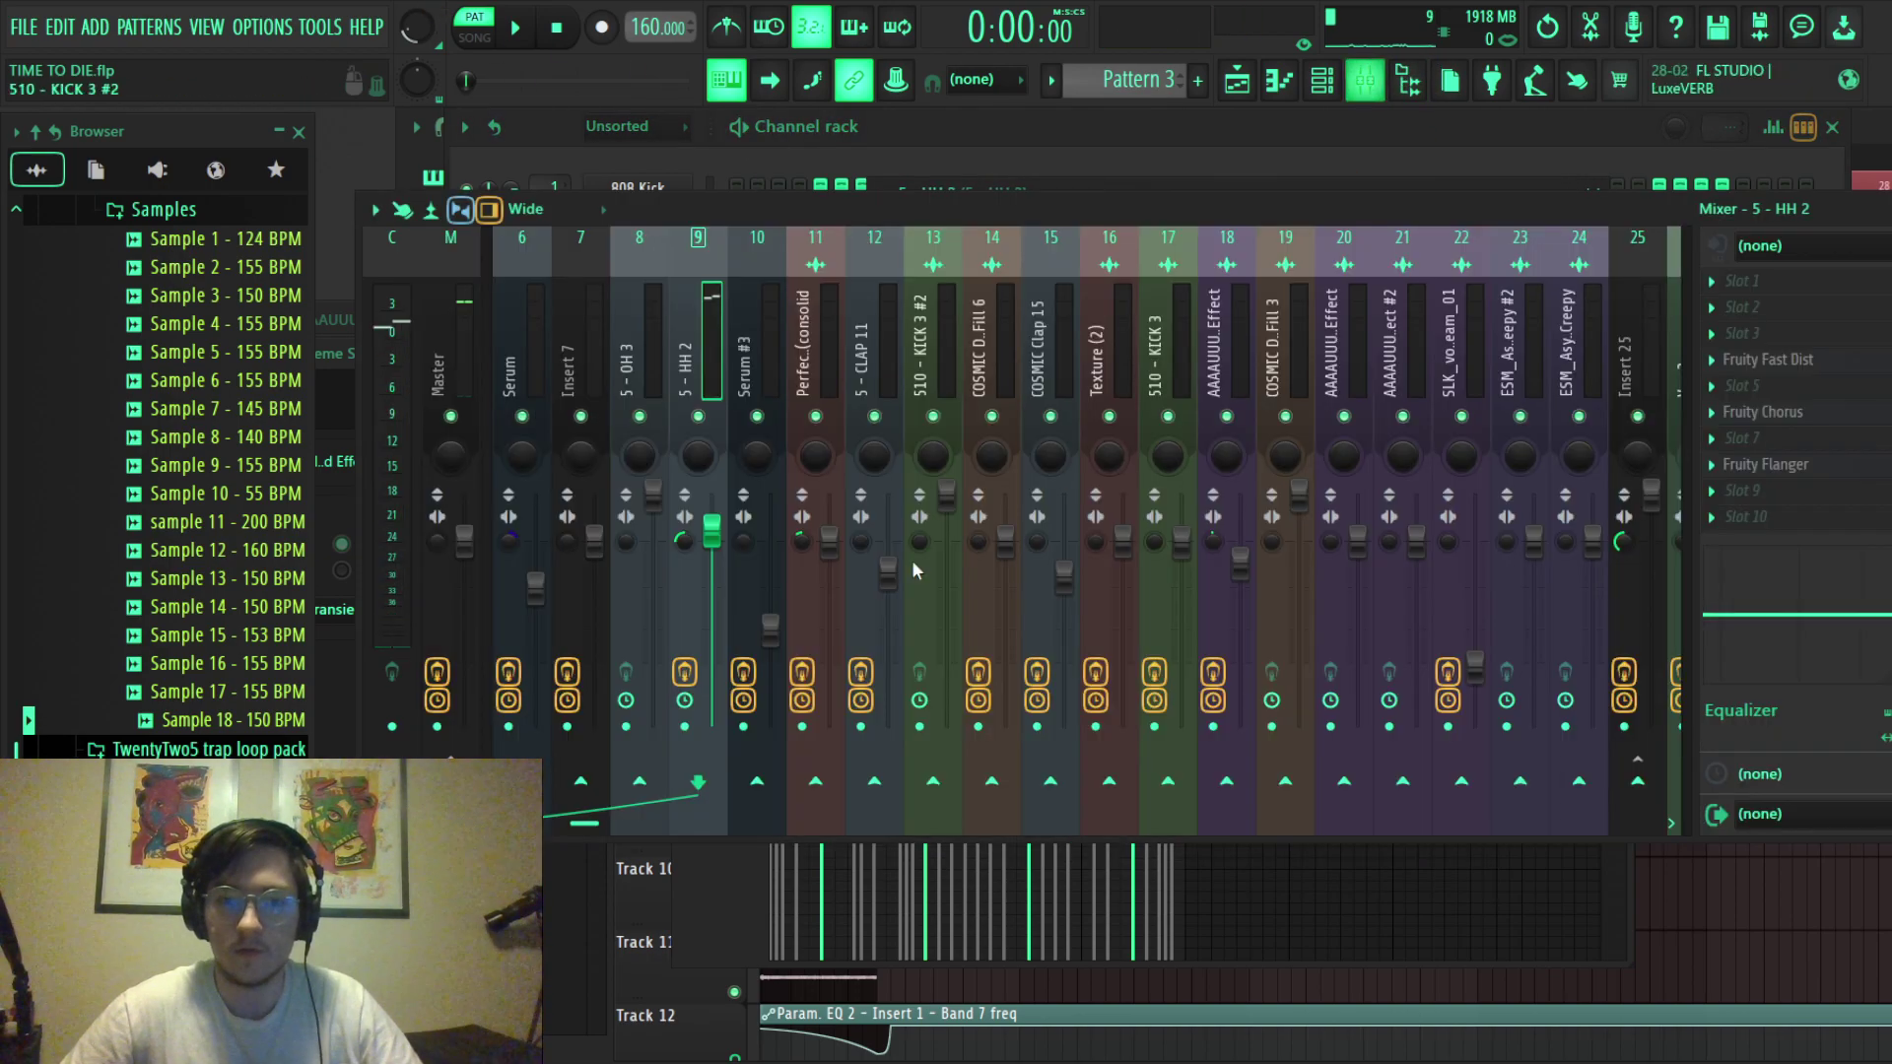
pyautogui.click(1771, 362)
pyautogui.click(1789, 414)
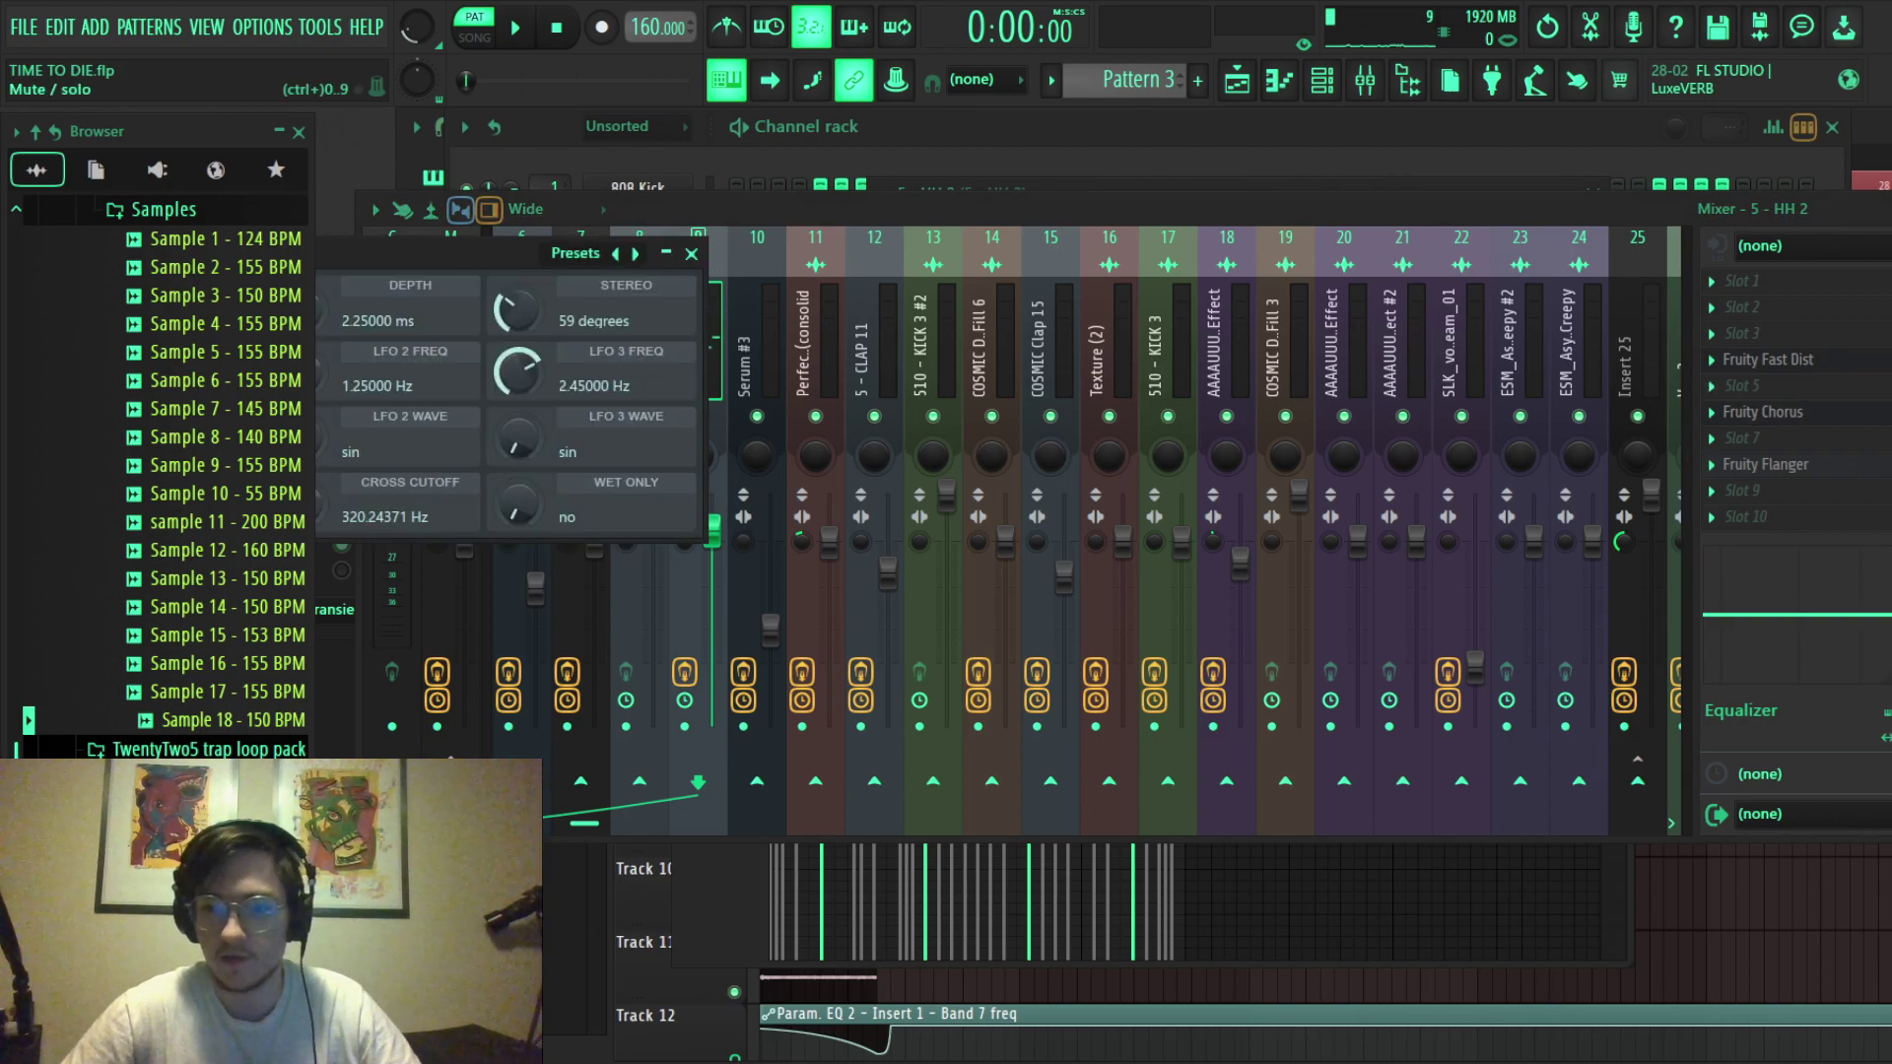
pyautogui.press('Escape')
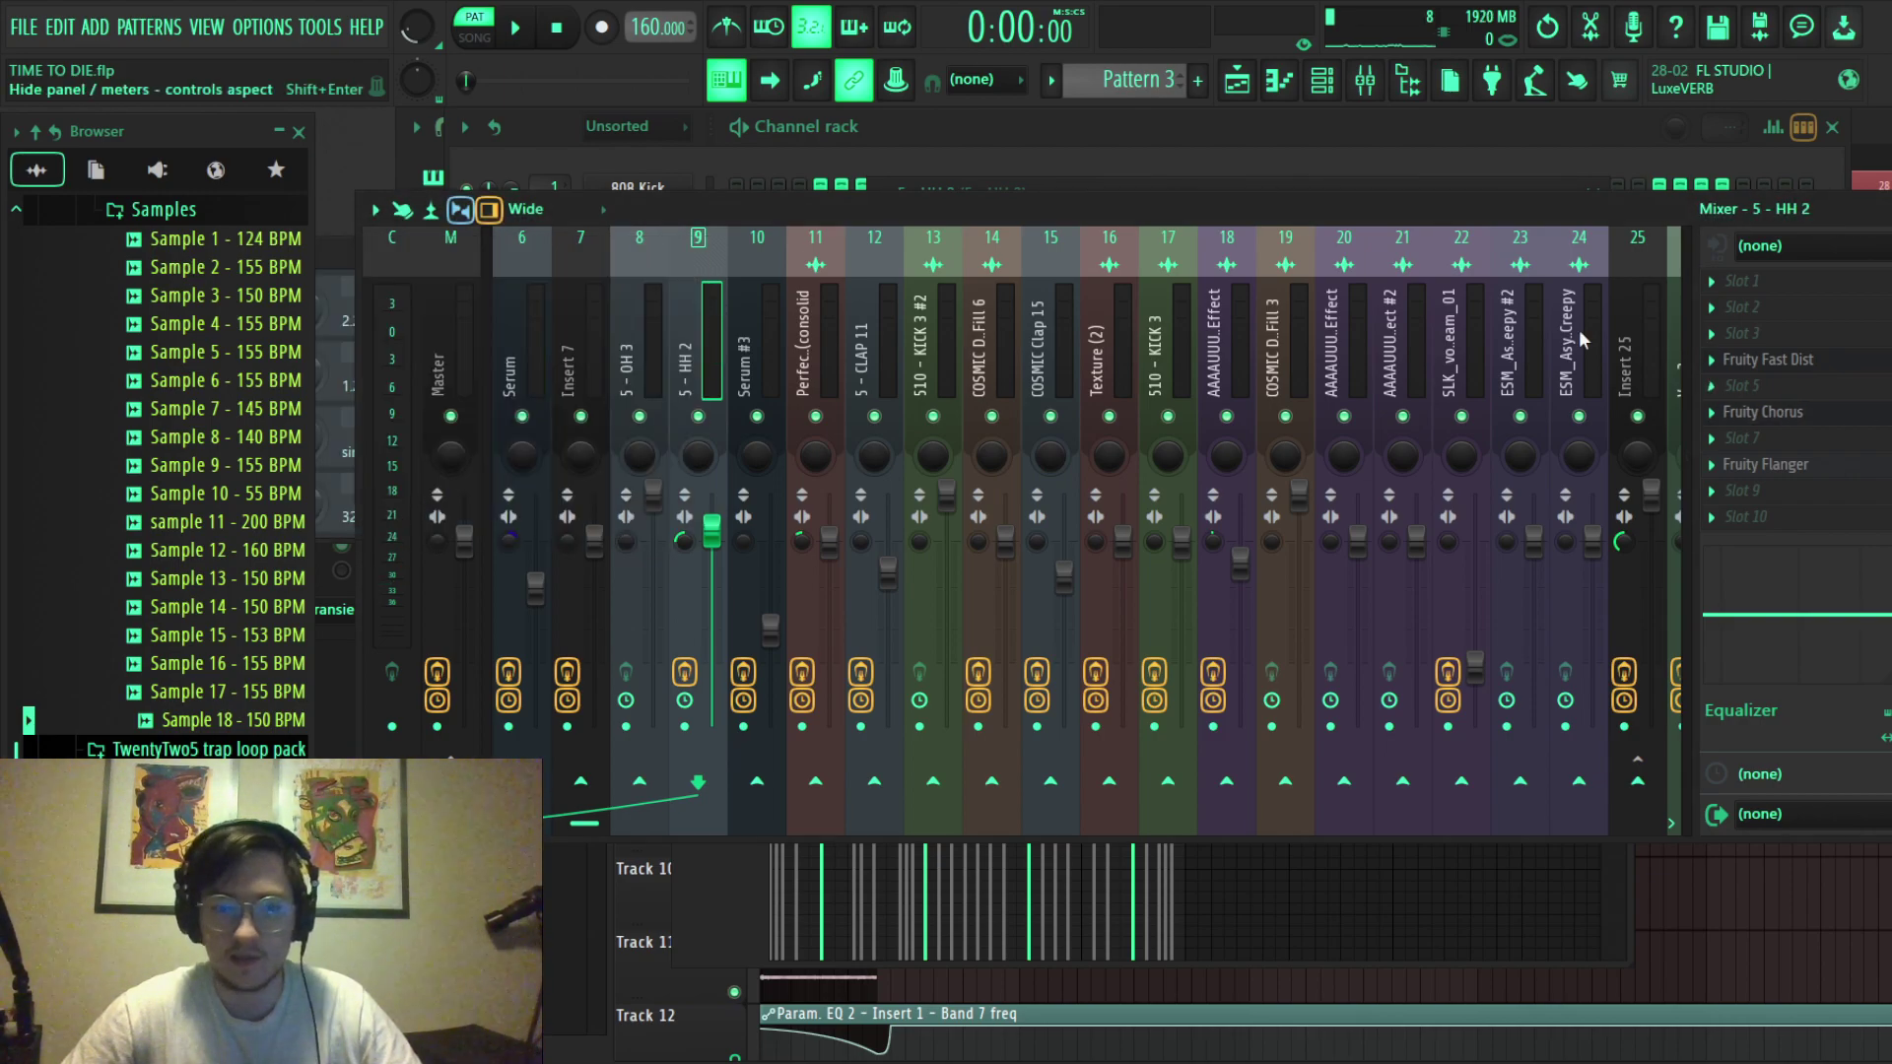
# Play Pattern 3's drums while rechecking the 5 - HH 2 mixer insert, and reopen the 5 - CLAP 11 sampler.
pyautogui.click(942, 142)
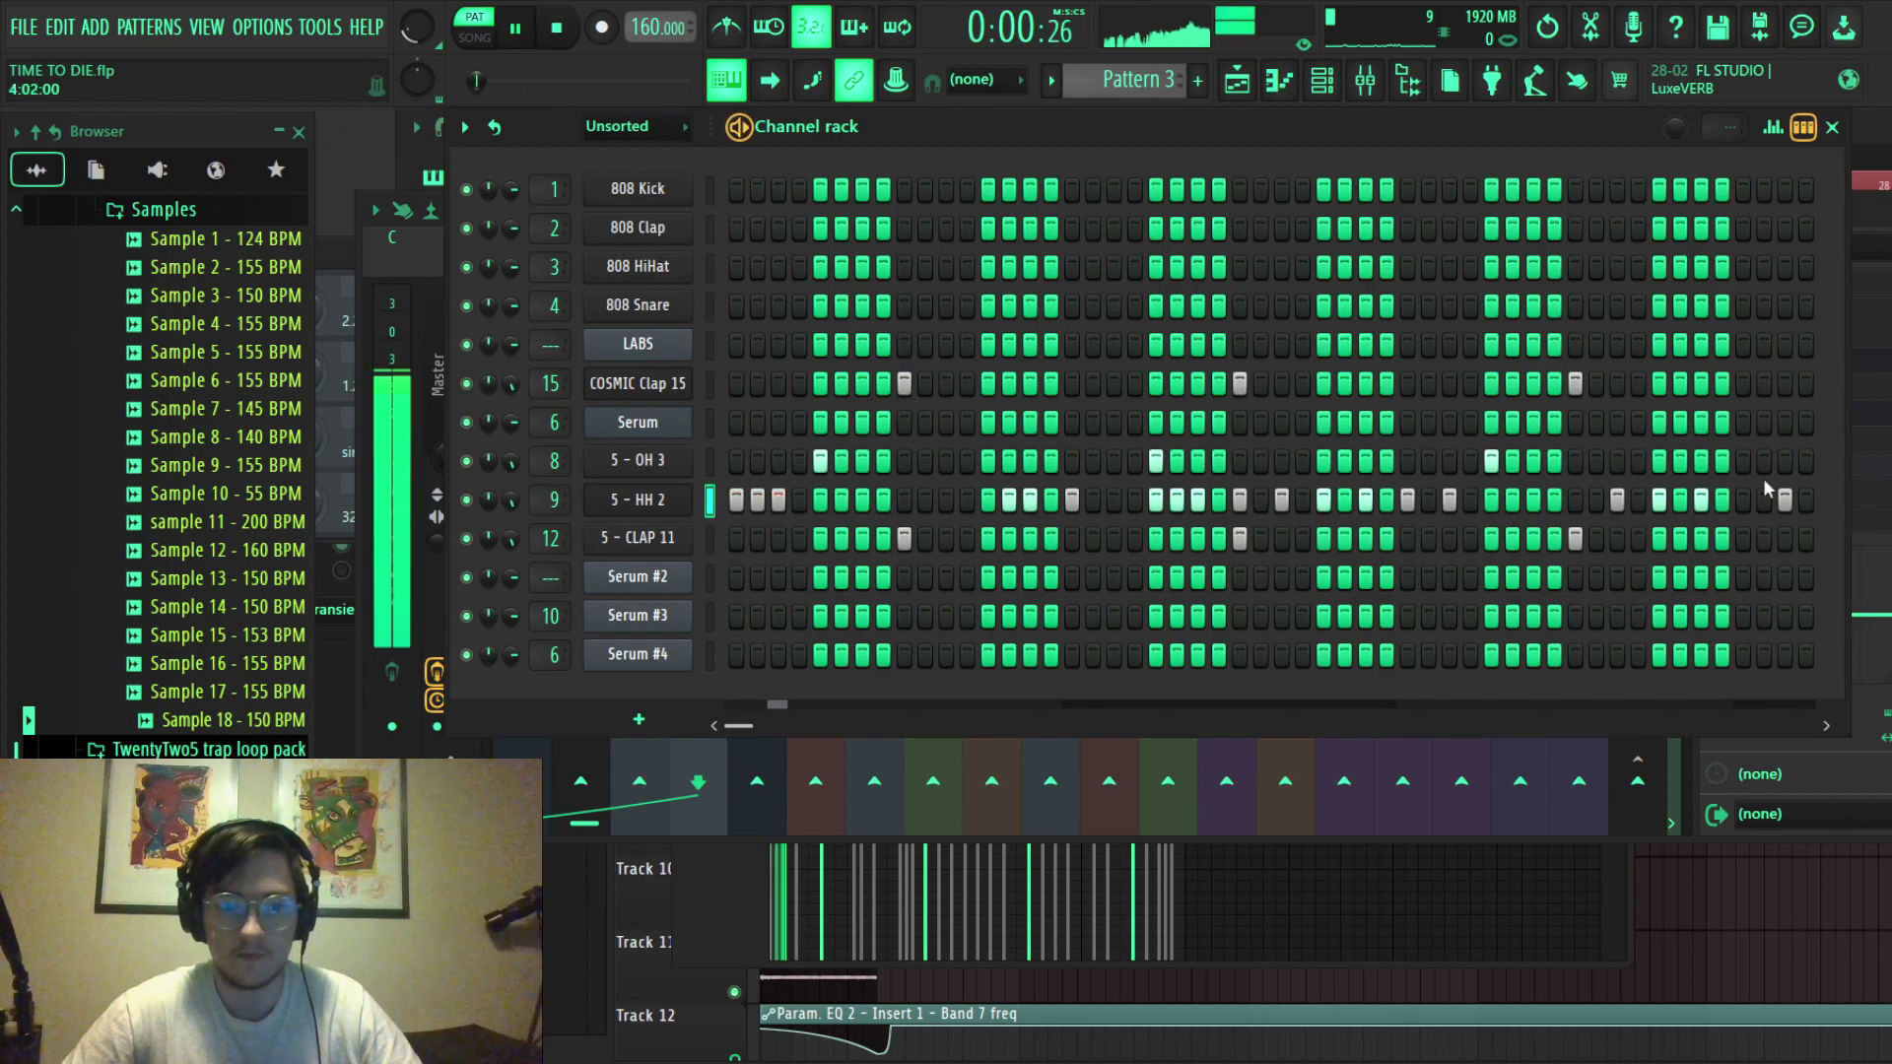
pyautogui.press('F9')
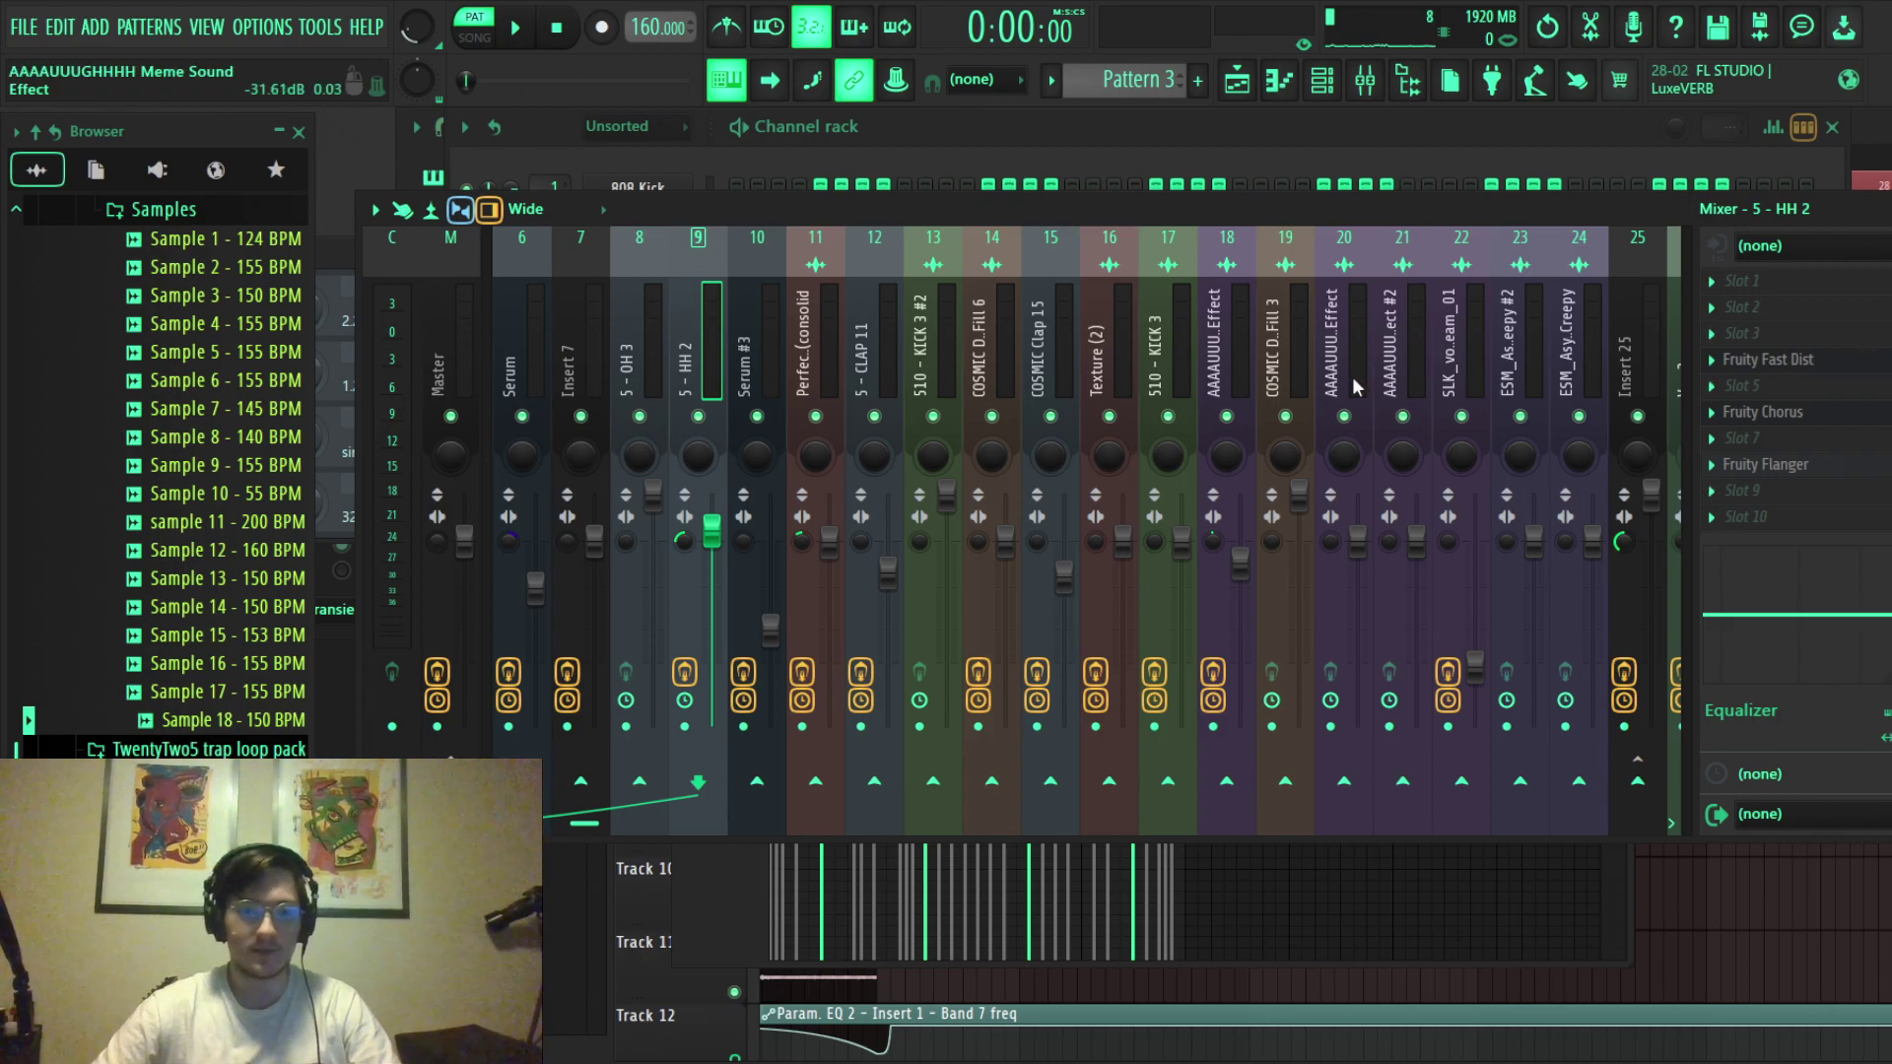
pyautogui.click(1445, 132)
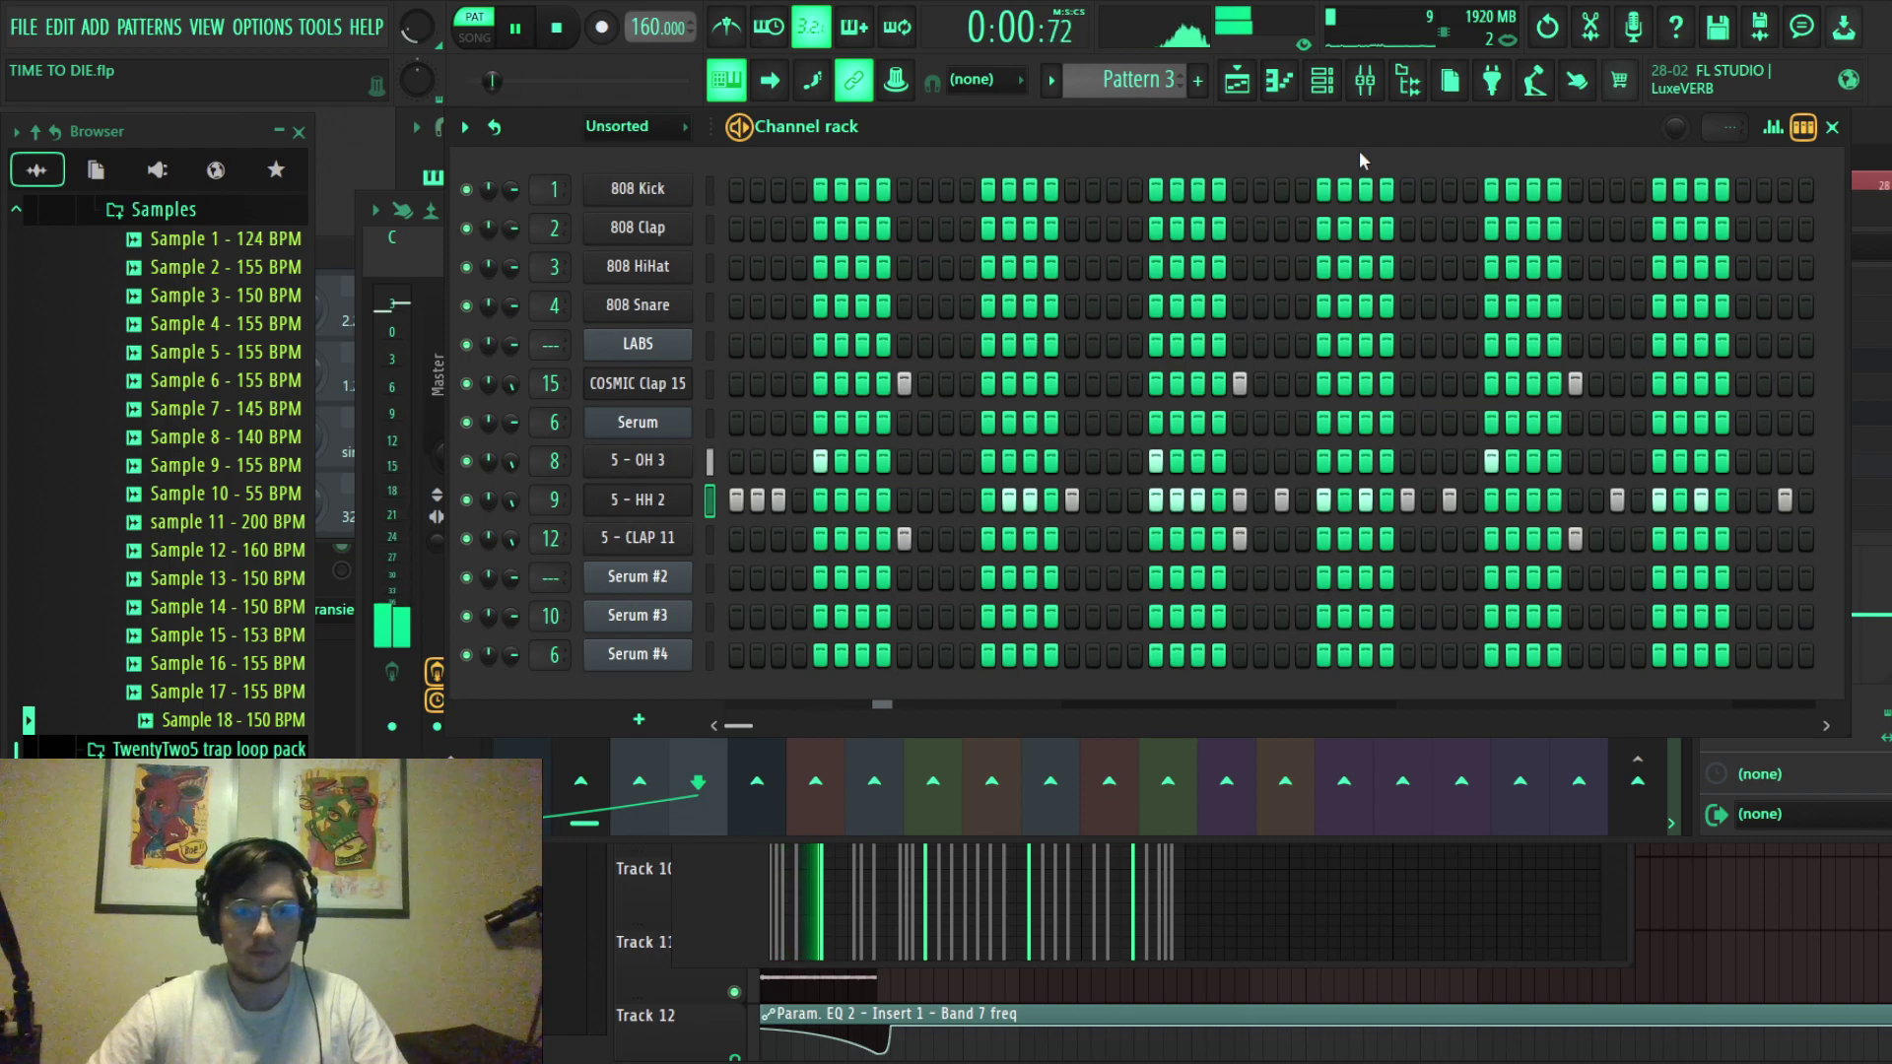
pyautogui.click(1877, 228)
pyautogui.click(923, 144)
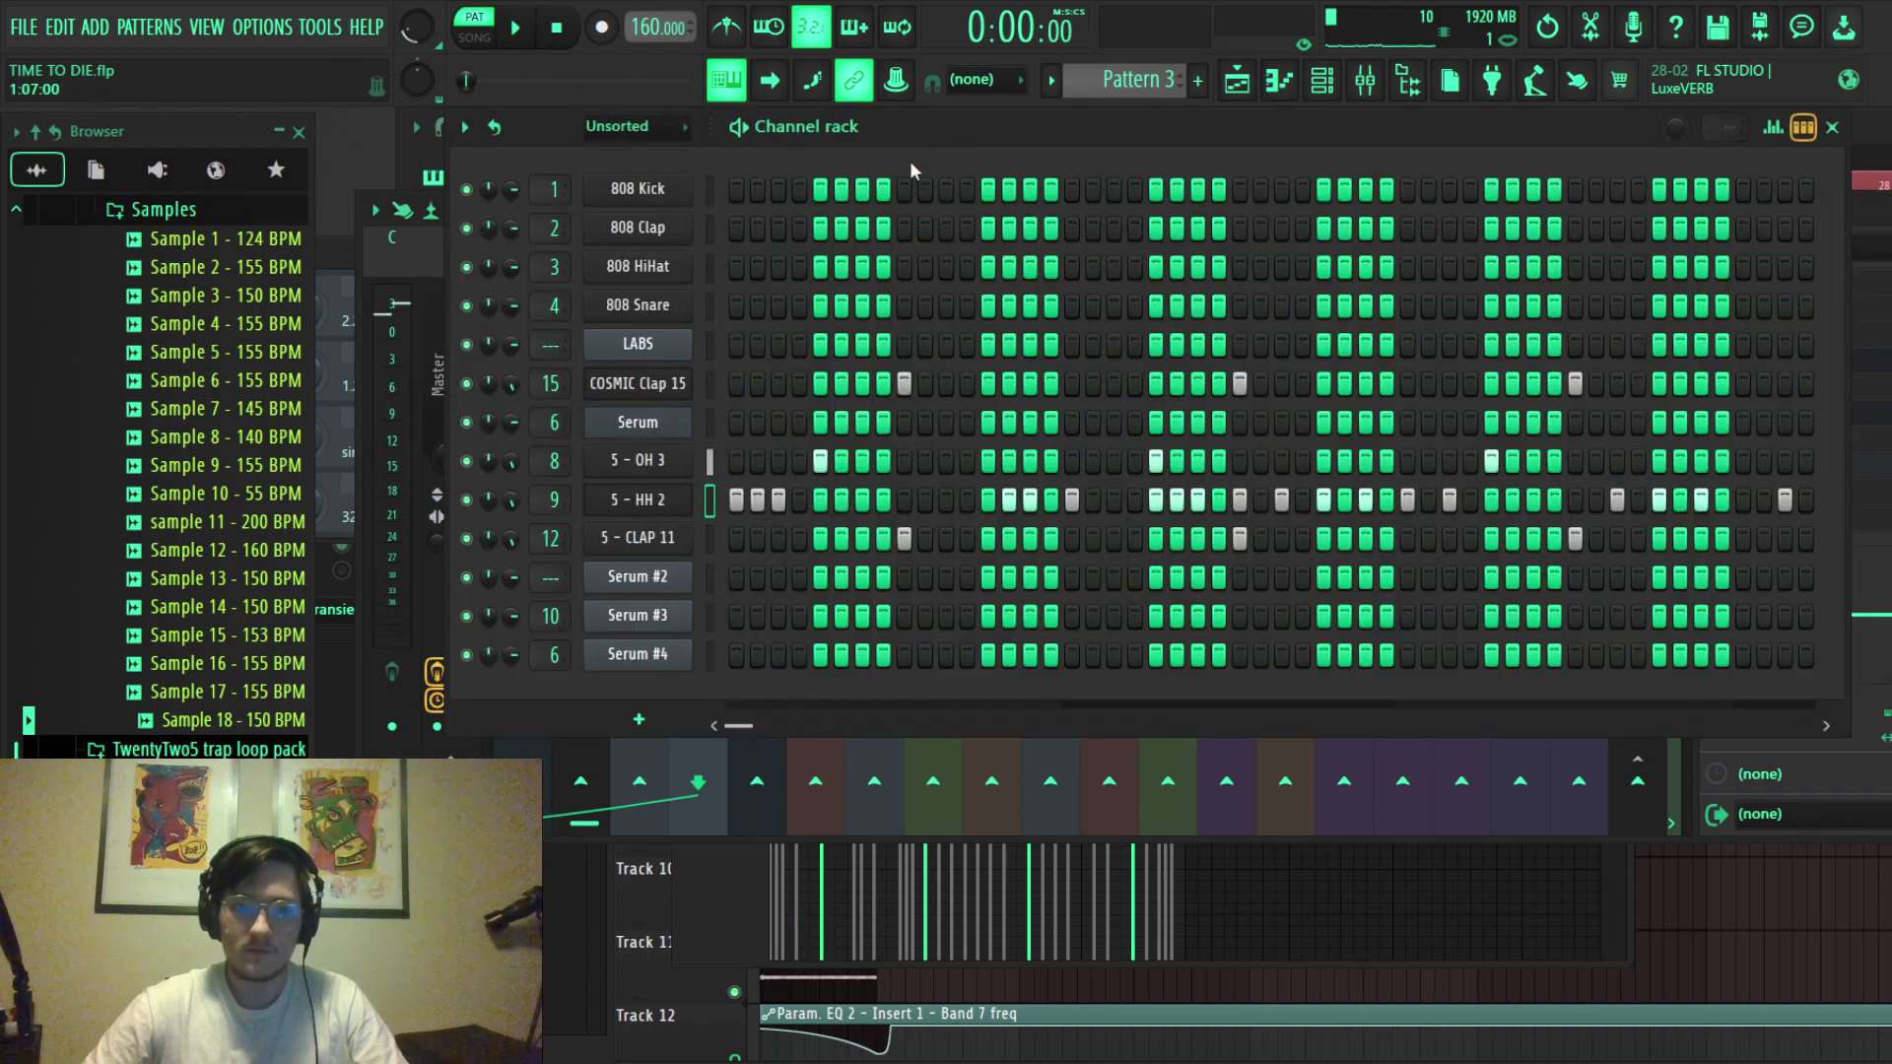
pyautogui.click(611, 542)
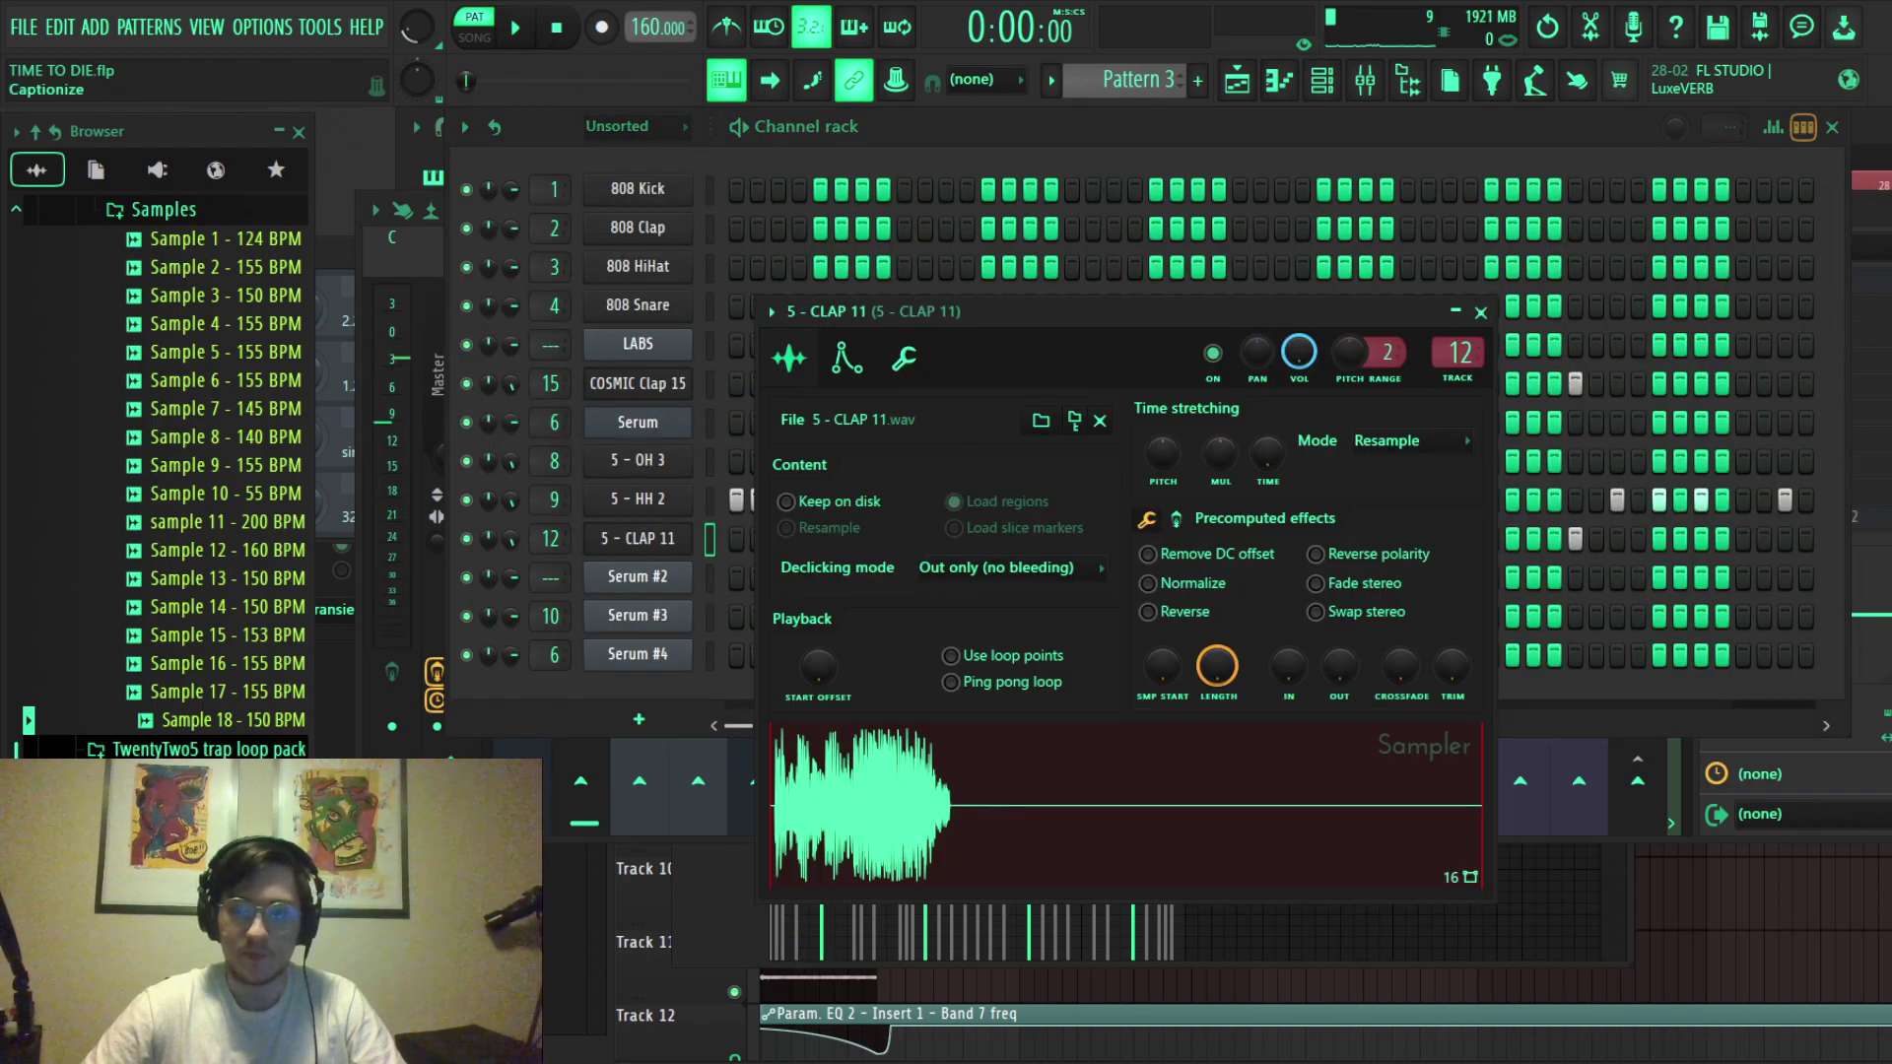
# Show the 5 - CLAP 11 mixer insert and view its Fruity Fast Dist and Fruity parametric EQ 2 settings.
pyautogui.click(1872, 296)
pyautogui.click(1801, 284)
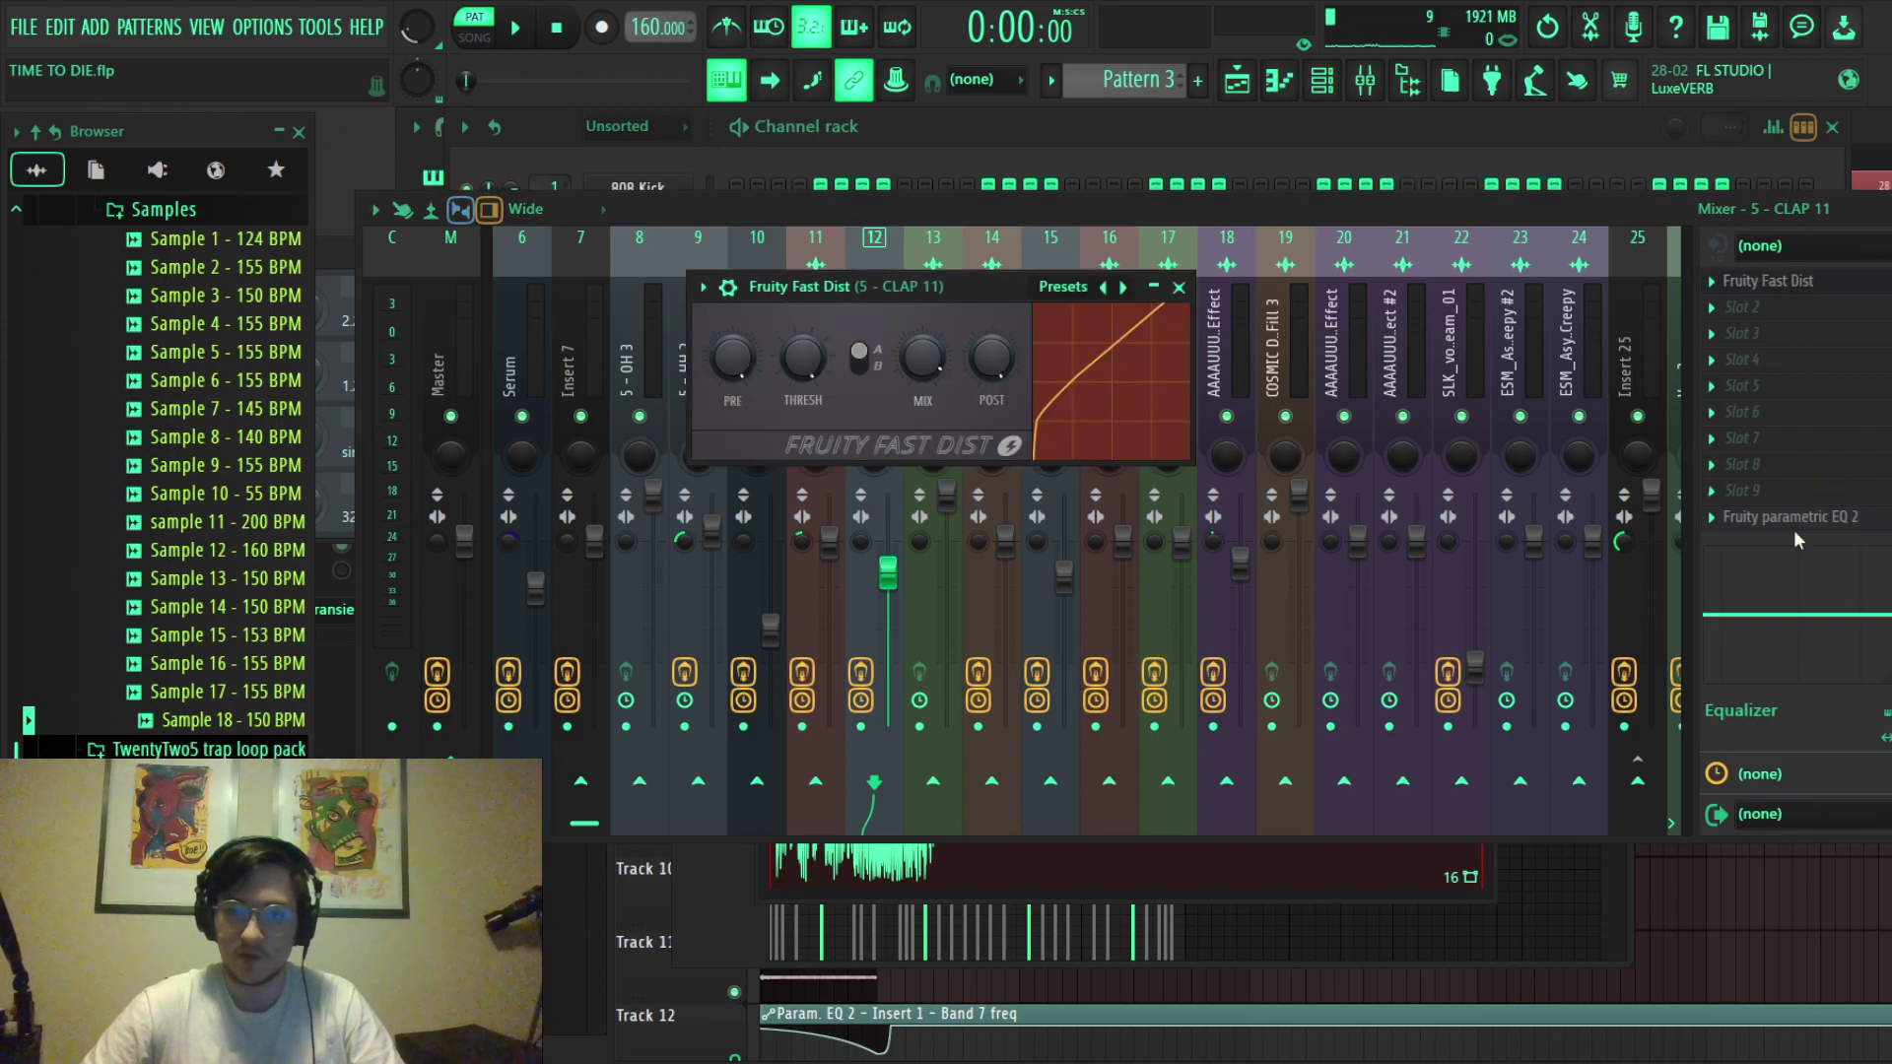
pyautogui.click(1770, 522)
pyautogui.moveTo(509, 320); pyautogui.dragTo(1235, 457)
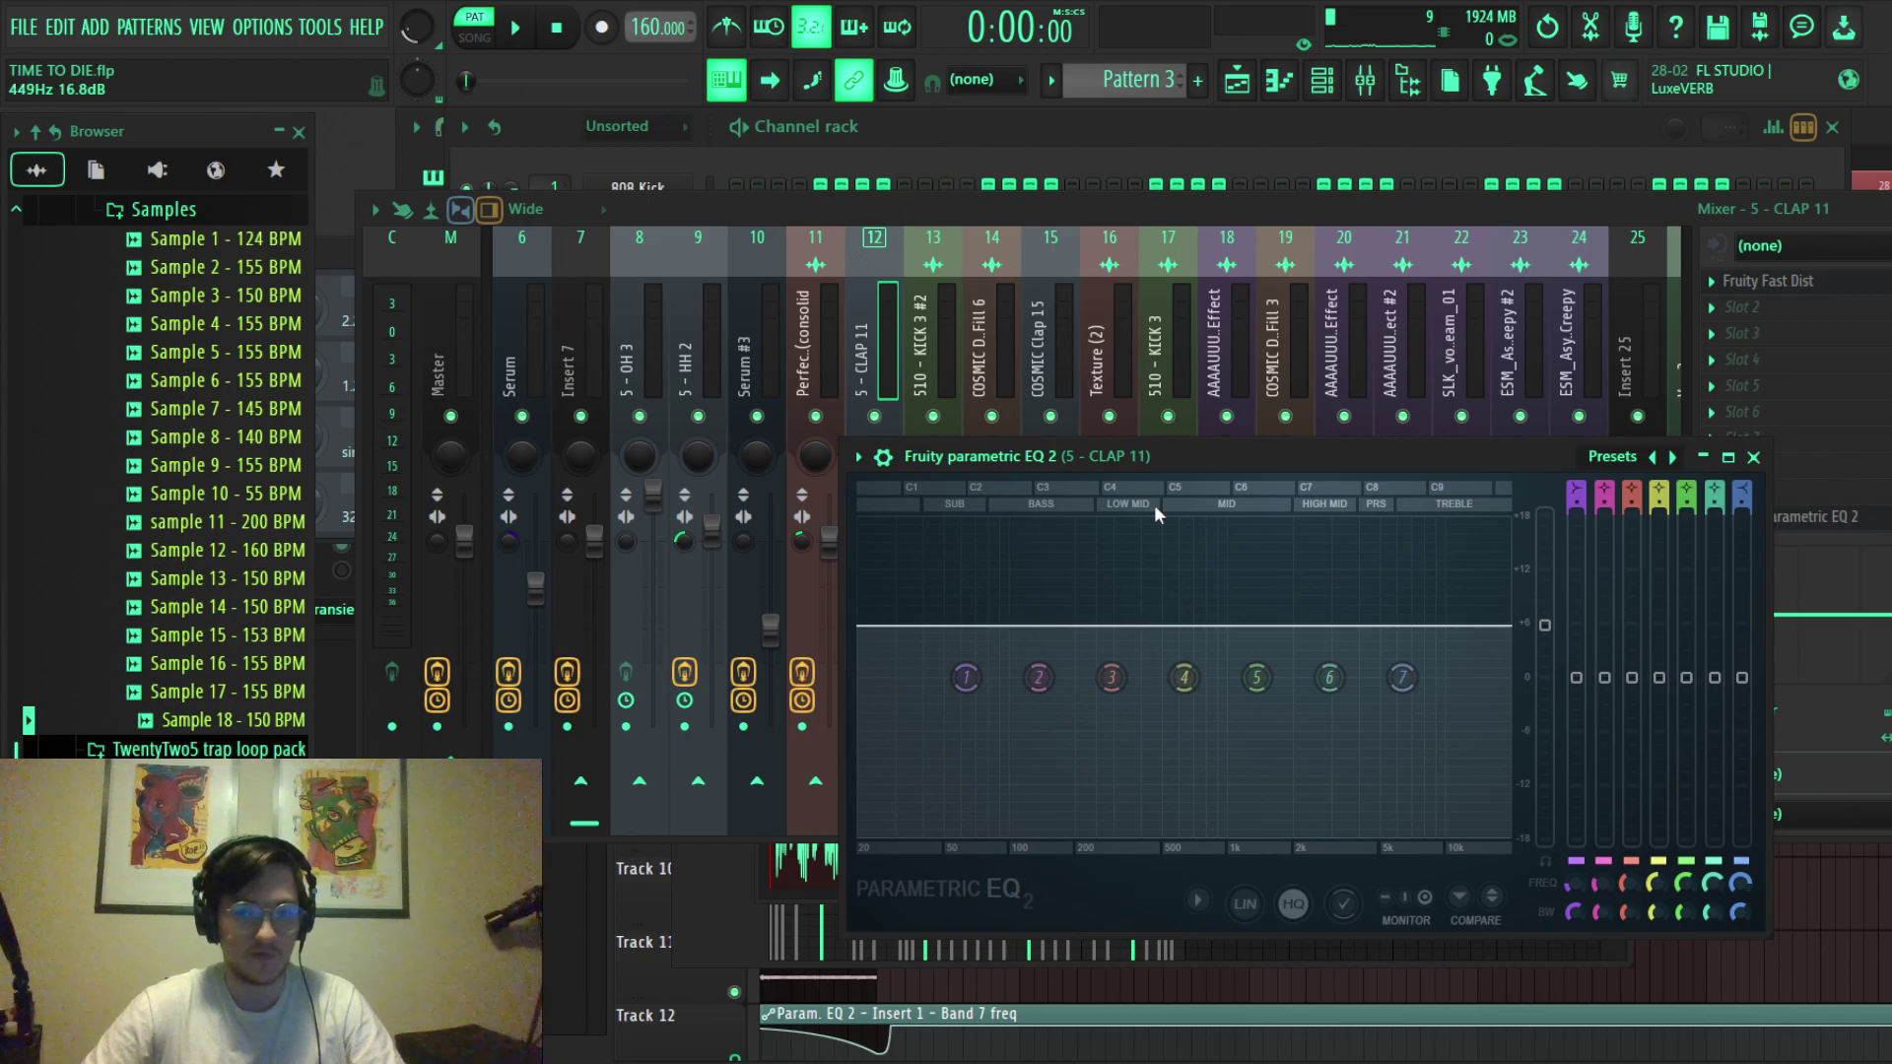
# Return to the channel rack, open the 5 - OH 3 sampler, and show its mixer insert.
pyautogui.click(1194, 126)
pyautogui.click(636, 468)
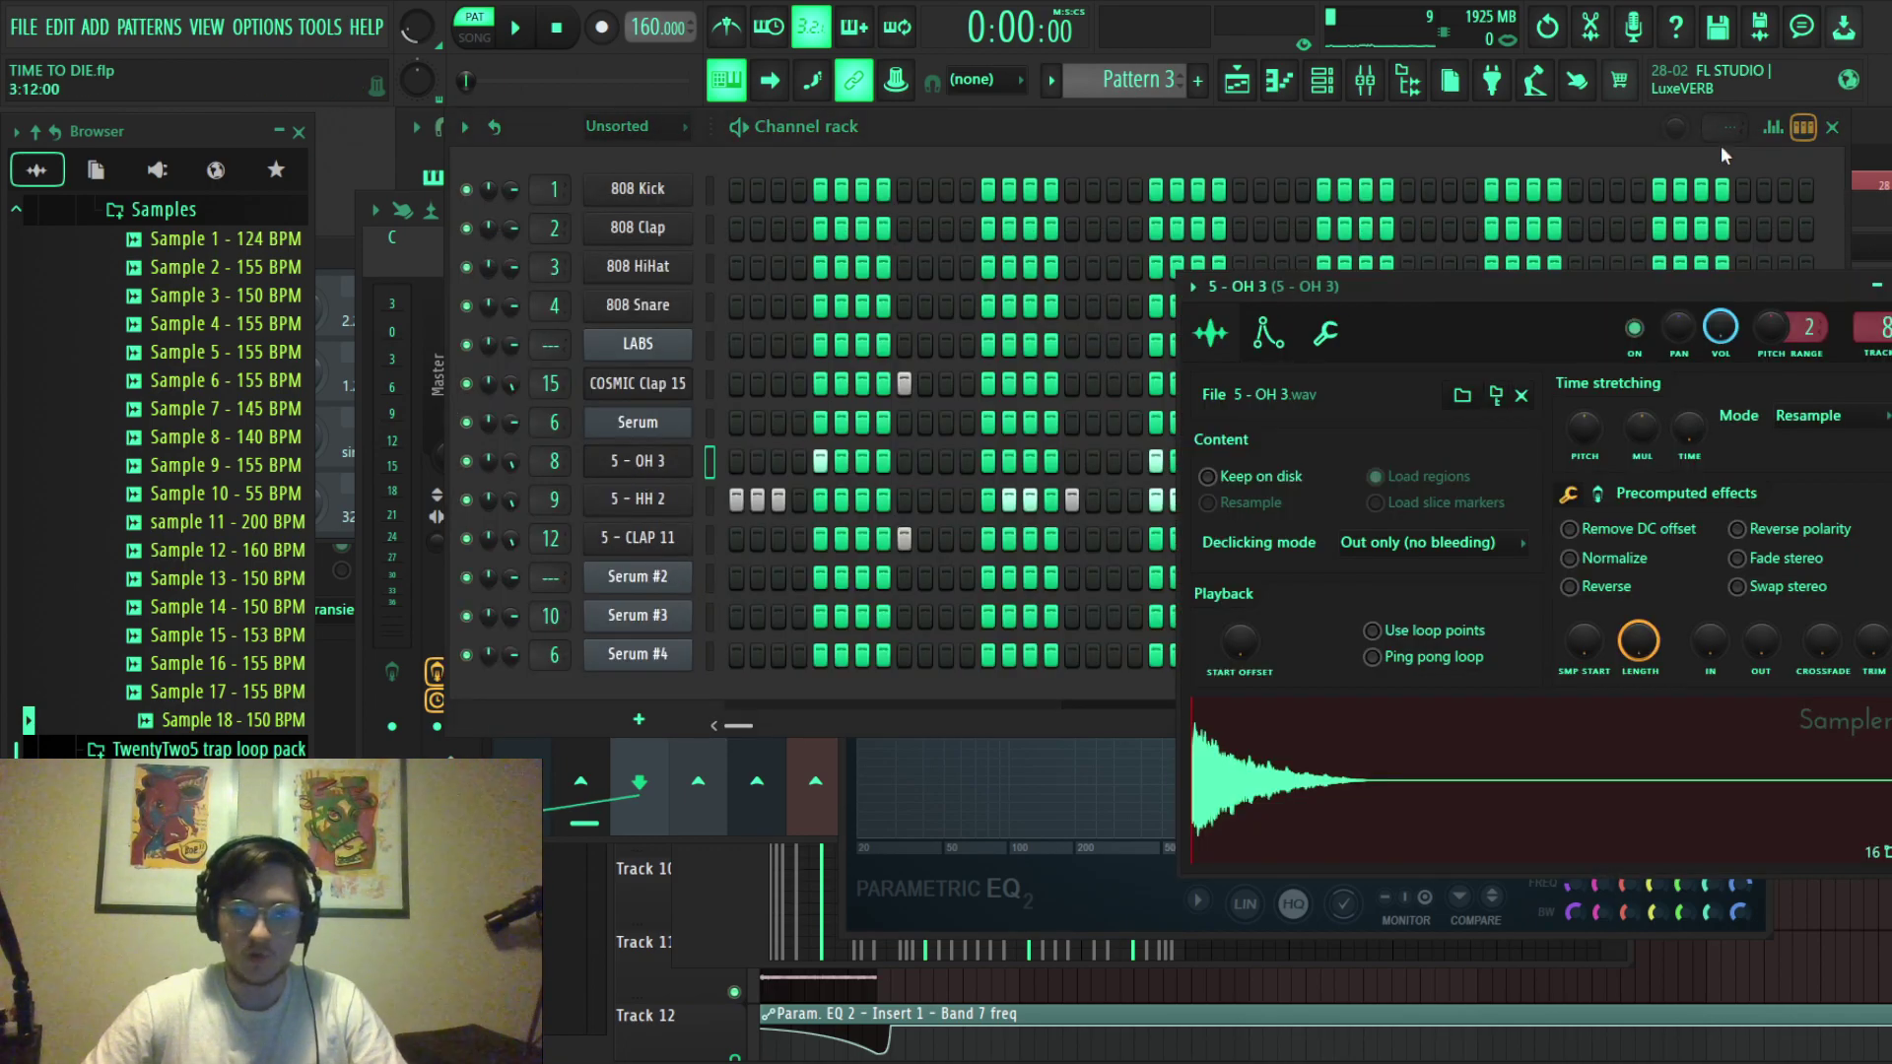
pyautogui.click(1886, 217)
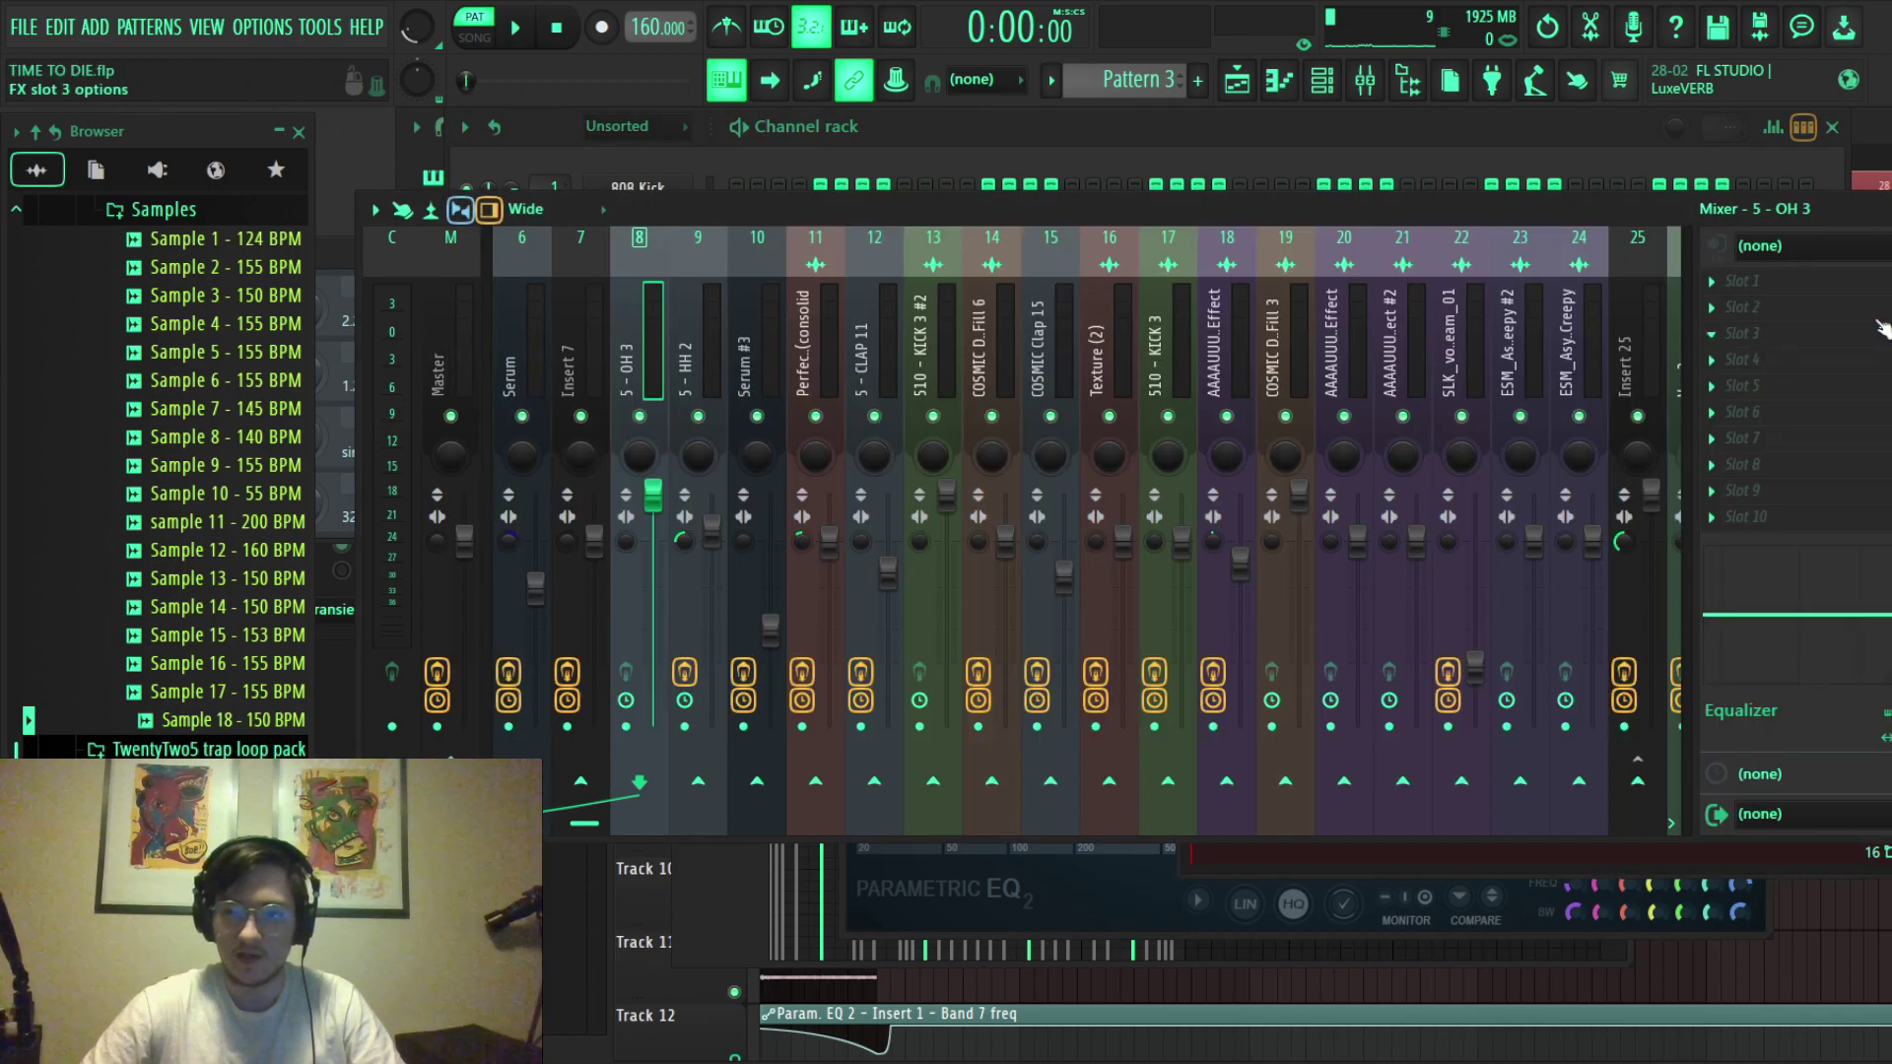
# Open the COSMIC Clap 15 sampler, show its mixer insert, and view its Fruity parametric EQ 2 curve.
pyautogui.click(1218, 122)
pyautogui.click(629, 385)
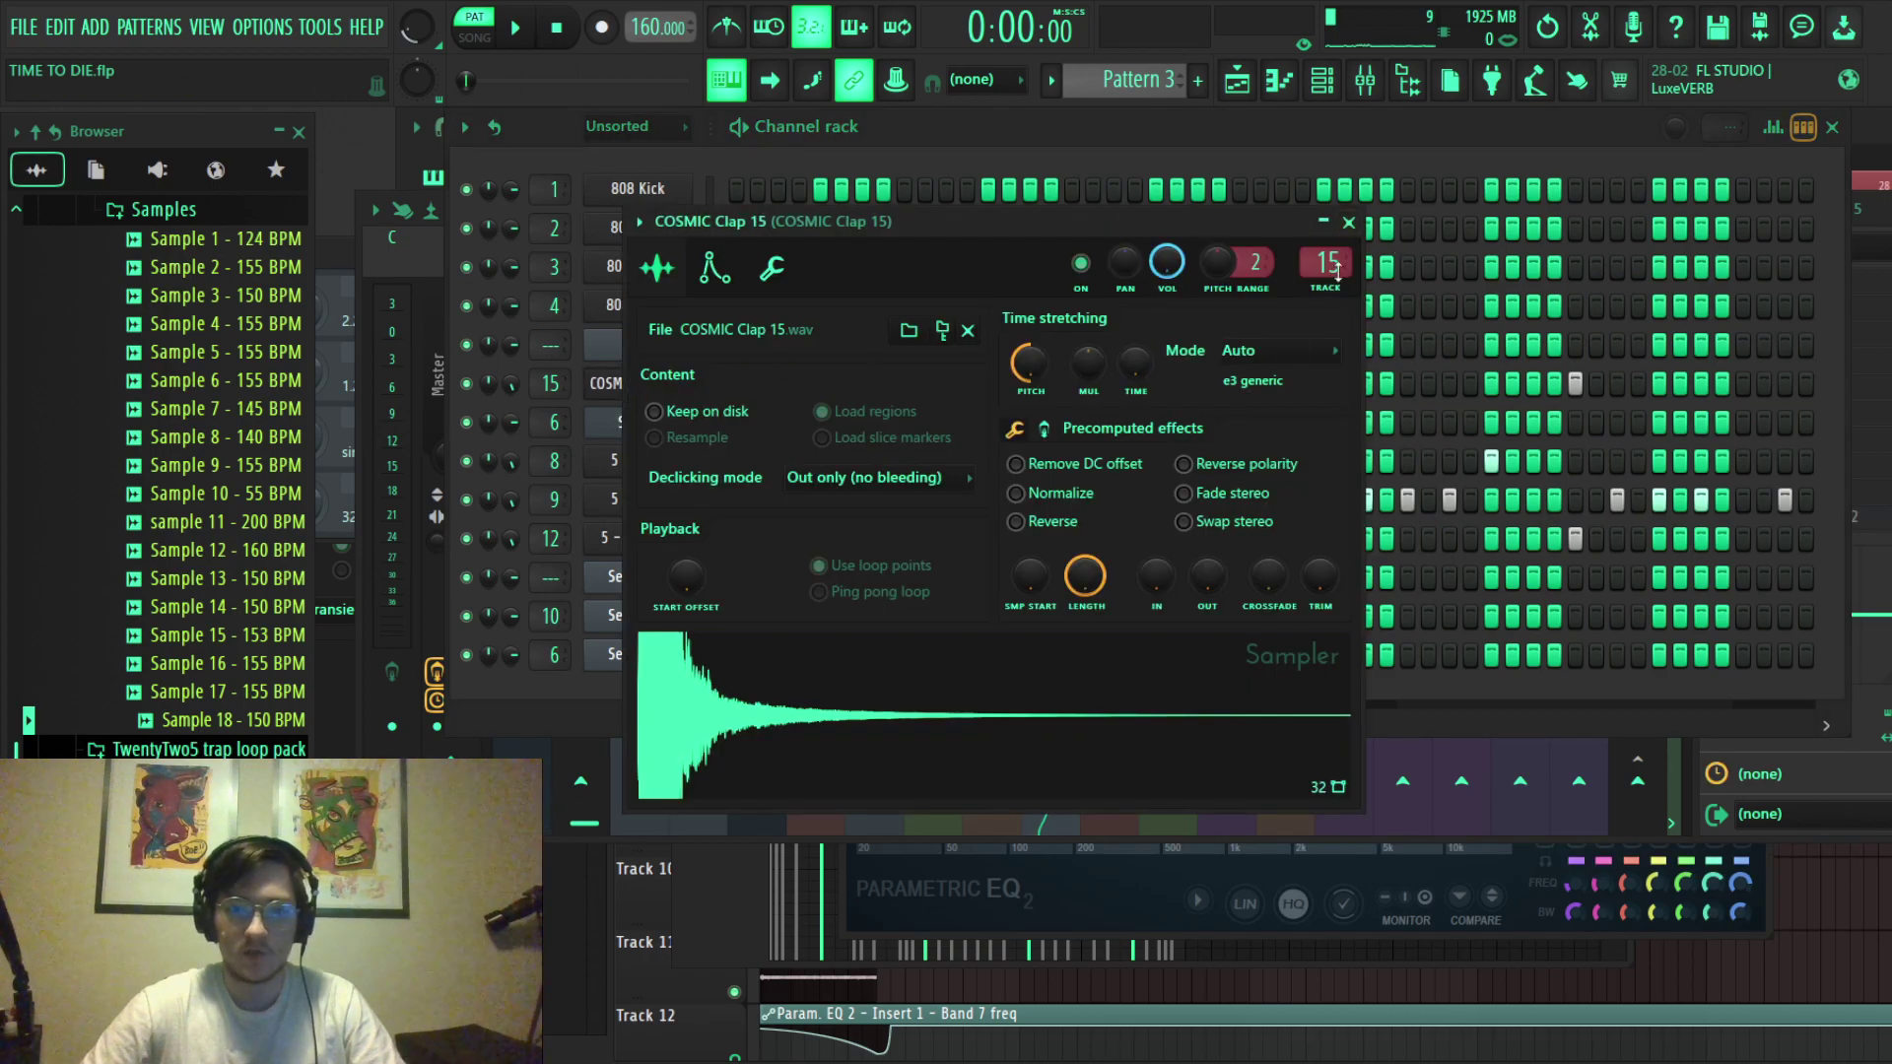
pyautogui.click(584, 824)
pyautogui.moveTo(584, 823); pyautogui.dragTo(608, 830)
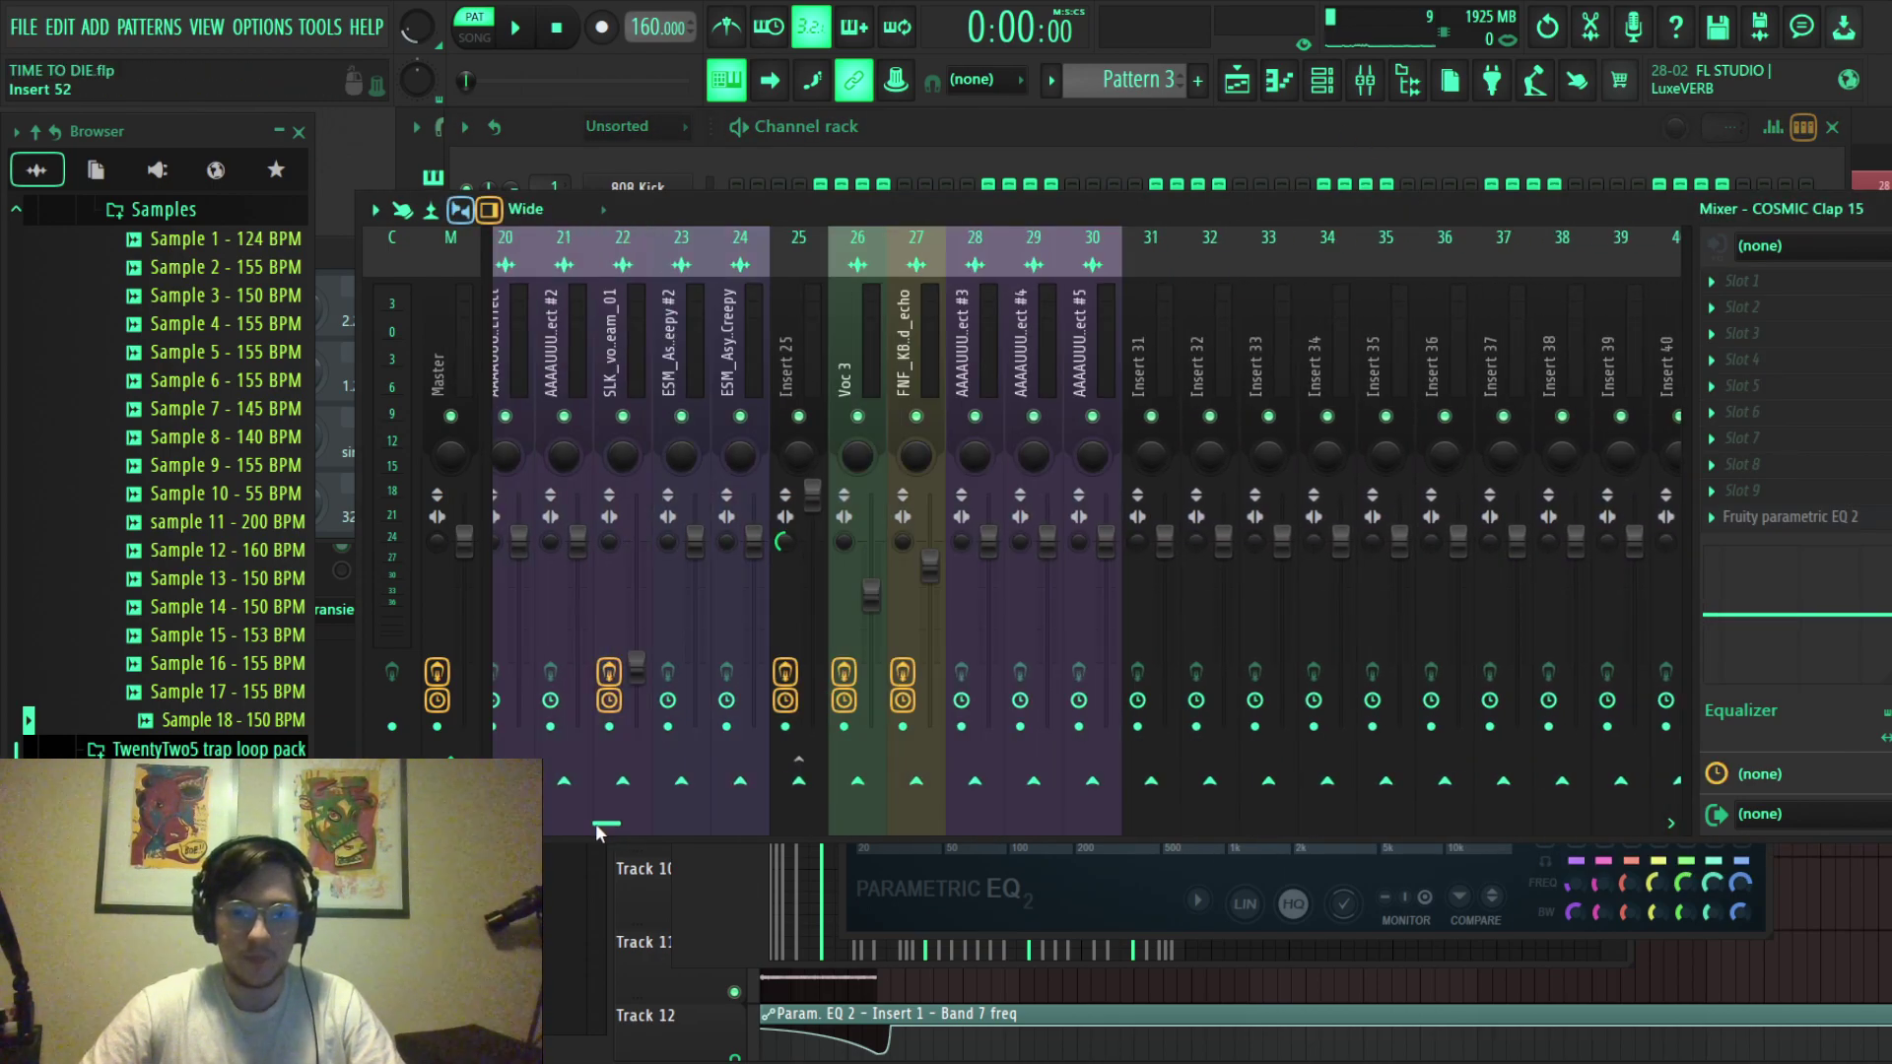
pyautogui.click(1783, 521)
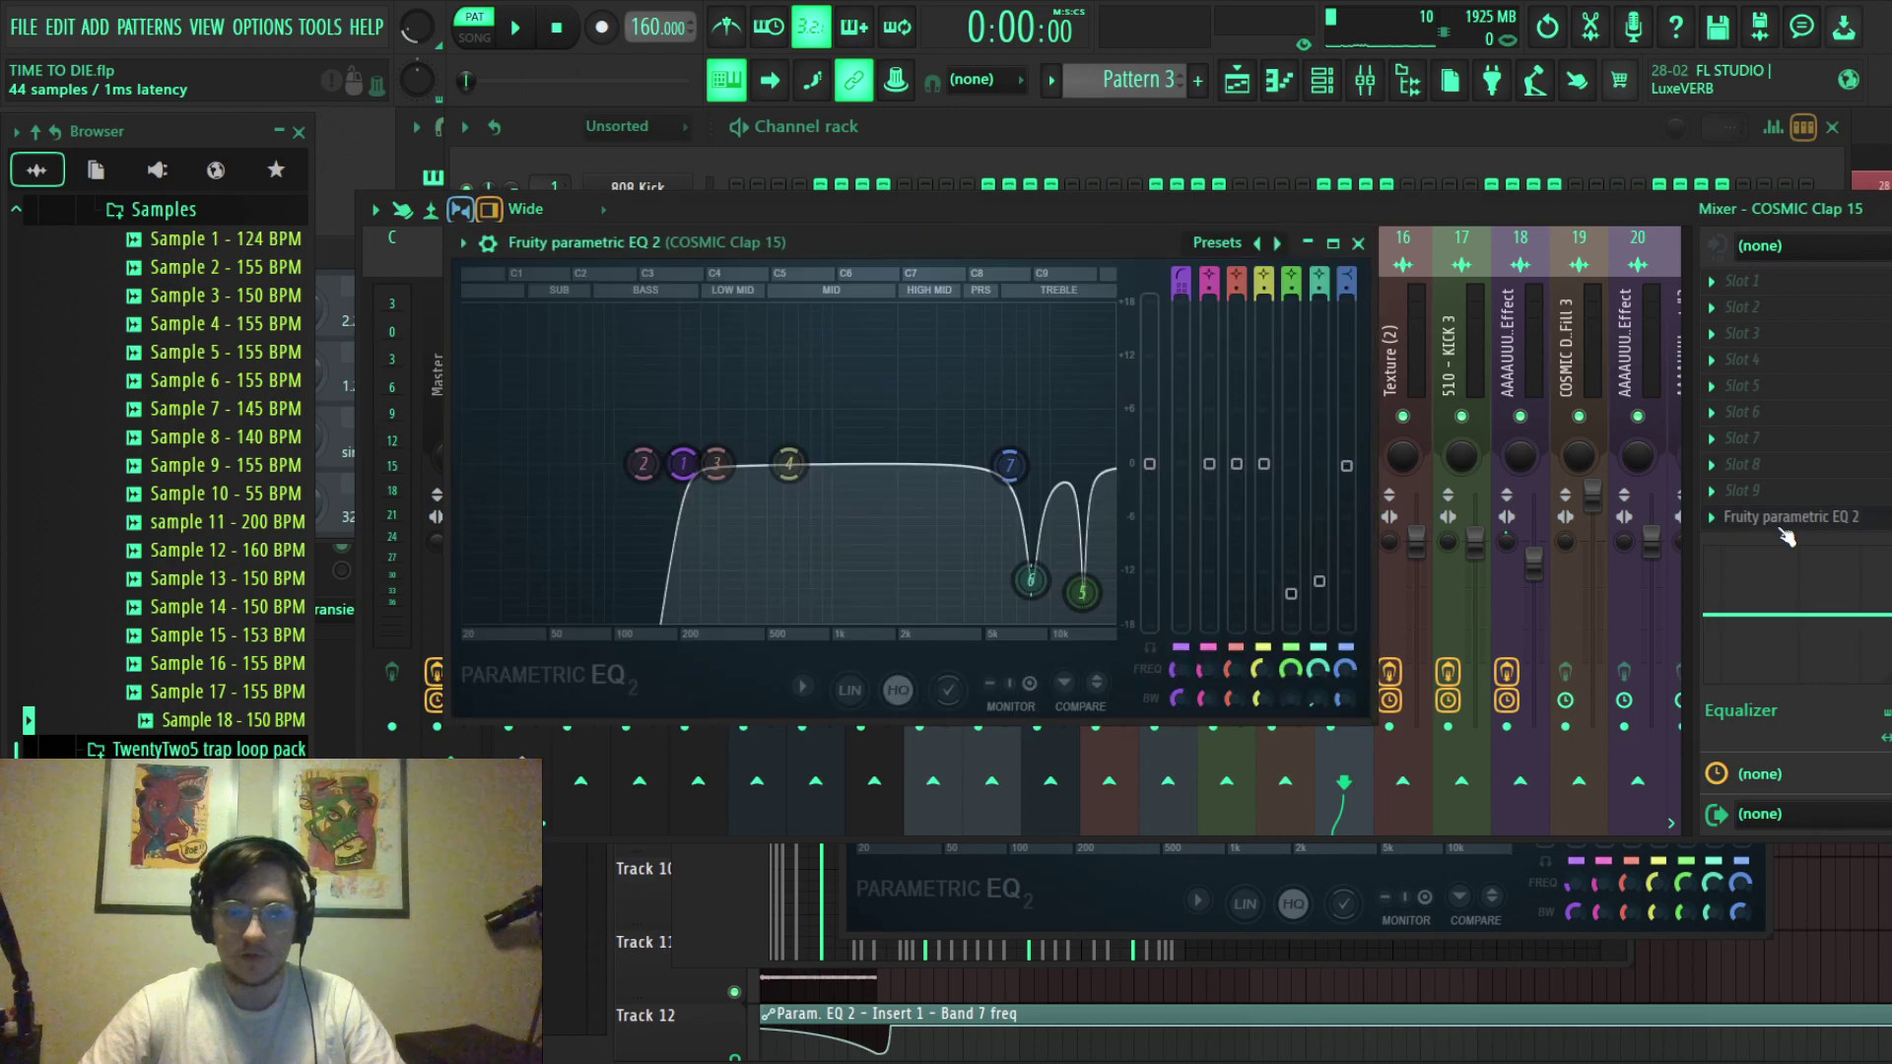
pyautogui.moveTo(1083, 594); pyautogui.dragTo(1083, 591)
# Return to the channel rack and play Pattern 3's full drum loop.
pyautogui.click(1378, 132)
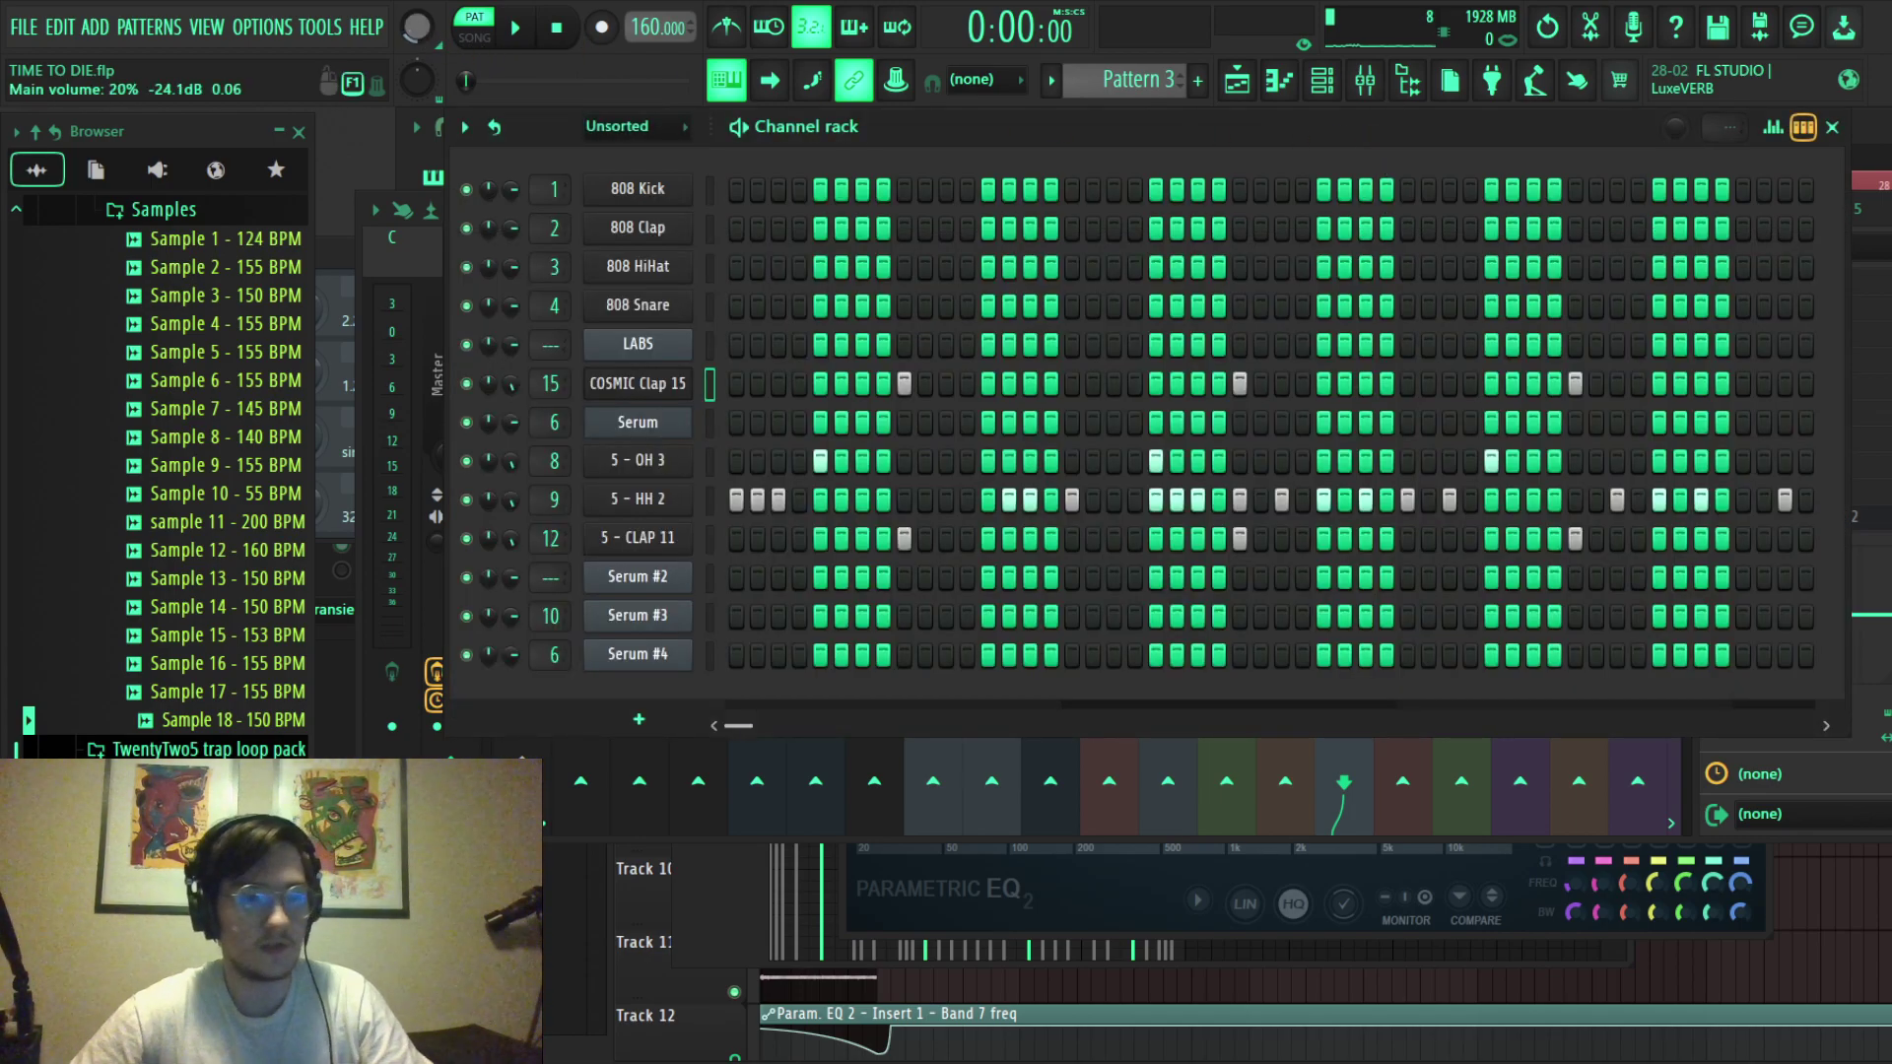
pyautogui.click(514, 27)
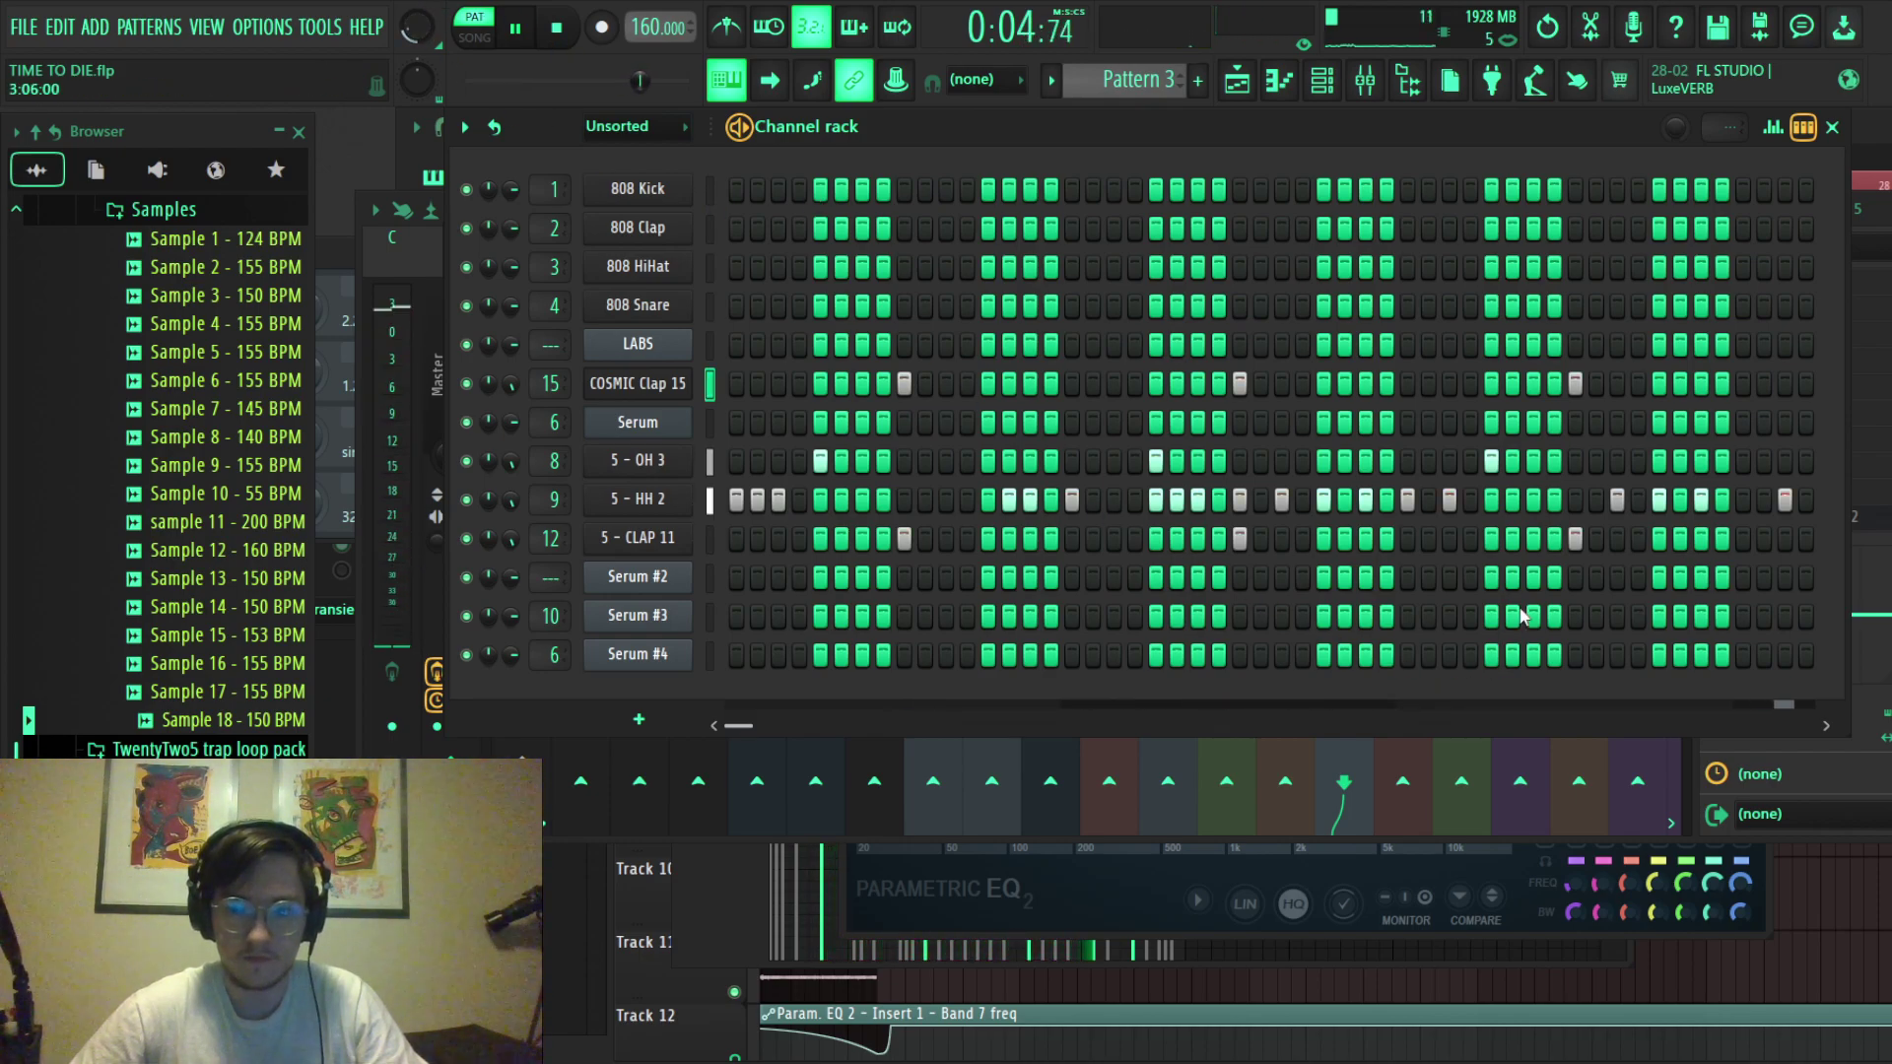
pyautogui.press('space')
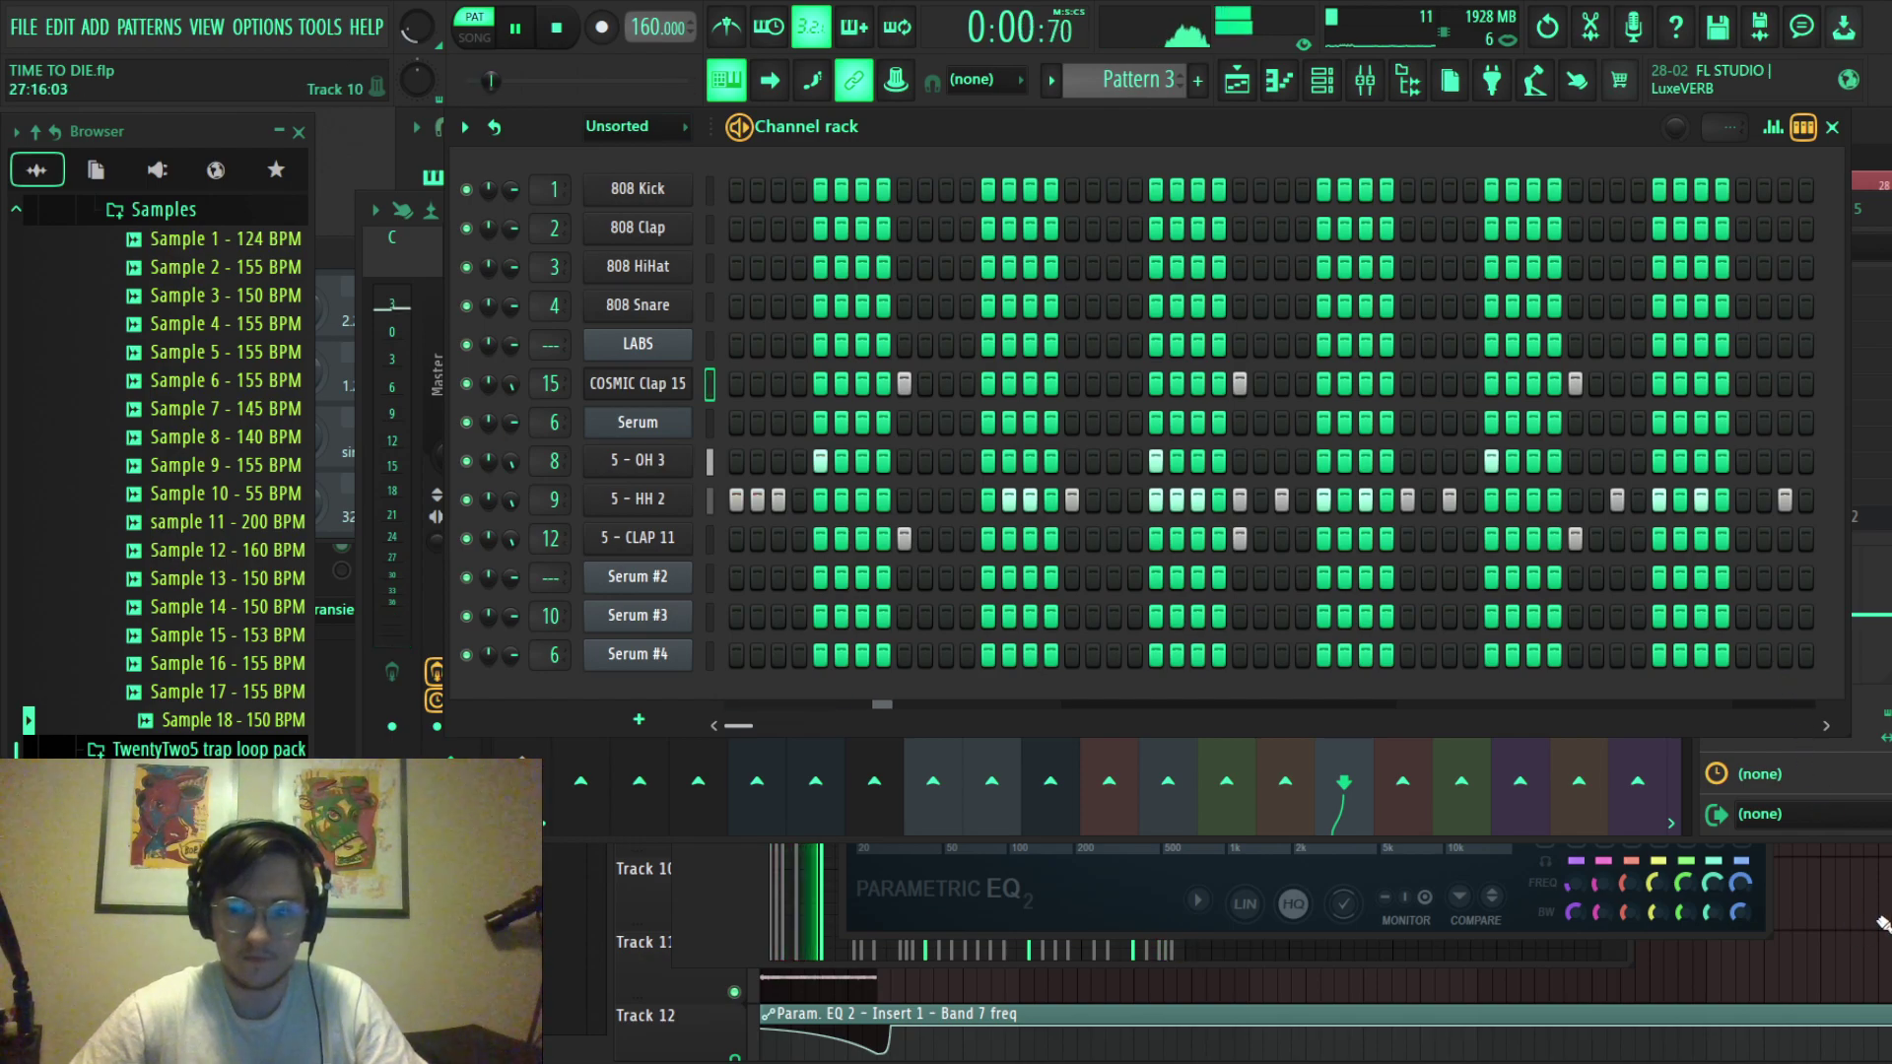
# Return to the playlist, open the Pattern 1 (consolidated) audio clip from Track 1, and adjust the main volume.
pyautogui.press('F5')
pyautogui.scroll(-8, 1227, 572)
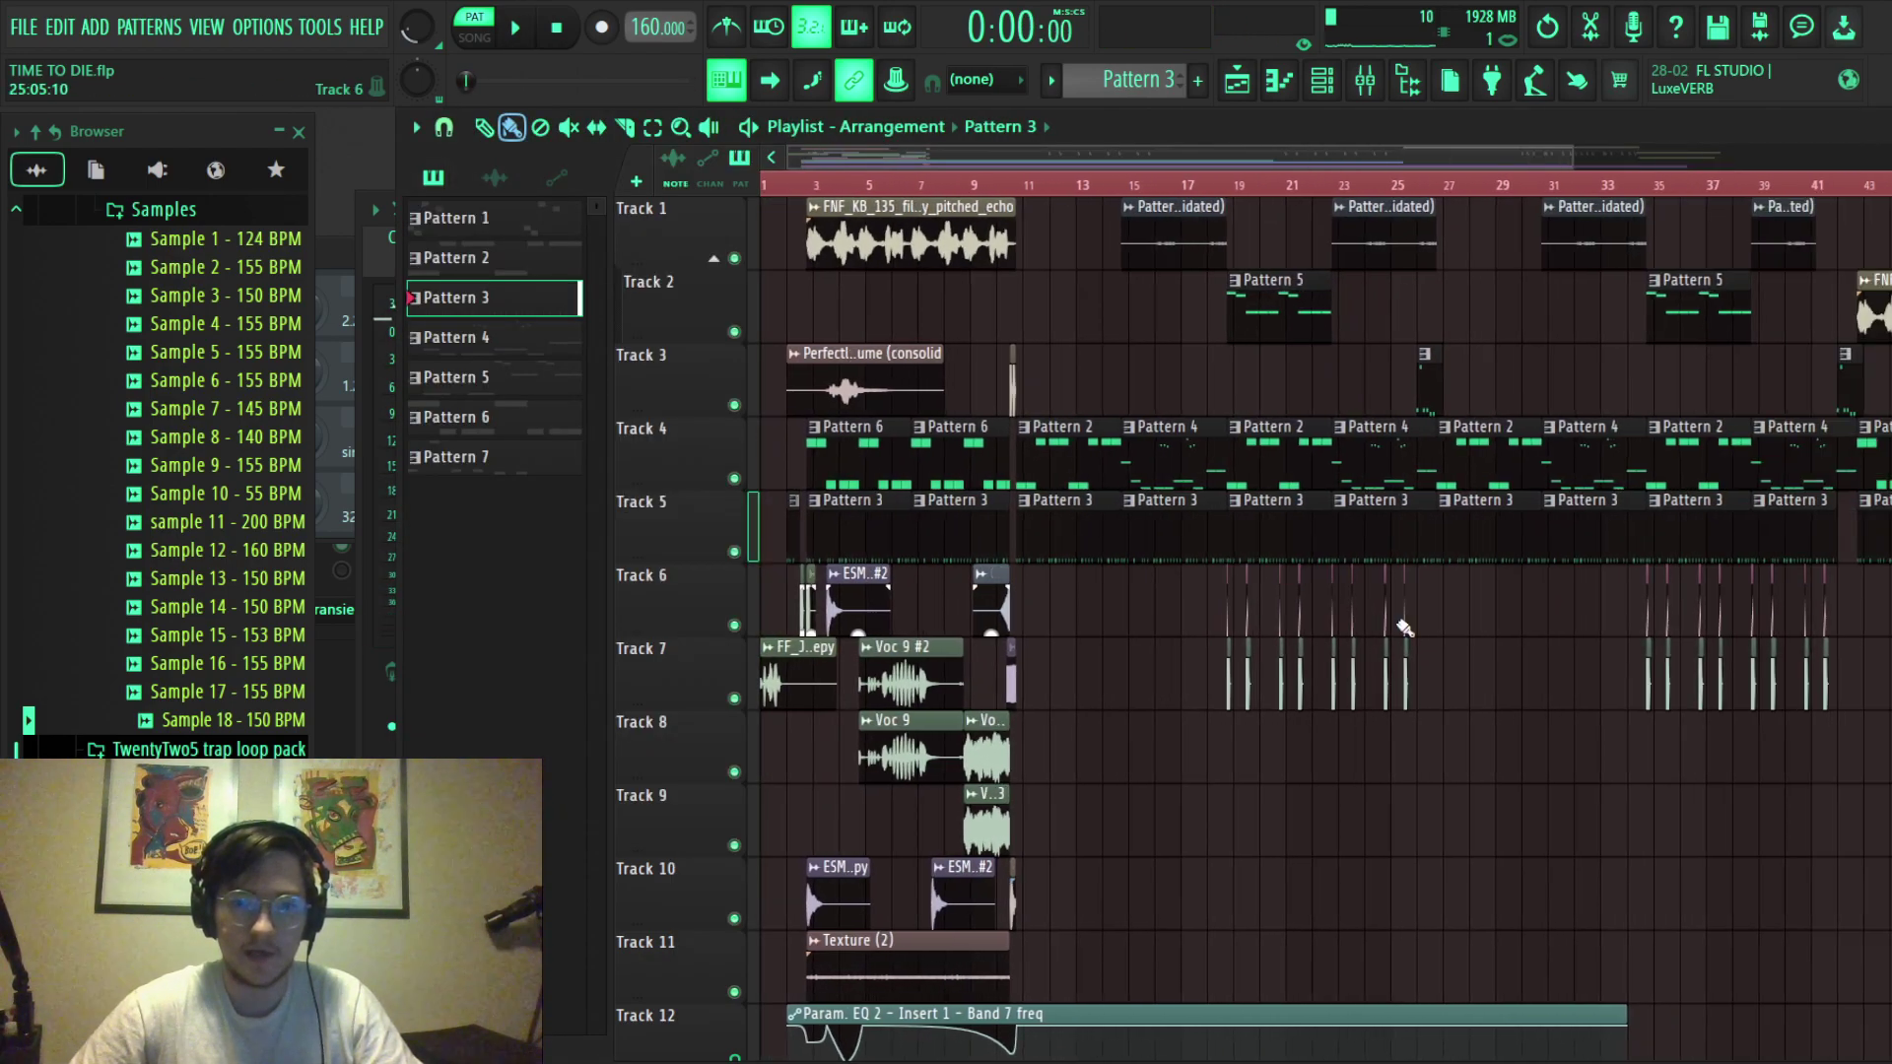
pyautogui.scroll(-3, 1170, 578)
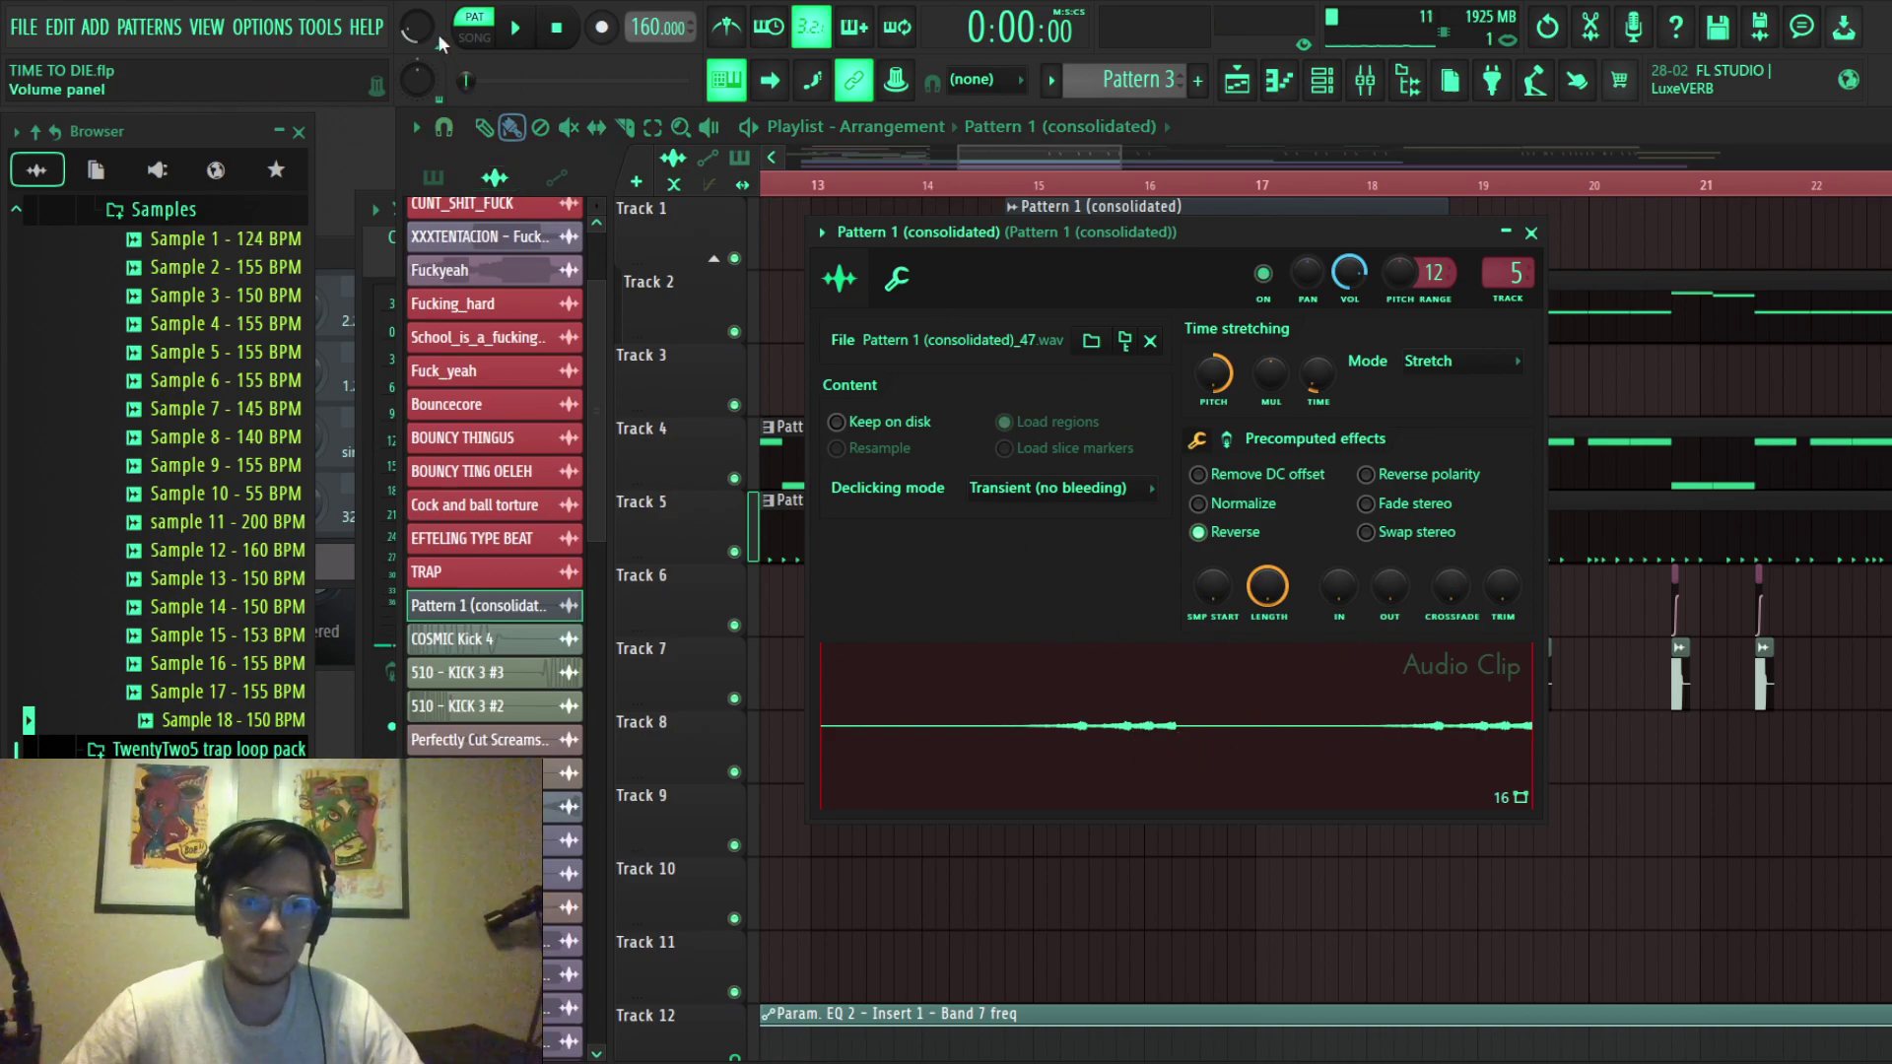
pyautogui.moveTo(422, 32); pyautogui.dragTo(422, 39)
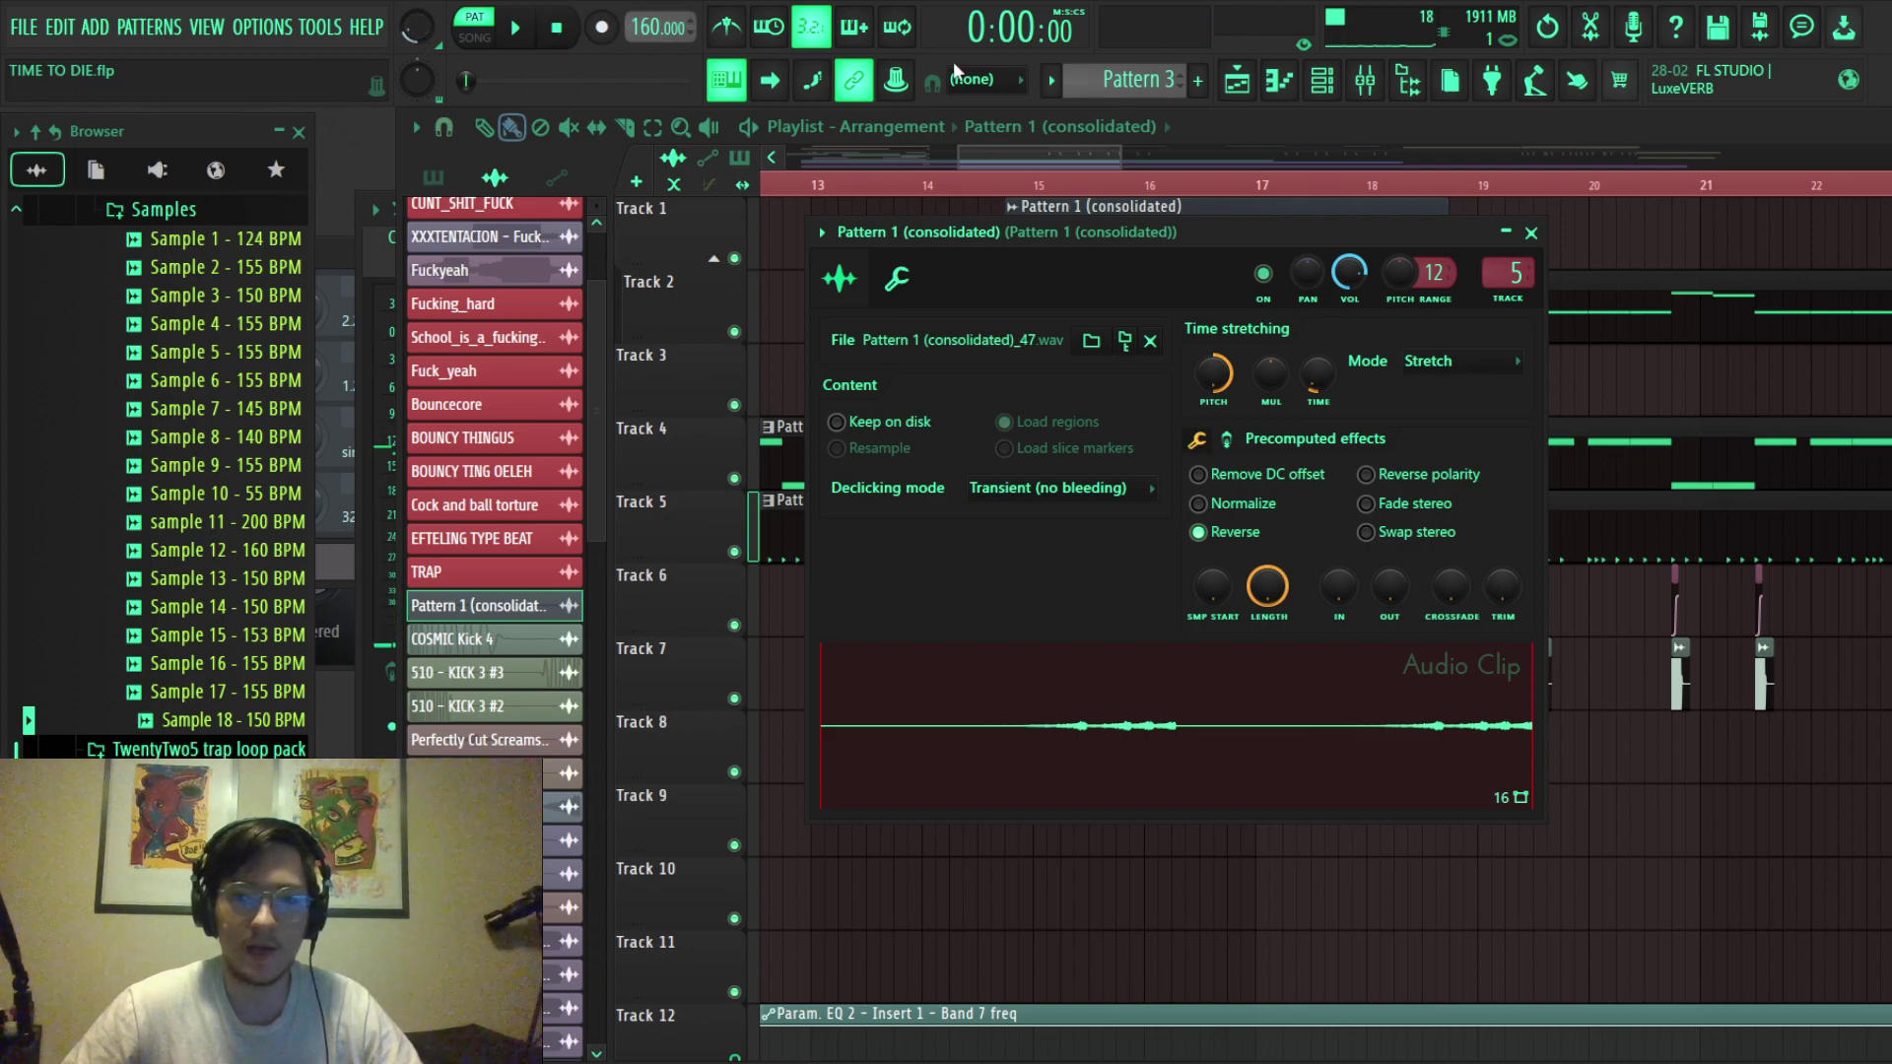
# Select Pattern 1 in the channel rack, open its LABS notes in the piano roll, and play the melody.
pyautogui.click(1321, 86)
pyautogui.scroll(2, 1096, 89)
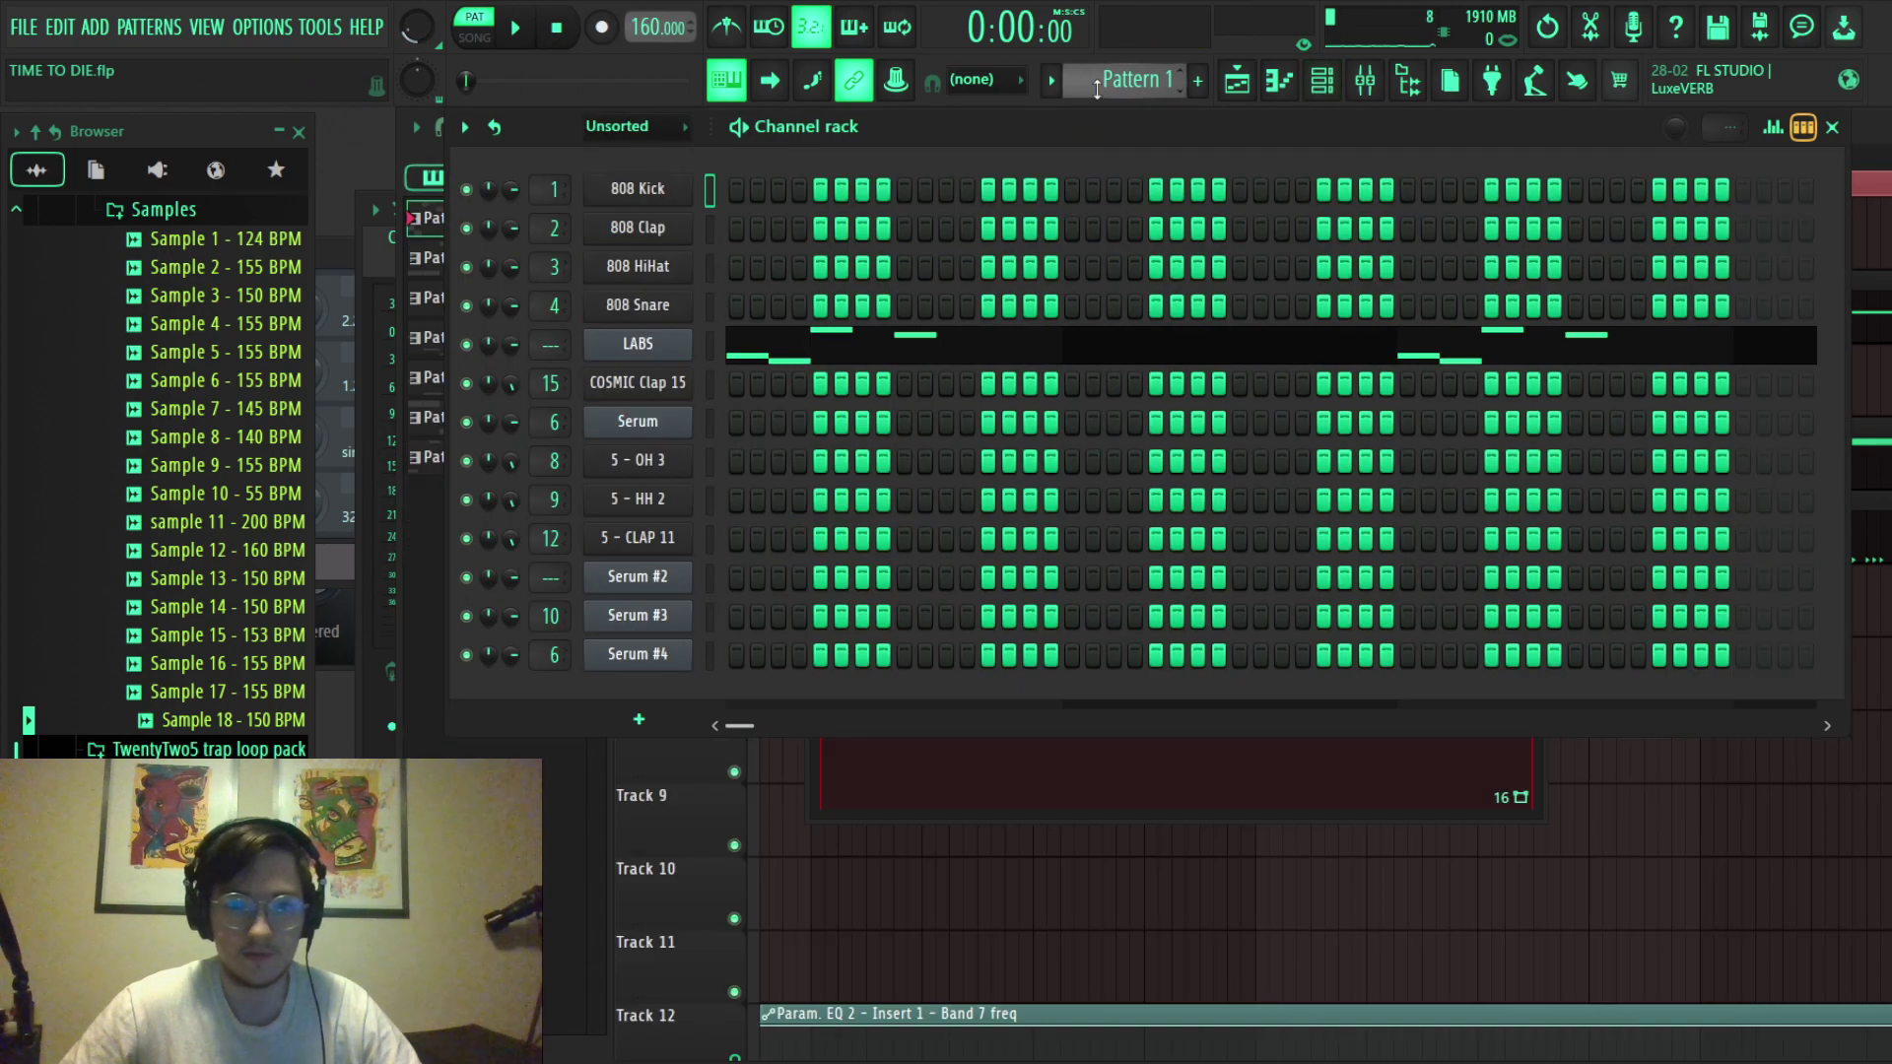
pyautogui.click(795, 350)
pyautogui.scroll(10, 1399, 379)
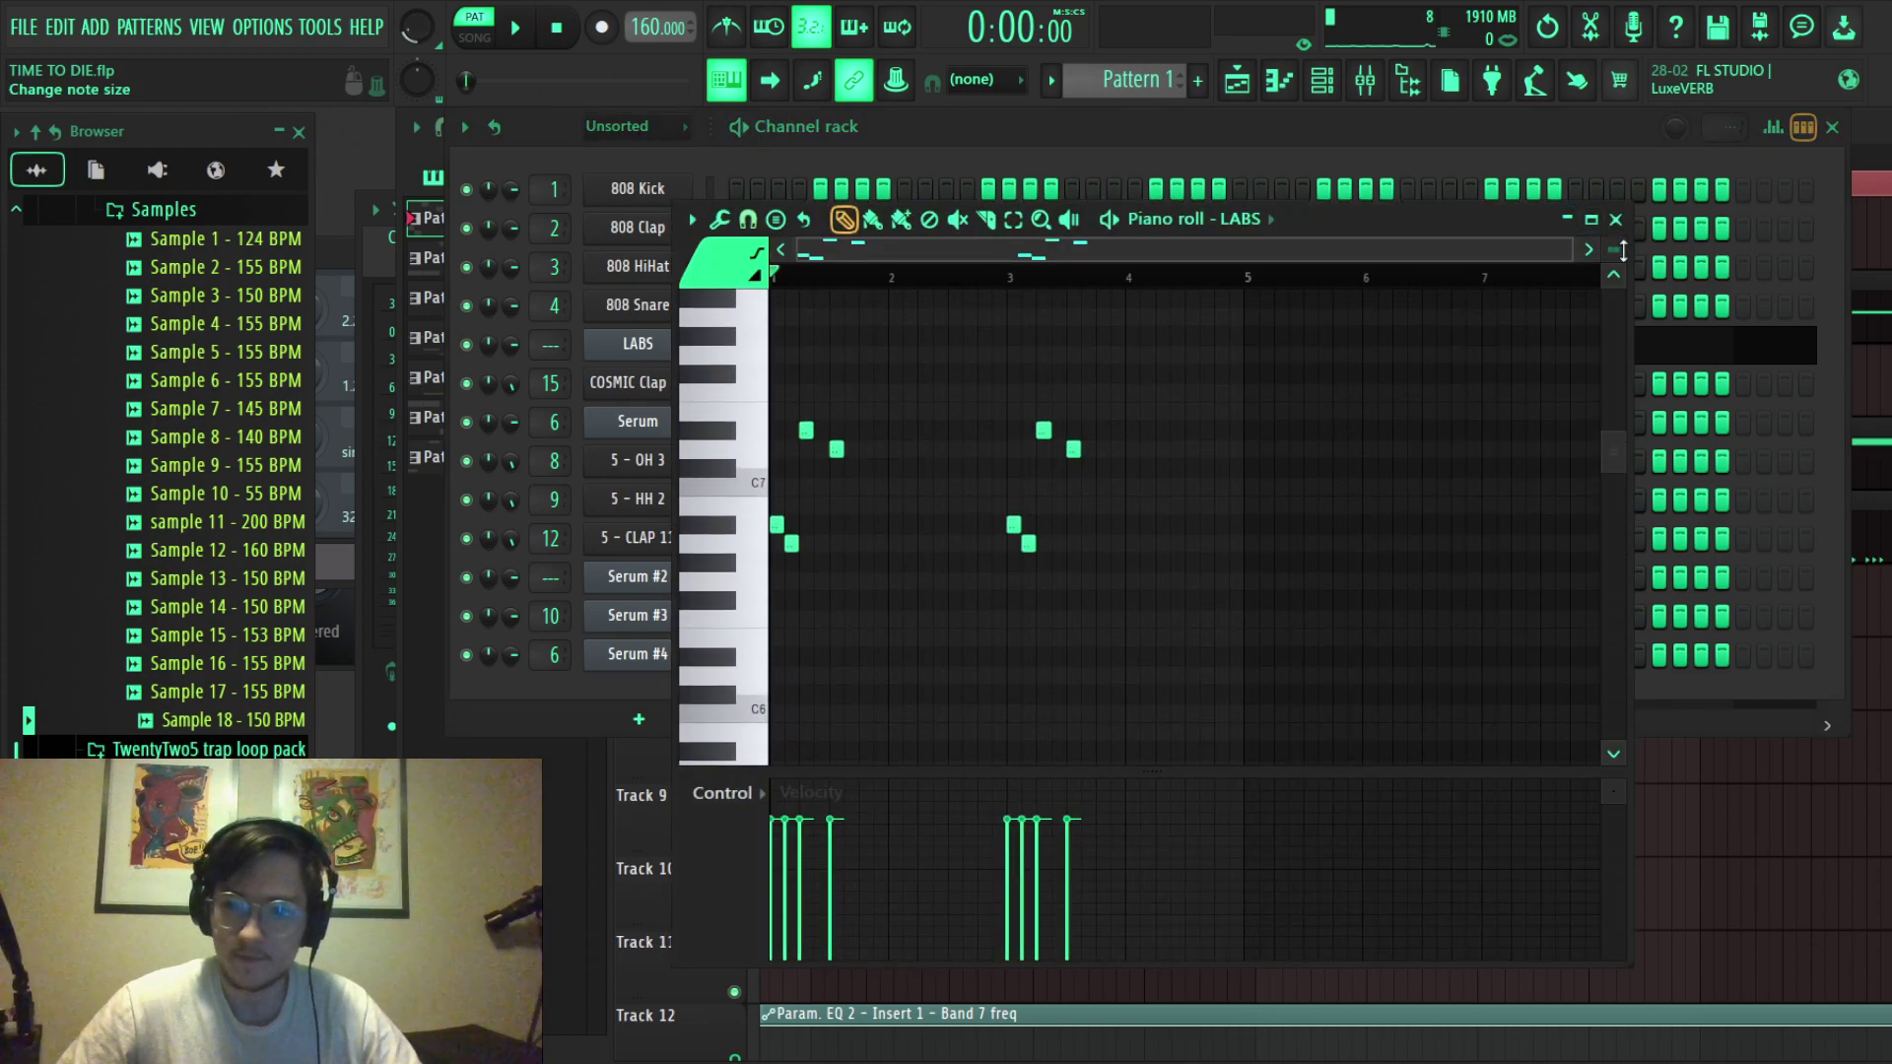
pyautogui.scroll(1, 1623, 249)
pyautogui.scroll(2, 1608, 253)
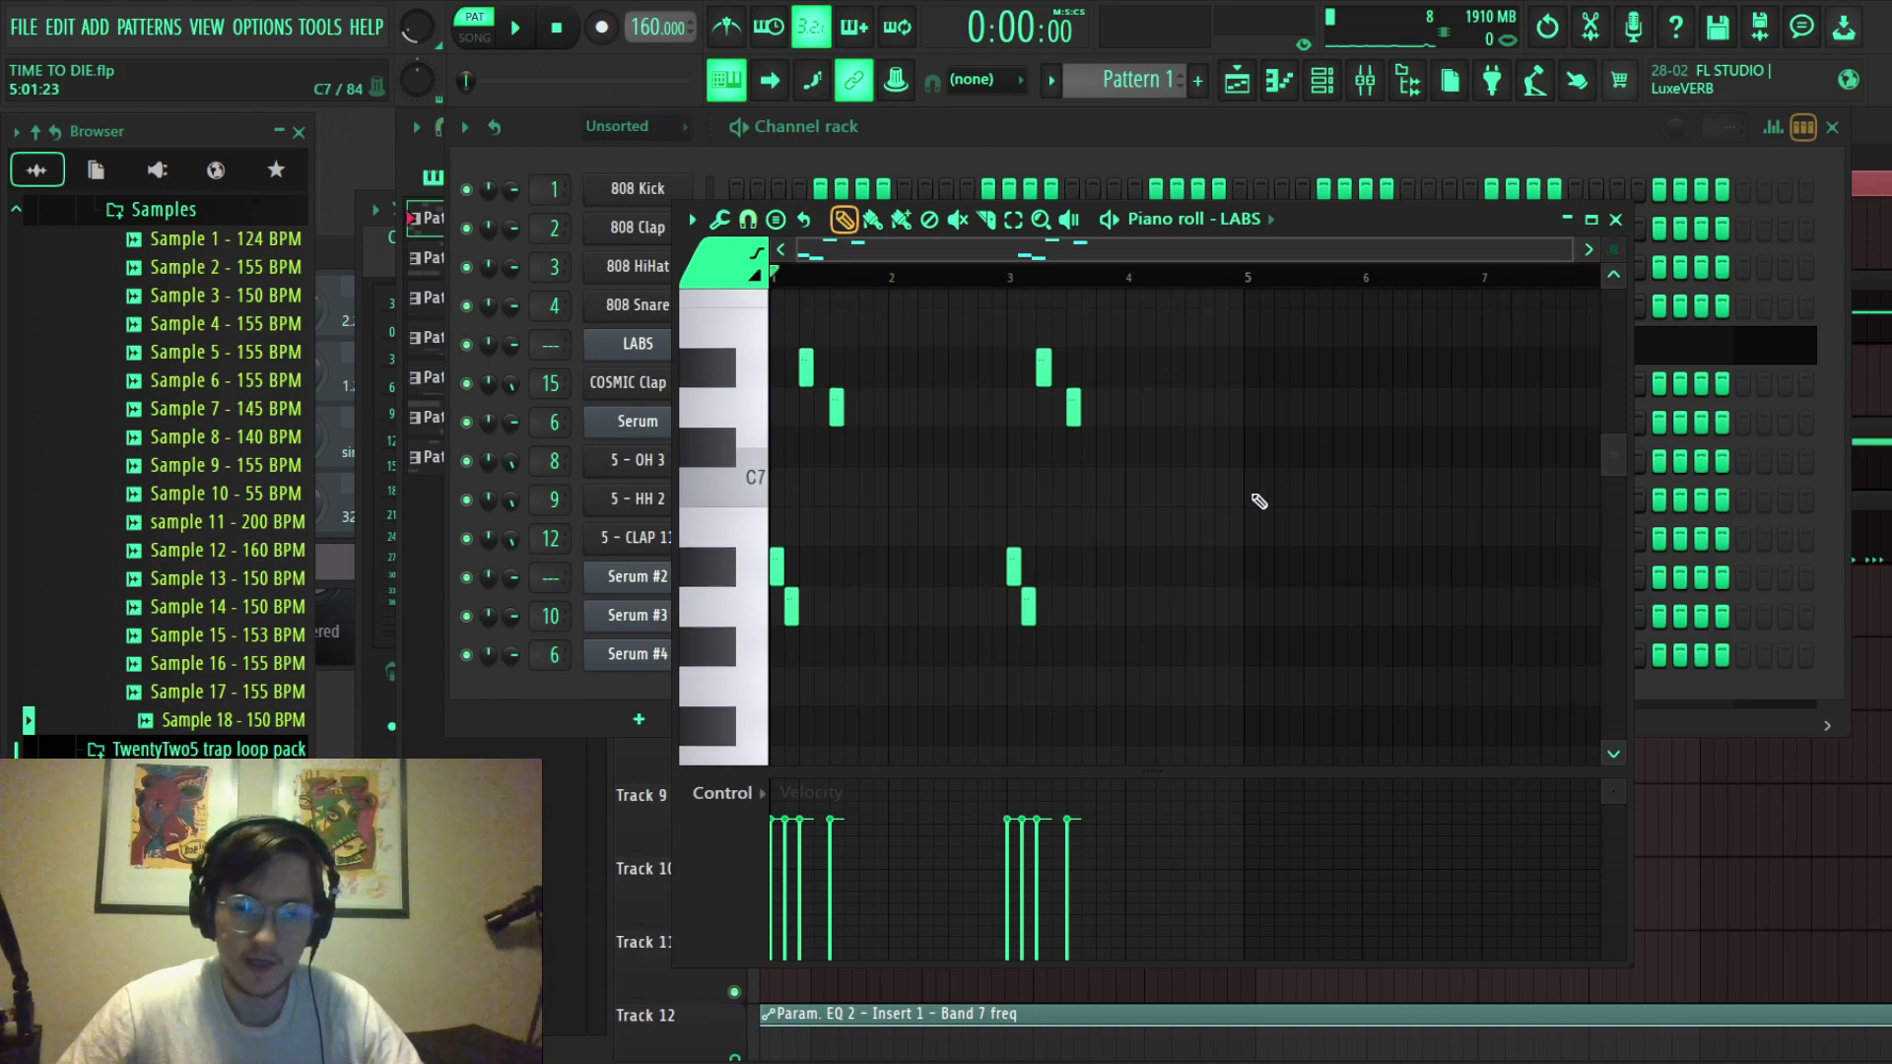
pyautogui.scroll(1, 1259, 502)
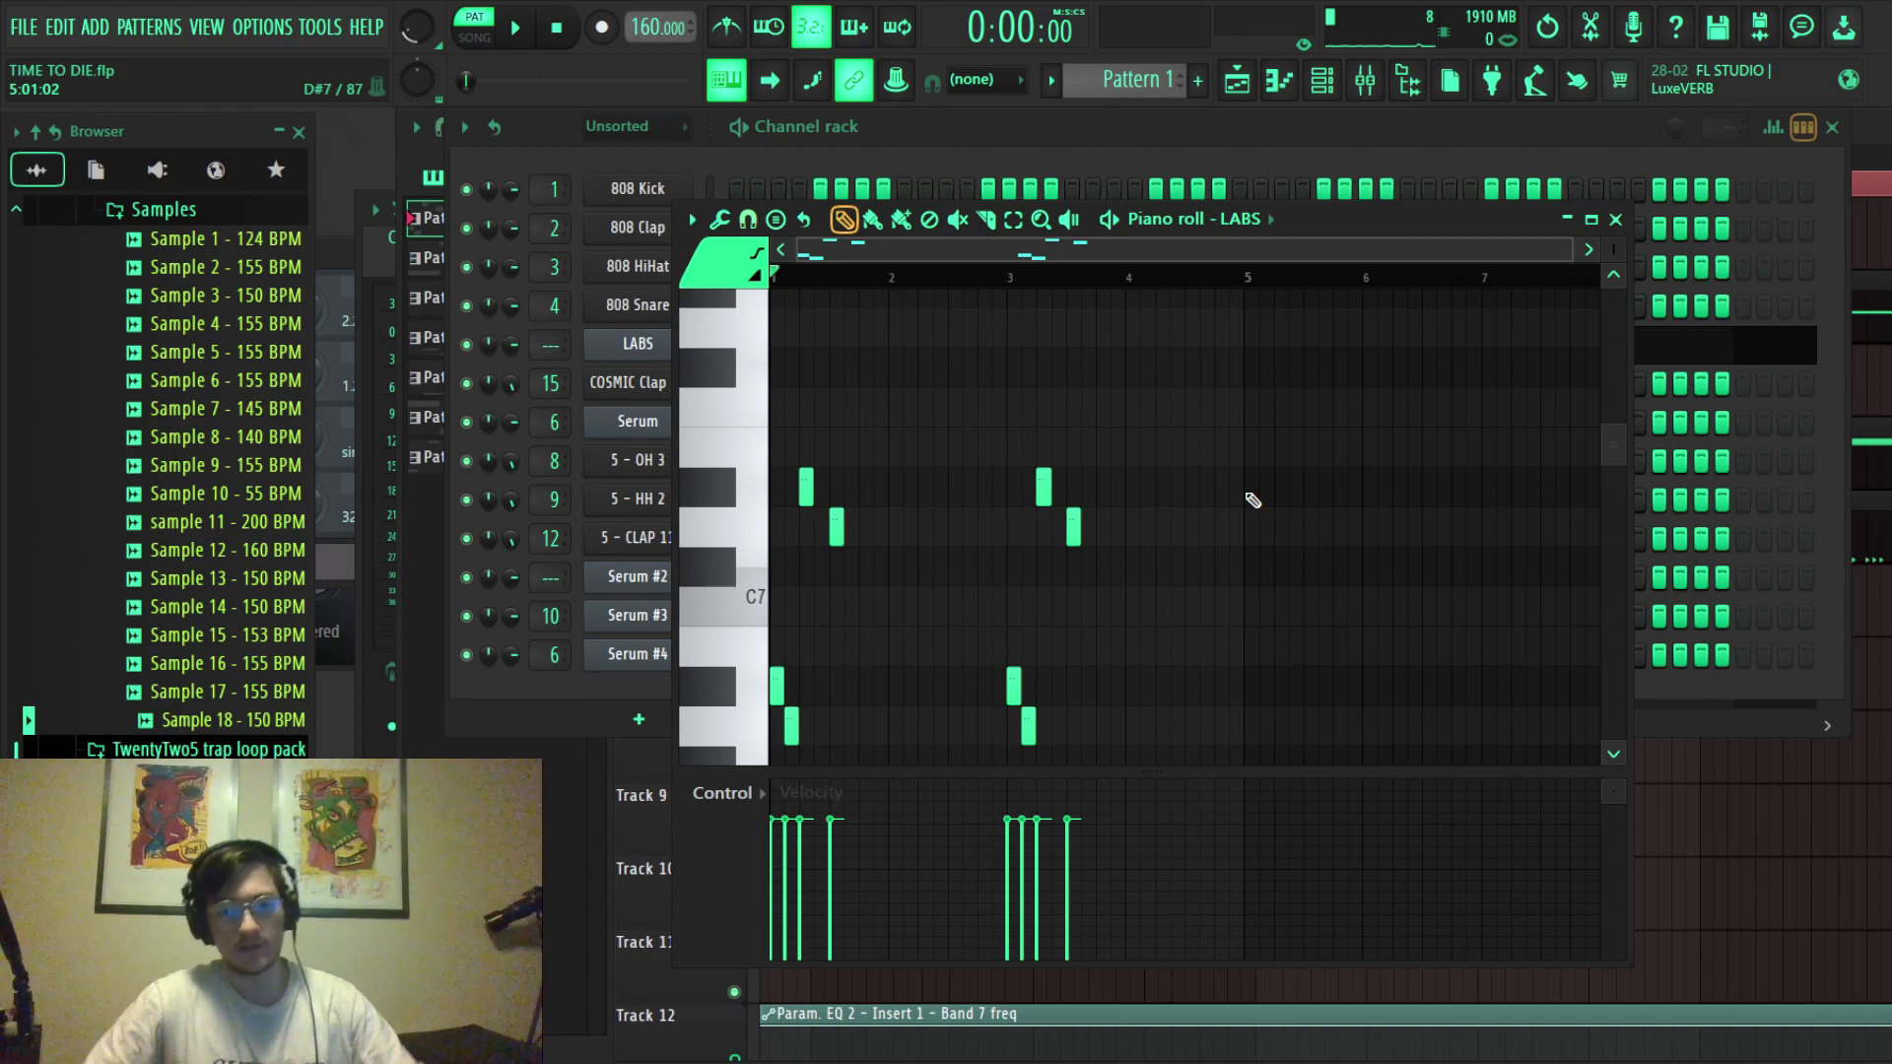
pyautogui.scroll(-1, 1252, 501)
pyautogui.press('space')
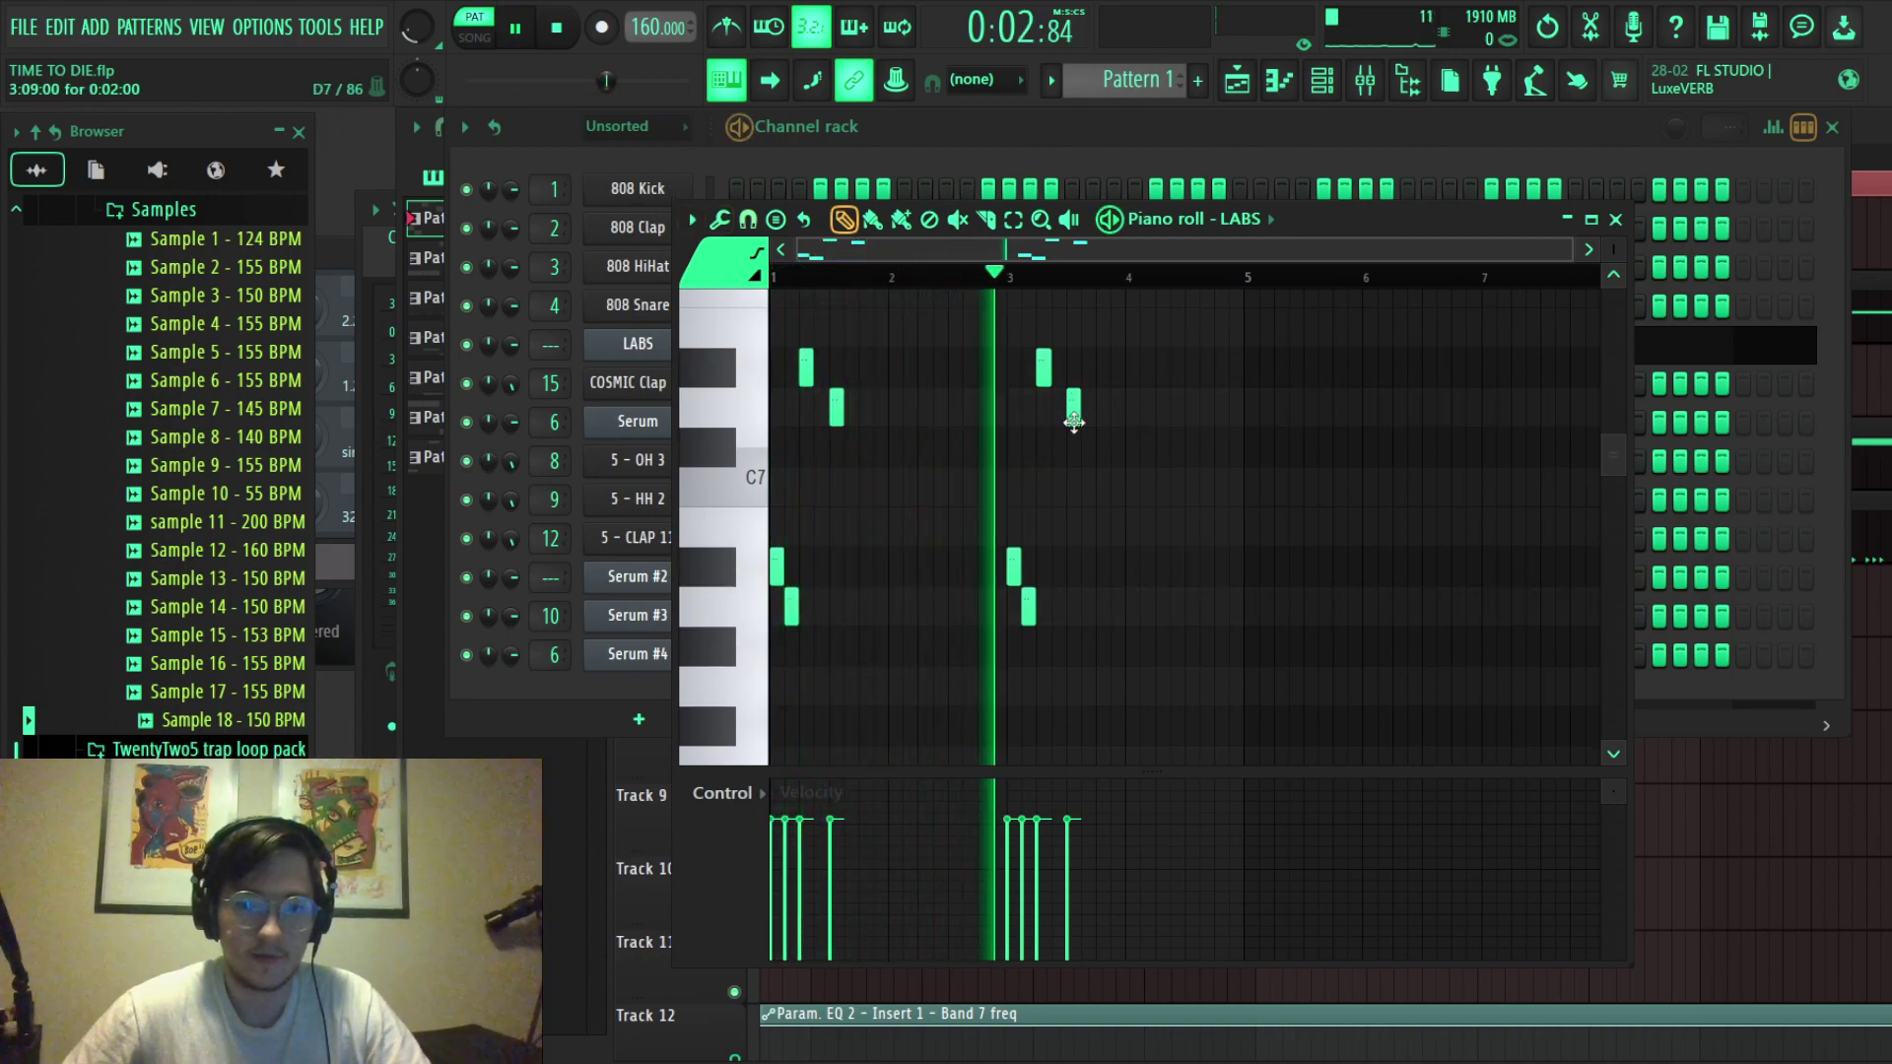
pyautogui.press('space')
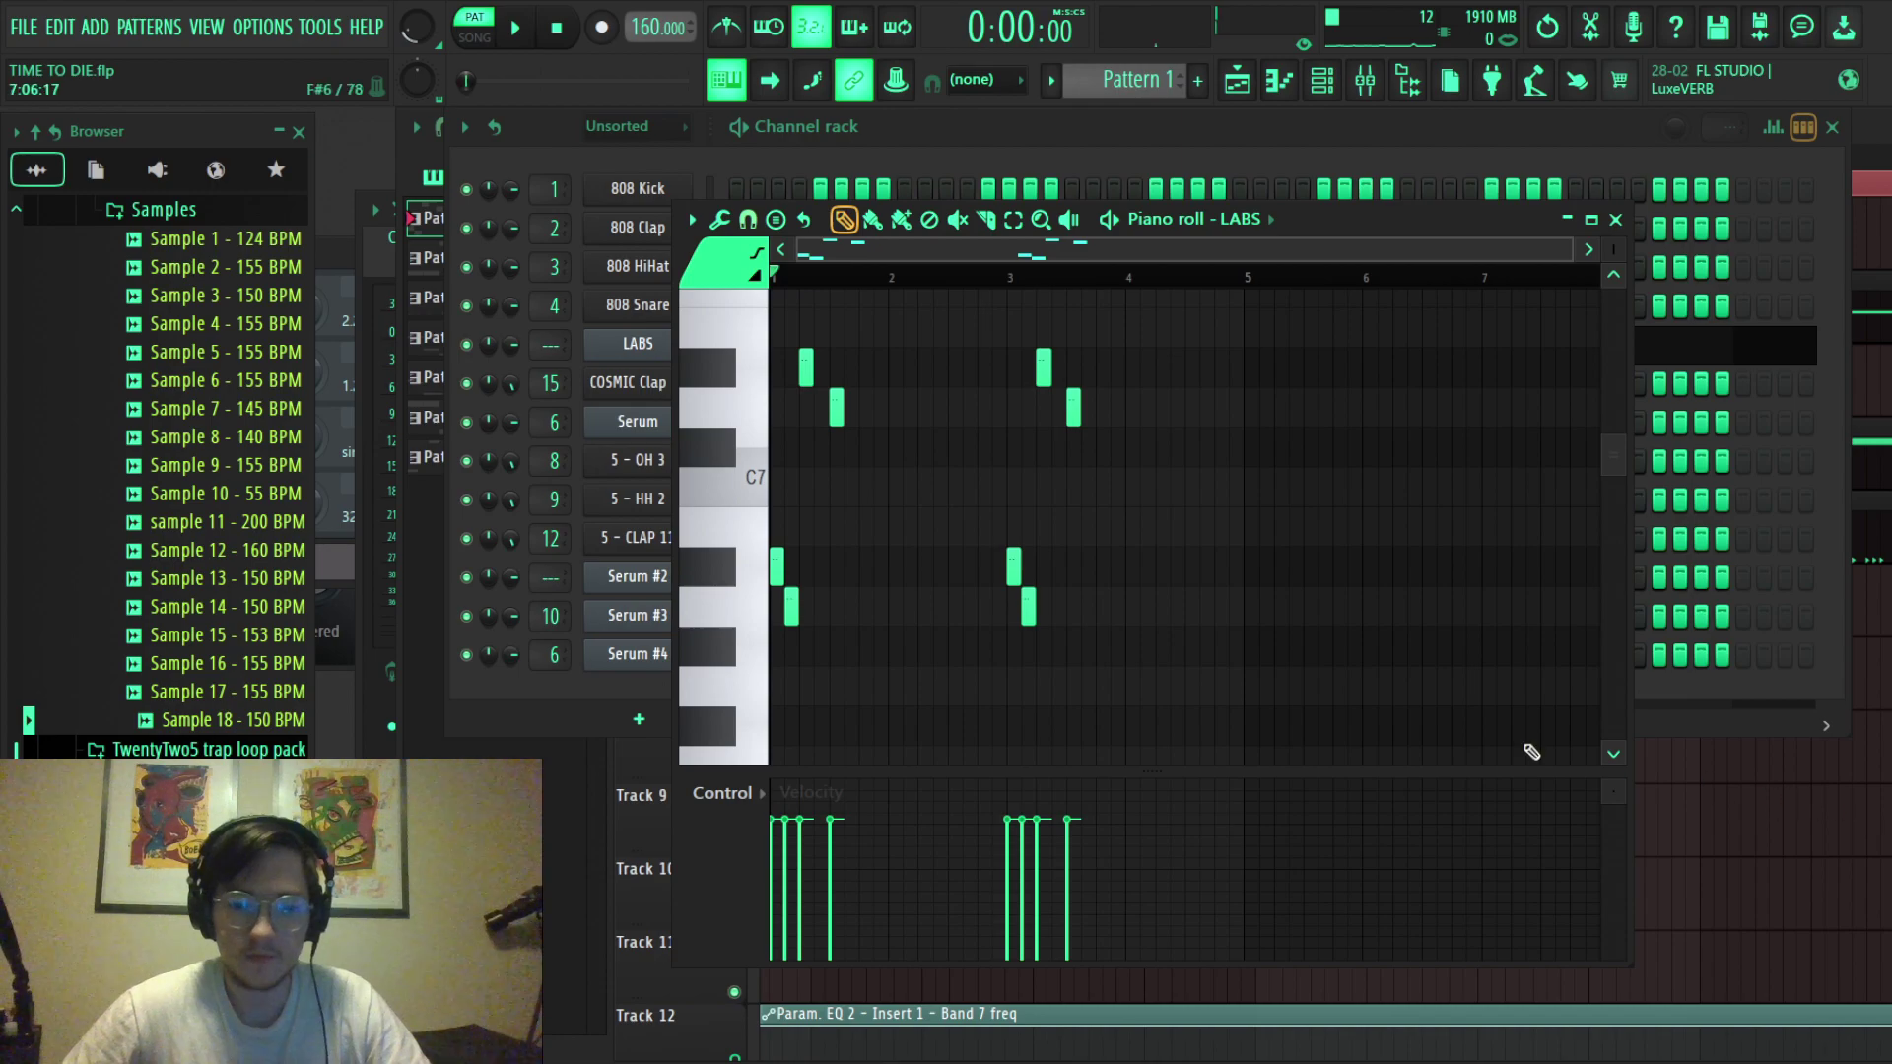
# Flip the LABS notes horizontally with the score flipper and play the flipped melody.
pyautogui.hotkey('alt', 'y')
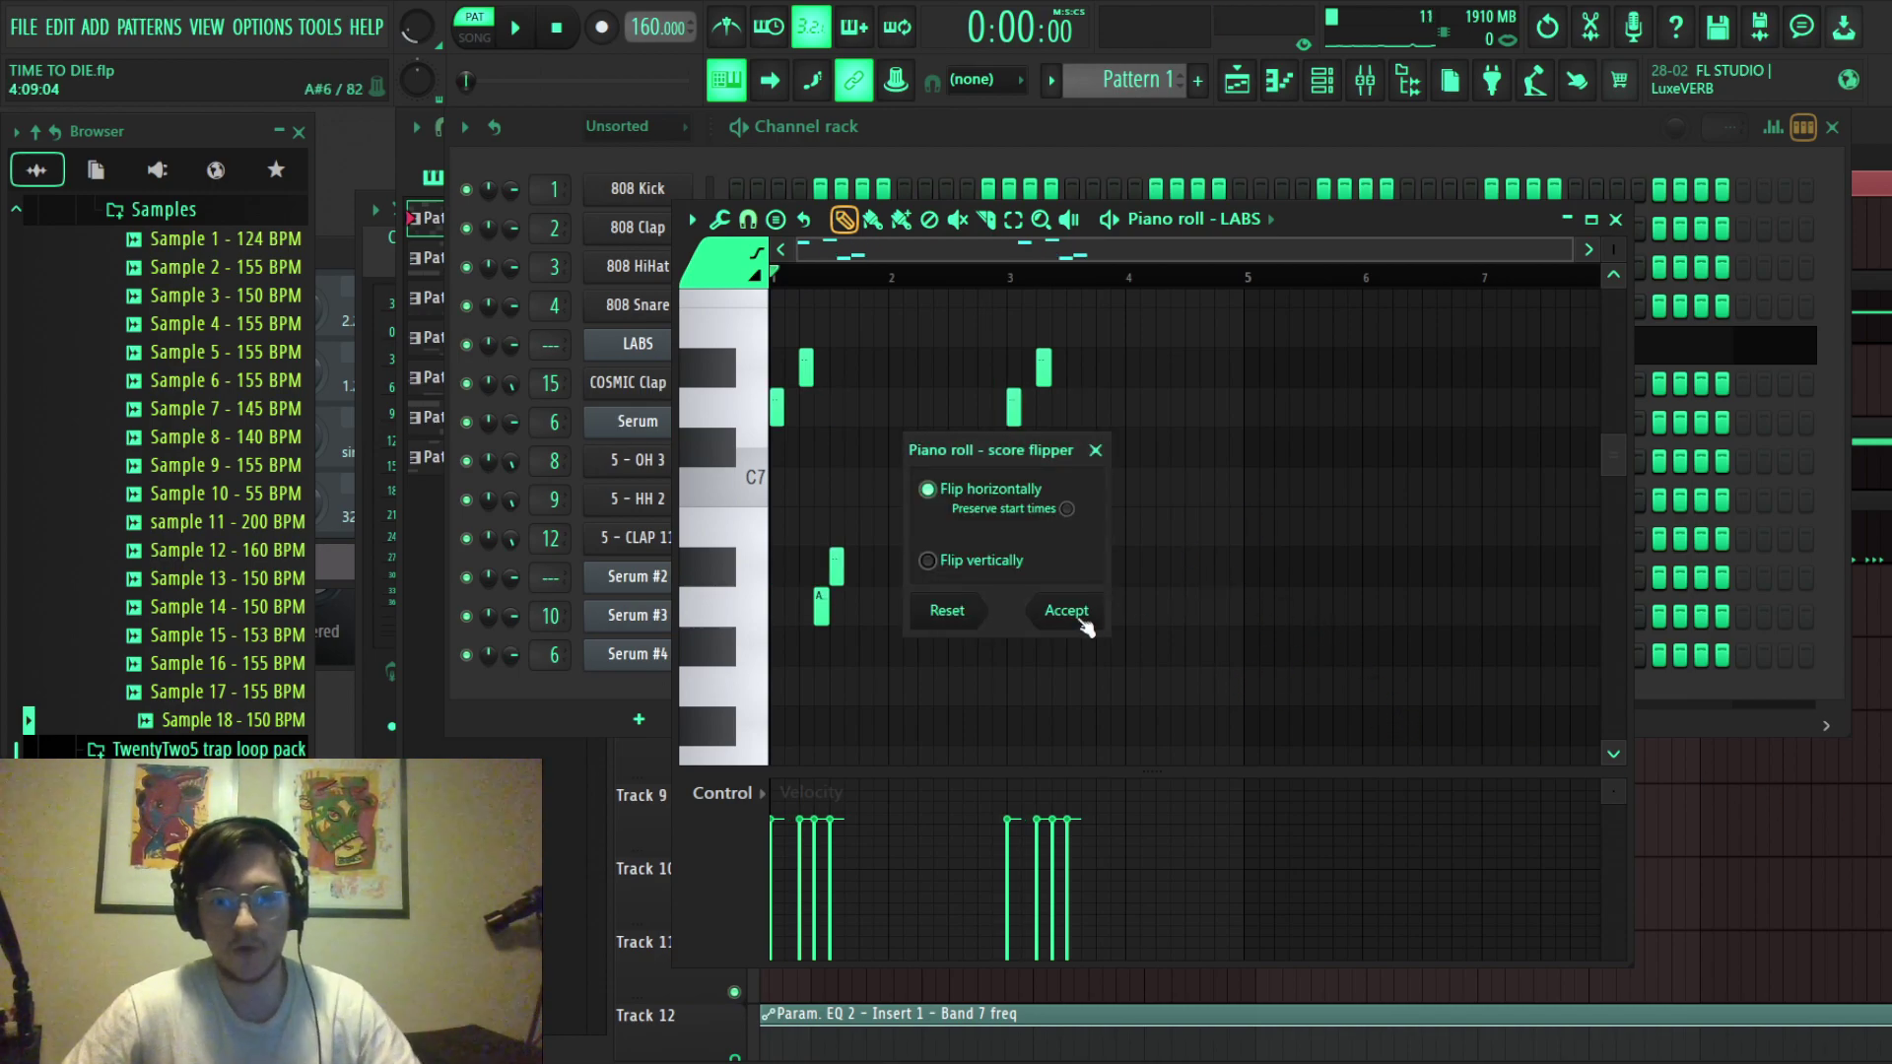
pyautogui.click(1081, 613)
pyautogui.press('space')
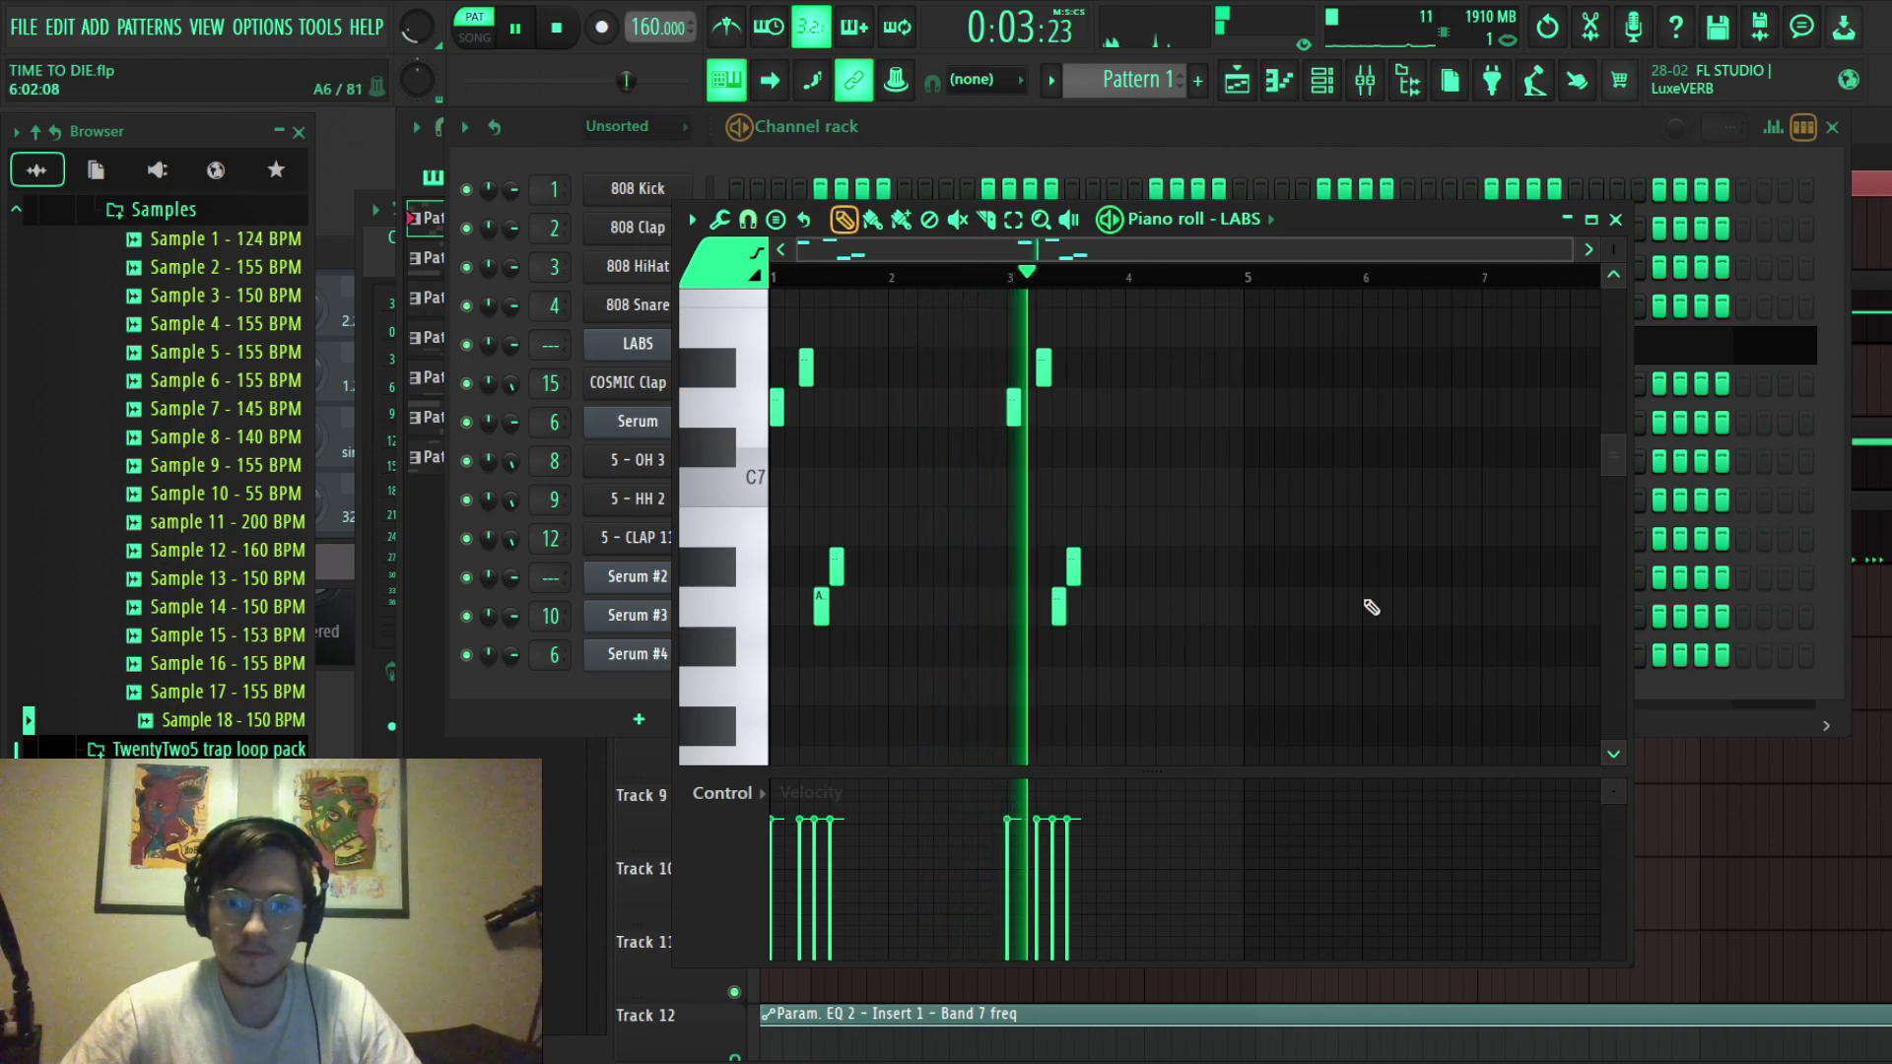
pyautogui.press('space')
pyautogui.hotkey('alt', 'y')
pyautogui.press('Escape')
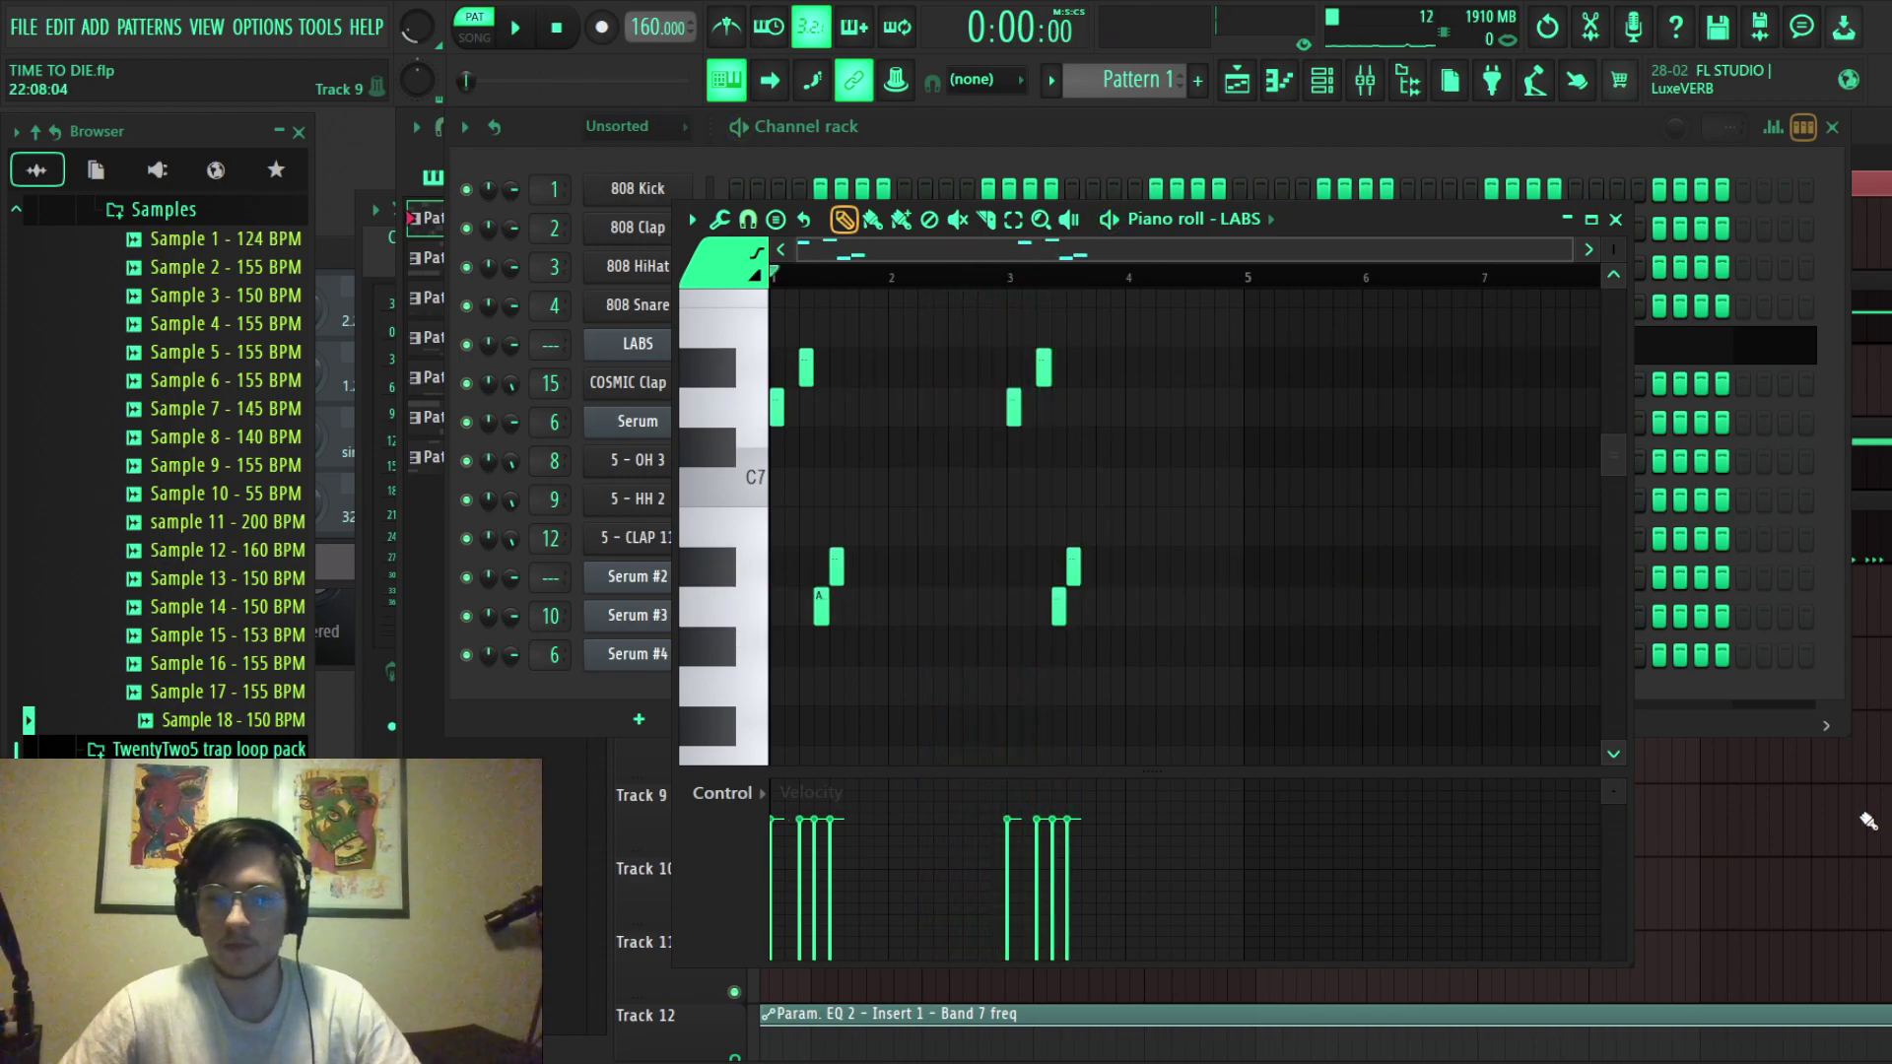
# Return to the playlist in song mode, play the reversed Pattern 1 (consolidated) clip, and reset playback to the start.
pyautogui.press('F5')
pyautogui.press('l')
pyautogui.doubleClick(1287, 254)
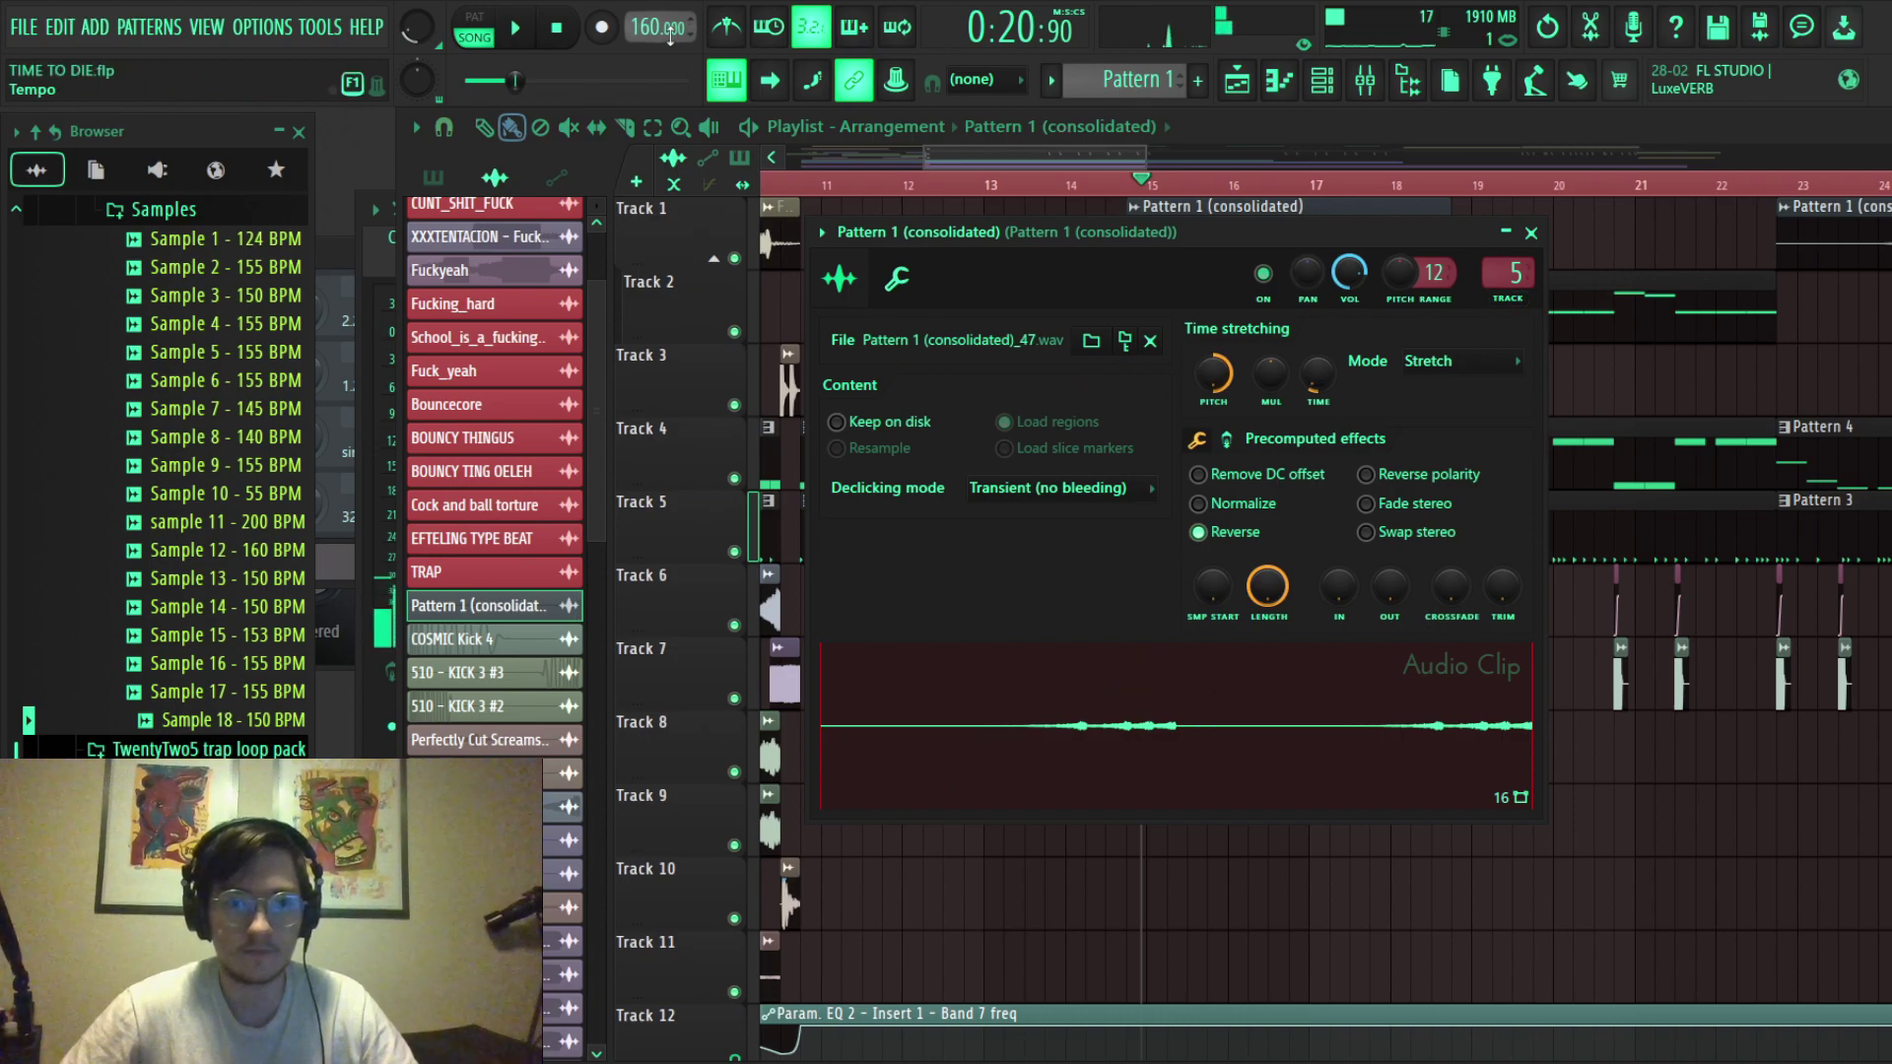
pyautogui.click(558, 28)
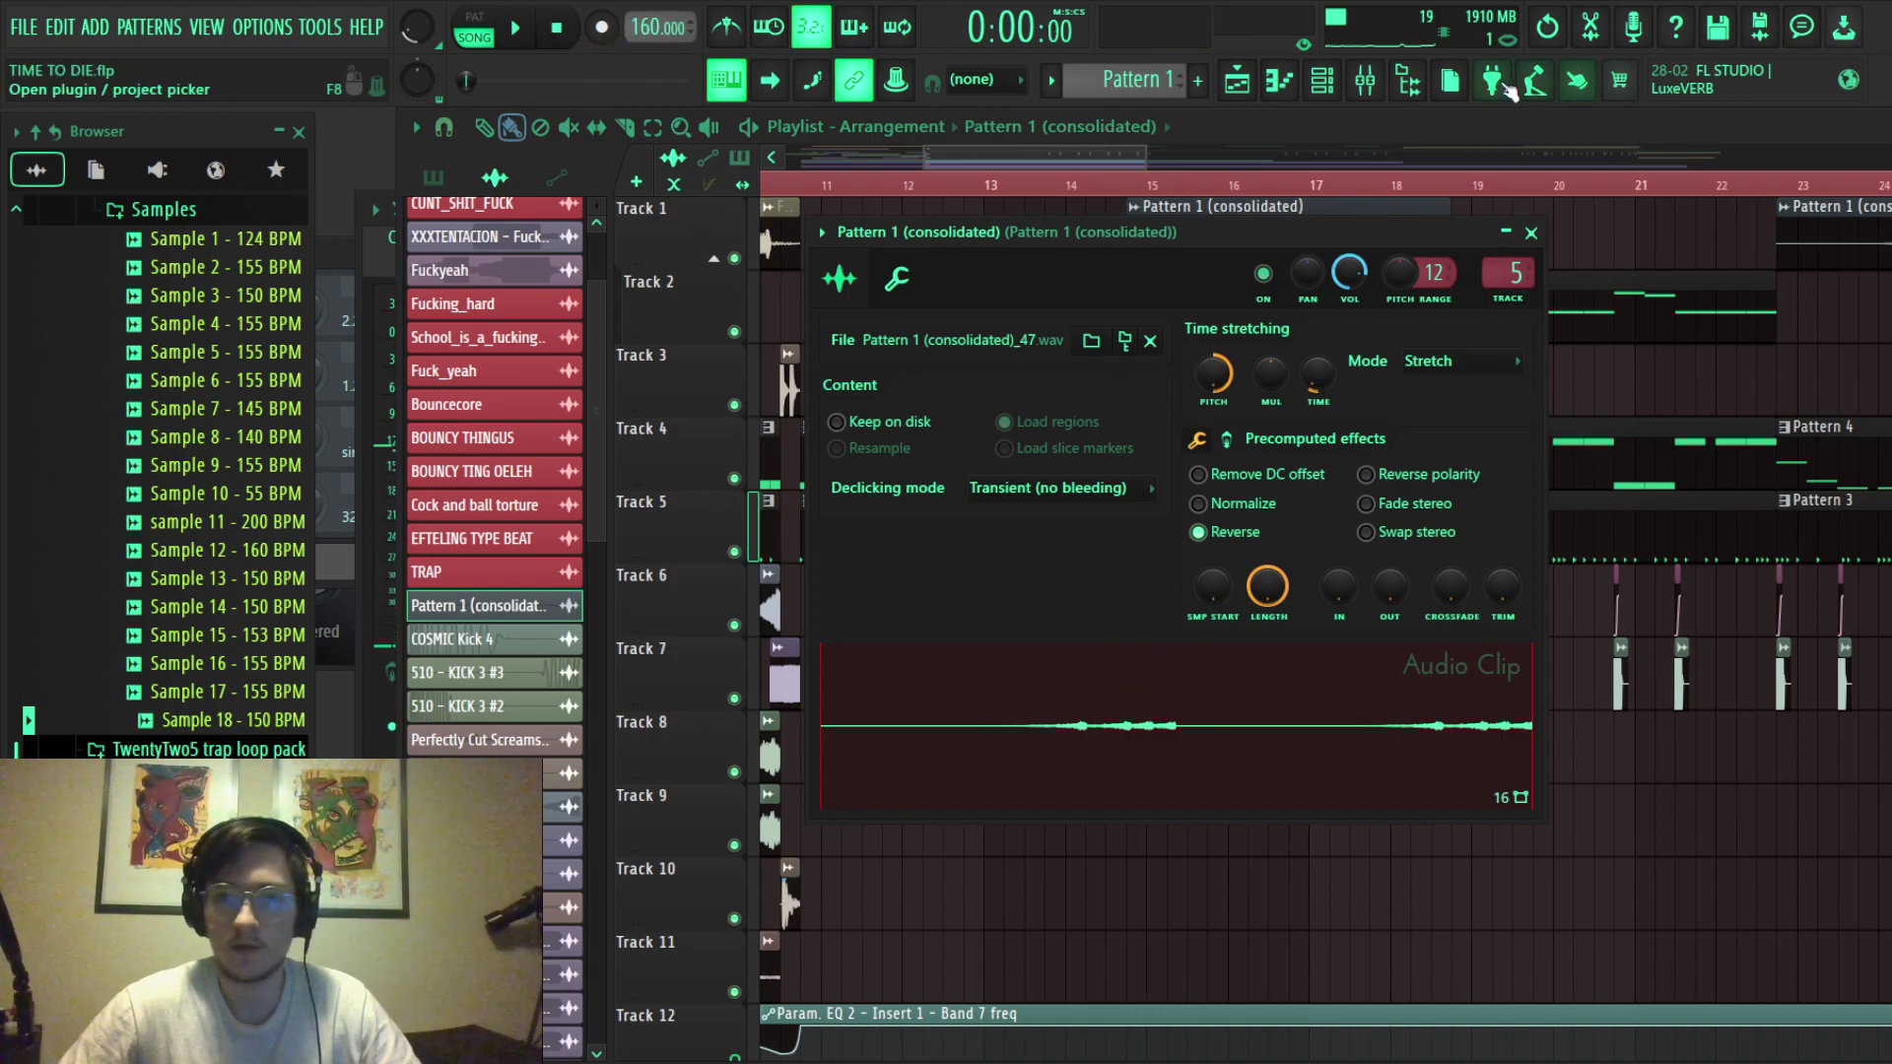
# Show the Pattern 1 (consolidated) mixer insert and view its Vocodex settings.
pyautogui.click(1365, 81)
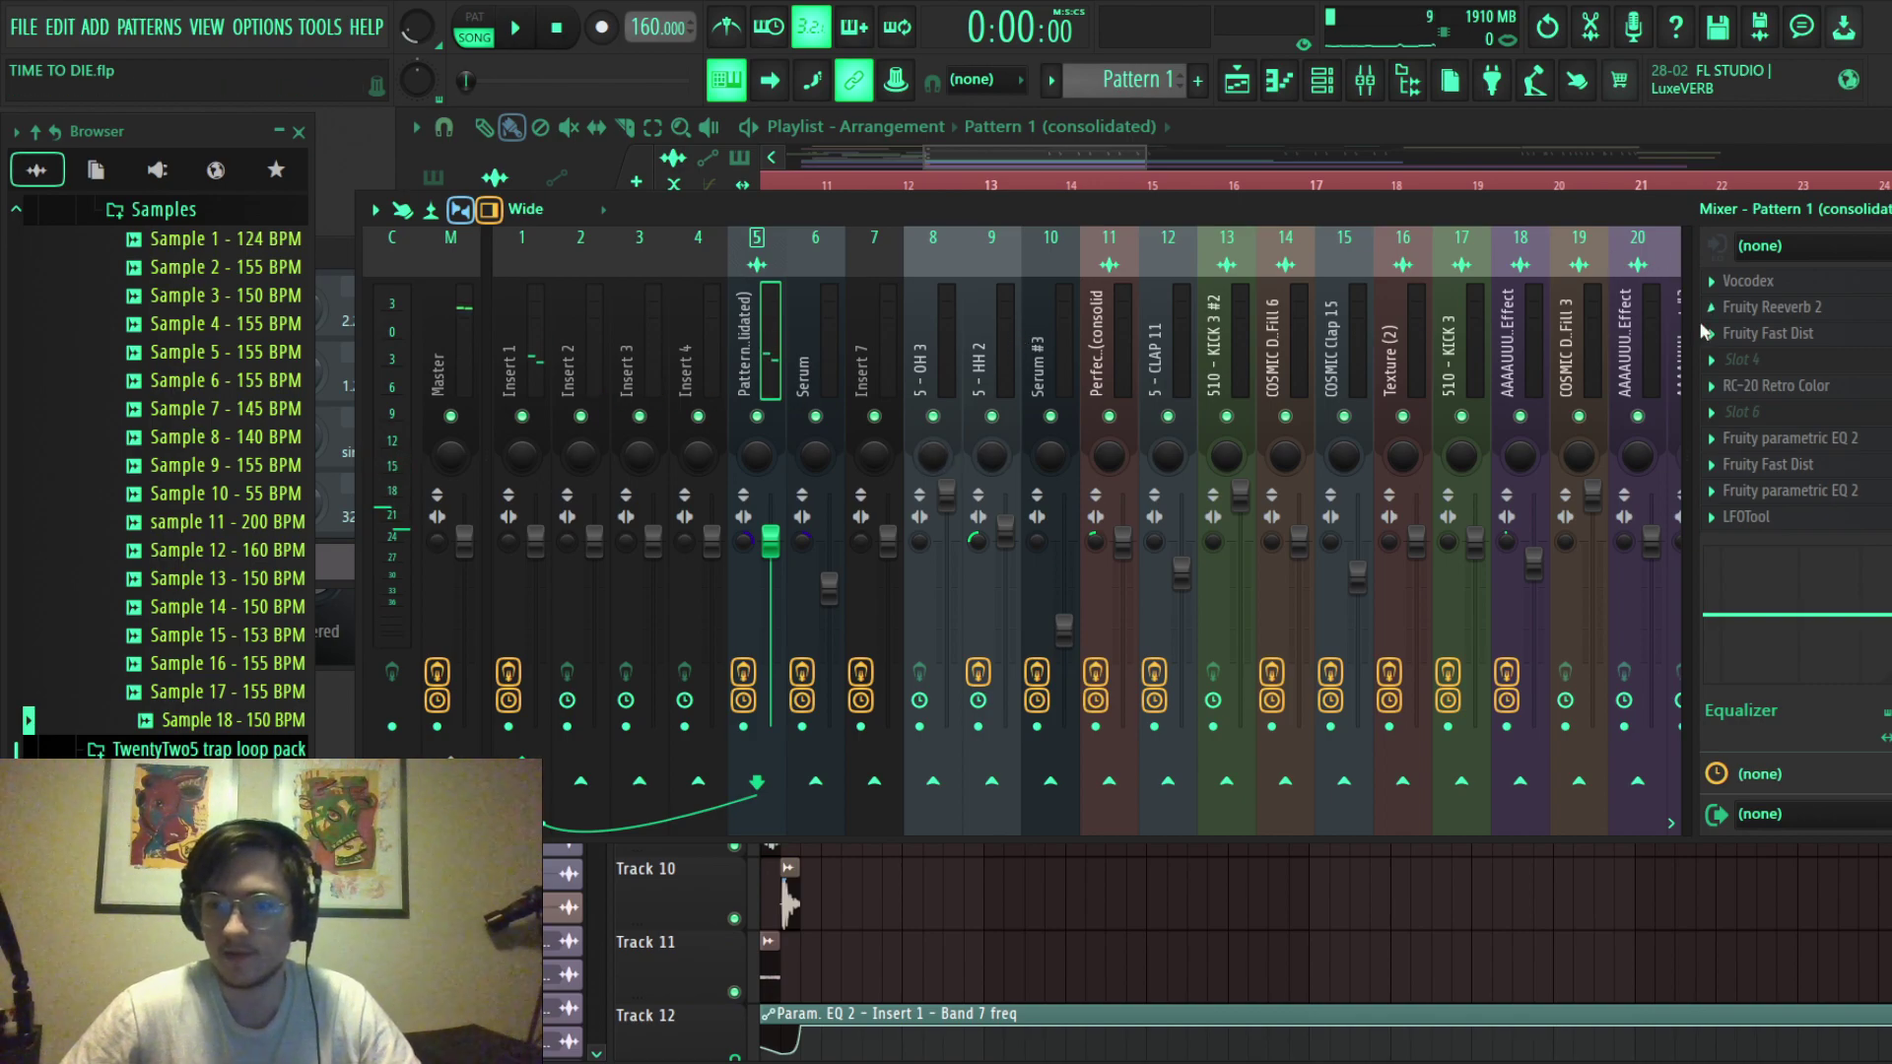
pyautogui.click(1303, 149)
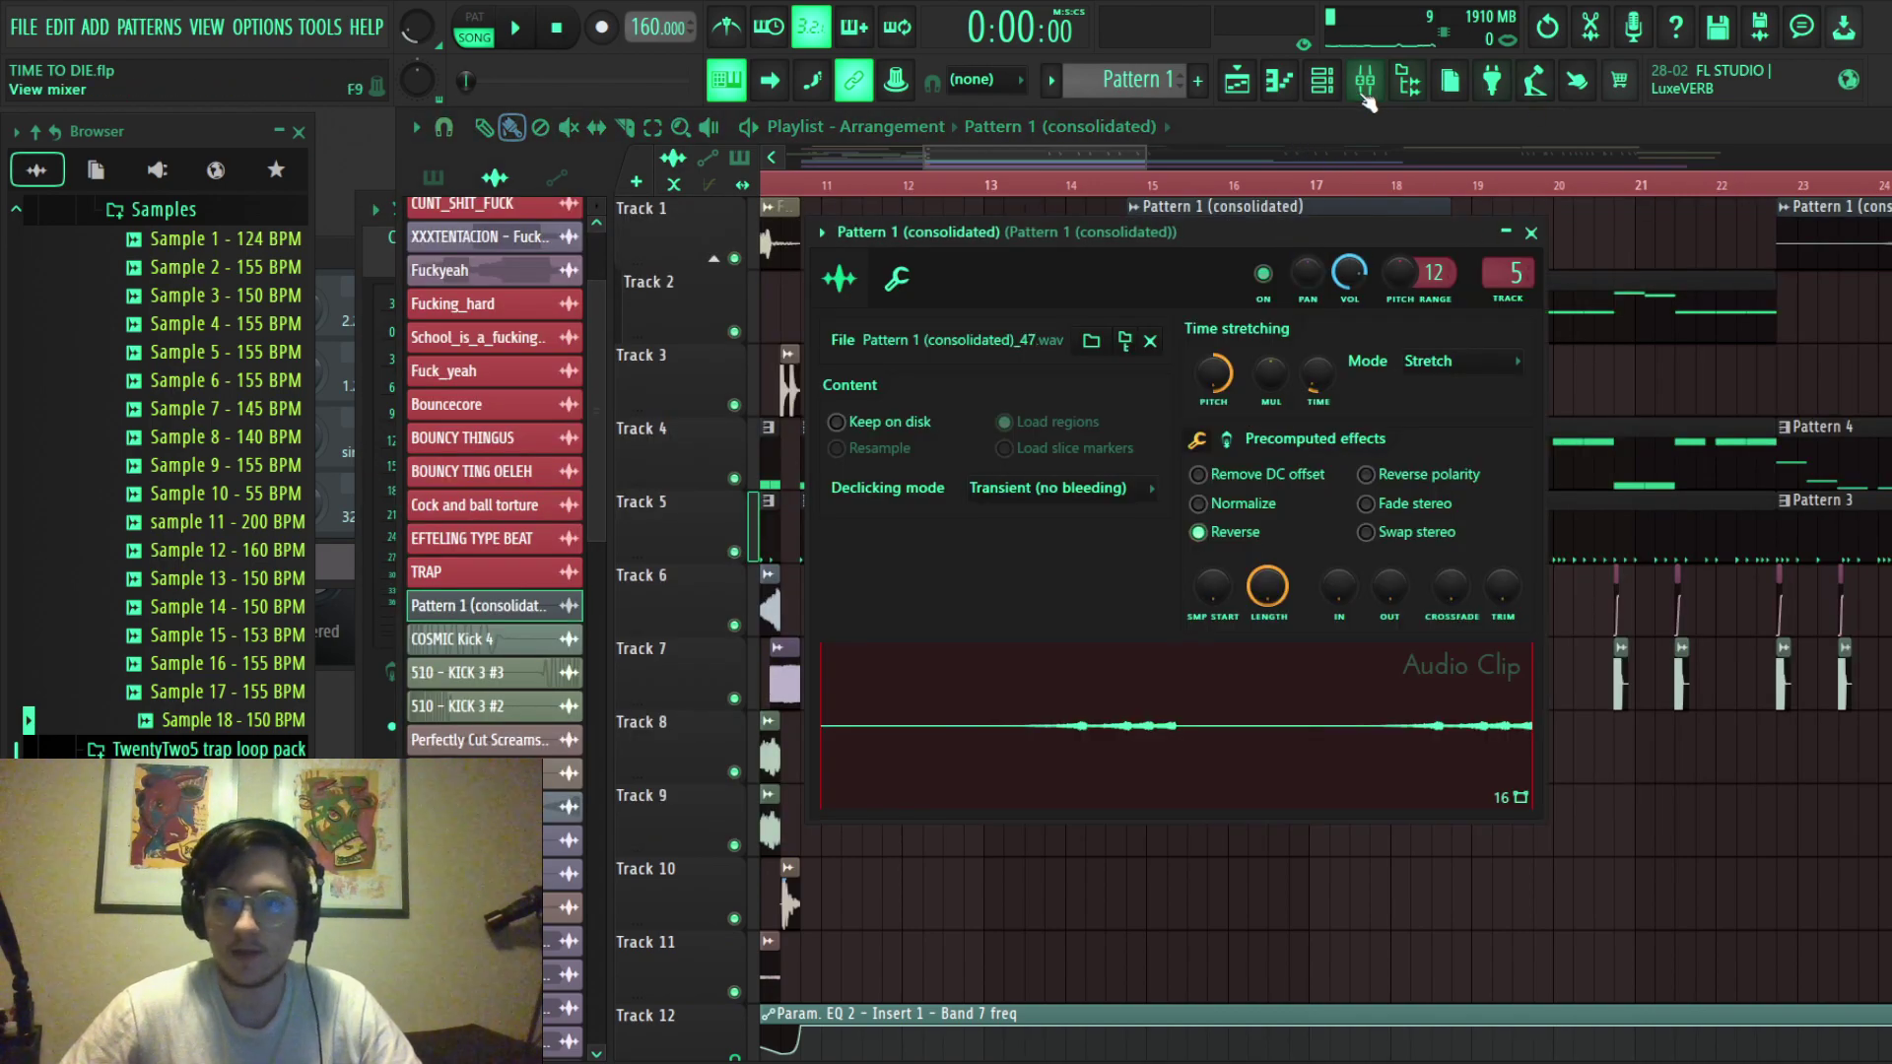
pyautogui.click(1364, 81)
pyautogui.click(1764, 307)
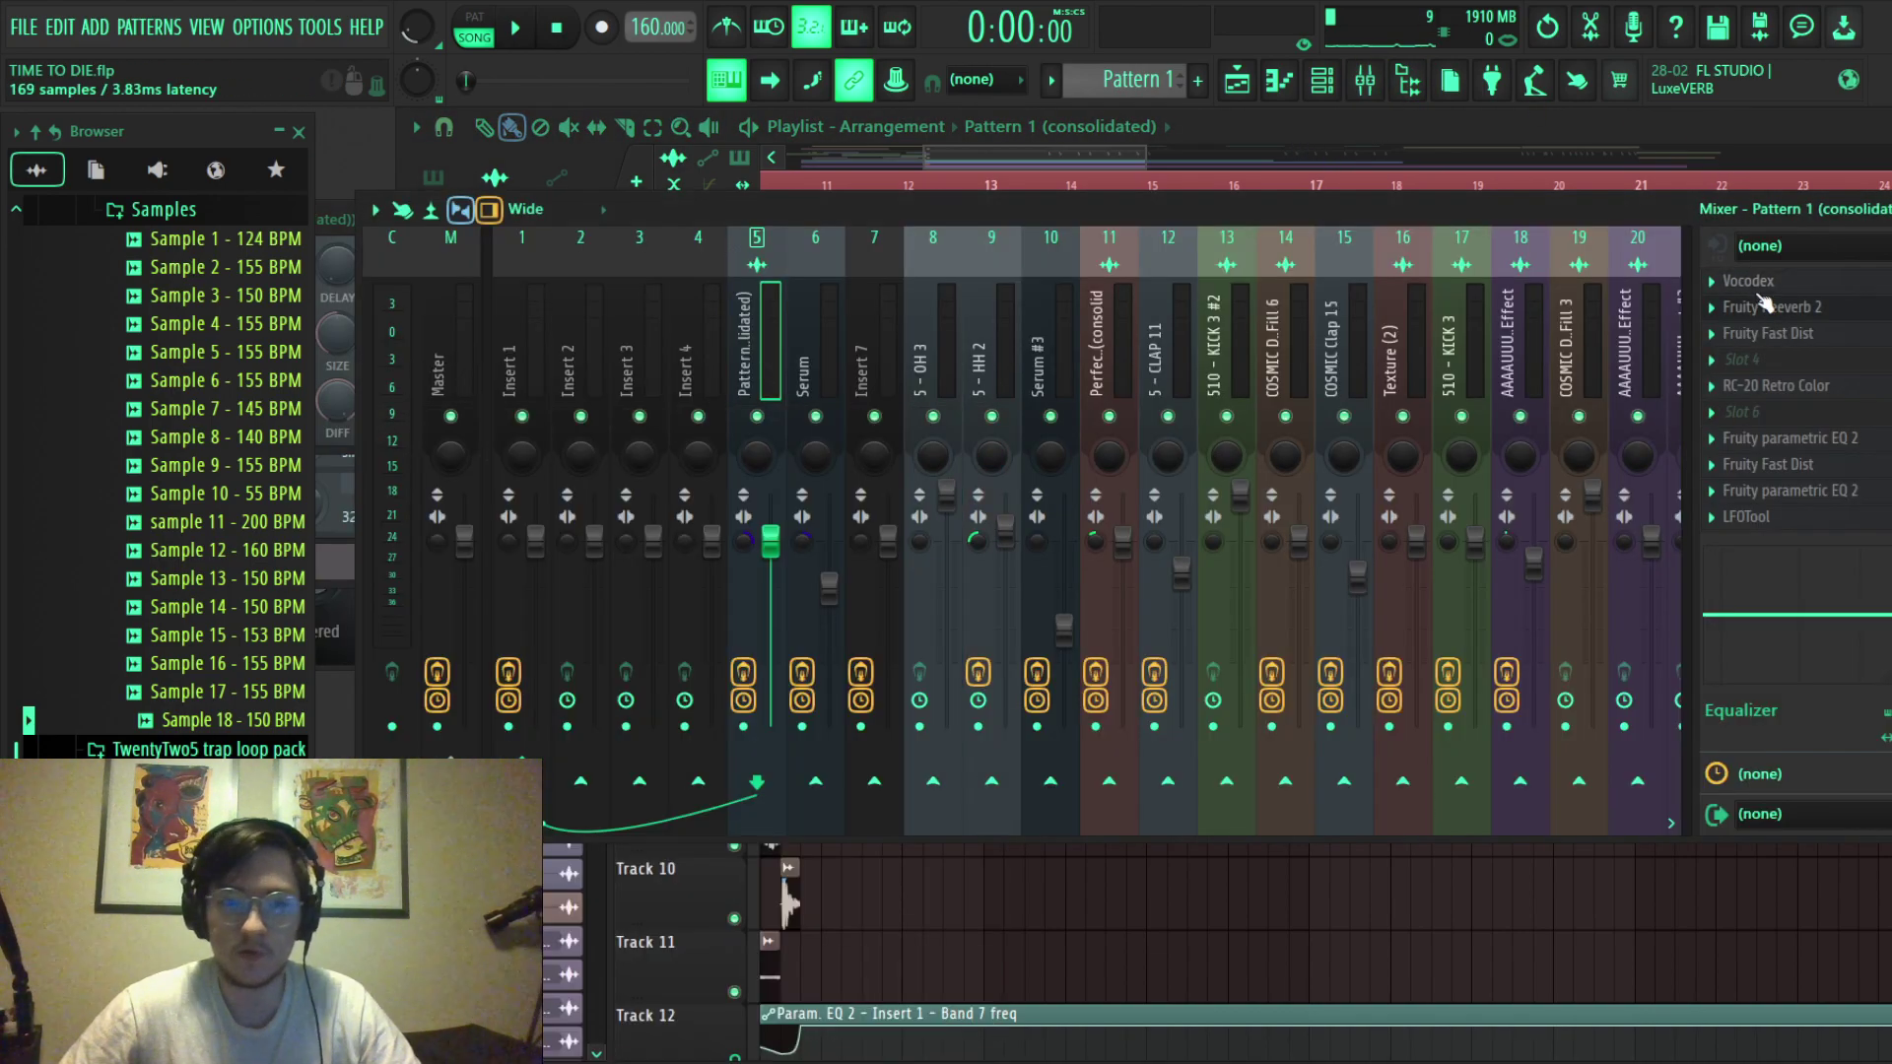
pyautogui.click(1750, 281)
pyautogui.moveTo(714, 412); pyautogui.dragTo(1039, 179)
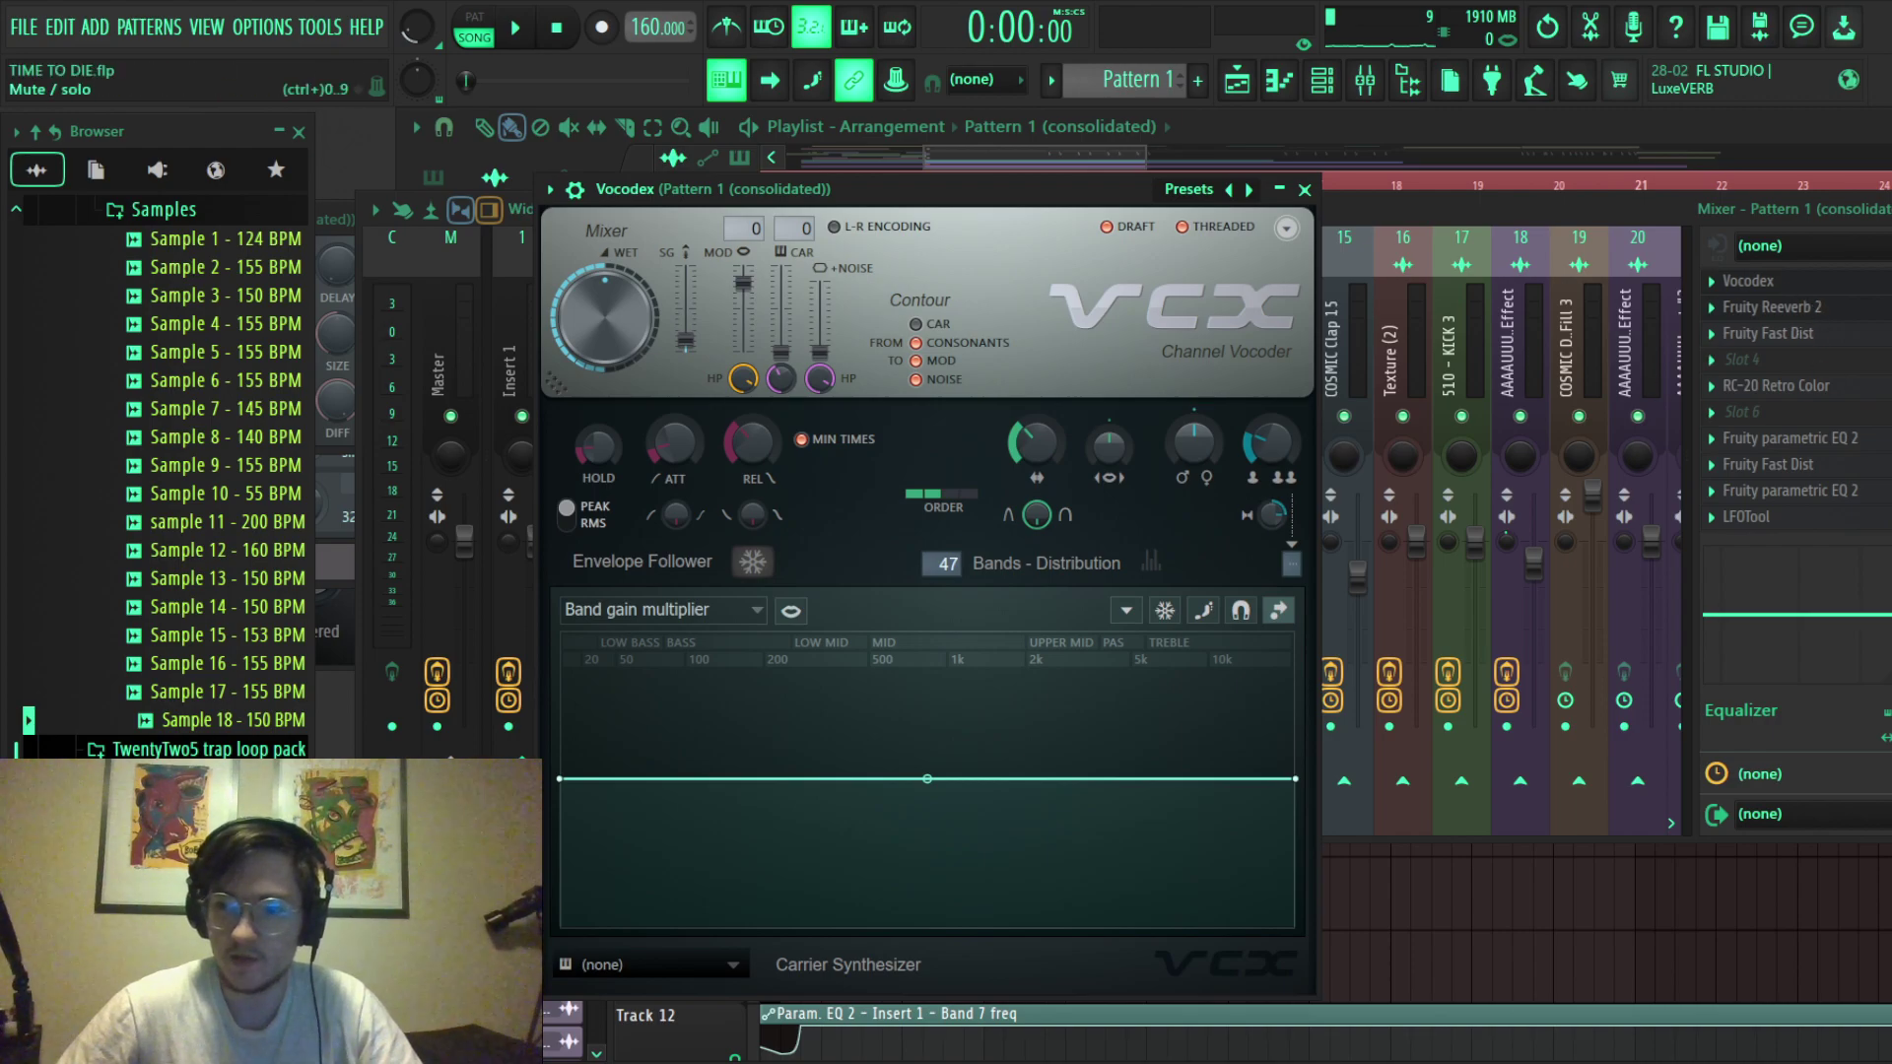
# Solo Track 1 in the playlist and play the song from the start of the Pattern 1 (consolidated) clip near bar 15.
pyautogui.press('F9')
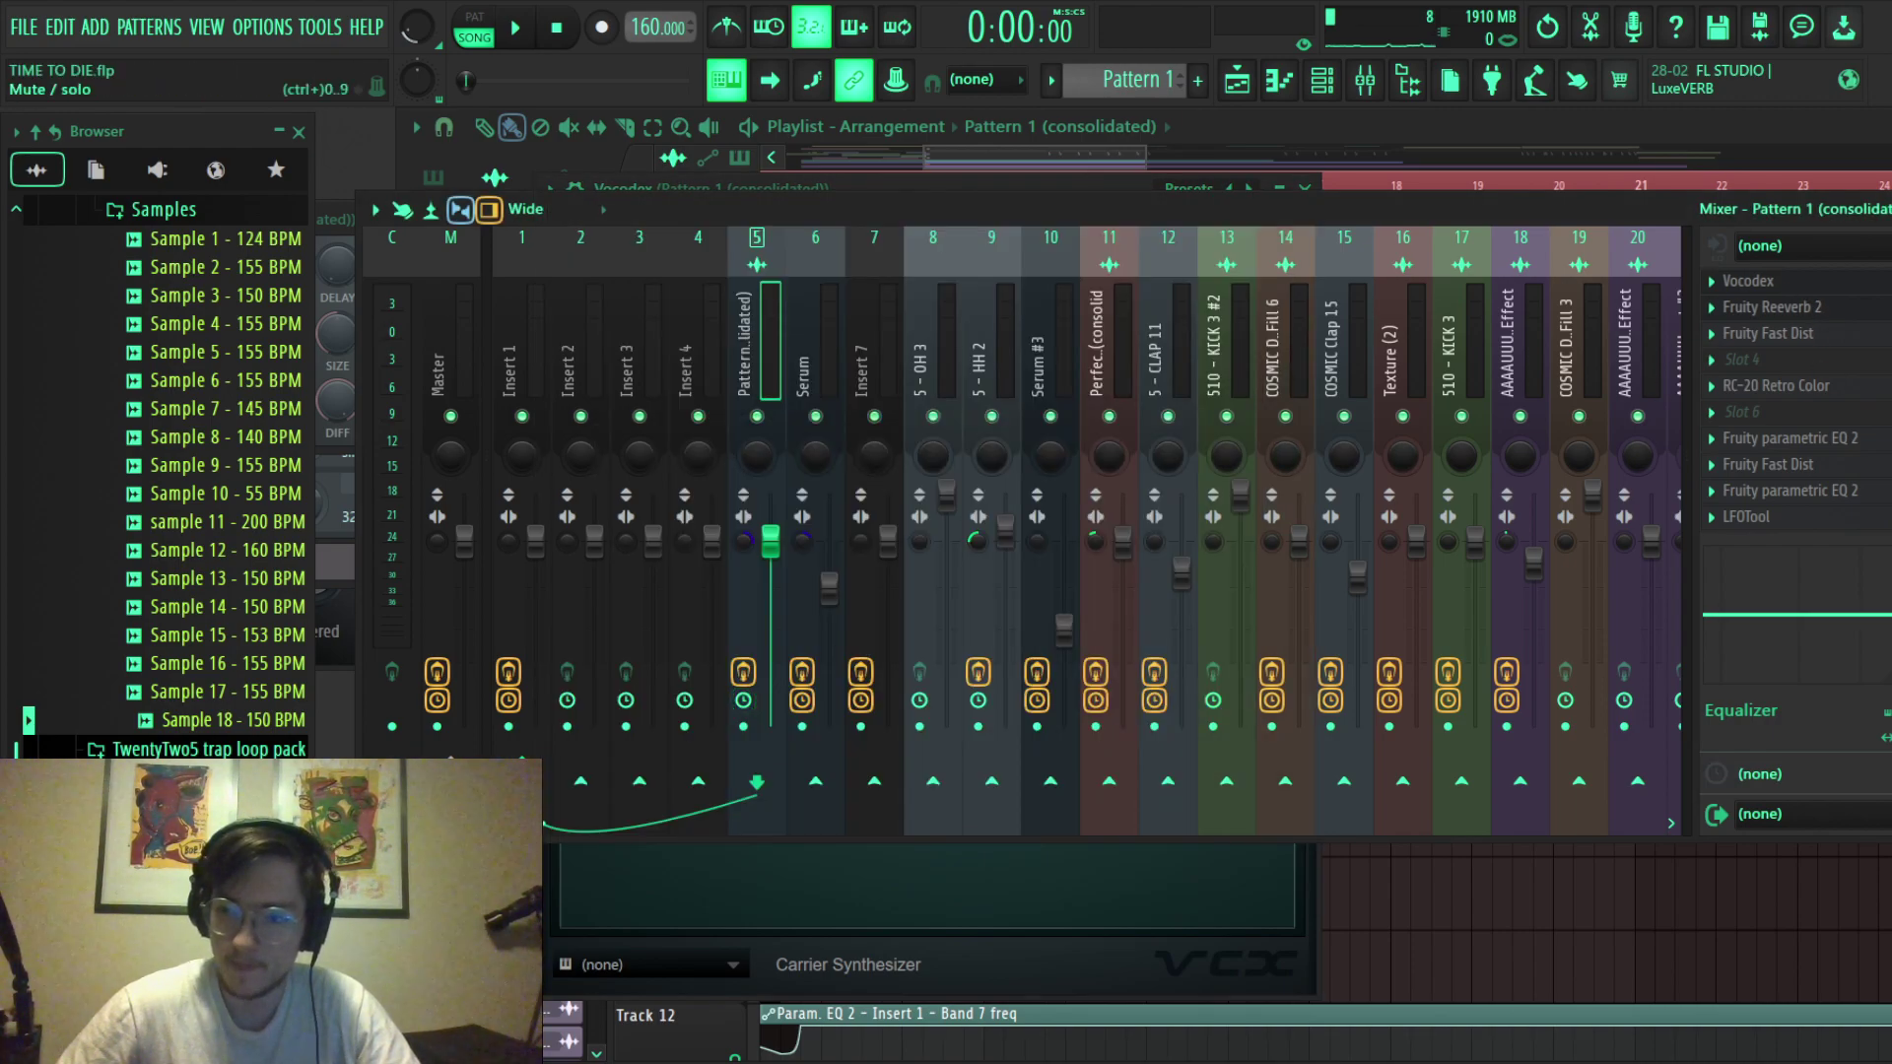
pyautogui.press('F5')
pyautogui.rightClick(734, 258)
pyautogui.click(1132, 181)
pyautogui.press('space')
pyautogui.scroll(3, 1089, 187)
pyautogui.click(1088, 185)
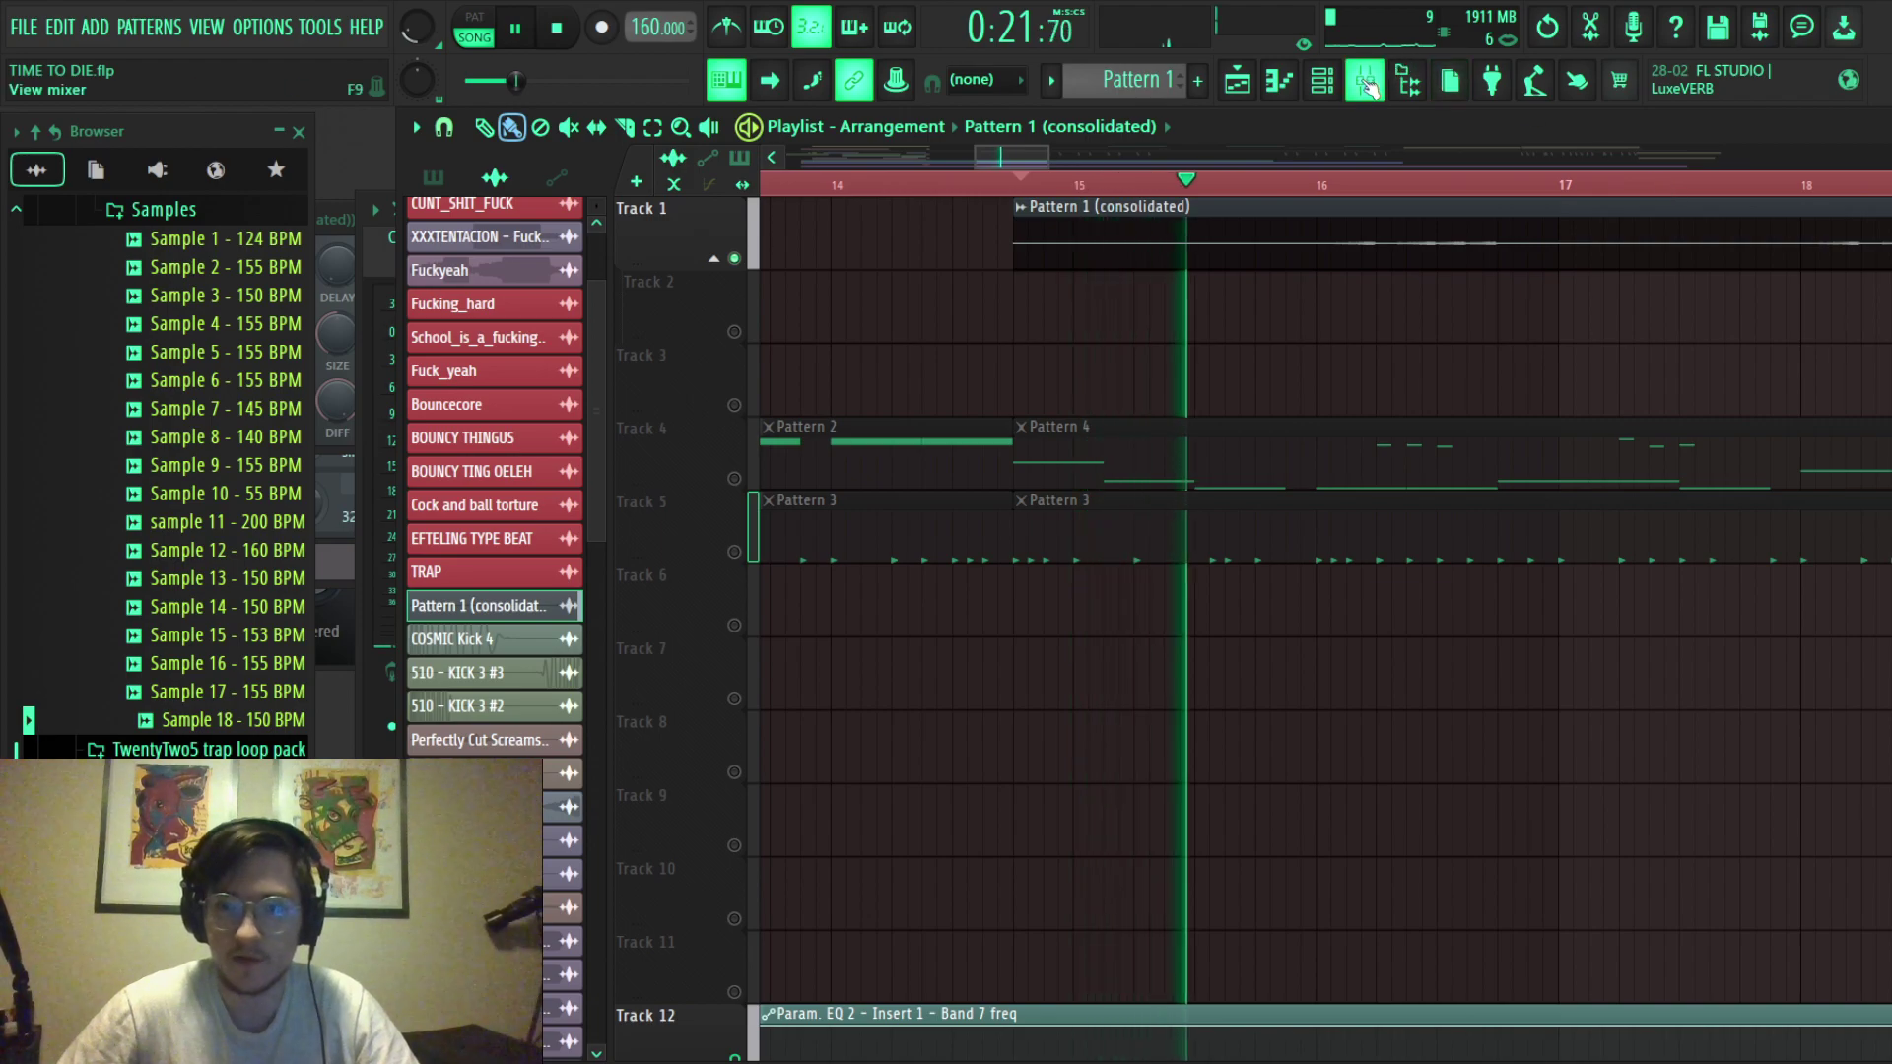
# Play the soloed Pattern 1 (consolidated) clip with its mixer insert and effects chain shown.
pyautogui.press('F9')
pyautogui.press('space')
pyautogui.press('space')
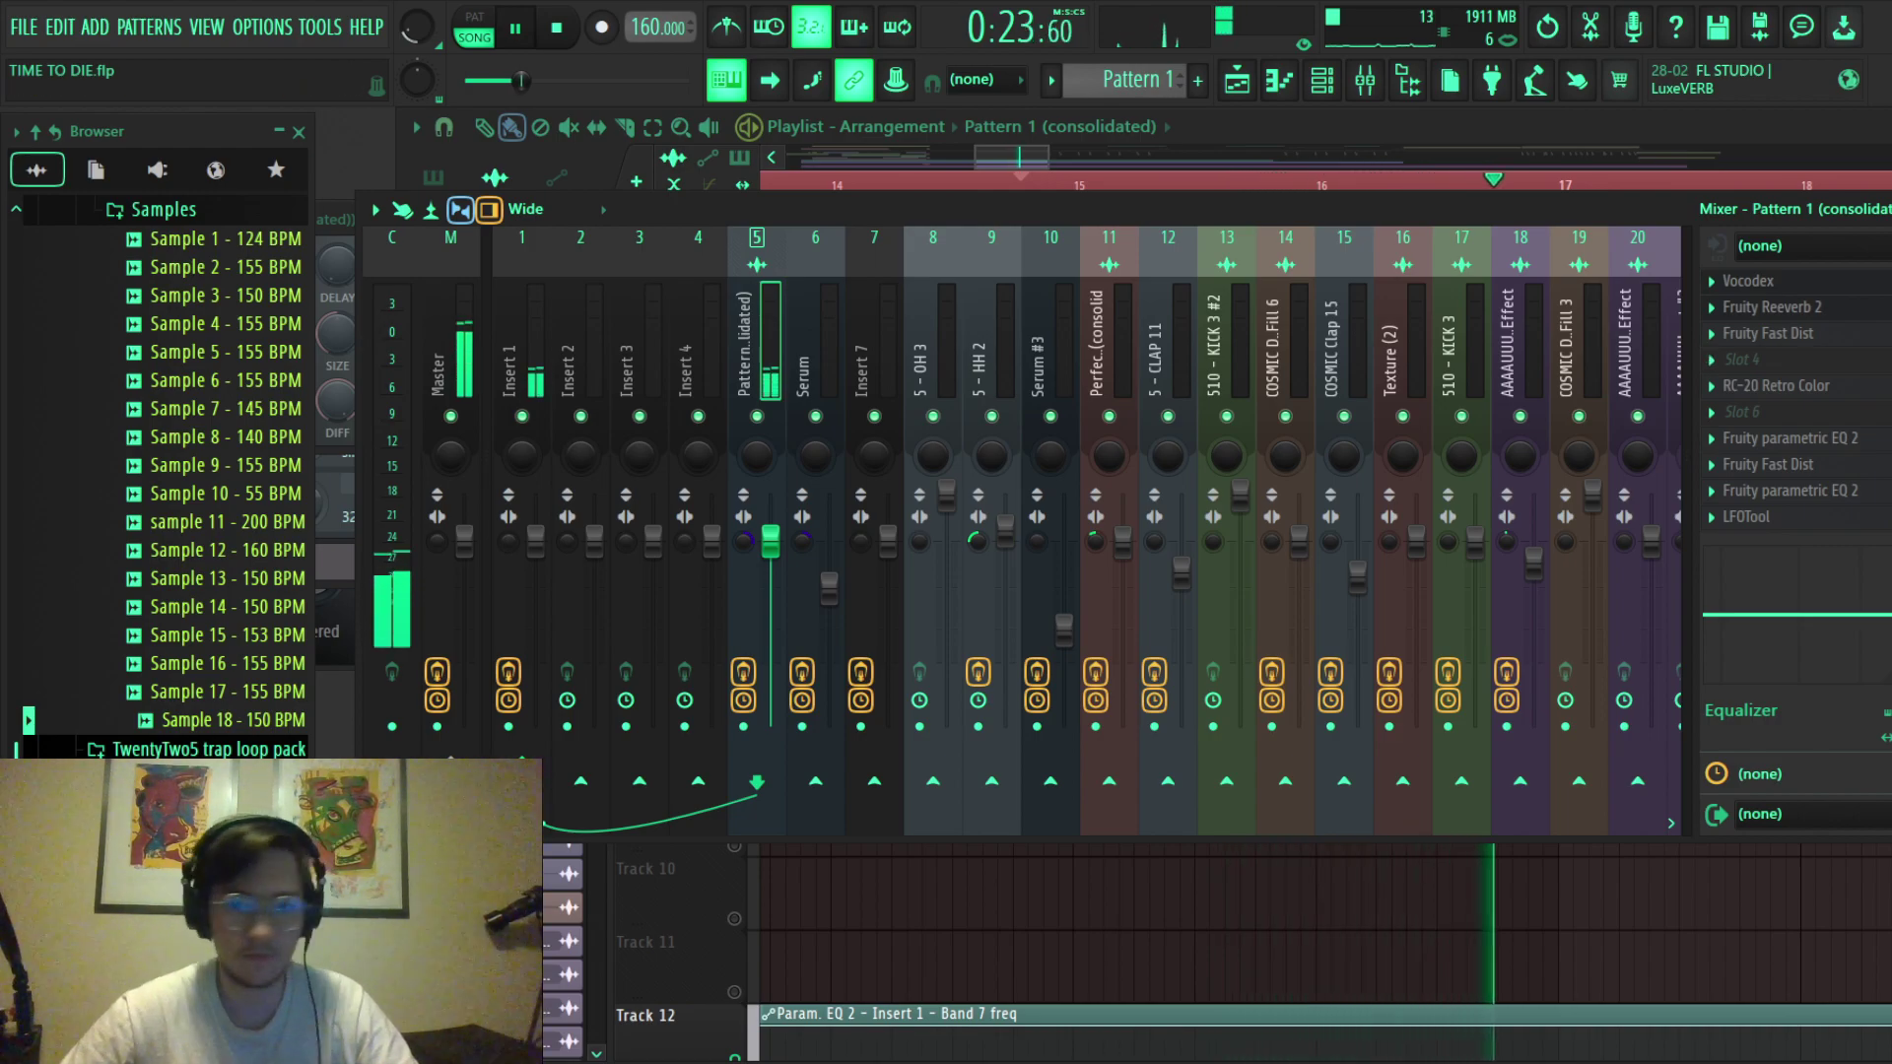
pyautogui.press('space')
# View the Fruity Reeverb 2 settings on the Pattern 1 (consolidated) insert and replay the soloed clip.
pyautogui.click(1771, 306)
pyautogui.press('space')
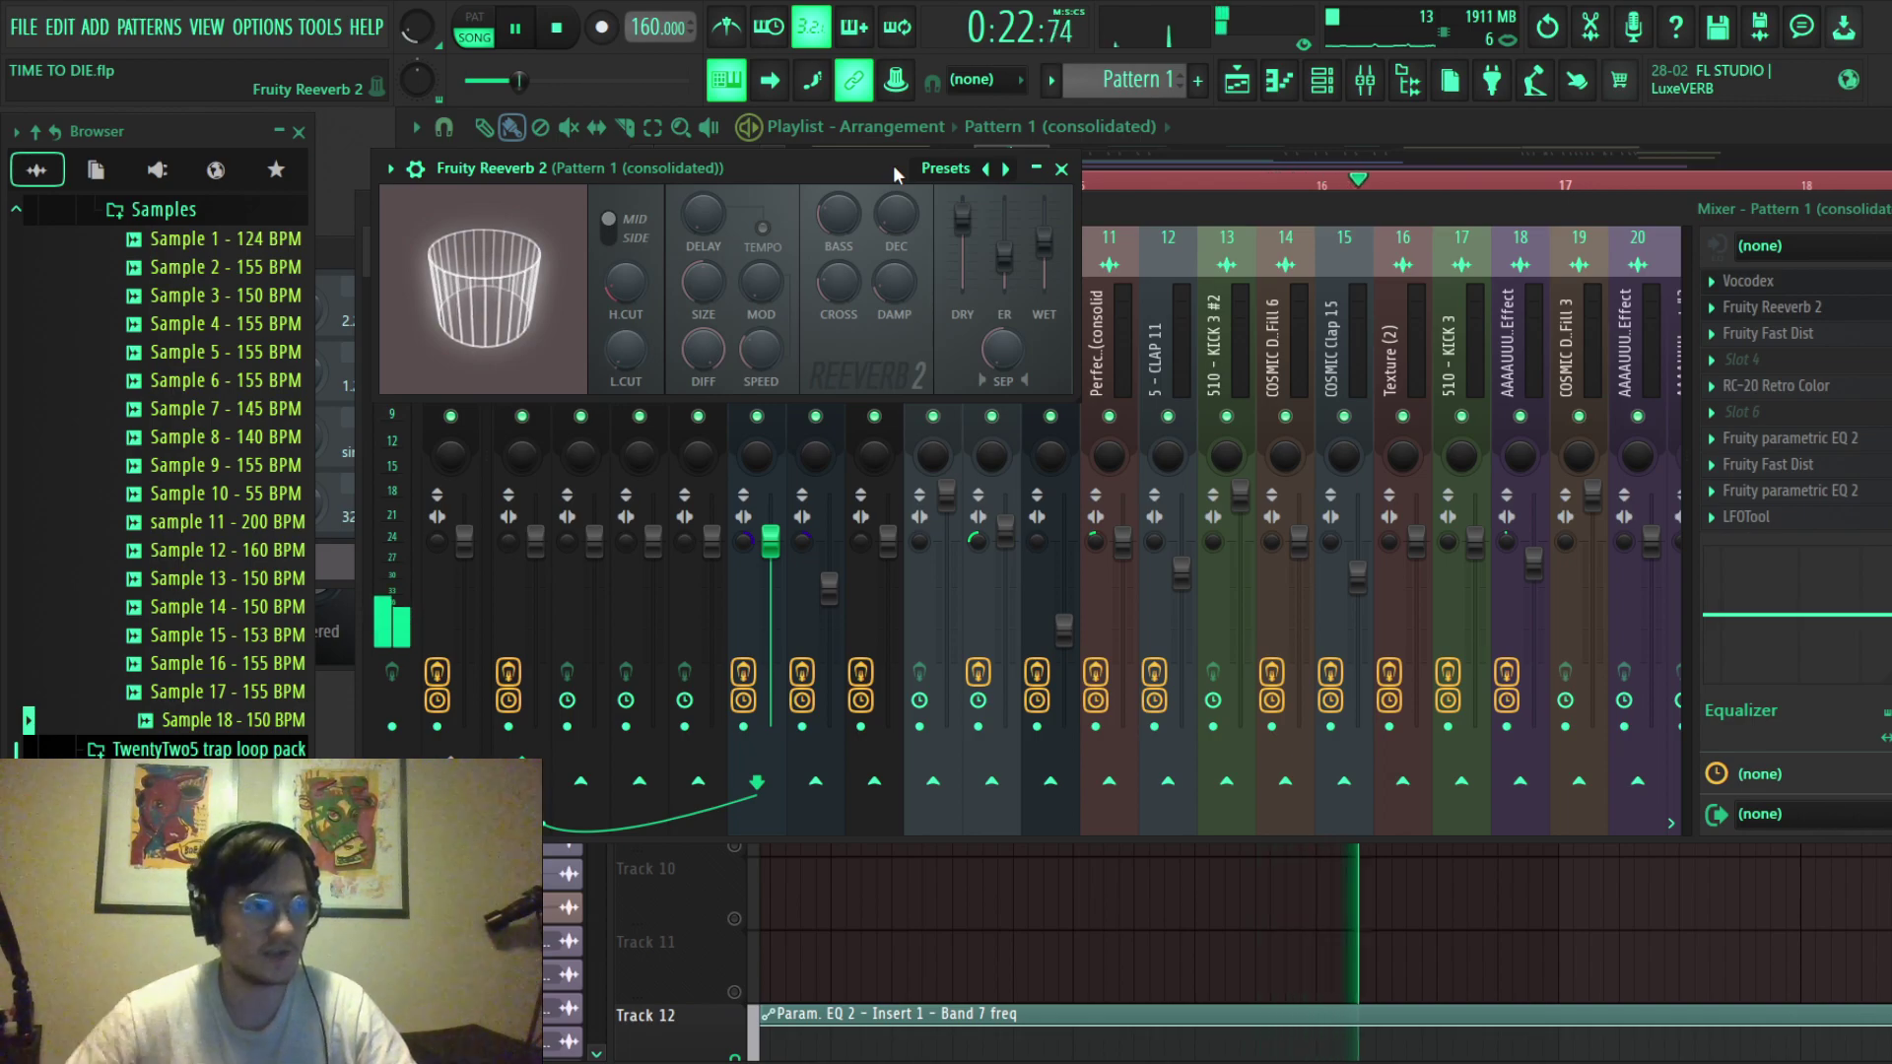
pyautogui.press('space')
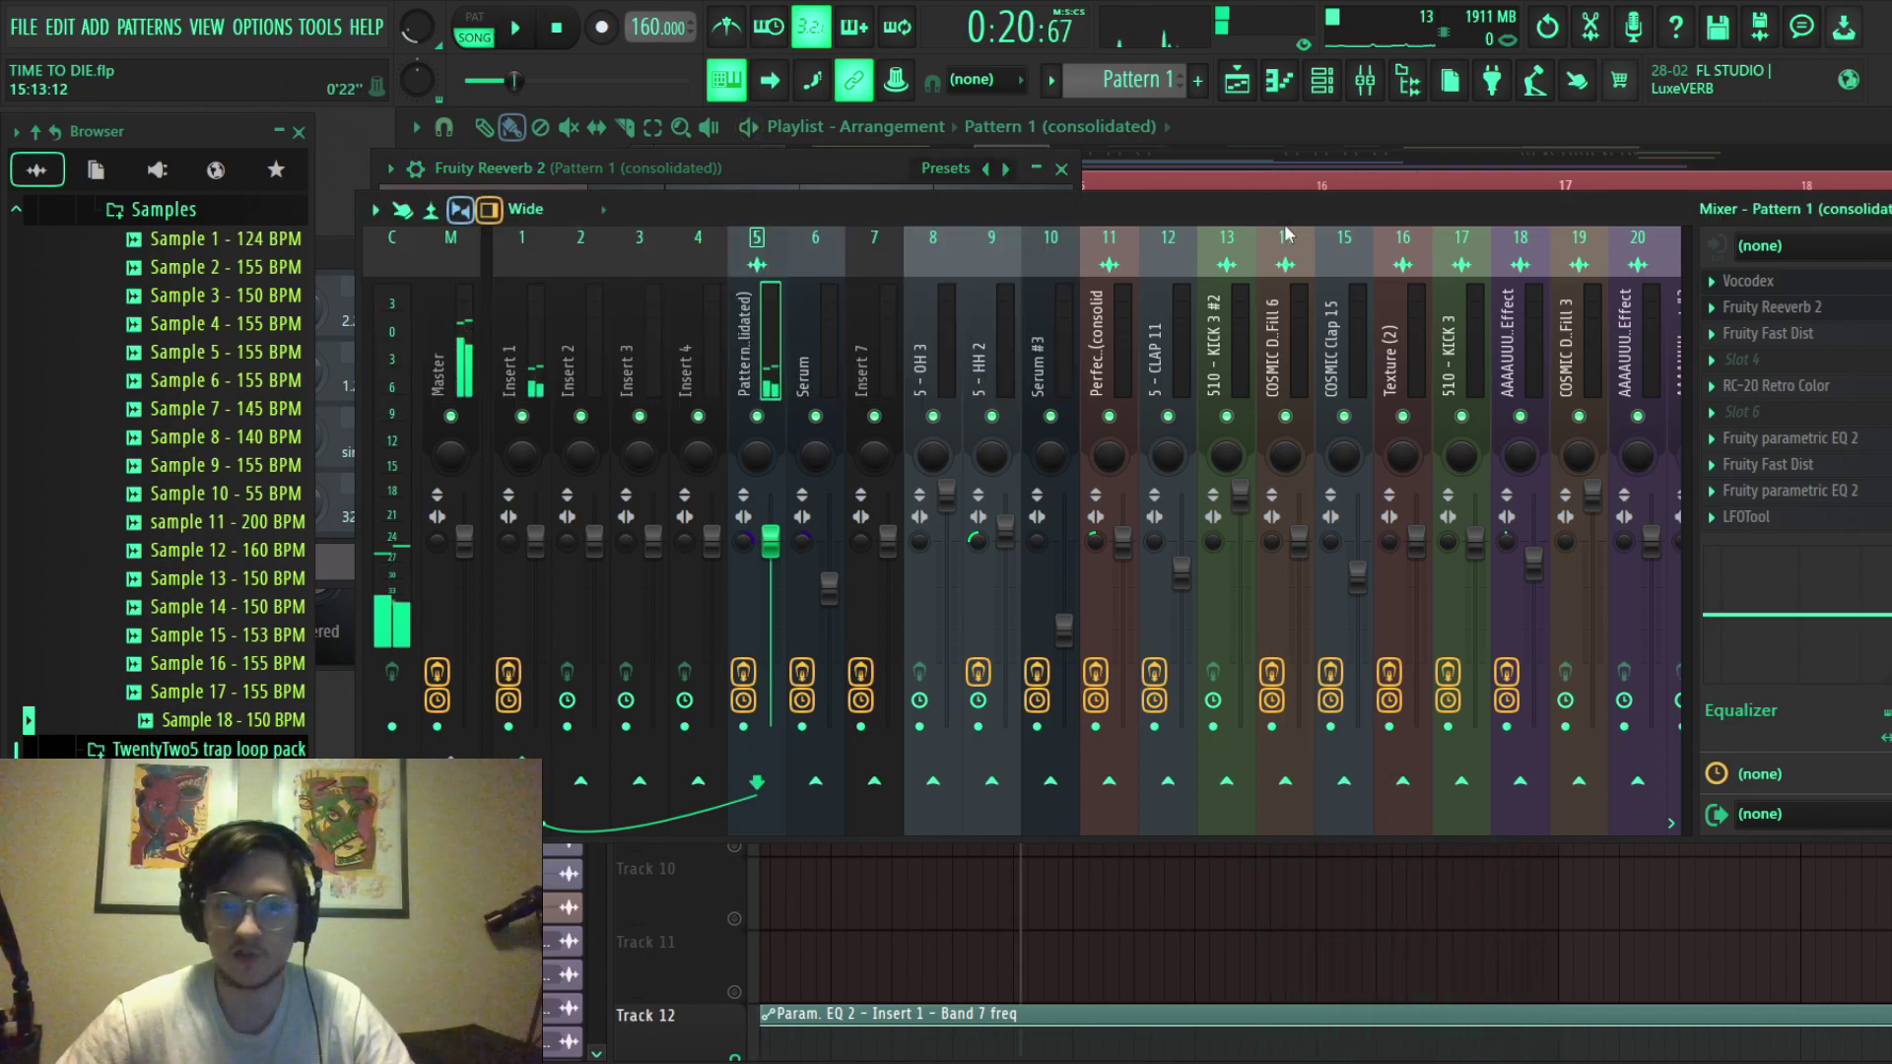
pyautogui.press('space')
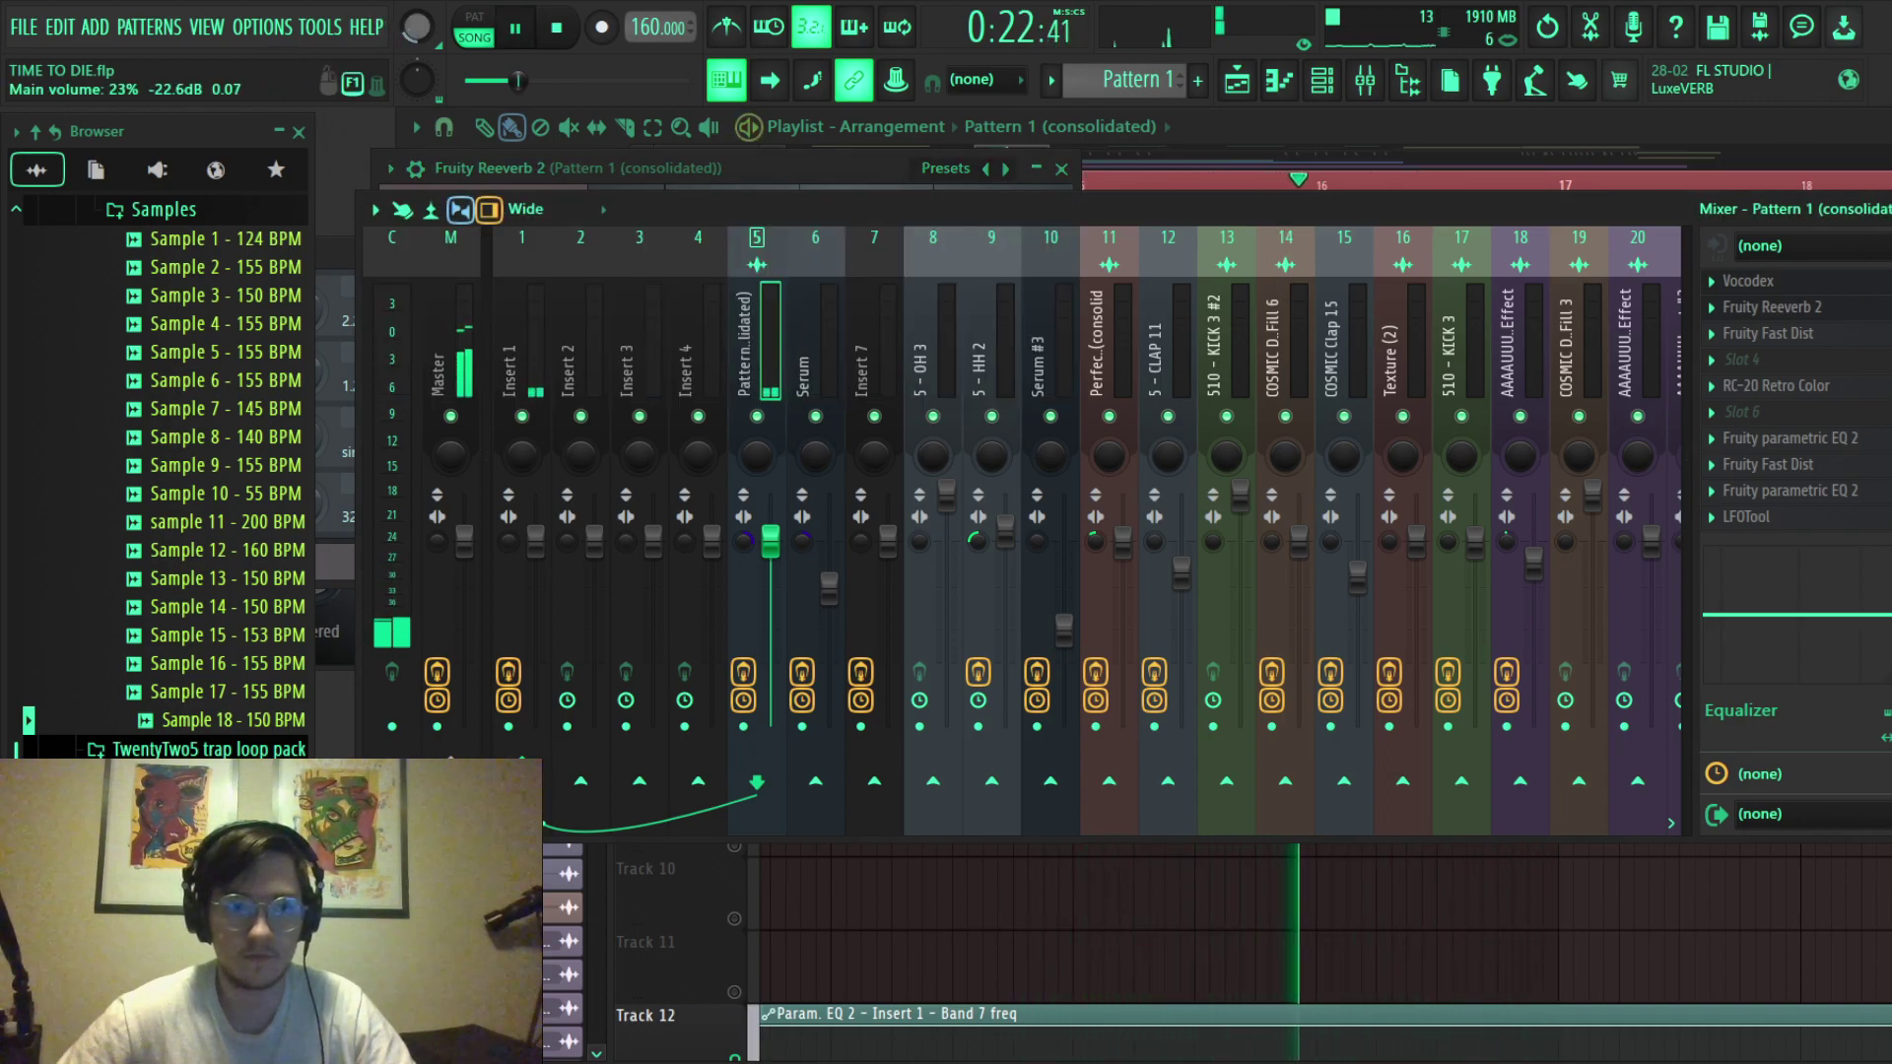
pyautogui.press('space')
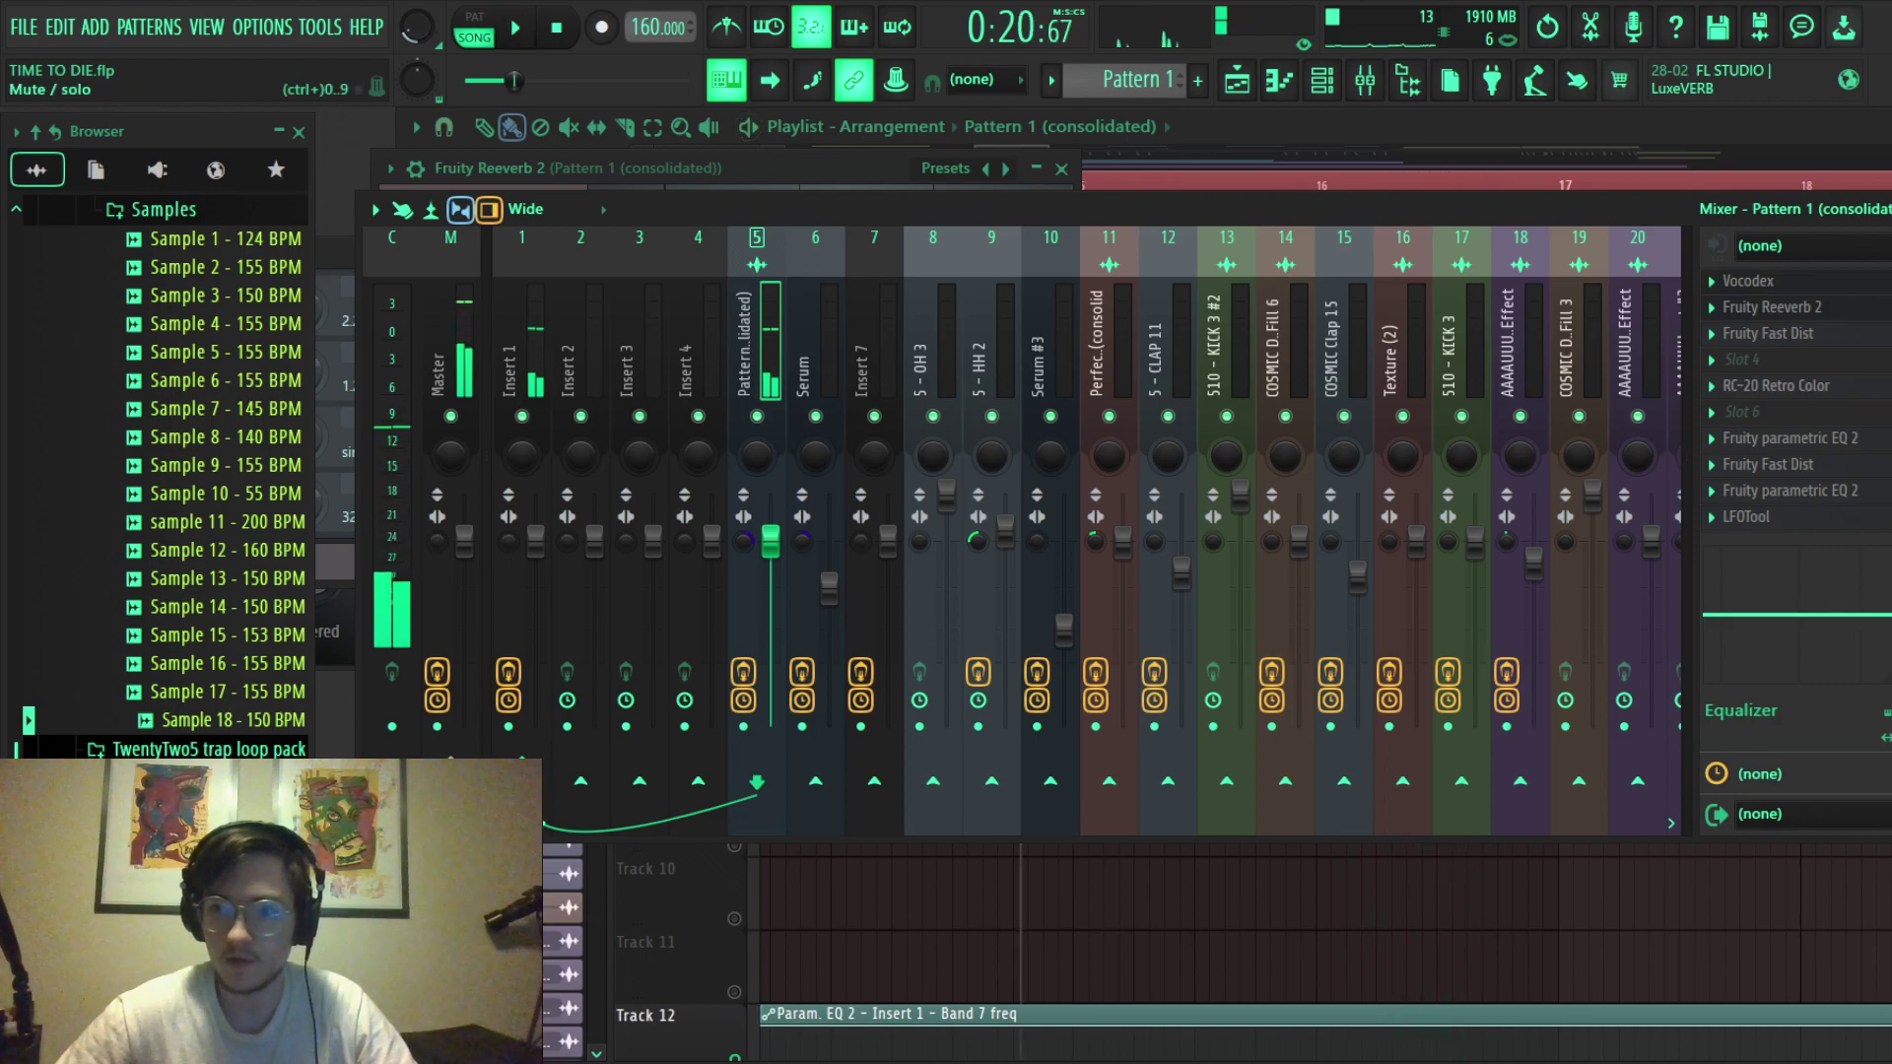
# View the RC-20 Retro Color settings on the Pattern 1 (consolidated) insert and play the soloed clip.
pyautogui.click(1784, 410)
pyautogui.click(1786, 406)
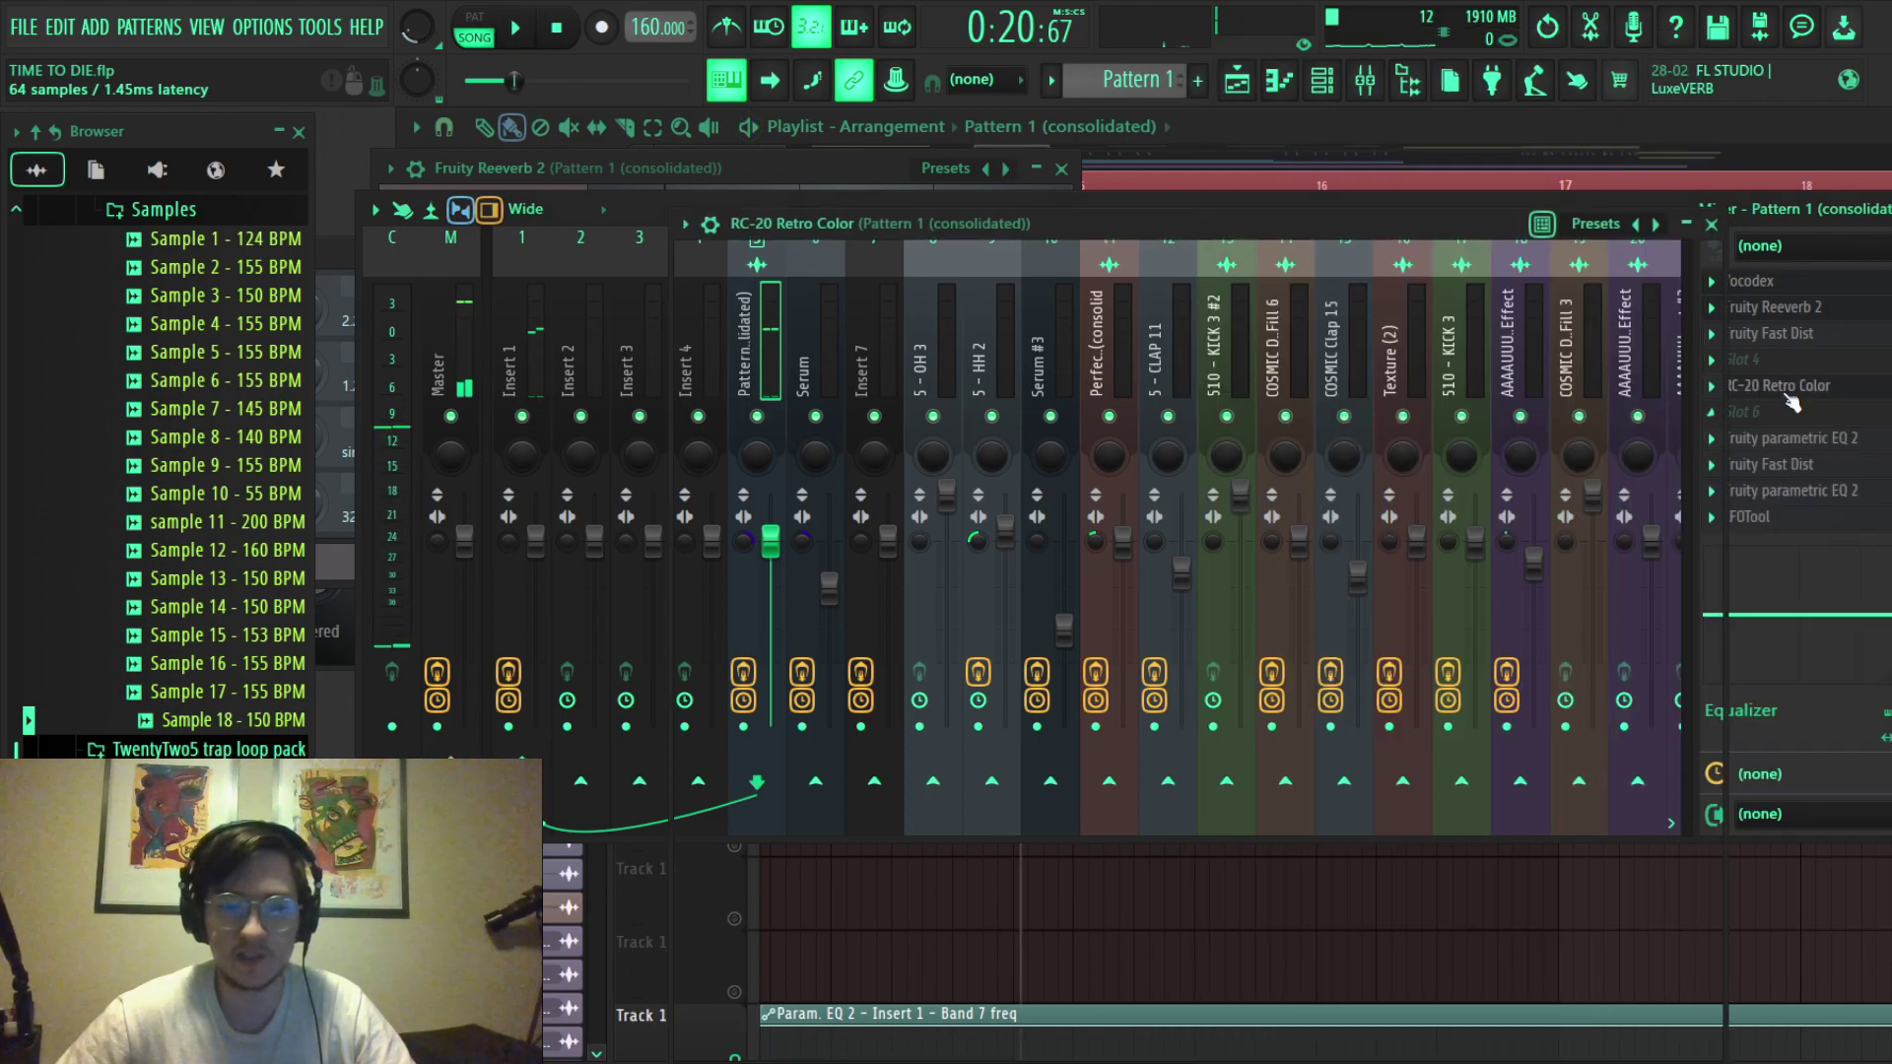
pyautogui.click(1787, 394)
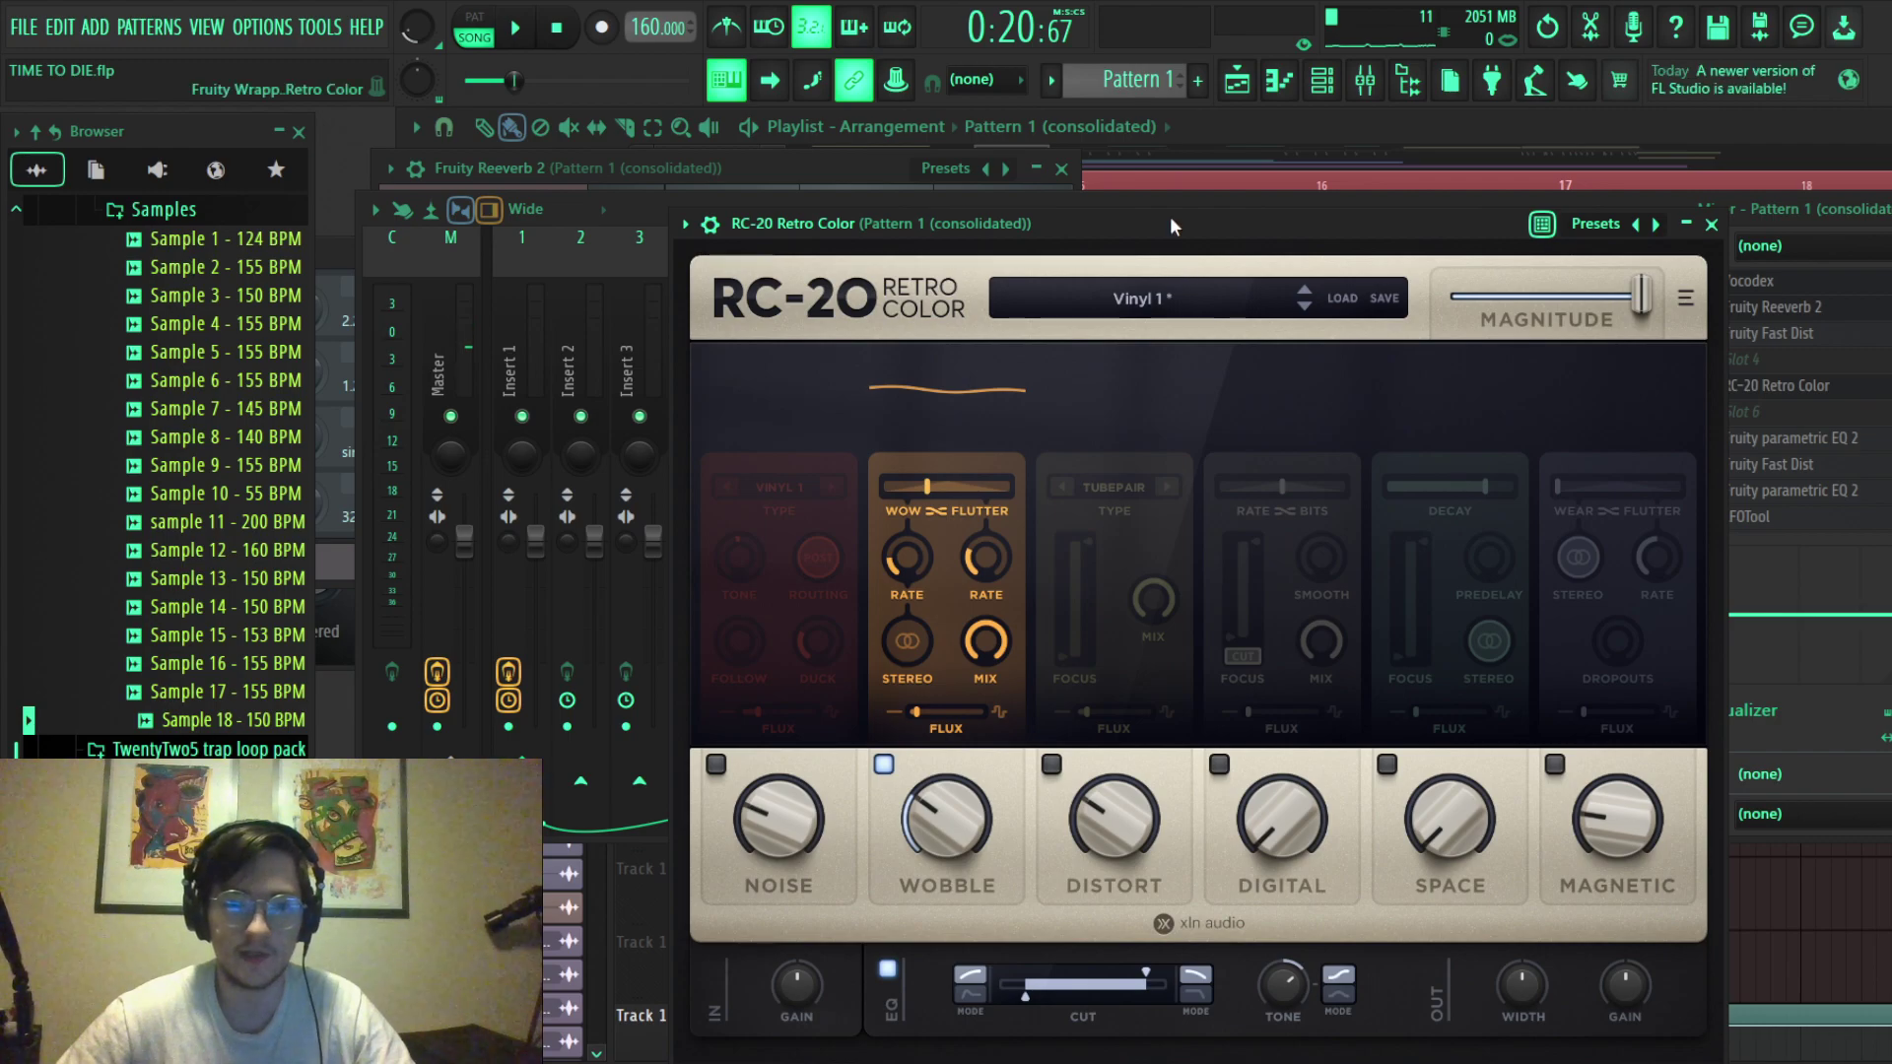
pyautogui.press('space')
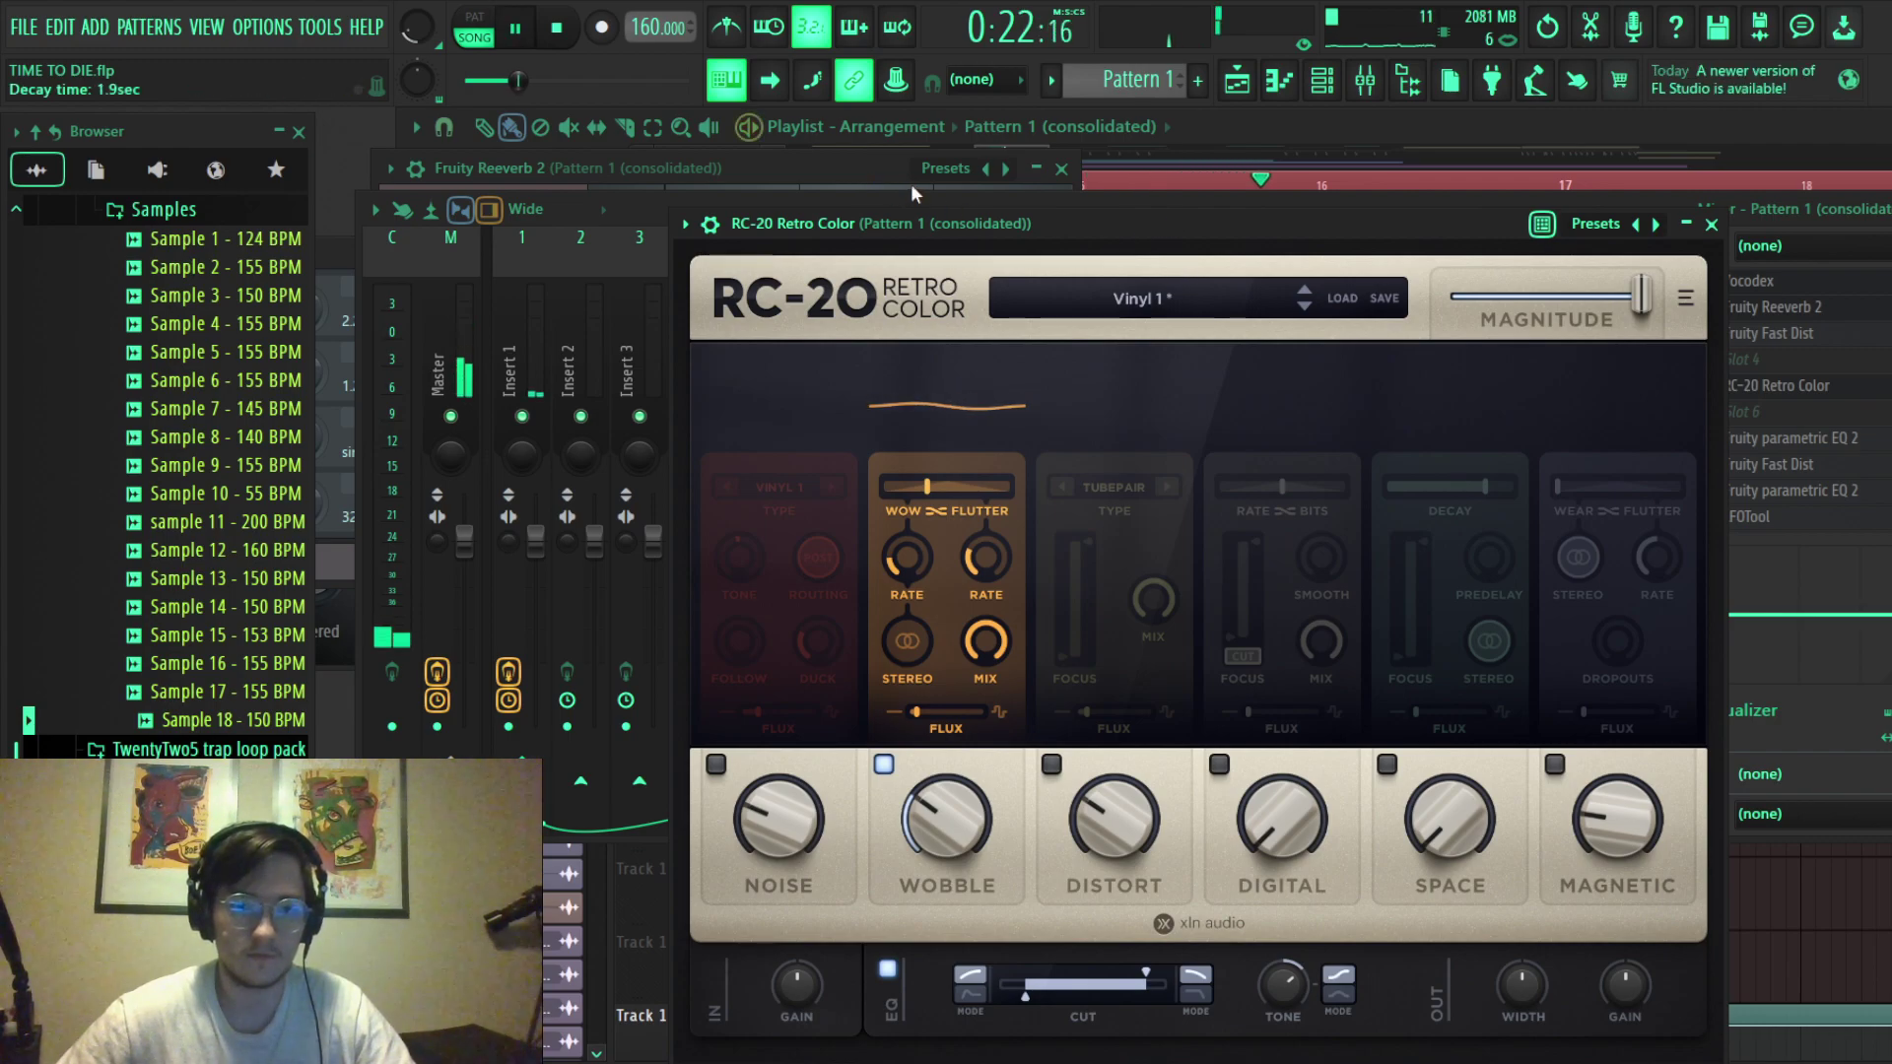
pyautogui.press('space')
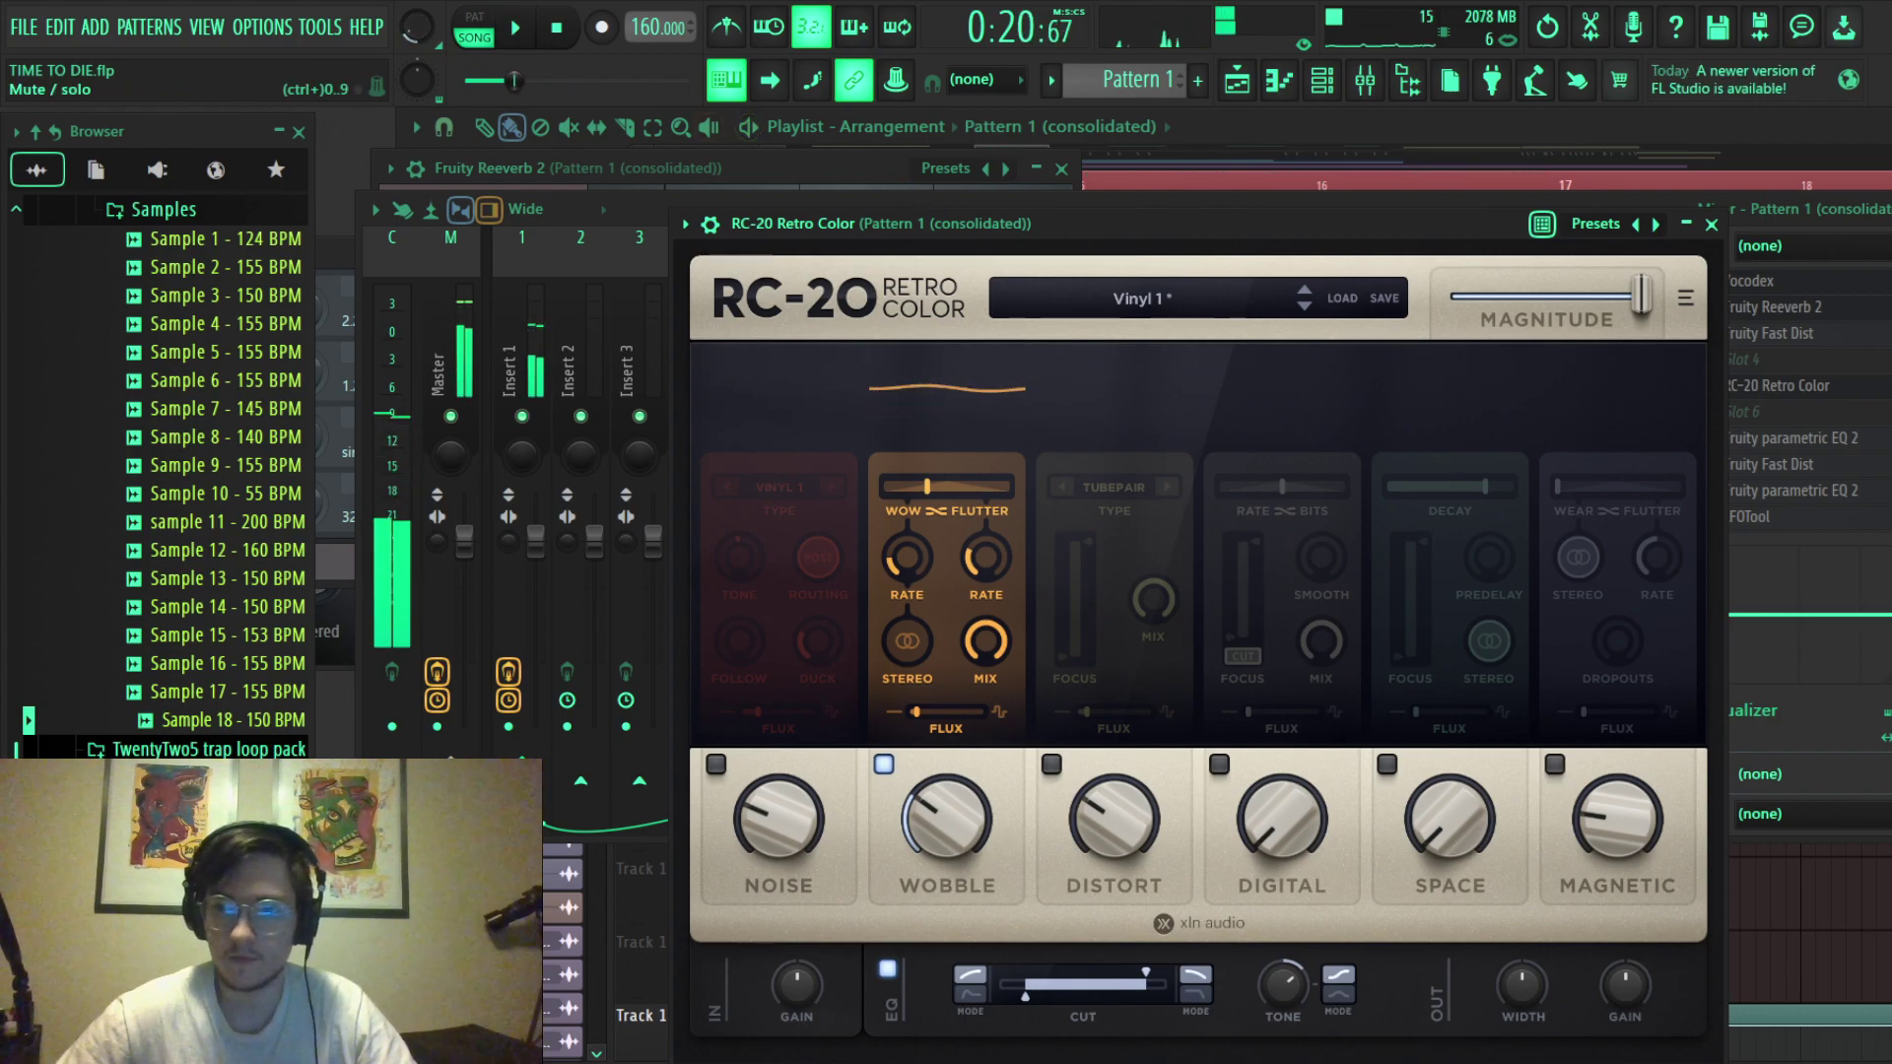
# Inspect the Fruity Fast Dist and both Fruity parametric EQ 2 curves on the Pattern 1 (consolidated) insert.
pyautogui.press('F9')
pyautogui.click(1790, 437)
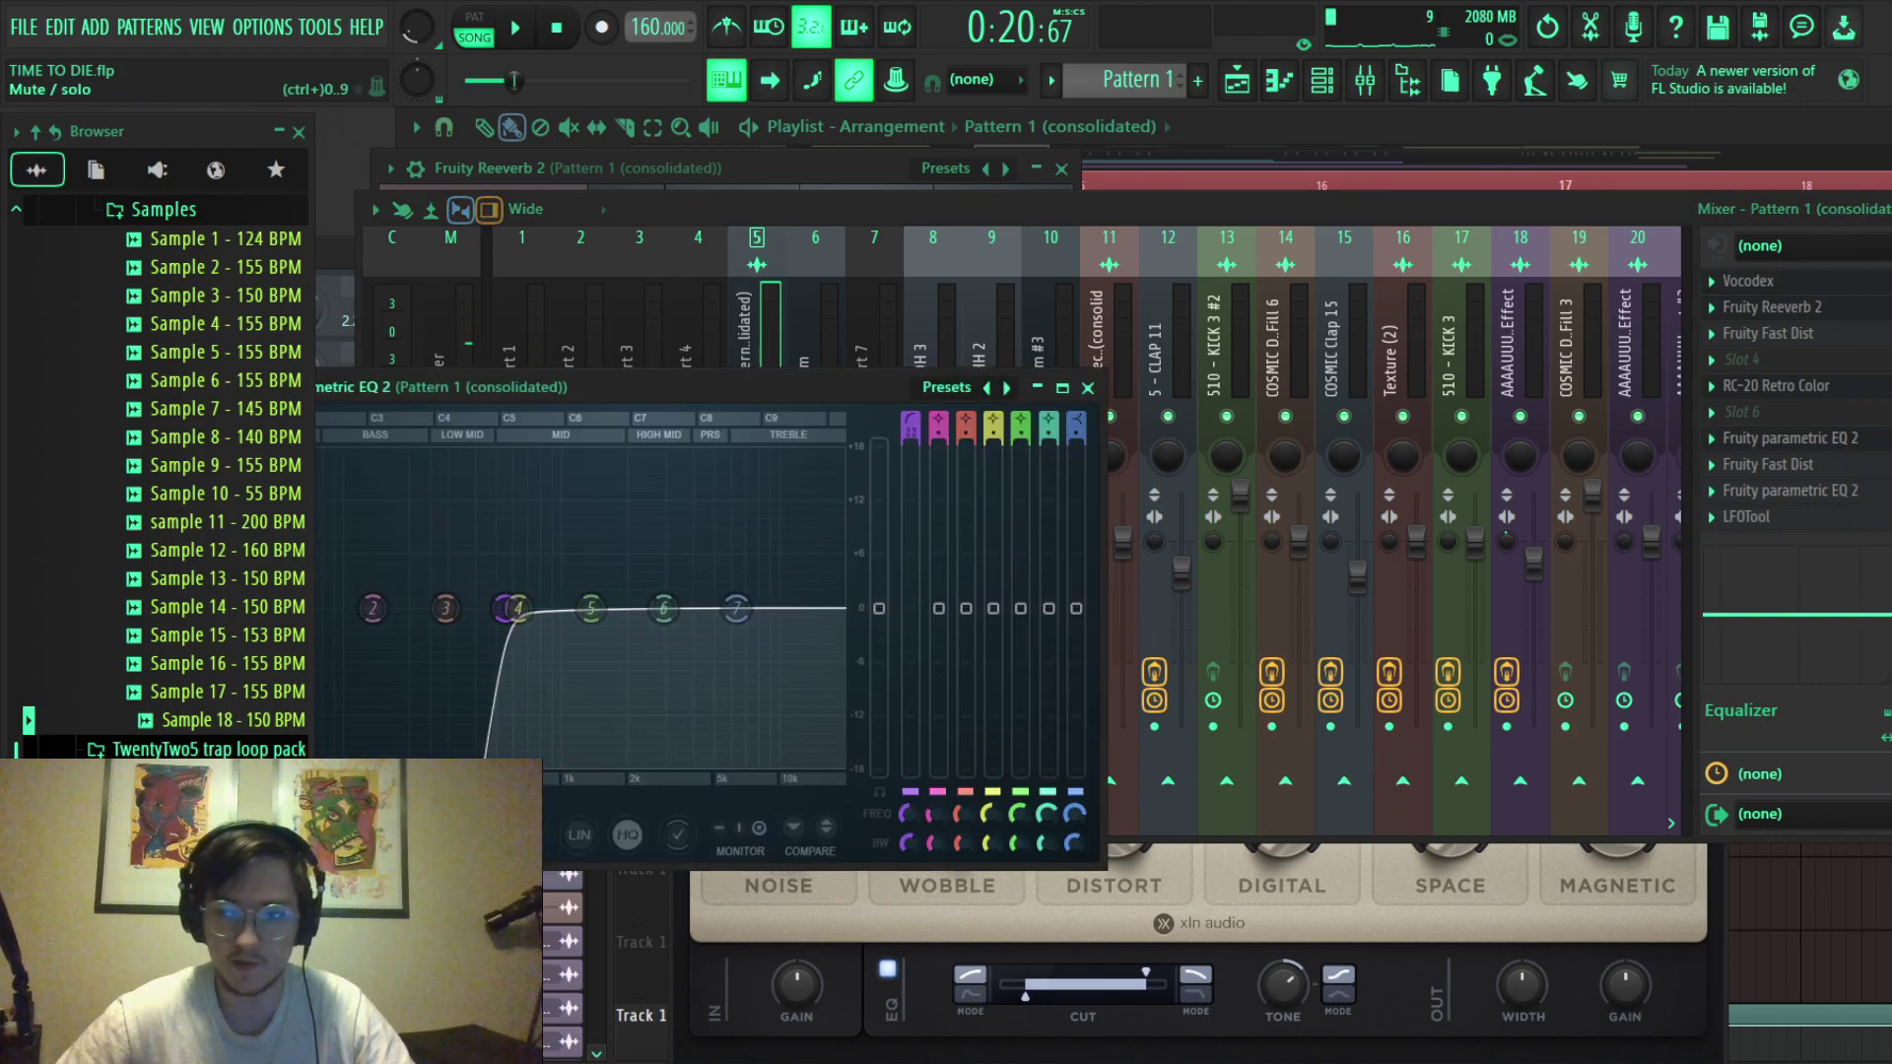
pyautogui.click(1768, 464)
pyautogui.click(1234, 388)
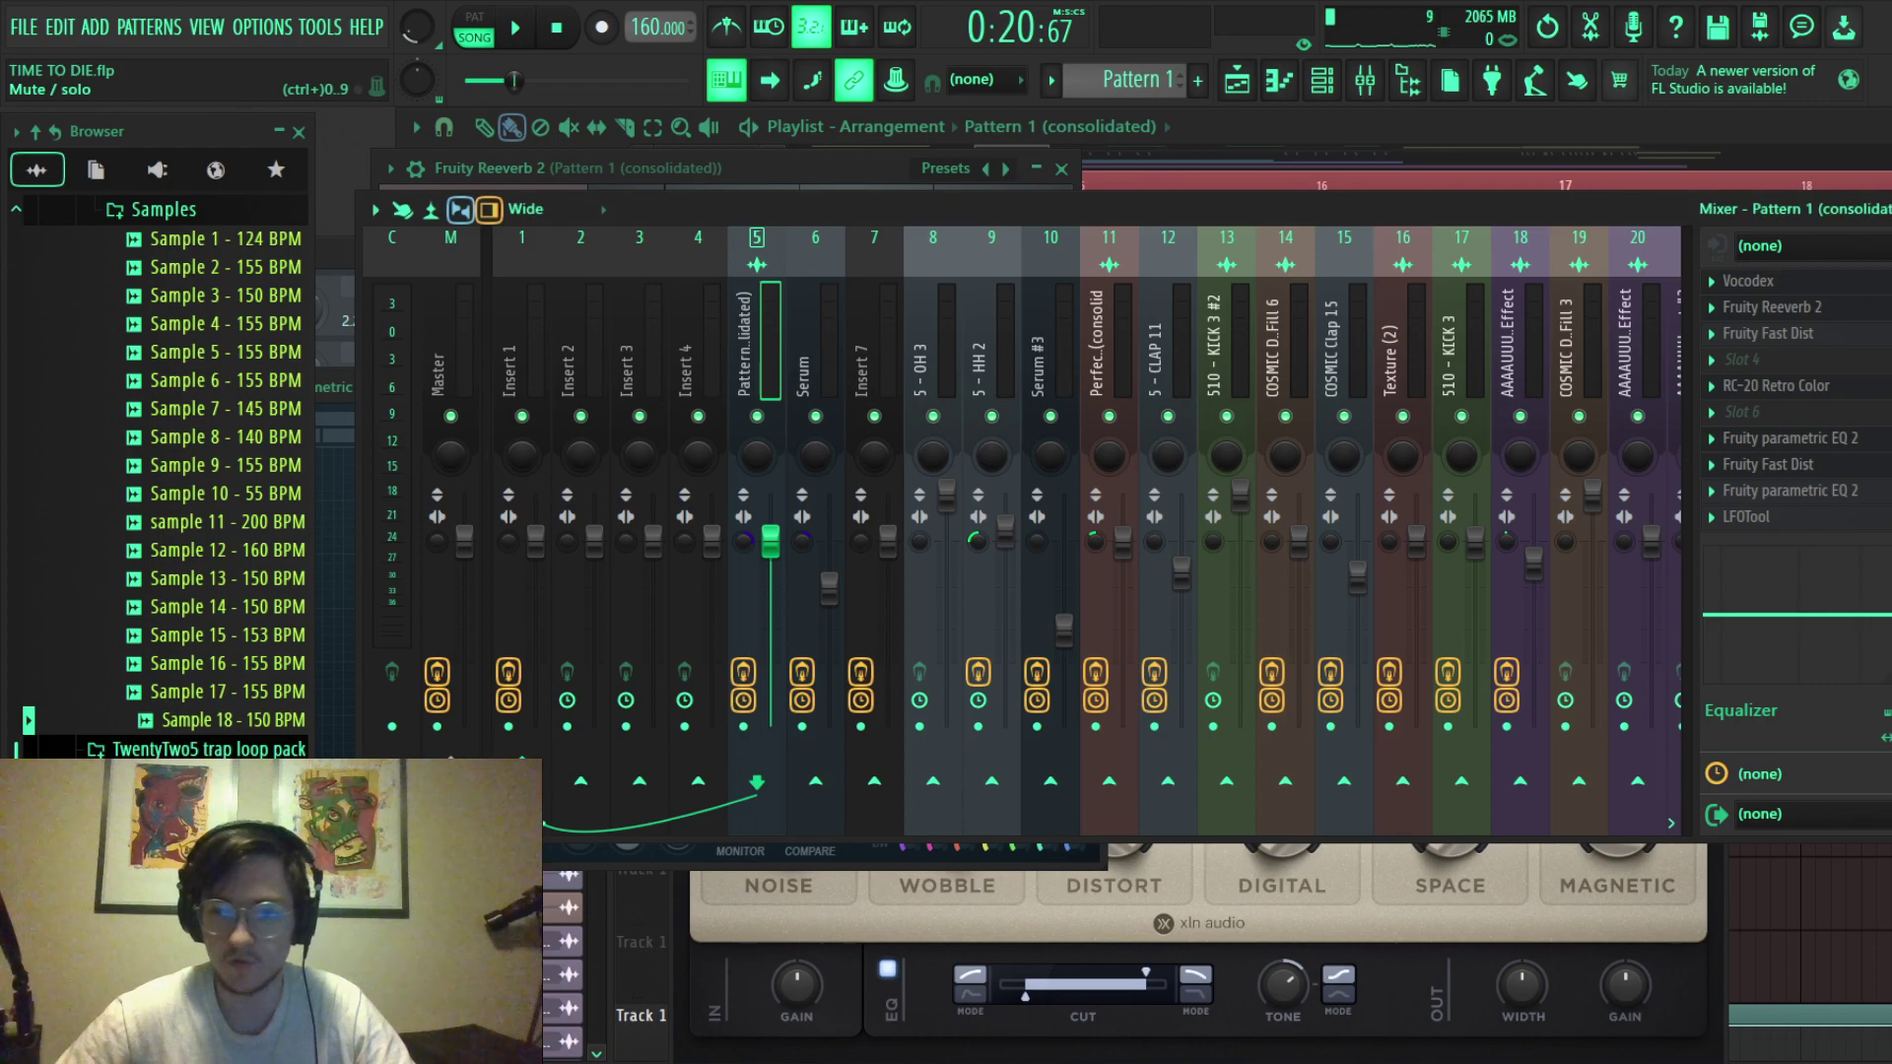
pyautogui.click(1790, 490)
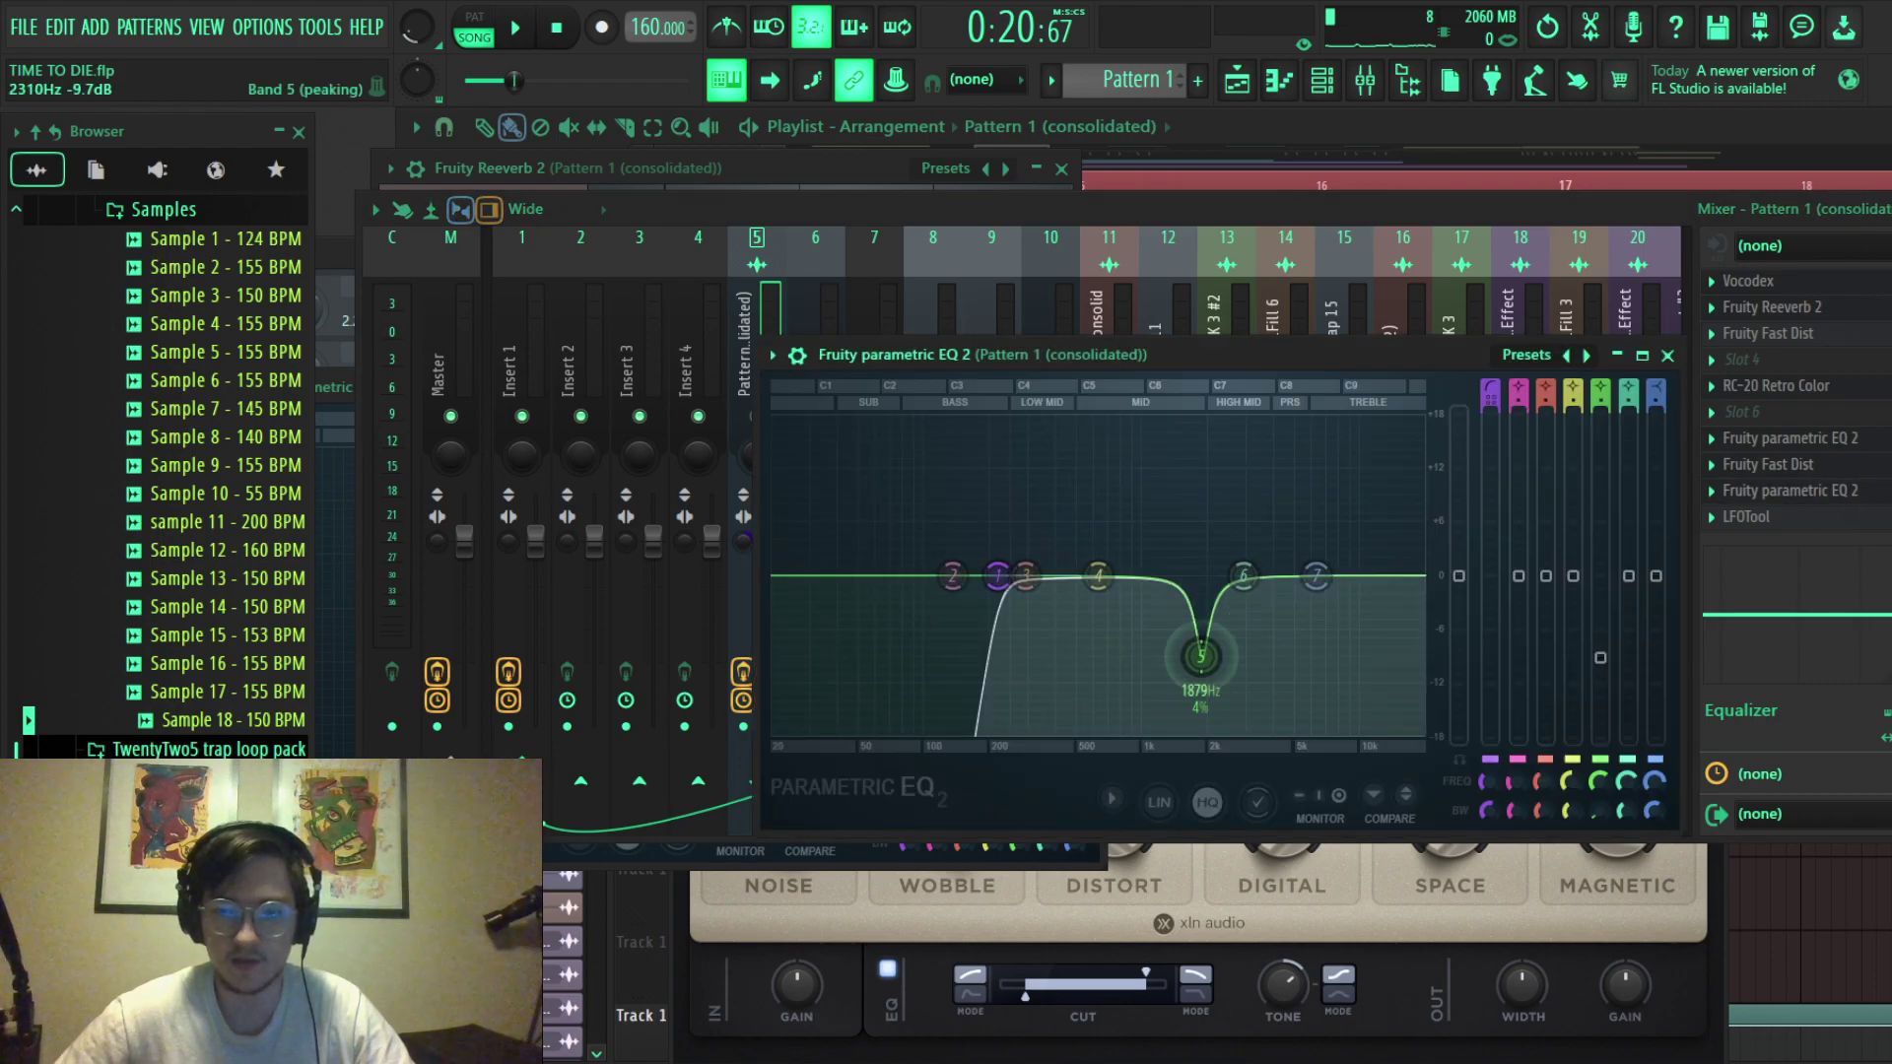
# View the LFOTool volume shape on the Pattern 1 (consolidated) insert and play the clip through it.
pyautogui.click(1746, 517)
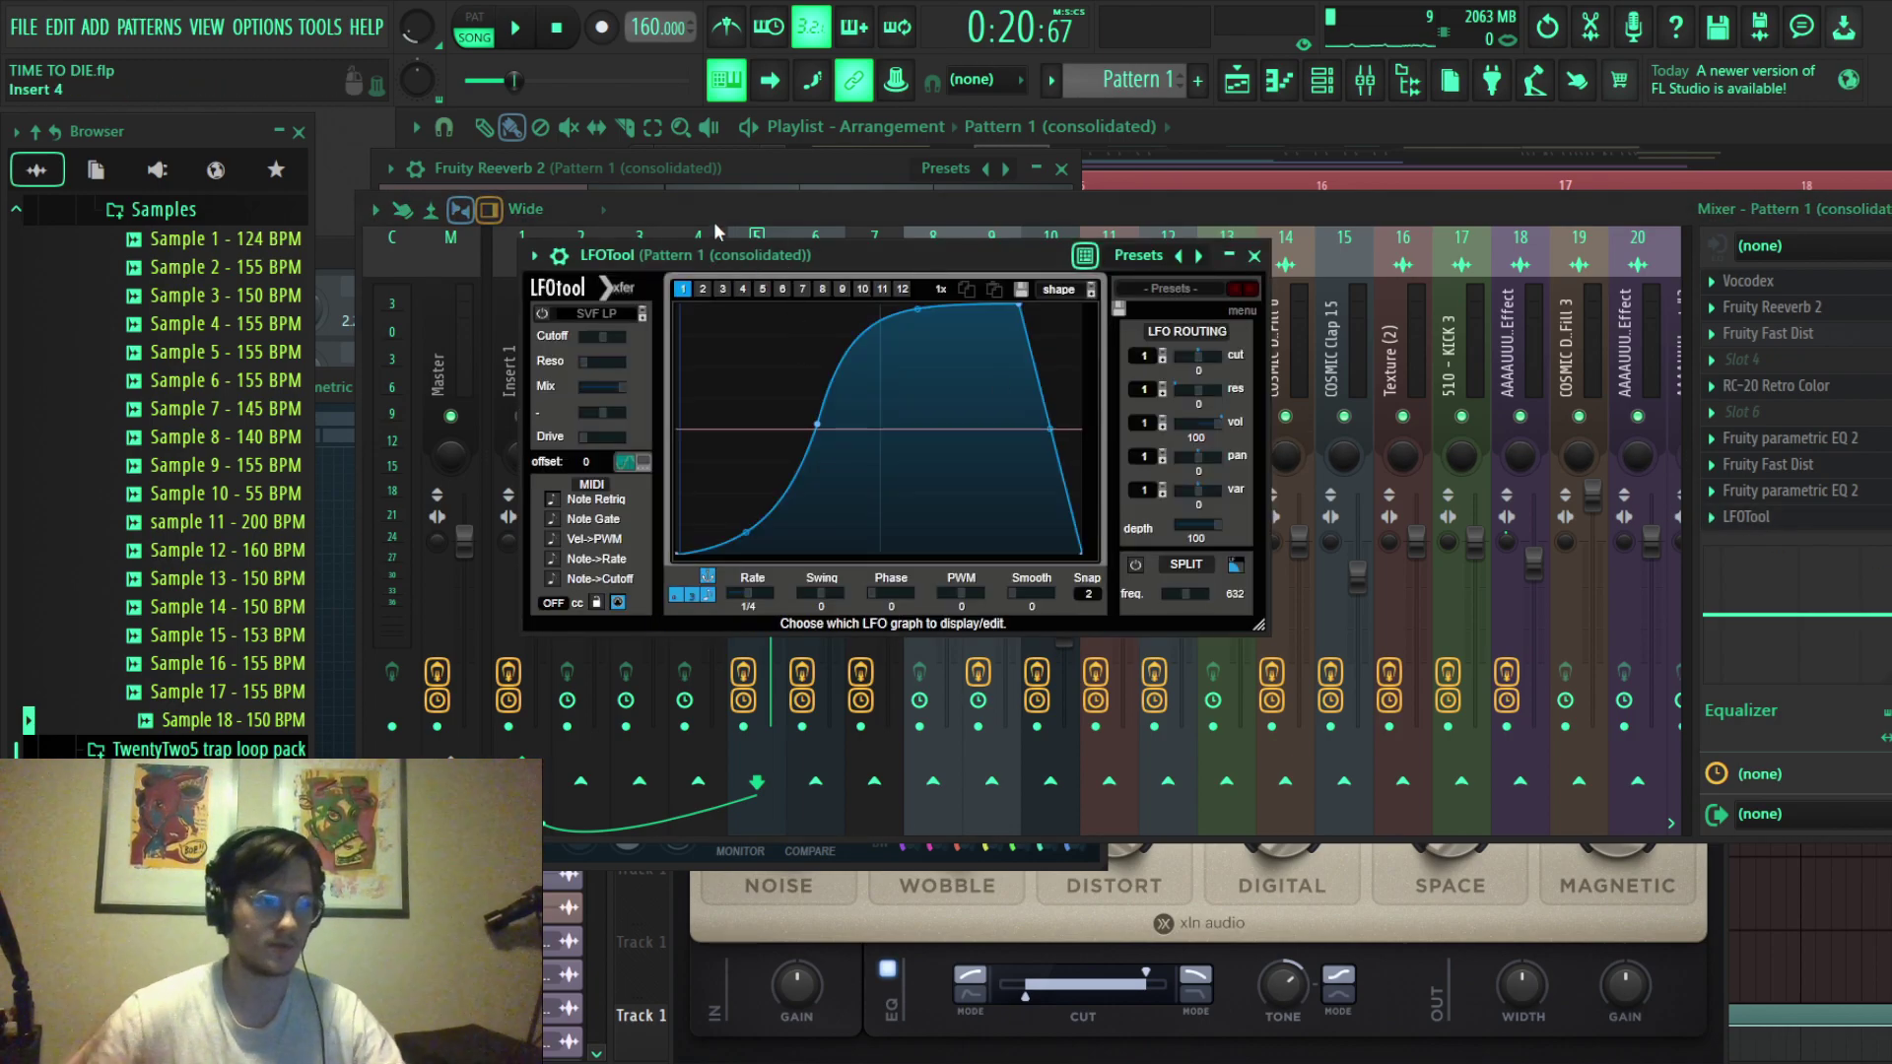
pyautogui.press('space')
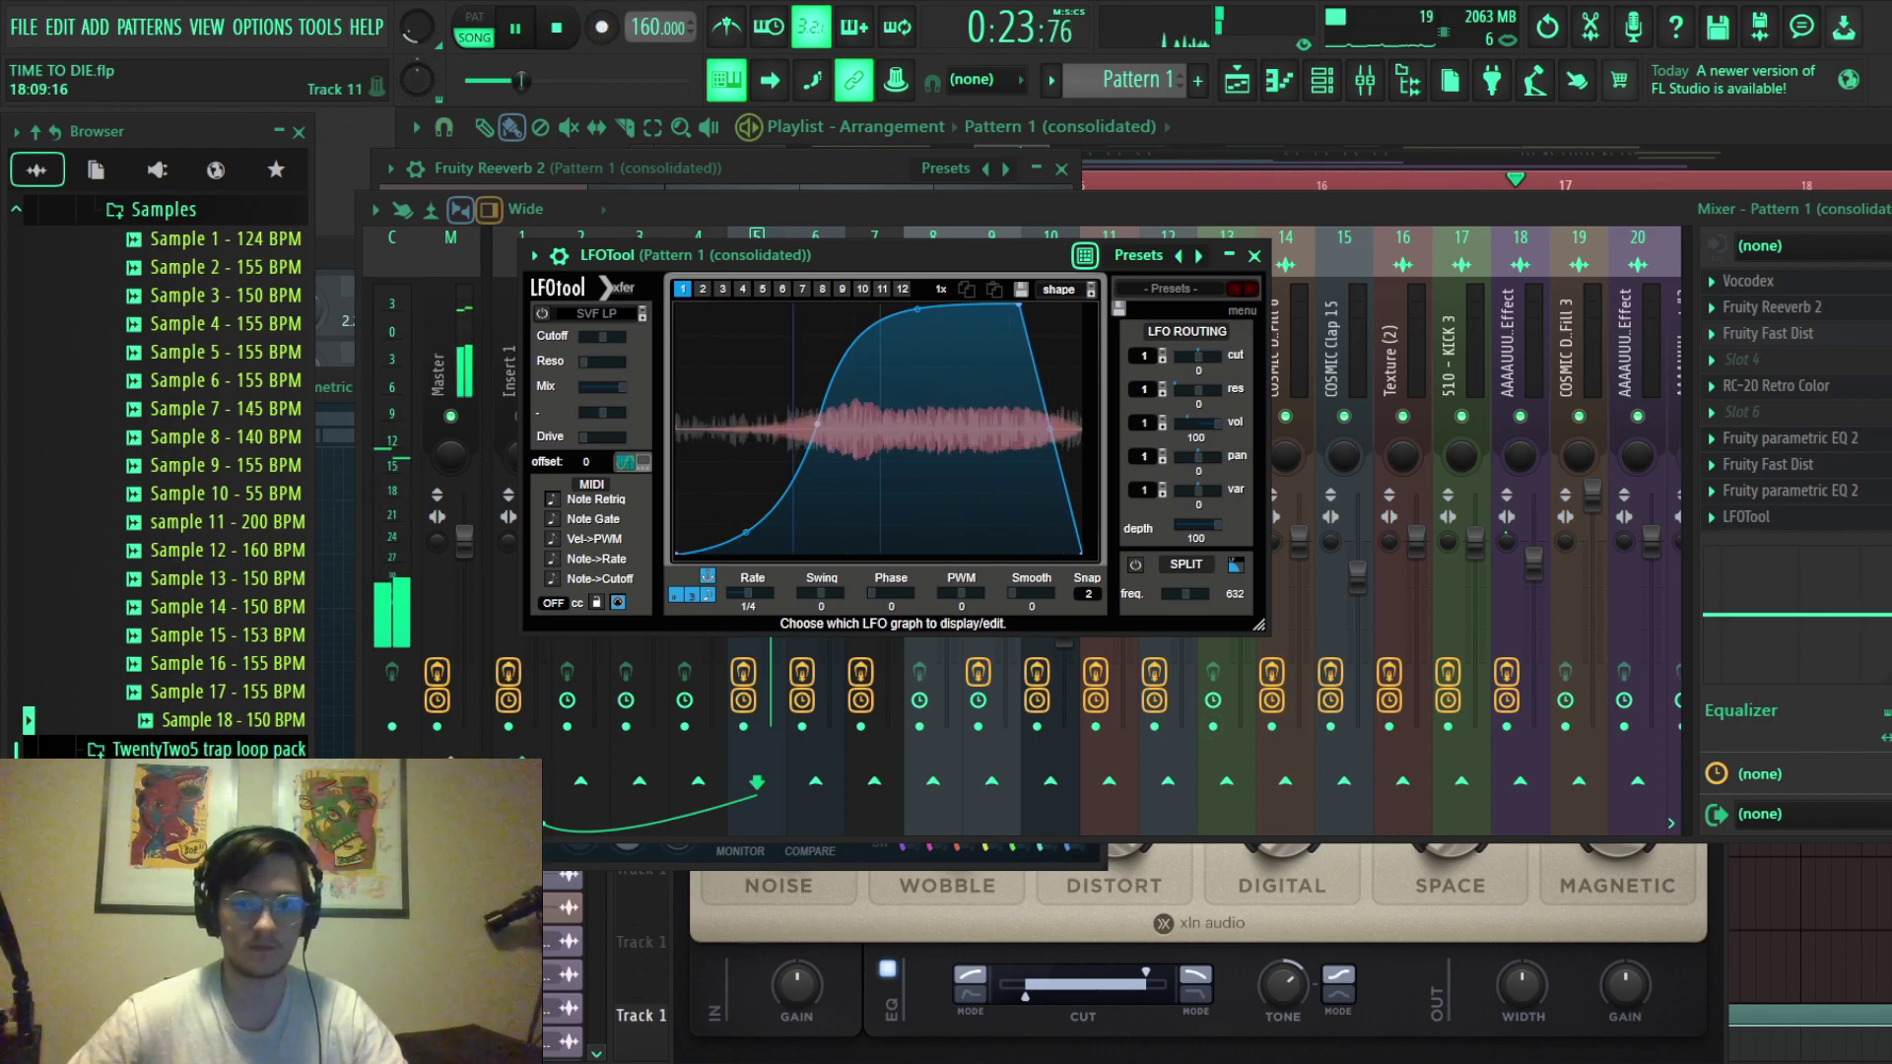
pyautogui.press('F5')
pyautogui.press('space')
# Solo Track 2 in the playlist and play the song from the start of the Pattern 5 clip near bar 19.
pyautogui.scroll(-5, 1283, 624)
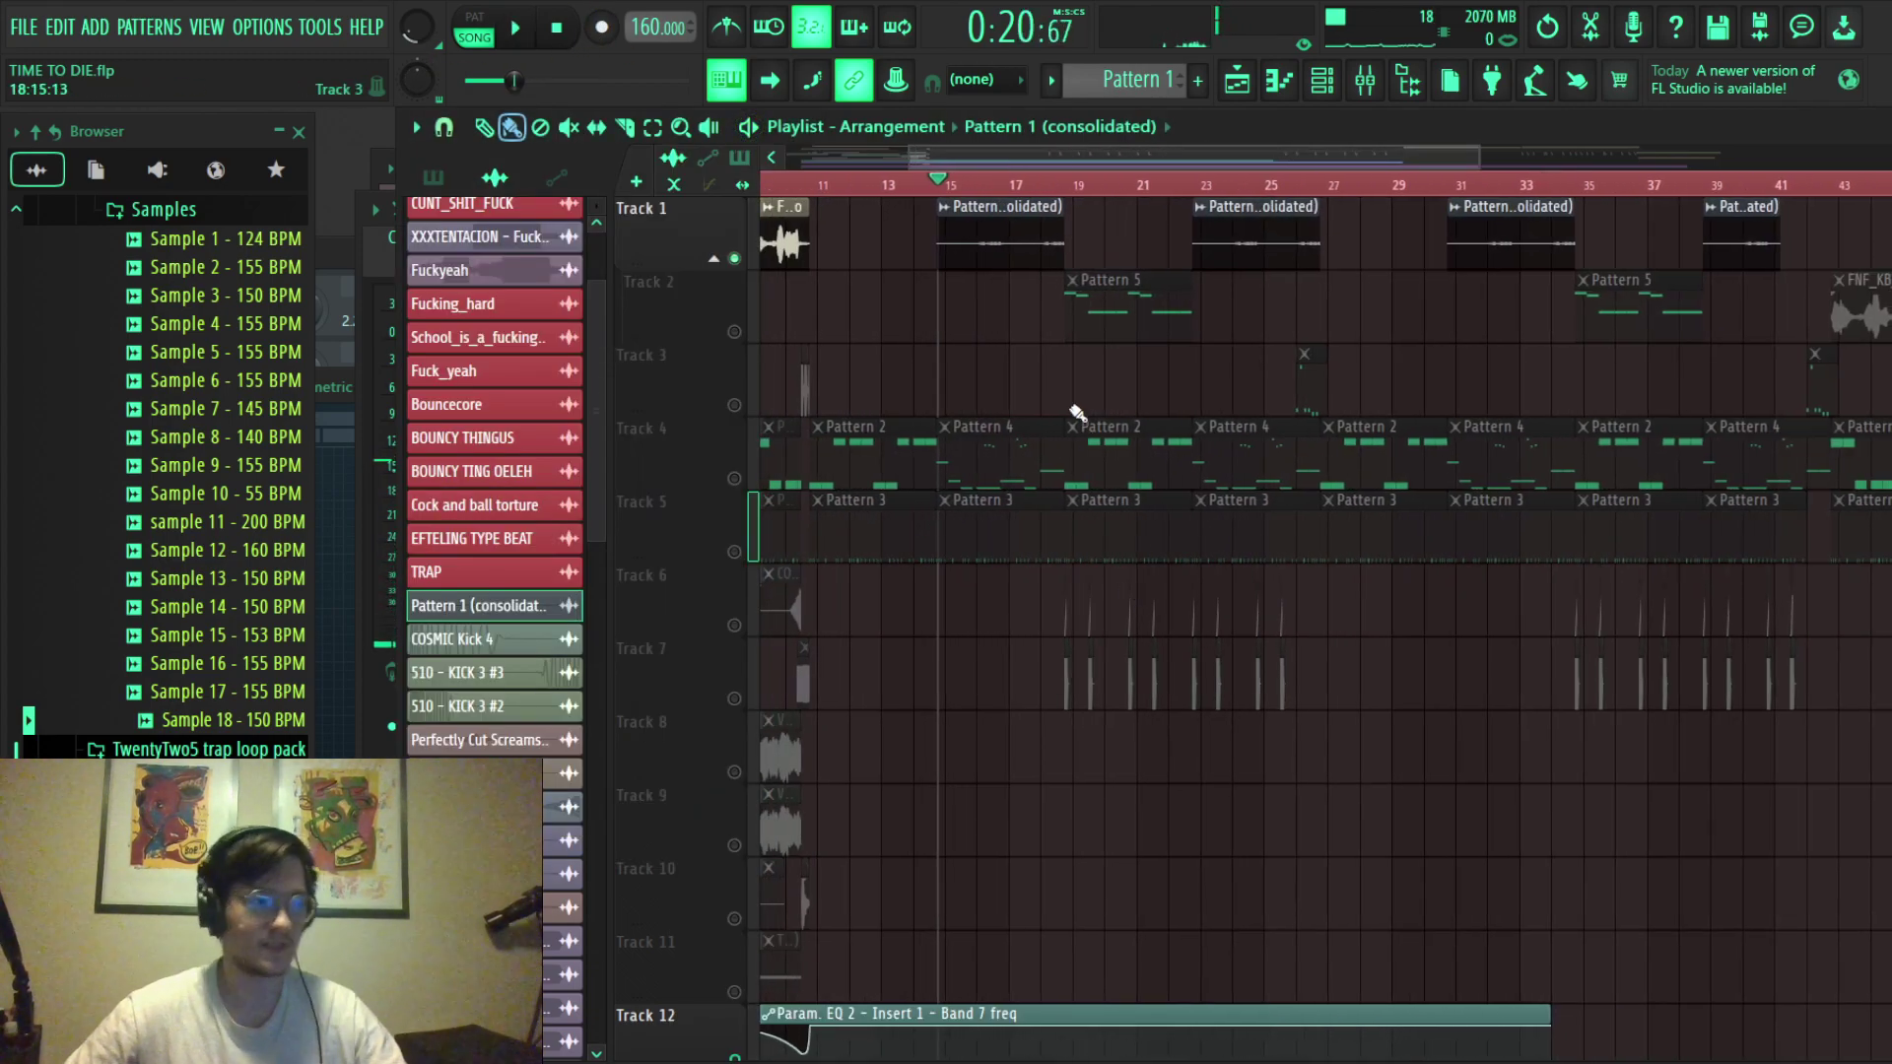
pyautogui.scroll(2, 1140, 423)
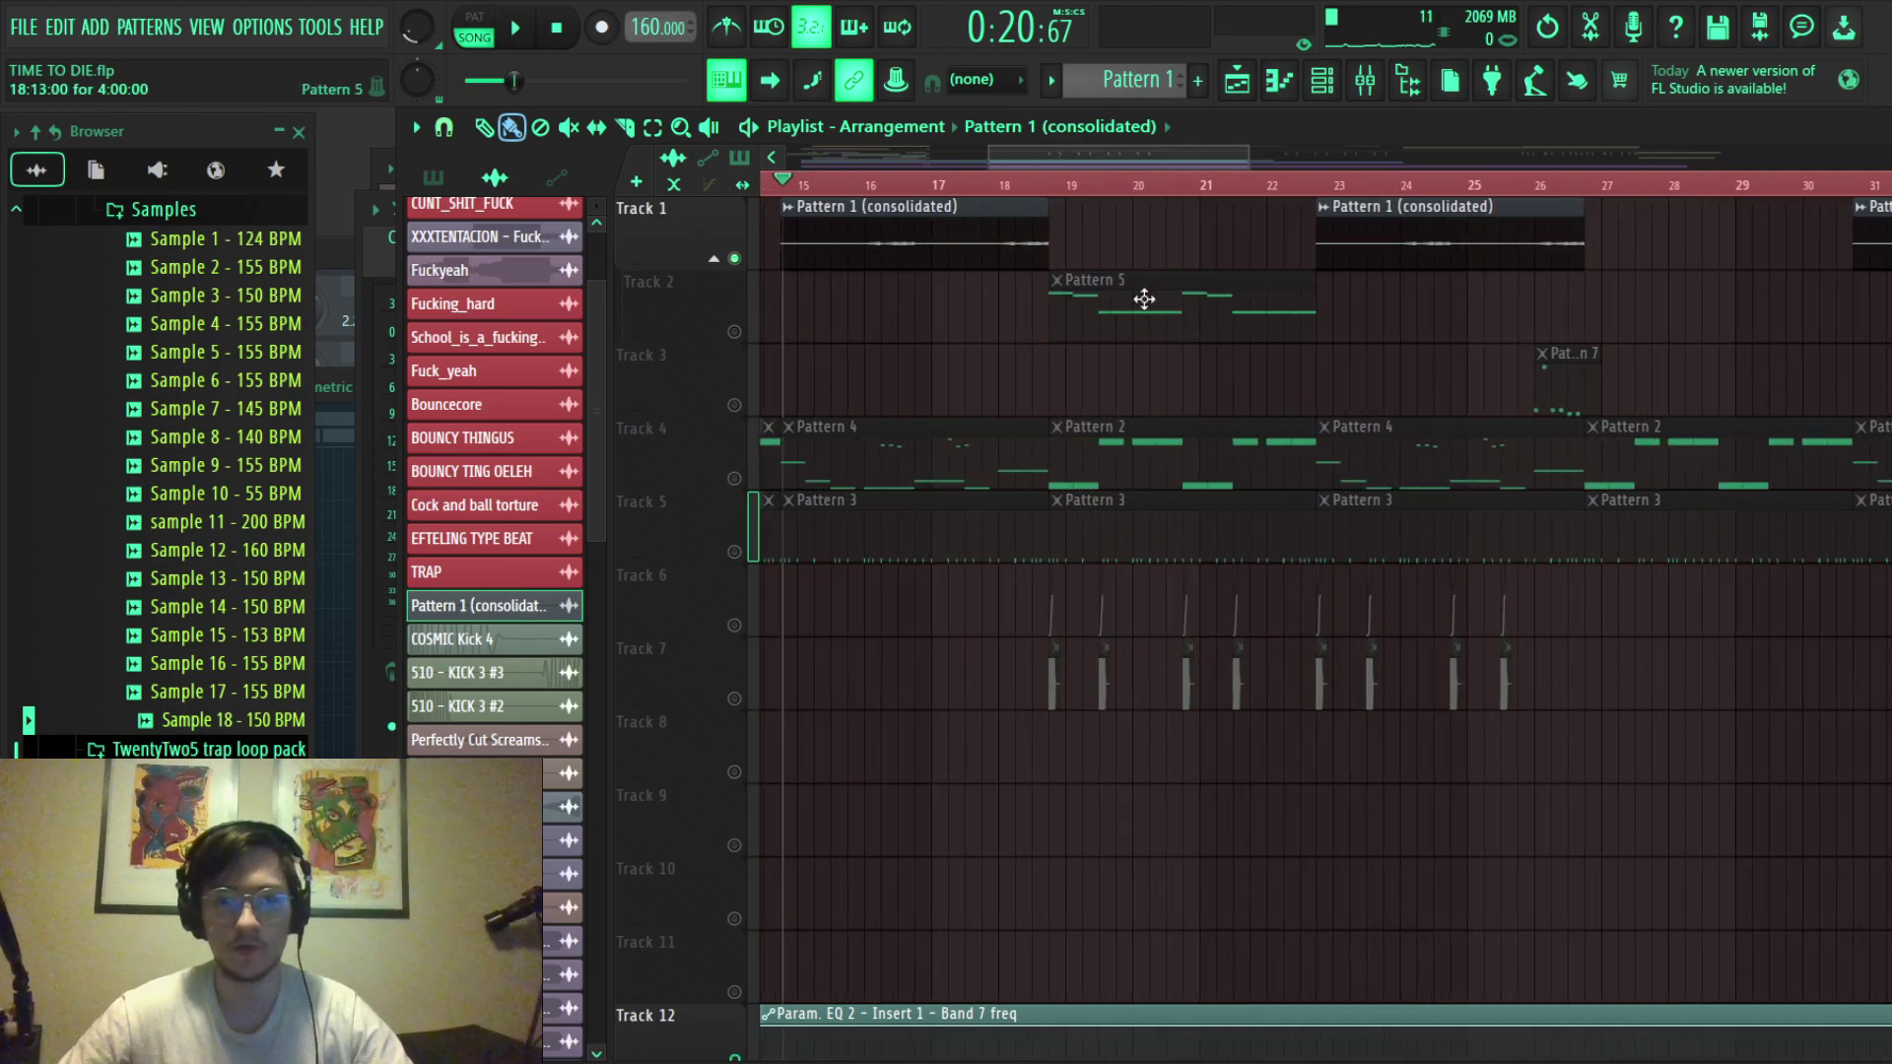
pyautogui.click(663, 332)
pyautogui.scroll(2, 1093, 335)
pyautogui.click(1010, 184)
pyautogui.press('space')
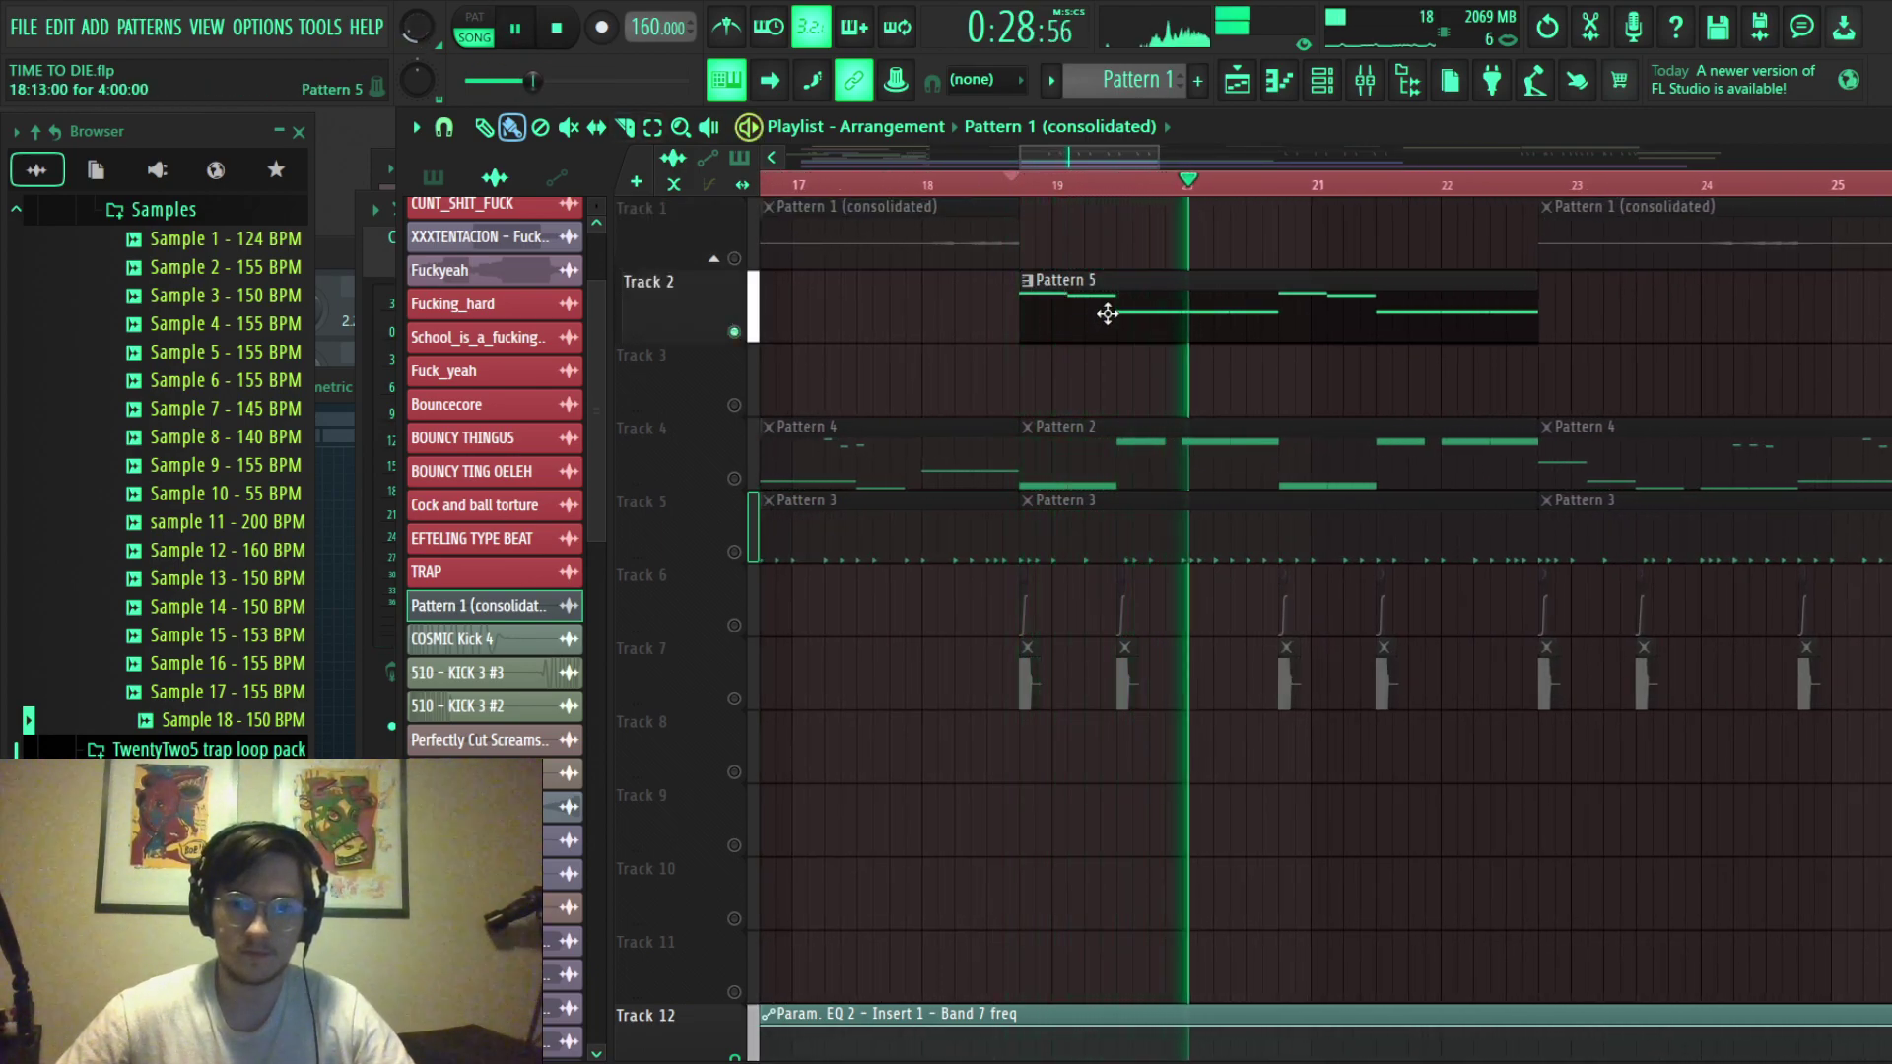
pyautogui.press('space')
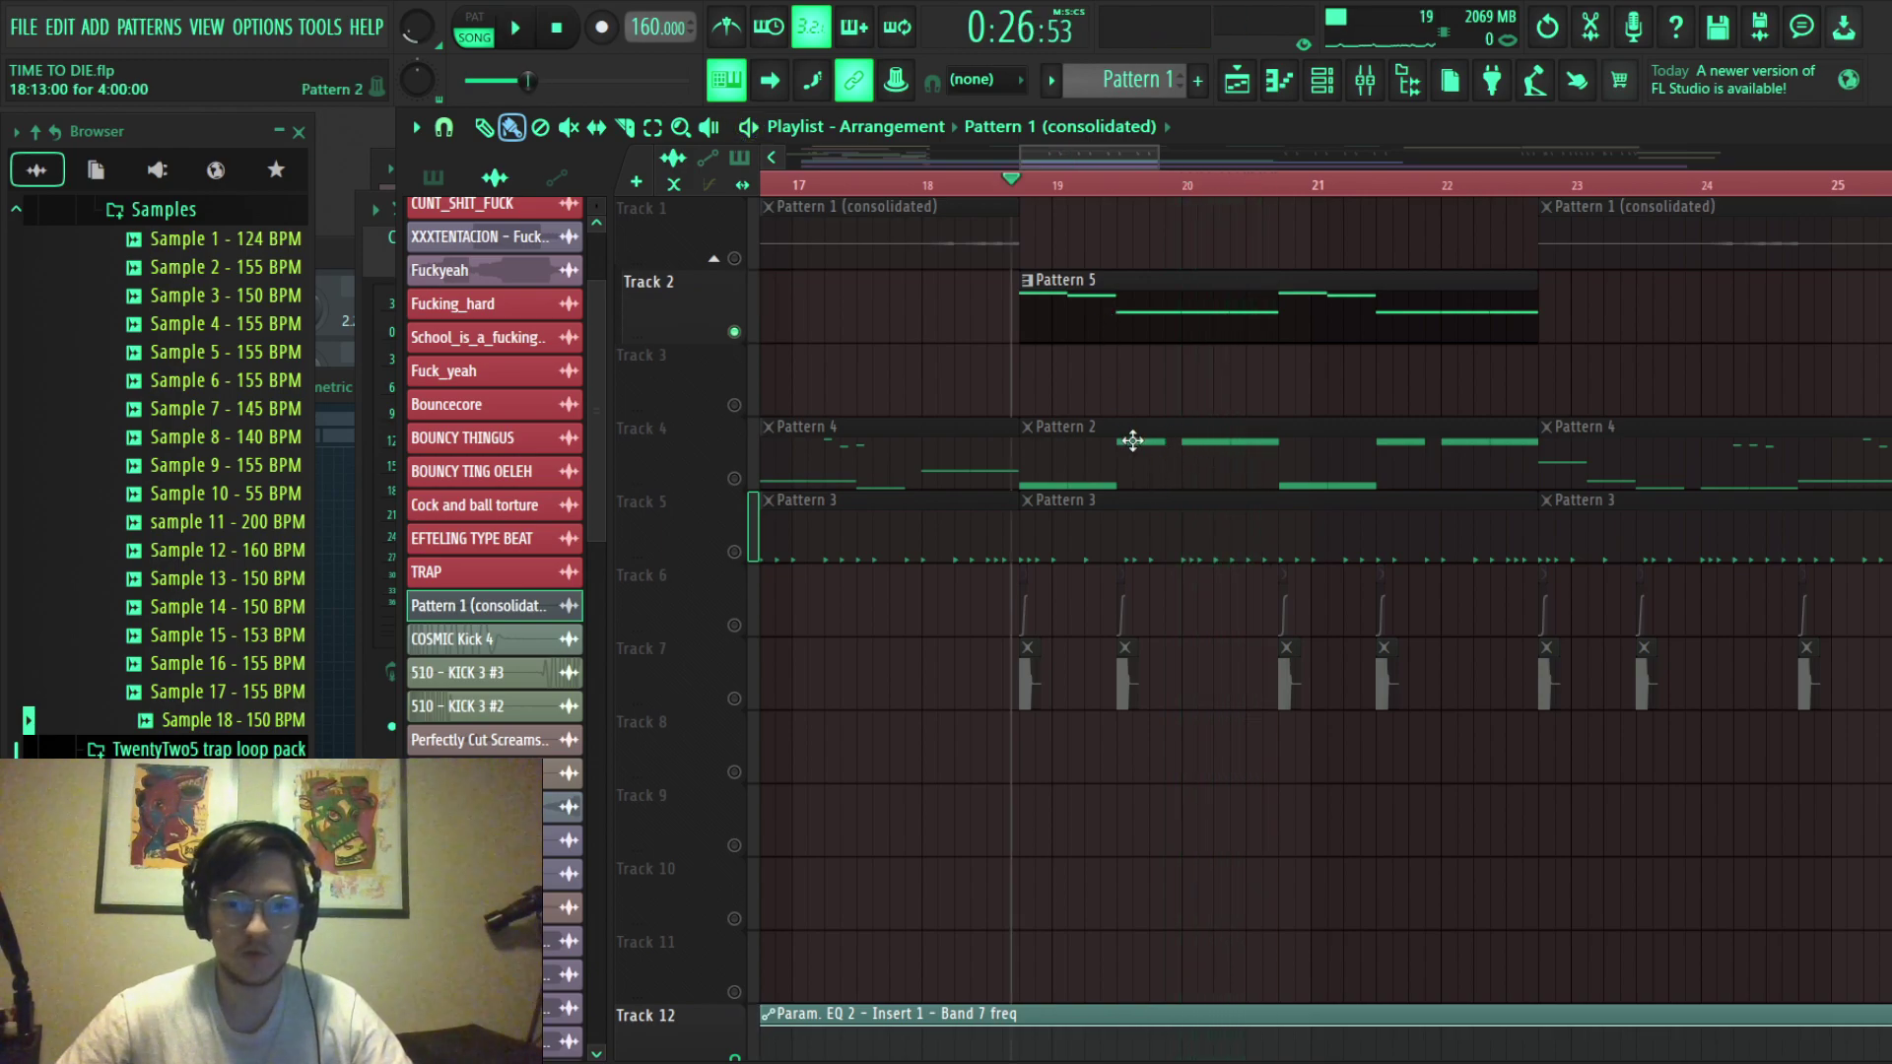
# Open Pattern 5 in the piano roll and view its Serum #3 notes.
pyautogui.scroll(-3, 1137, 441)
pyautogui.doubleClick(1161, 316)
pyautogui.scroll(1, 1240, 549)
pyautogui.scroll(-3, 1239, 549)
pyautogui.hotkey('ctrl', 'a')
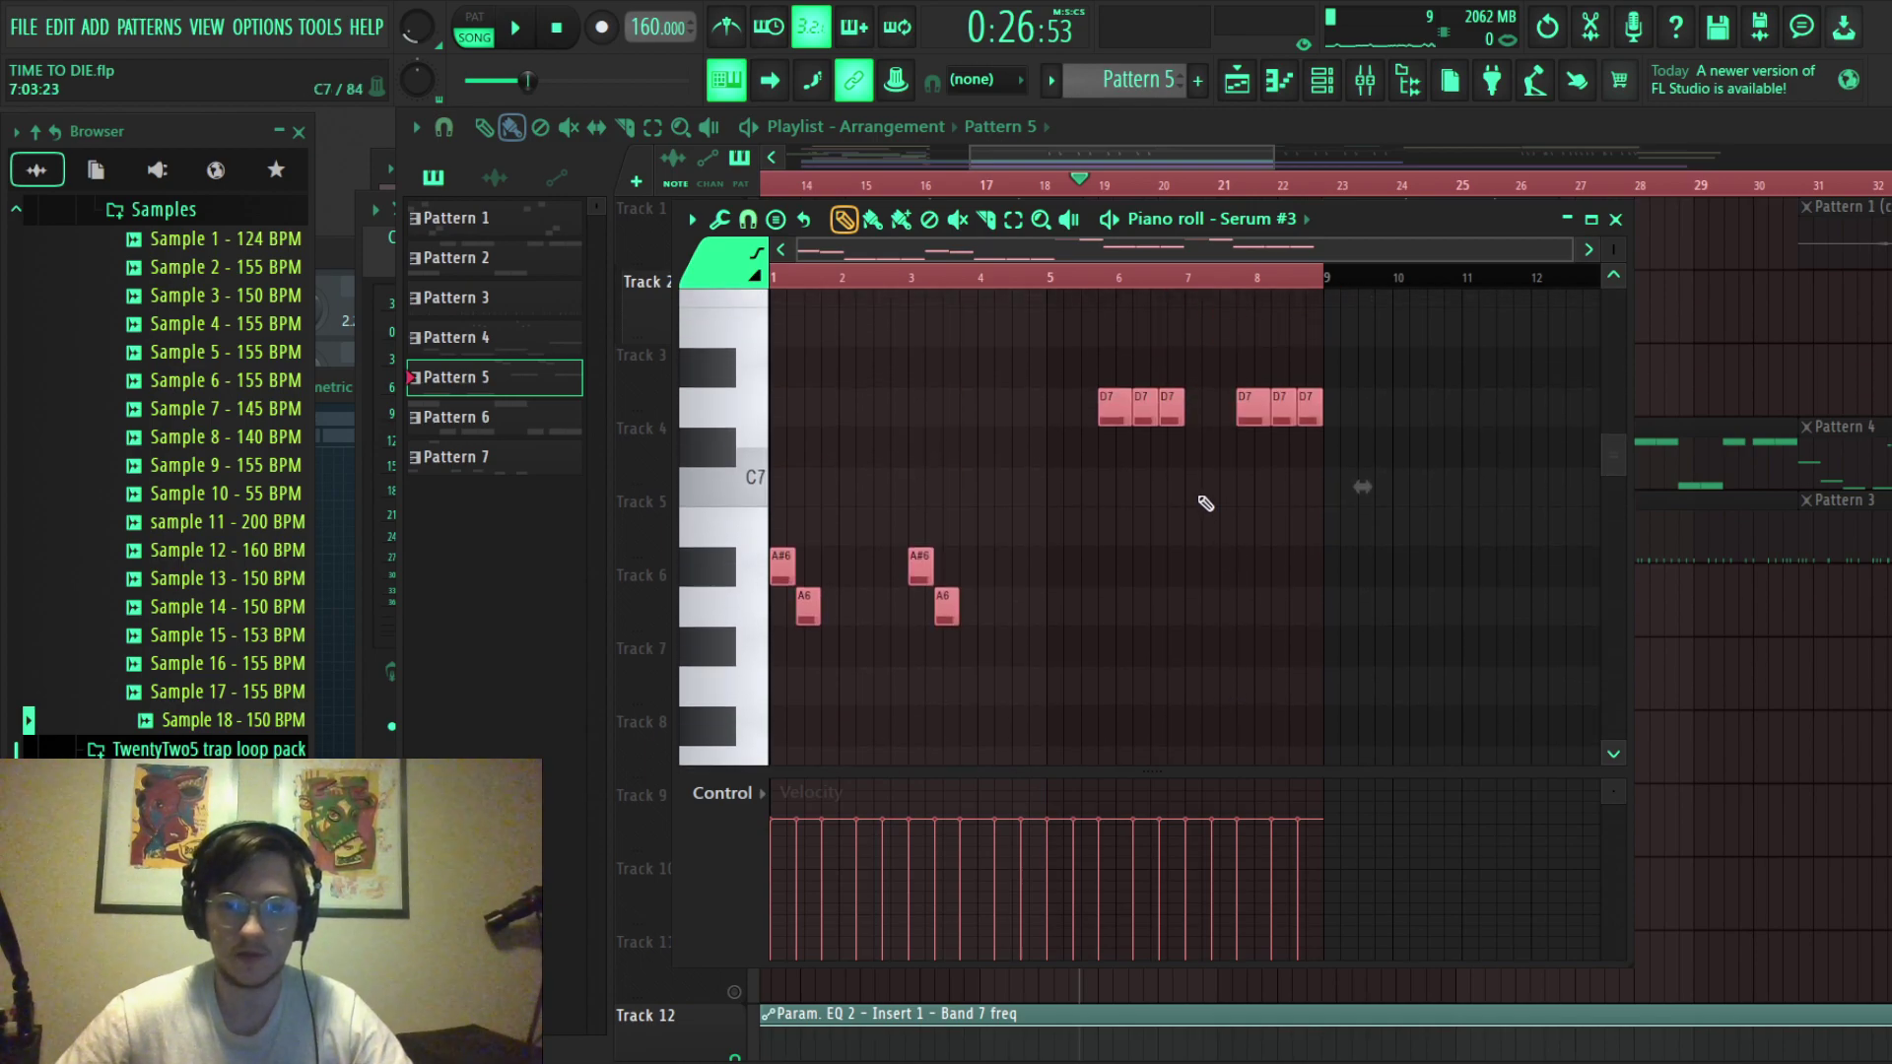
# Open the Serum #3 channel and view its oscillator settings and effects rack.
pyautogui.click(1322, 81)
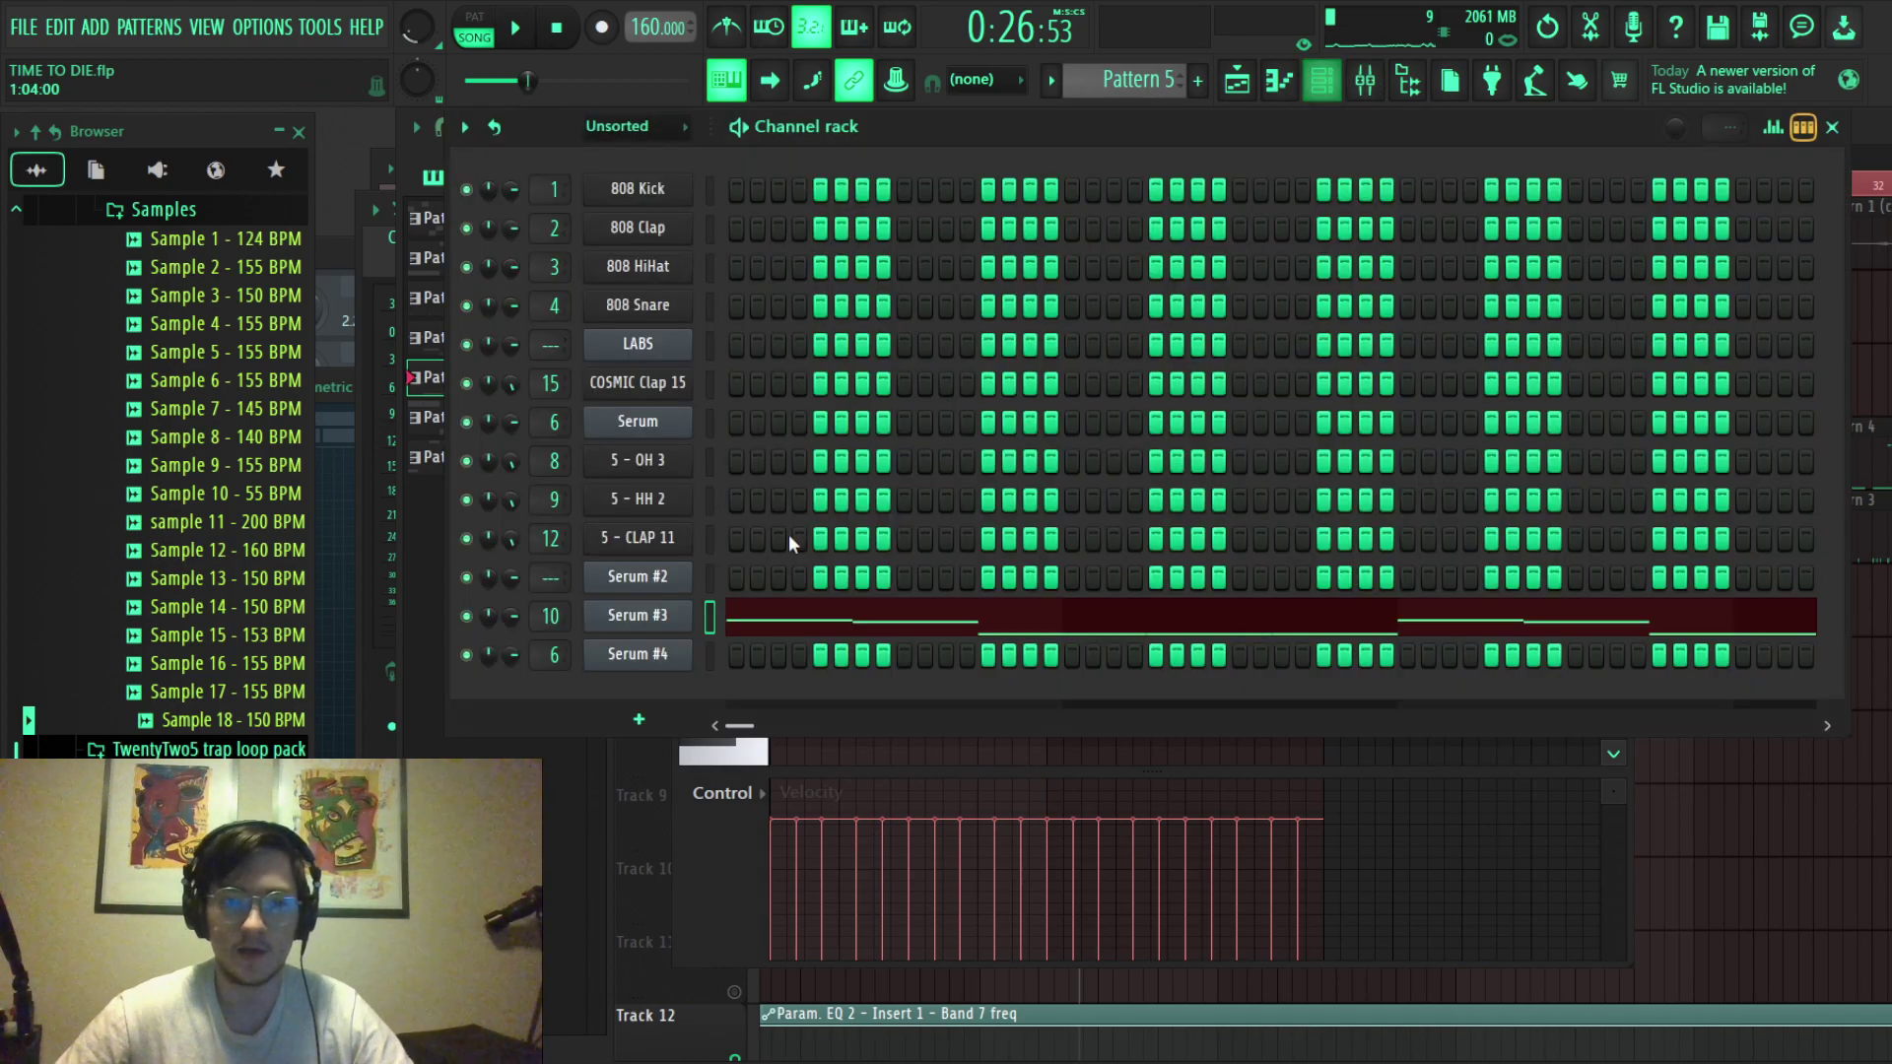
pyautogui.click(641, 616)
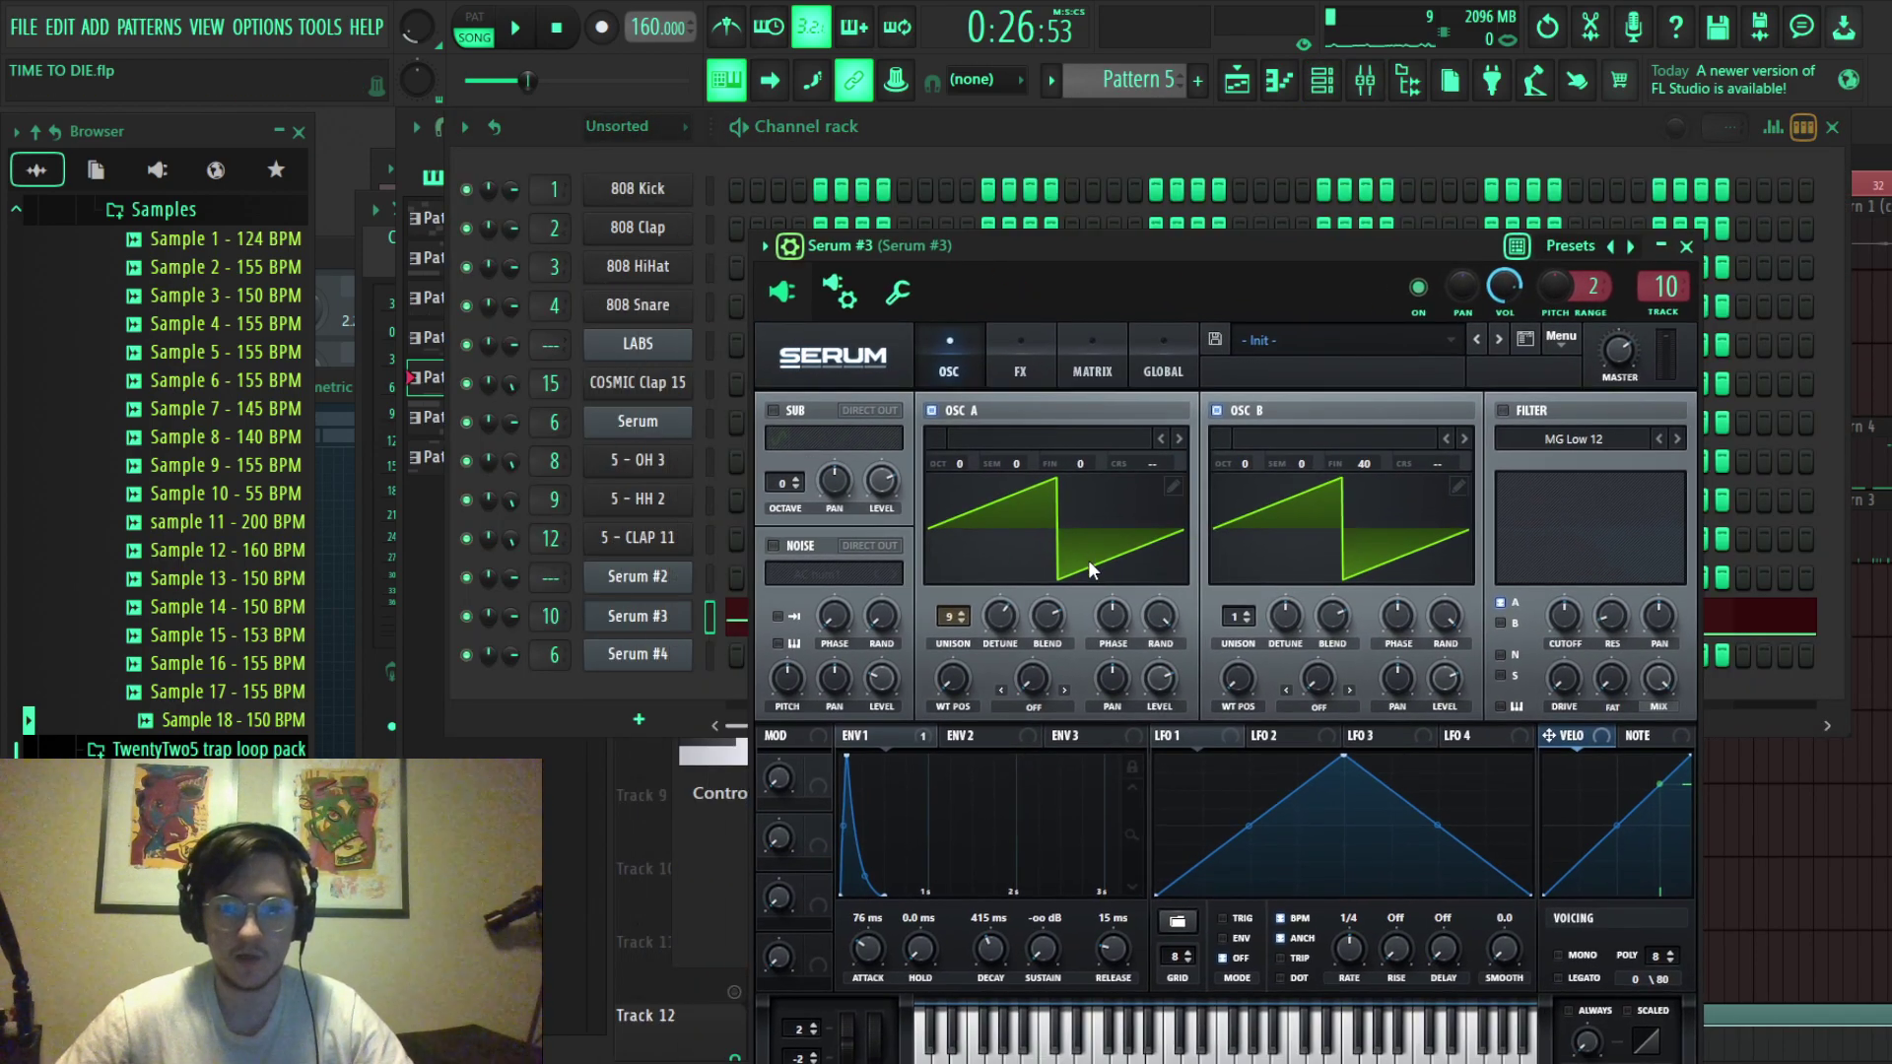
pyautogui.moveTo(998, 632)
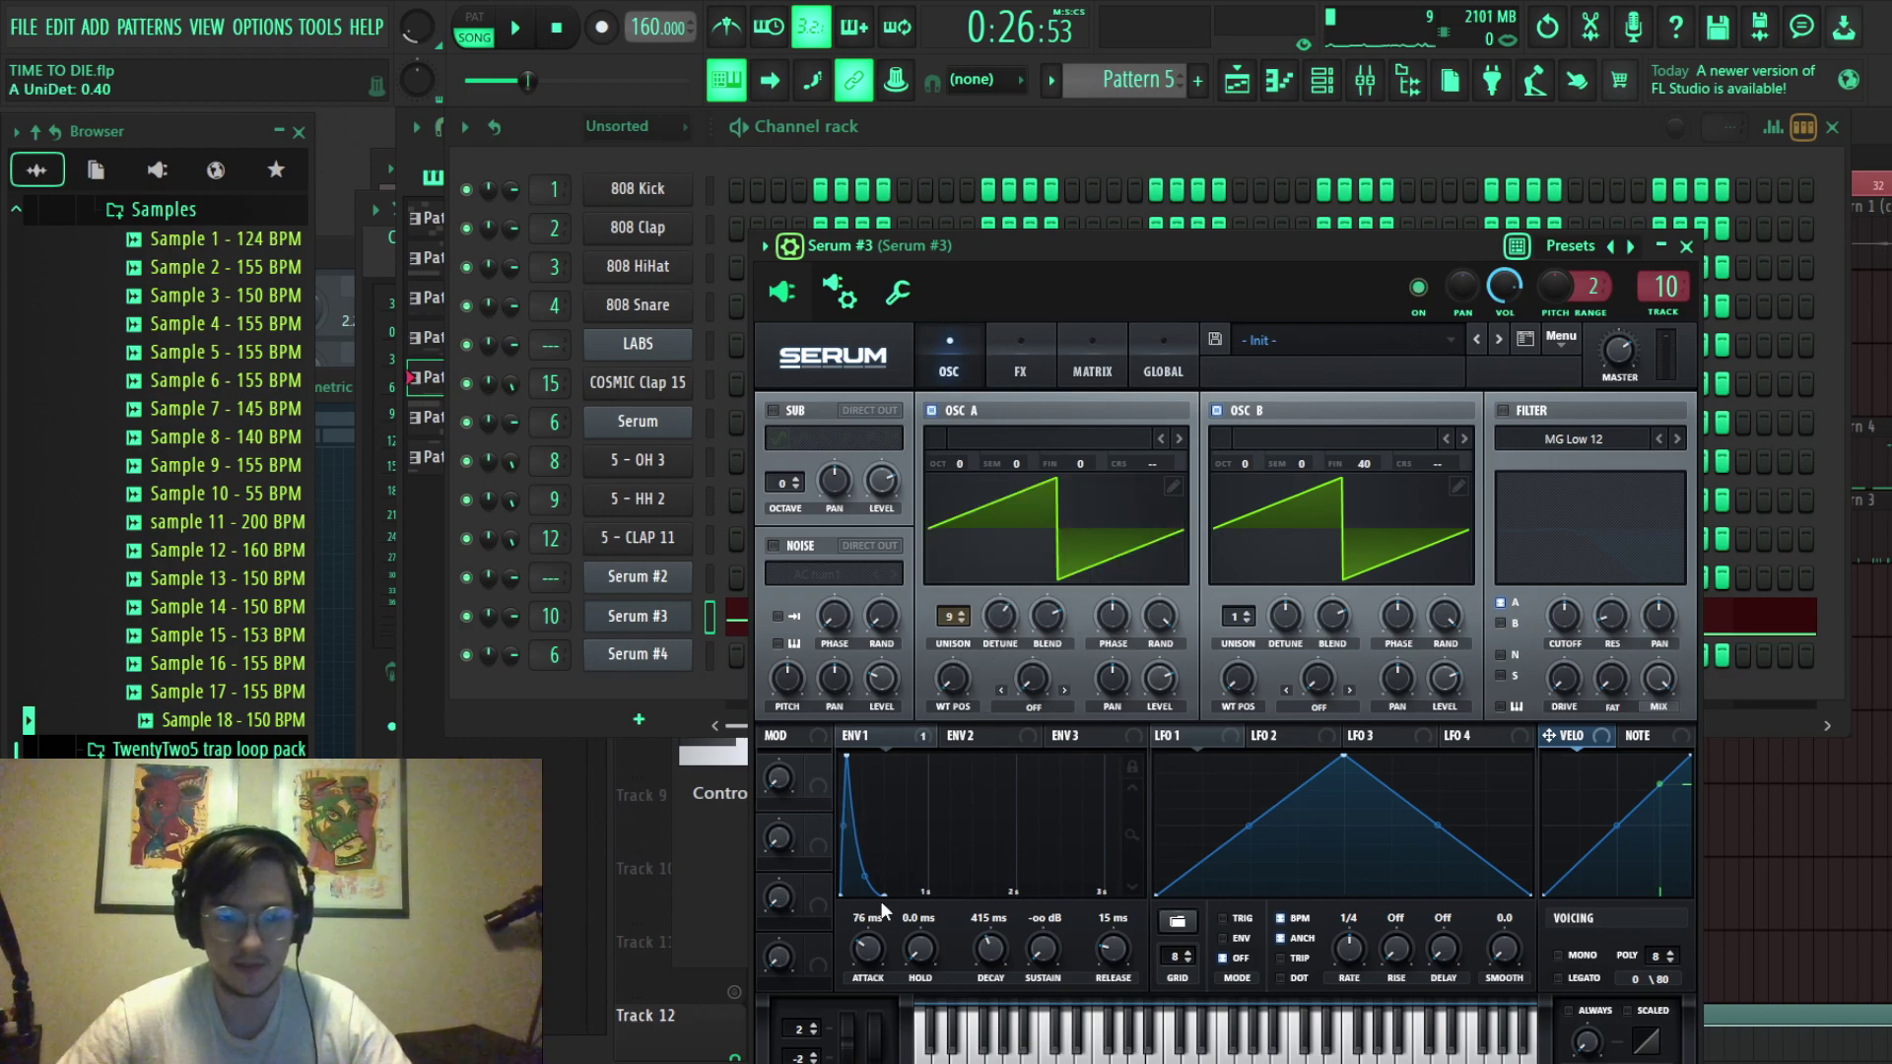
pyautogui.click(1021, 367)
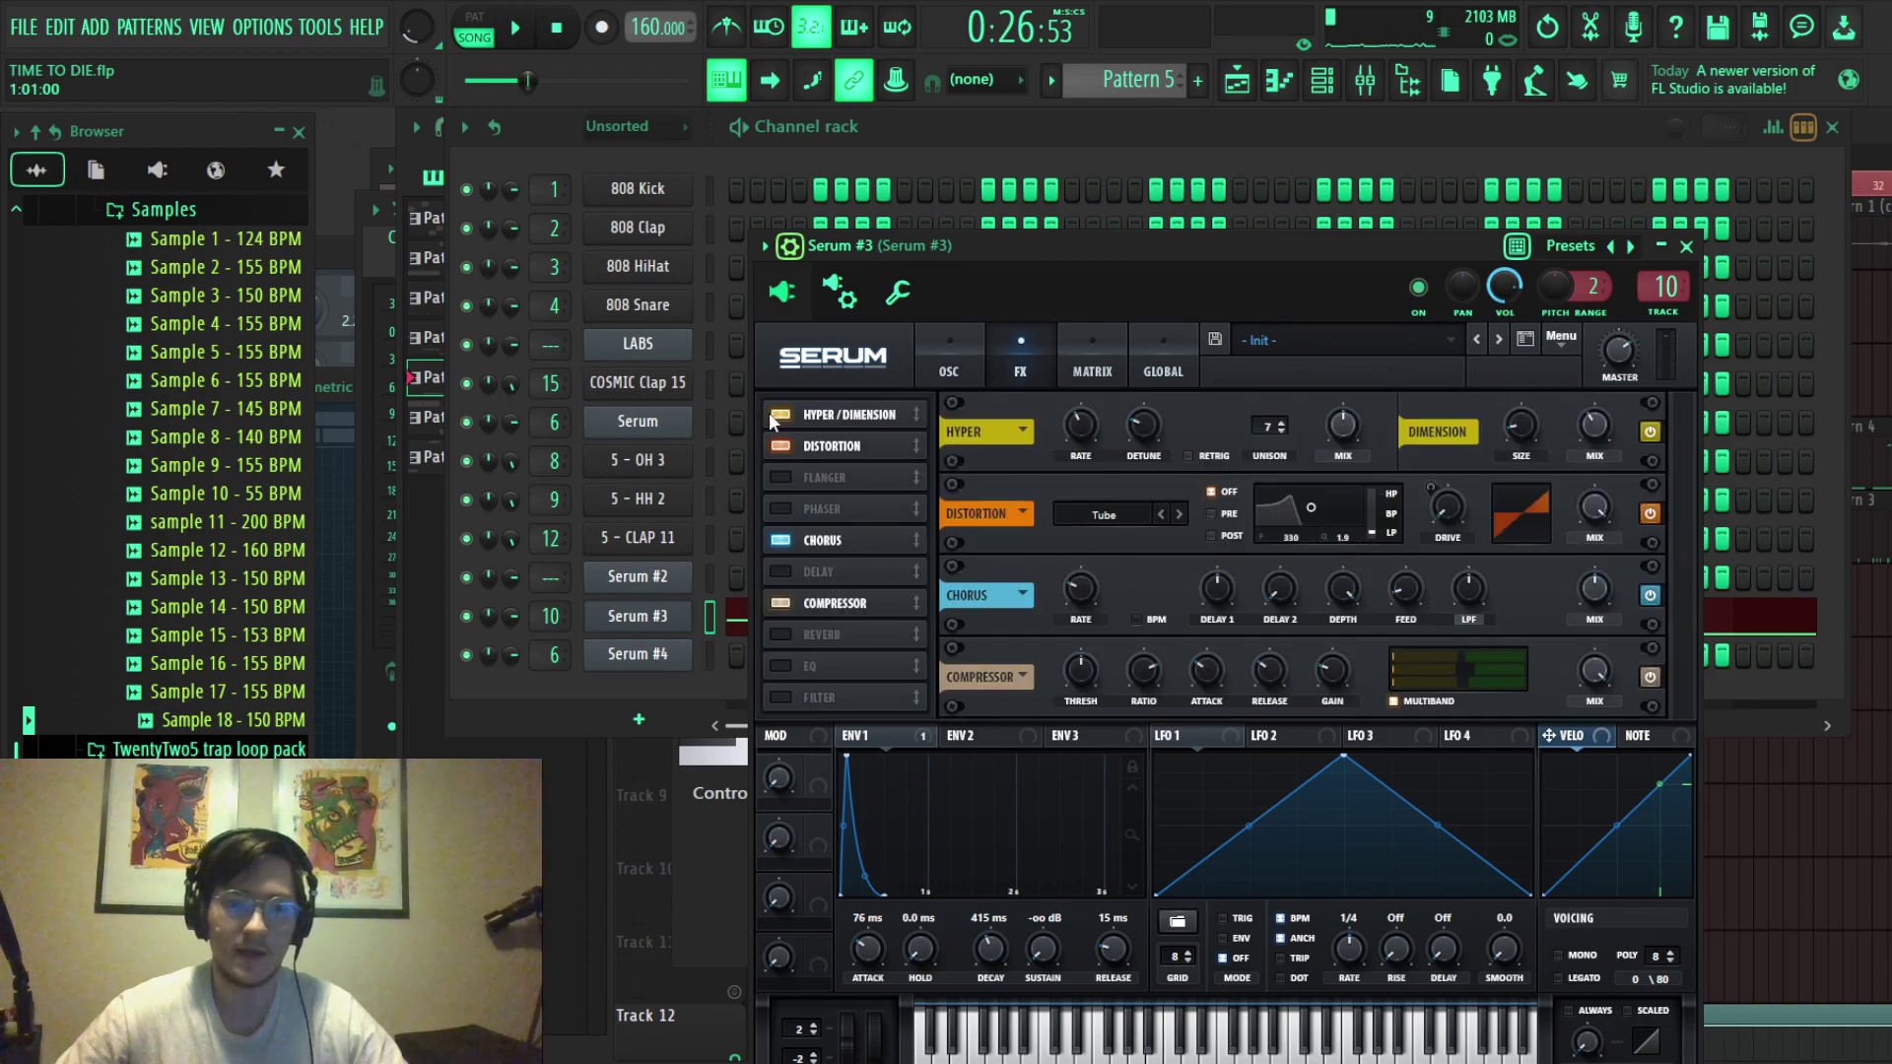
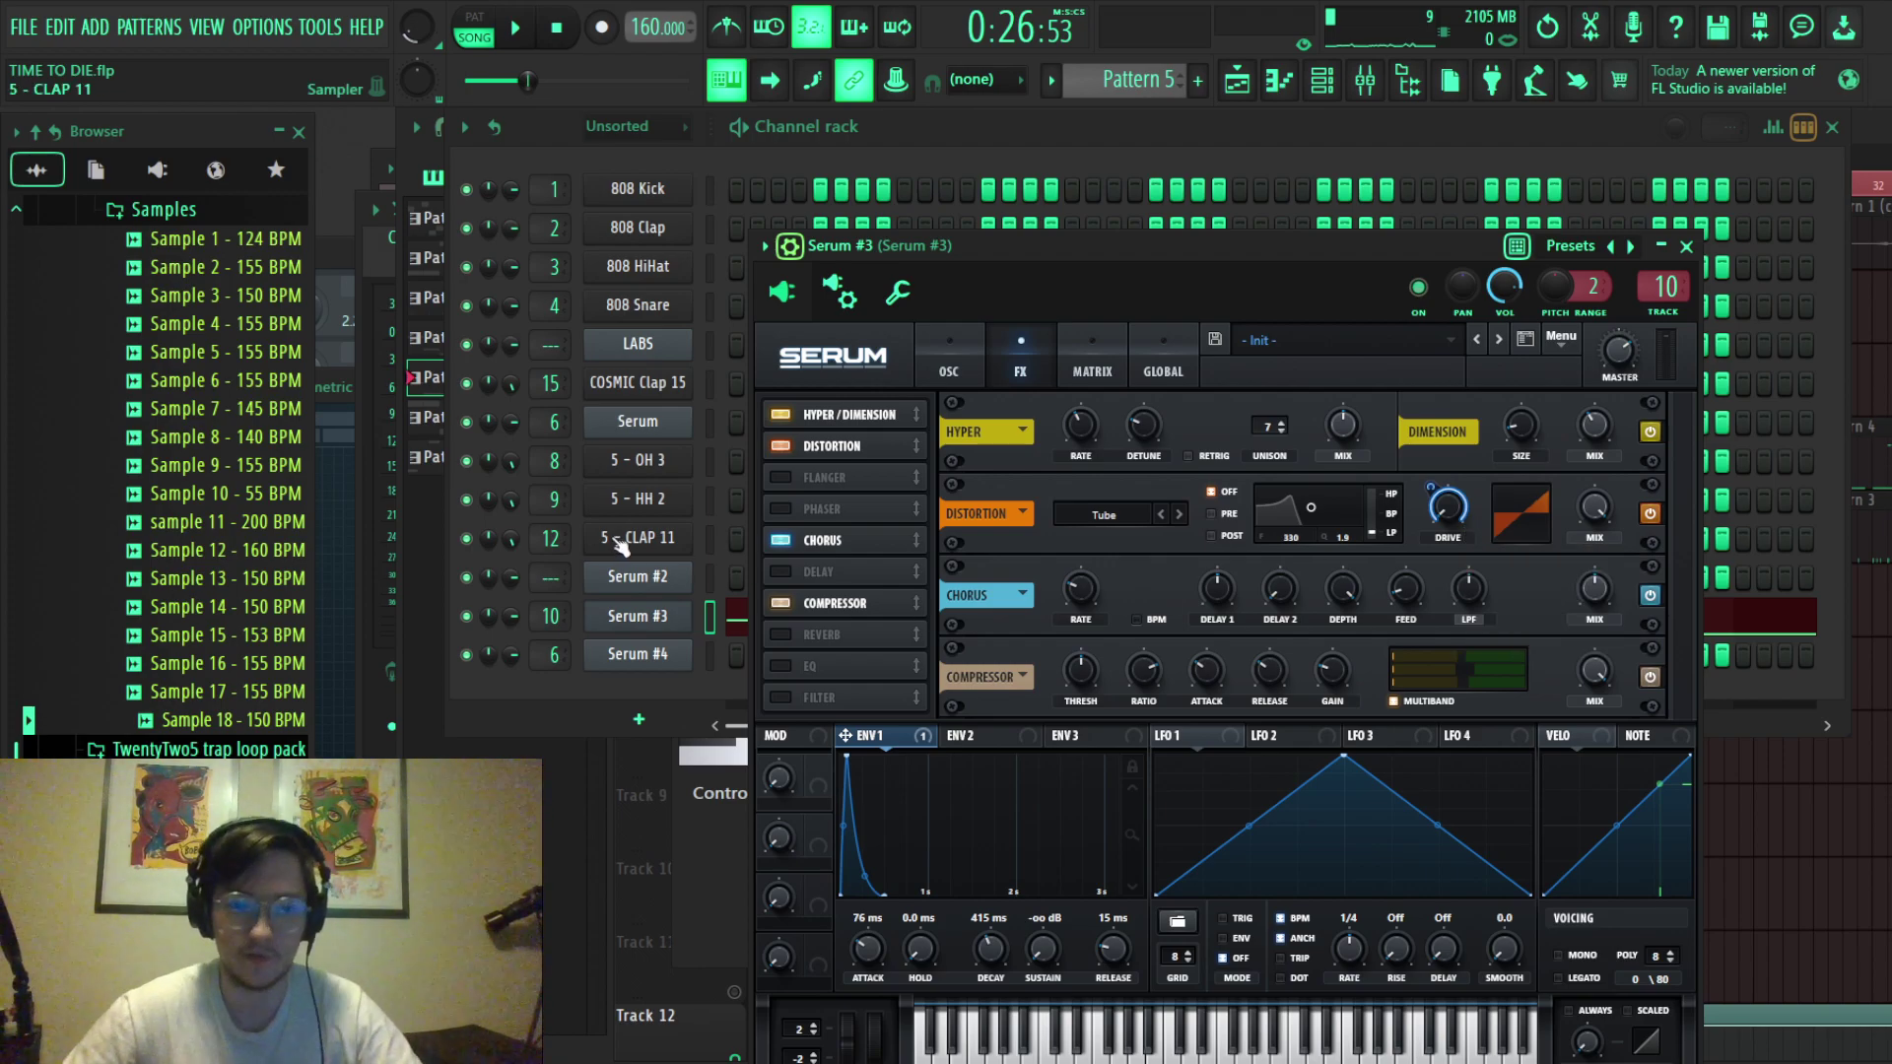
# Switch the Chorus effect in Serum #3 off and back on to compare the sound.
pyautogui.press('space')
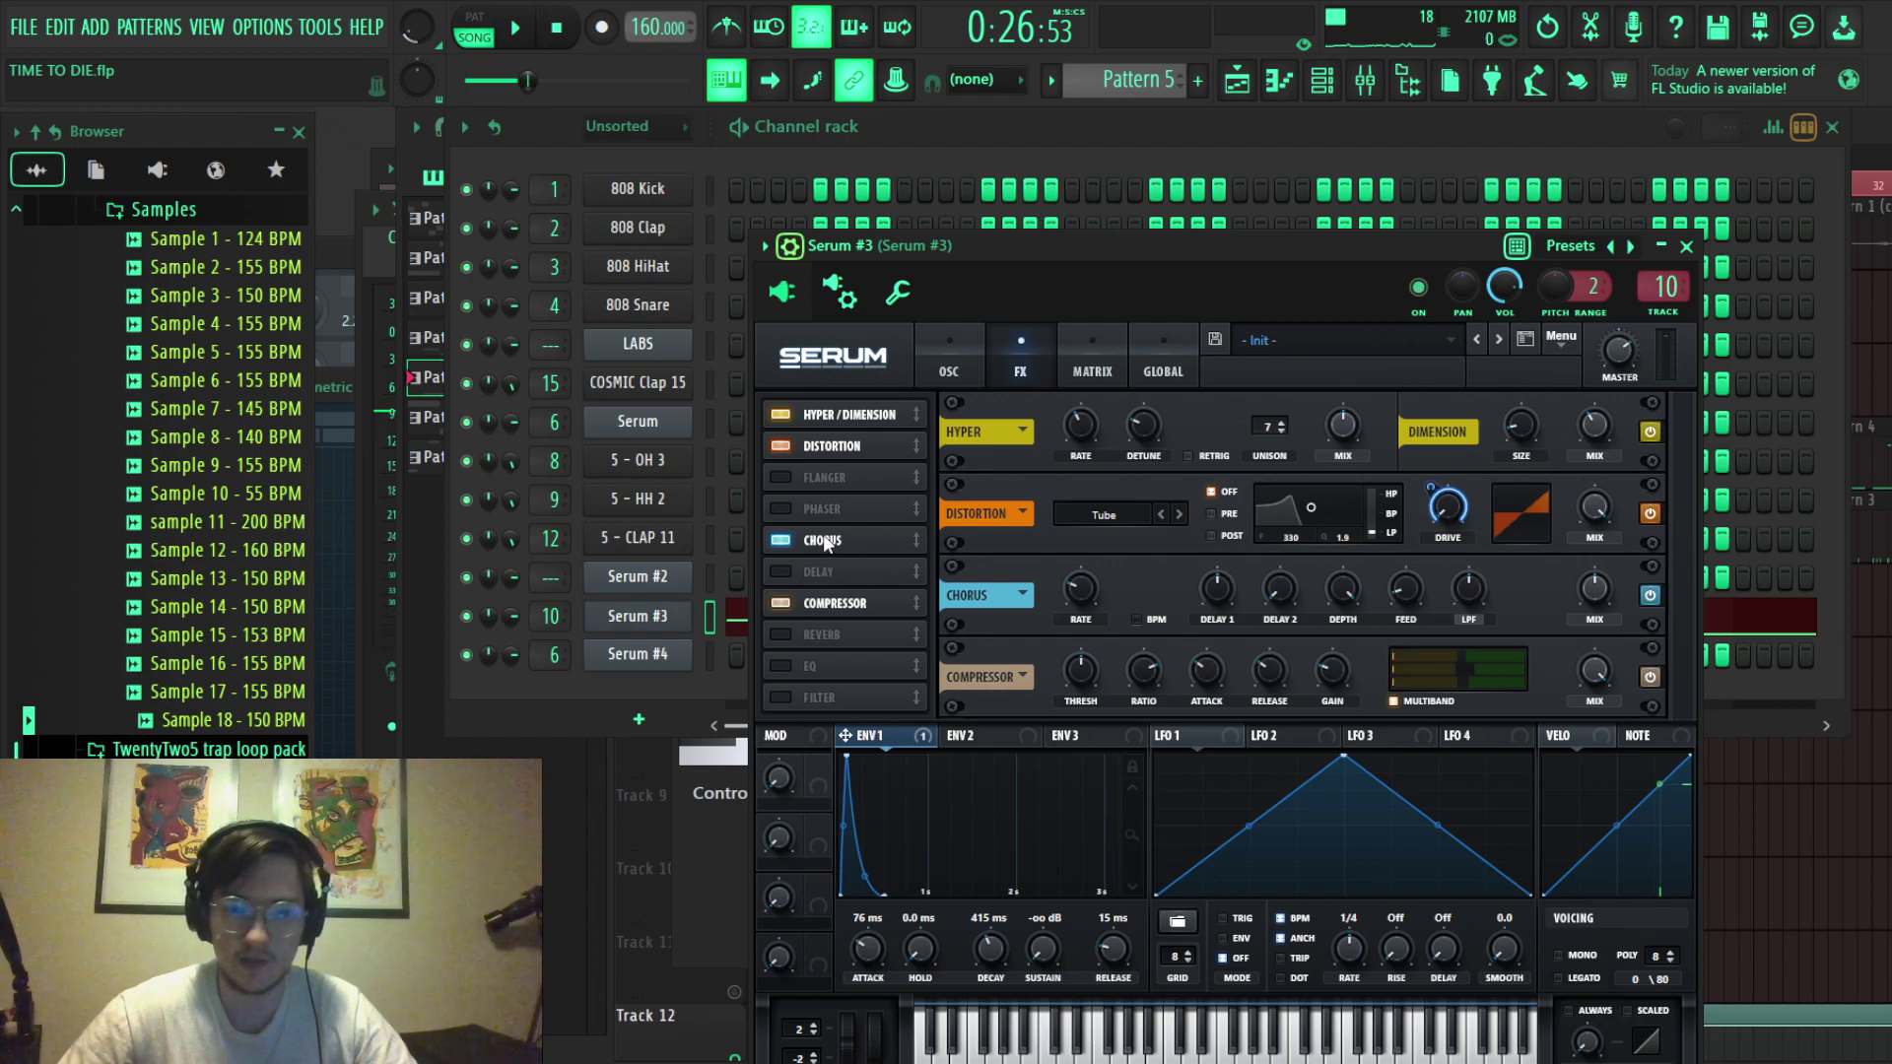
pyautogui.click(774, 540)
pyautogui.click(775, 540)
pyautogui.click(775, 540)
pyautogui.click(777, 541)
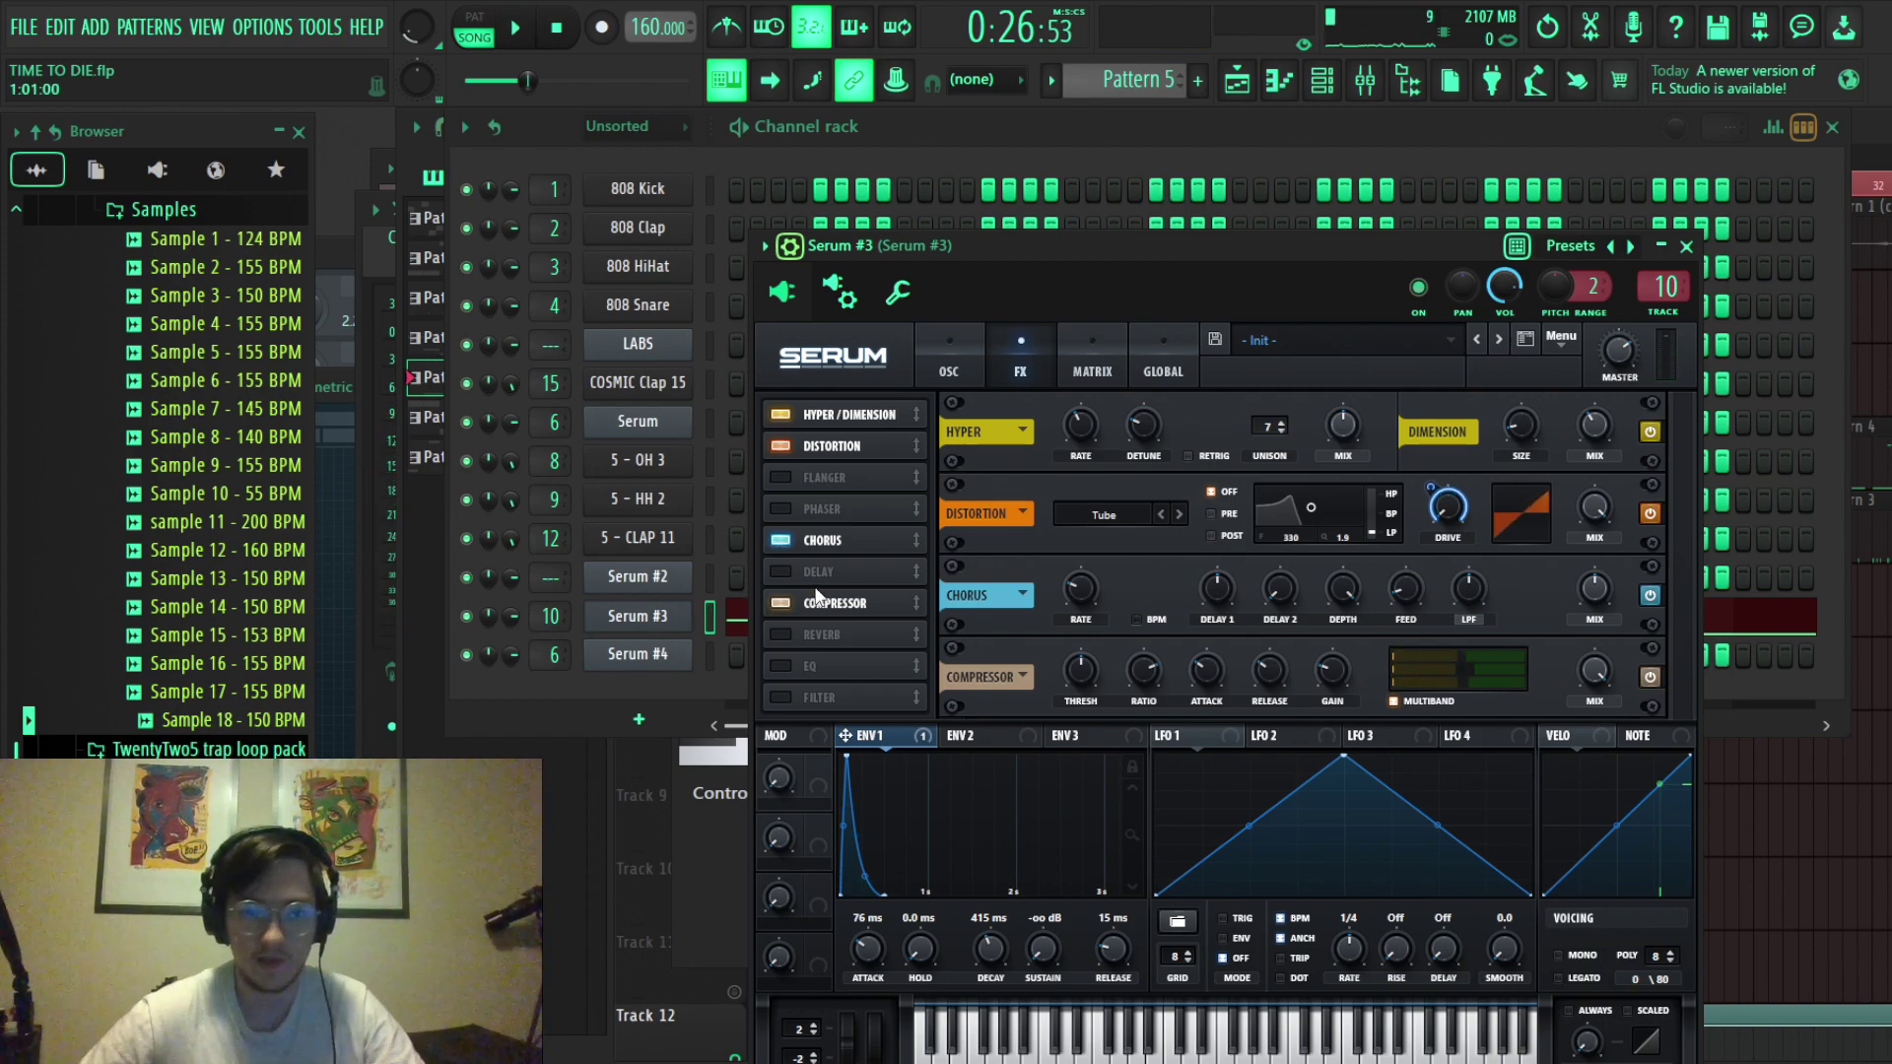
# Return to the playlist and unsolo Track 2 so that all tracks are active, showing the whole arrangement.
pyautogui.press('F5')
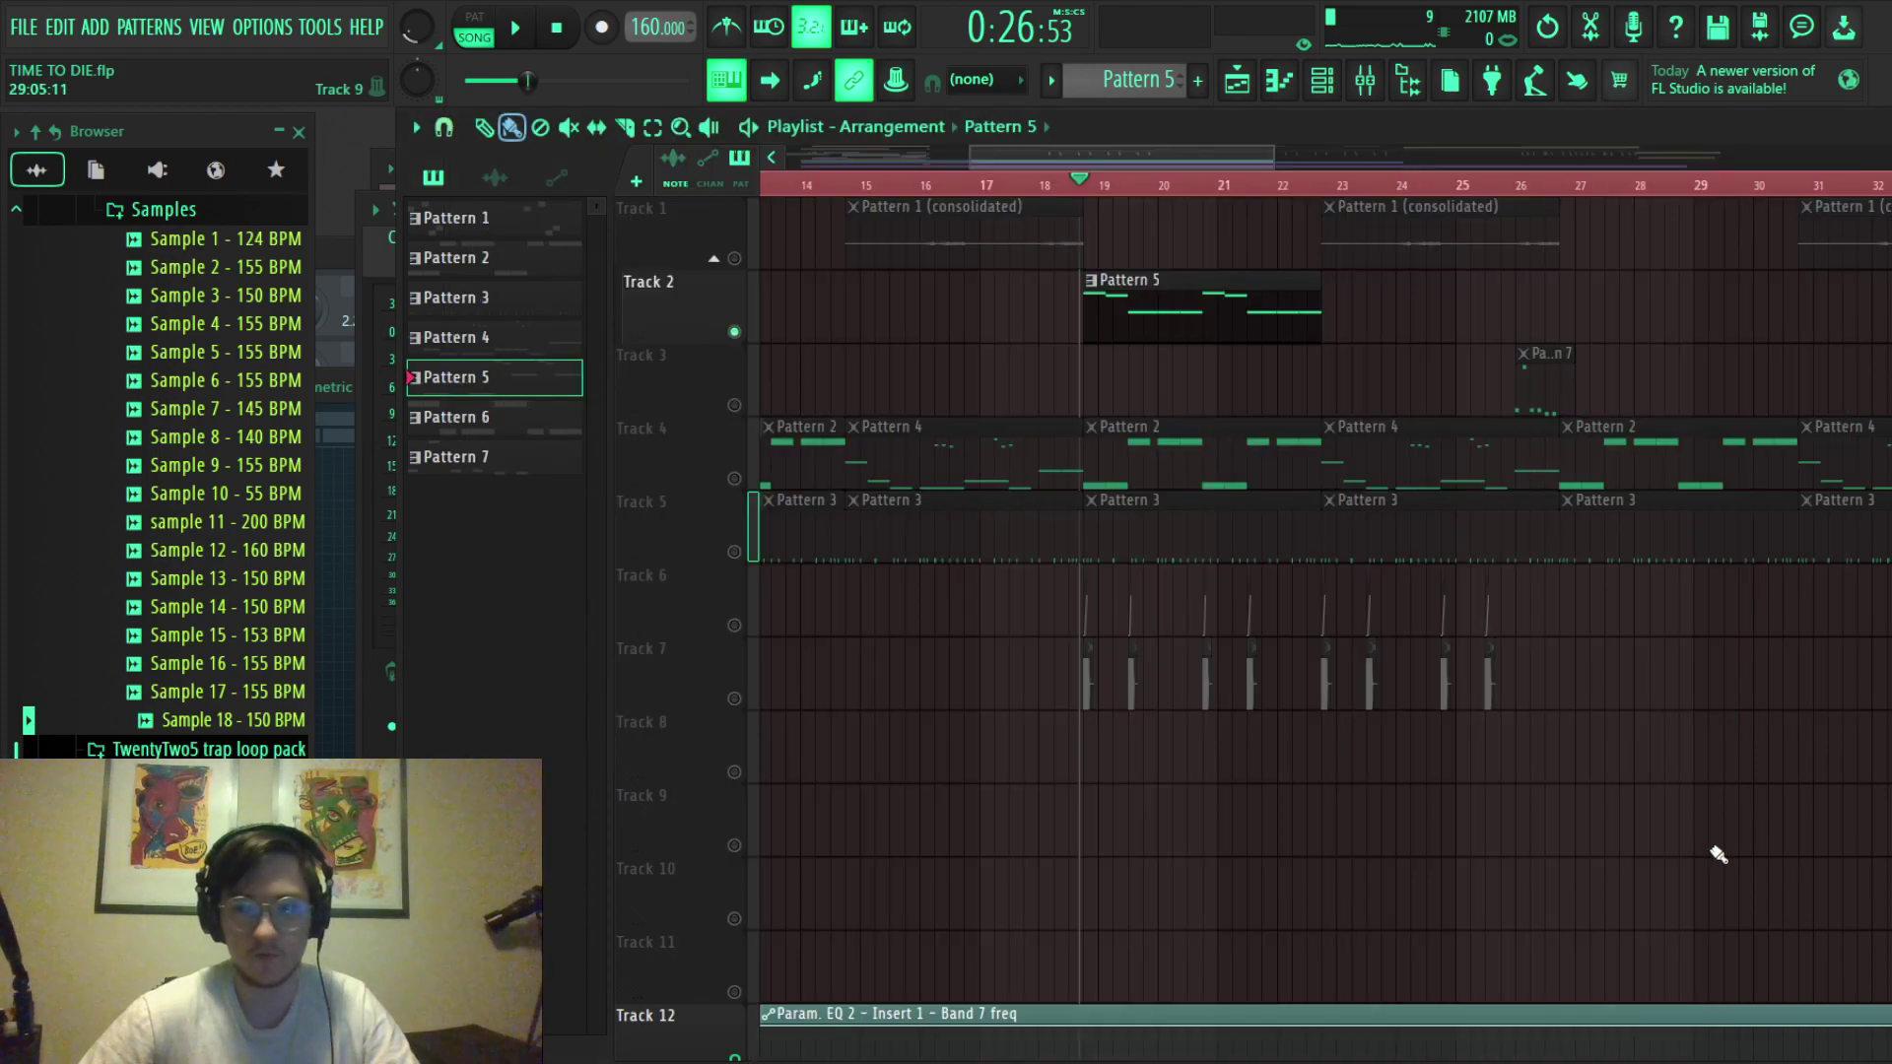
pyautogui.scroll(2, 1063, 680)
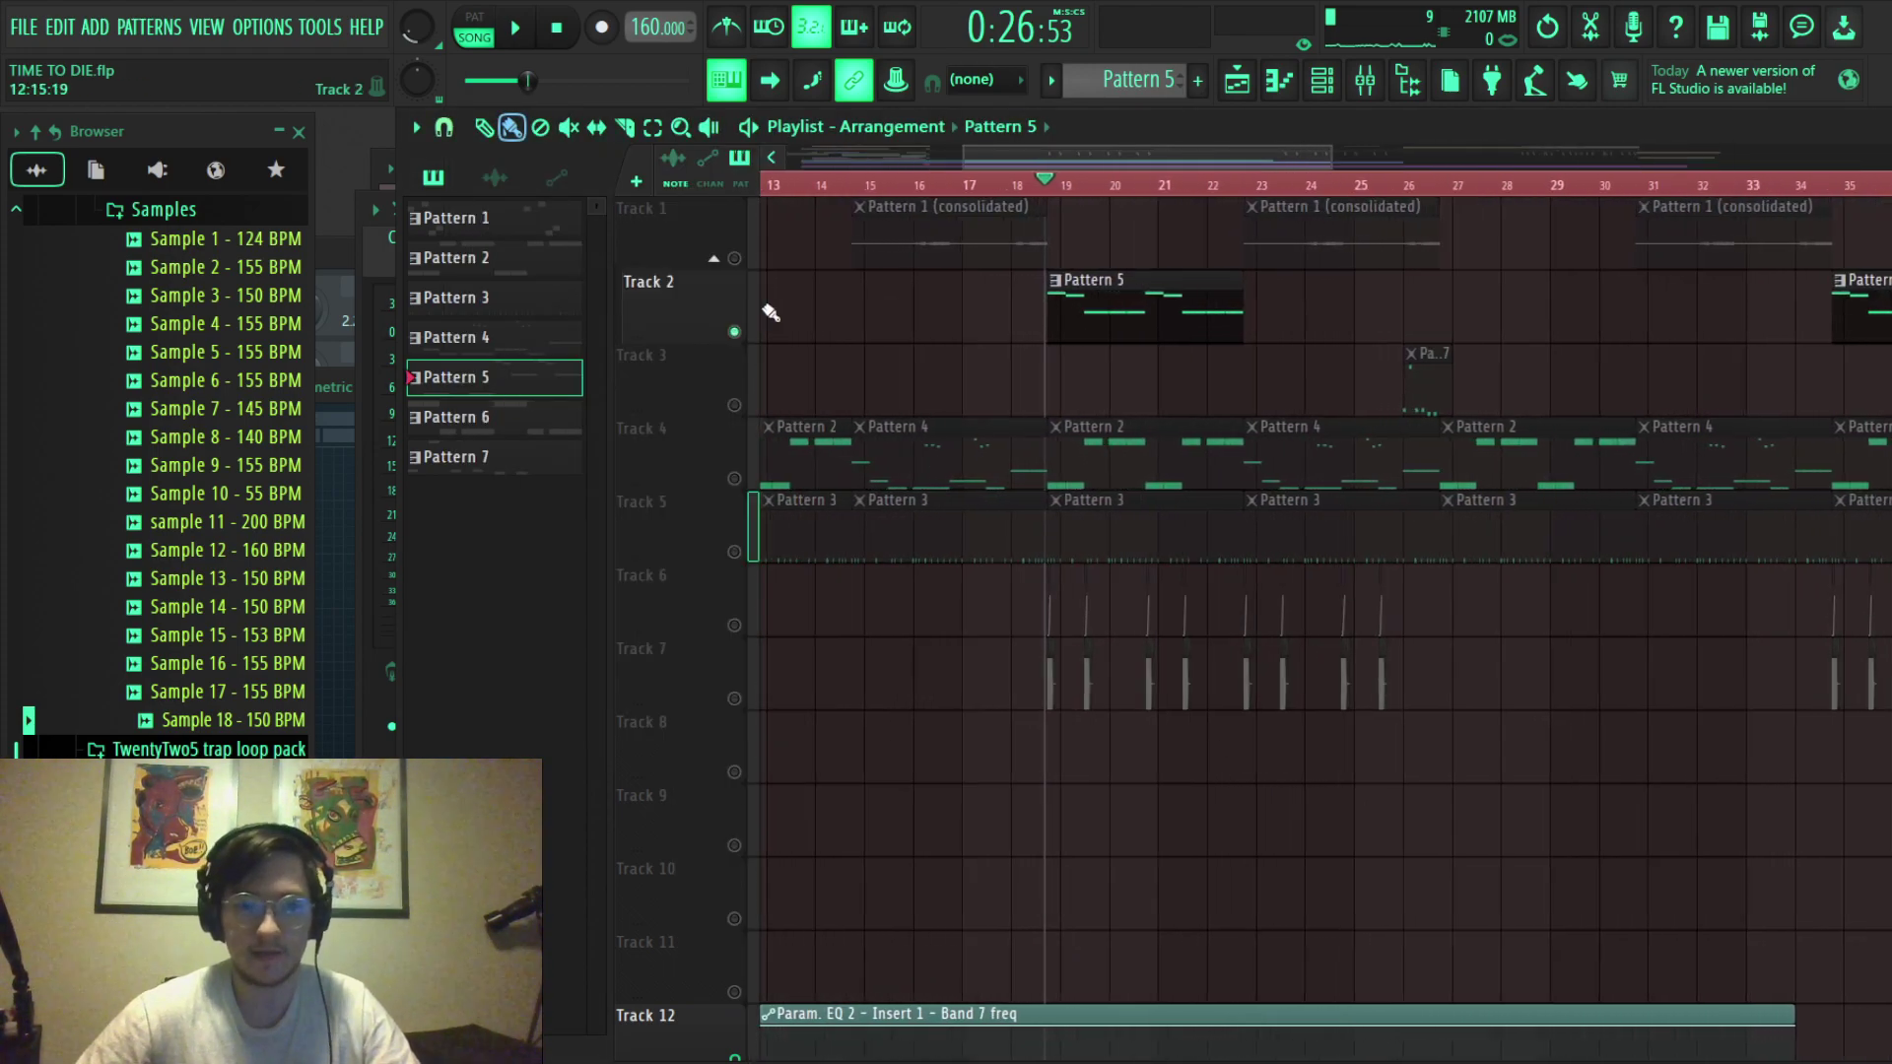
pyautogui.rightClick(736, 258)
pyautogui.rightClick(736, 258)
pyautogui.scroll(-5, 1244, 552)
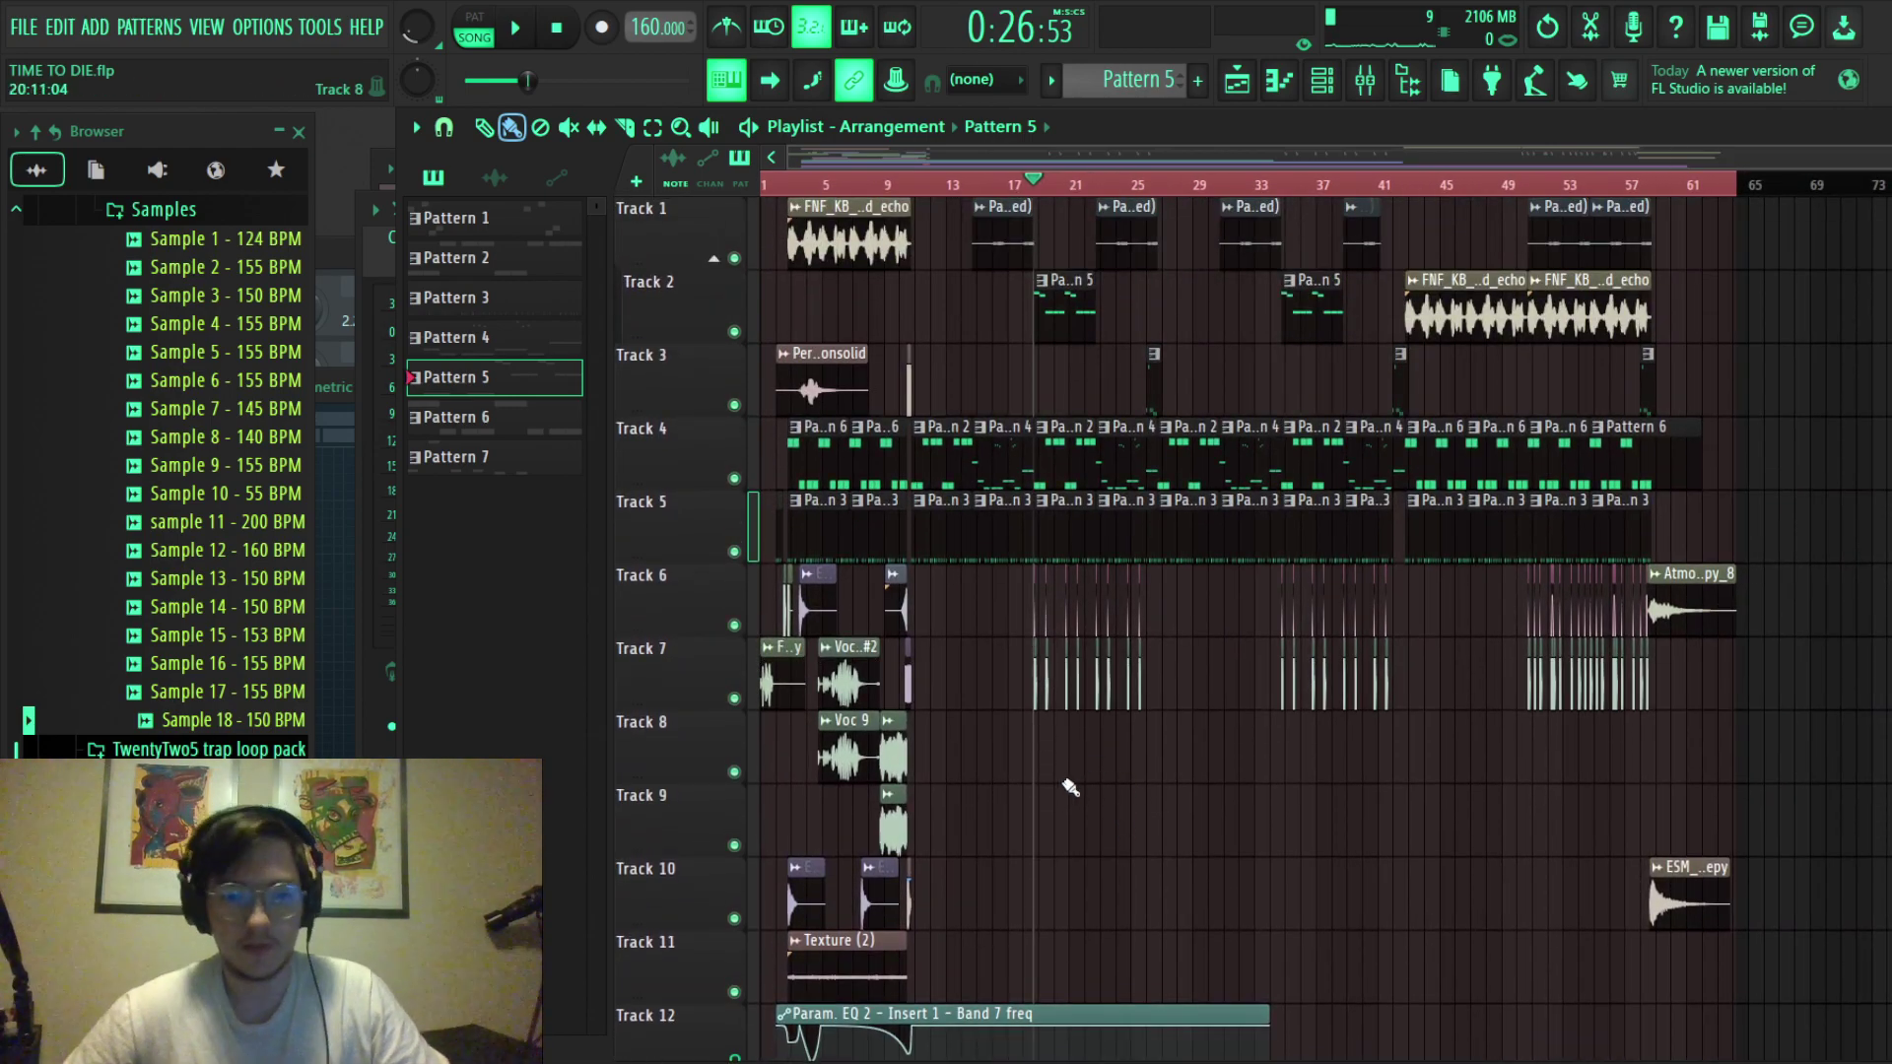
# Solo Tracks 6 and 7 in the playlist and play the kick clips from near bar 19.
pyautogui.scroll(8, 1061, 773)
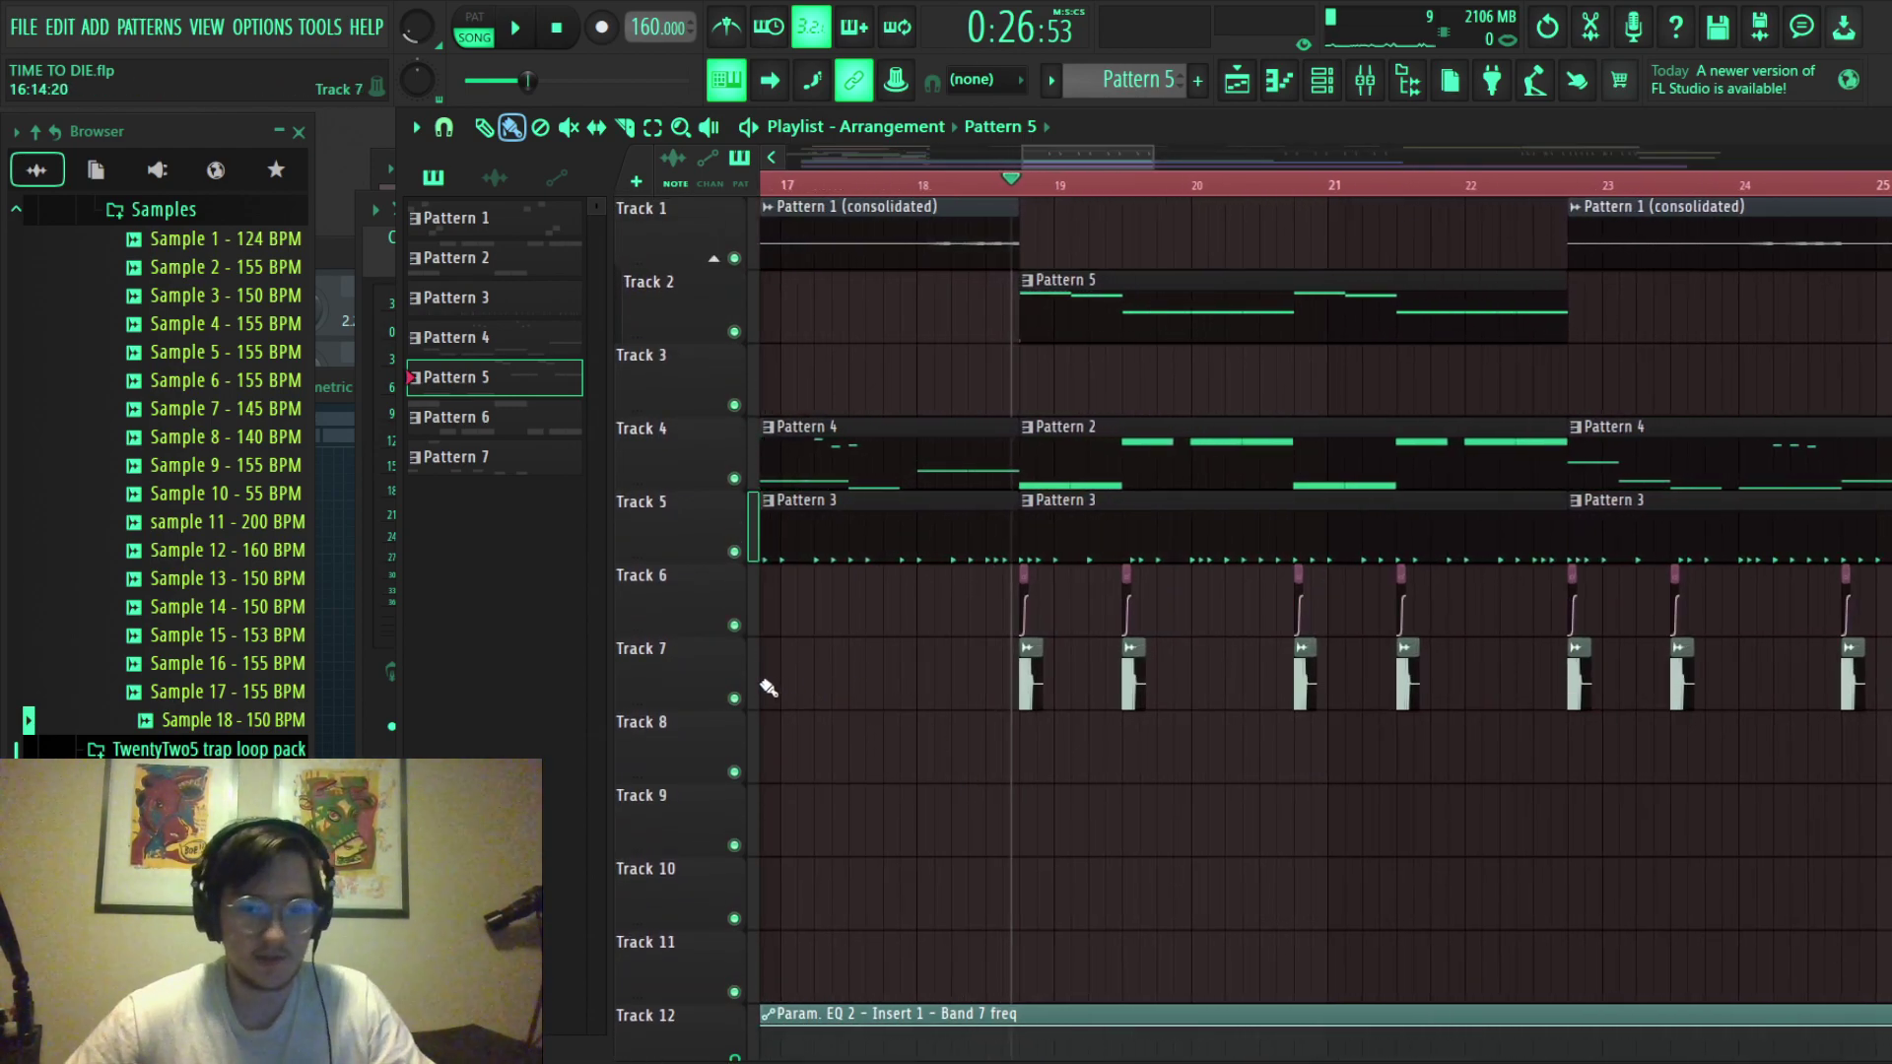
pyautogui.rightClick(734, 698)
pyautogui.press('space')
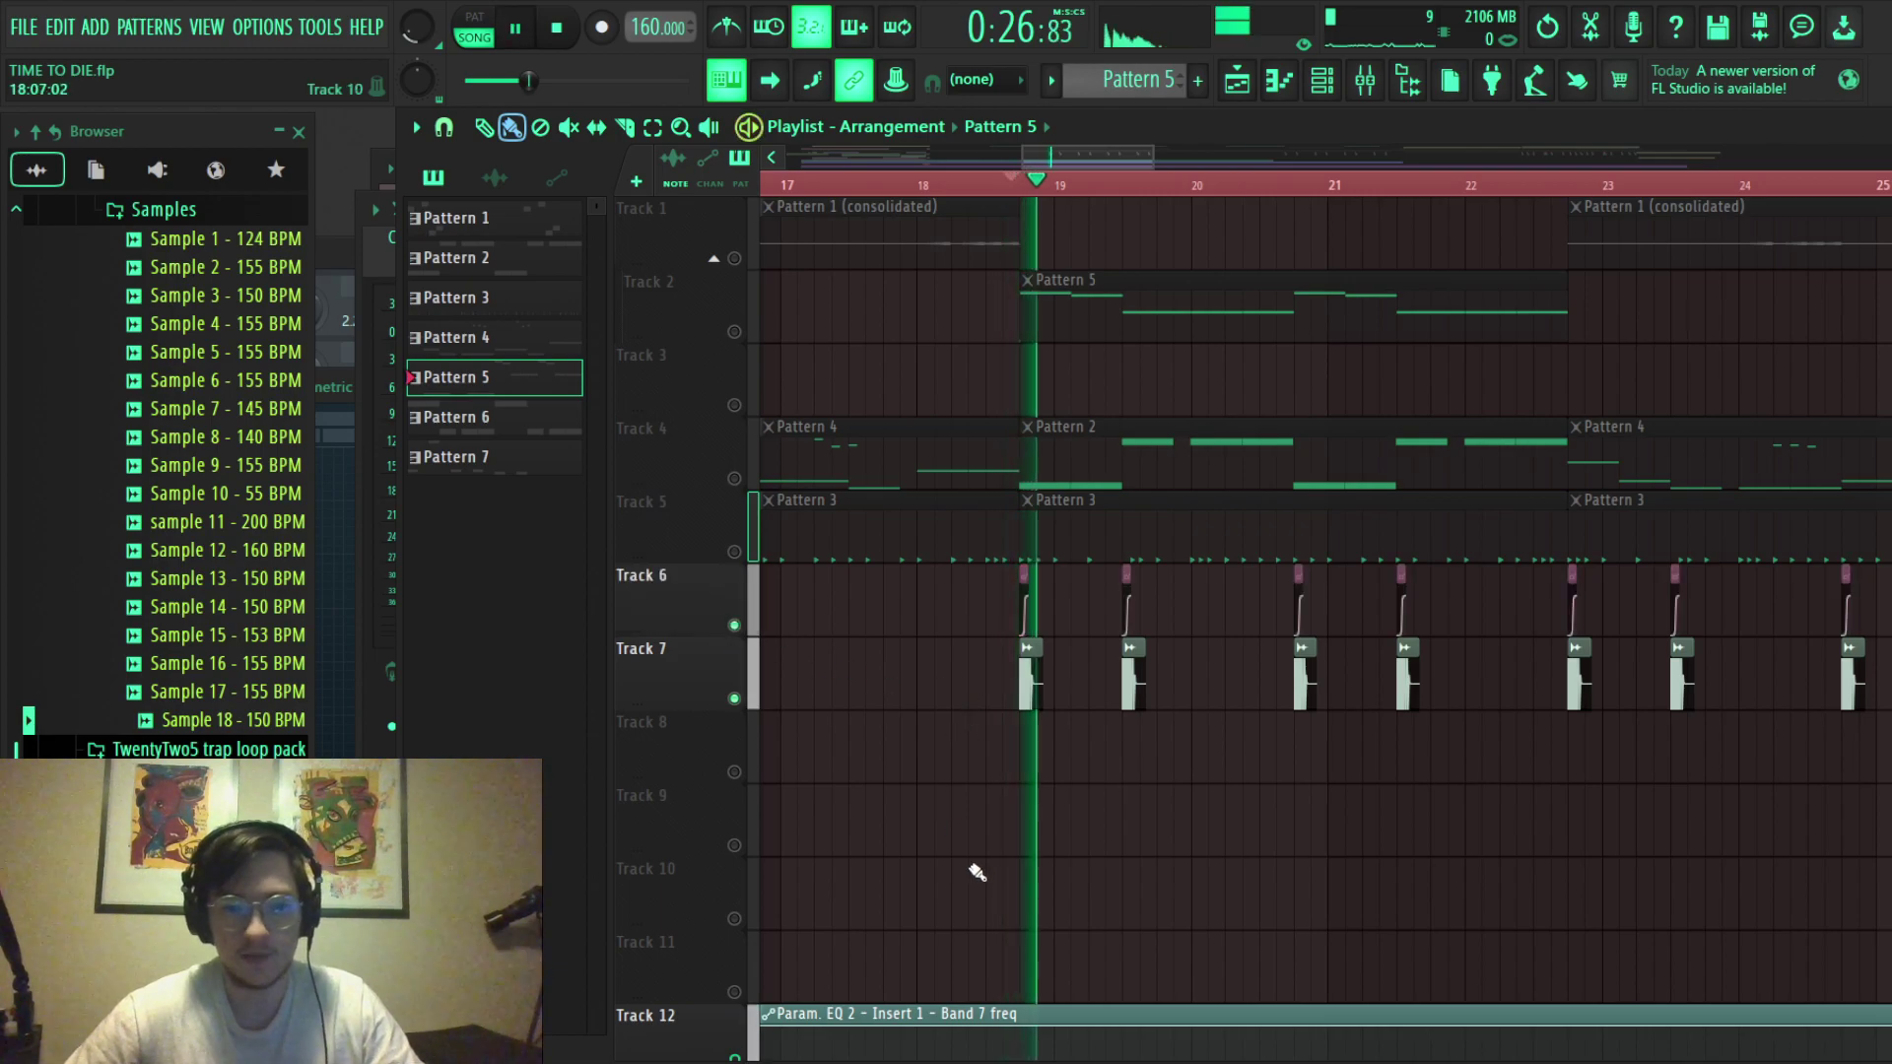
# View the COSMIC Kick 4 clip's sample settings with its precomputed effects, and show its mixer insert.
pyautogui.click(1029, 680)
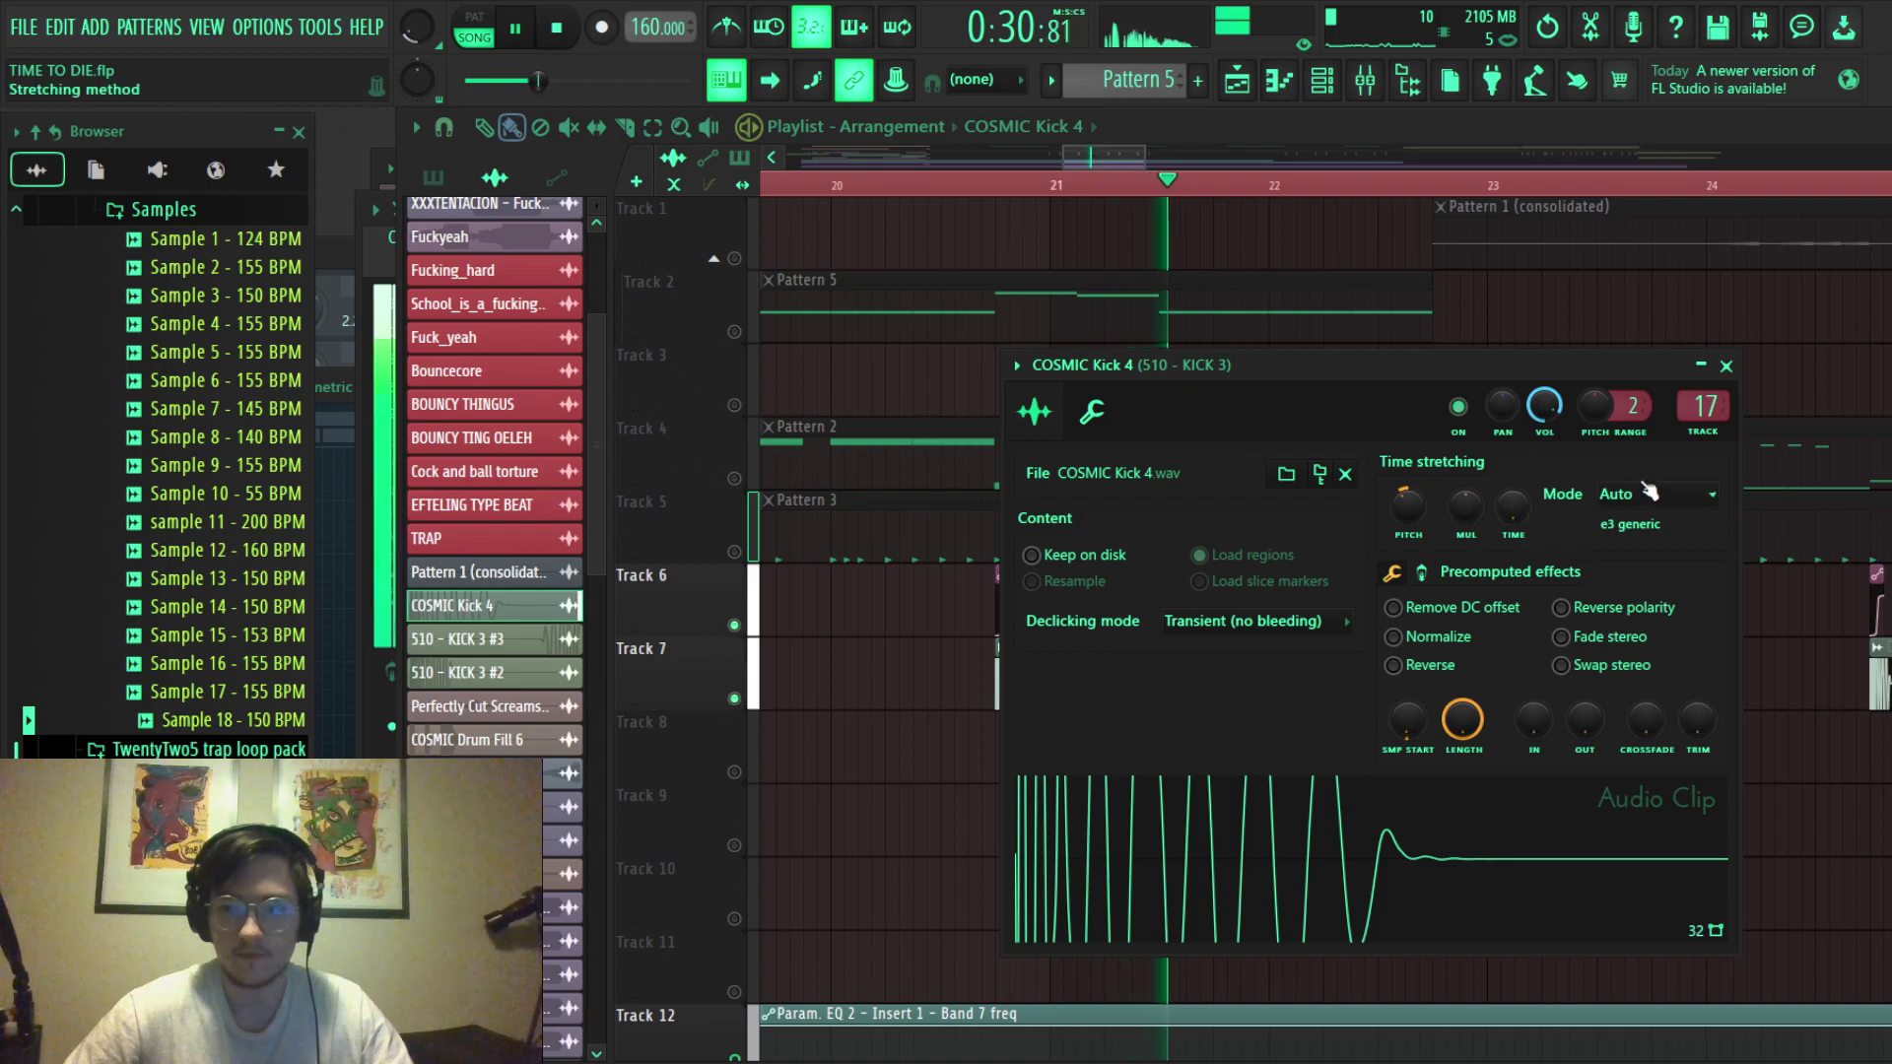
pyautogui.click(1422, 574)
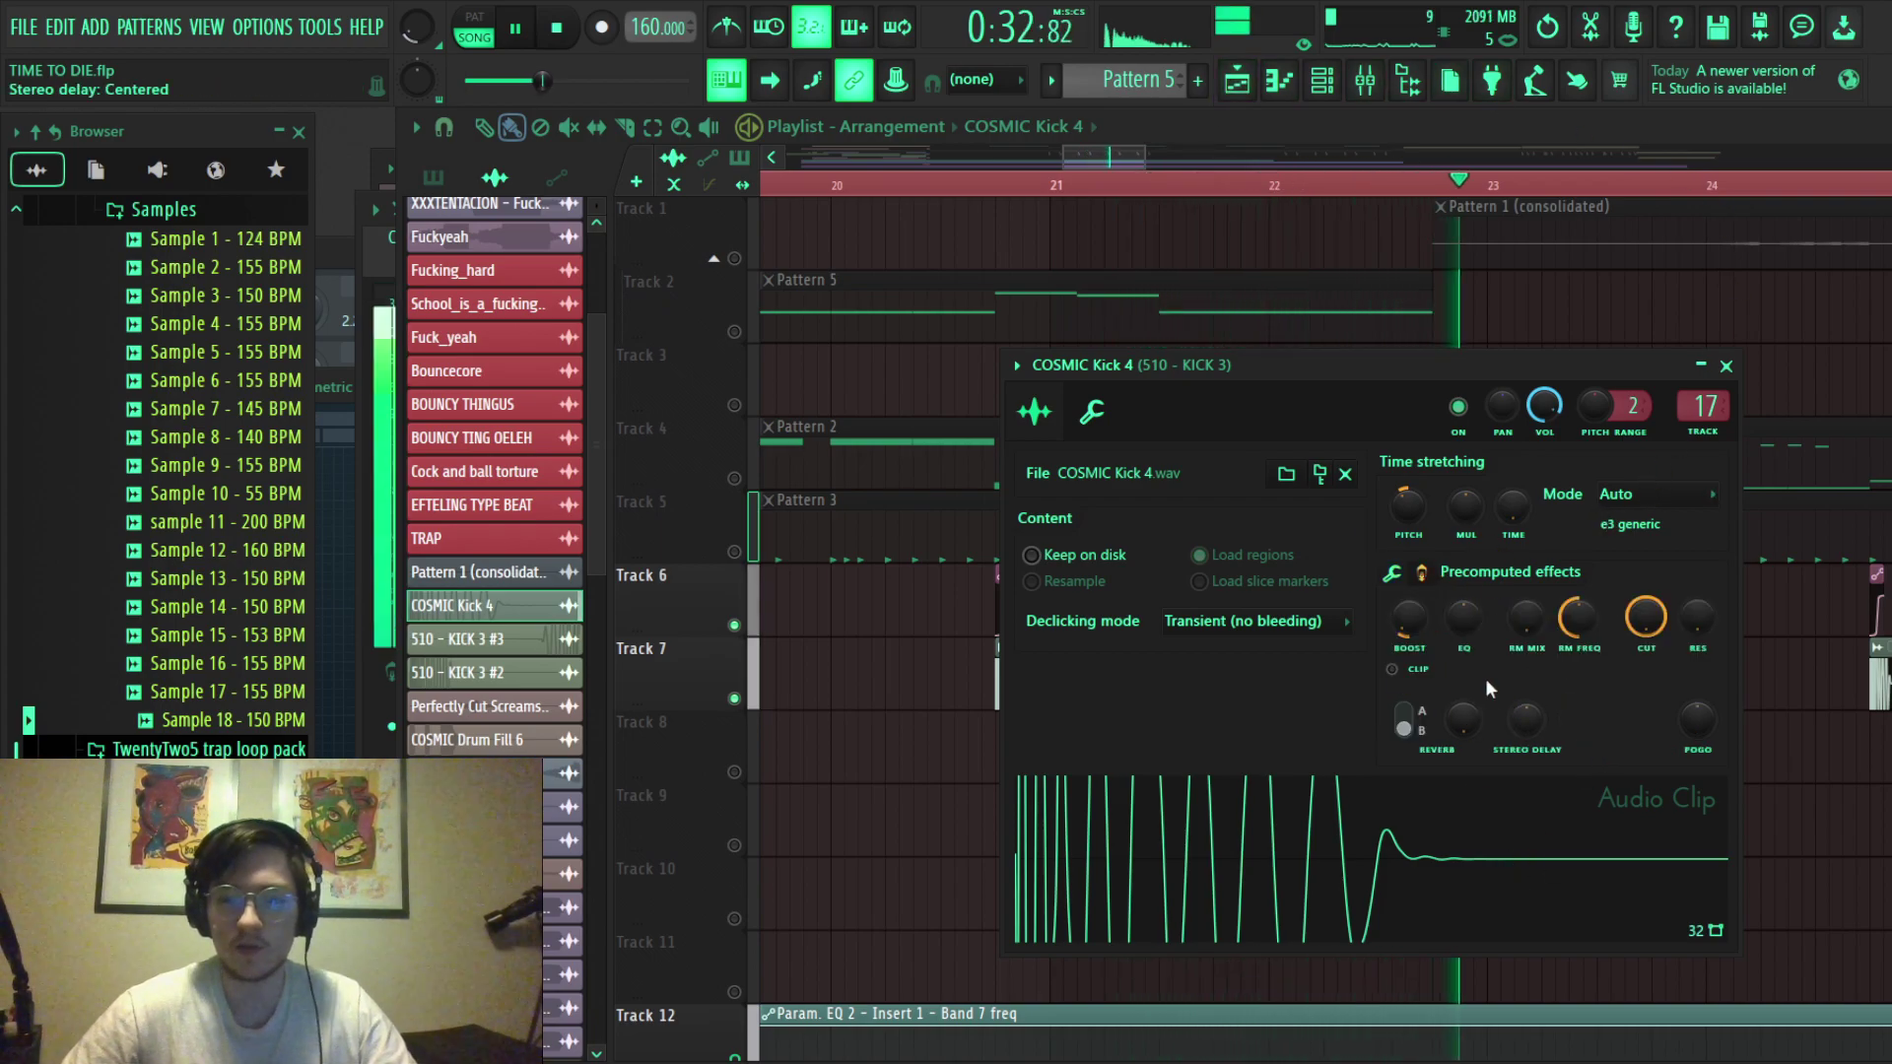
pyautogui.click(1366, 78)
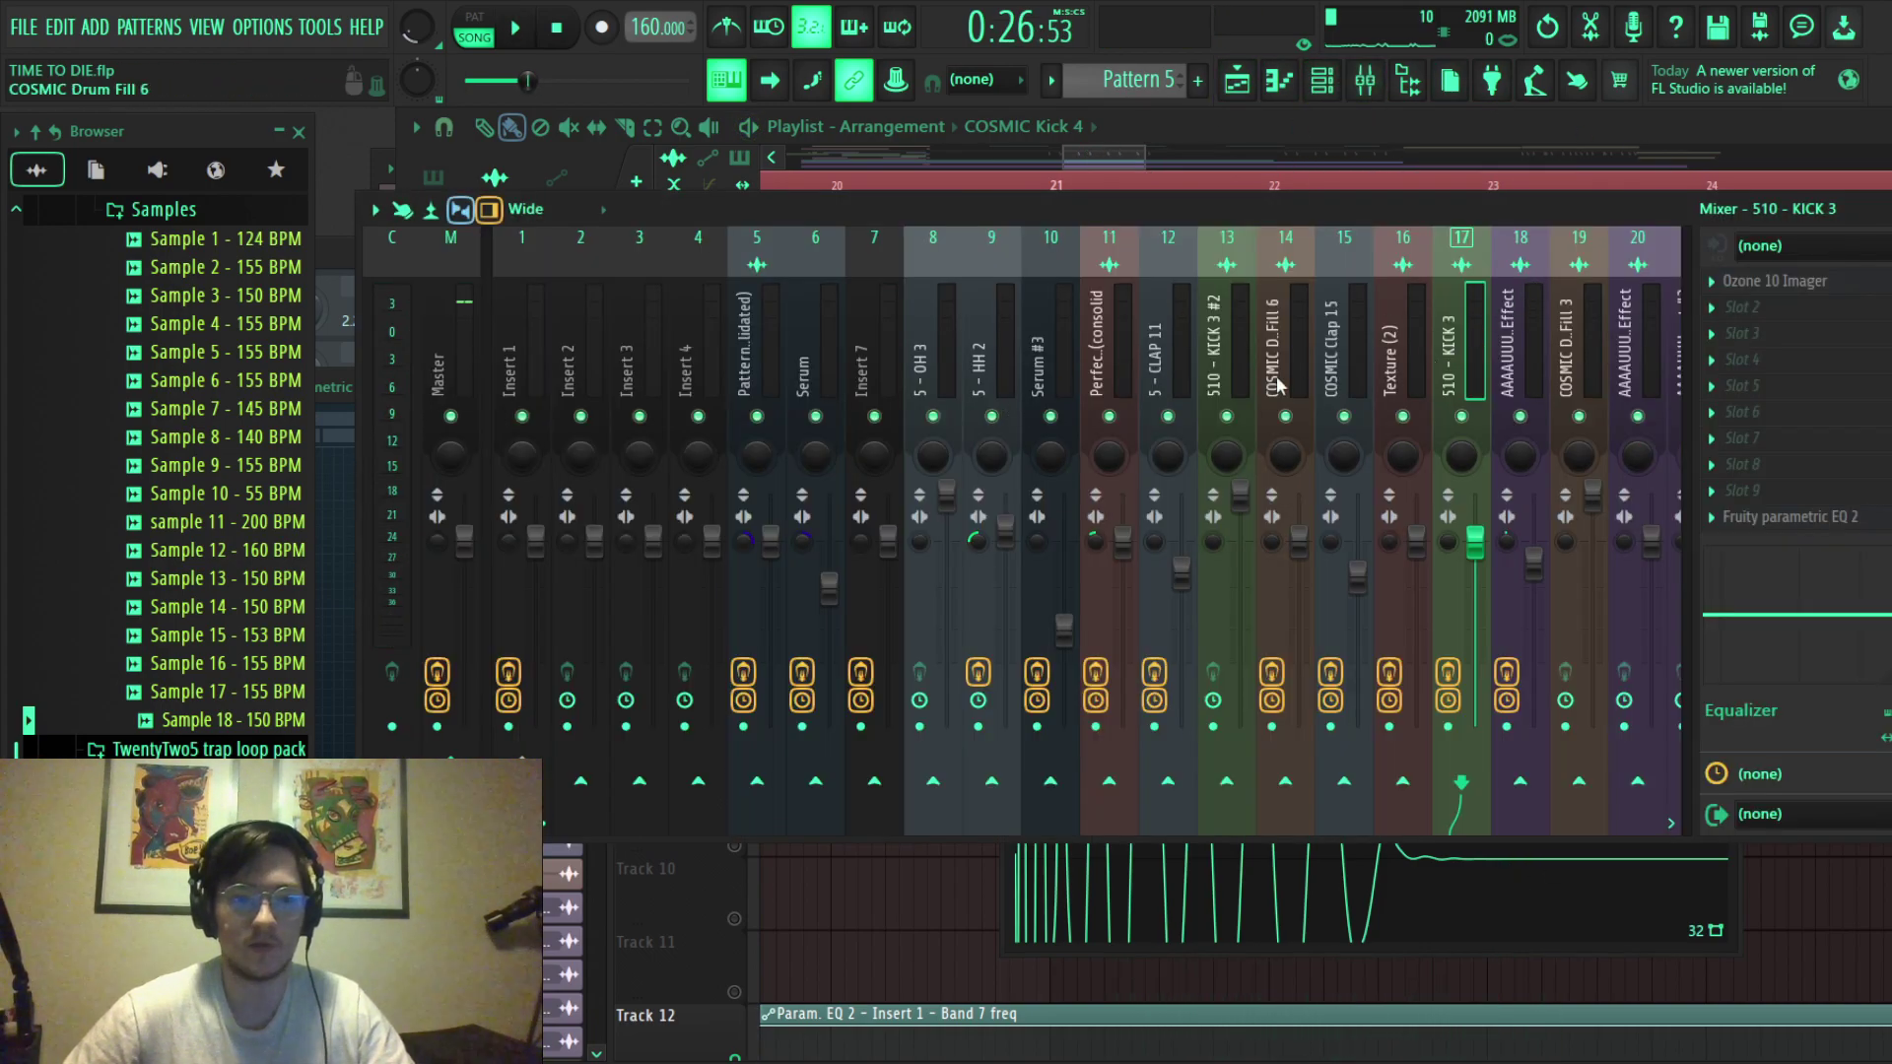
pyautogui.click(1883, 910)
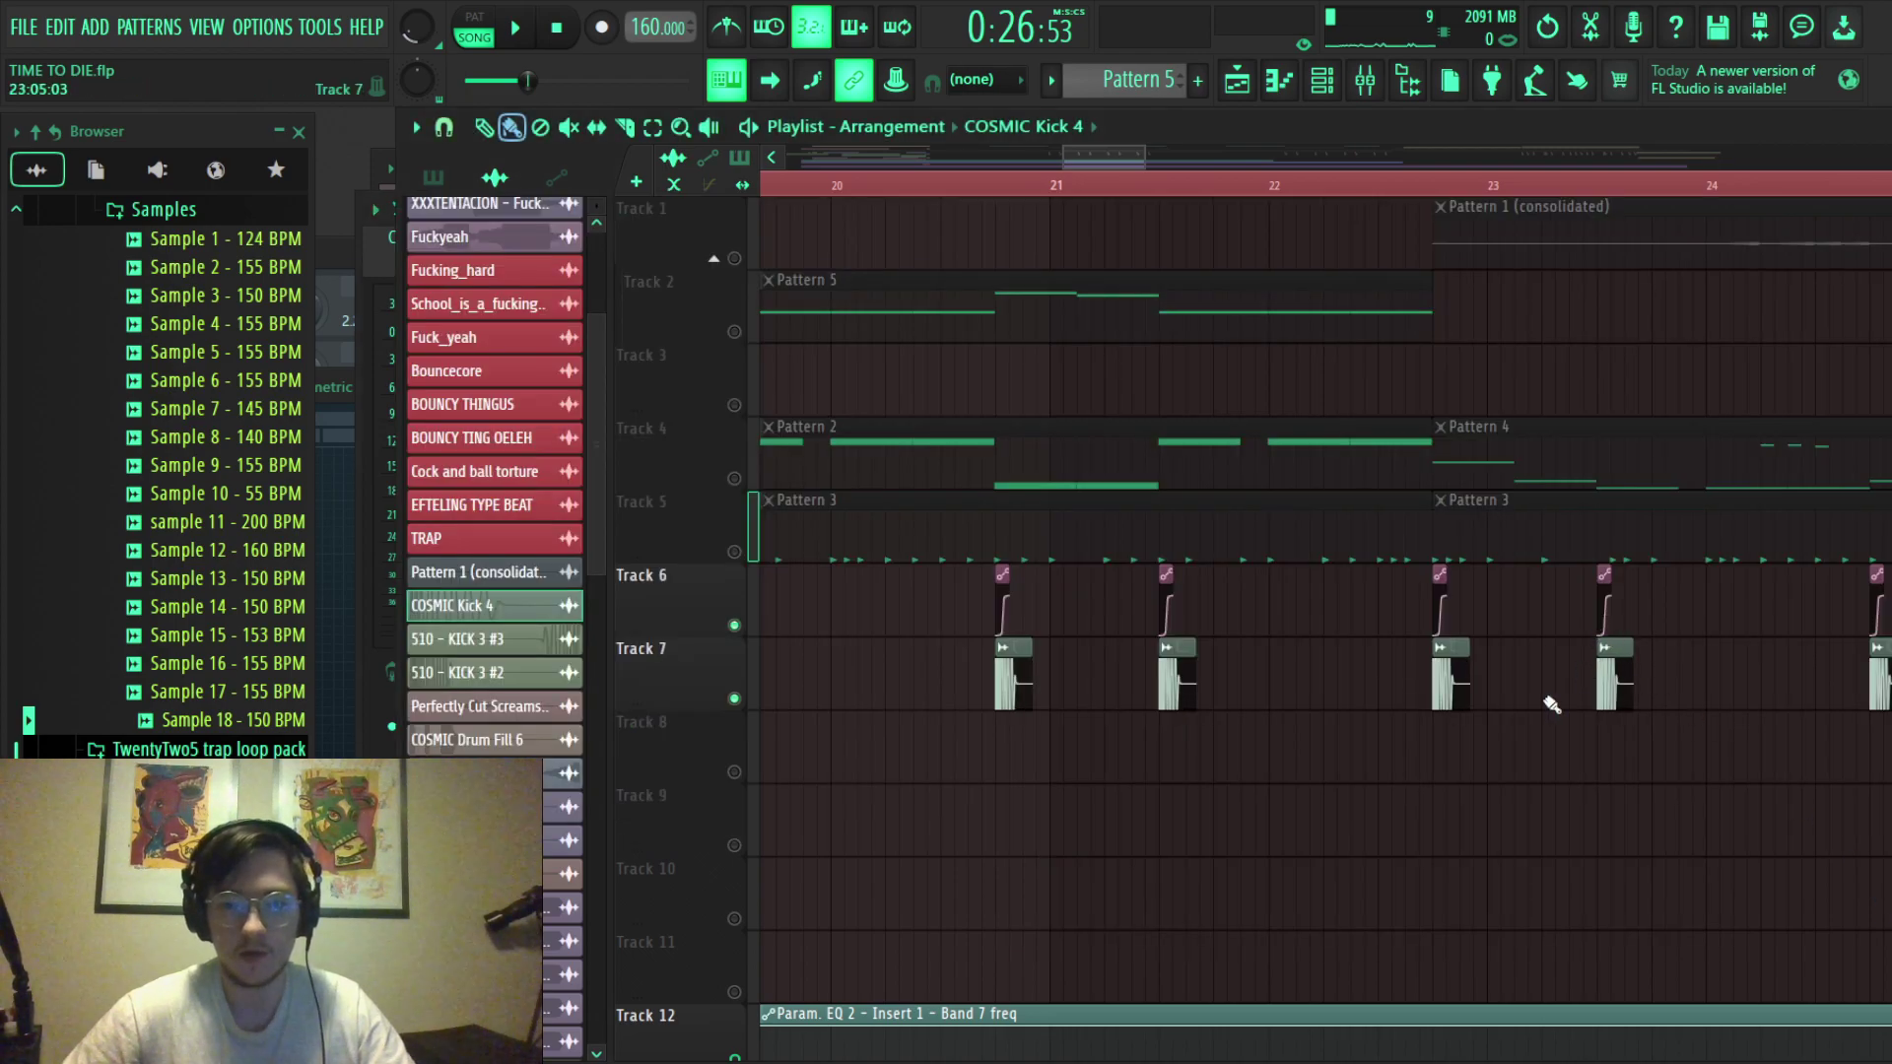
pyautogui.doubleClick(1446, 685)
# View the Fruity parametric EQ 2 curve on the 510 - KICK 3 mixer insert, and show the Master insert.
pyautogui.press('F9')
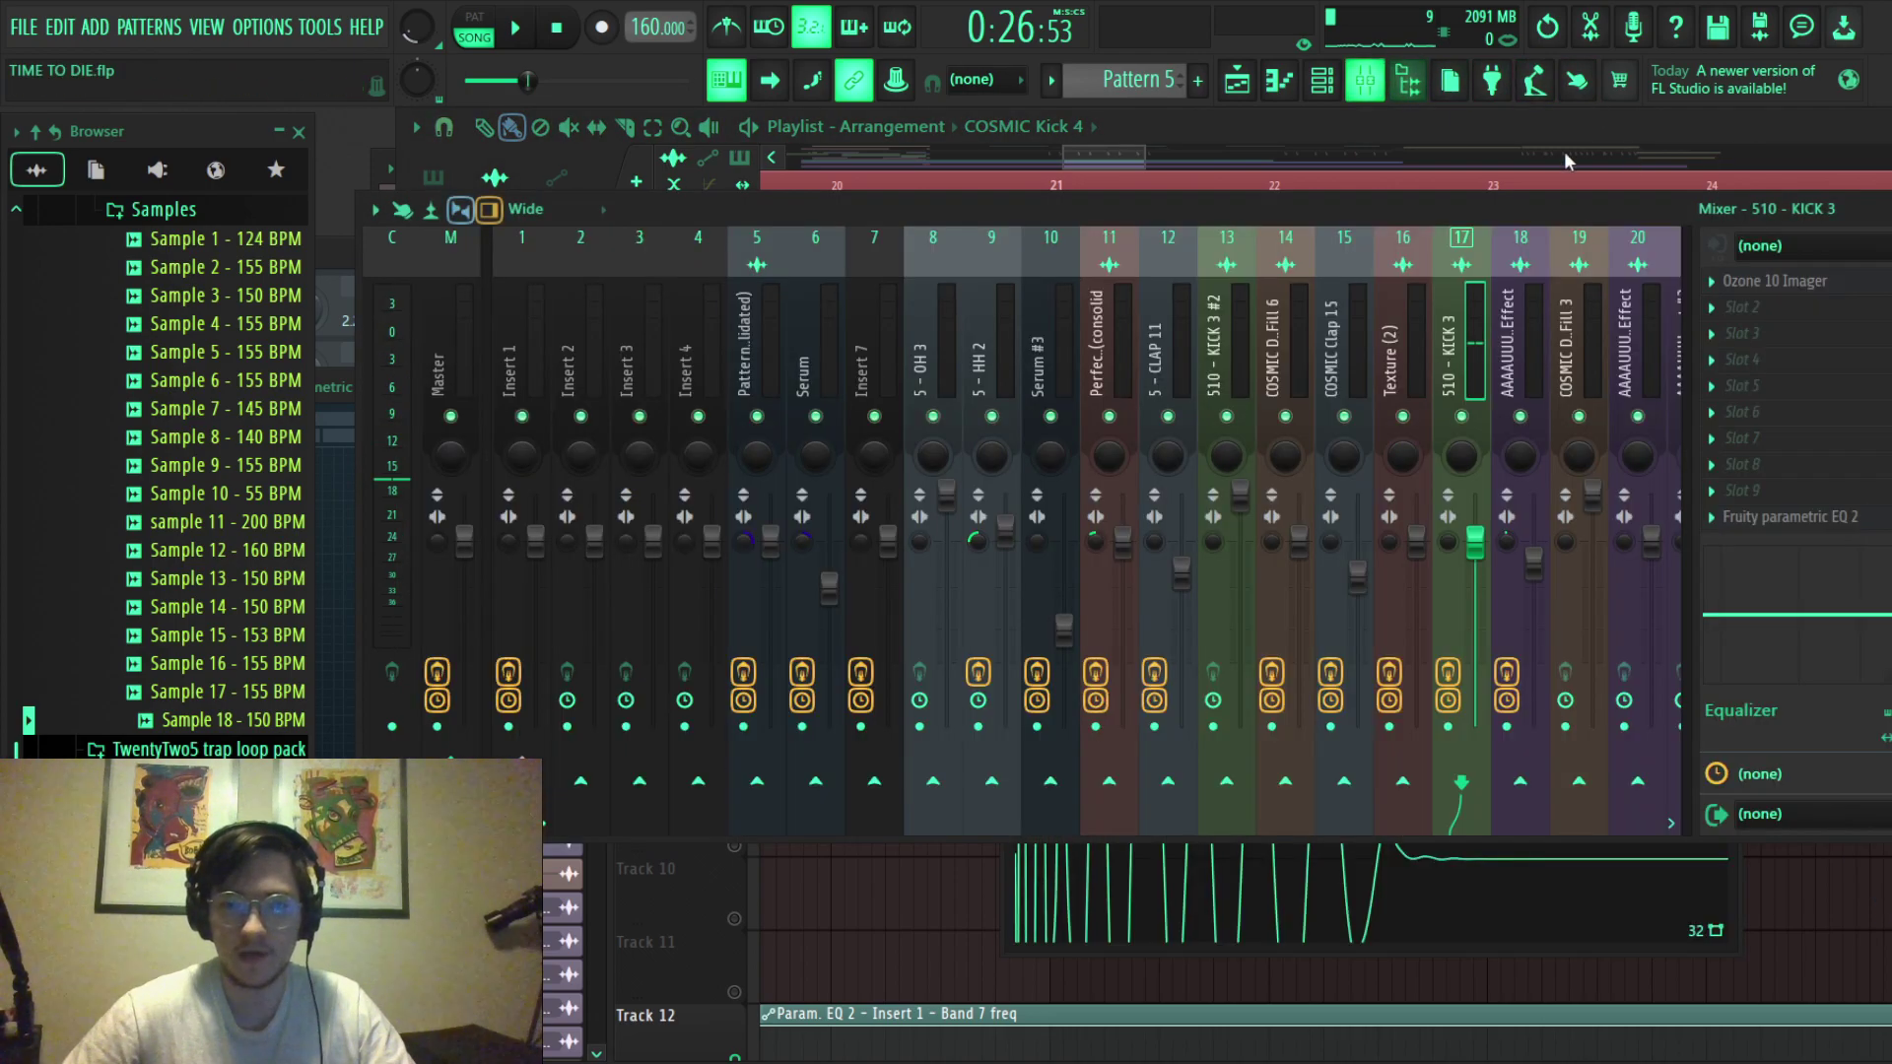
pyautogui.click(1785, 517)
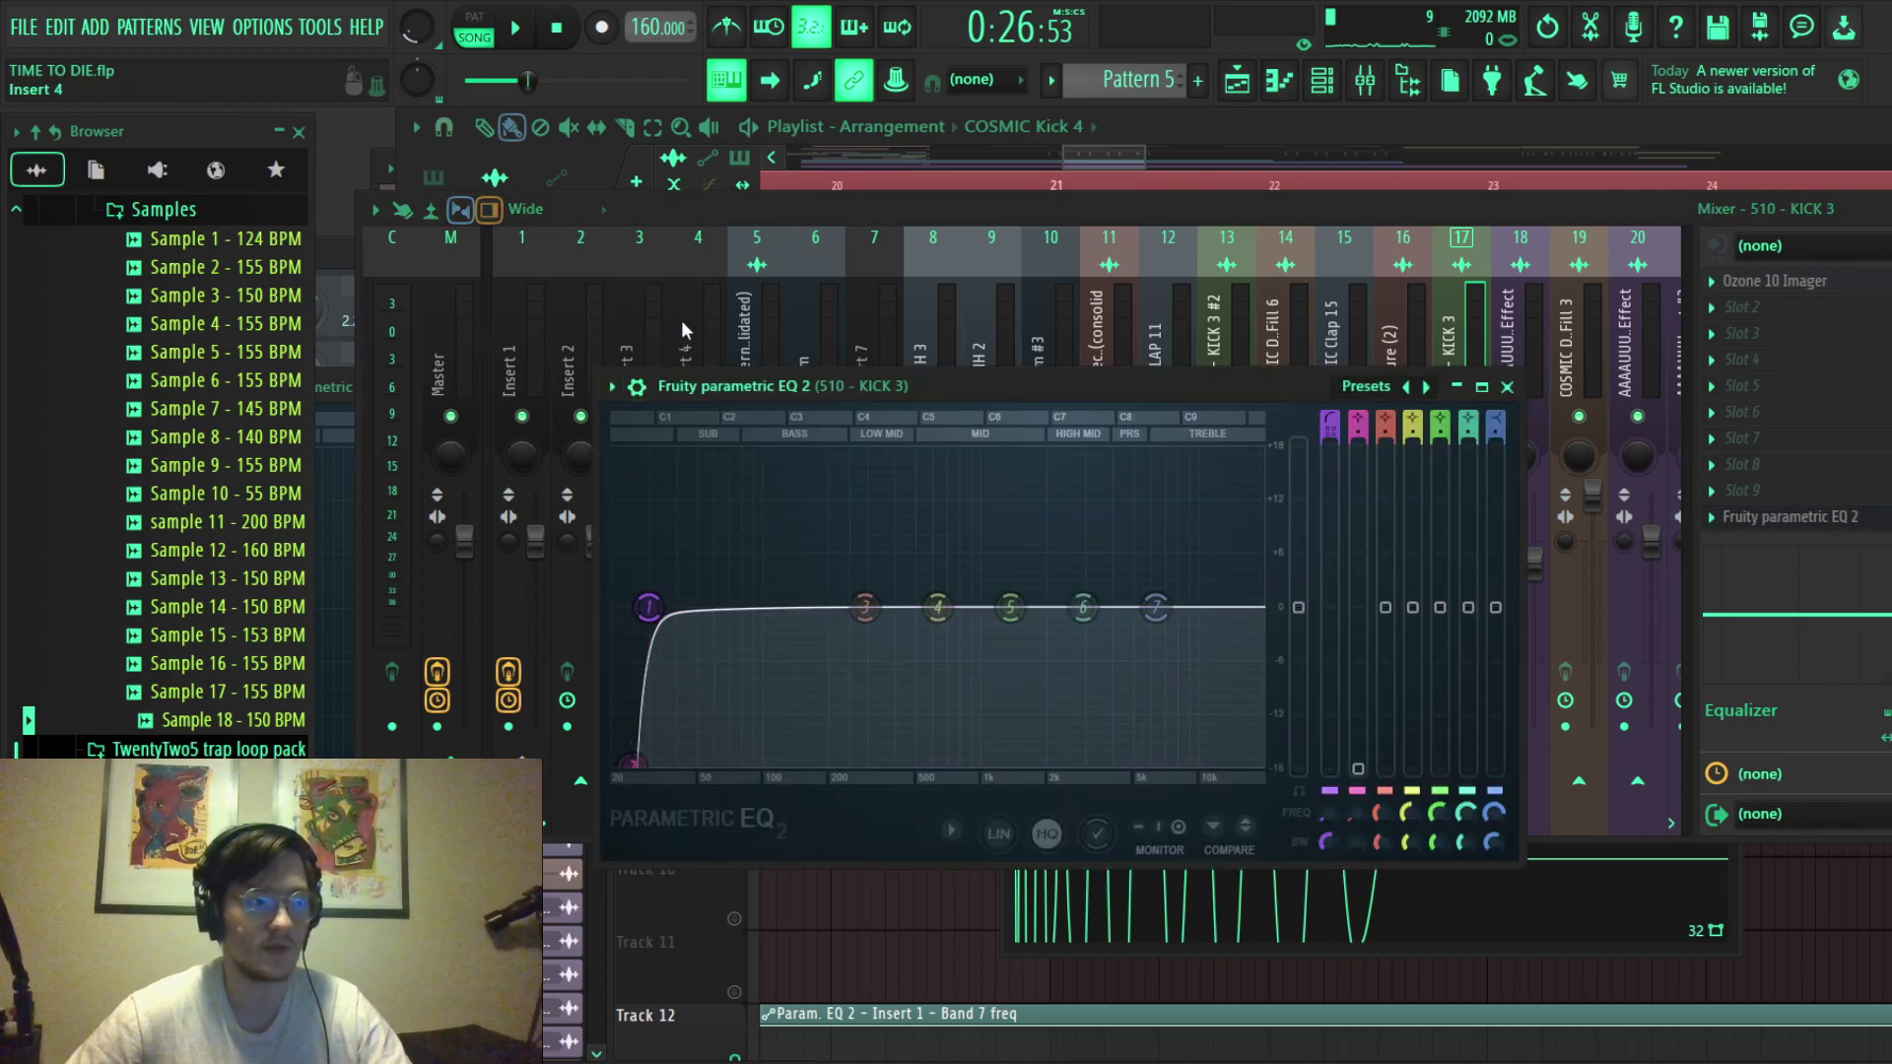
pyautogui.click(808, 295)
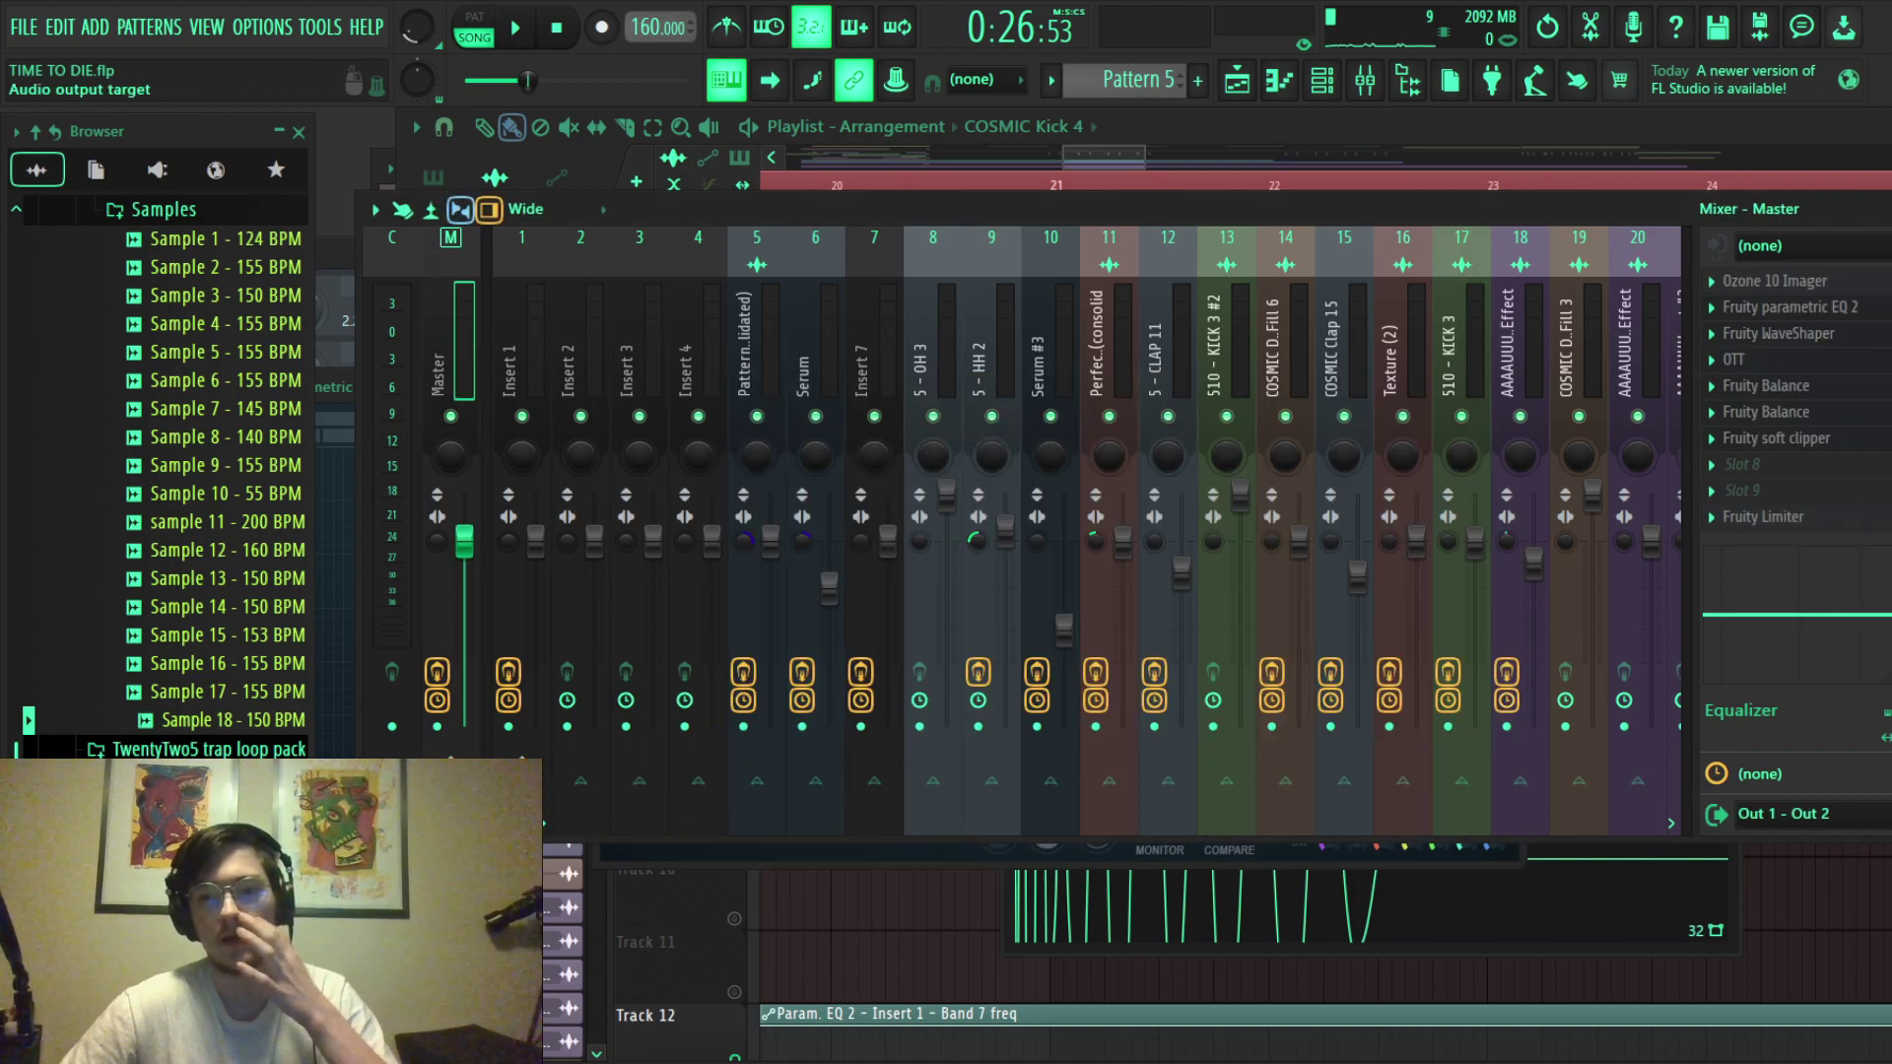
# Replay the soloed kick tracks in the playlist and reopen the COSMIC Kick 4 clip's settings near bar 19.
pyautogui.press('F9')
pyautogui.press('space')
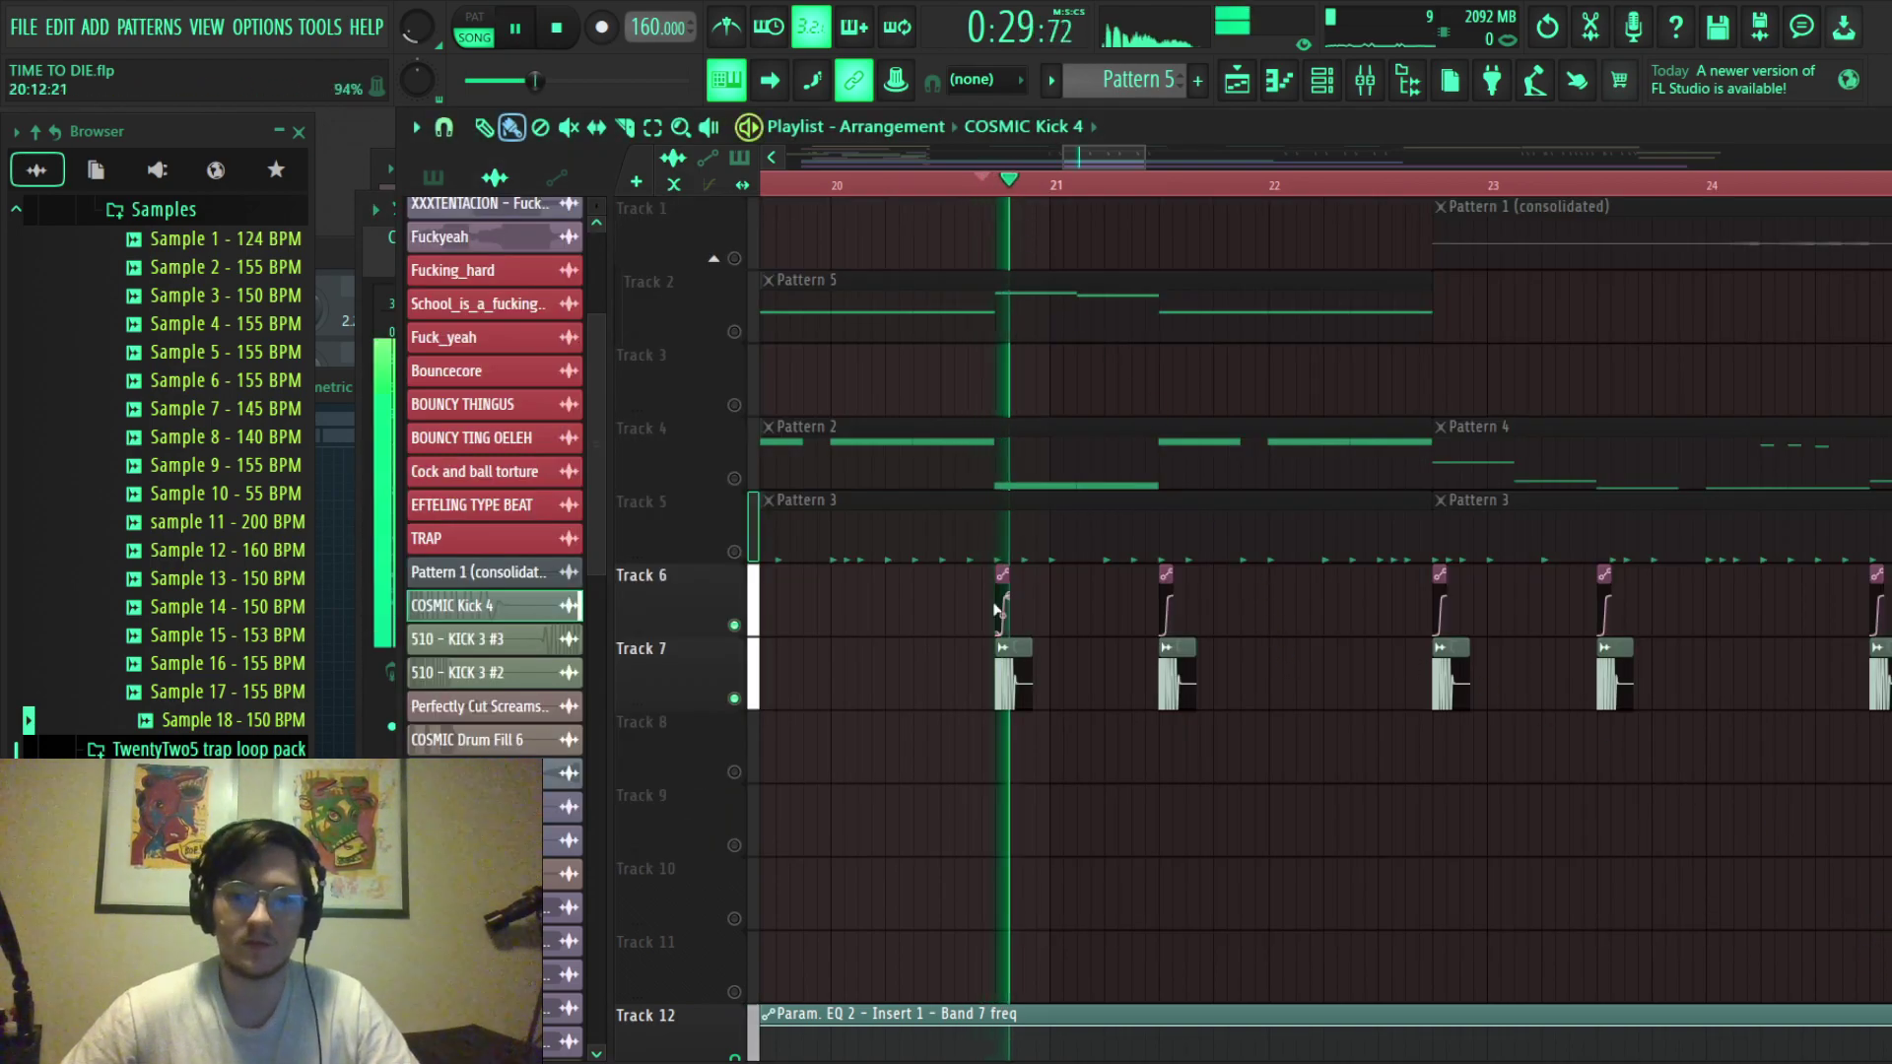
pyautogui.scroll(-3, 1026, 738)
pyautogui.scroll(3, 894, 796)
pyautogui.press('space')
pyautogui.doubleClick(1021, 682)
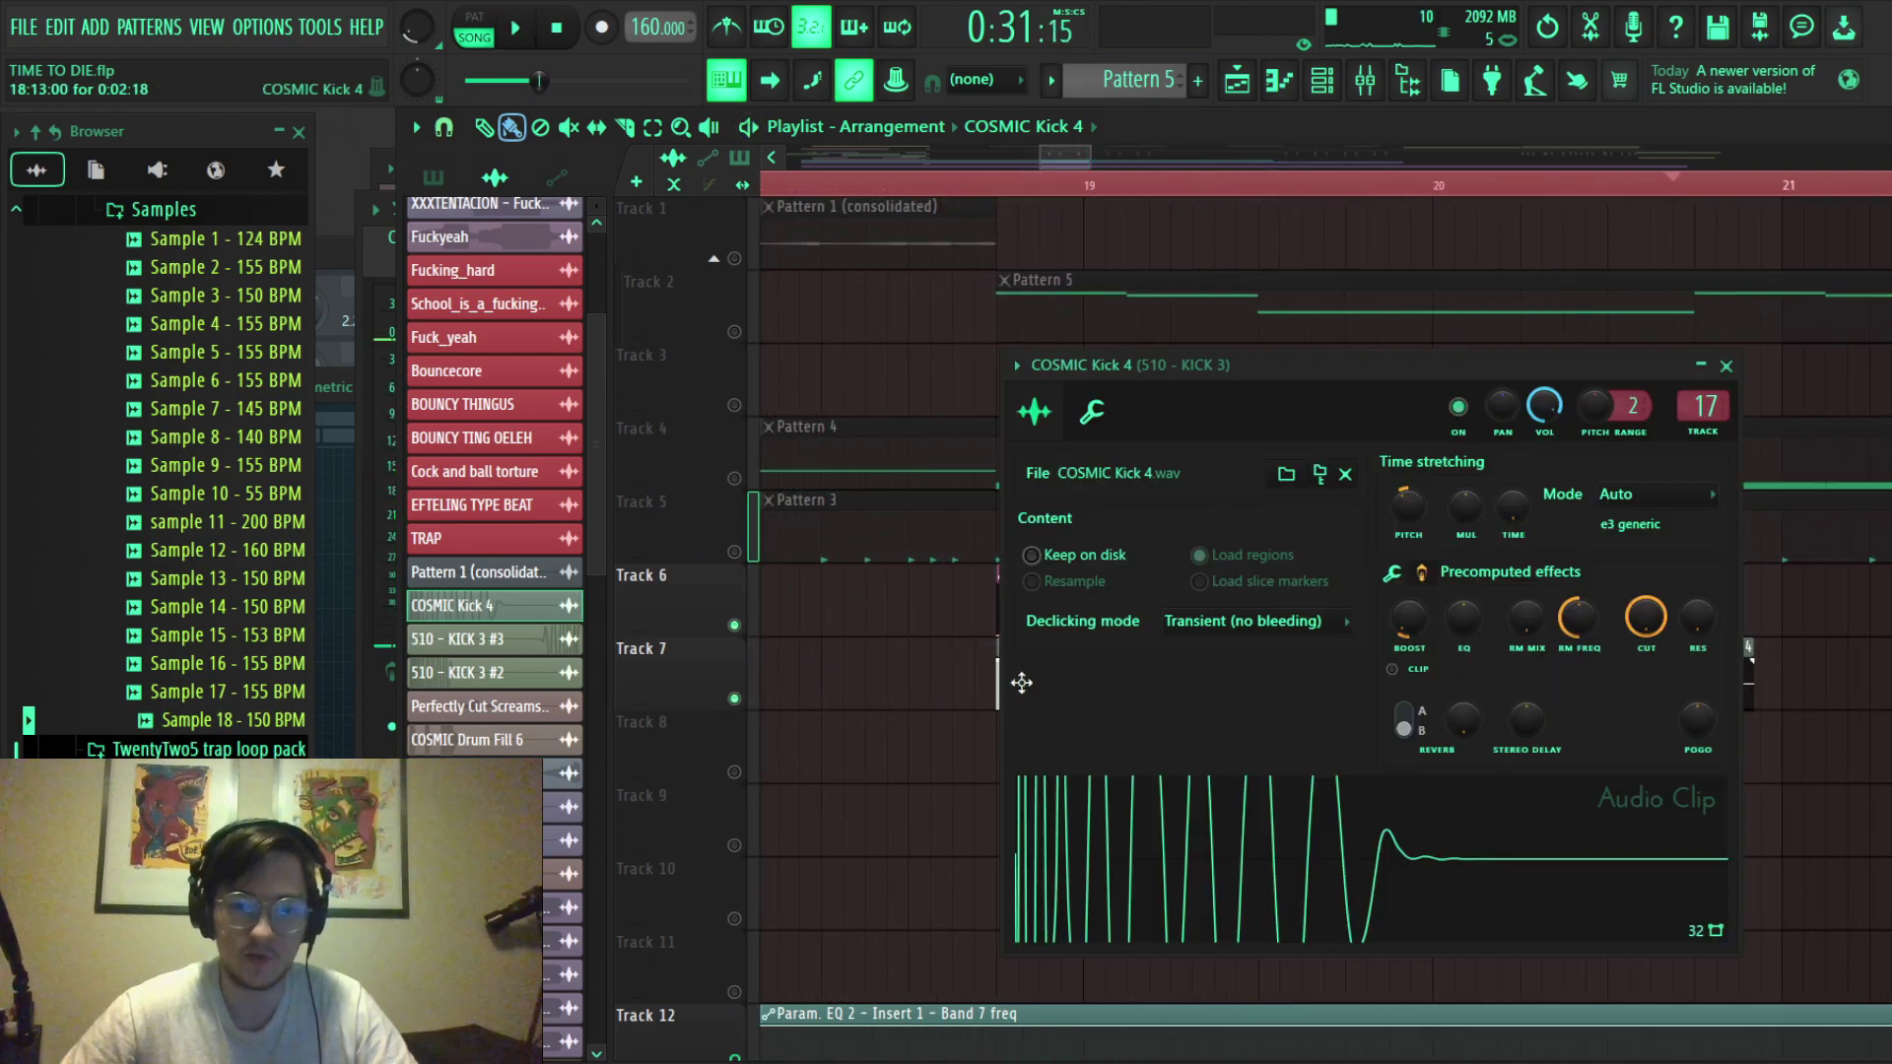
# Examine the precomputed effects of the COSMIC Kick 4 clip and slightly raise their Boost amount.
pyautogui.moveTo(1375, 366); pyautogui.dragTo(1190, 295)
pyautogui.click(1209, 502)
pyautogui.click(1218, 510)
pyautogui.doubleClick(1238, 507)
pyautogui.click(1239, 506)
pyautogui.click(1239, 507)
pyautogui.click(1238, 505)
pyautogui.click(1238, 504)
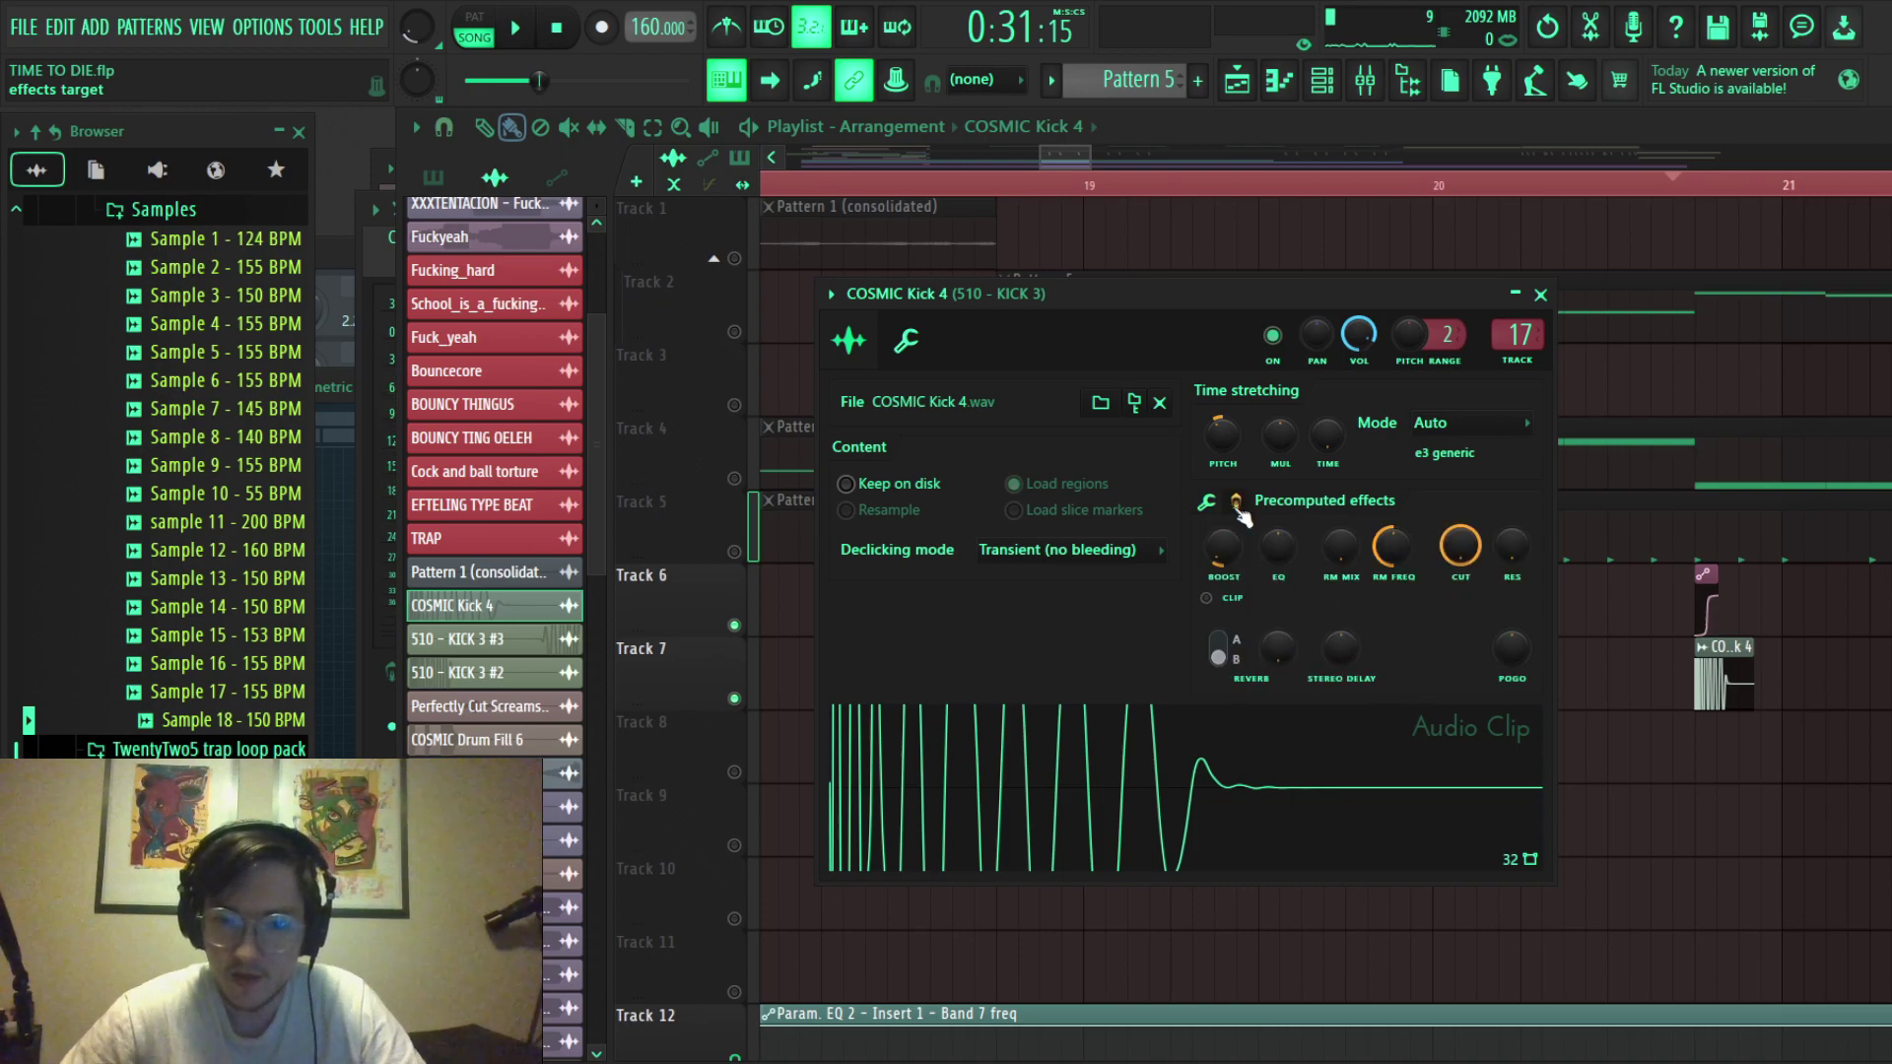
pyautogui.moveTo(1223, 548)
pyautogui.mouseDown()
pyautogui.moveTo(1223, 520)
pyautogui.moveTo(1223, 537)
pyautogui.mouseUp()
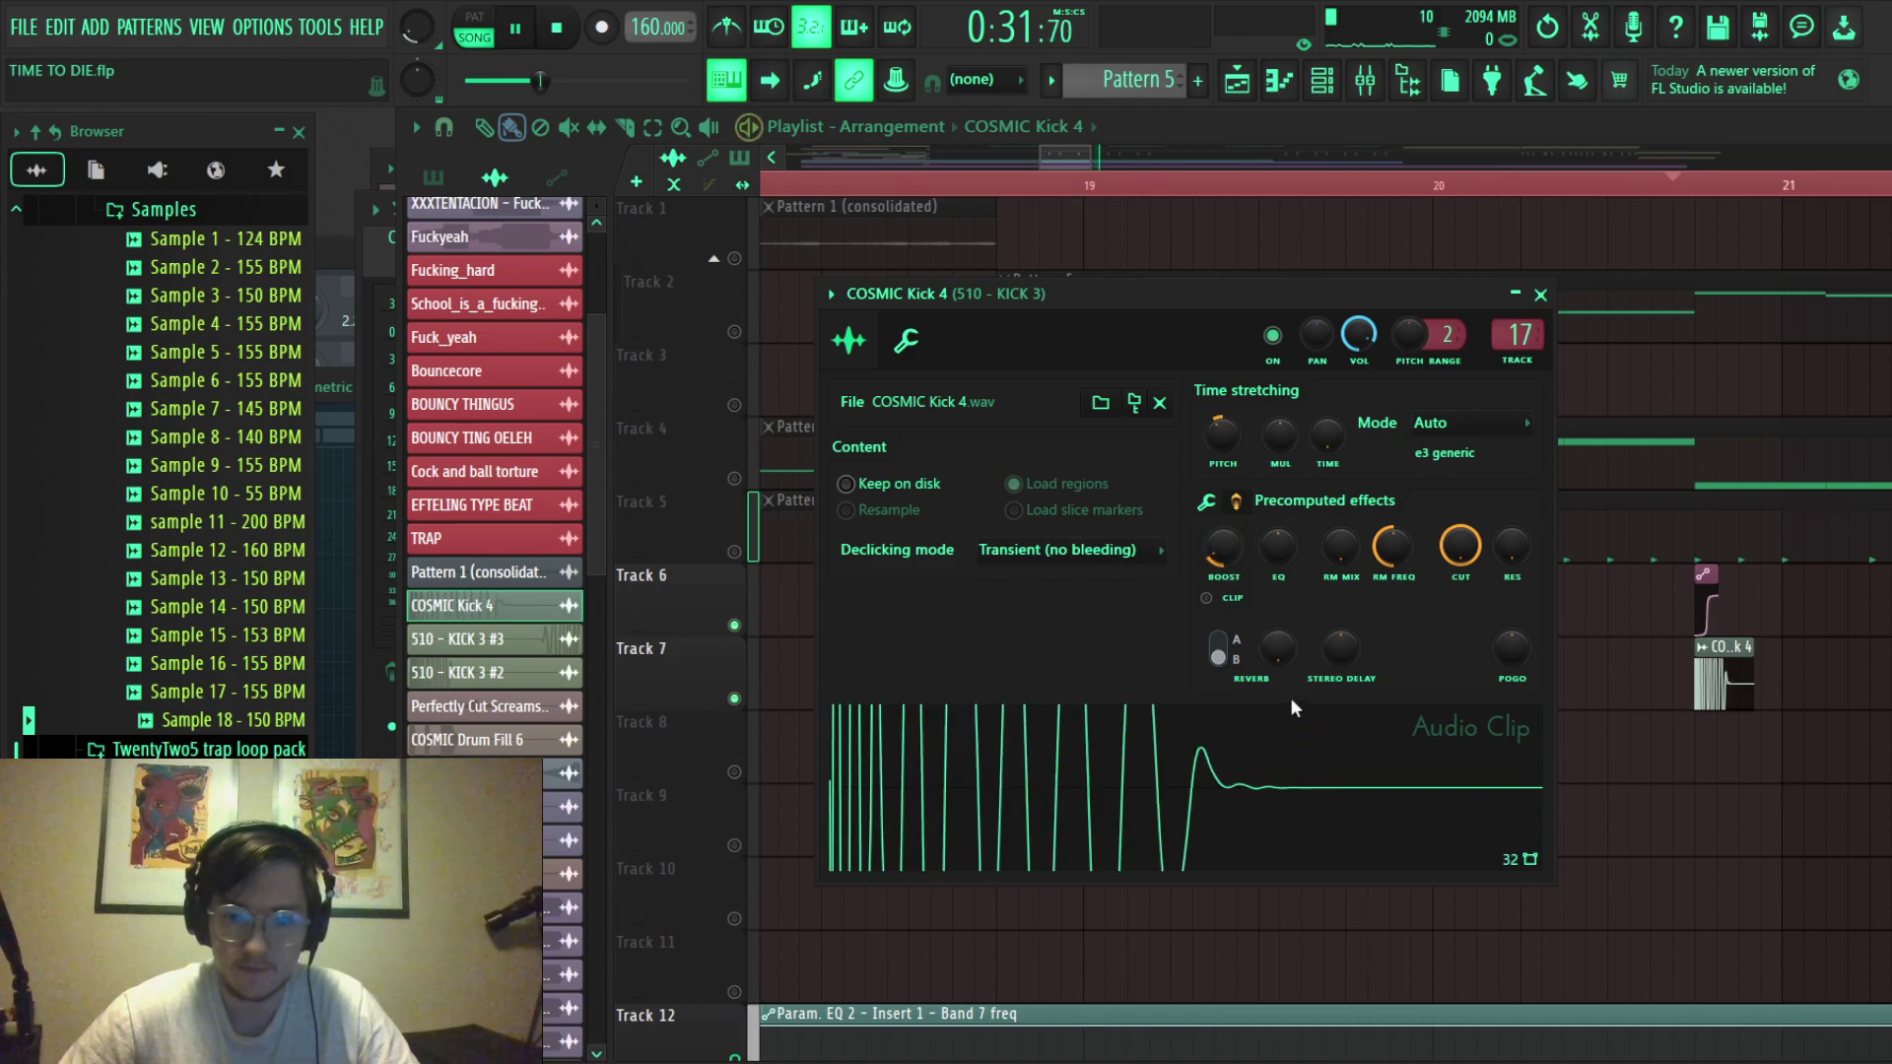
# Close the COSMIC Kick 4 settings and replay the soloed kick tracks around bar 19.
pyautogui.press('space')
pyautogui.click(1540, 295)
pyautogui.press('space')
pyautogui.scroll(-6, 1596, 815)
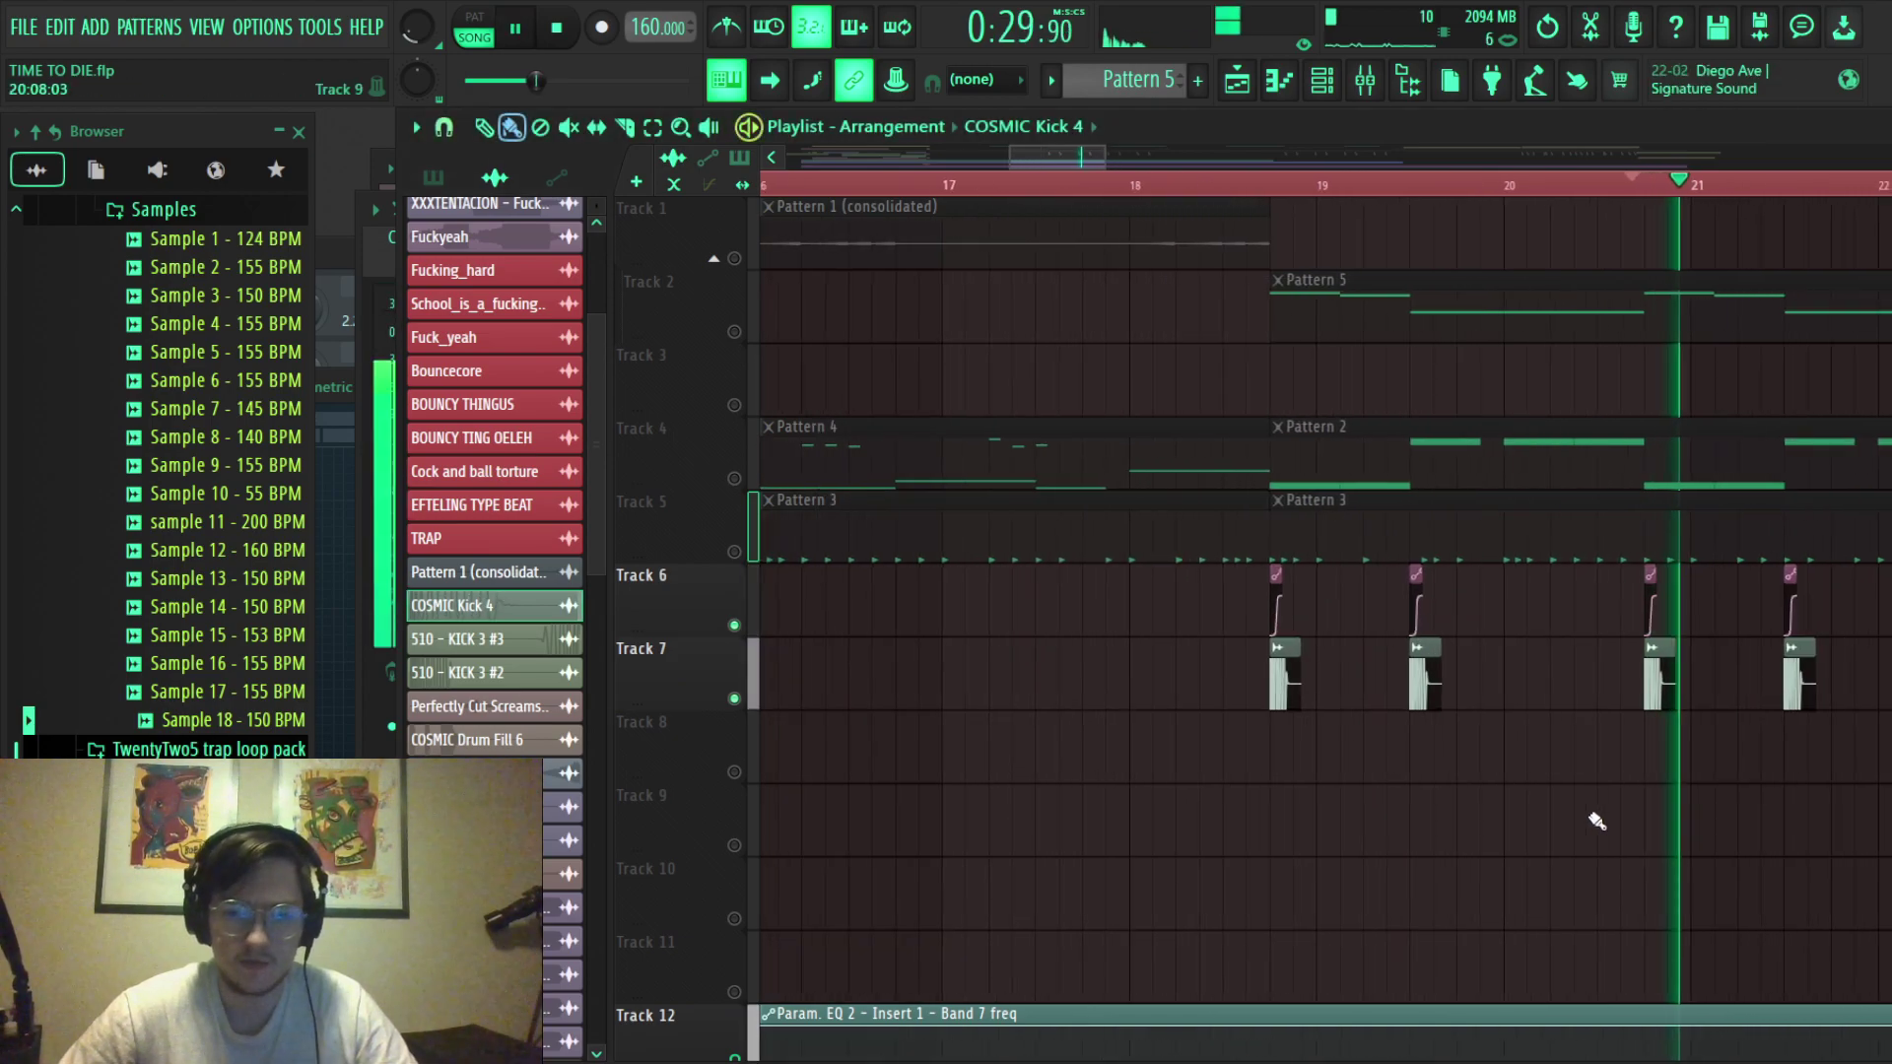
pyautogui.press('space')
pyautogui.scroll(-8, 1241, 769)
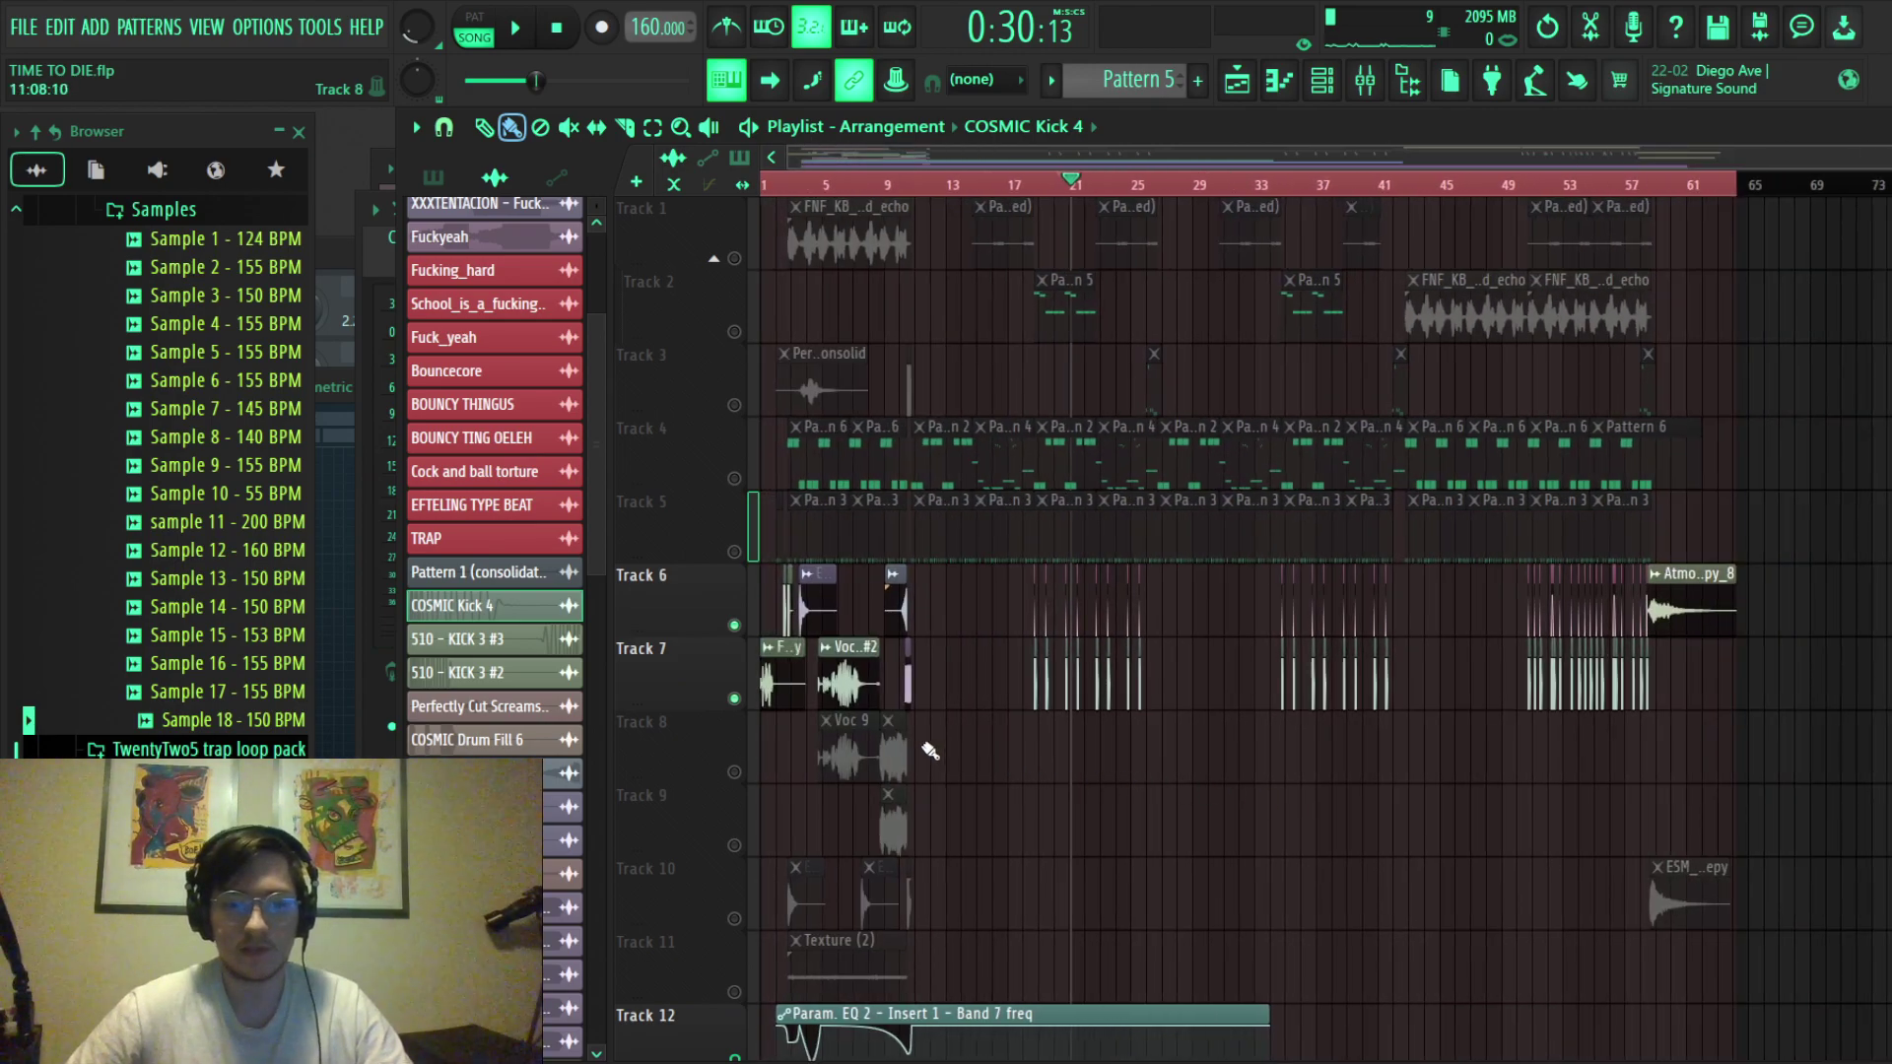
# Unmute Track 5 and play the Pattern 3 drums together with the kicks from near bar 19.
pyautogui.scroll(8, 931, 752)
pyautogui.click(735, 553)
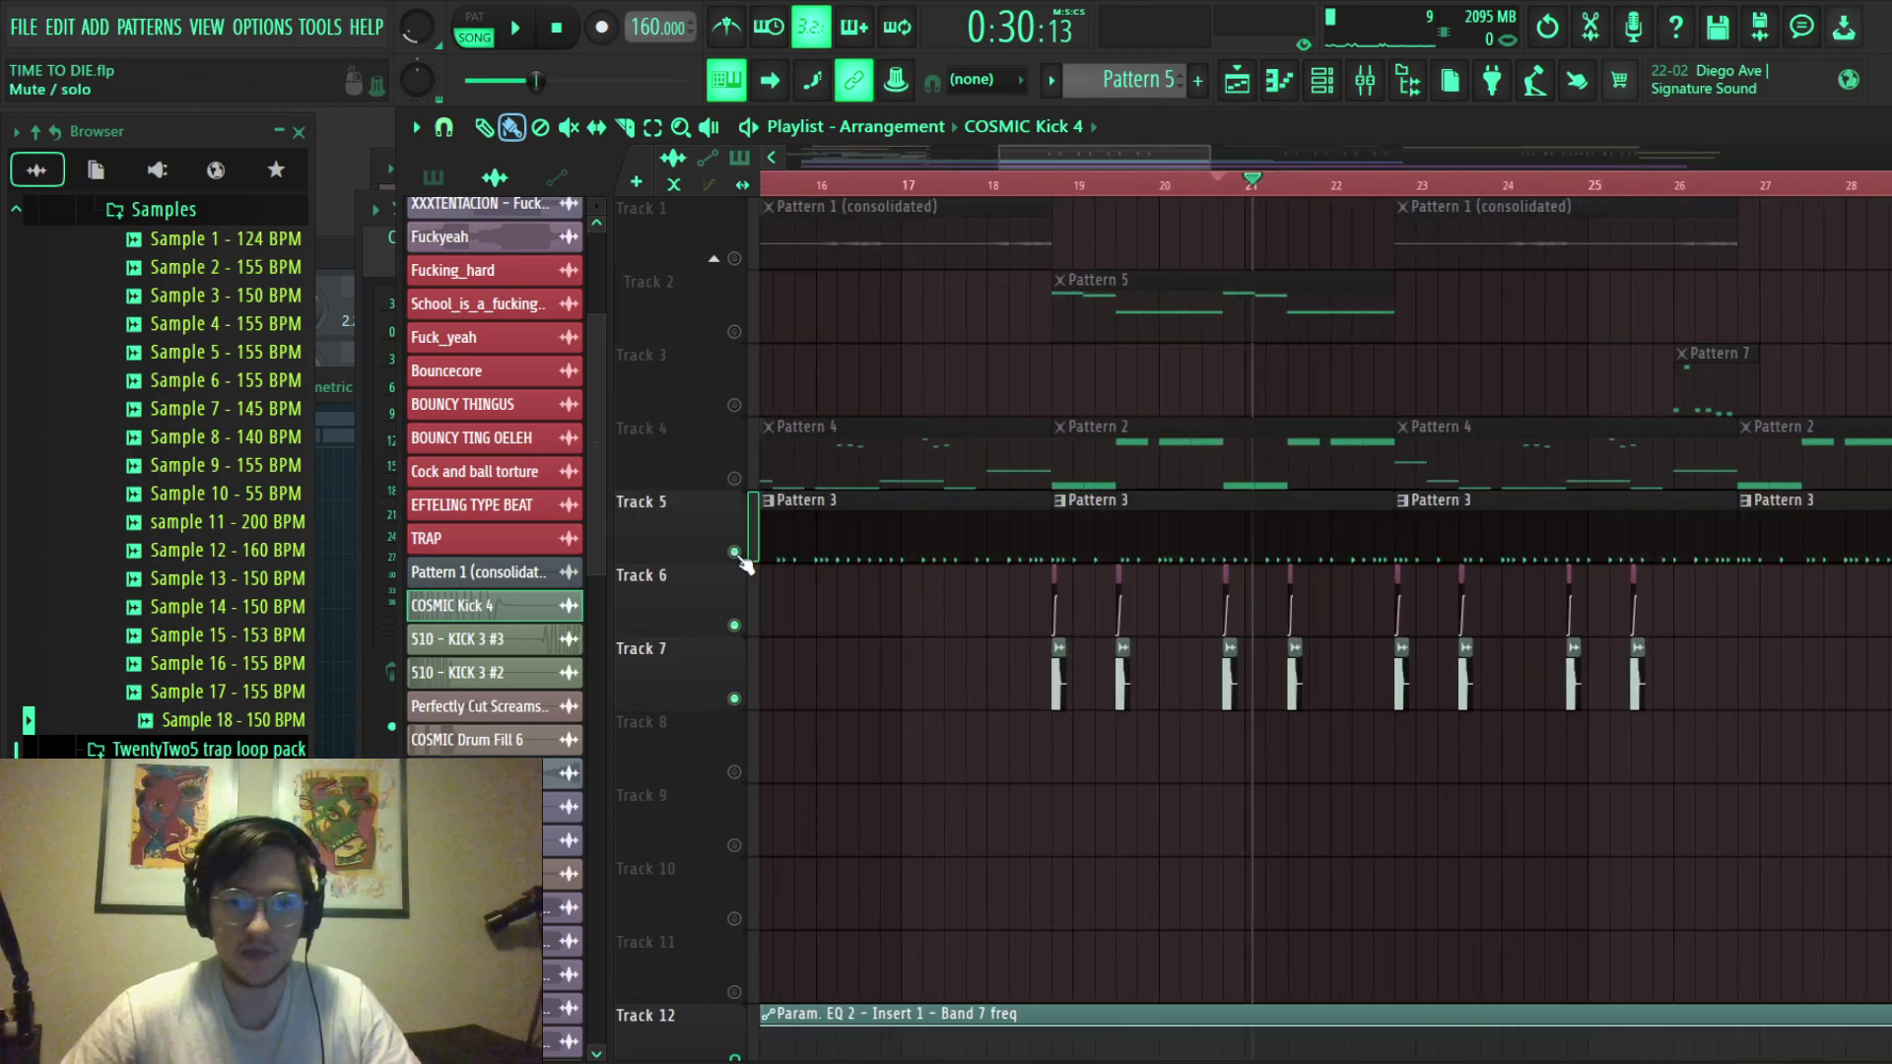
pyautogui.press('space')
pyautogui.scroll(2, 1041, 489)
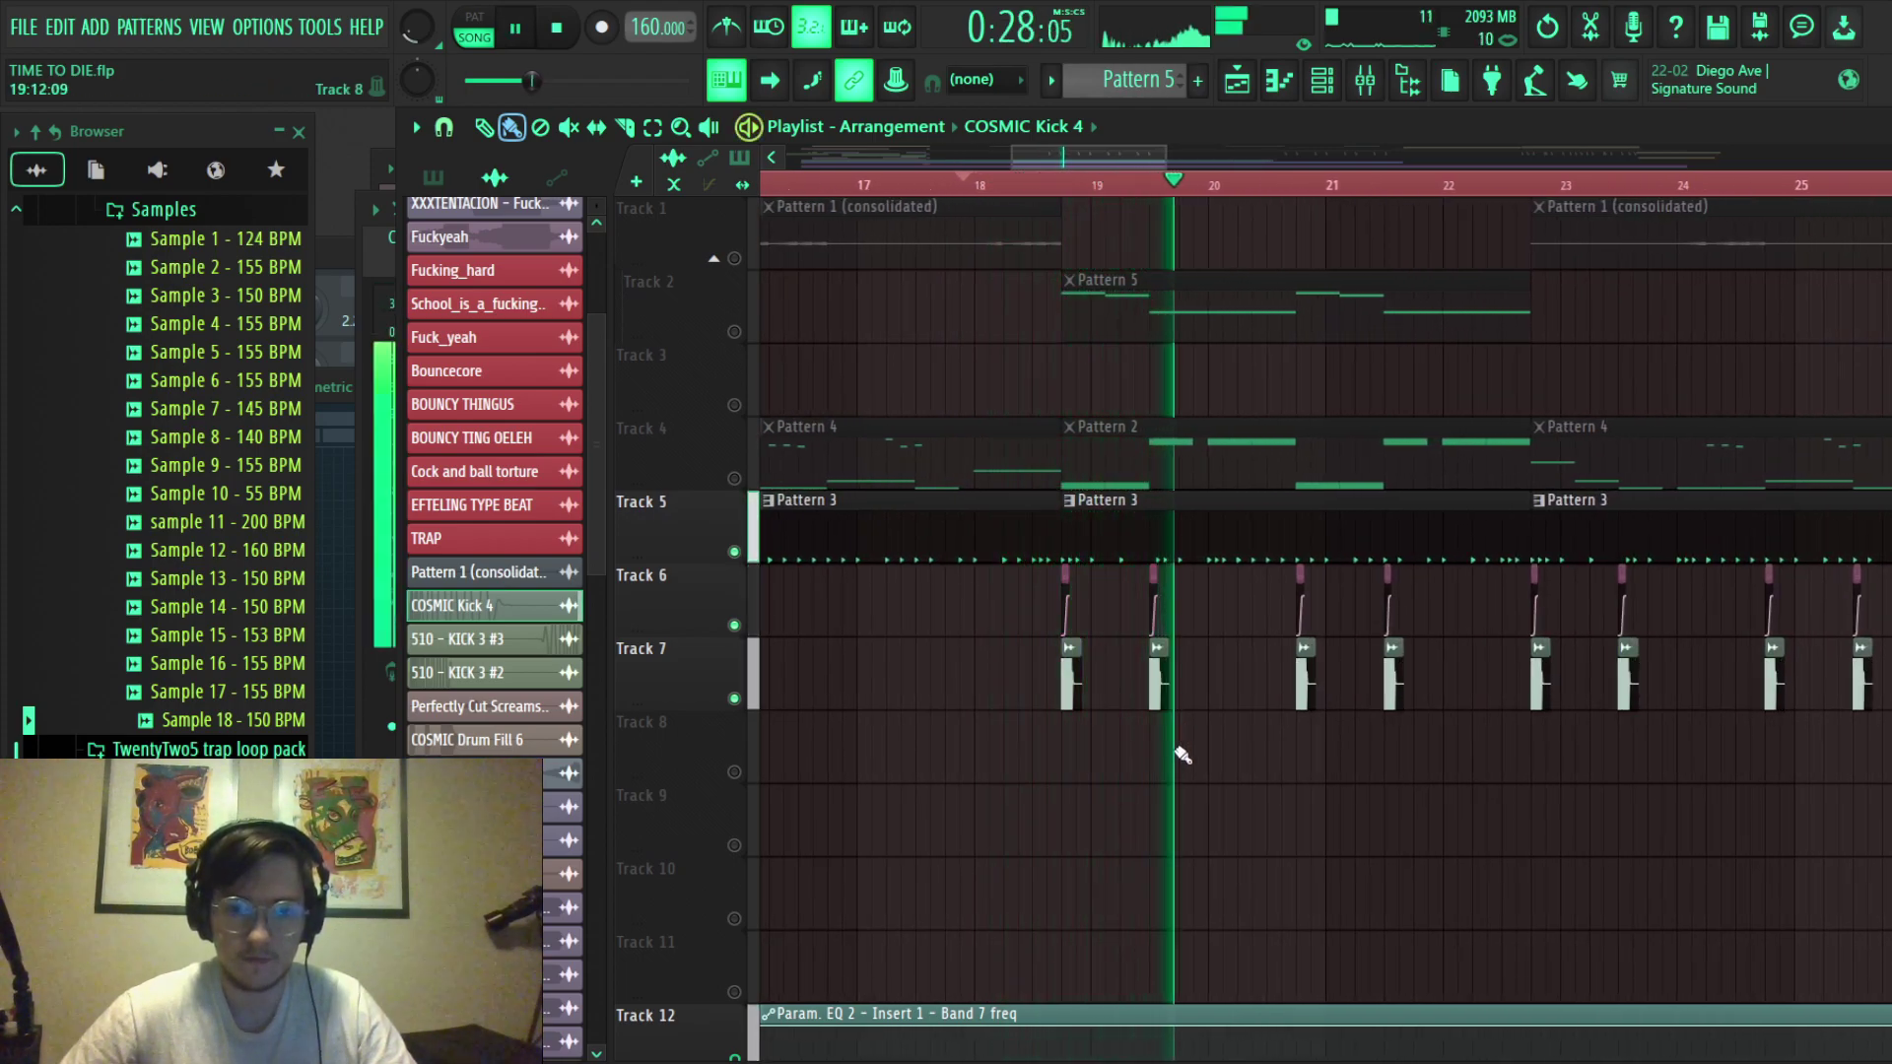
pyautogui.scroll(-2, 1182, 752)
pyautogui.scroll(2, 1338, 762)
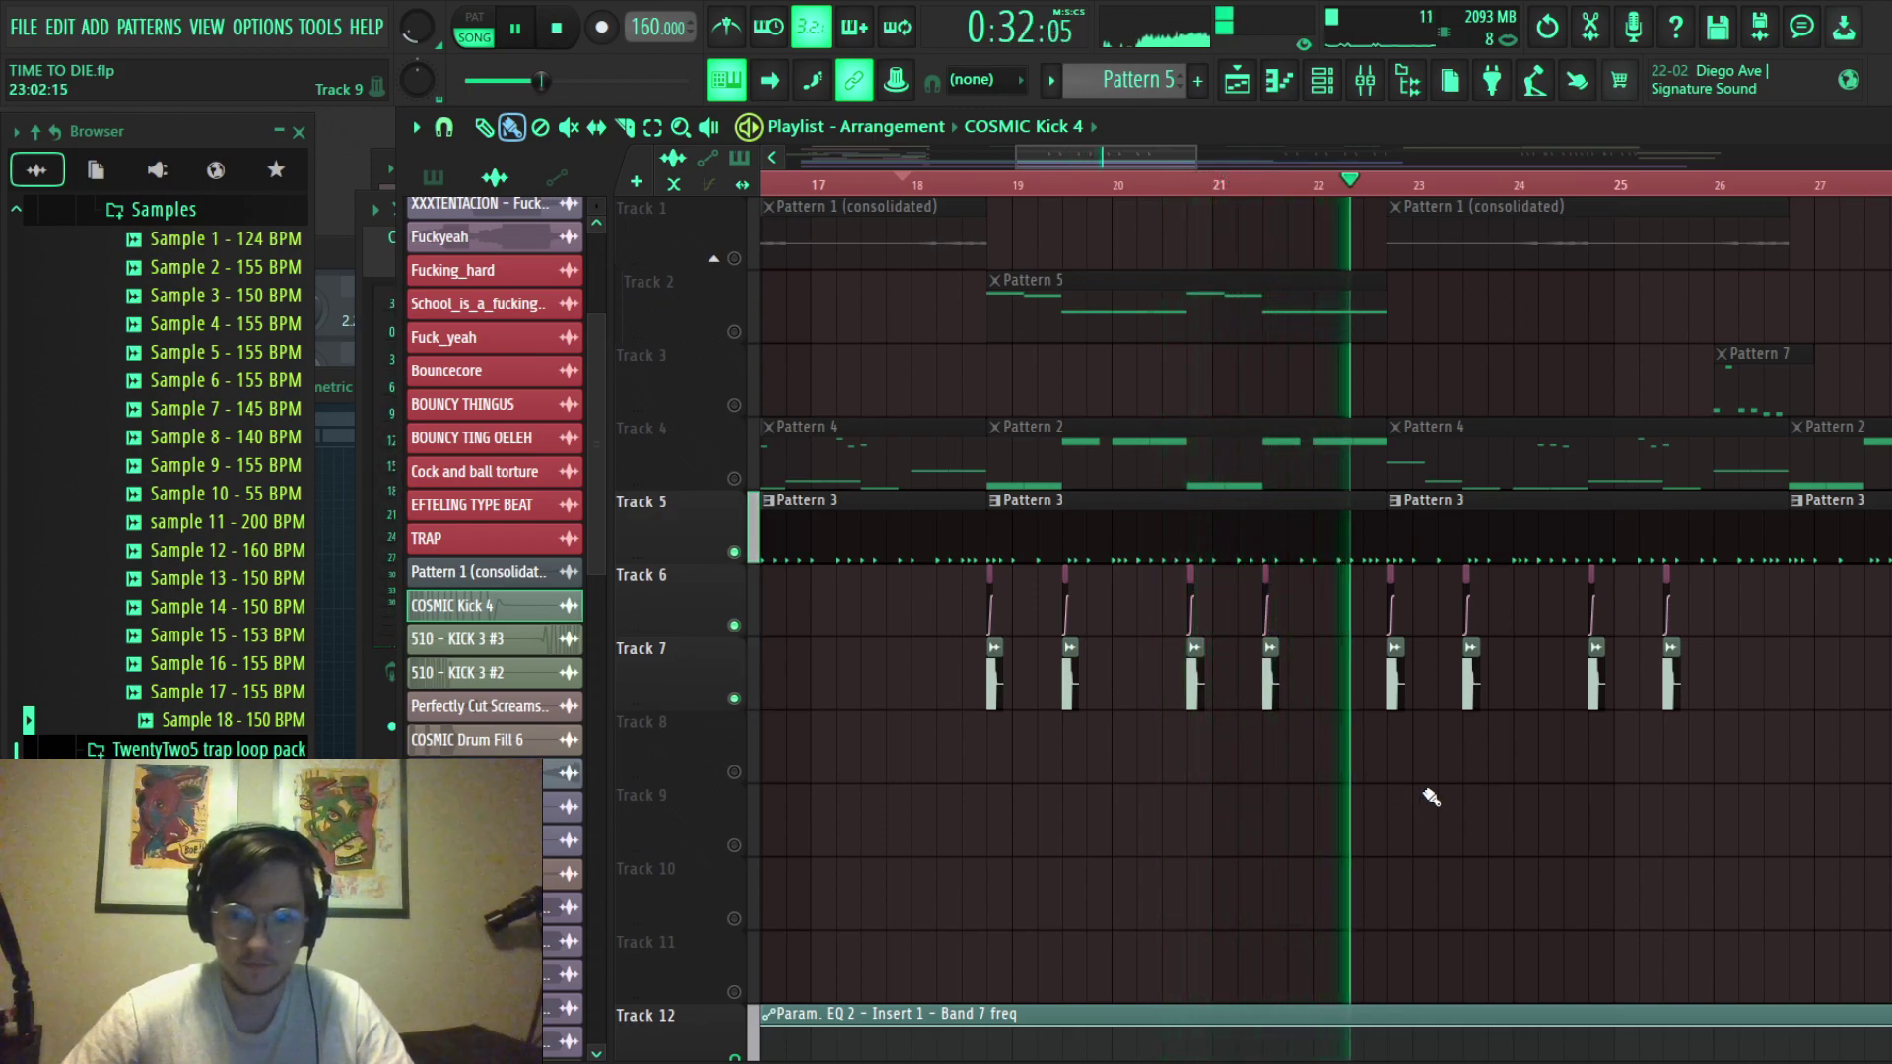
pyautogui.press('space')
# View the Serum notes of Pattern 4 in the piano roll, from the low bass notes to the short high ones.
pyautogui.scroll(-3, 1380, 762)
pyautogui.scroll(5, 1370, 755)
pyautogui.scroll(-3, 1327, 617)
pyautogui.doubleClick(996, 460)
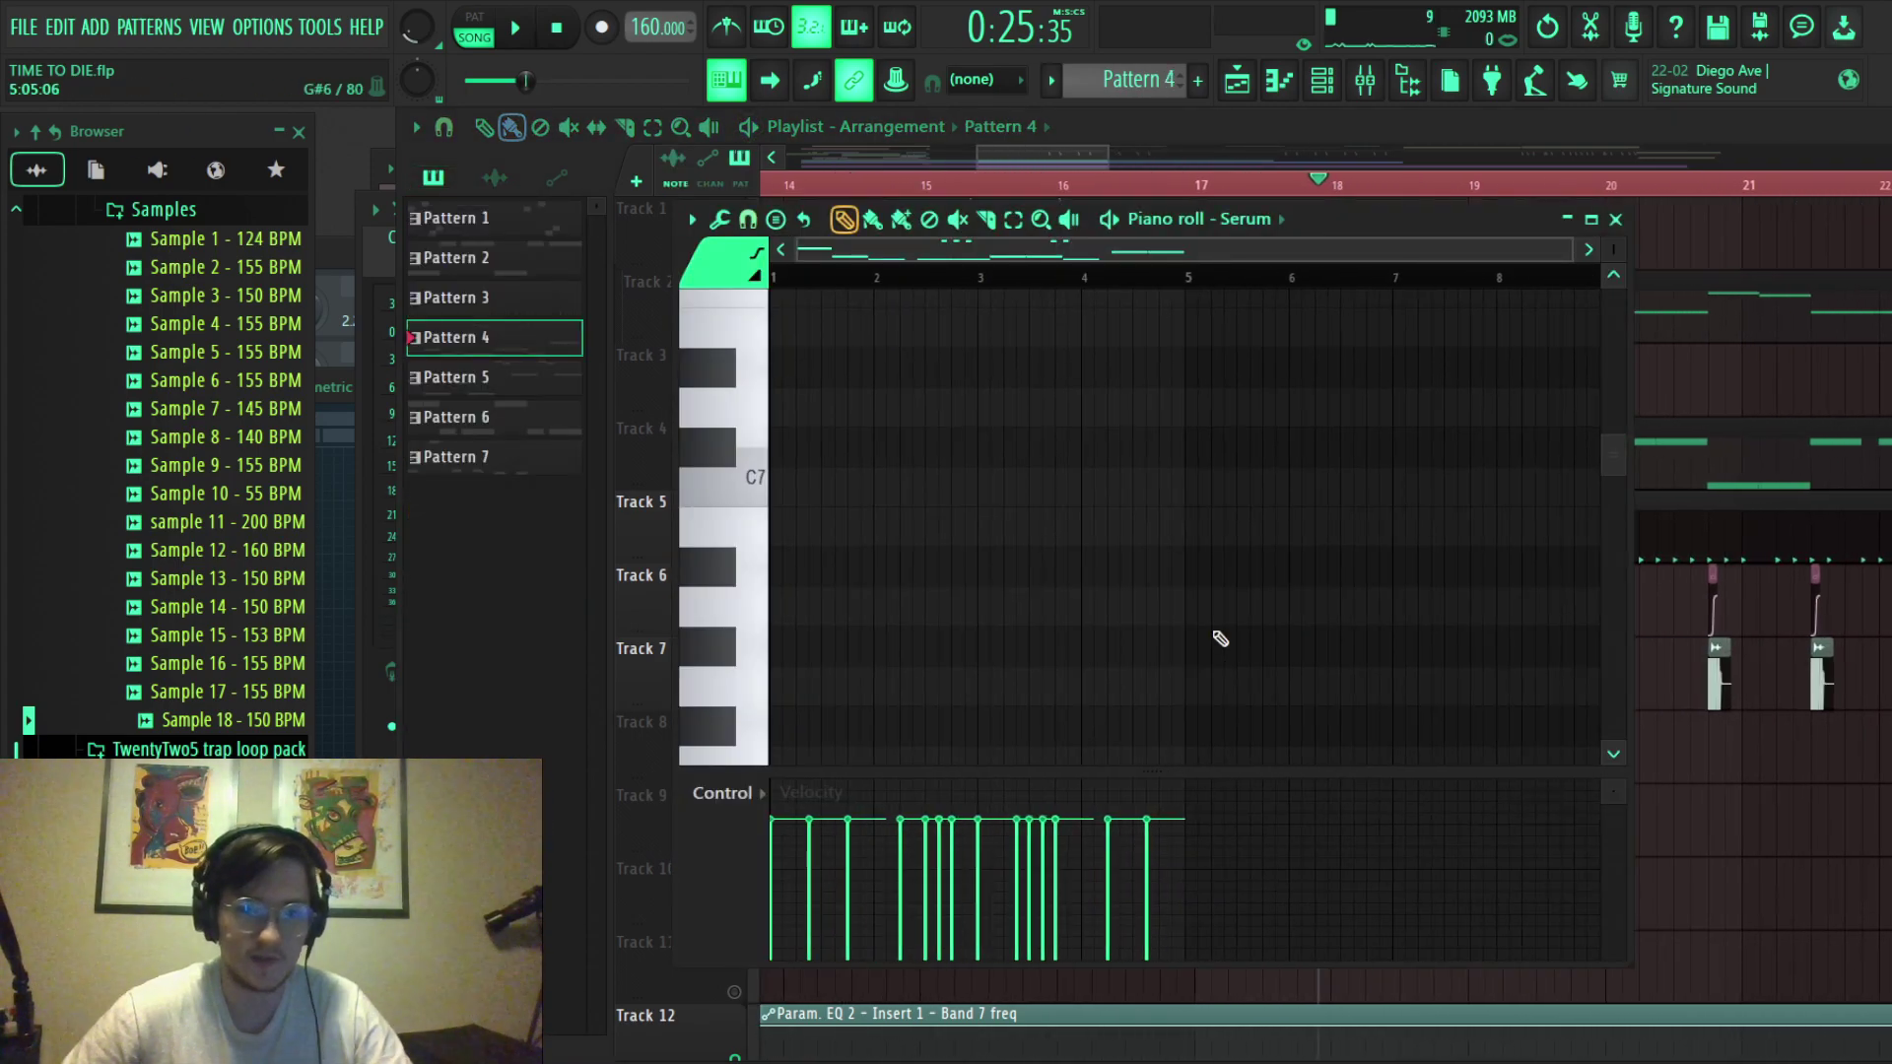
pyautogui.scroll(-6, 1200, 626)
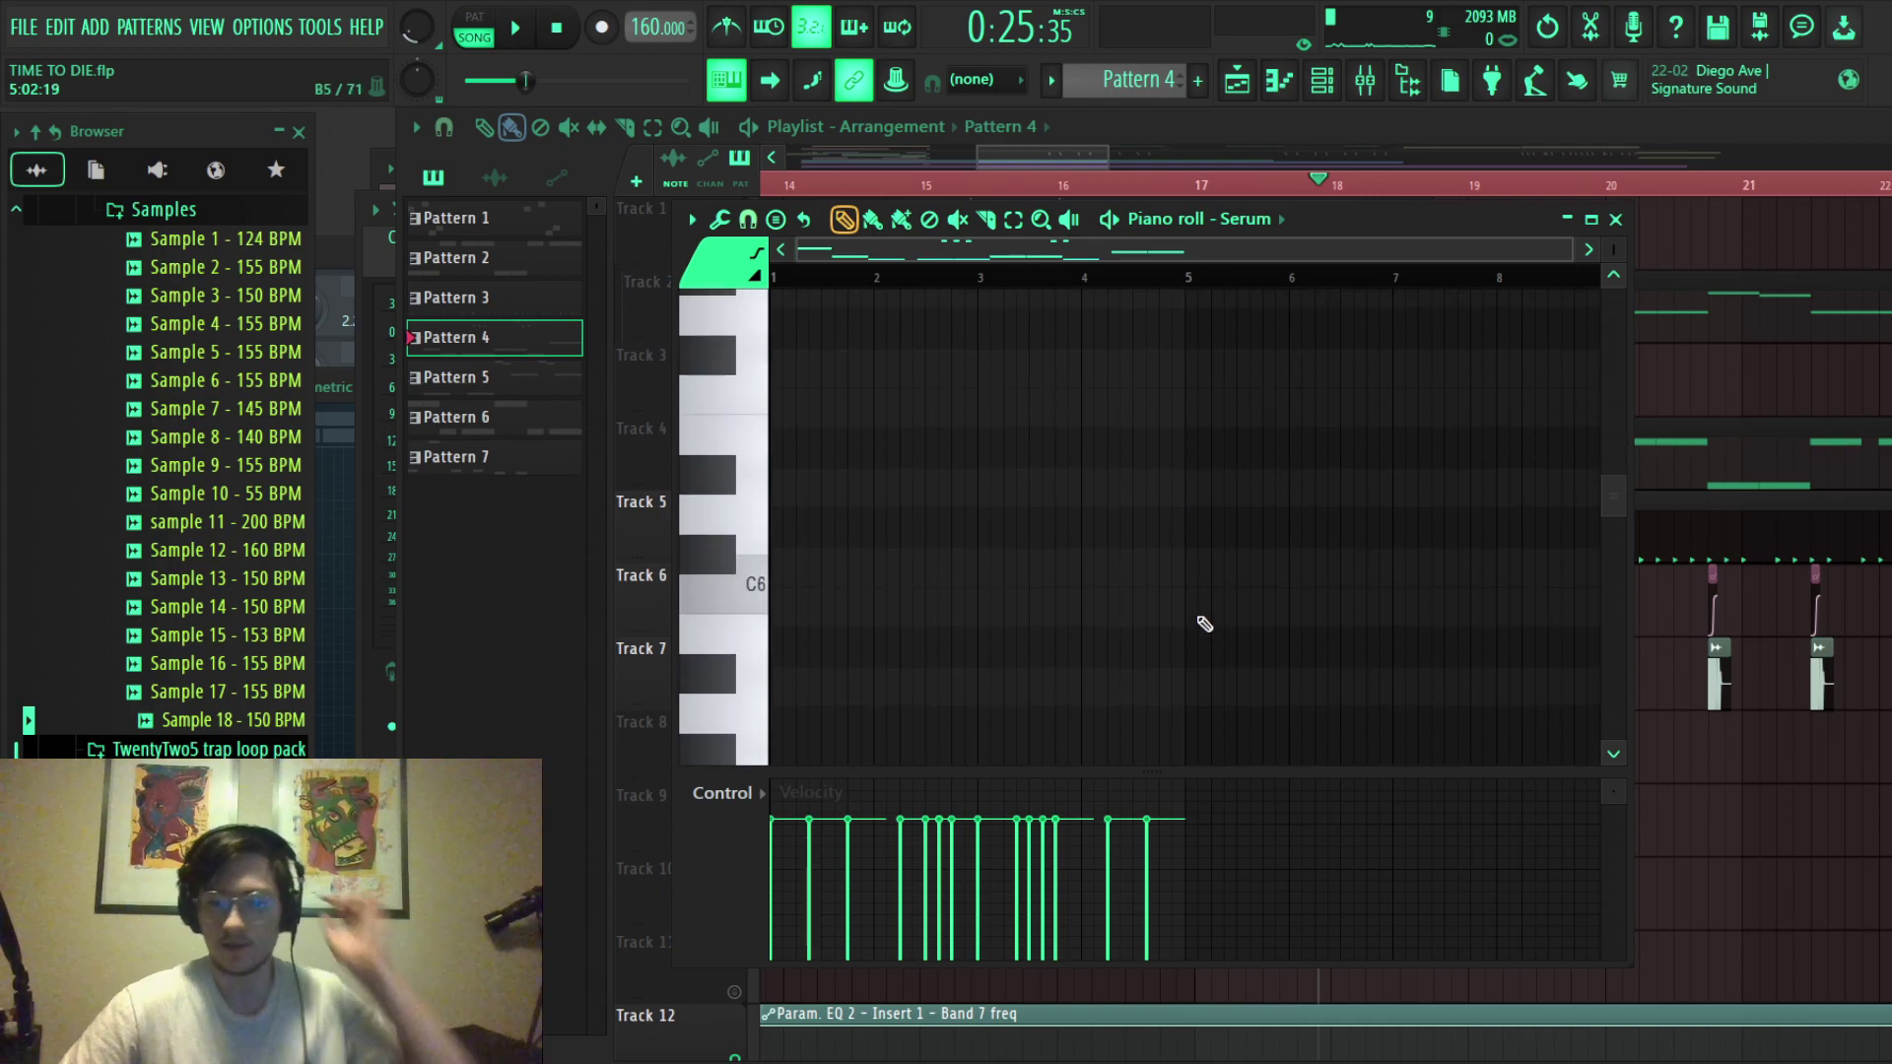
pyautogui.scroll(-4, 1372, 537)
pyautogui.scroll(-5, 1616, 246)
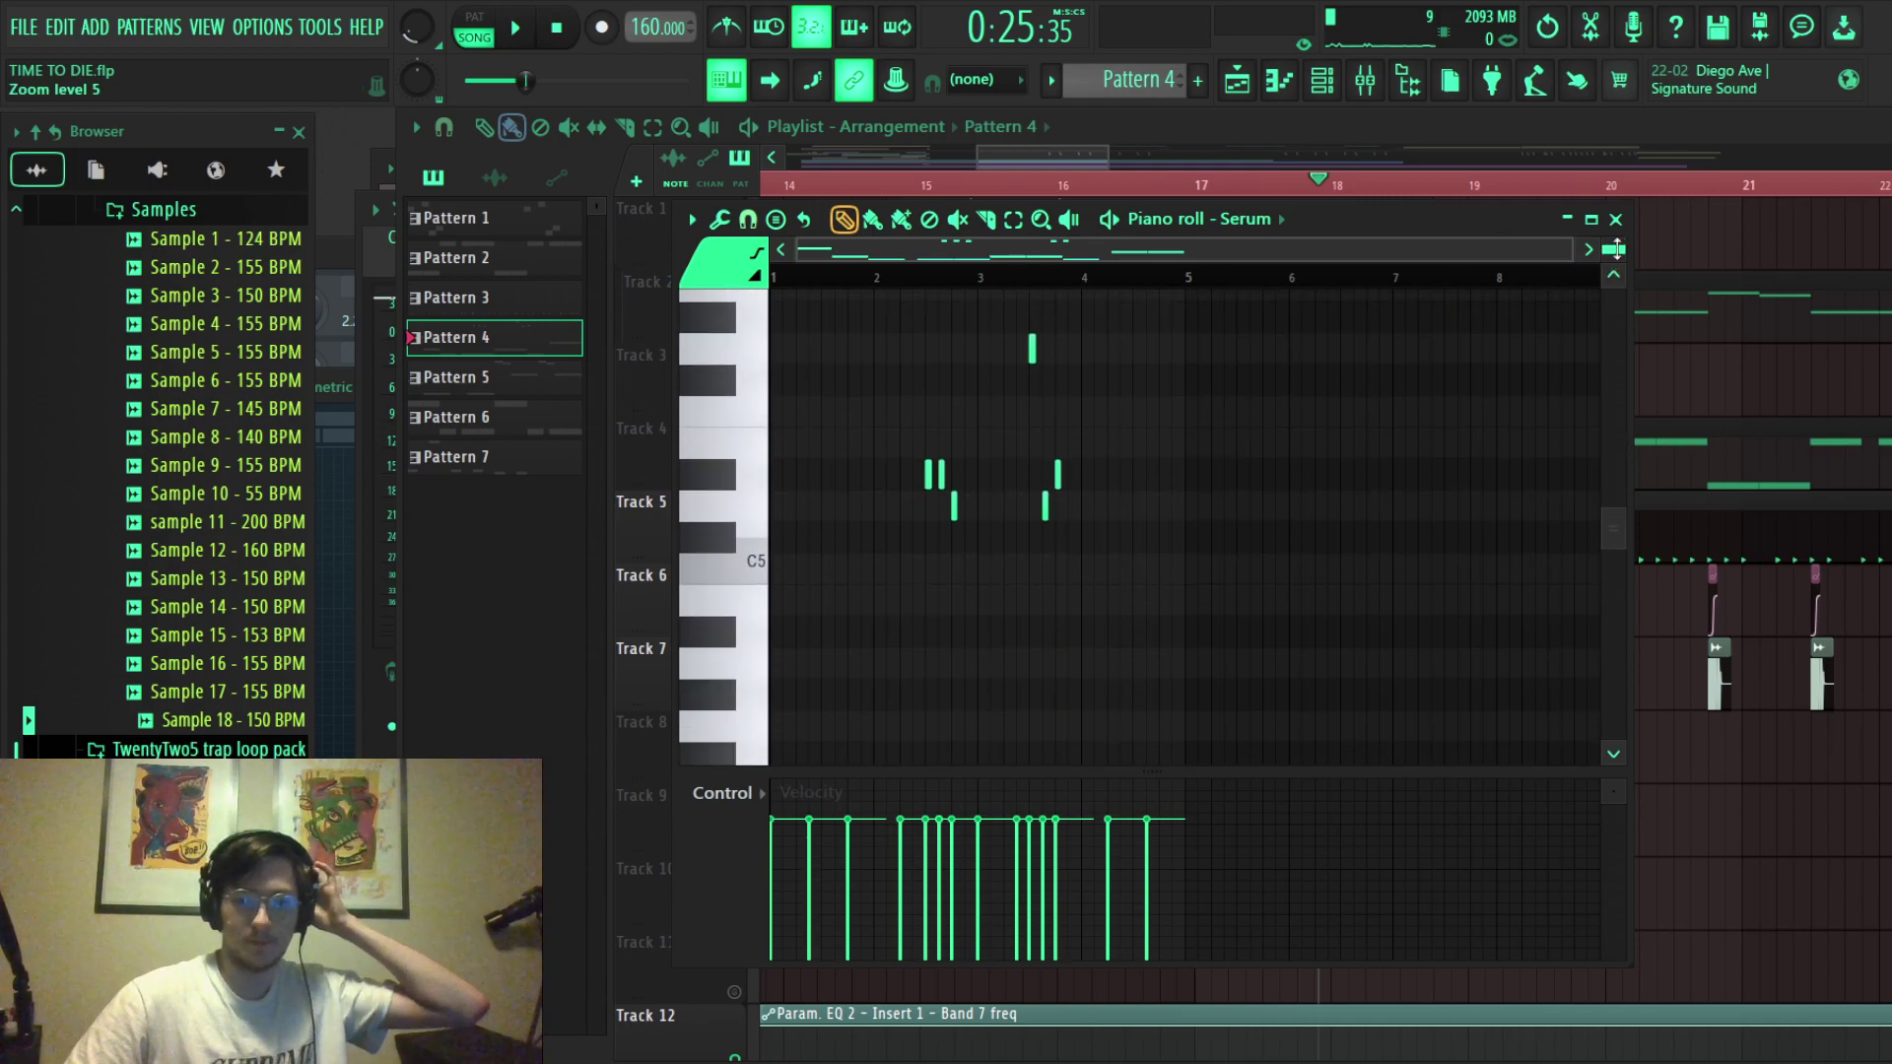
pyautogui.scroll(-1, 1478, 408)
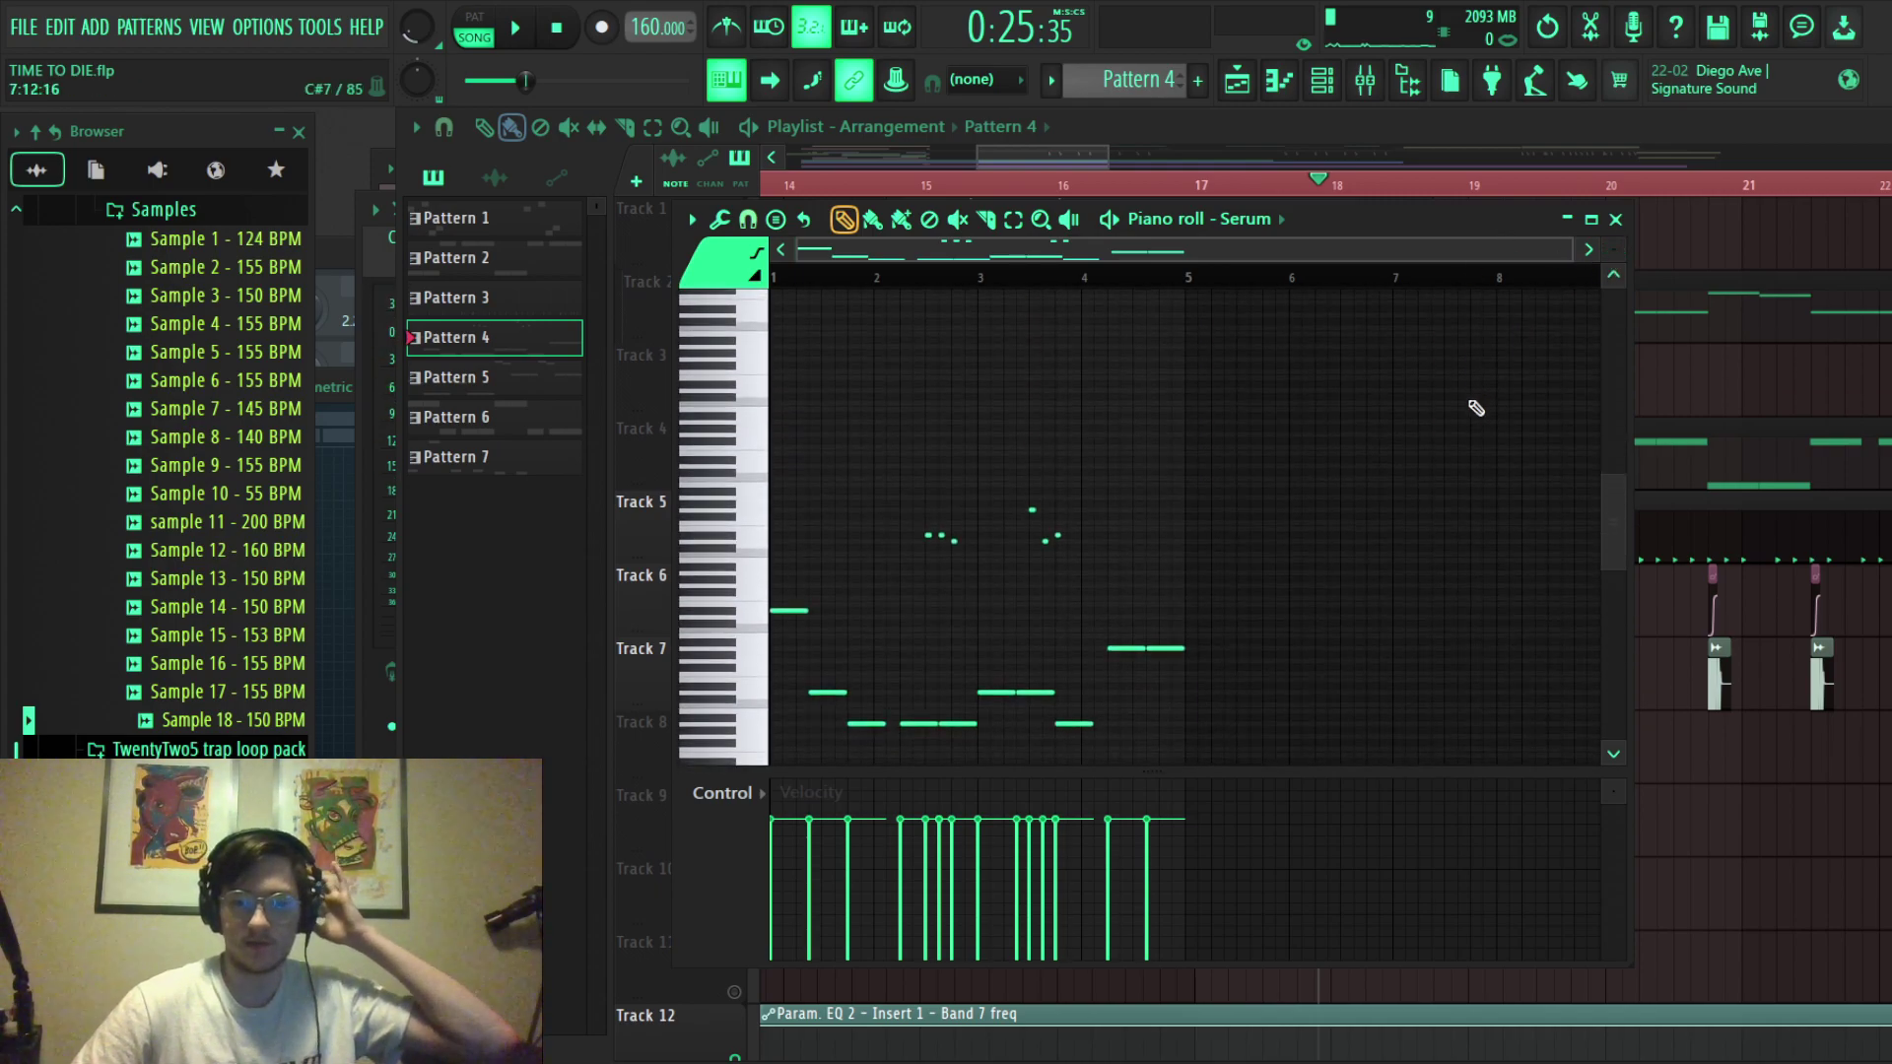
pyautogui.scroll(3, 772, 611)
pyautogui.scroll(-4, 1691, 838)
pyautogui.rightClick(1696, 834)
# Open Pattern 2's Serum notes in the piano roll and play them in pattern mode.
pyautogui.scroll(-1, 1251, 566)
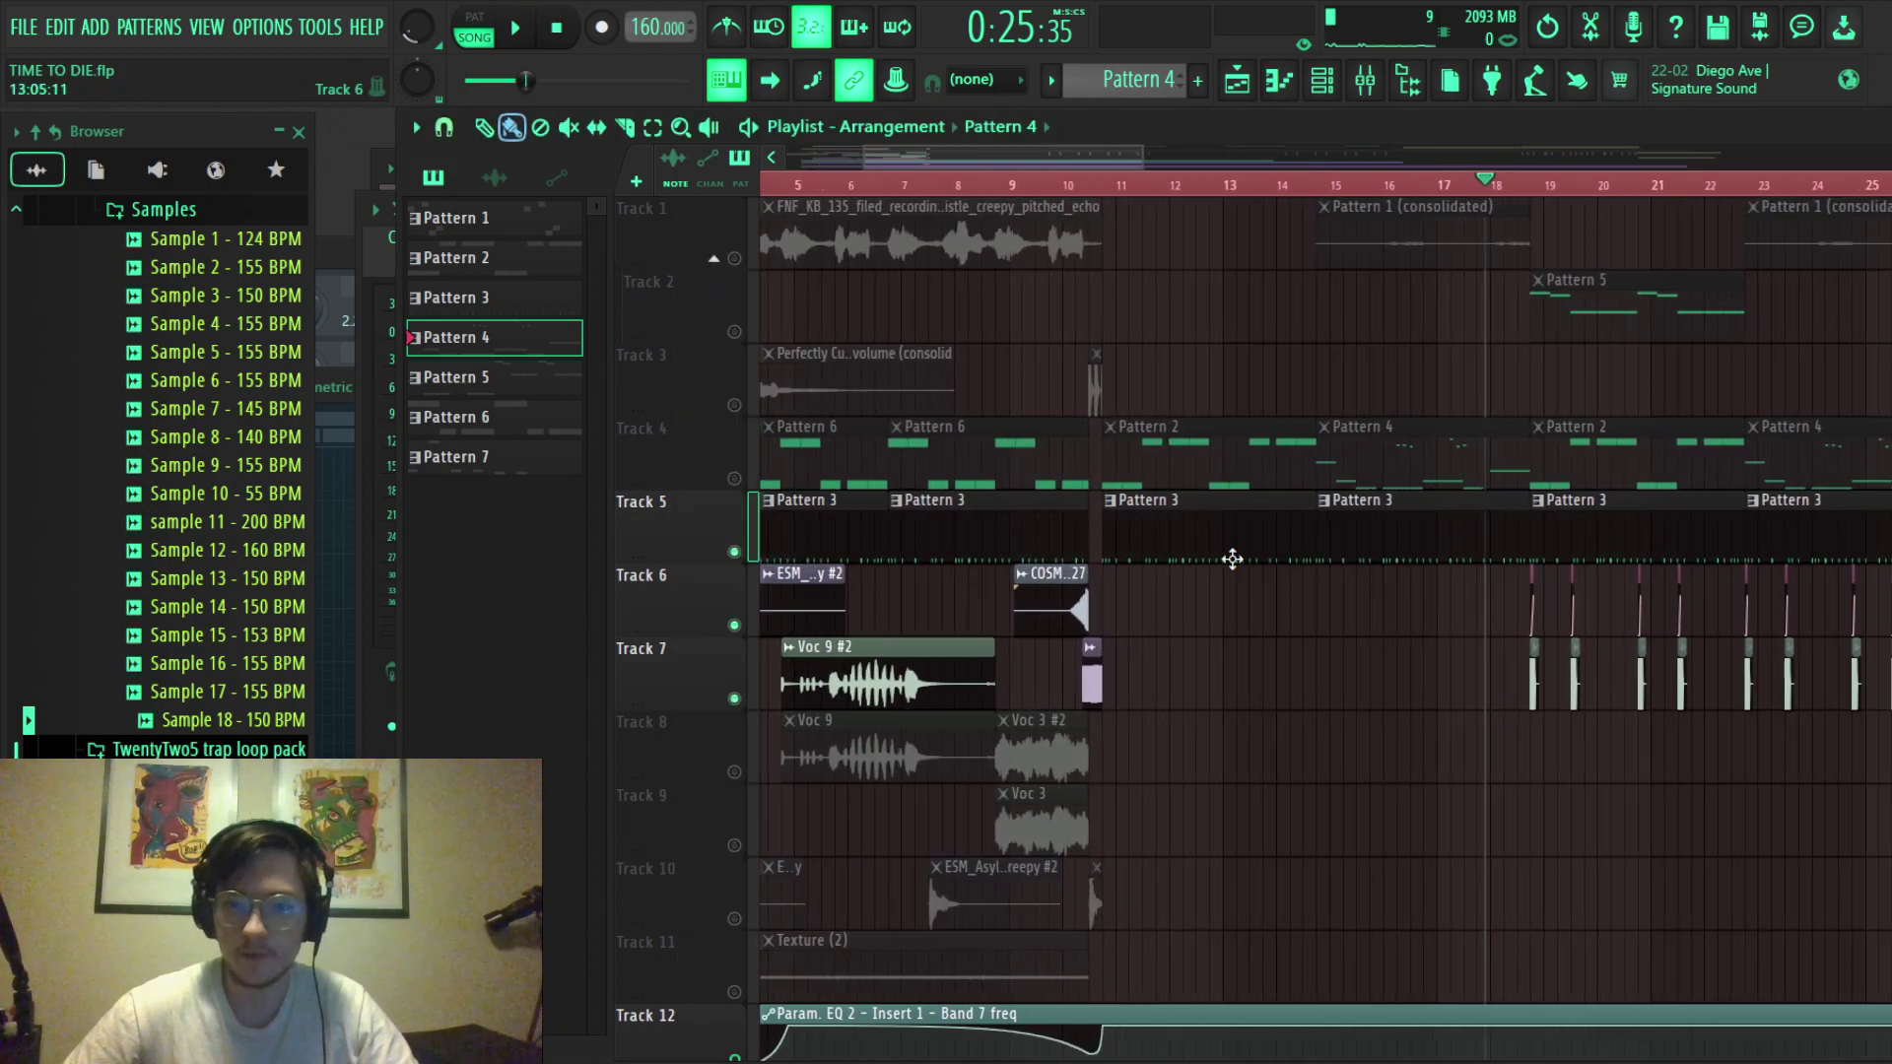
pyautogui.scroll(1, 1221, 522)
pyautogui.doubleClick(1195, 481)
pyautogui.scroll(-5, 1281, 549)
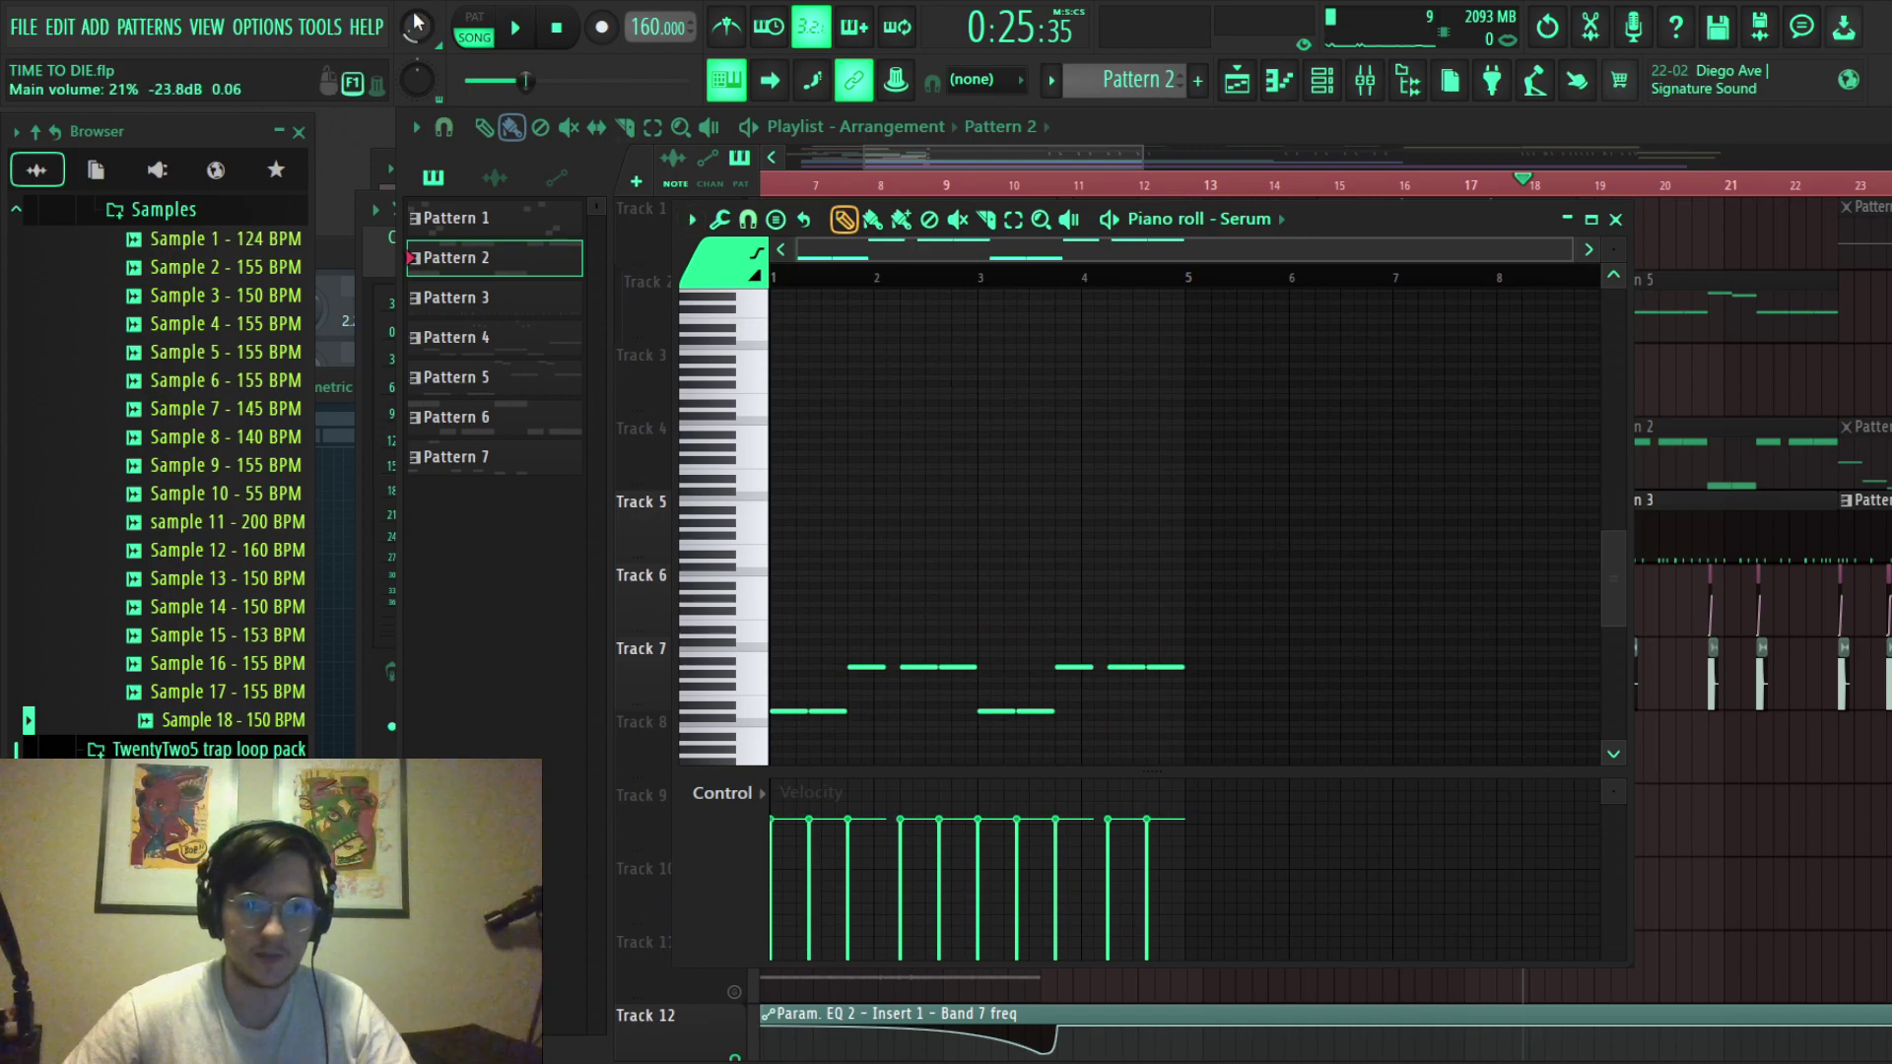
pyautogui.click(474, 21)
pyautogui.rightClick(394, 26)
pyautogui.press('Escape')
pyautogui.press('space')
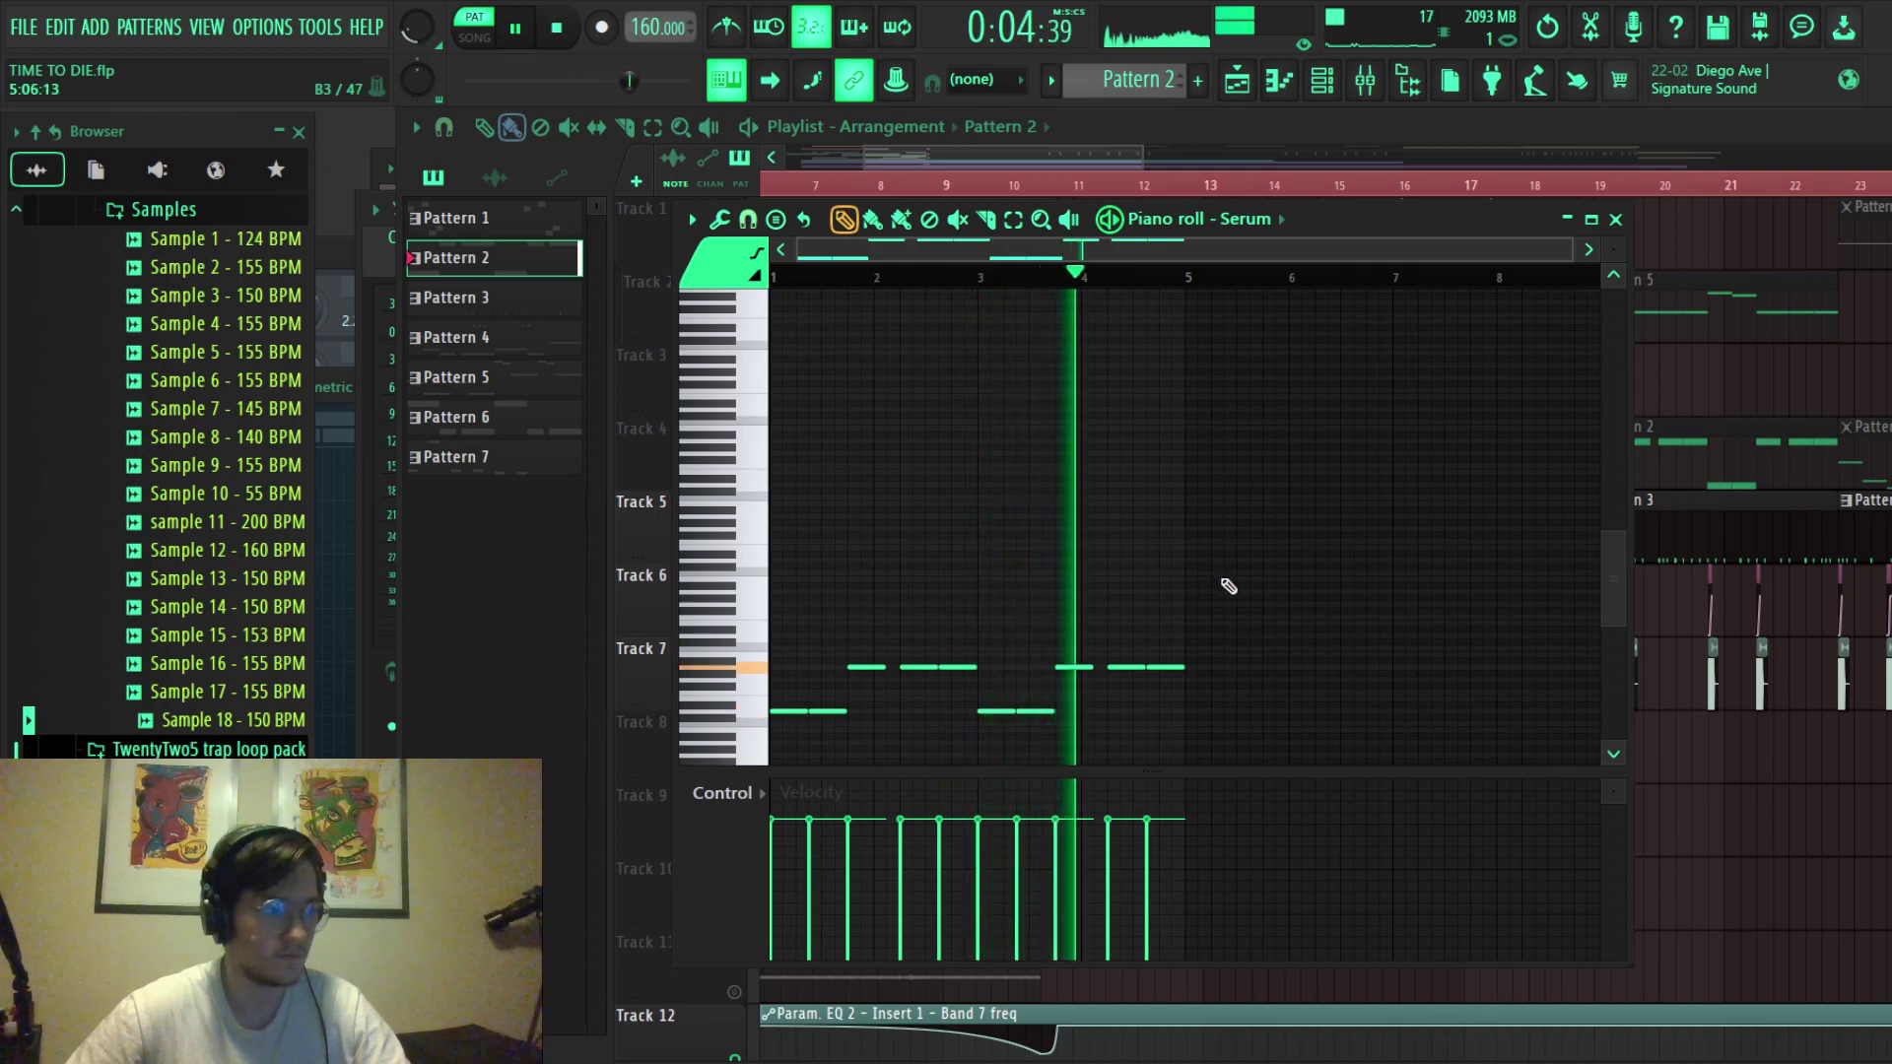
pyautogui.press('F7')
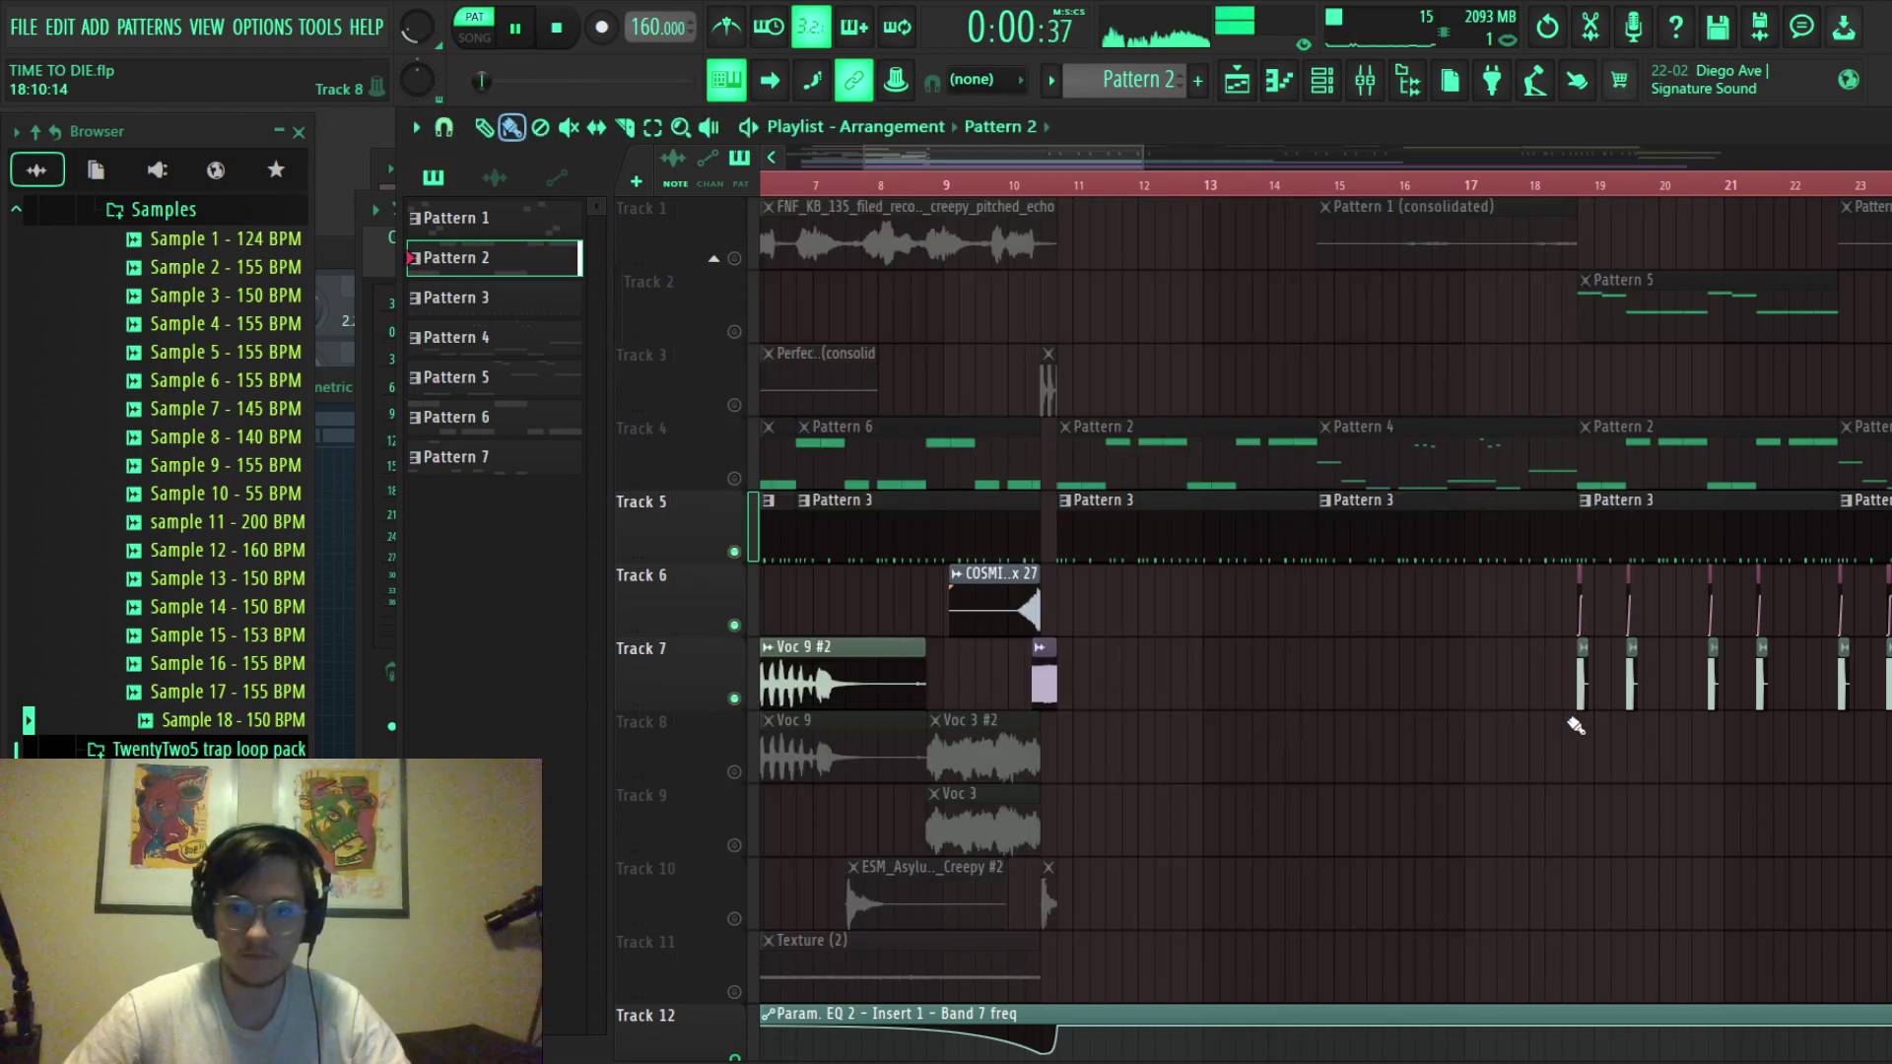
pyautogui.press('space')
# Open Pattern 4's Serum notes in the piano roll and play the pattern on its own.
pyautogui.doubleClick(1483, 448)
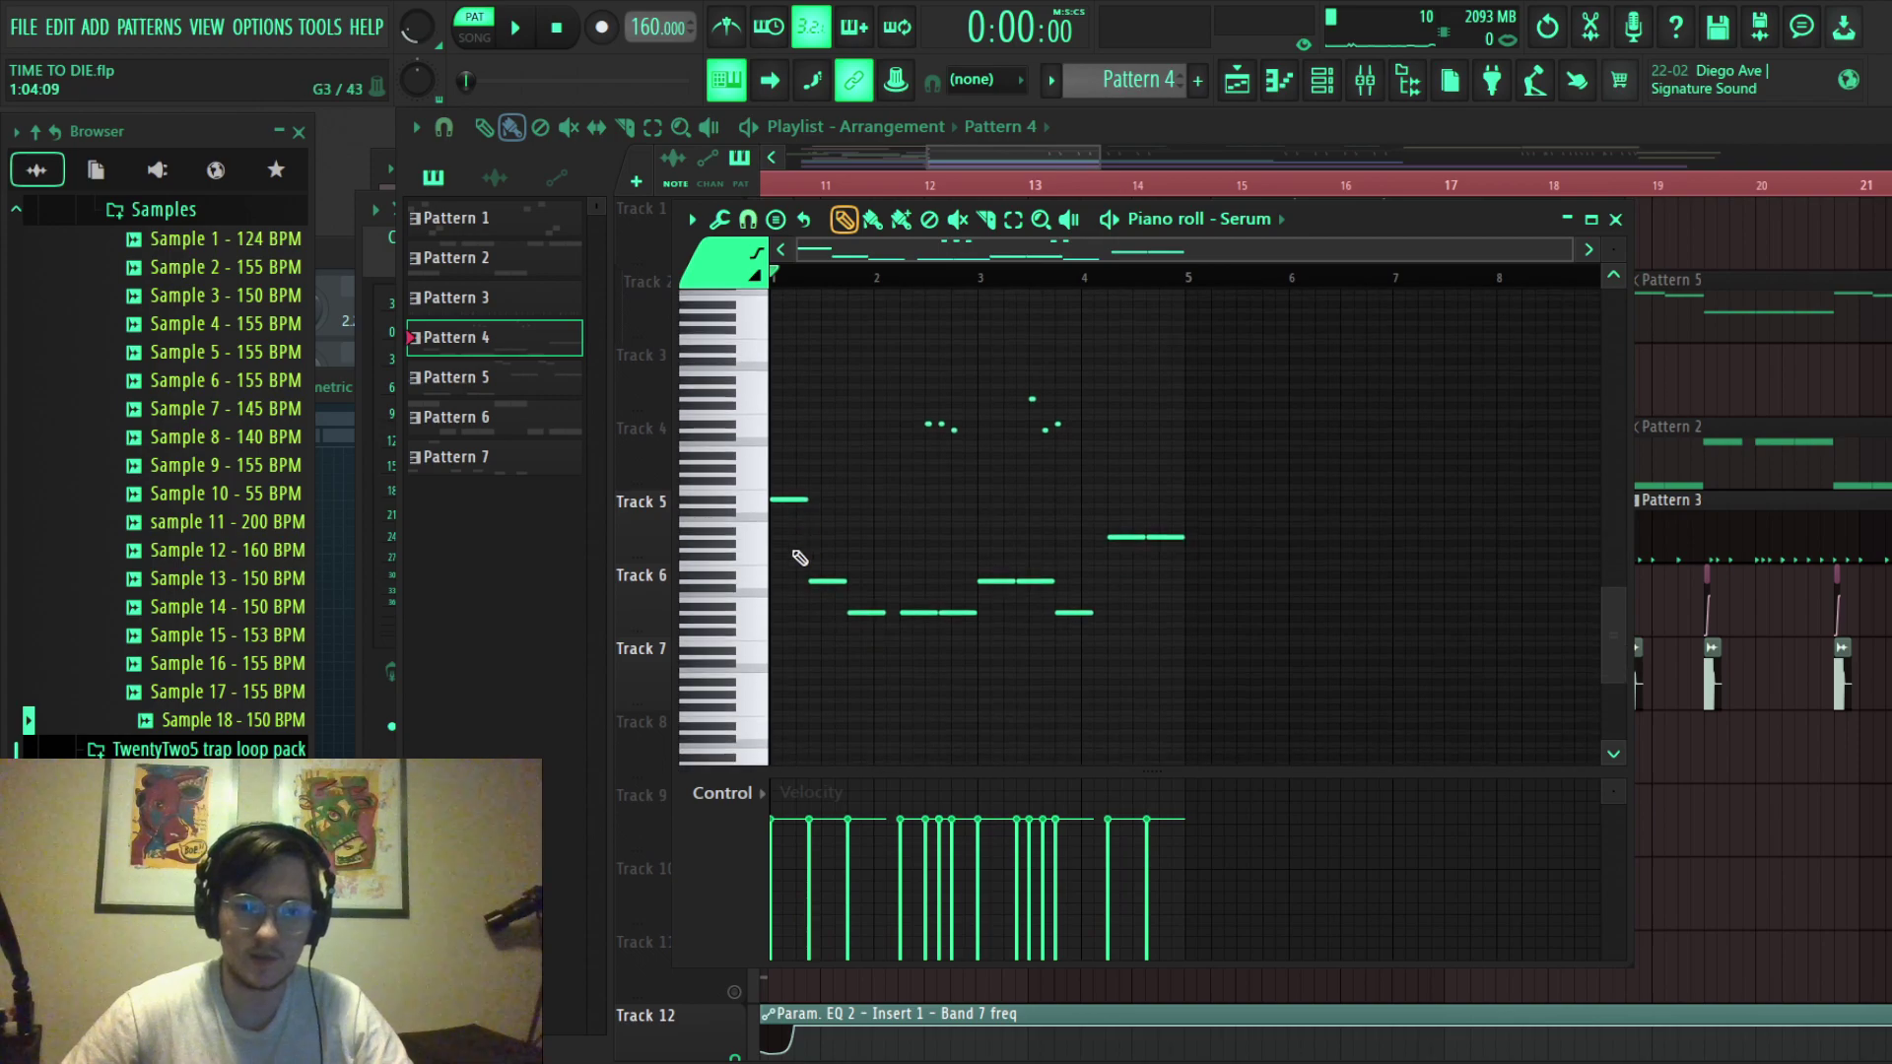
pyautogui.scroll(2, 1343, 405)
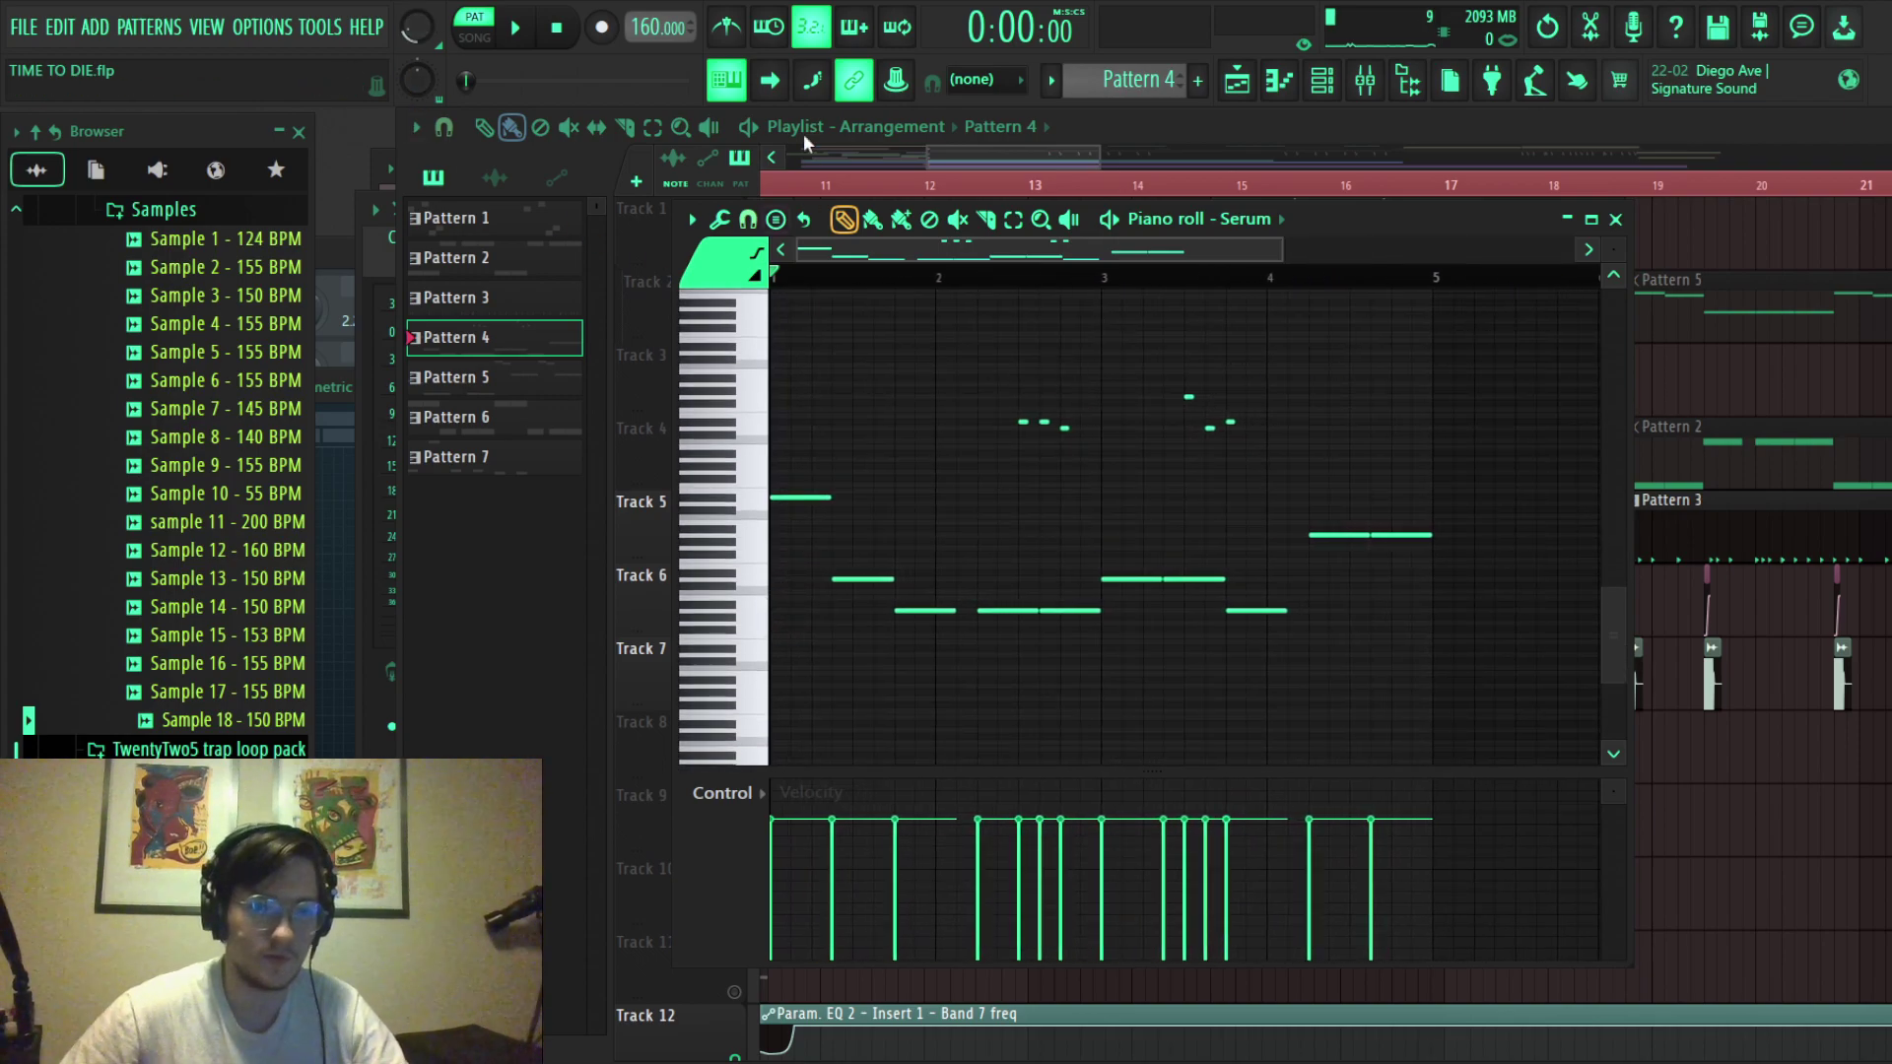
pyautogui.press('space')
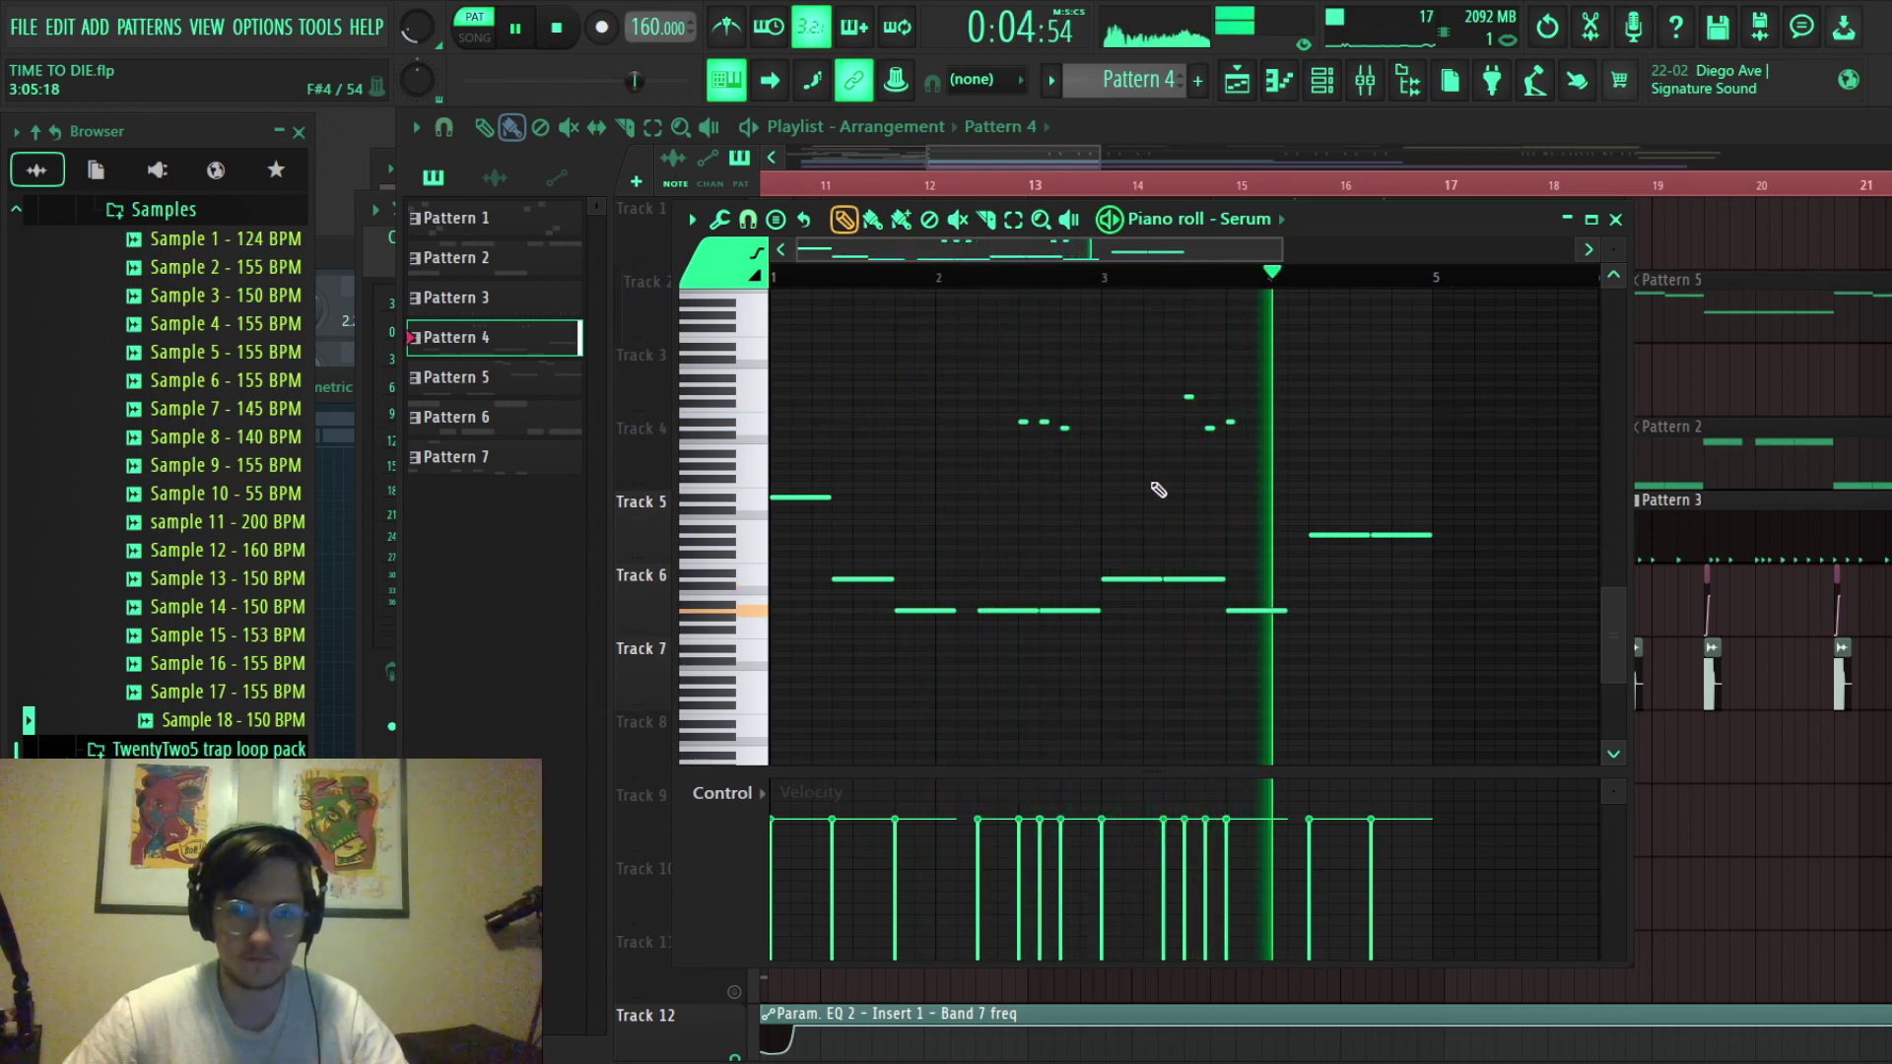
pyautogui.press('space')
# Inspect the short D#5 and D5 notes of Pattern 4 up close, replay the pattern and close the piano roll.
pyautogui.scroll(4, 1077, 420)
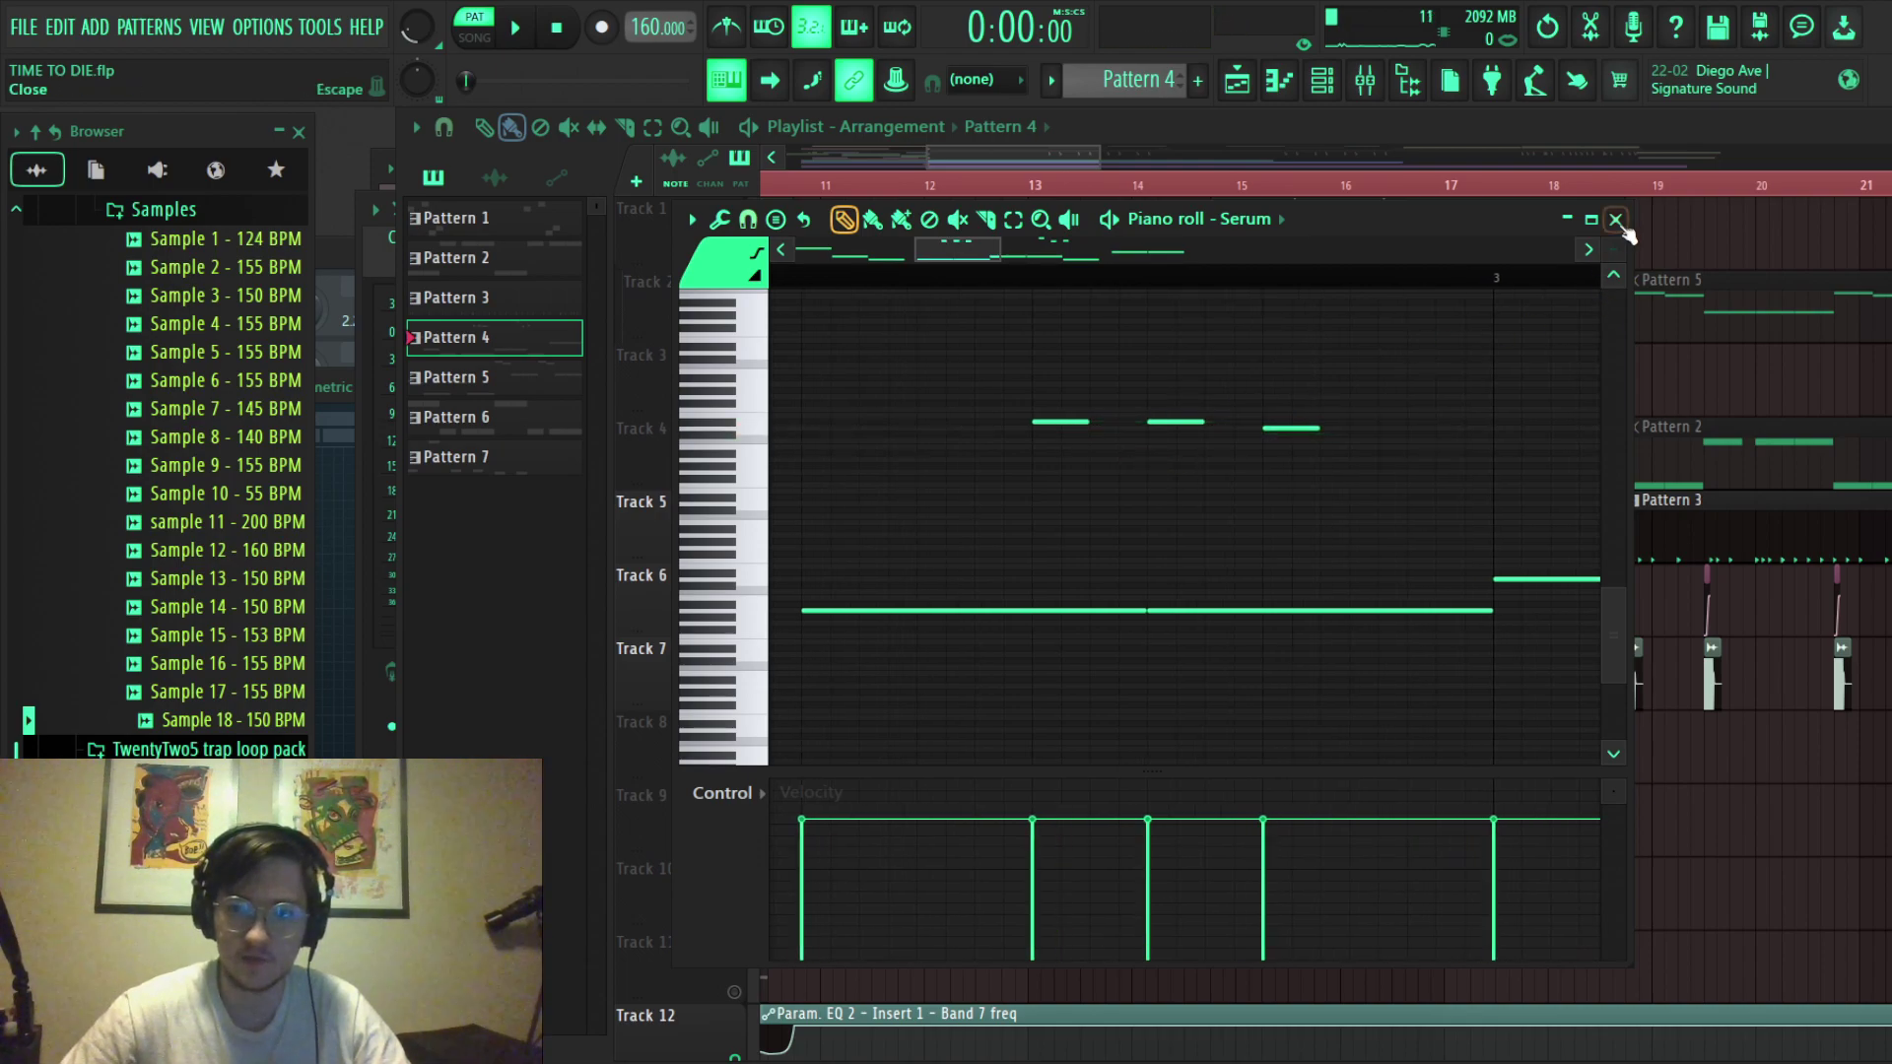
pyautogui.scroll(5, 1188, 498)
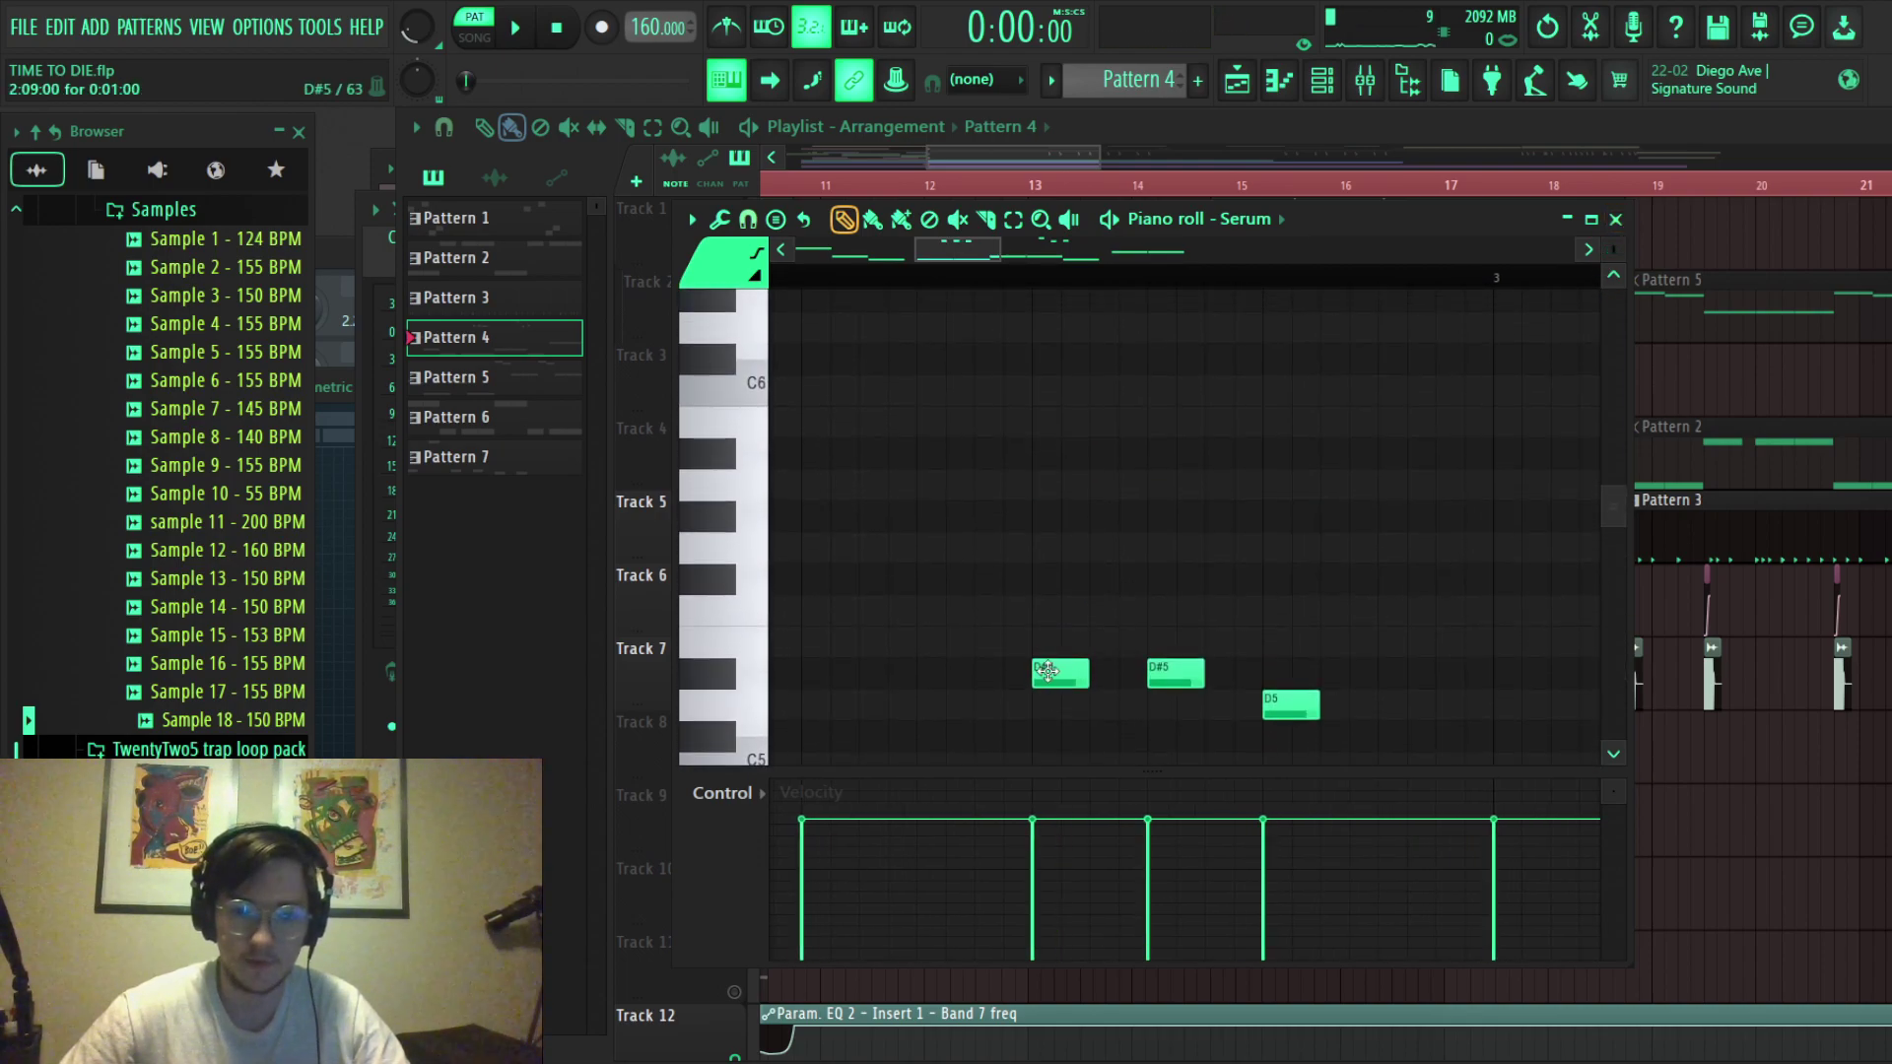
pyautogui.scroll(-4, 1074, 641)
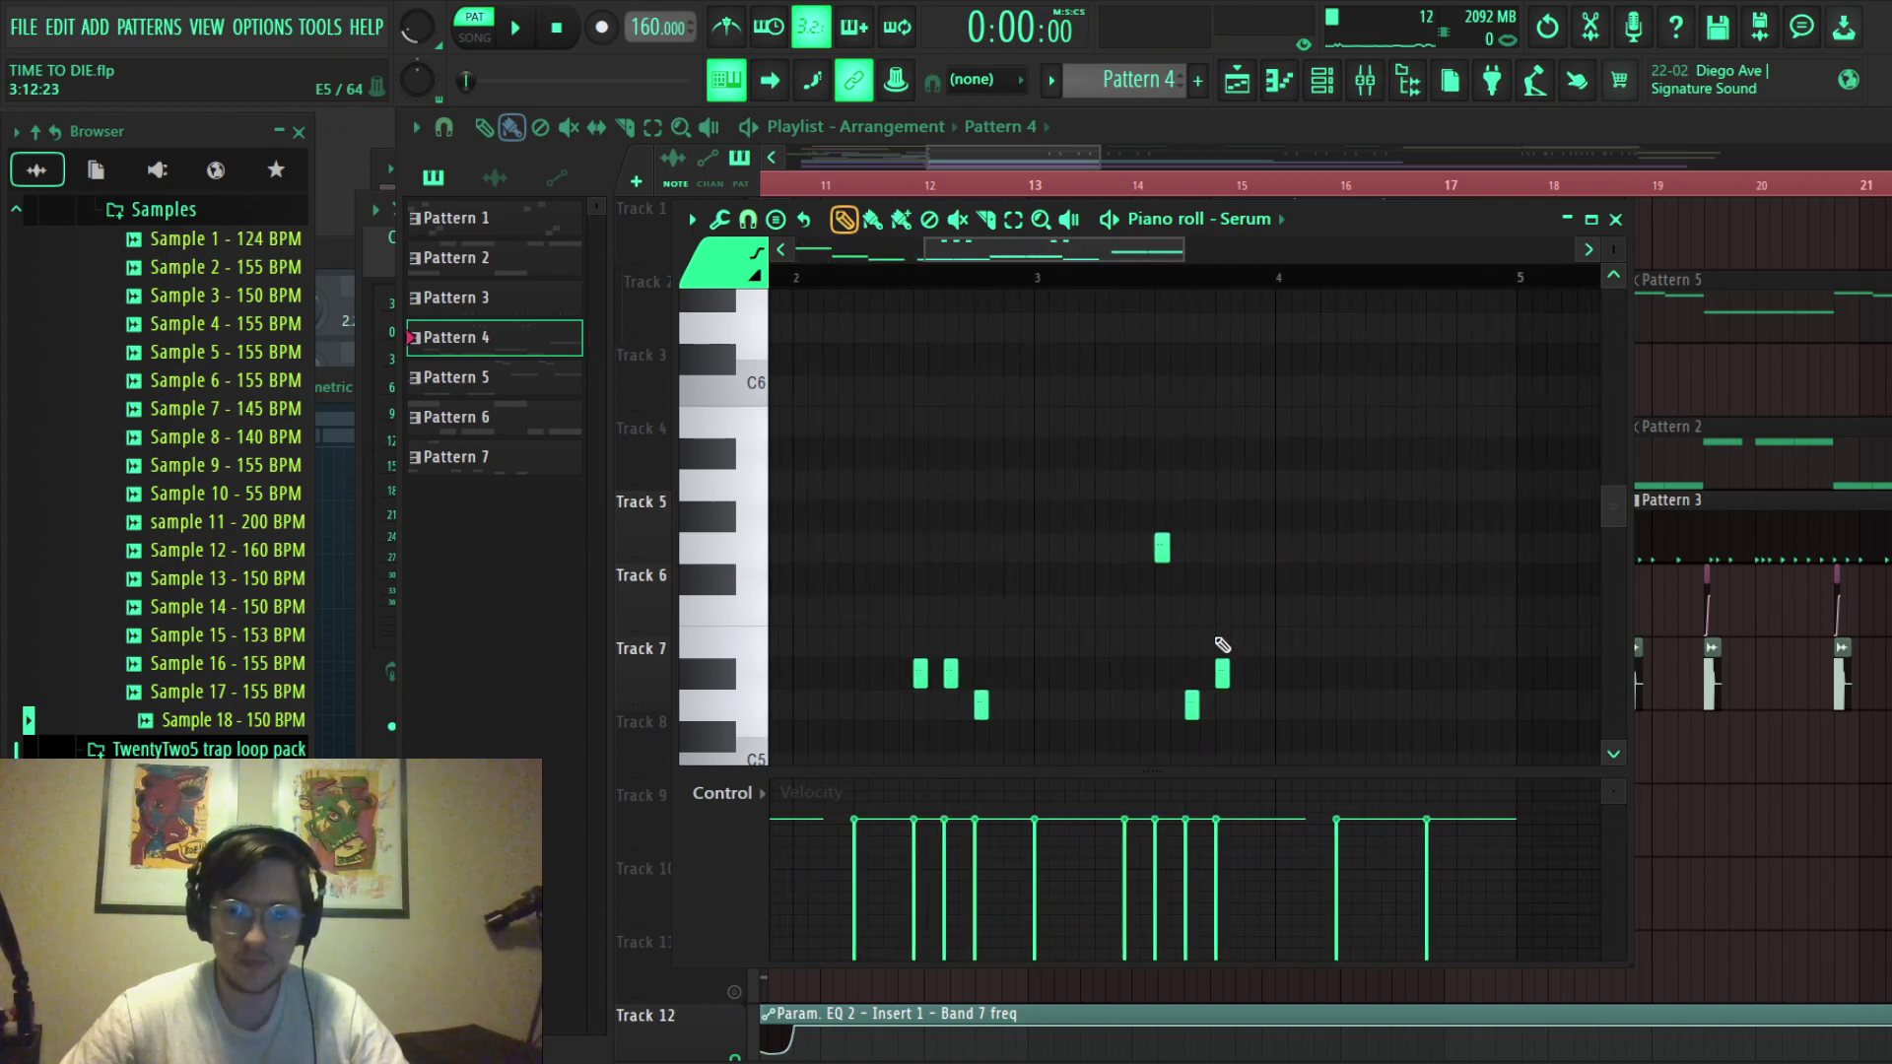
pyautogui.scroll(1, 1182, 680)
pyautogui.doubleClick(1183, 704)
pyautogui.click(1181, 696)
pyautogui.press('space')
pyautogui.scroll(-4, 1237, 562)
pyautogui.scroll(2, 985, 625)
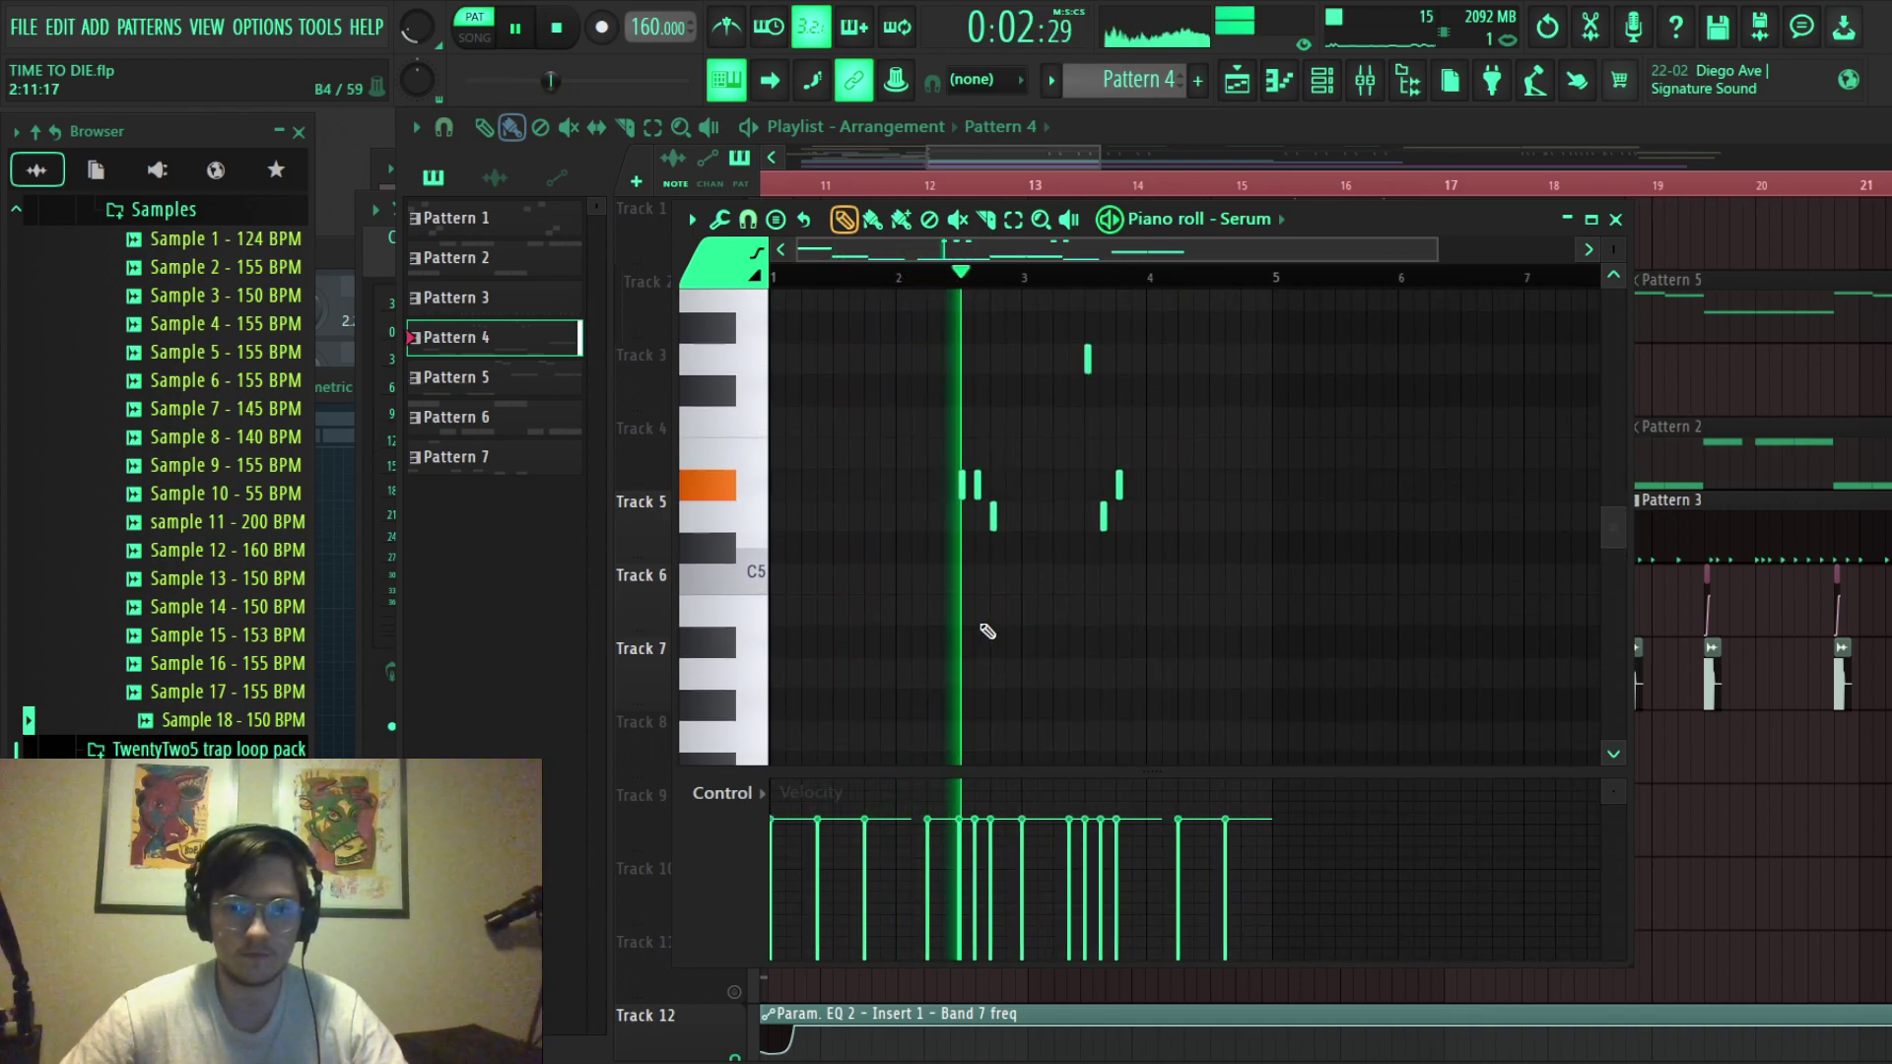
pyautogui.scroll(1, 1095, 663)
pyautogui.press('F7')
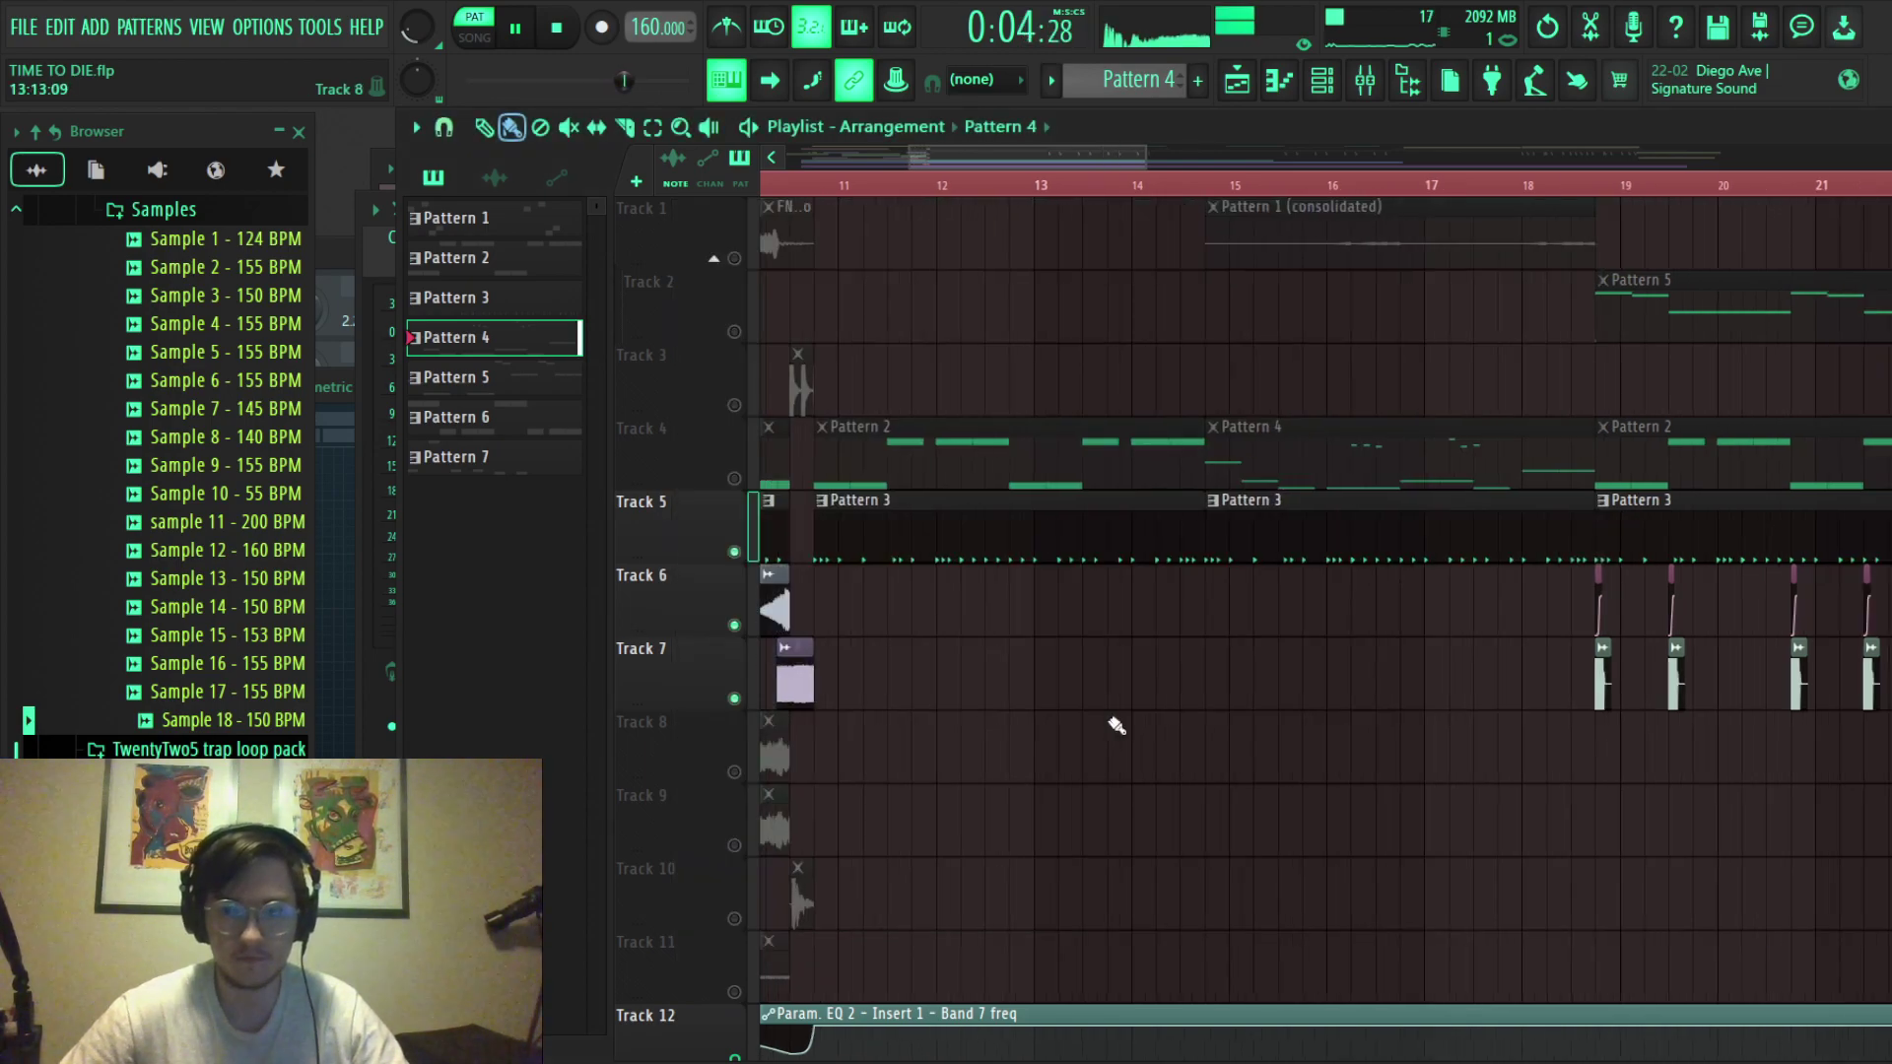
# Open Pattern 7's Serum notes in the piano roll and play them in pattern mode.
pyautogui.scroll(-5, 1196, 683)
pyautogui.press('space')
pyautogui.doubleClick(1141, 368)
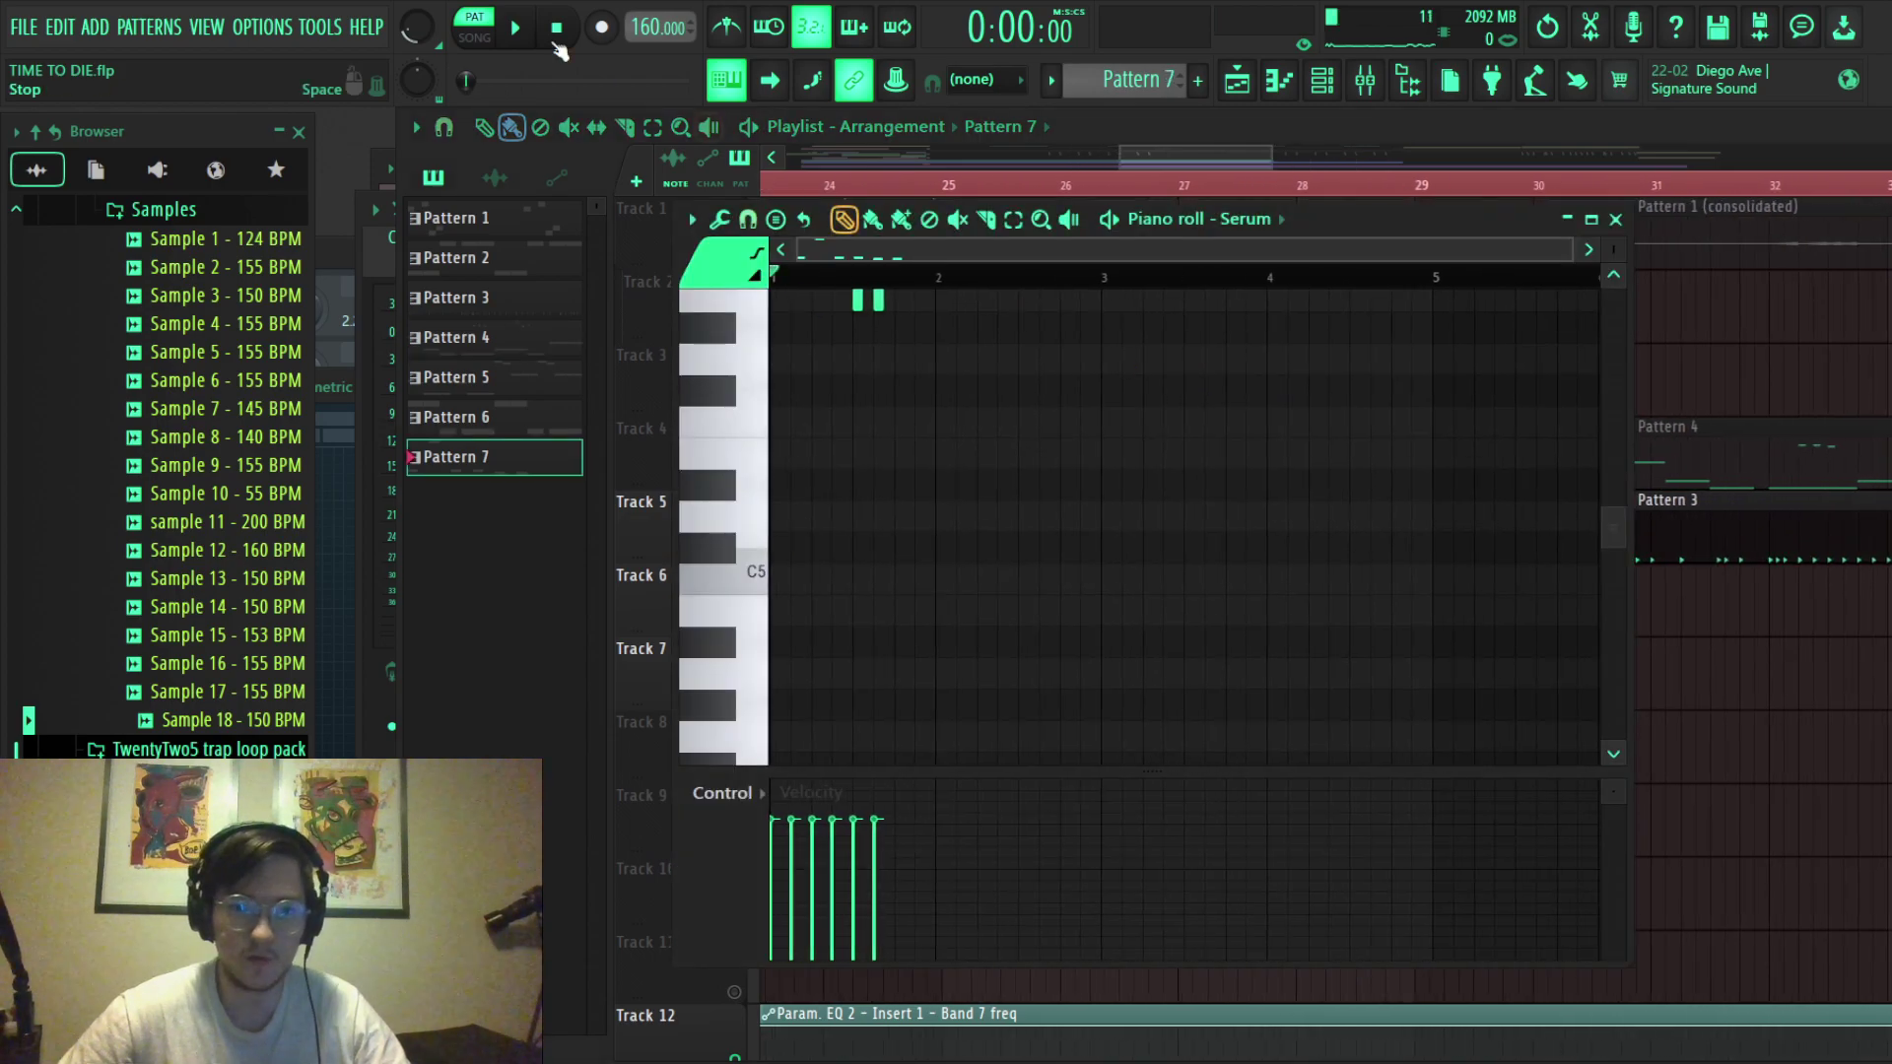
pyautogui.click(473, 18)
pyautogui.click(513, 28)
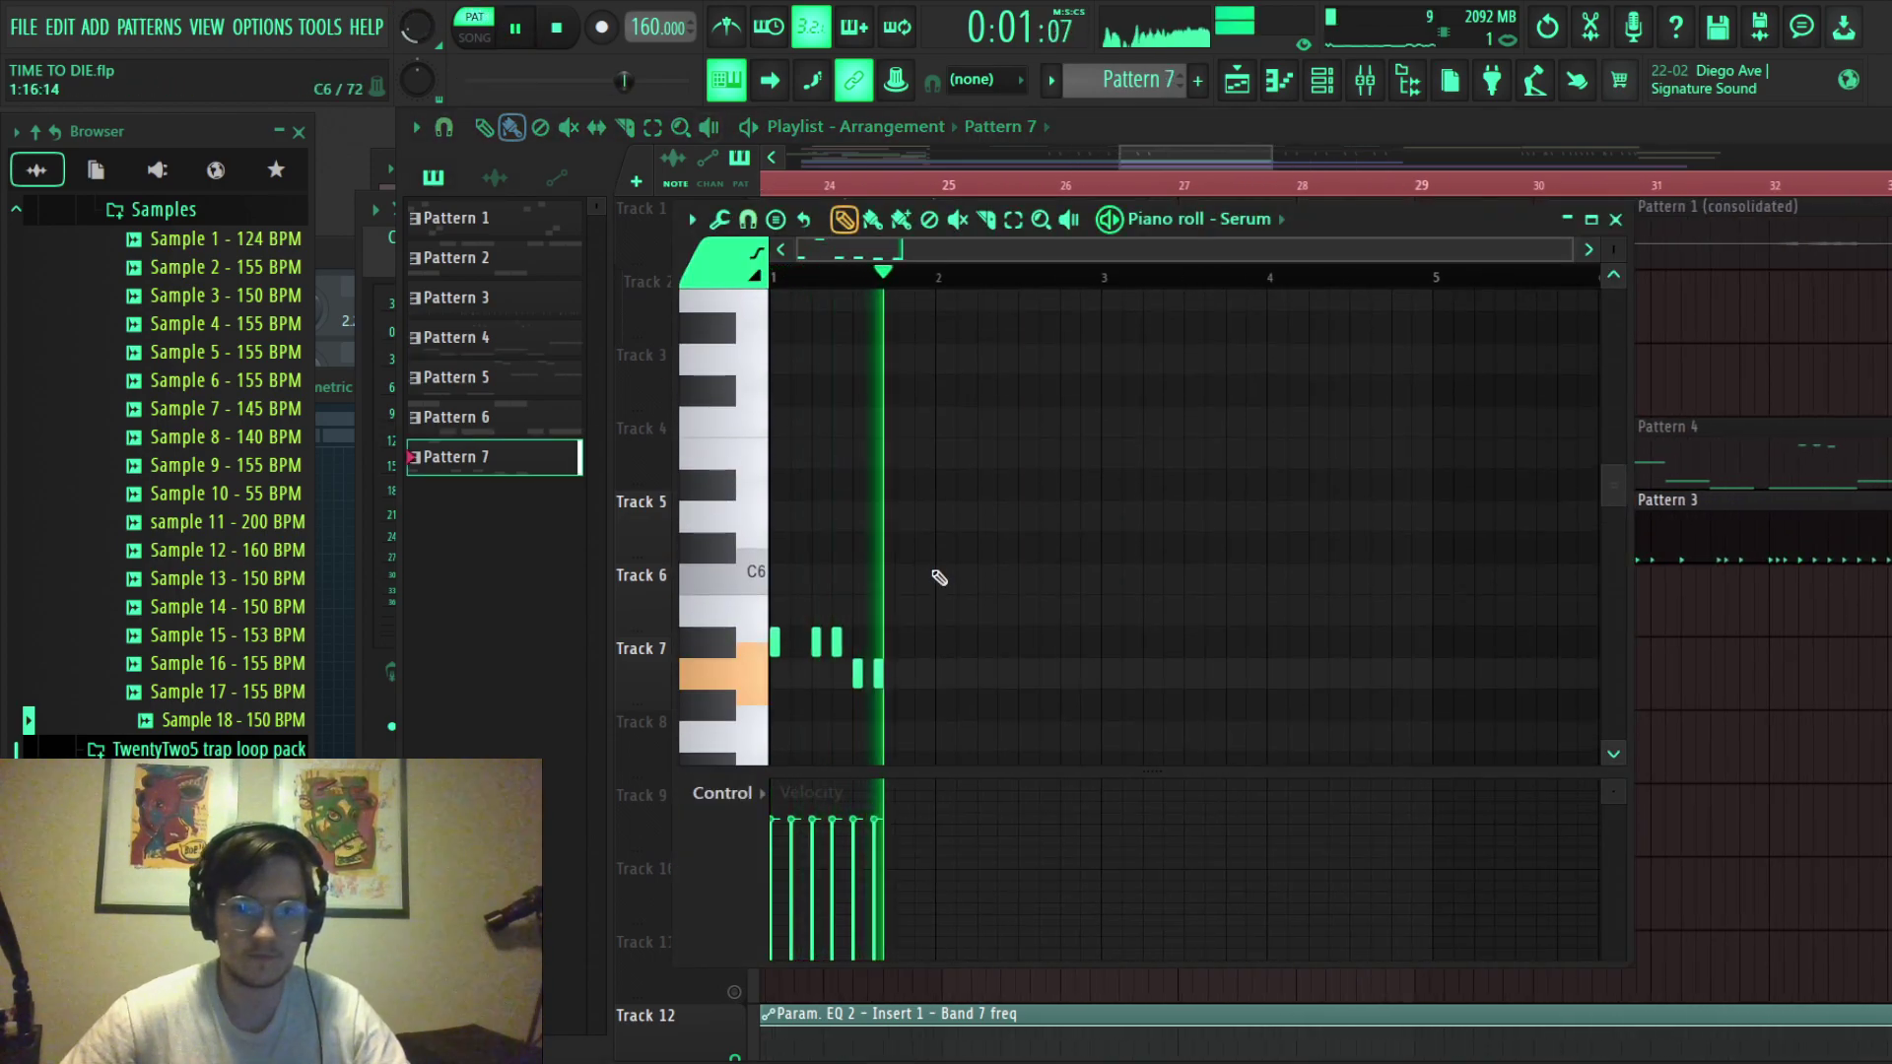
pyautogui.press('space')
pyautogui.press('F7')
# Unmute Track 4 and examine the placement of the Pattern 2, Pattern 4 and Pattern 7 clips across the playlist.
pyautogui.scroll(-4, 1077, 553)
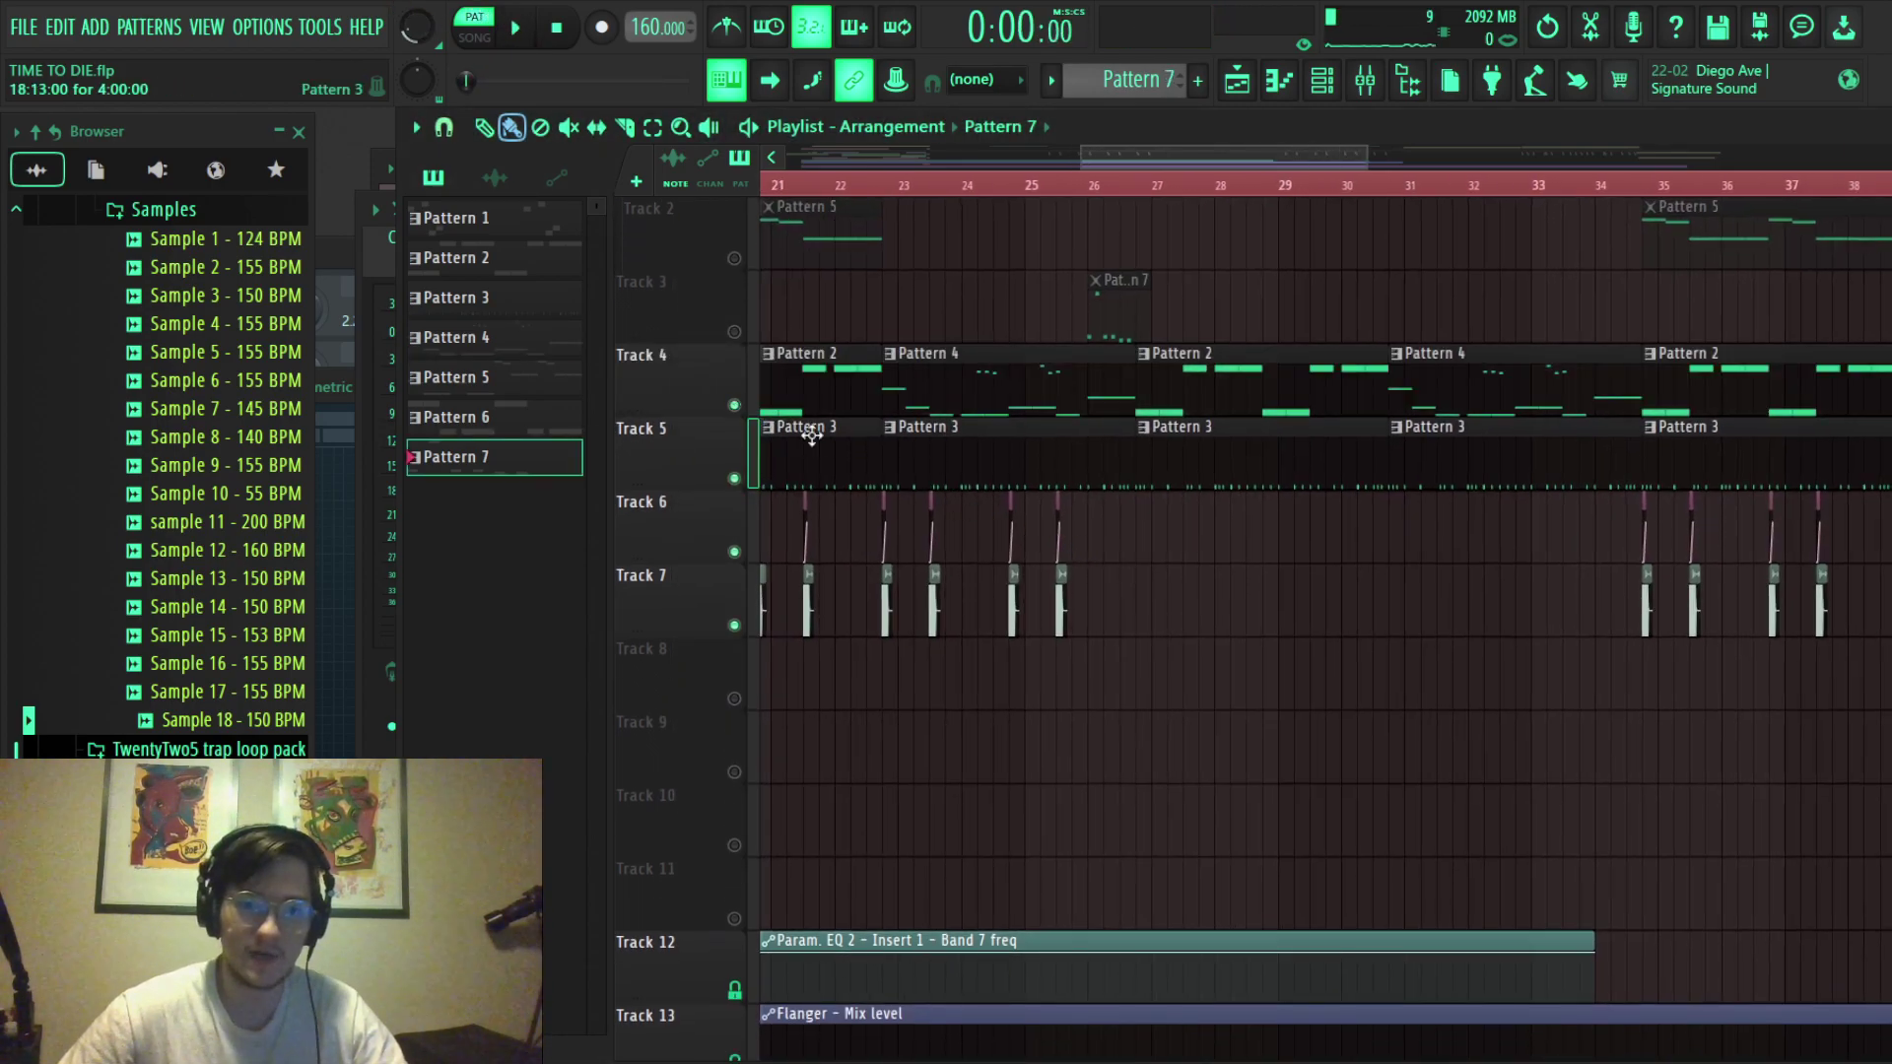
pyautogui.scroll(3, 1138, 532)
pyautogui.click(966, 353)
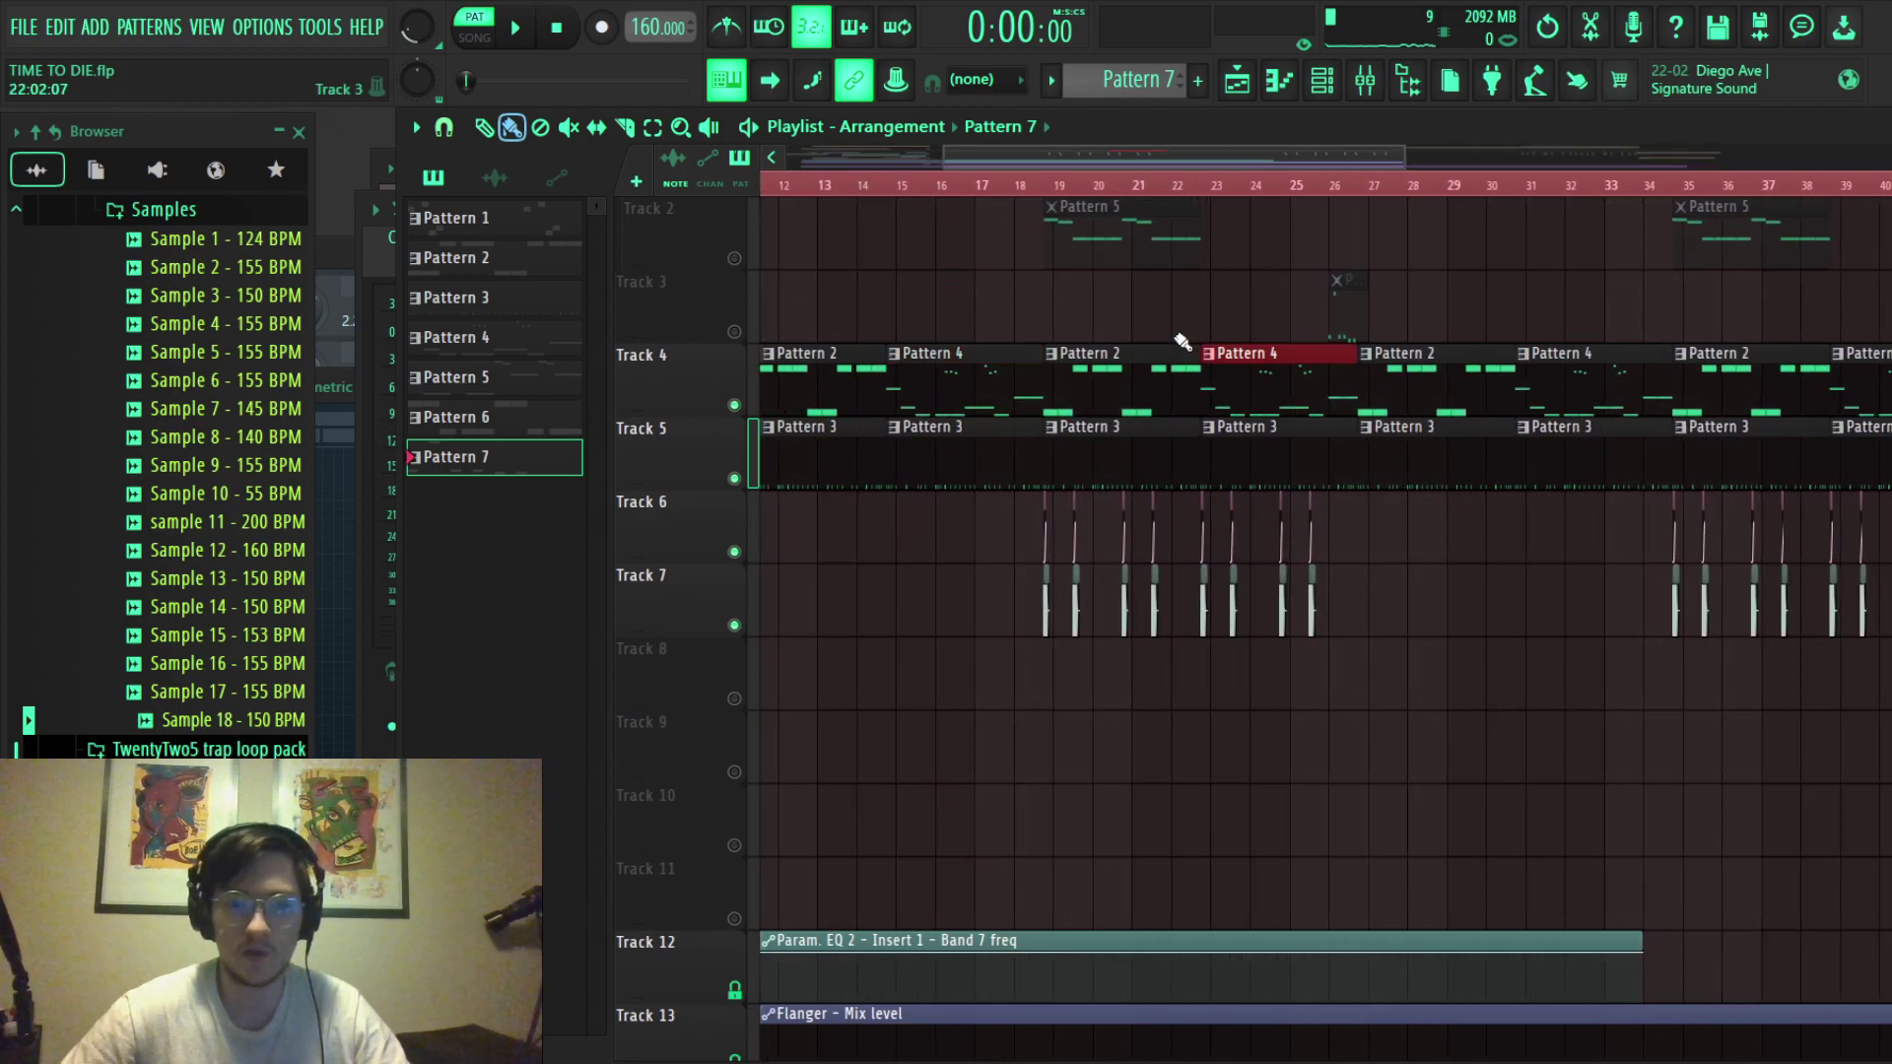
pyautogui.scroll(-3, 1183, 342)
pyautogui.click(946, 353)
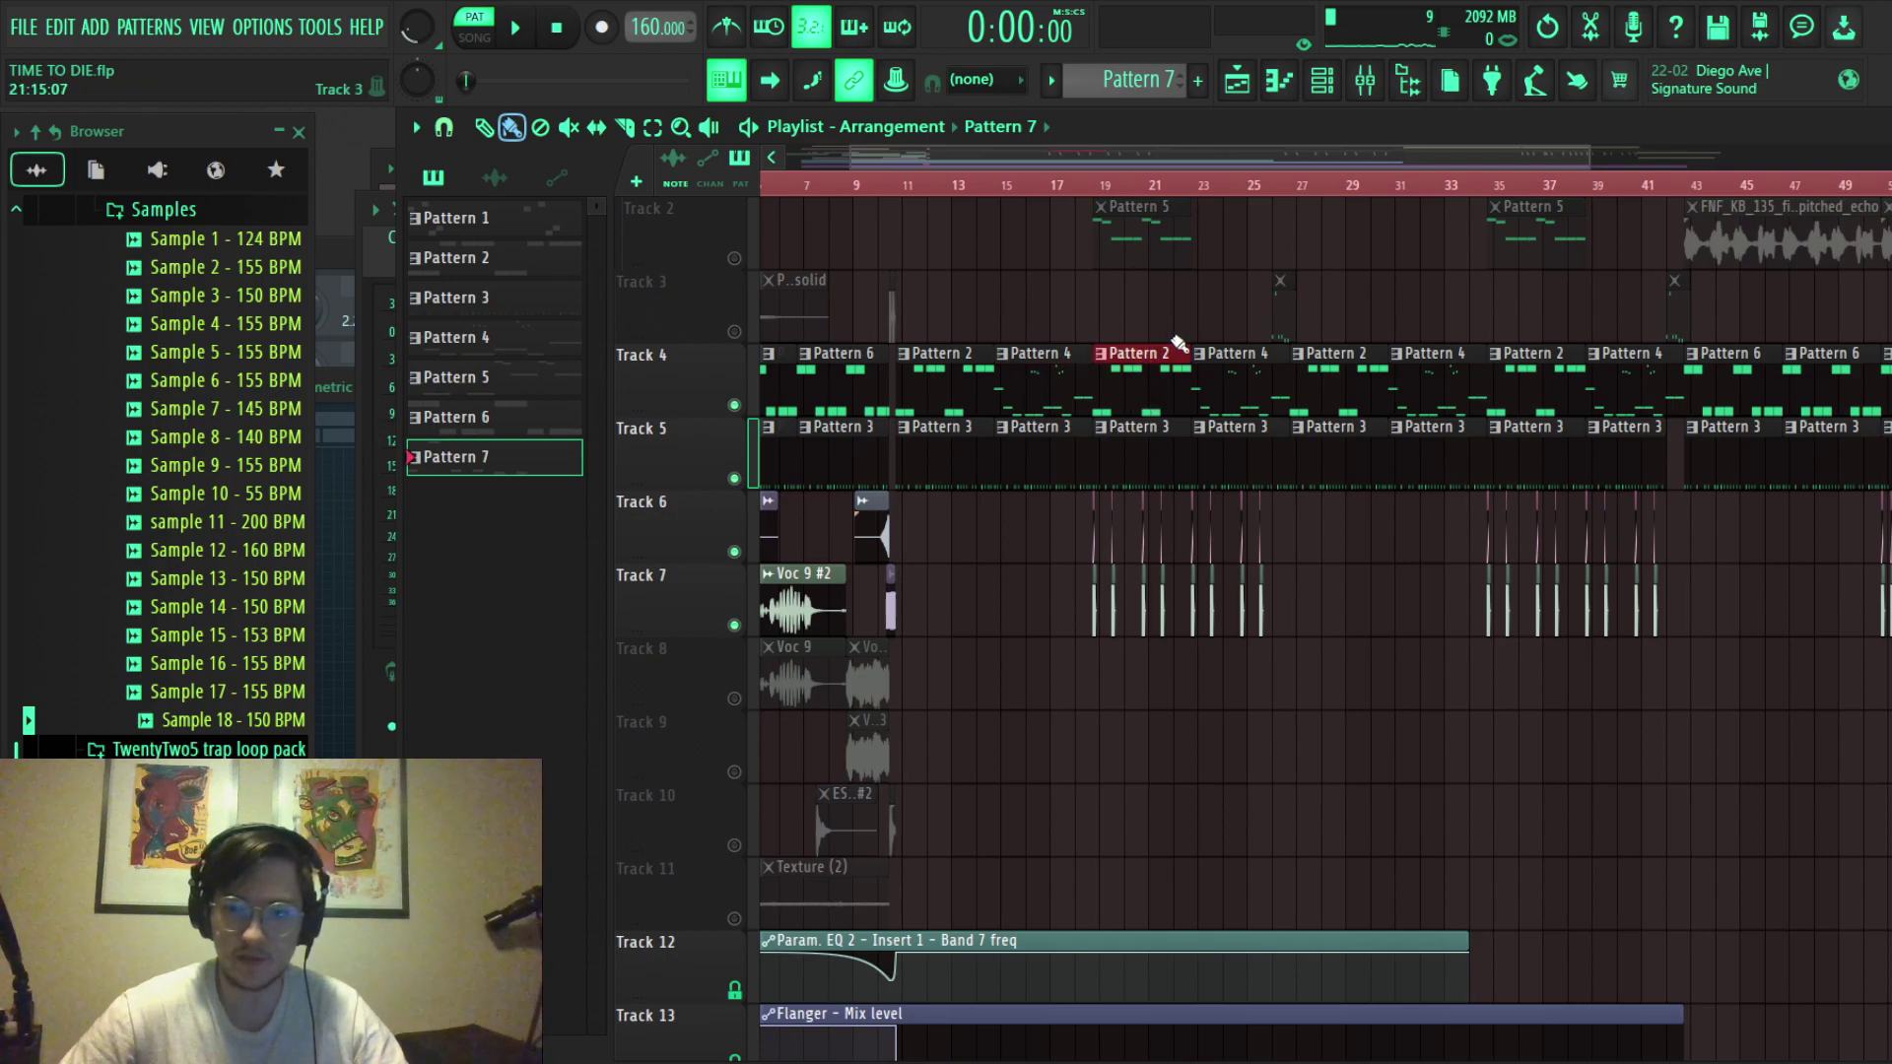
pyautogui.scroll(2, 1261, 316)
pyautogui.click(1306, 288)
pyautogui.scroll(-2, 1231, 288)
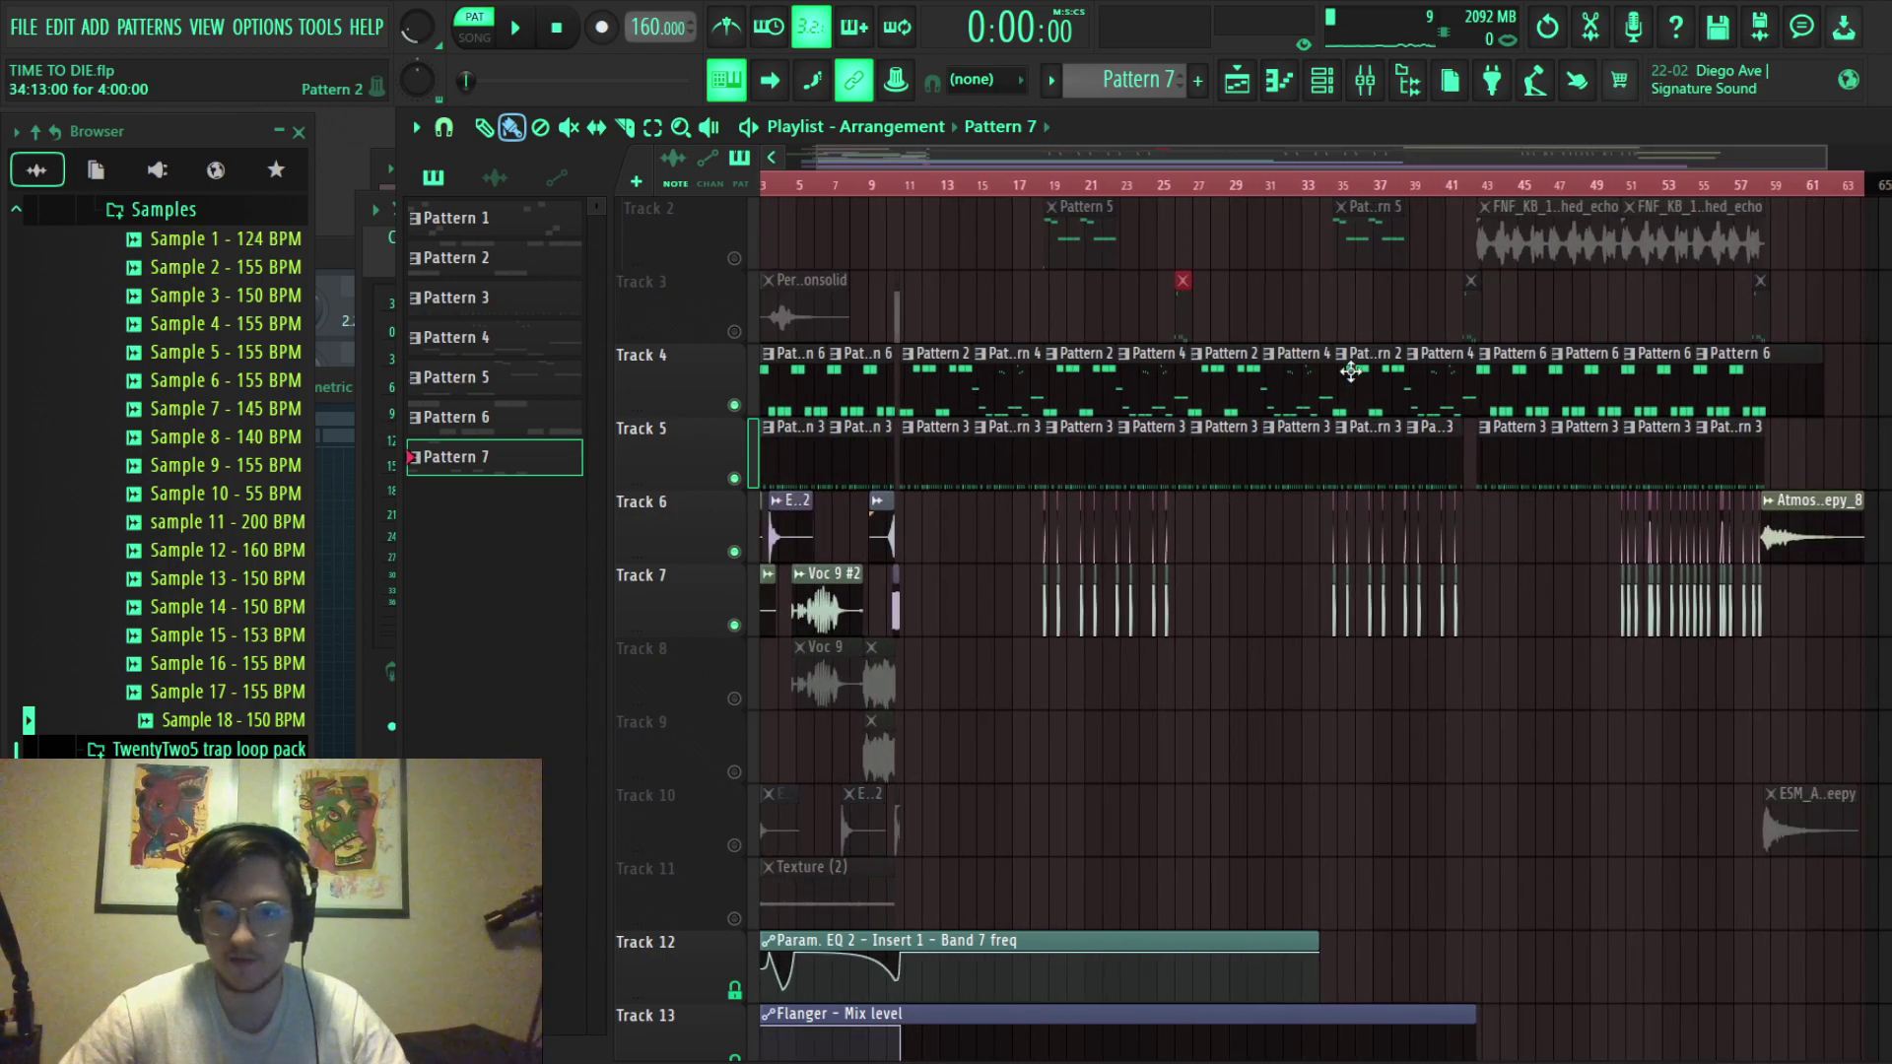
pyautogui.scroll(-1, 1072, 299)
pyautogui.click(1102, 295)
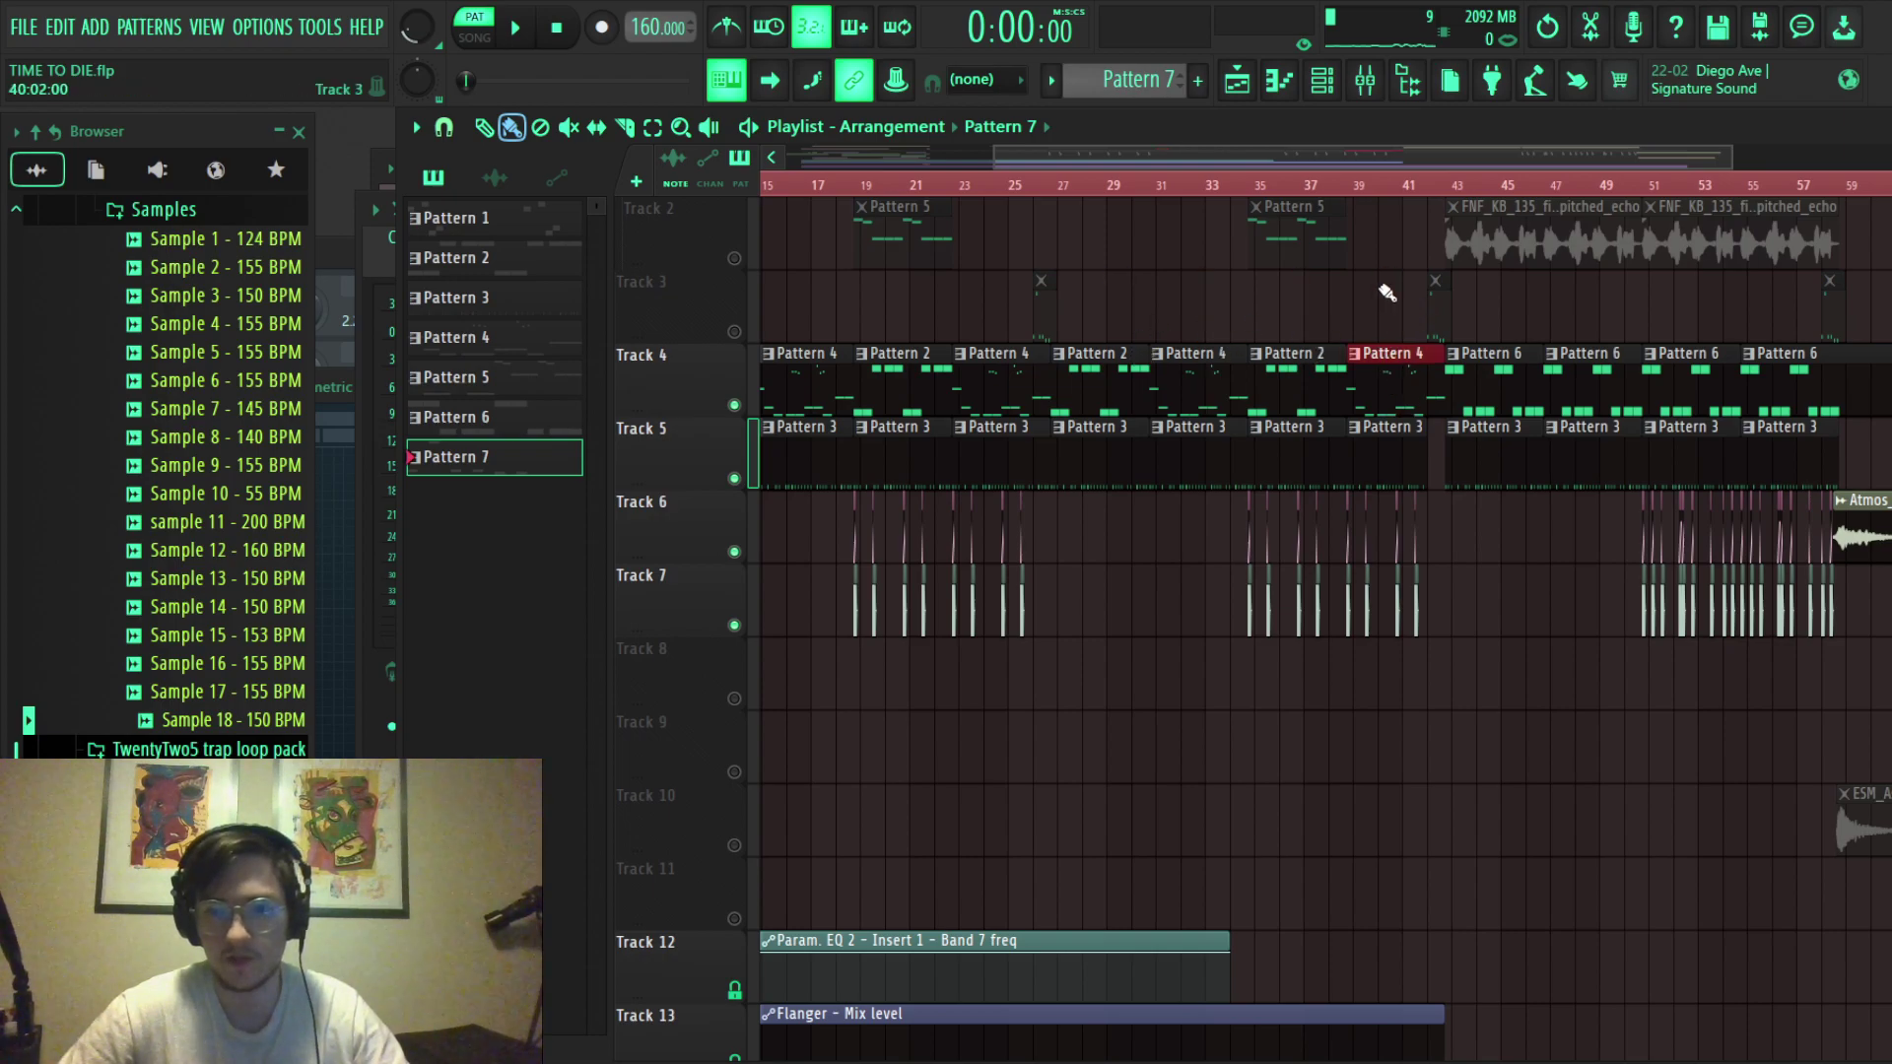
# Unmute Track 3 and mute Tracks 5, 6 and 7 in the playlist.
pyautogui.scroll(3, 975, 365)
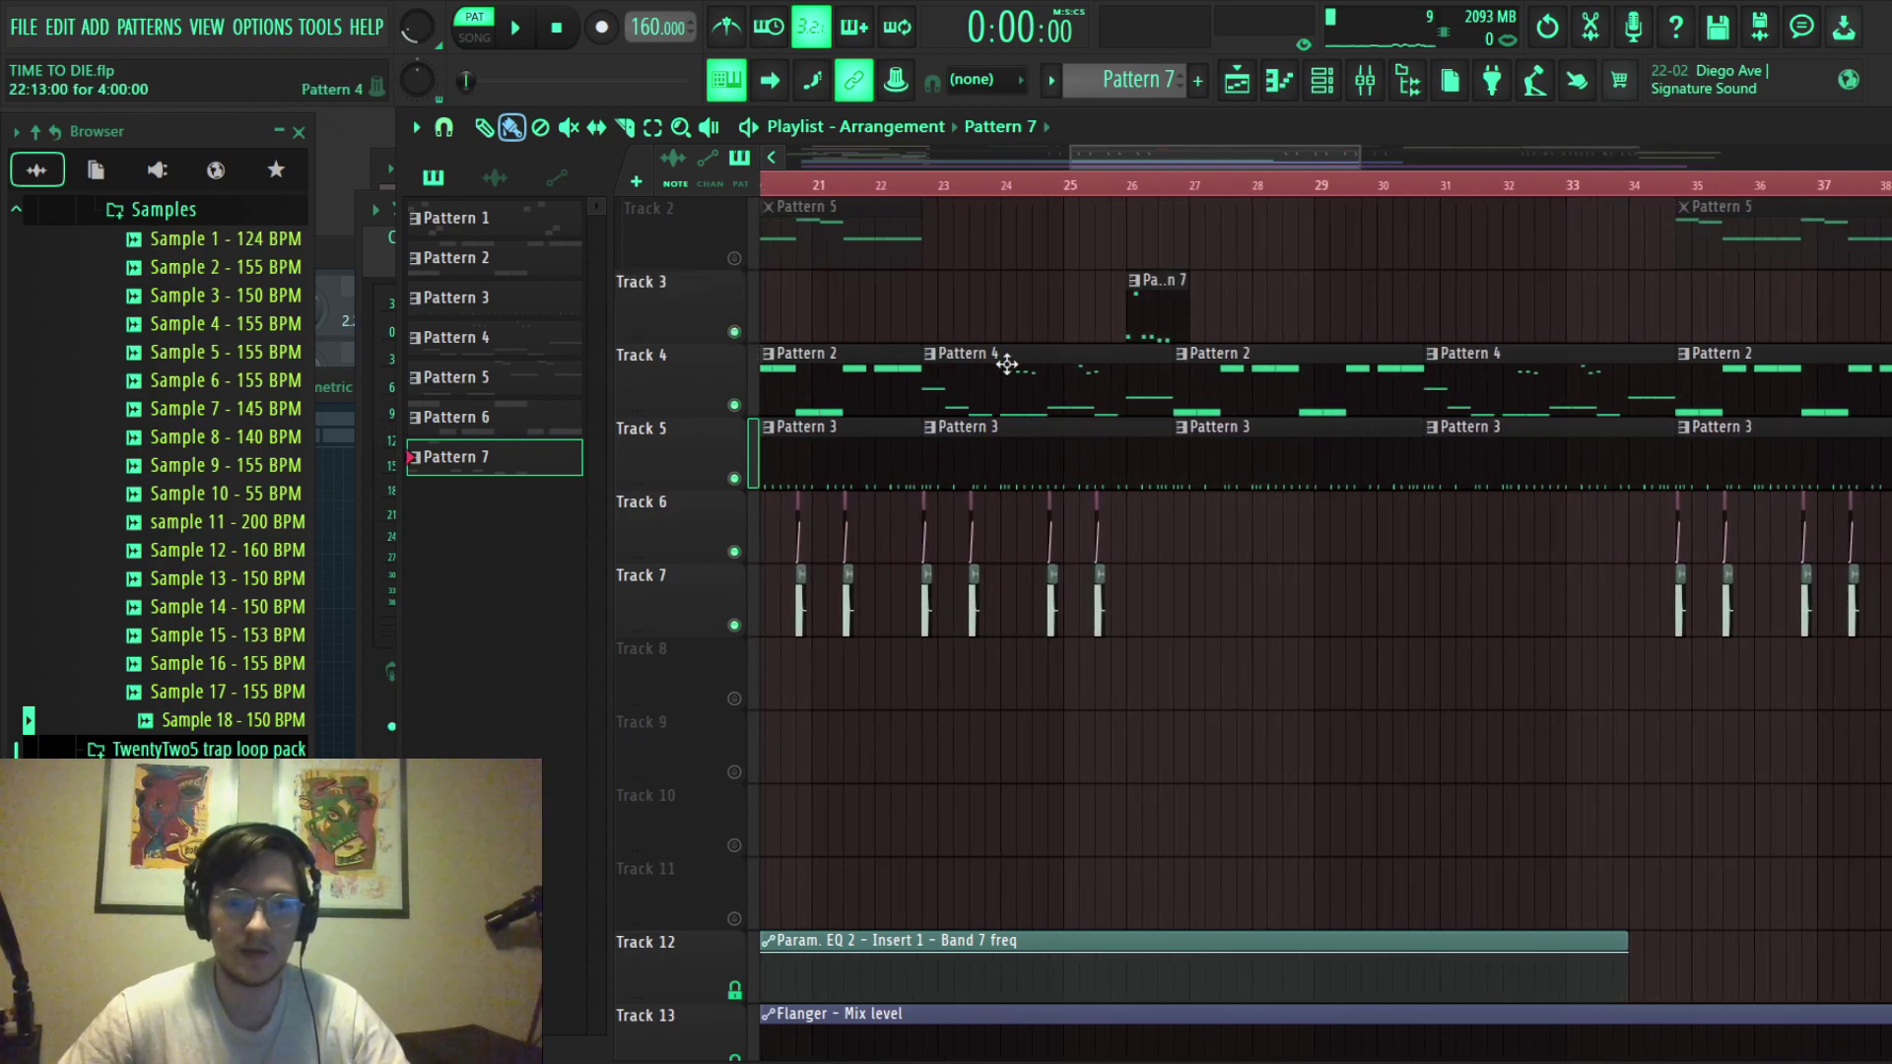
pyautogui.scroll(1, 1084, 318)
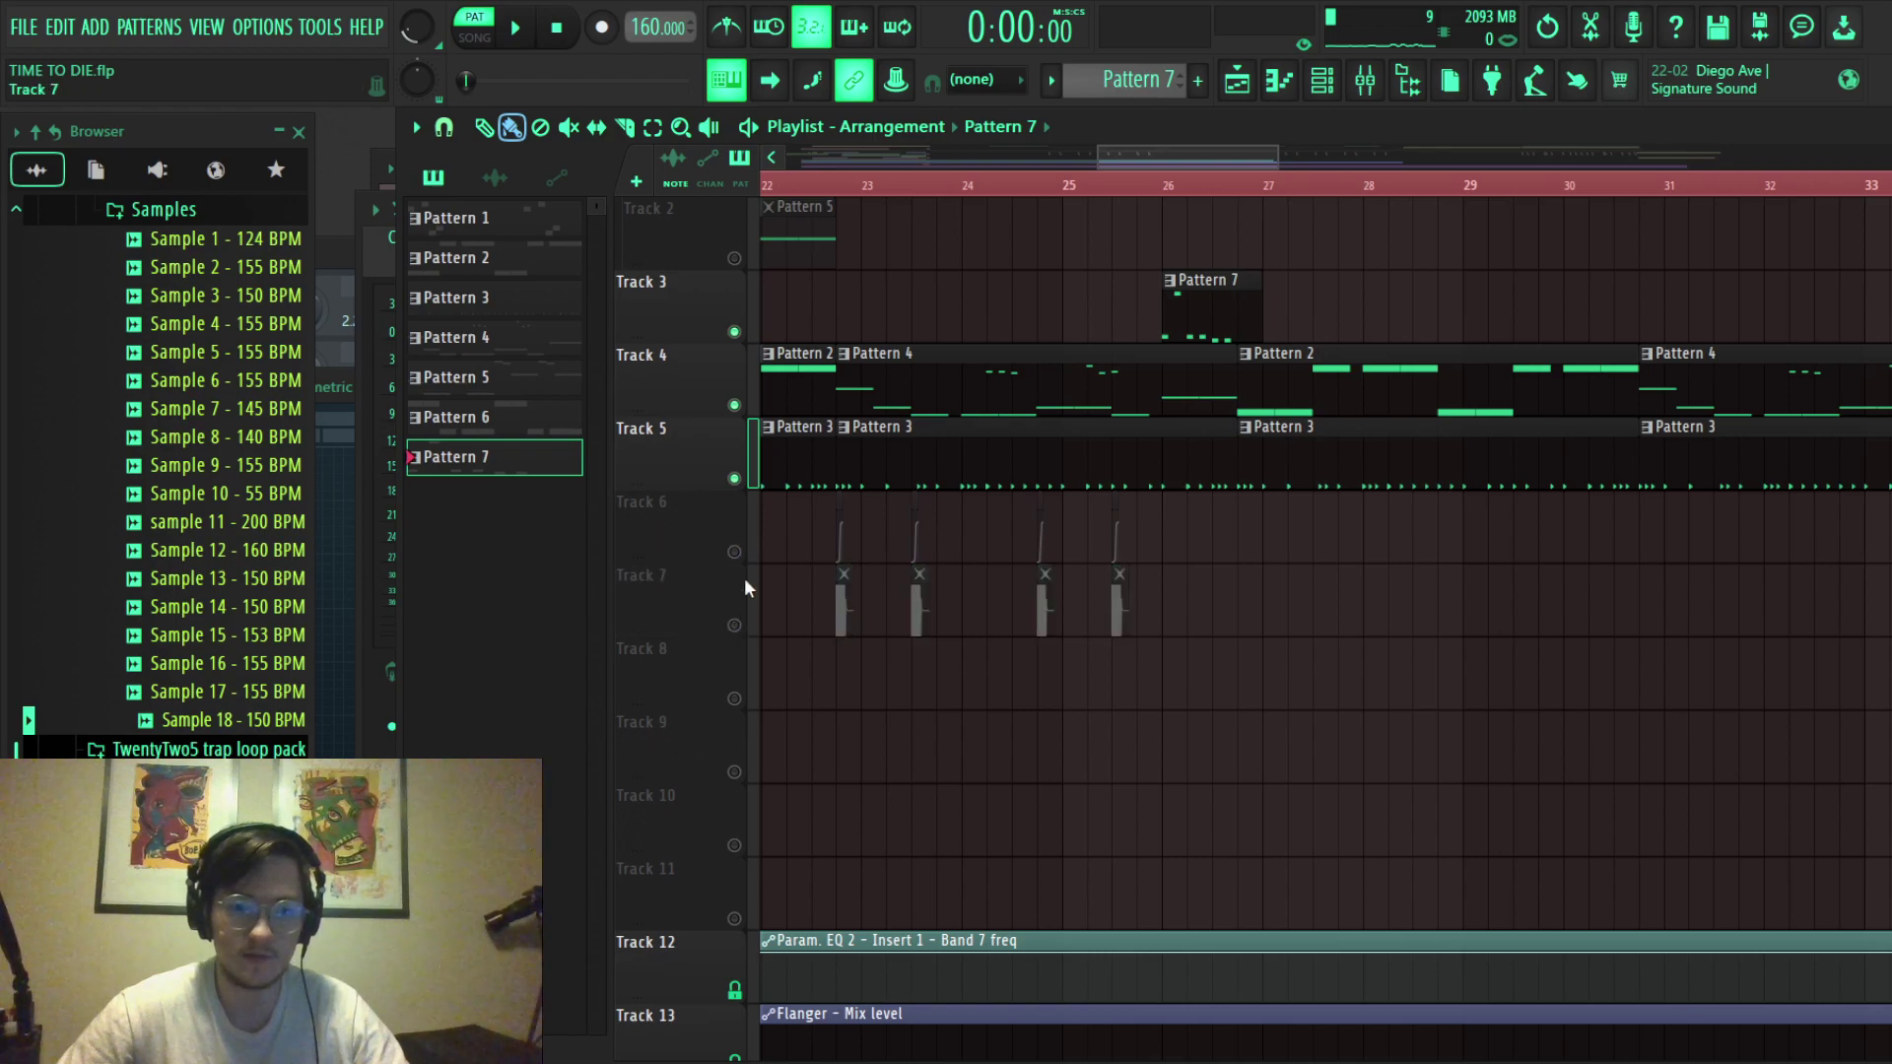
pyautogui.click(735, 478)
pyautogui.moveTo(786, 202); pyautogui.dragTo(764, 207)
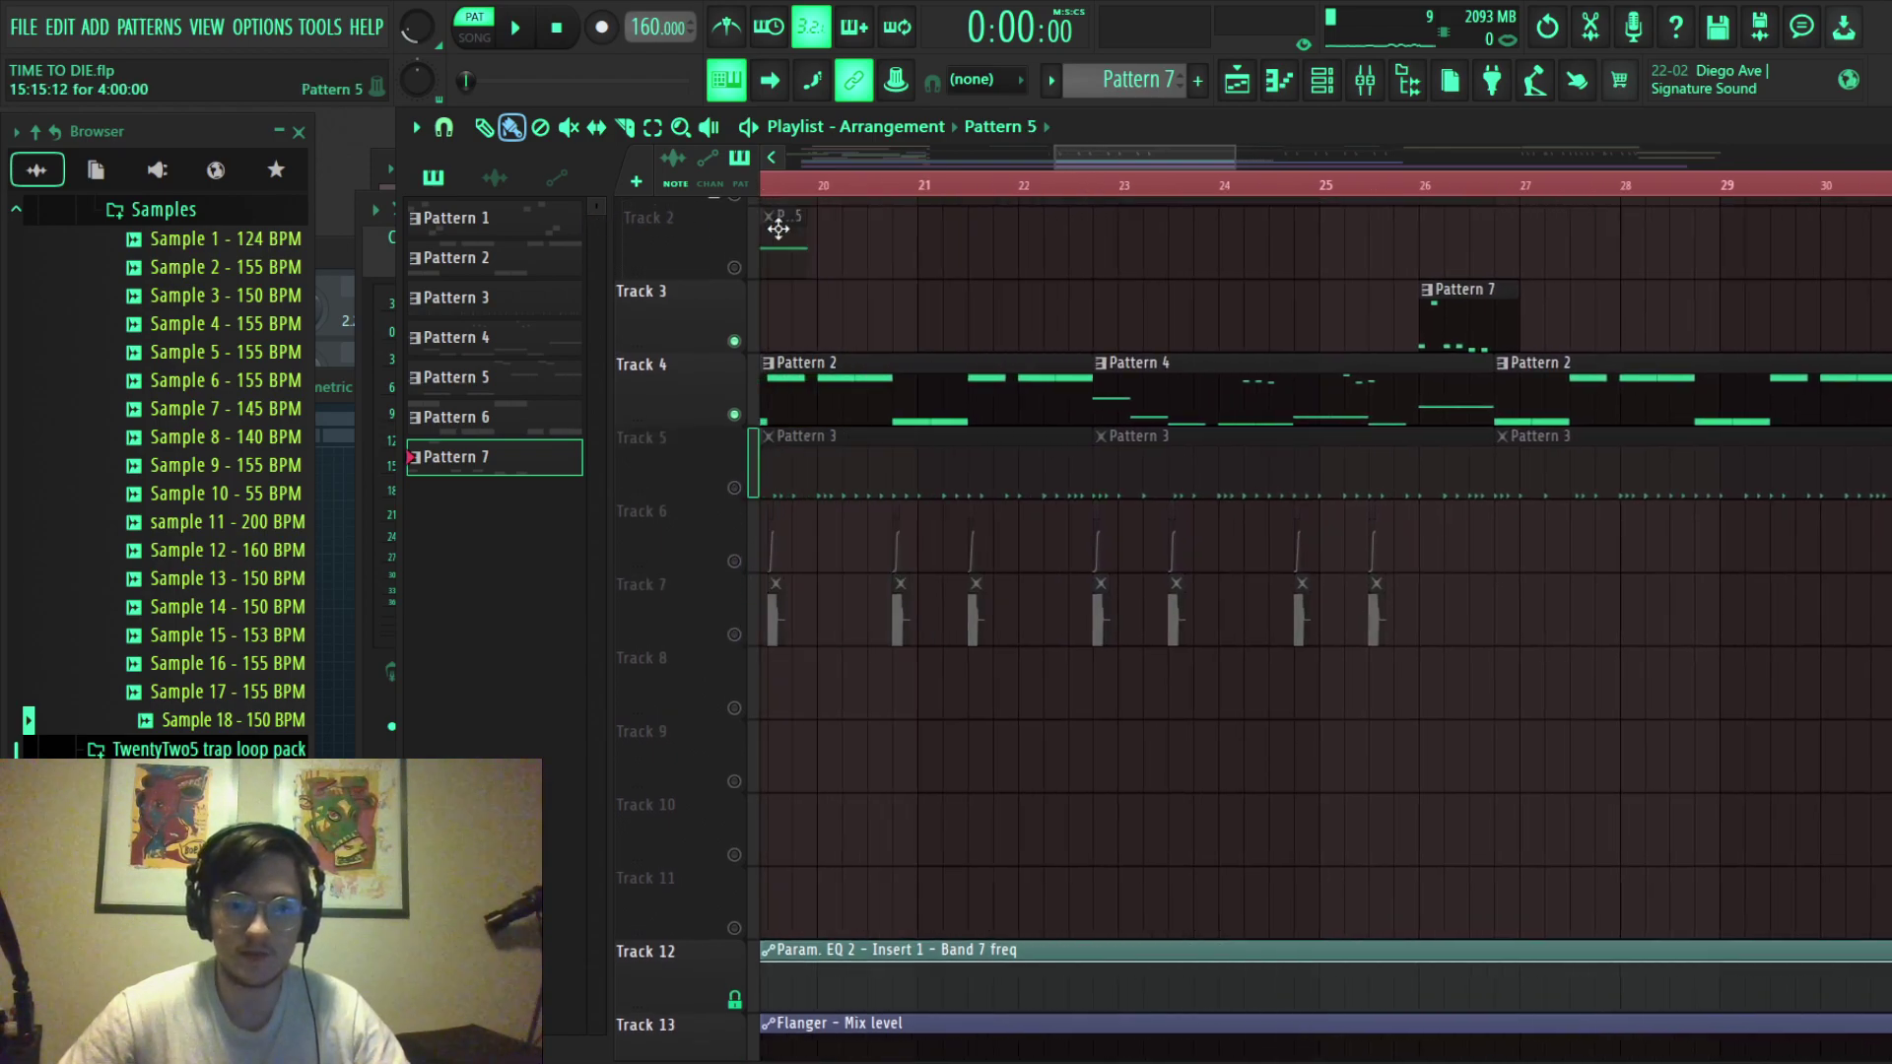
pyautogui.hotkey('ctrl', 'z')
# Play Tracks 3 and 4 in song mode from the start of the Pattern 4 clip just before bar 23.
pyautogui.click(1130, 187)
pyautogui.press('space')
pyautogui.scroll(-1, 1682, 706)
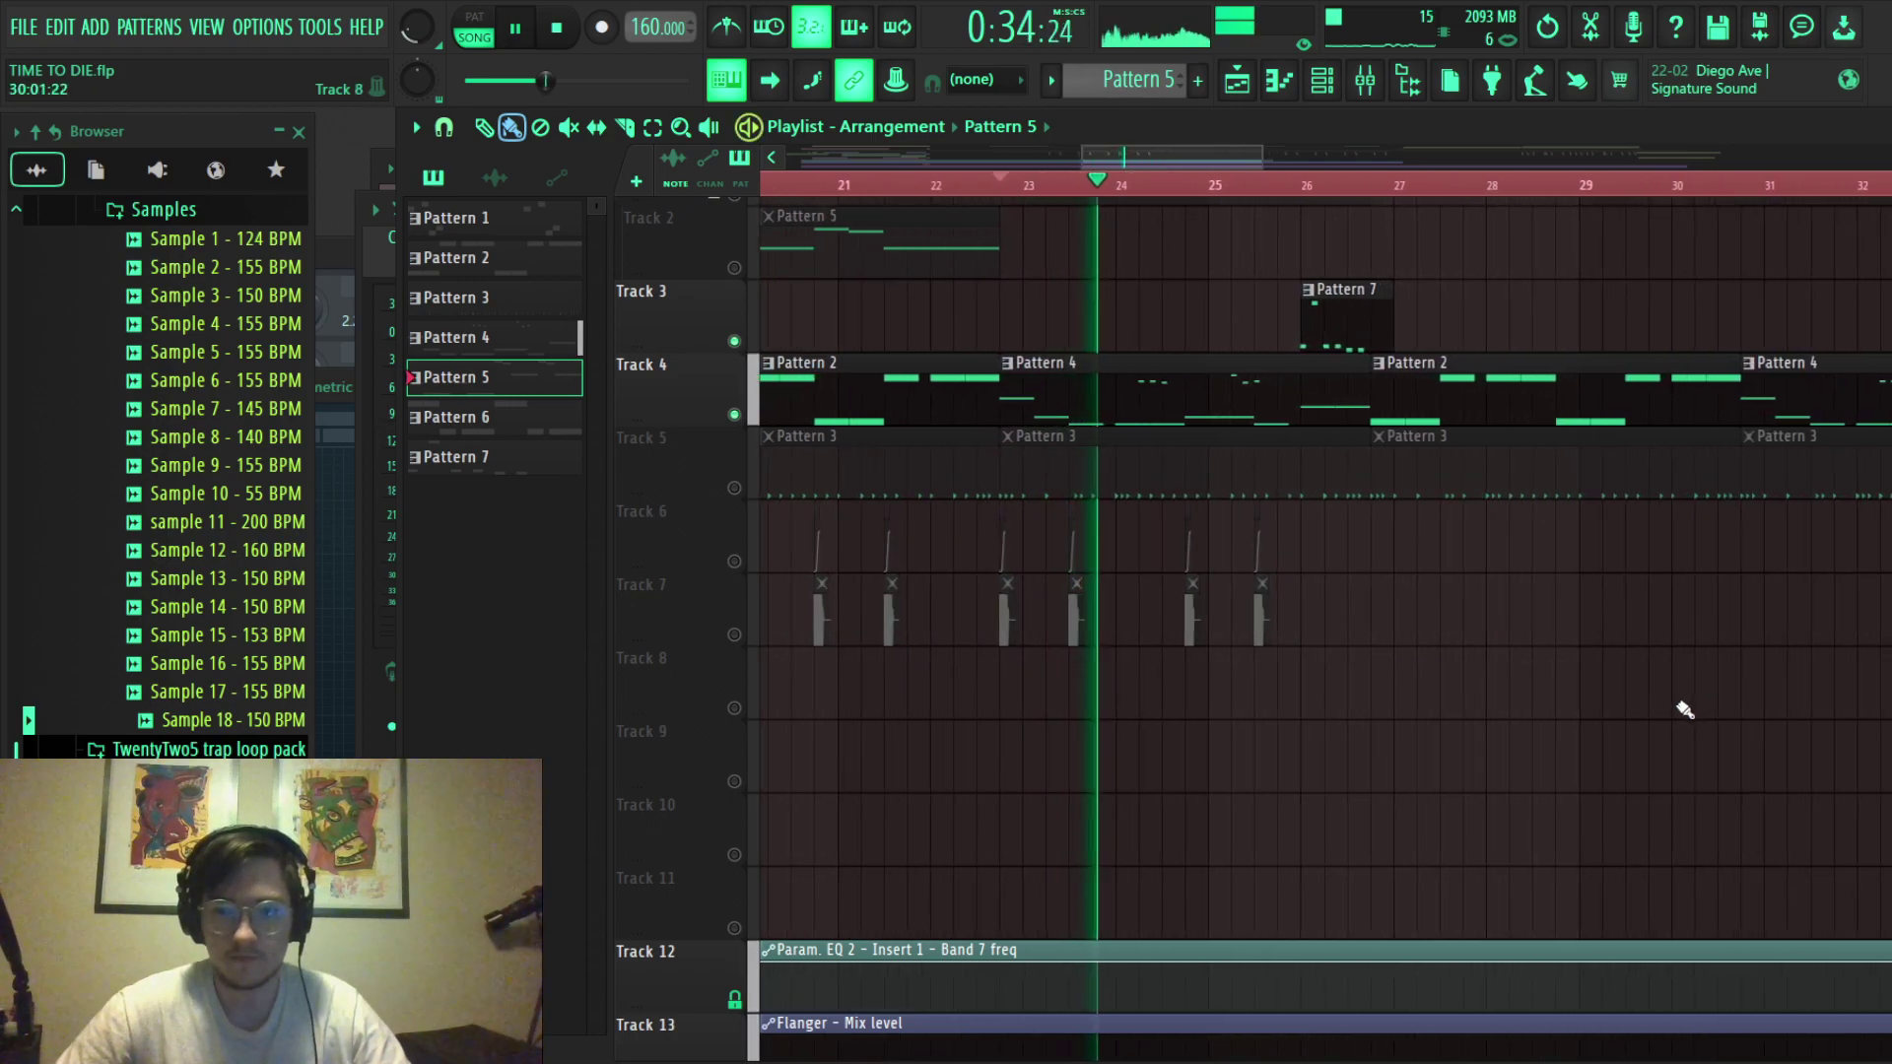
pyautogui.scroll(2, 1491, 676)
pyautogui.scroll(1, 1466, 621)
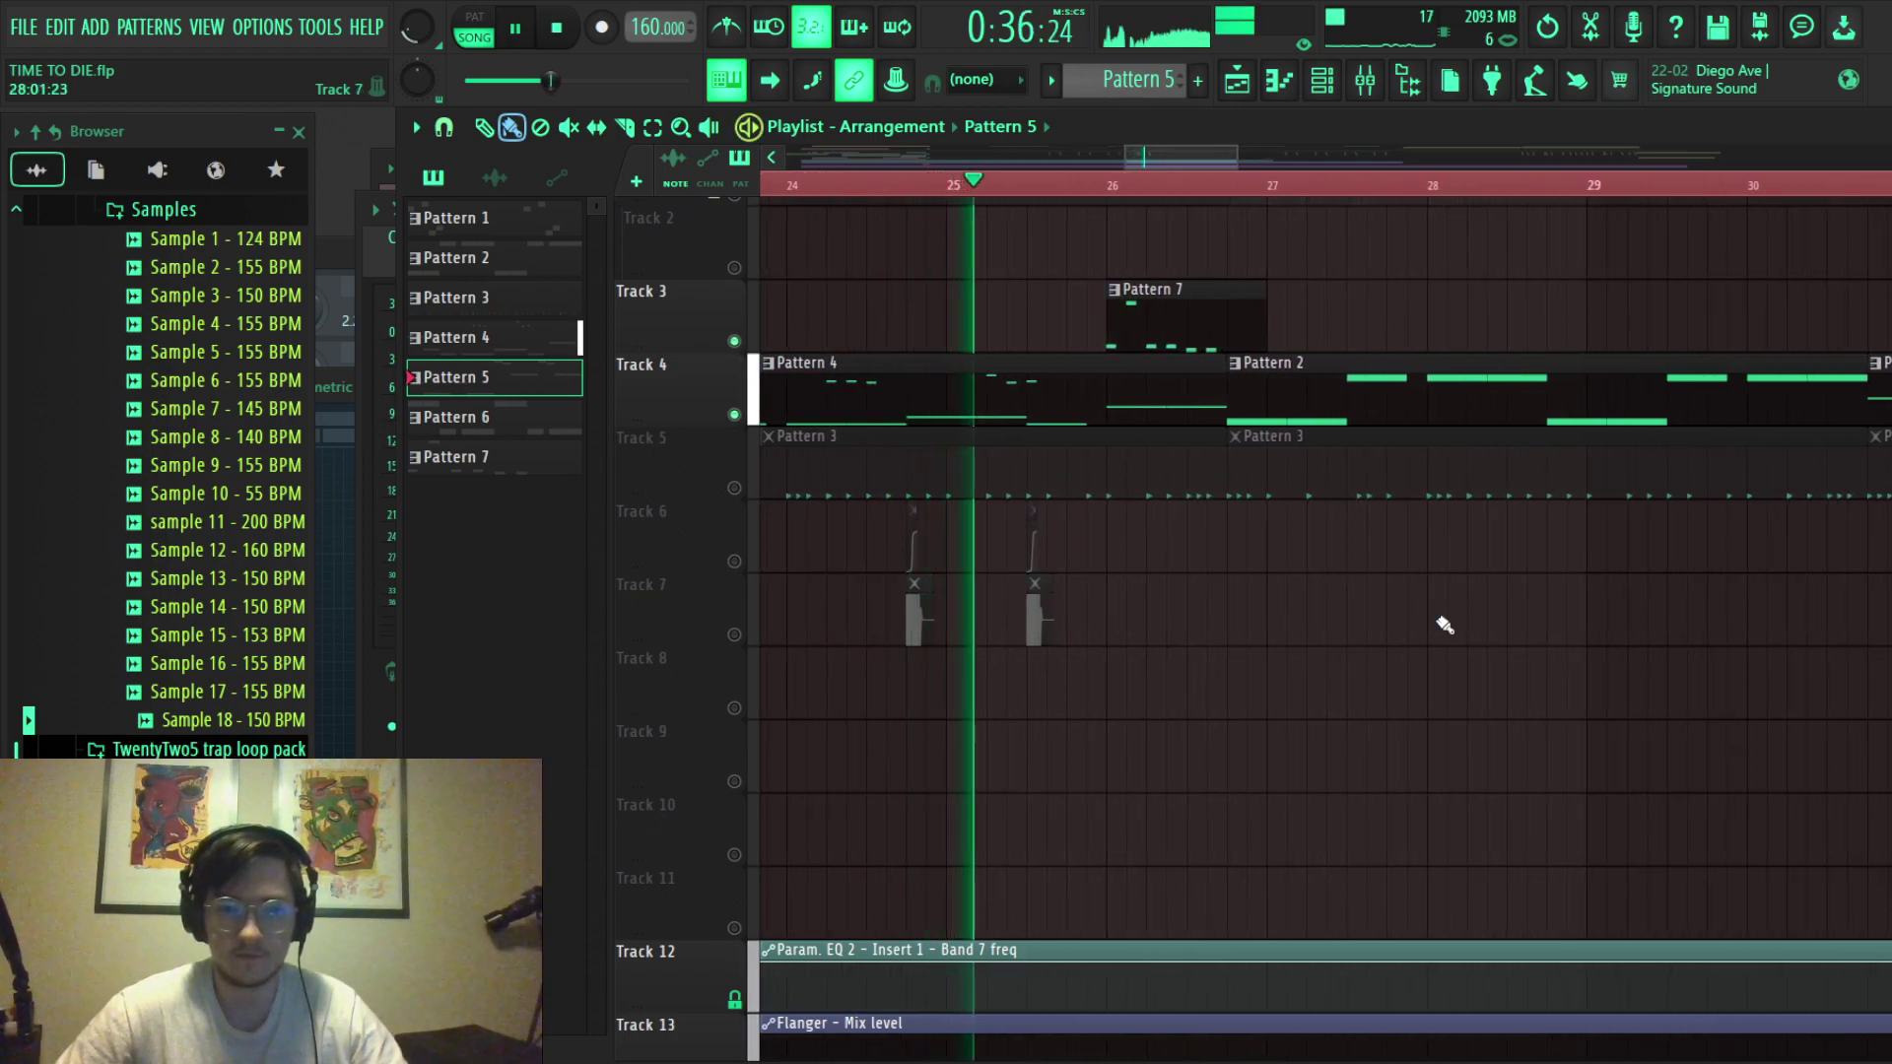
# Stop playback and examine the clips in the final section of the playlist, from about bar 43 to the end.
pyautogui.scroll(-2, 1288, 591)
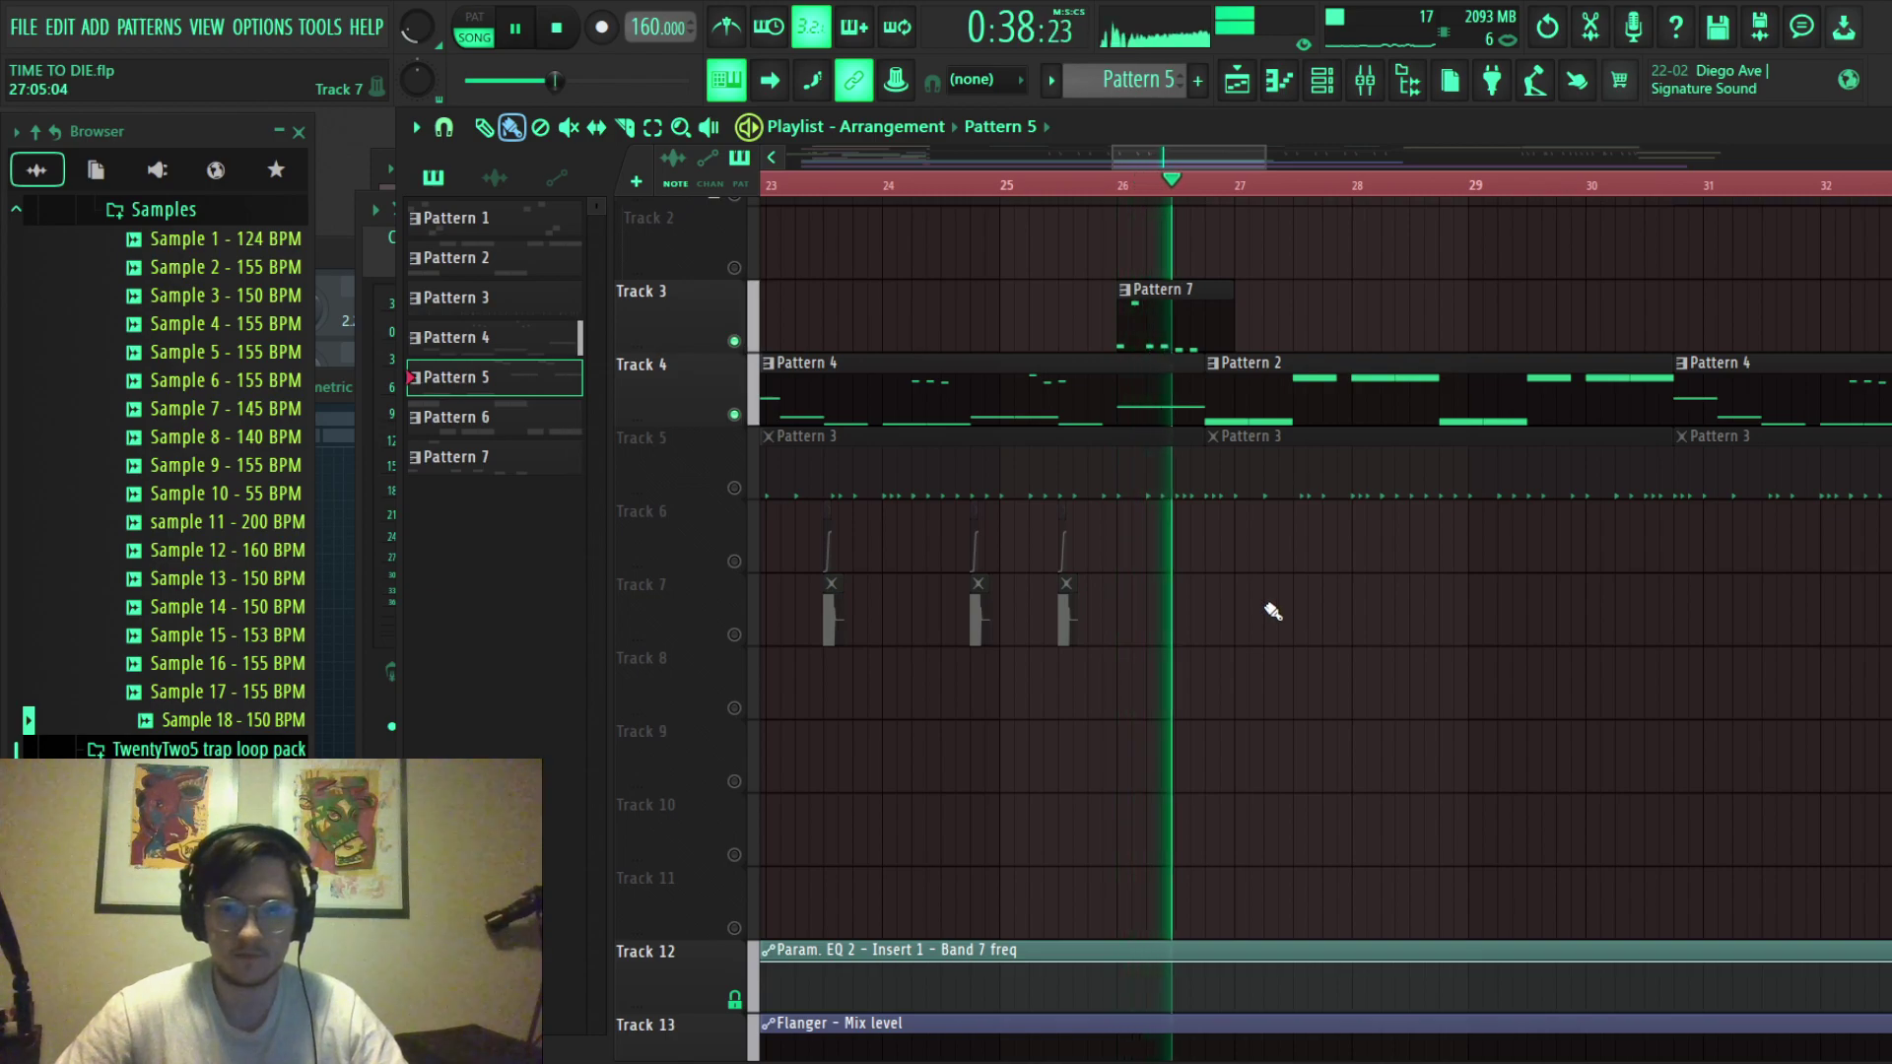
pyautogui.press('space')
pyautogui.scroll(-5, 1174, 507)
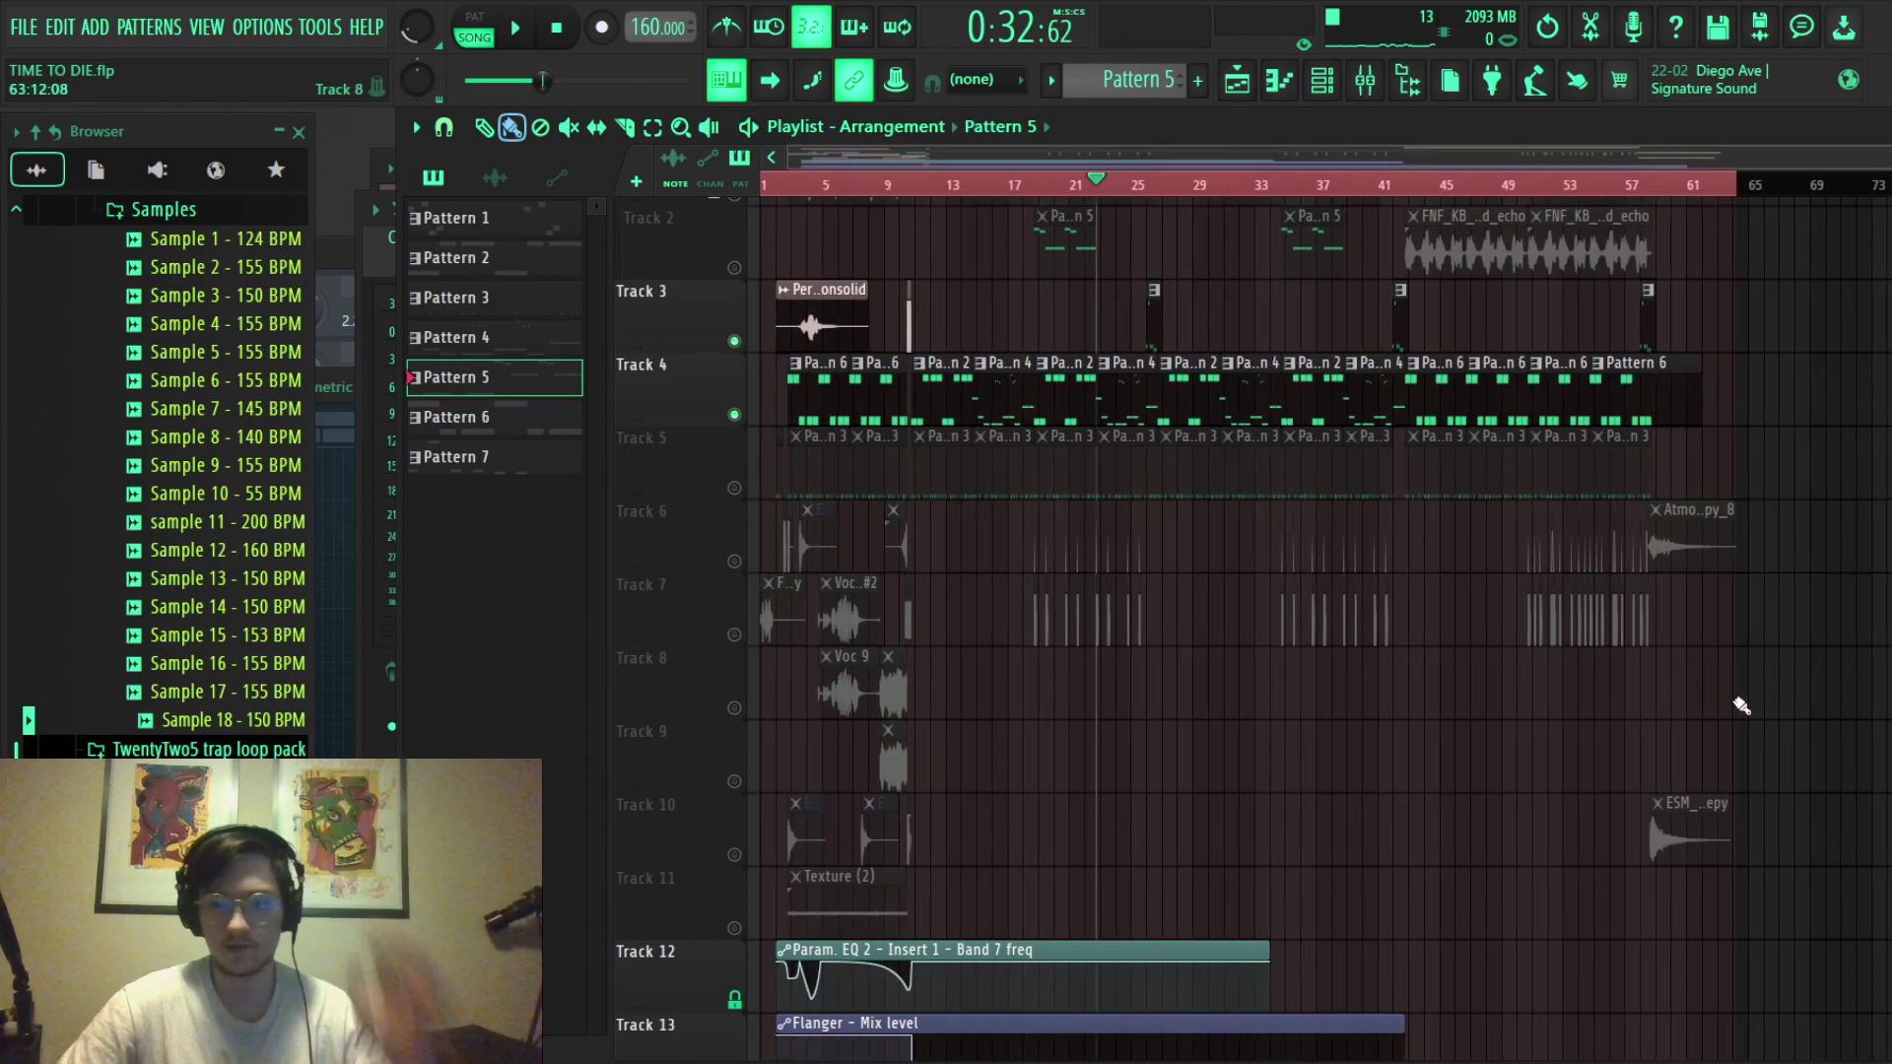
pyautogui.scroll(1, 1675, 619)
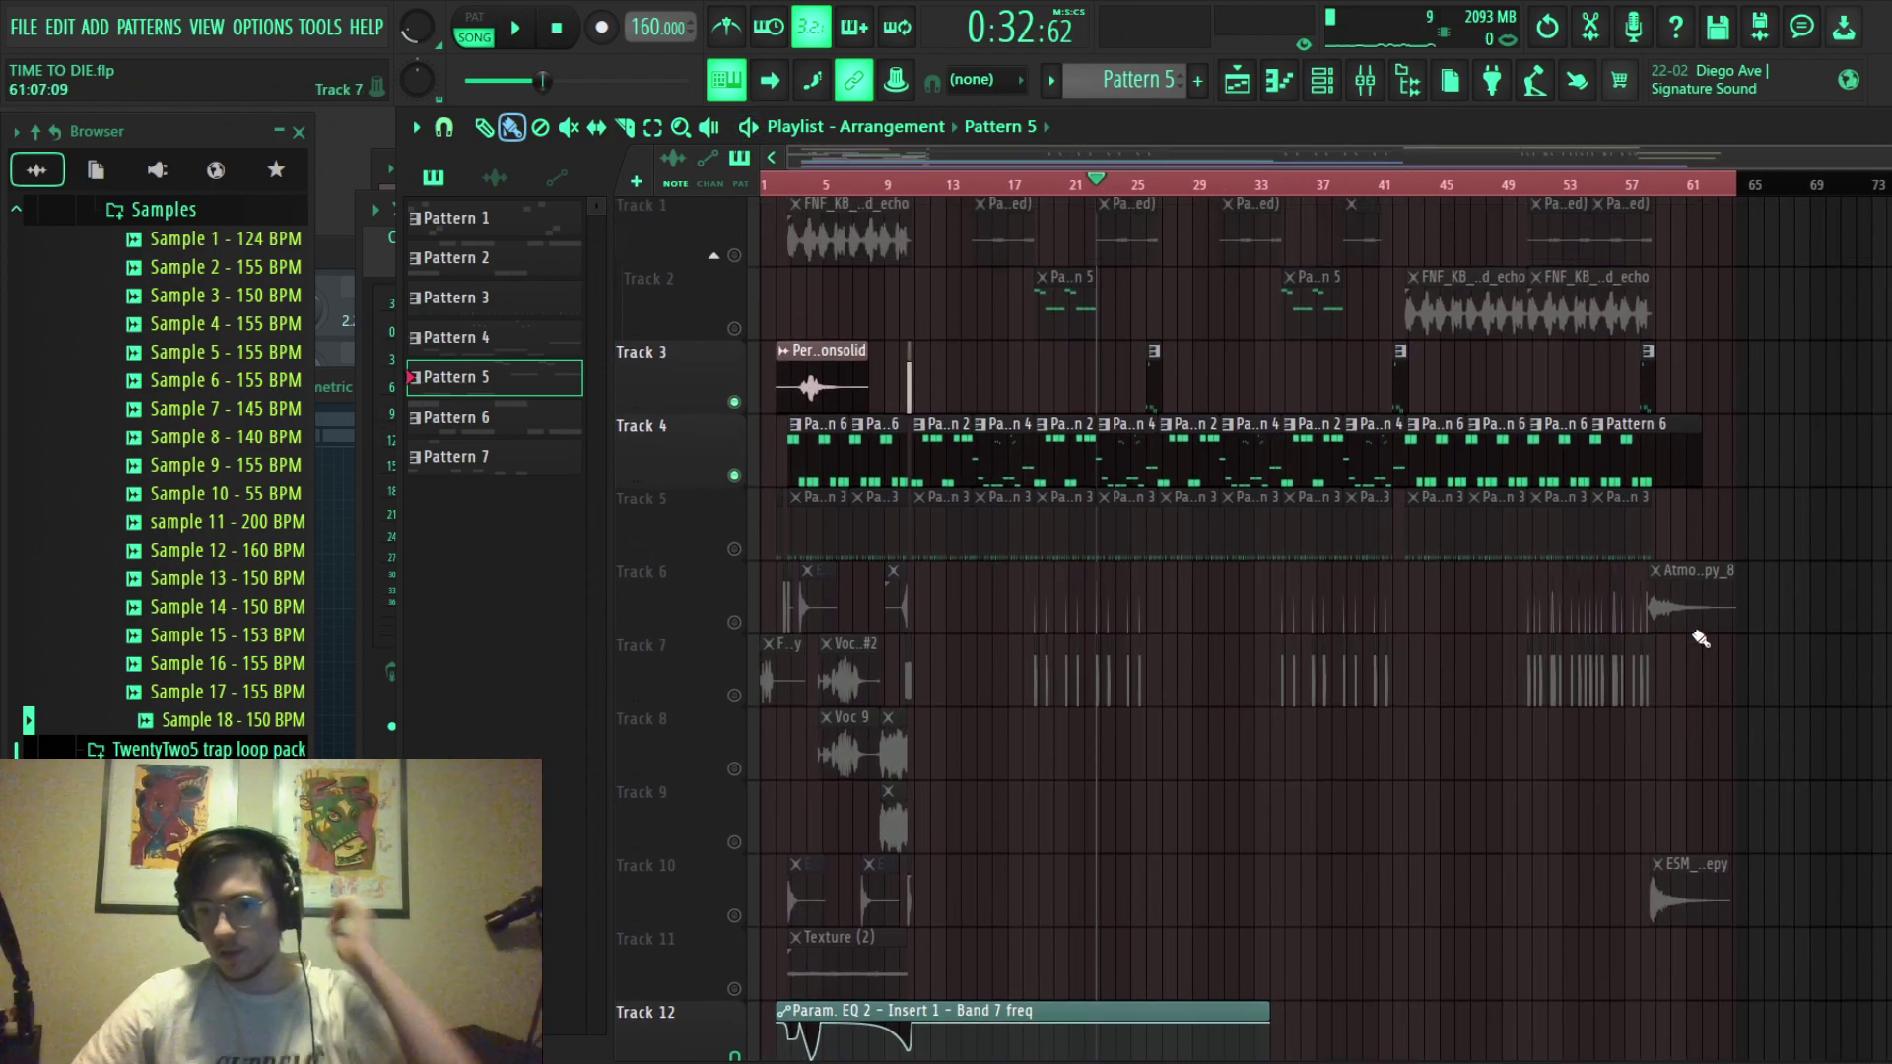
pyautogui.scroll(5, 1691, 685)
pyautogui.moveTo(1724, 782); pyautogui.dragTo(1127, 638)
pyautogui.click(1140, 802)
pyautogui.scroll(-3, 1275, 823)
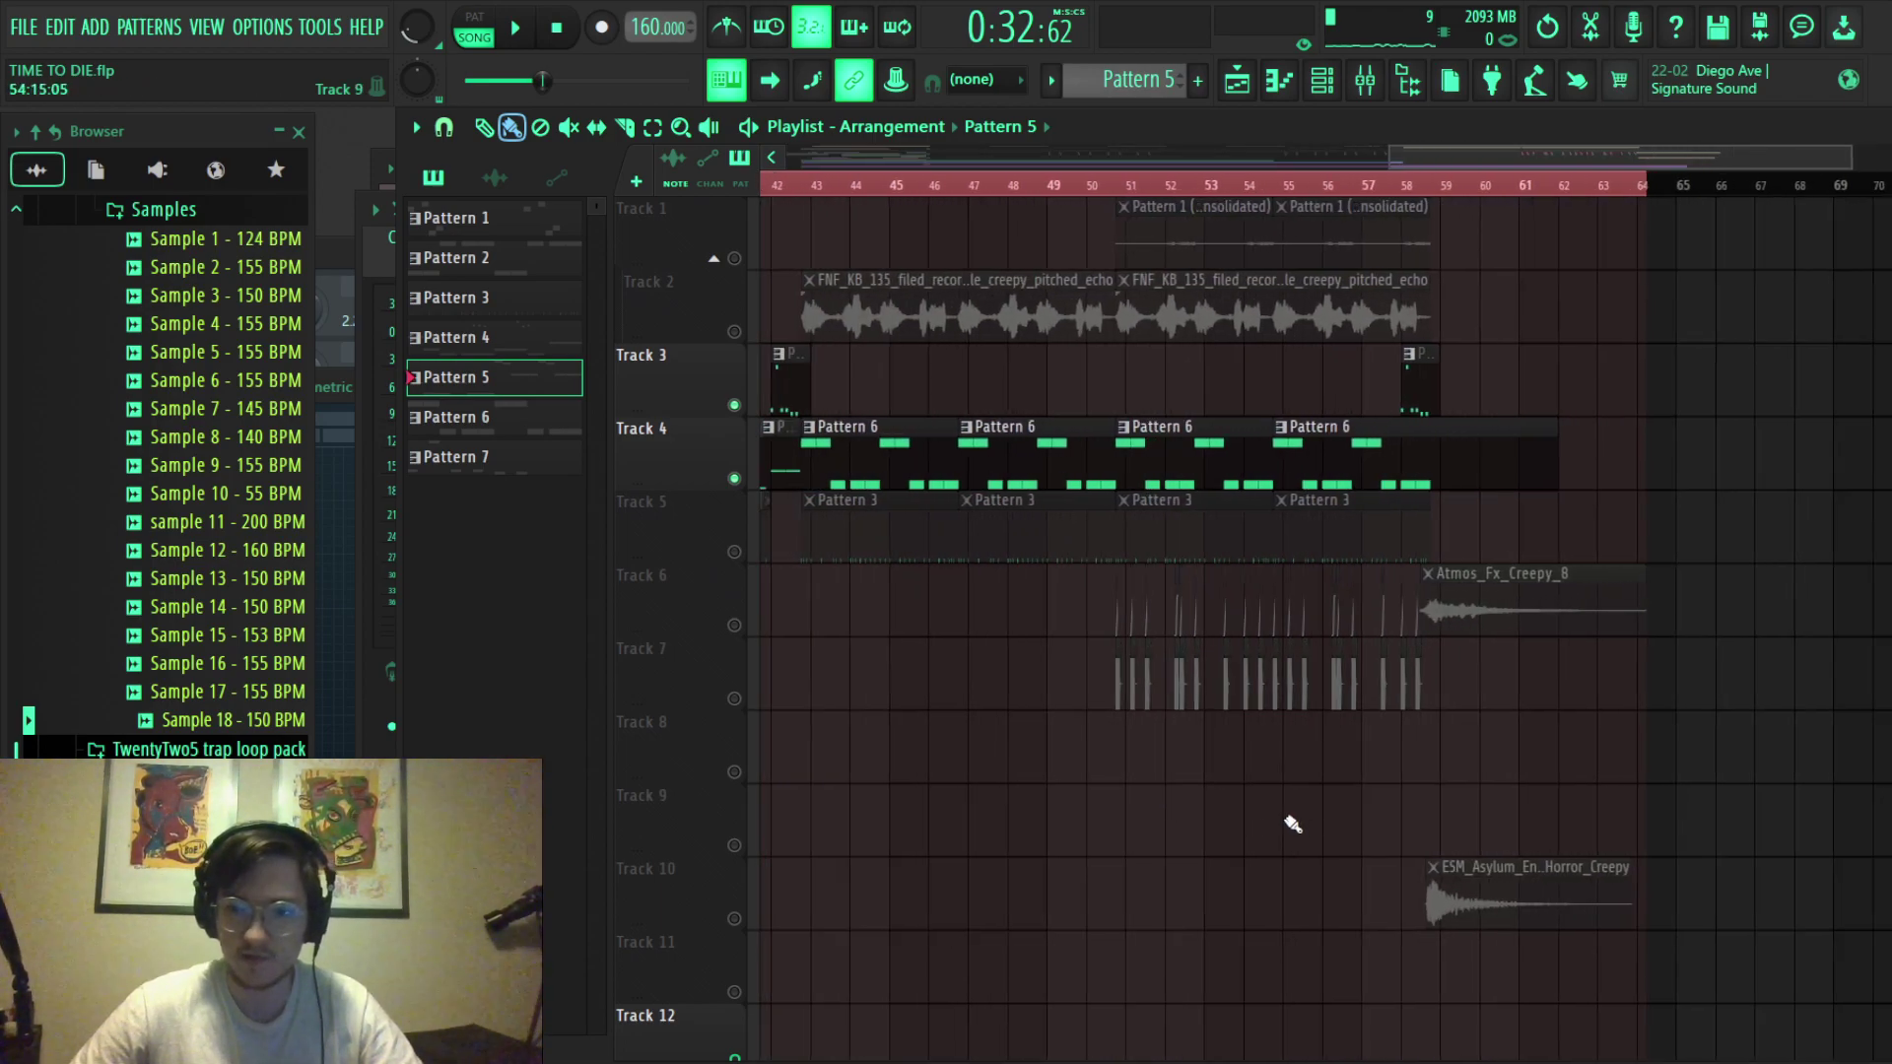
pyautogui.scroll(4, 1180, 581)
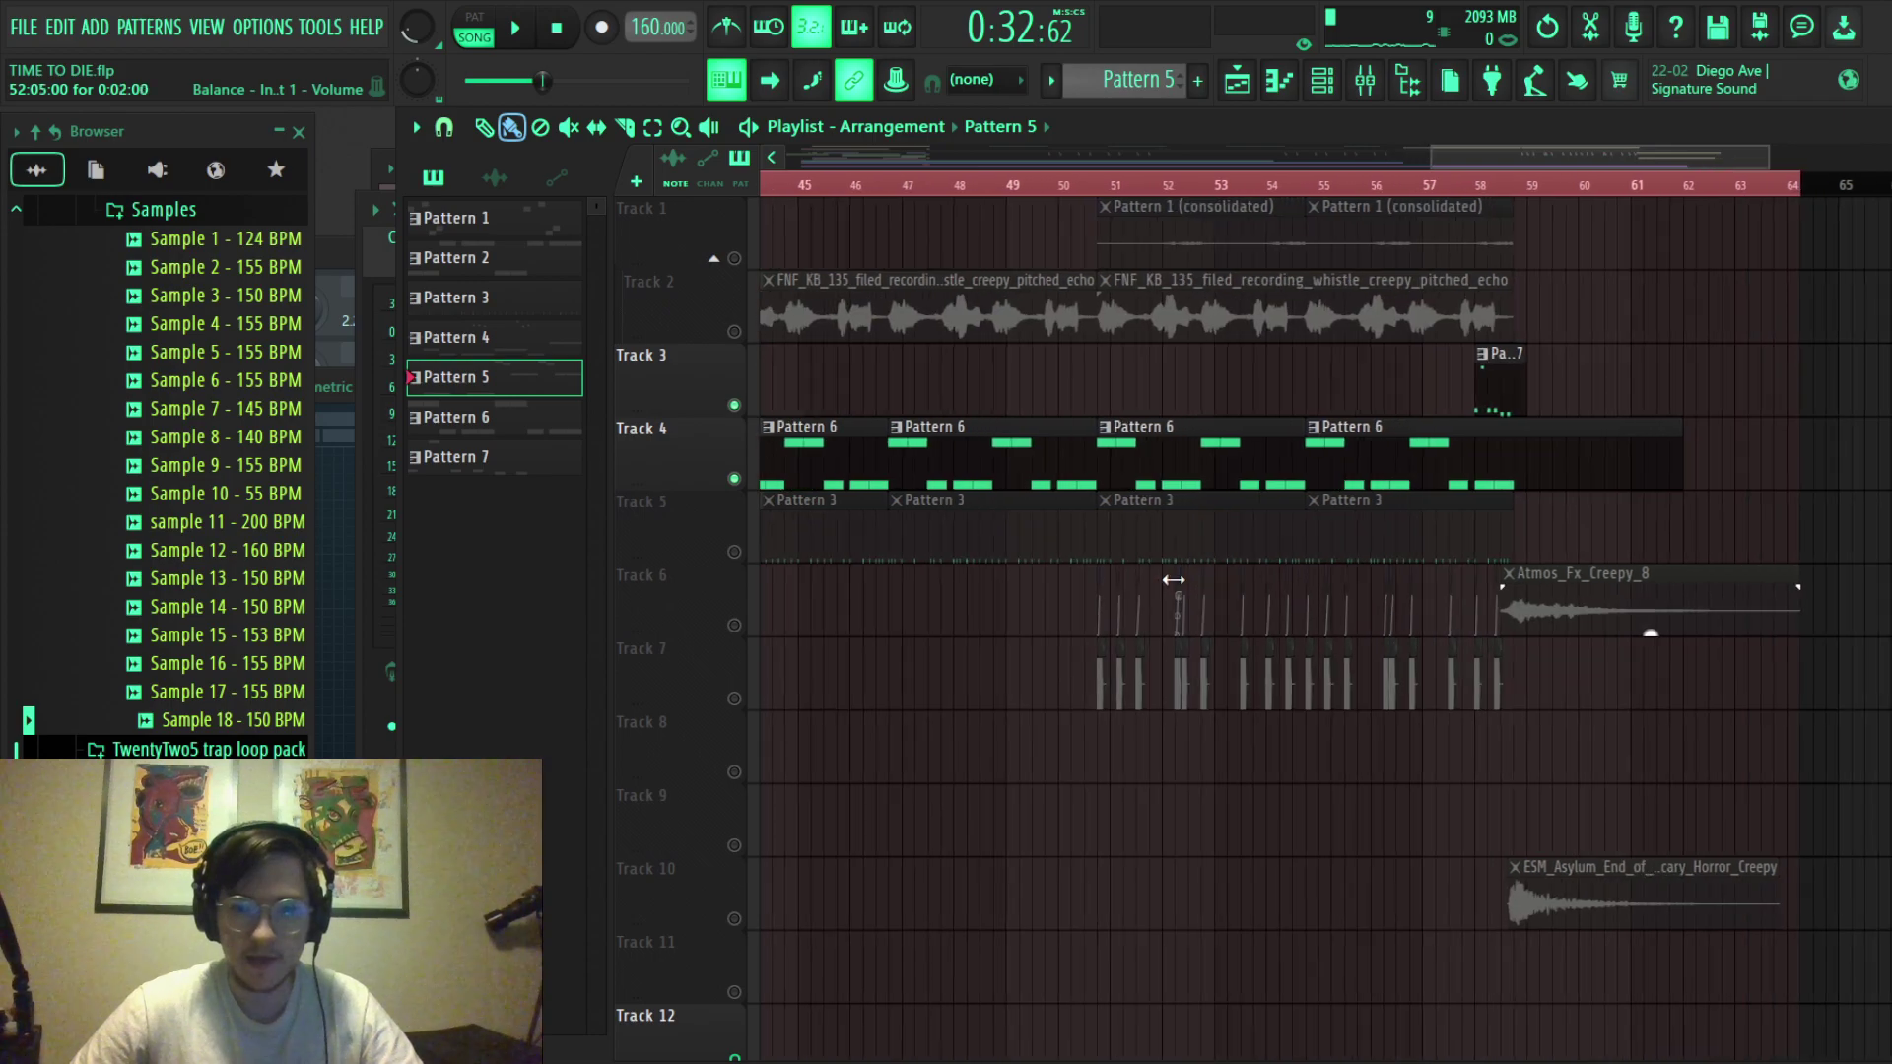
# Solo Track 2 and play the creepy whistle recording from the start of its clip just before bar 43.
pyautogui.rightClick(735, 331)
pyautogui.press('space')
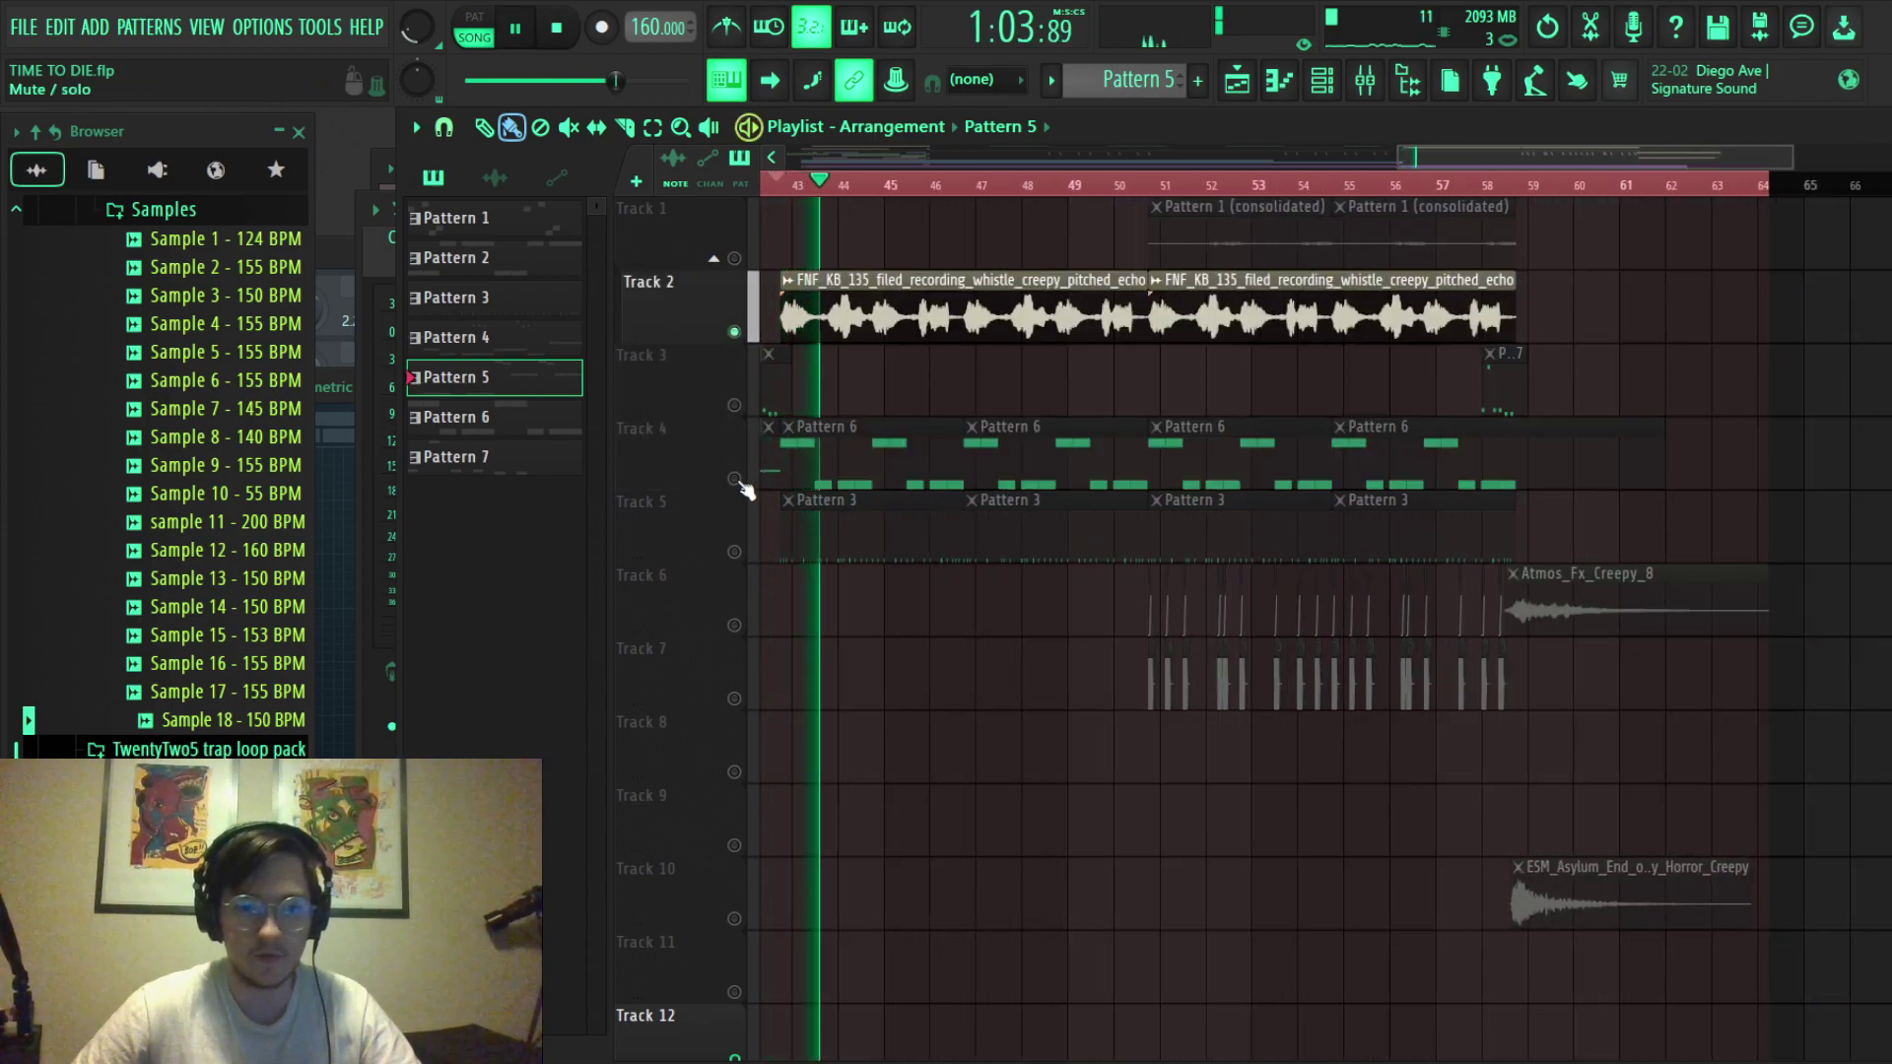
pyautogui.press('space')
# Open Pattern 6 in pattern mode and bring up its Serum #4 instrument and piano roll.
pyautogui.doubleClick(837, 448)
pyautogui.press('l')
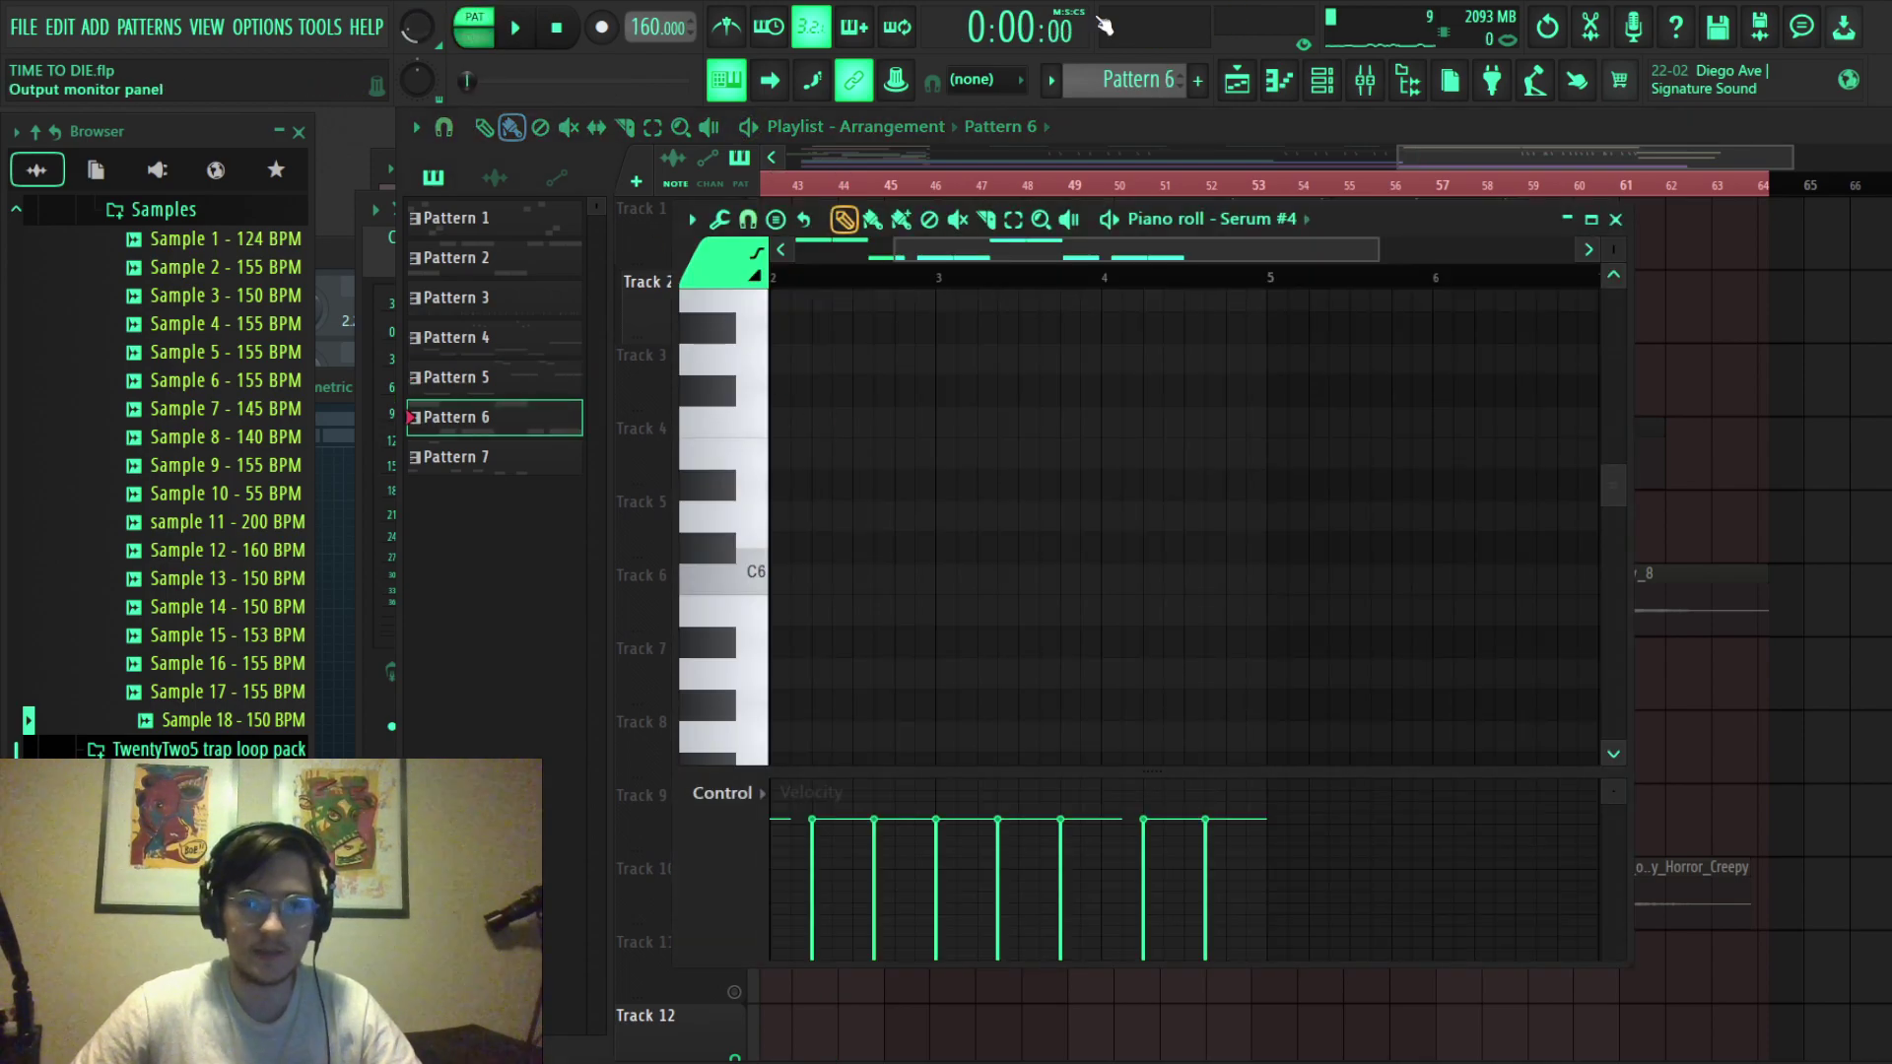
pyautogui.click(1321, 83)
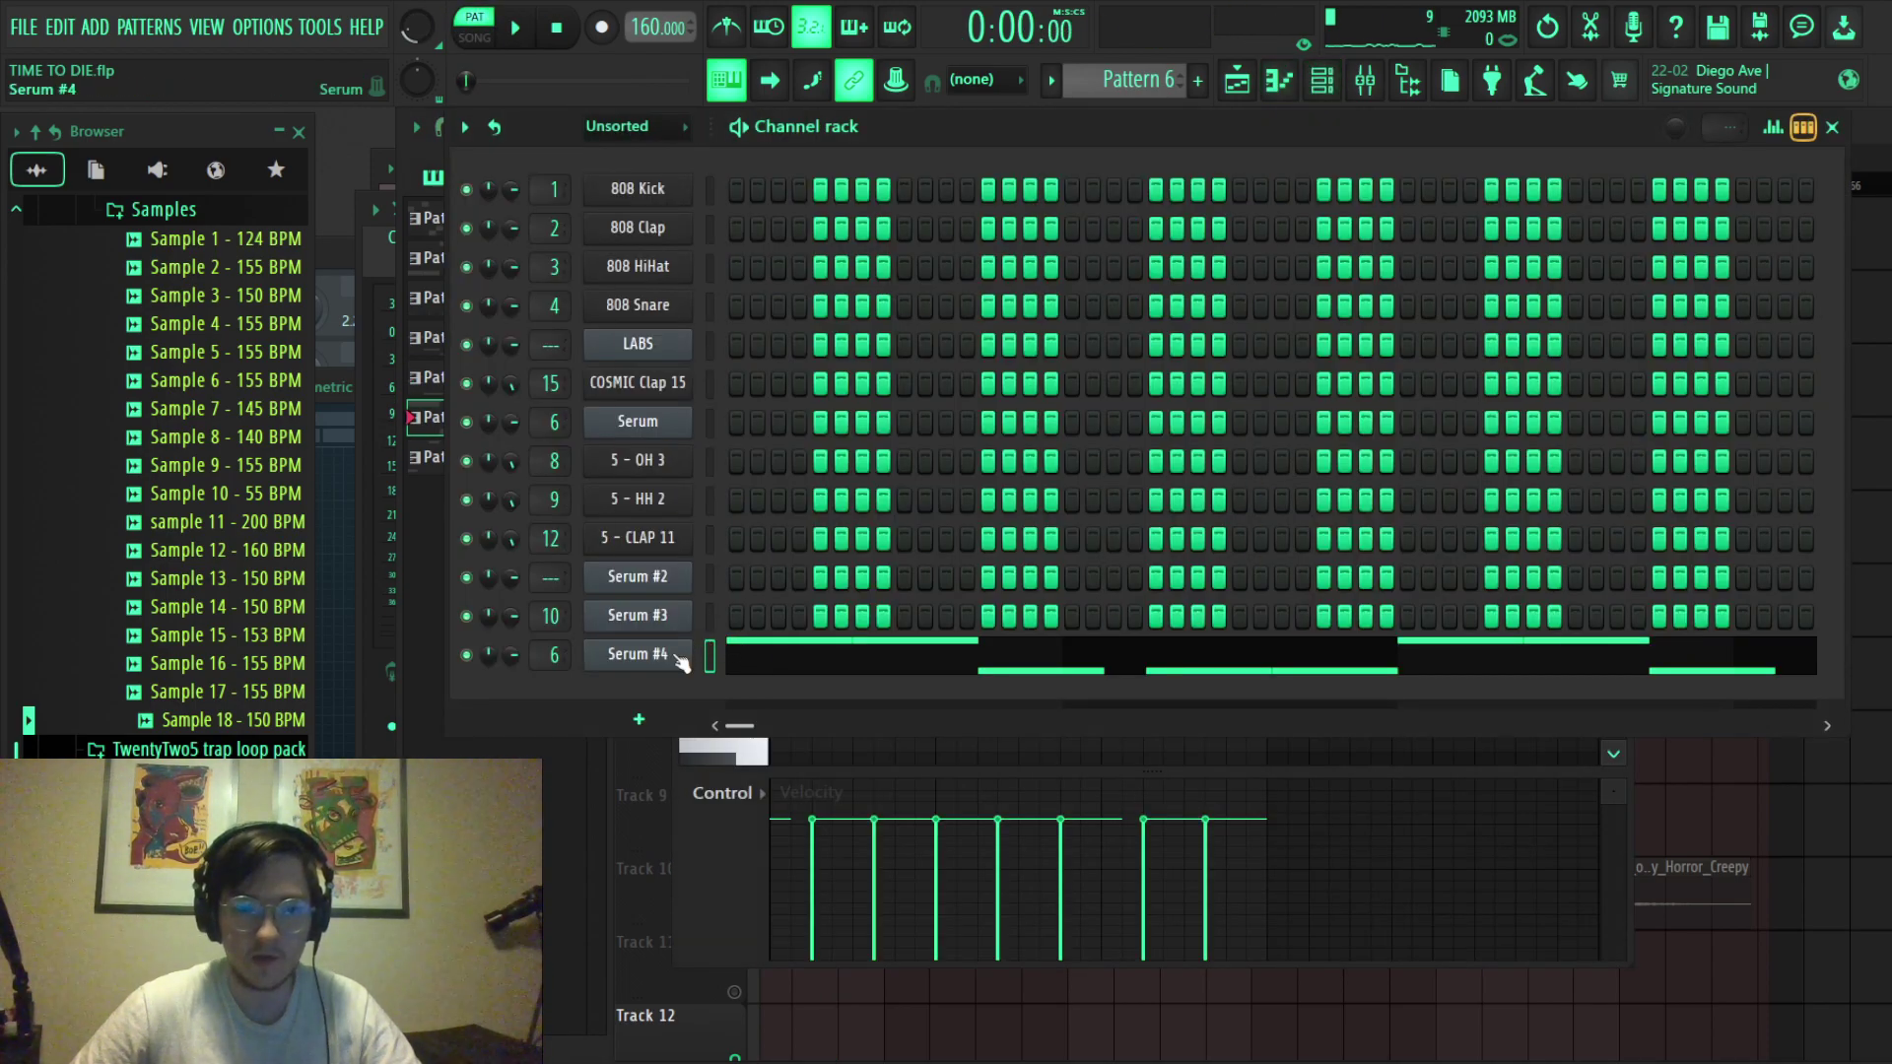
pyautogui.click(637, 655)
pyautogui.press('F7')
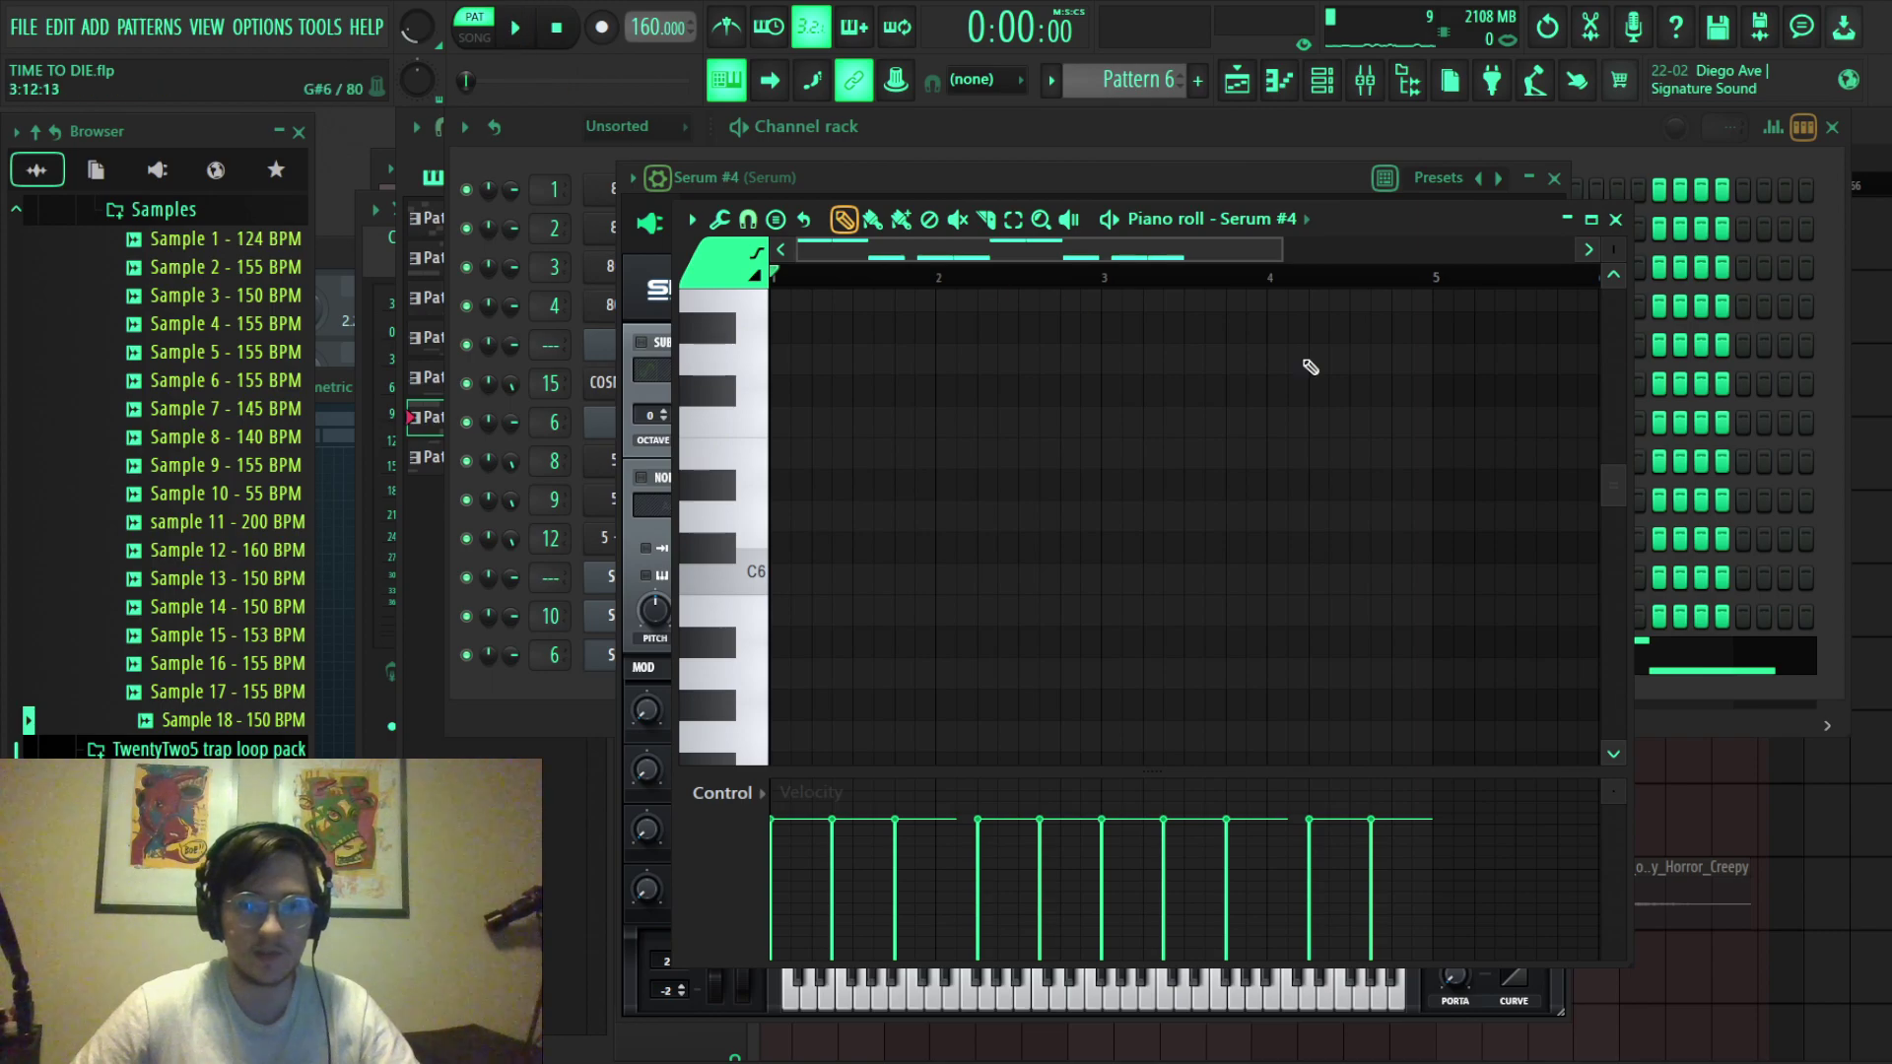
# Solo Track 4 in the playlist and play the Pattern 6 clips in song mode from just before bar 43.
pyautogui.press('F5')
pyautogui.scroll(-2, 1304, 446)
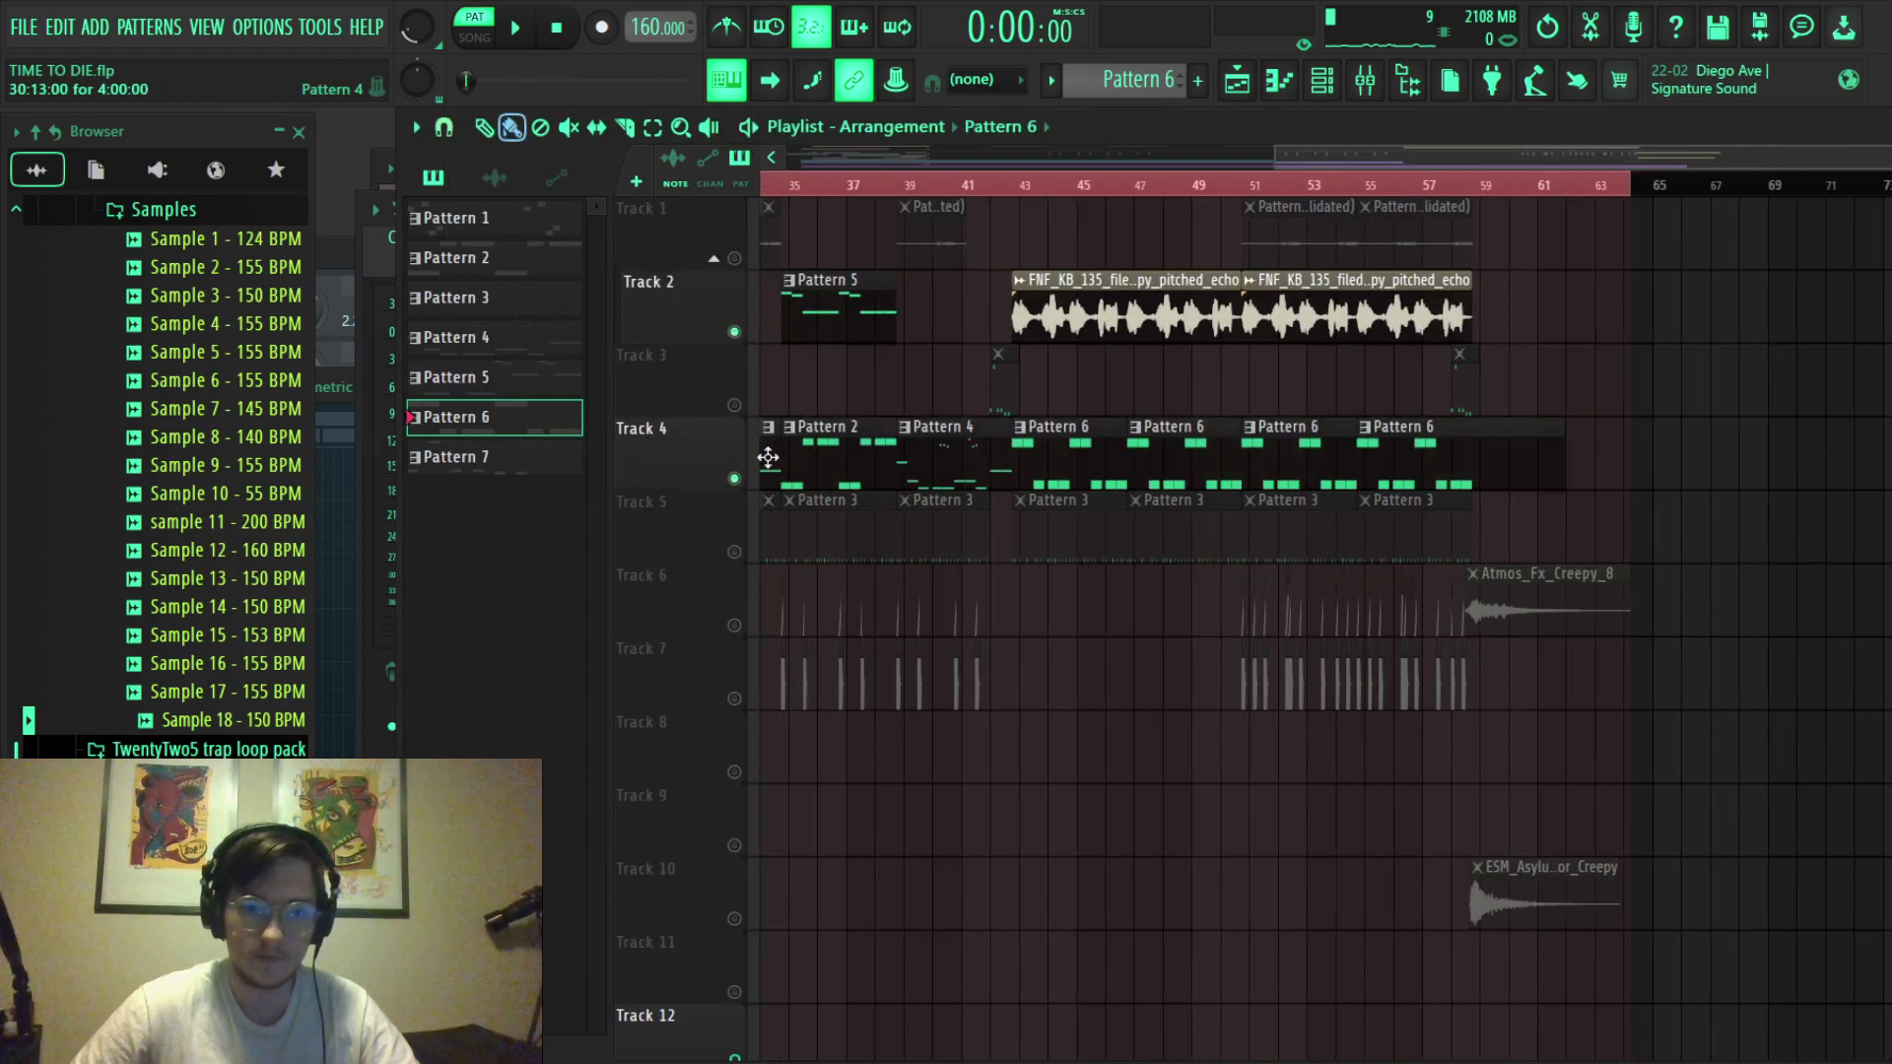
pyautogui.click(1030, 189)
pyautogui.press('space')
pyautogui.scroll(2, 1030, 189)
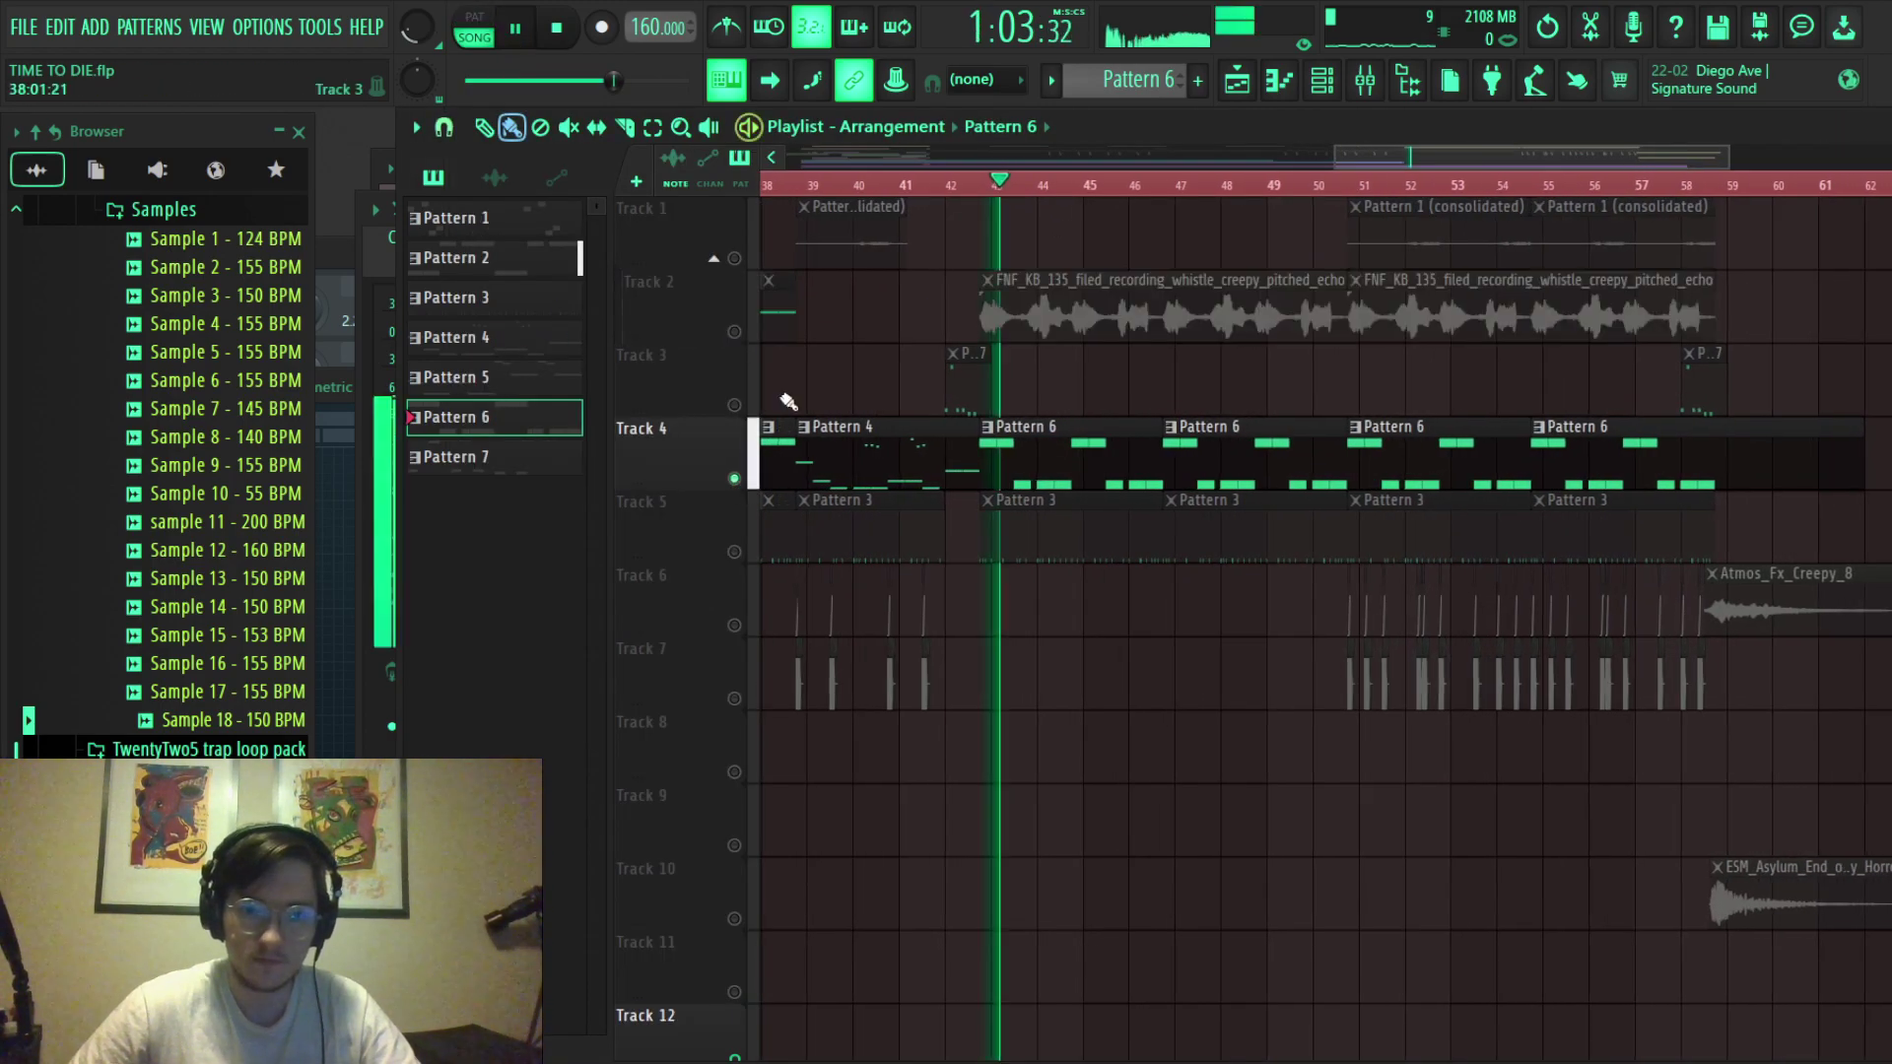
pyautogui.scroll(-3, 1133, 711)
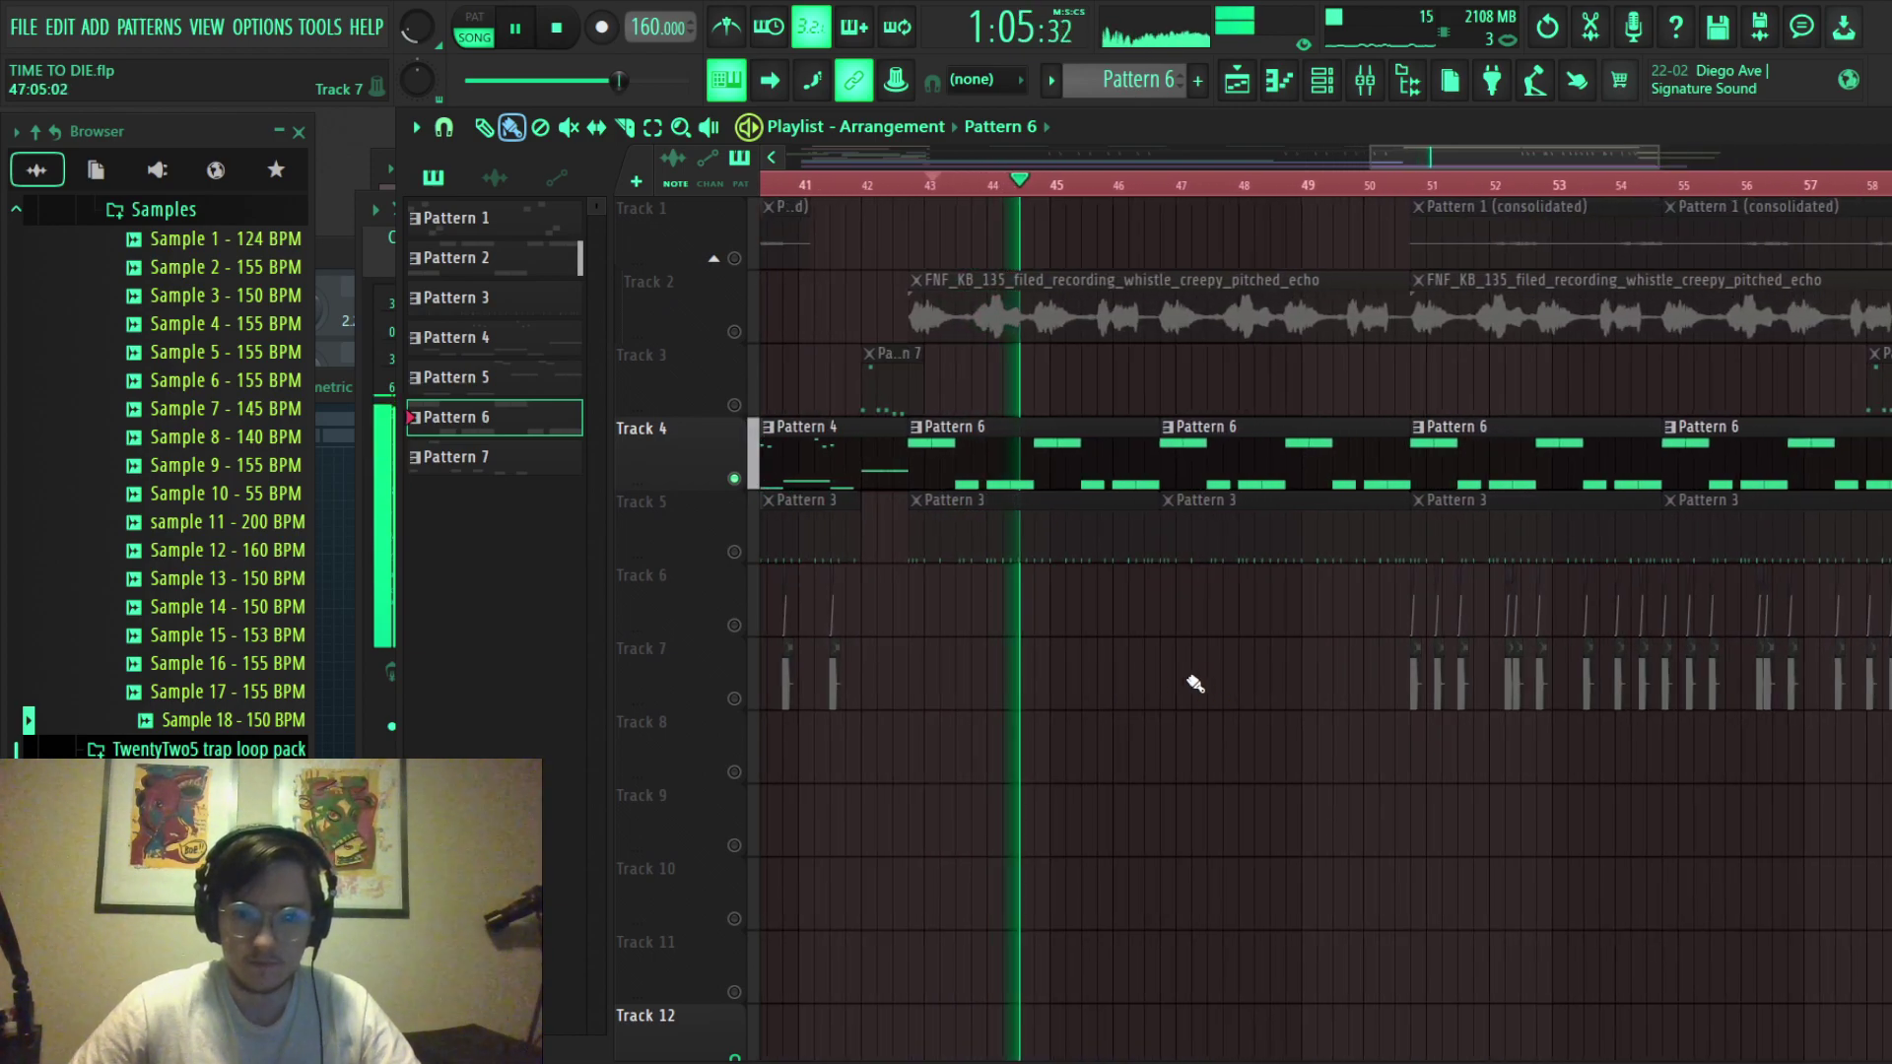
pyautogui.scroll(1, 1234, 673)
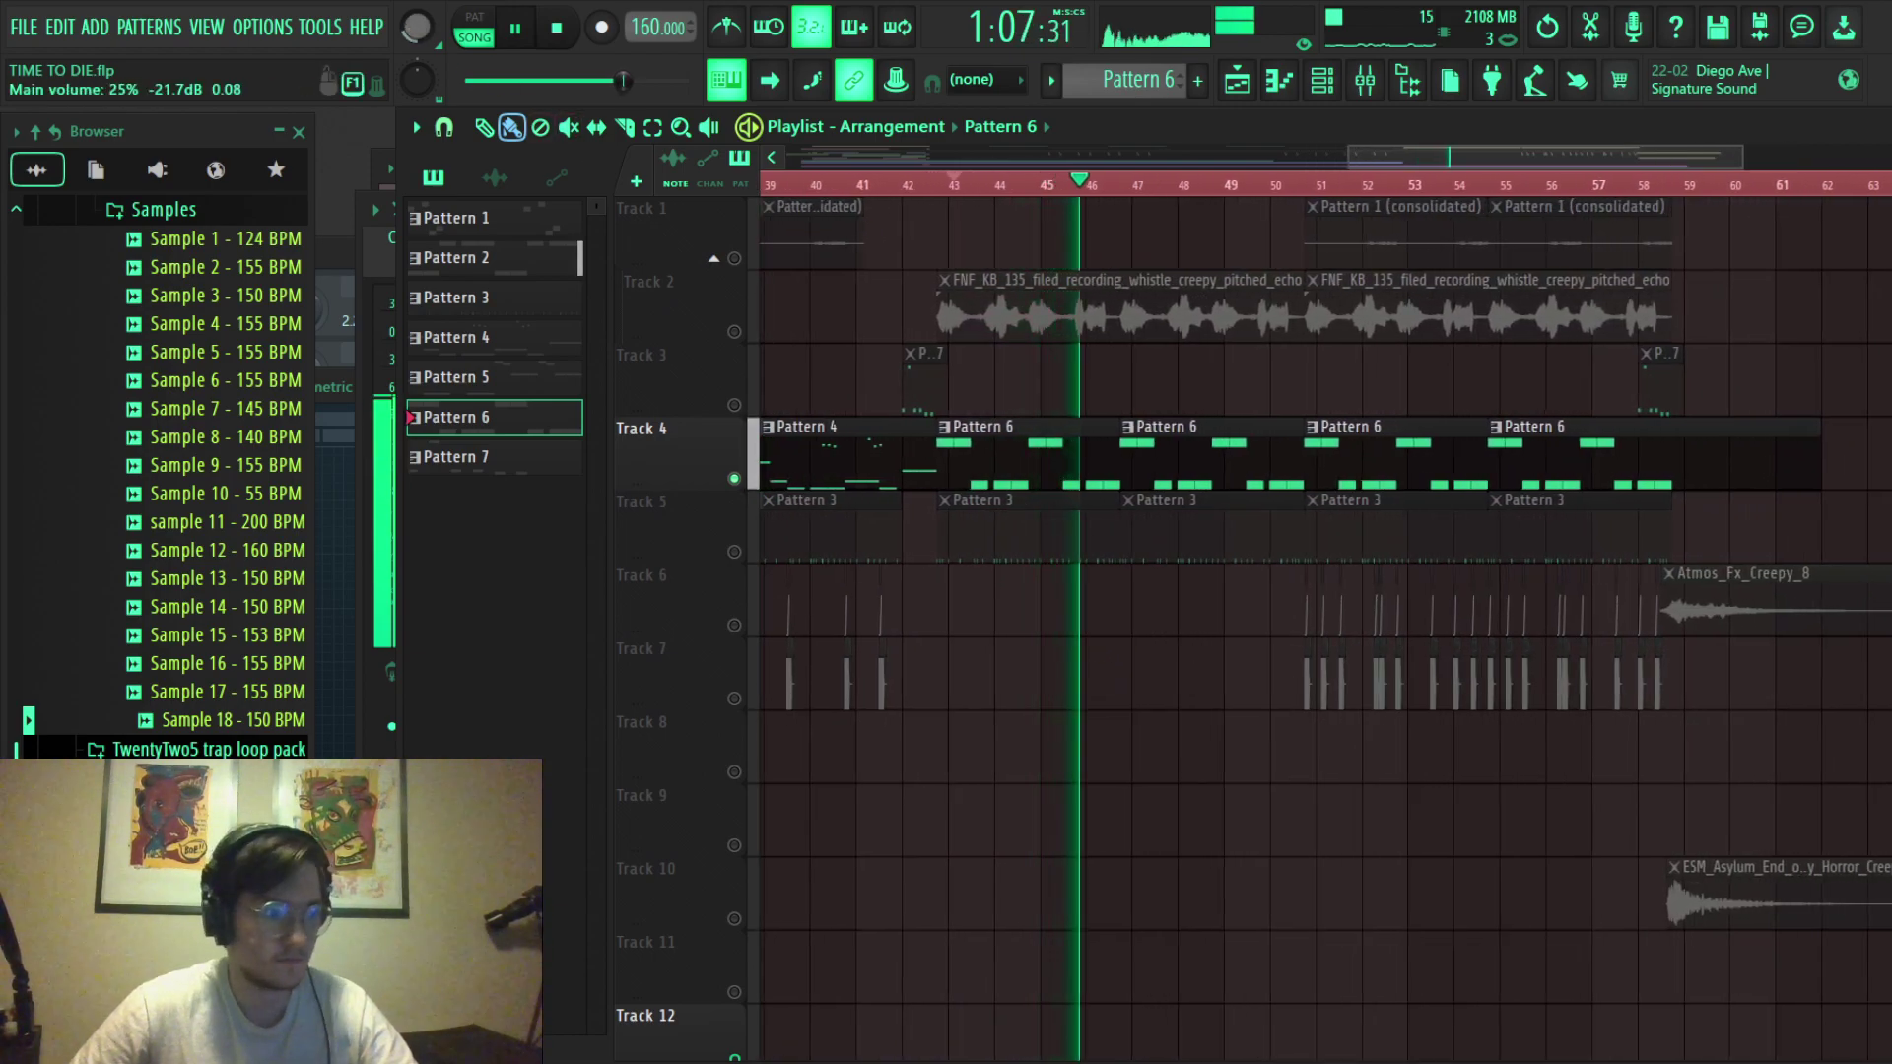
pyautogui.scroll(-2, 1301, 759)
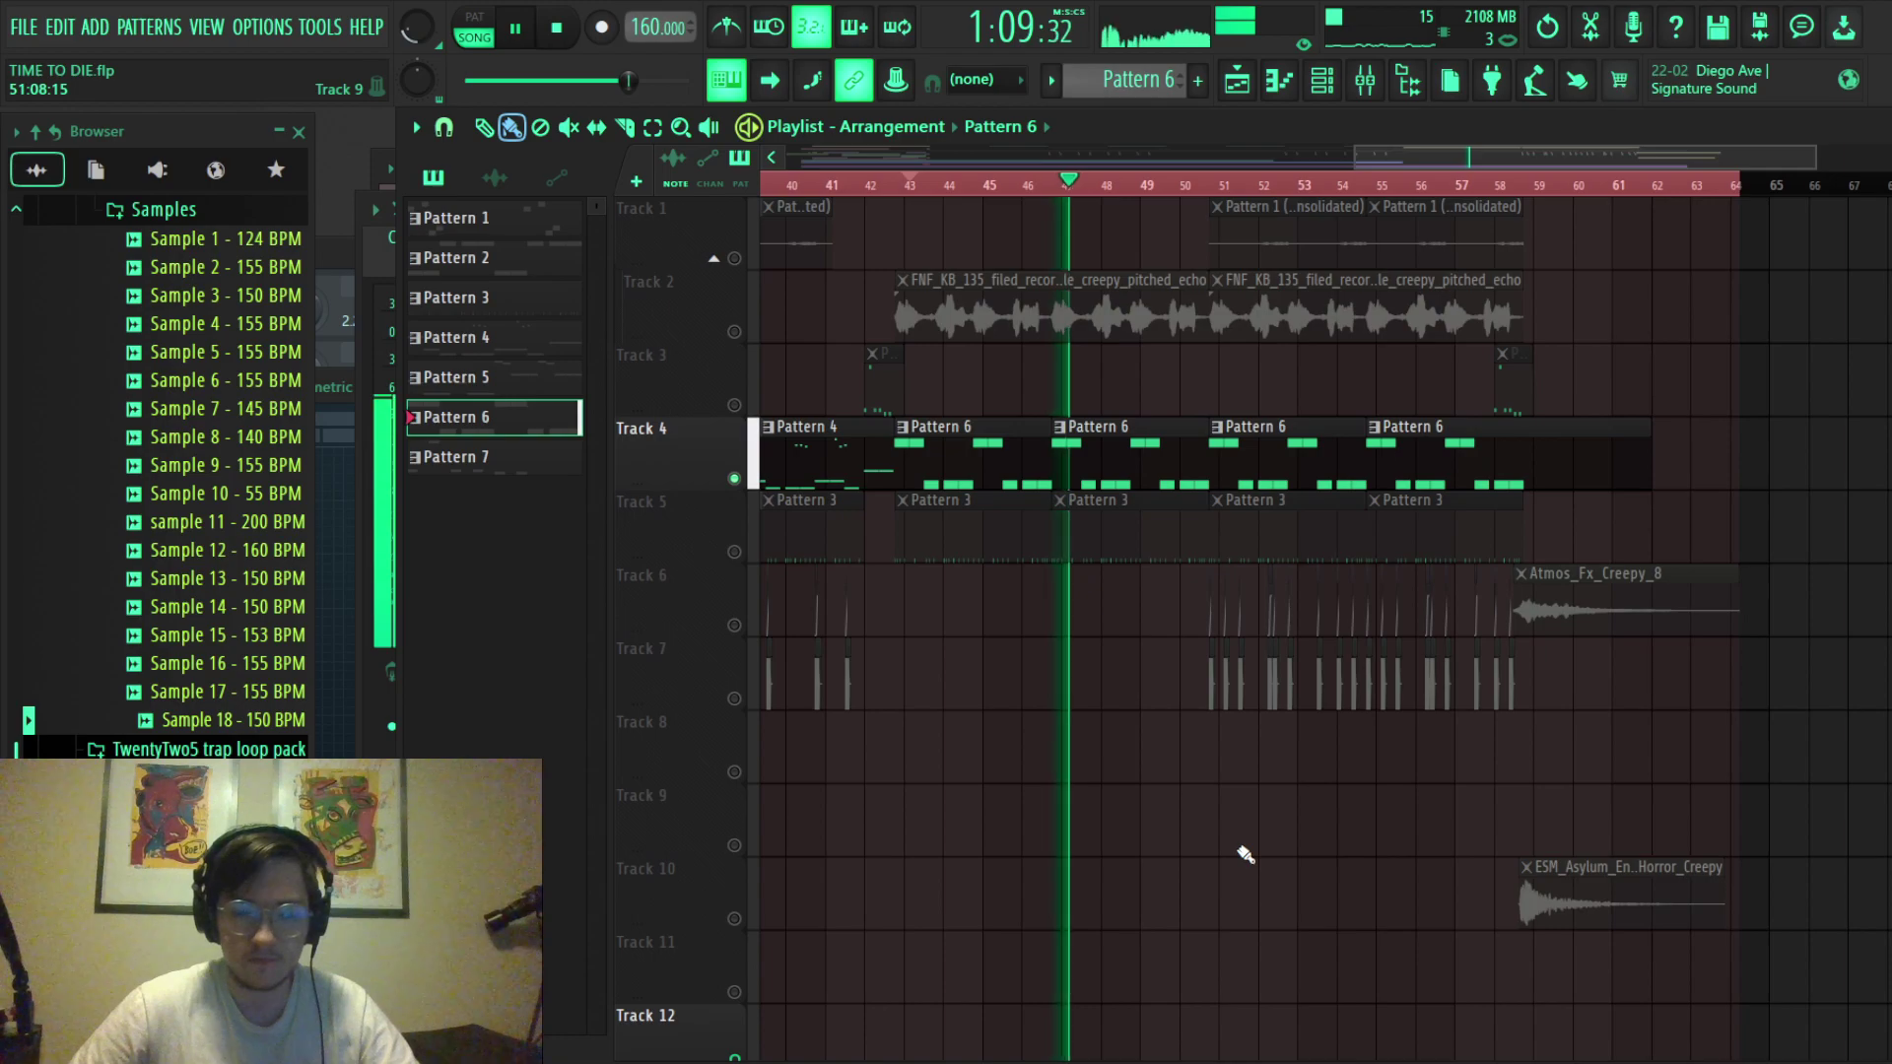
pyautogui.scroll(2, 1375, 850)
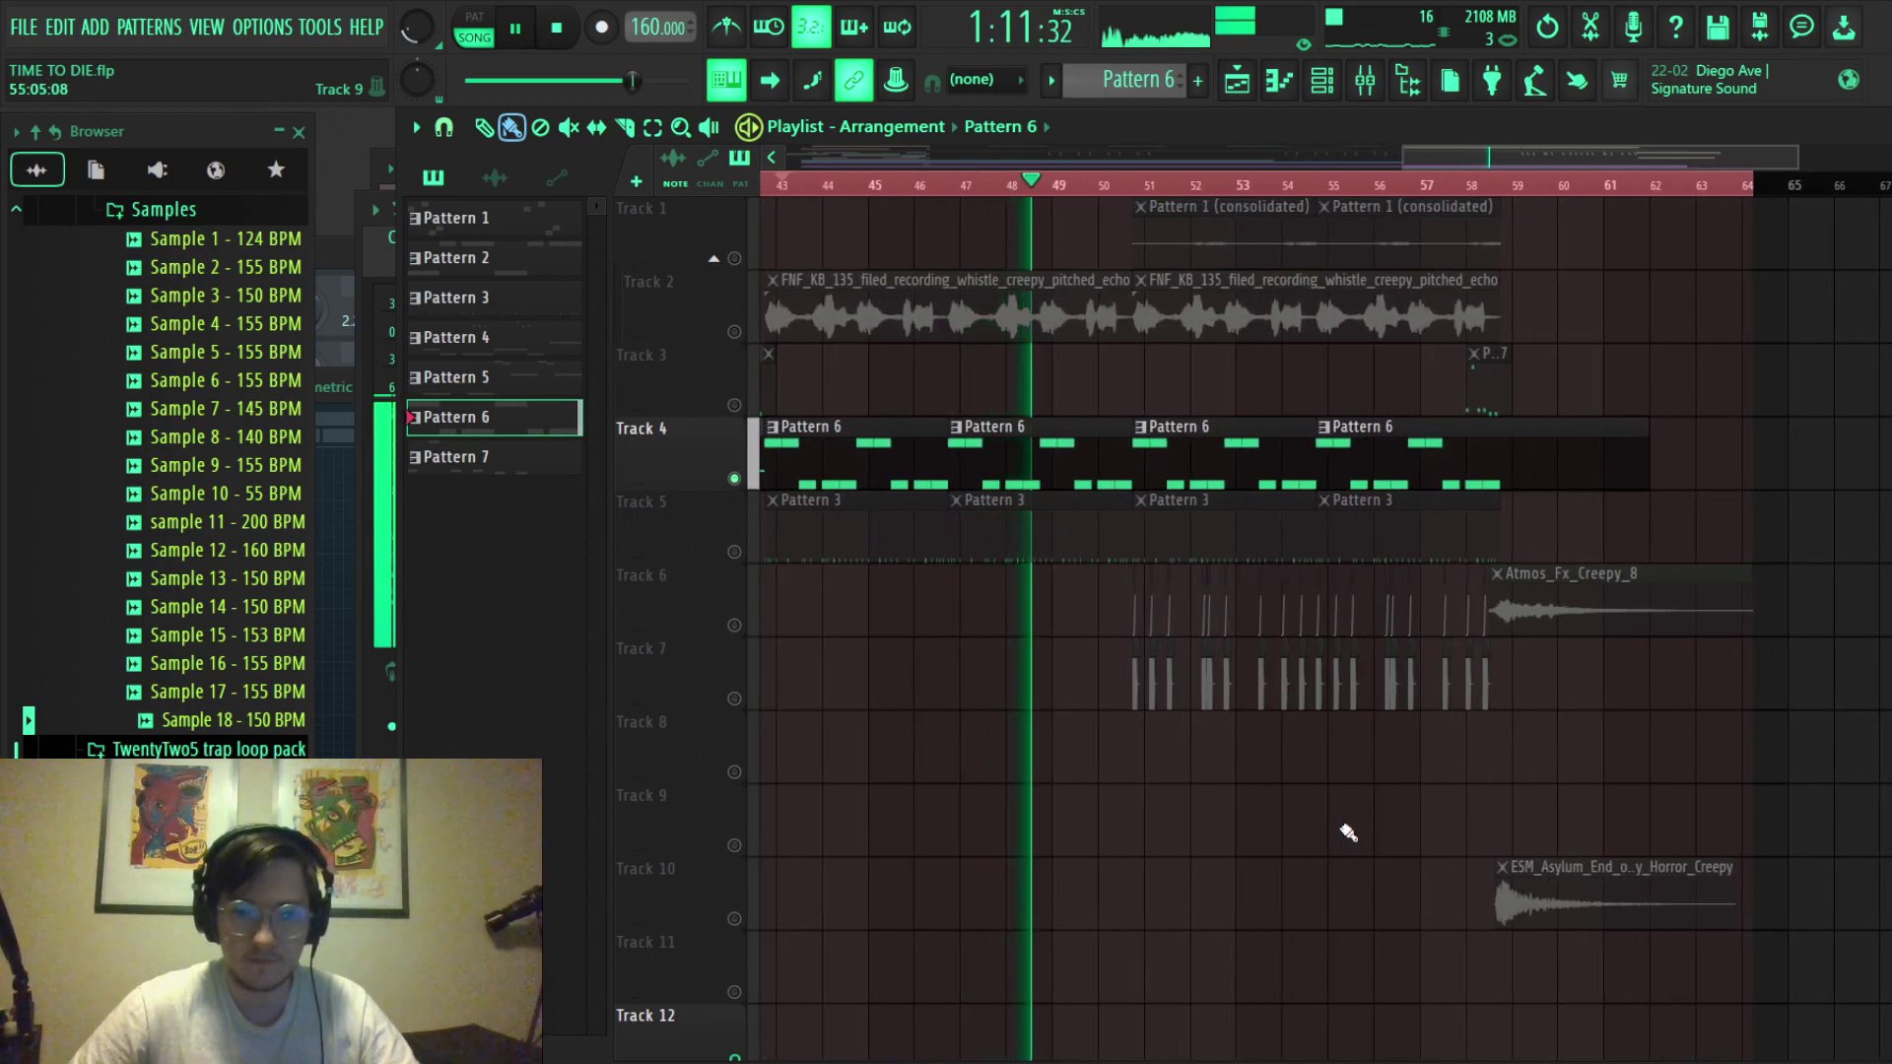
pyautogui.press('space')
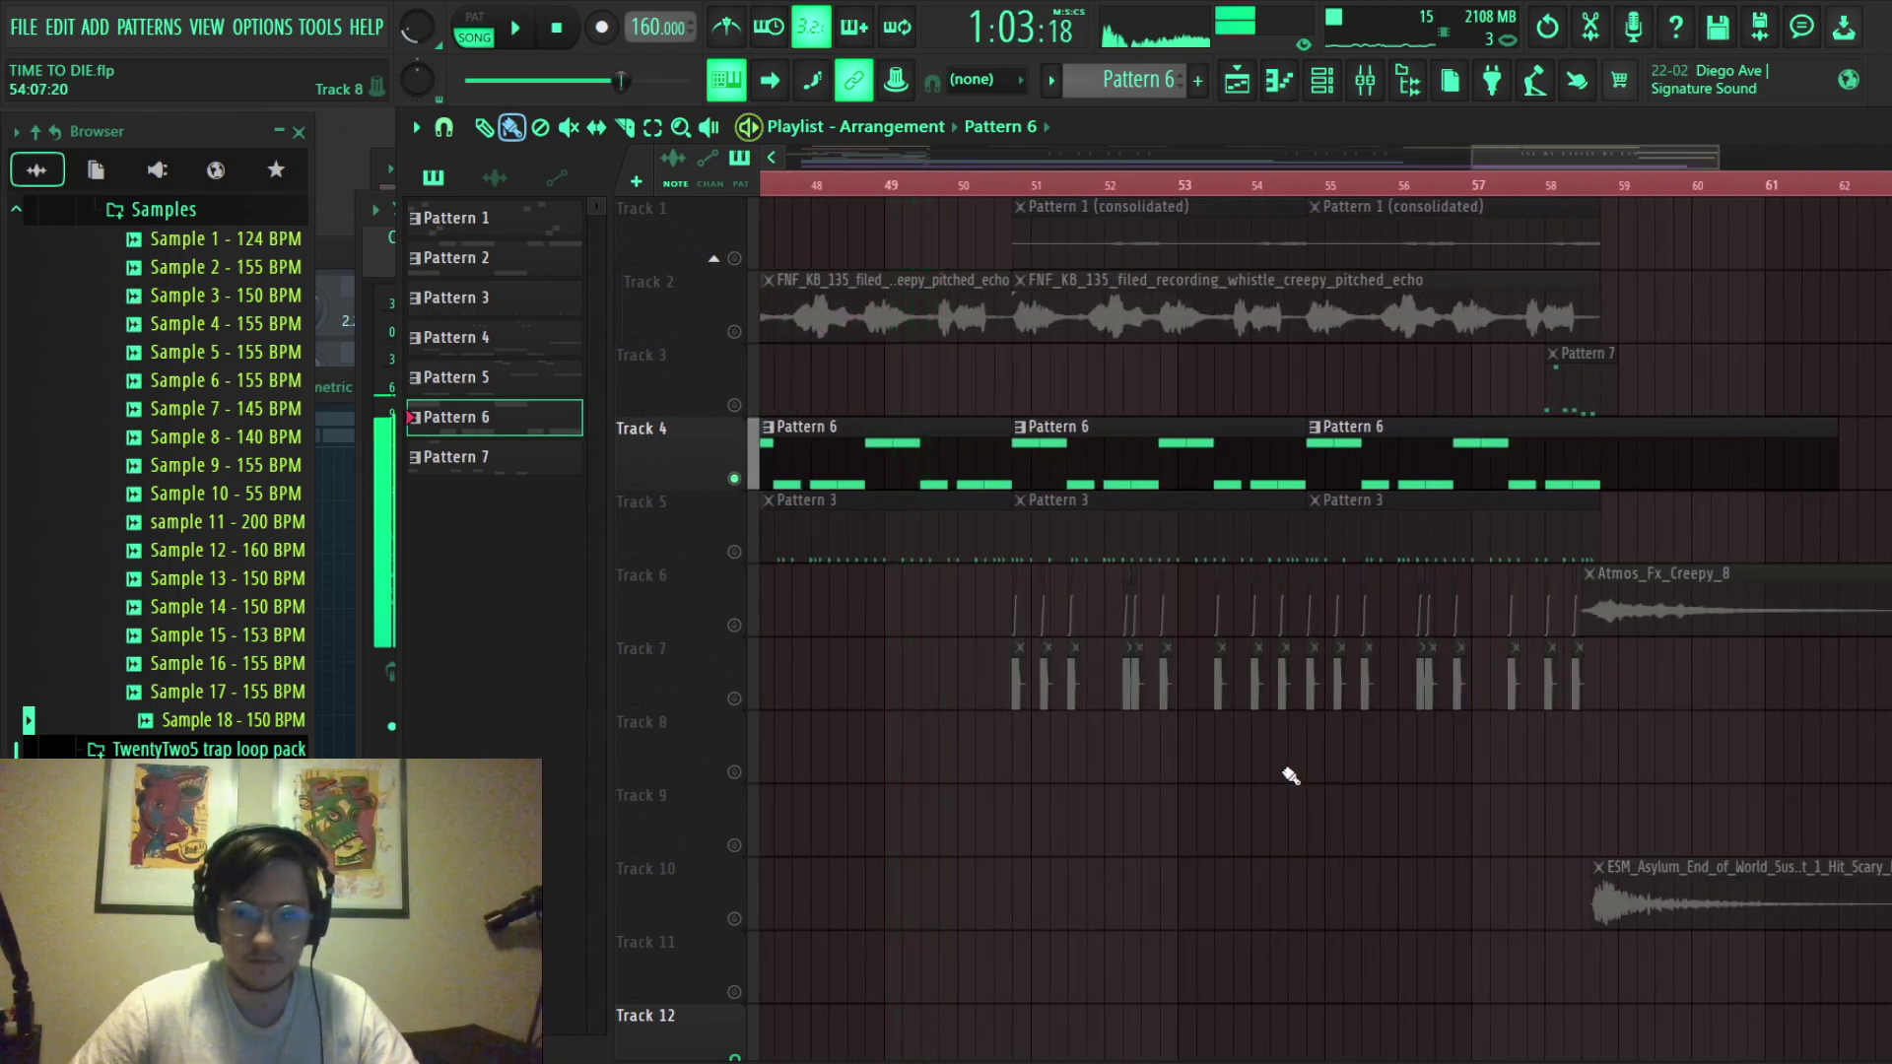
# Solo Track 6 and unmute Track 10 to isolate the Atmos_Fx_Creepy_8 and ESM_Asylum impact clips at the end of the arrangement.
pyautogui.scroll(-2, 1294, 773)
pyautogui.scroll(4, 1296, 773)
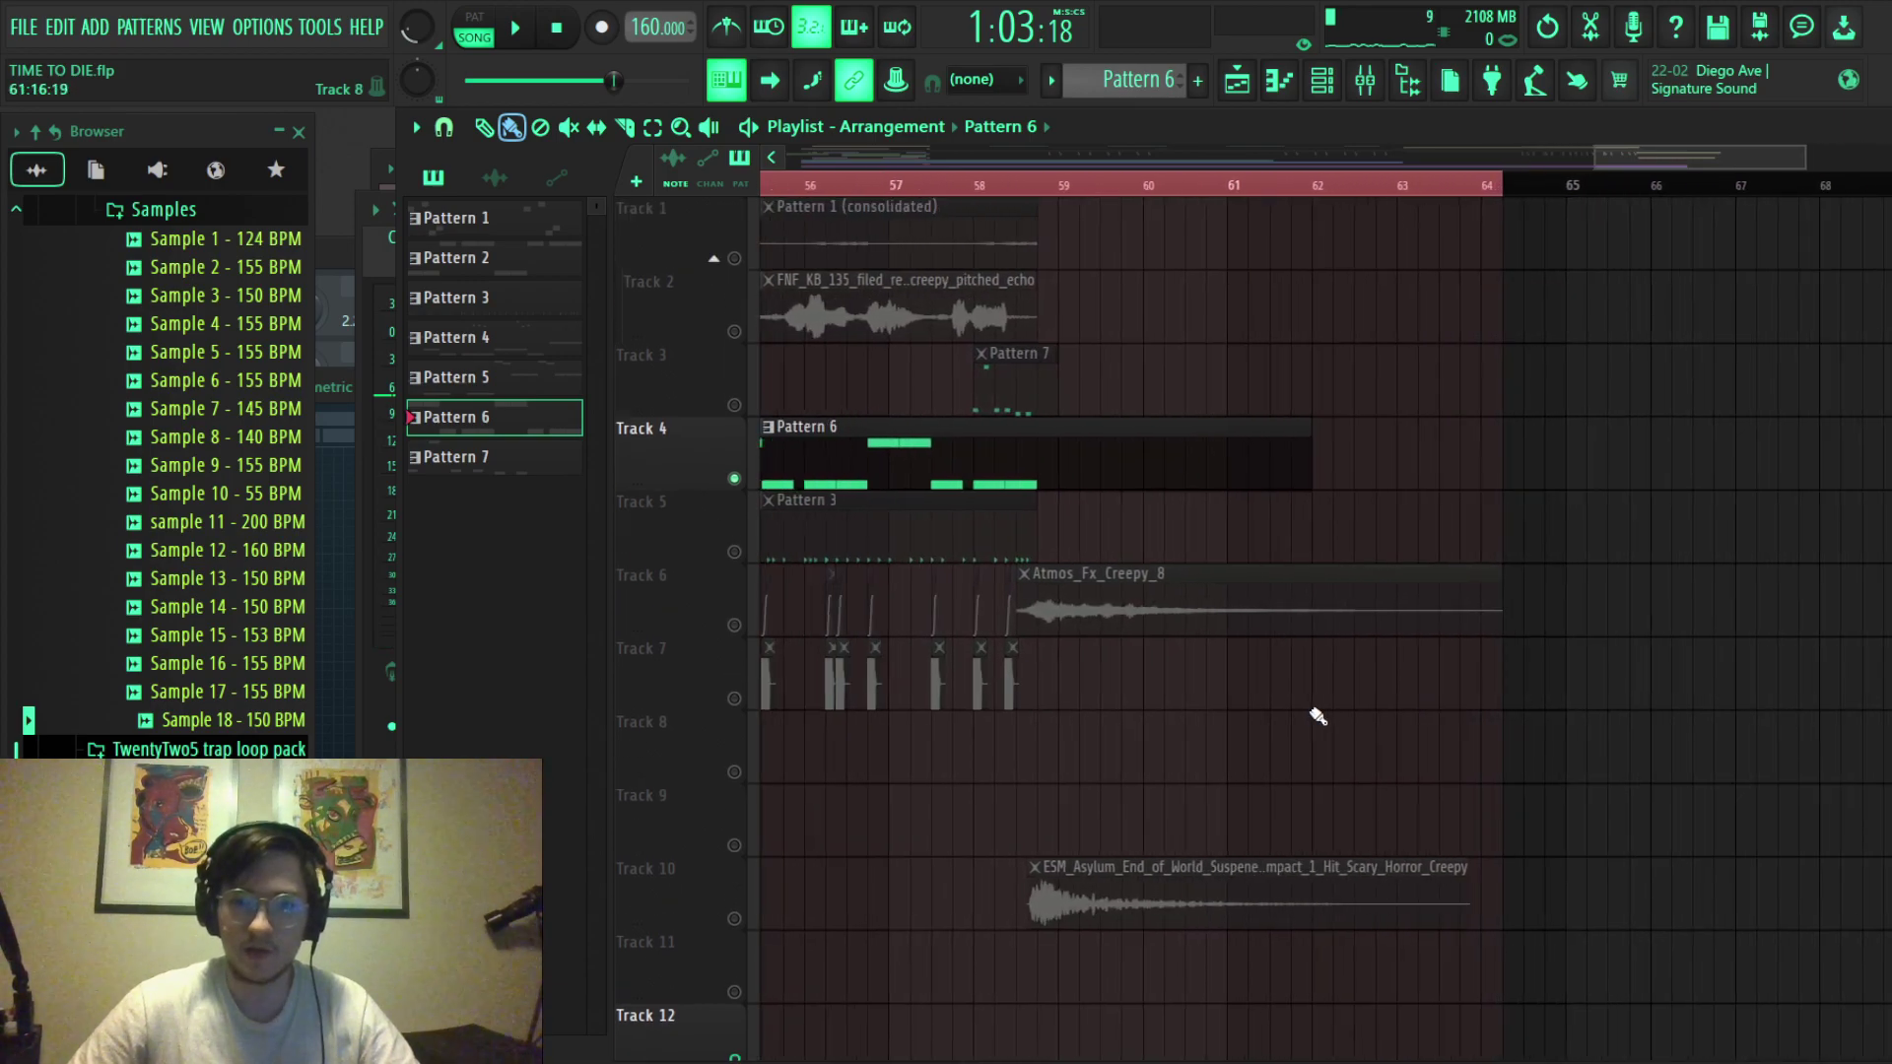
pyautogui.scroll(2, 1126, 728)
pyautogui.click(734, 625)
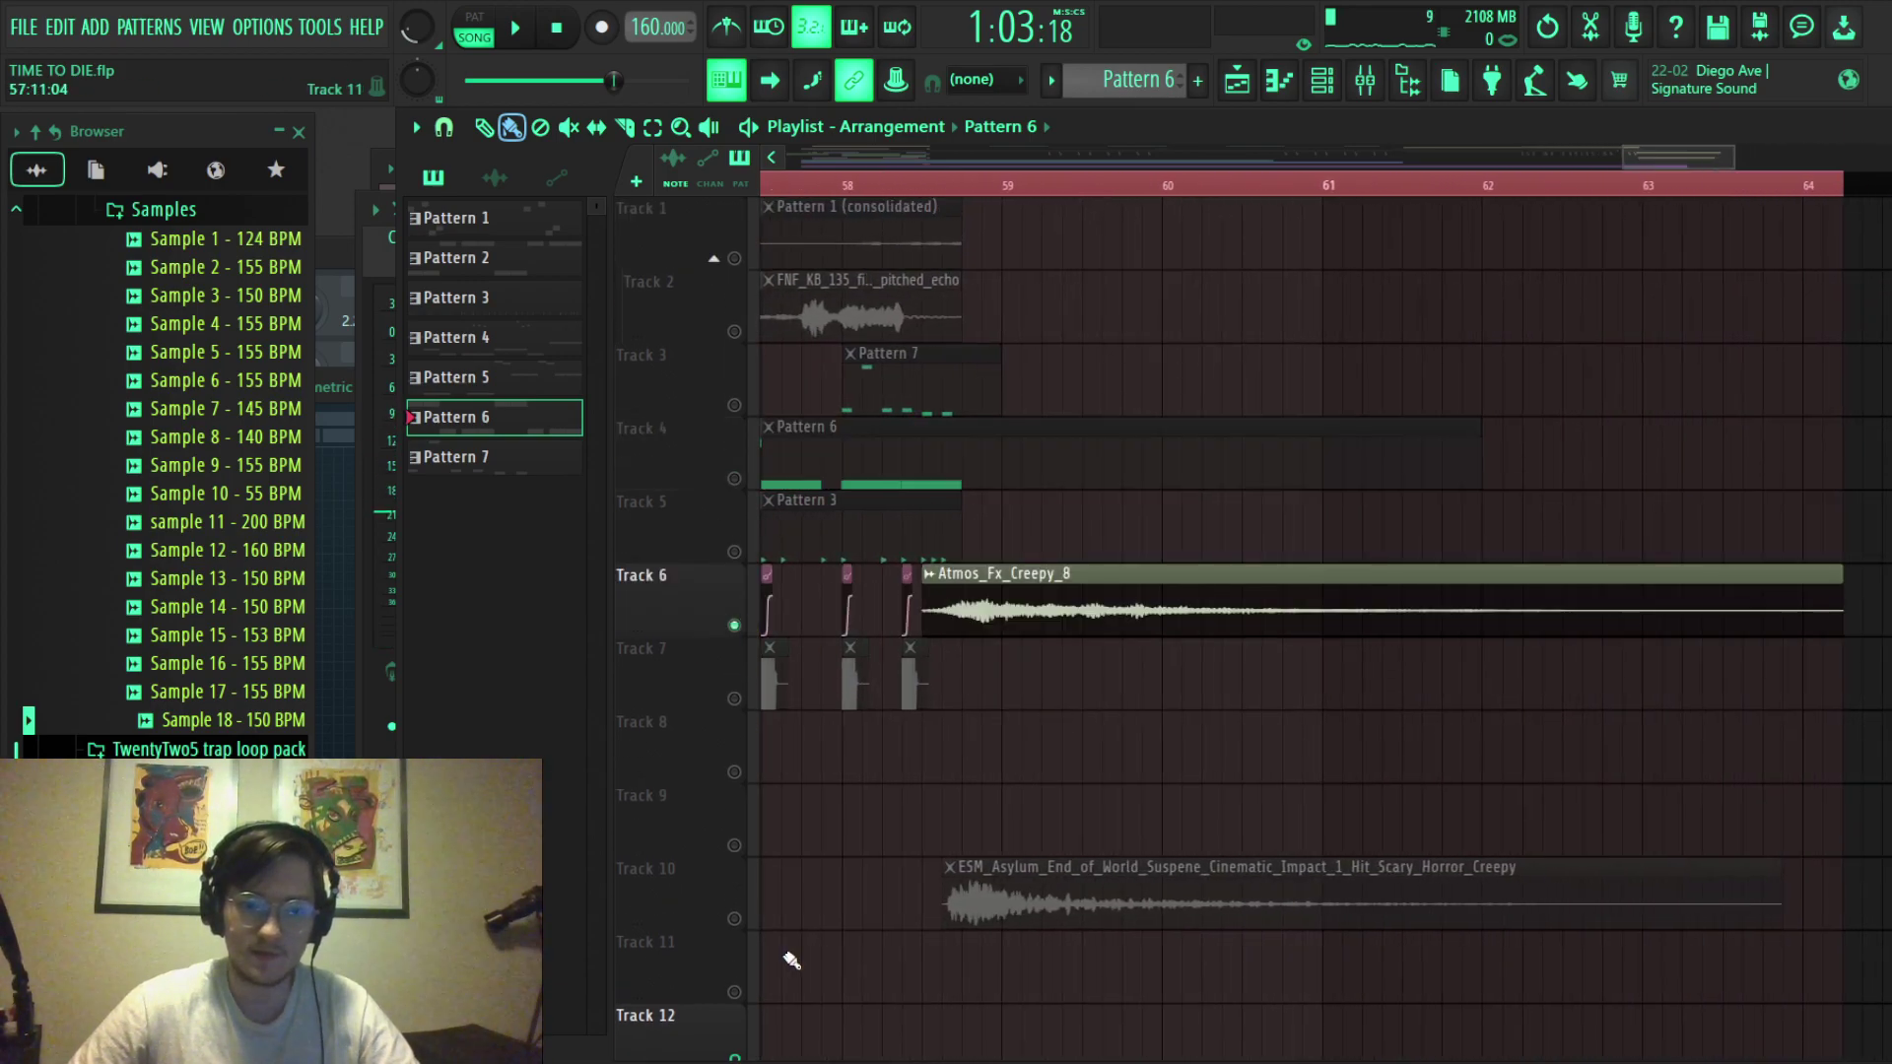
pyautogui.click(734, 919)
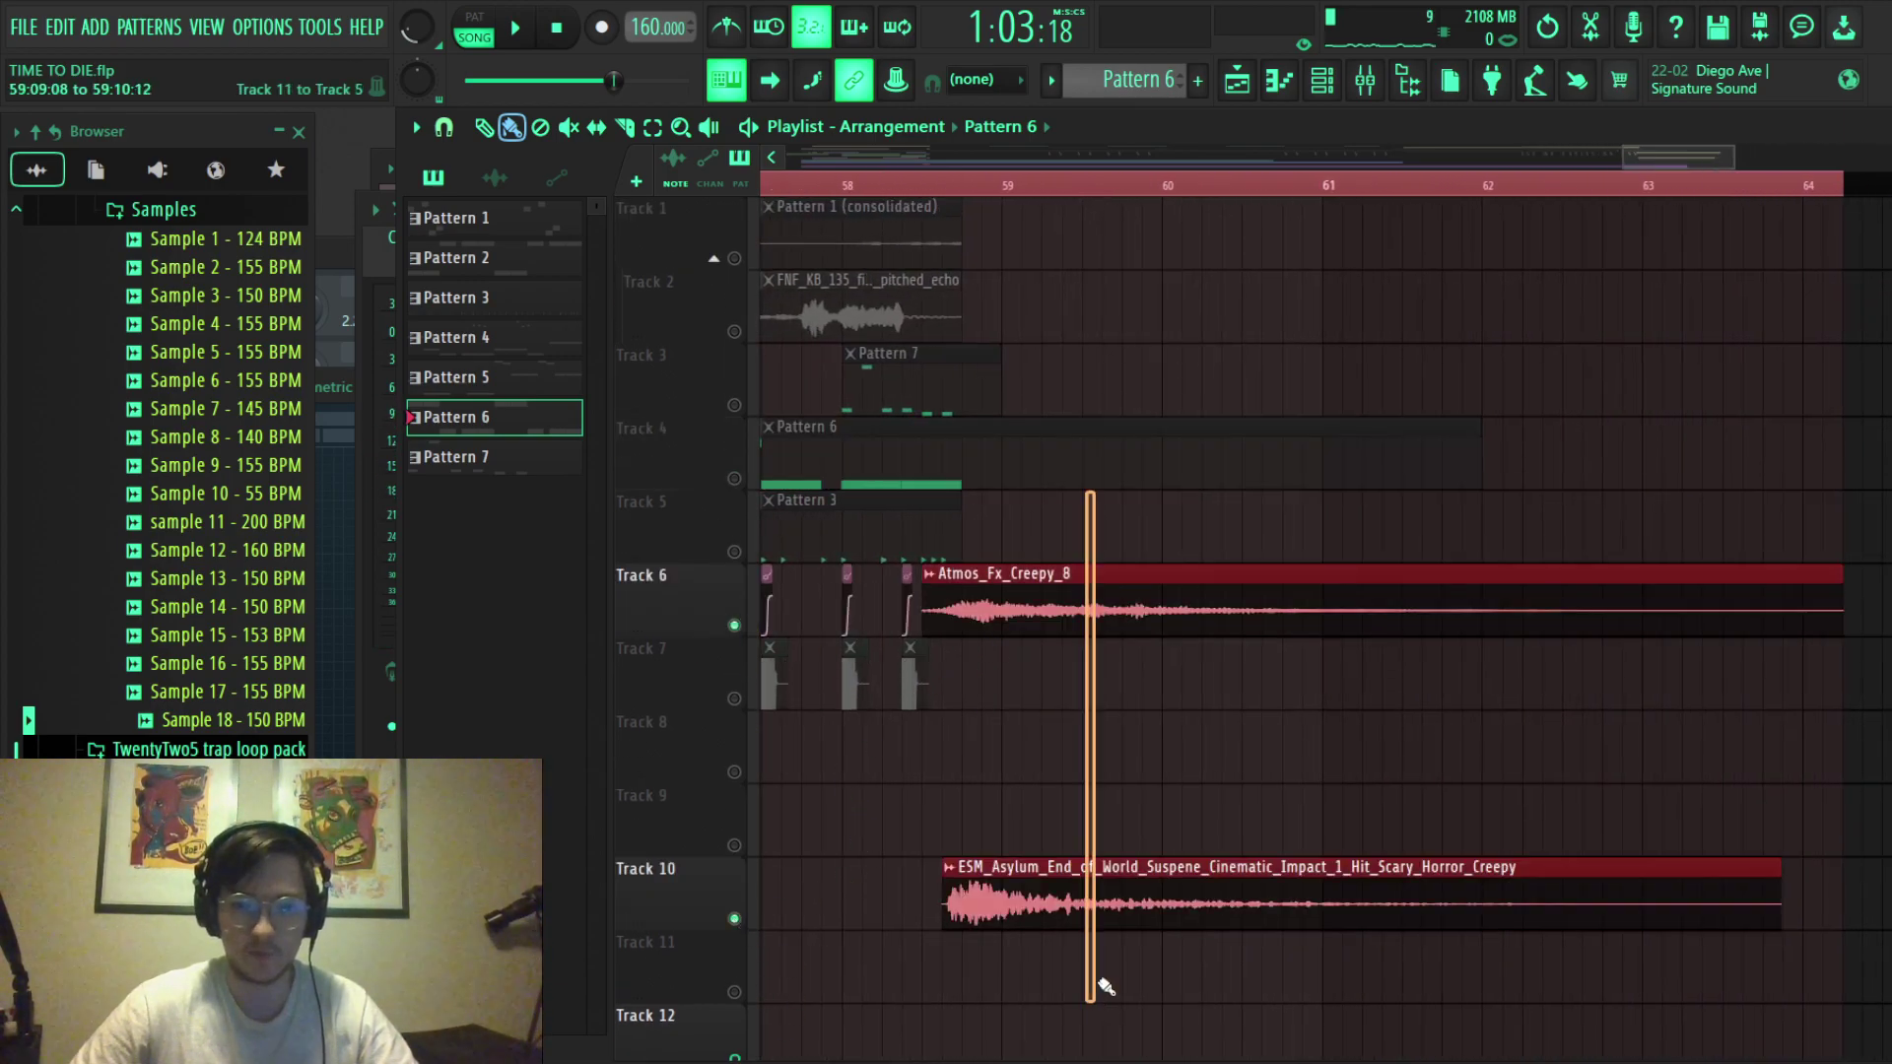
# Play Tracks 6 and 10 from just after bar 58 to hear the ending effects.
pyautogui.scroll(-2, 1055, 752)
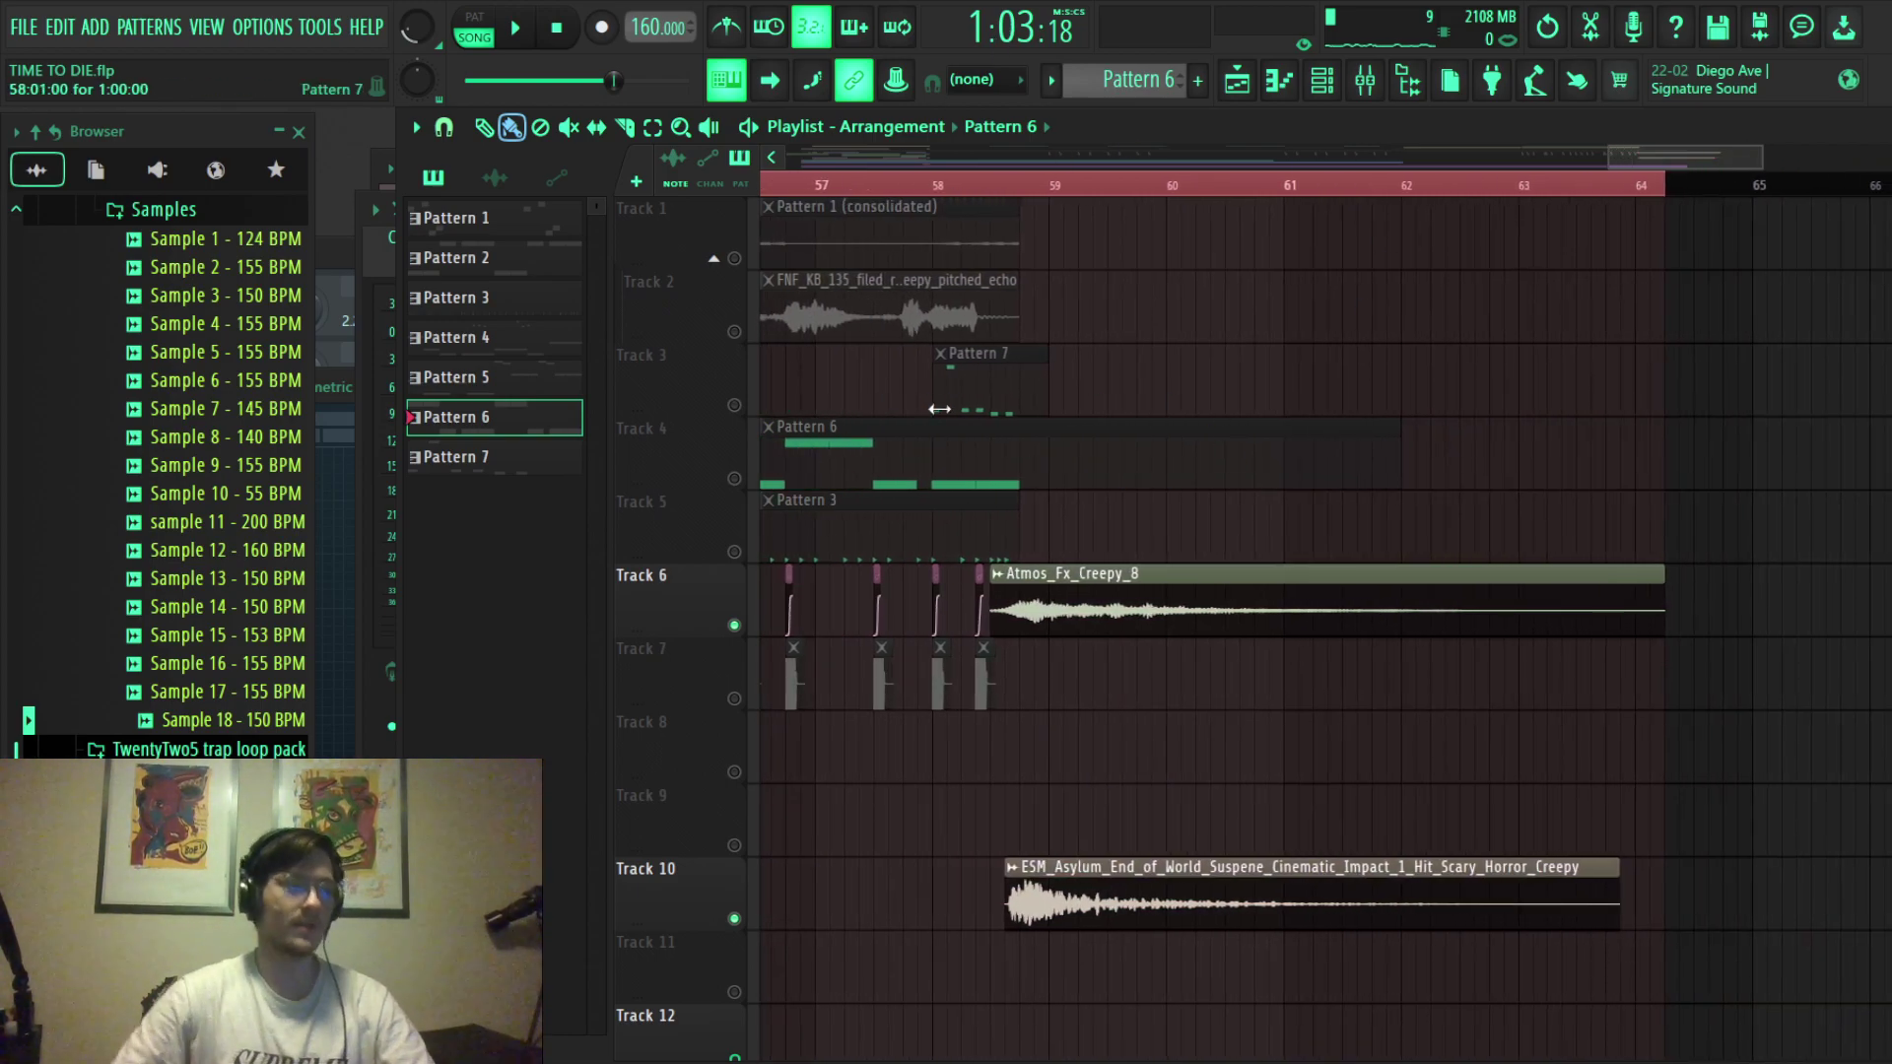
pyautogui.click(956, 201)
pyautogui.press('space')
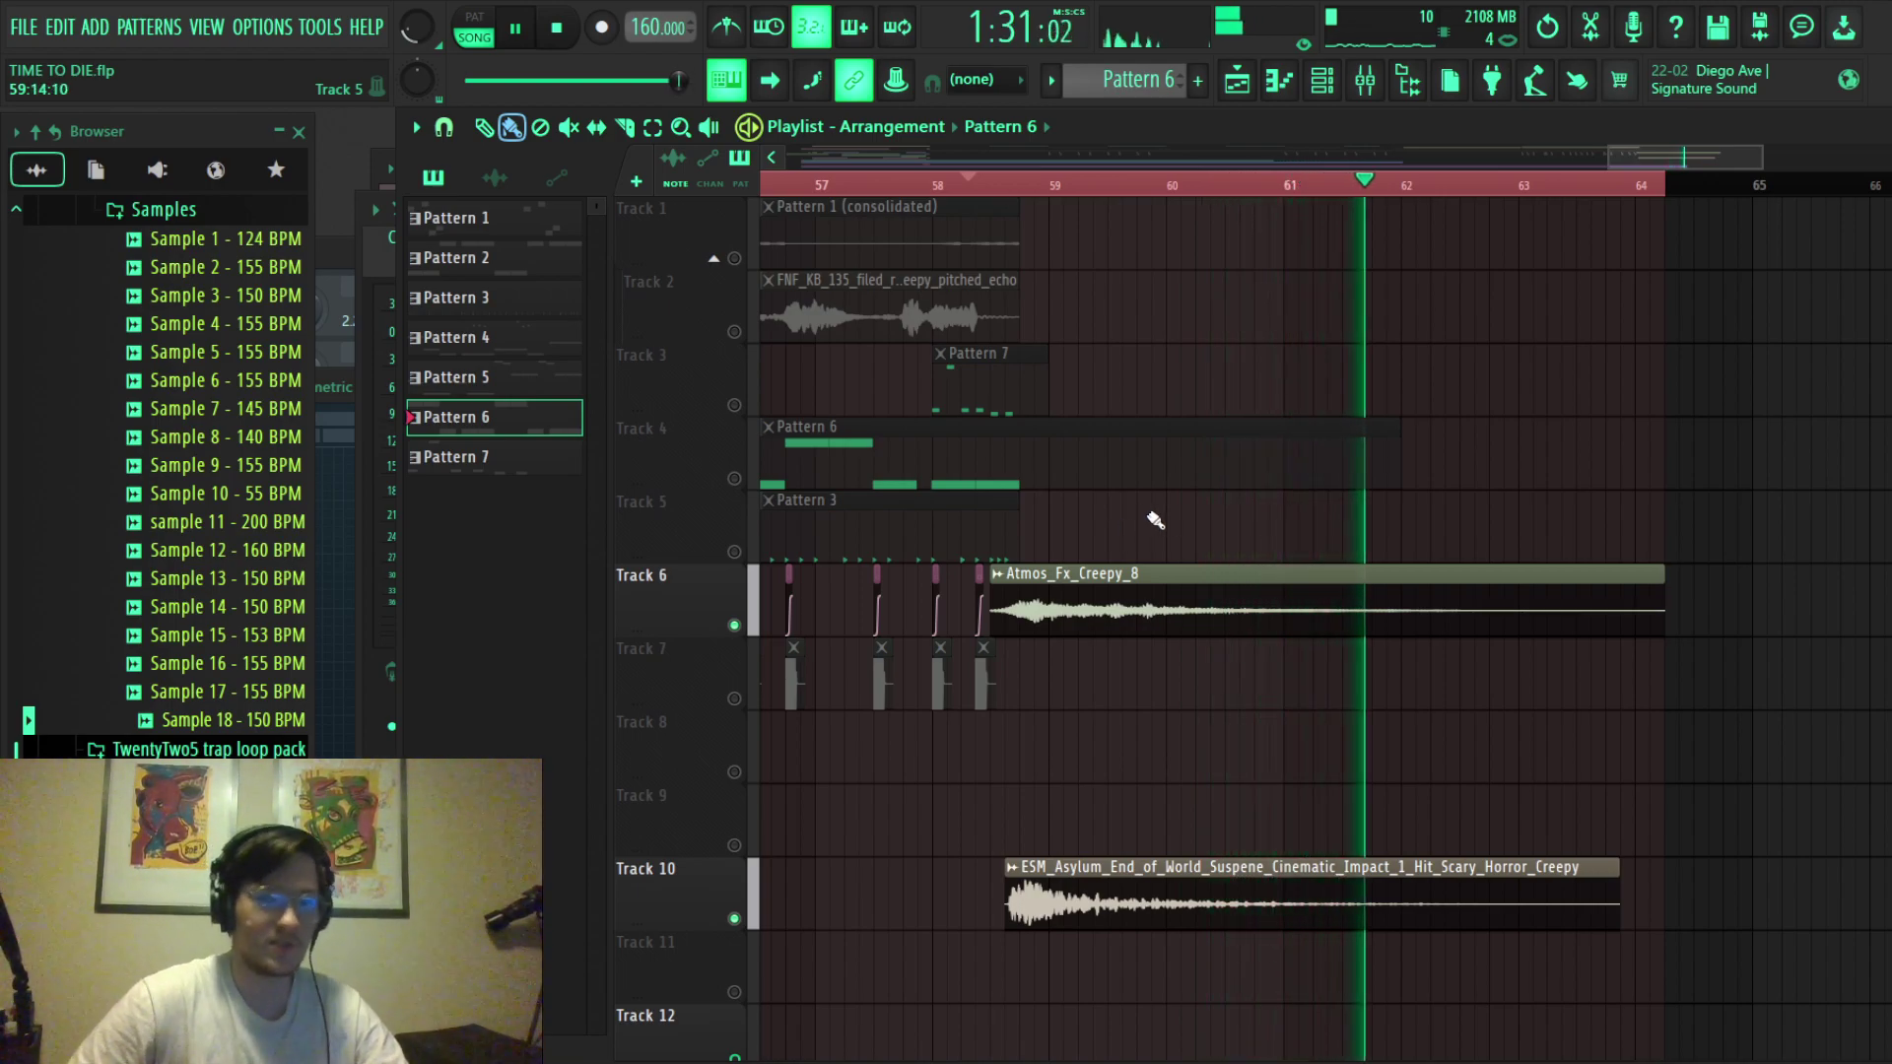
# Unmute all playlist tracks, stop playback and return to the start of the arrangement.
pyautogui.scroll(-8, 1155, 519)
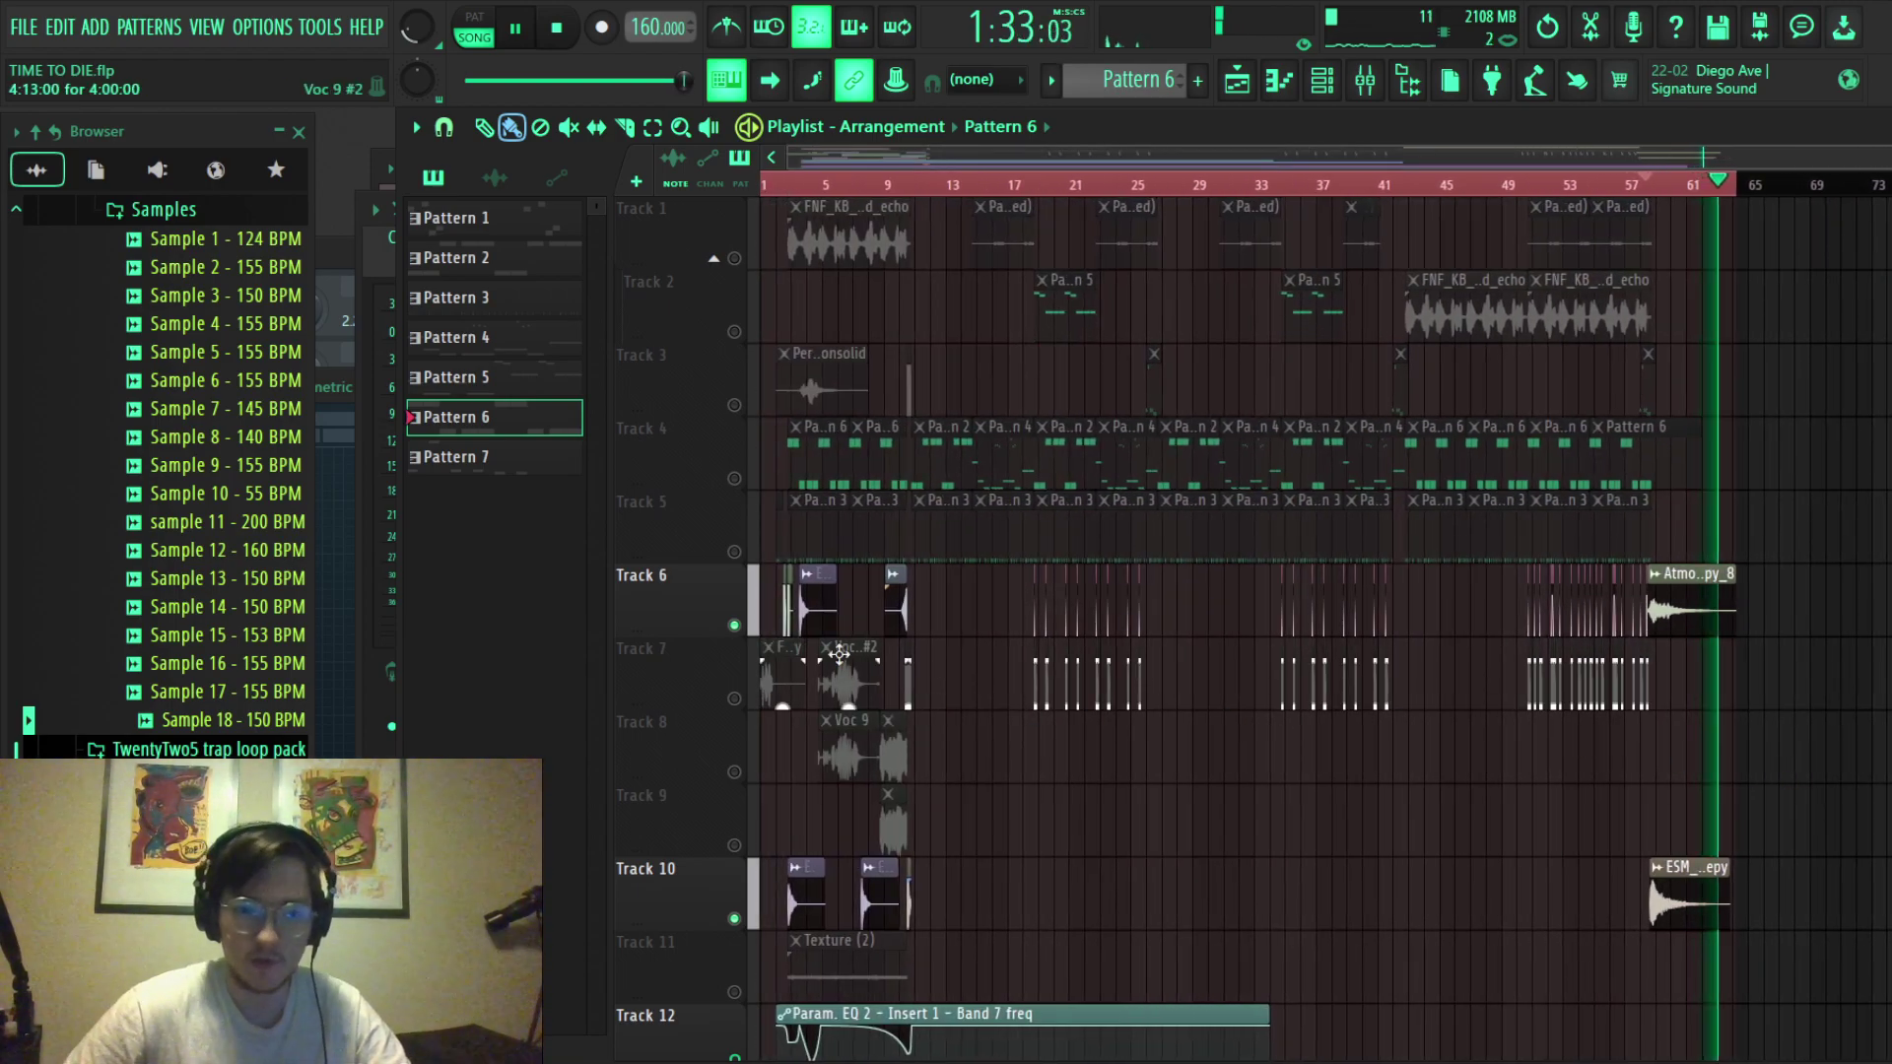
pyautogui.scroll(6, 821, 261)
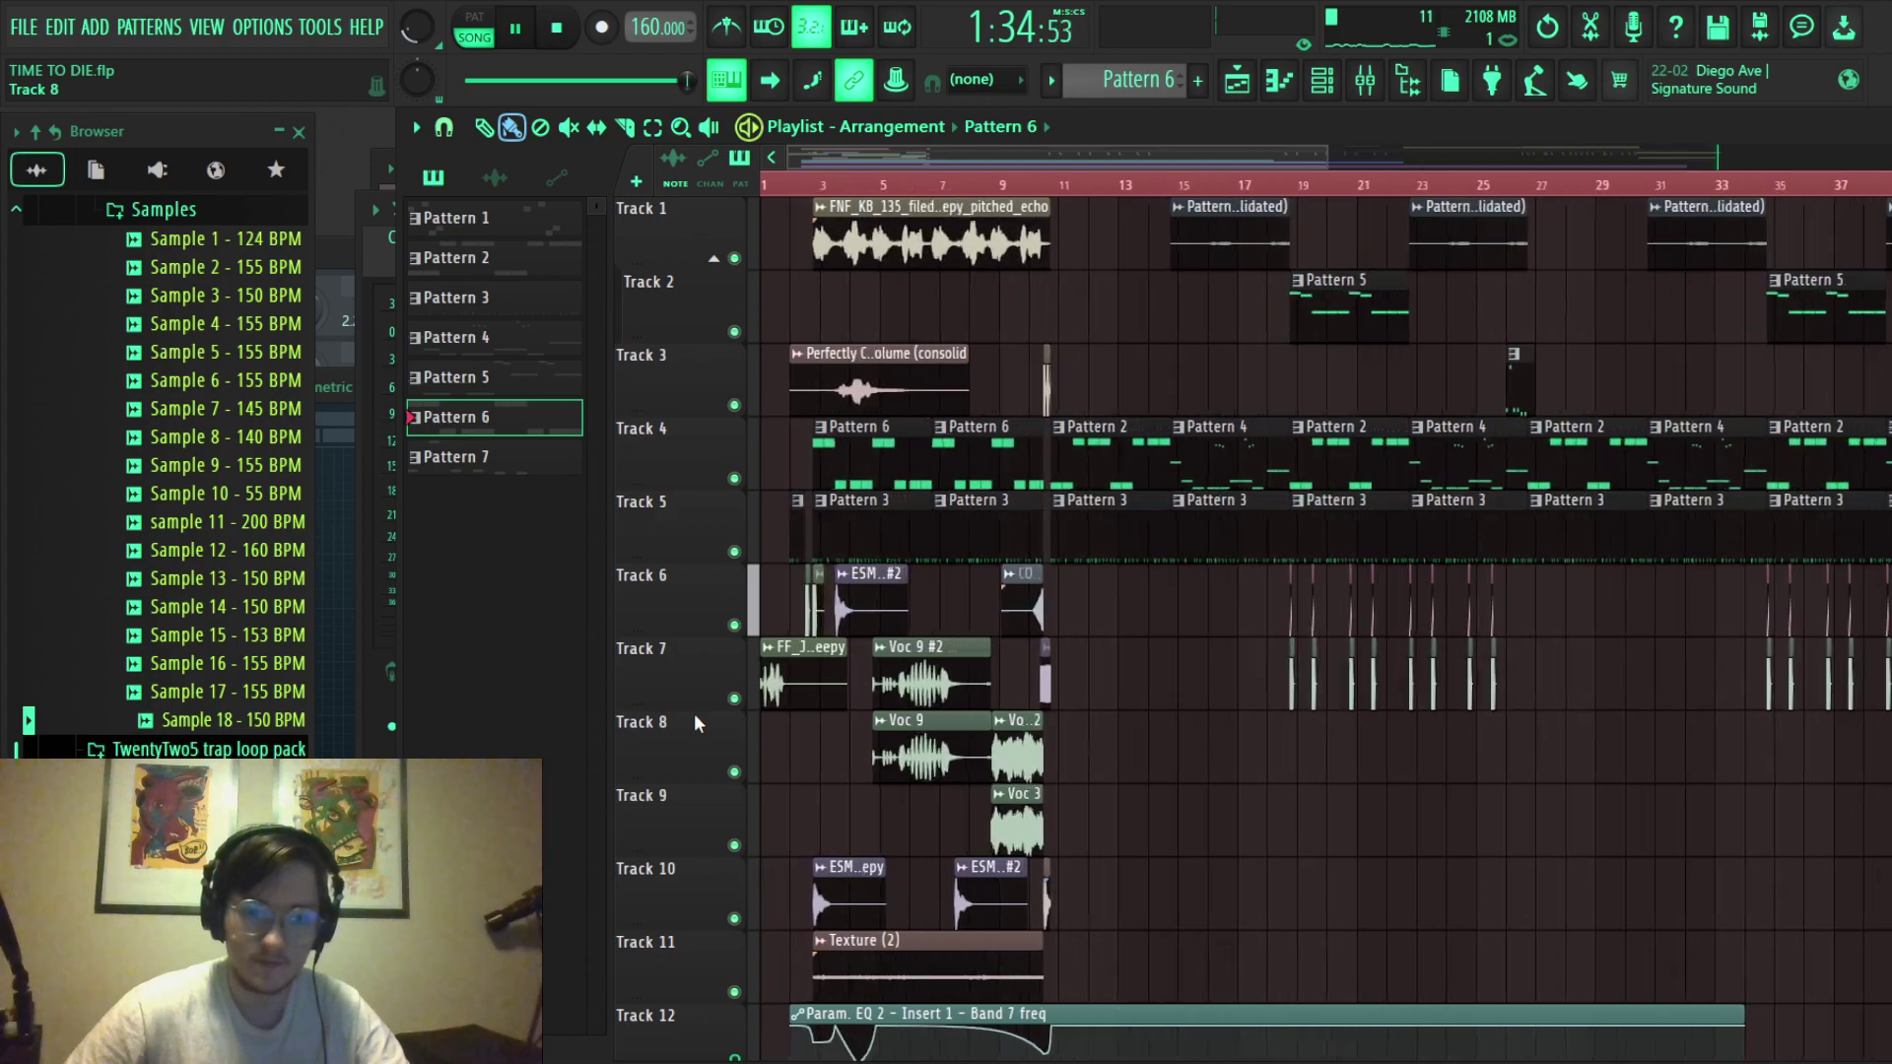
pyautogui.press('space')
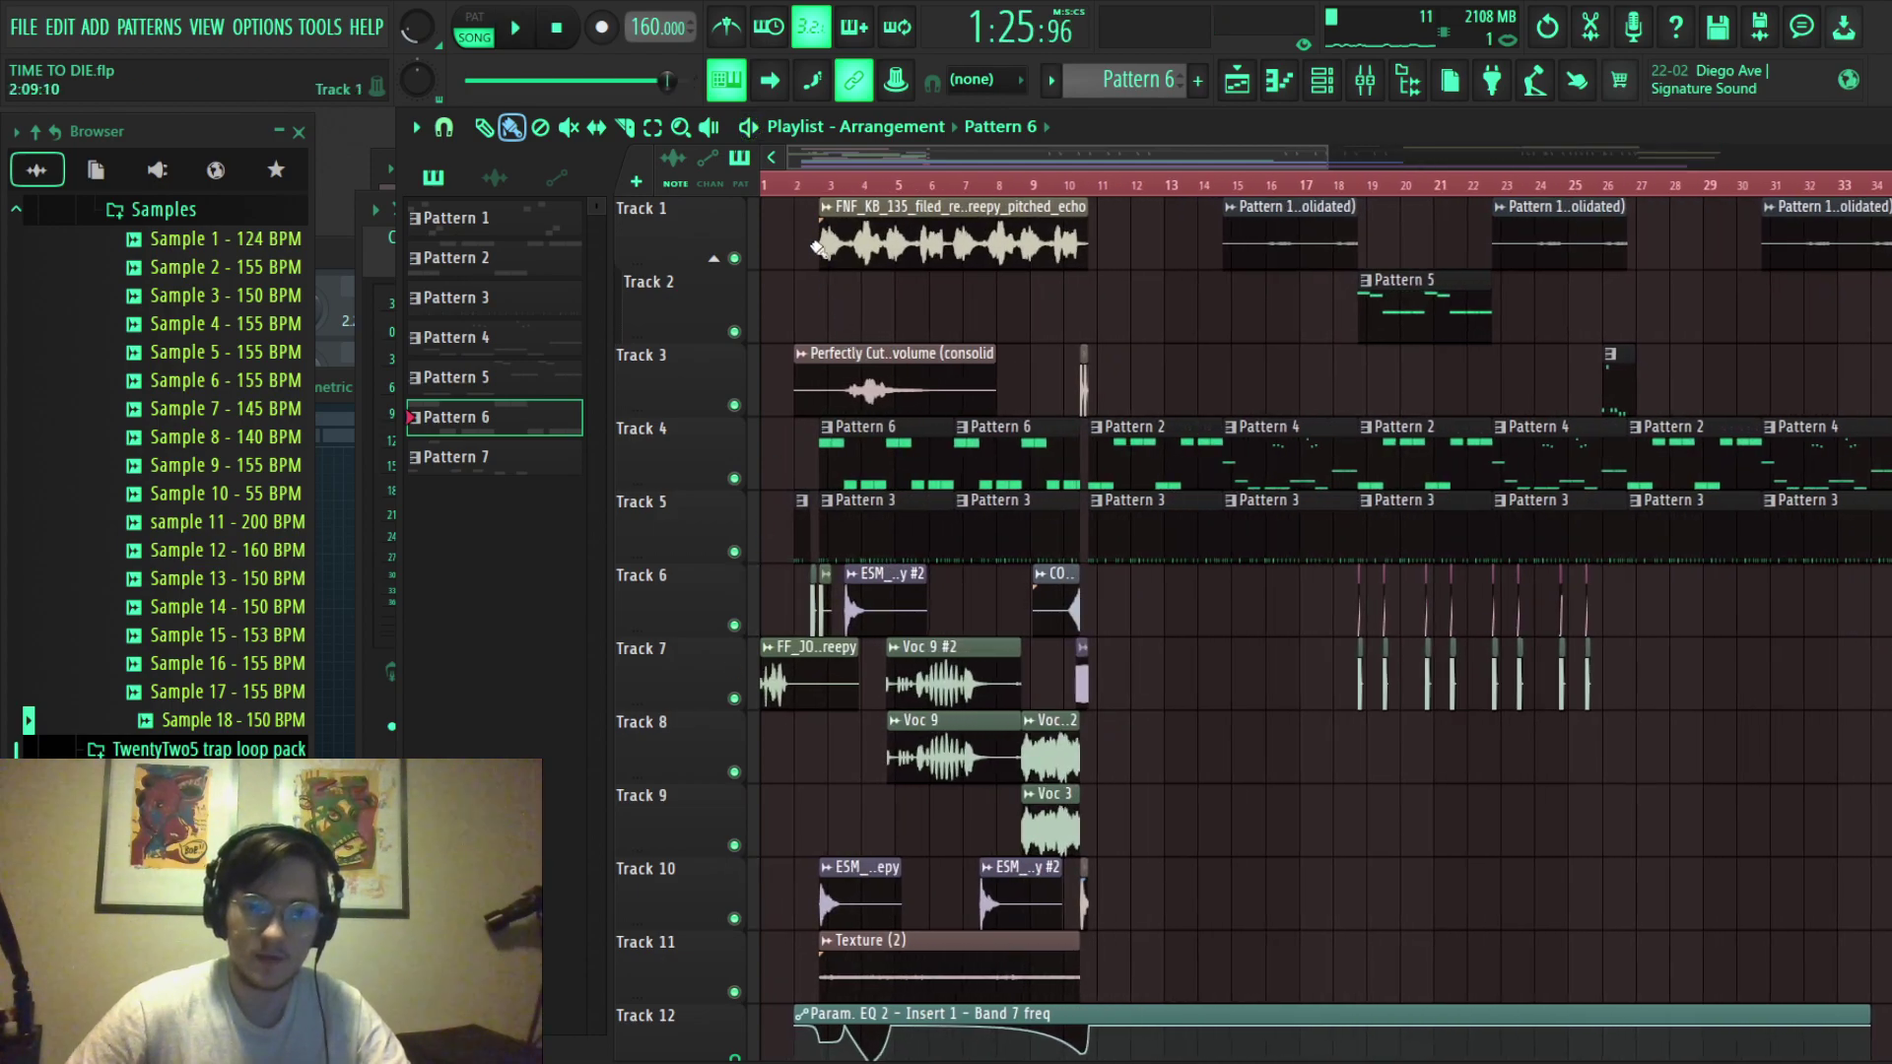
pyautogui.scroll(3, 788, 187)
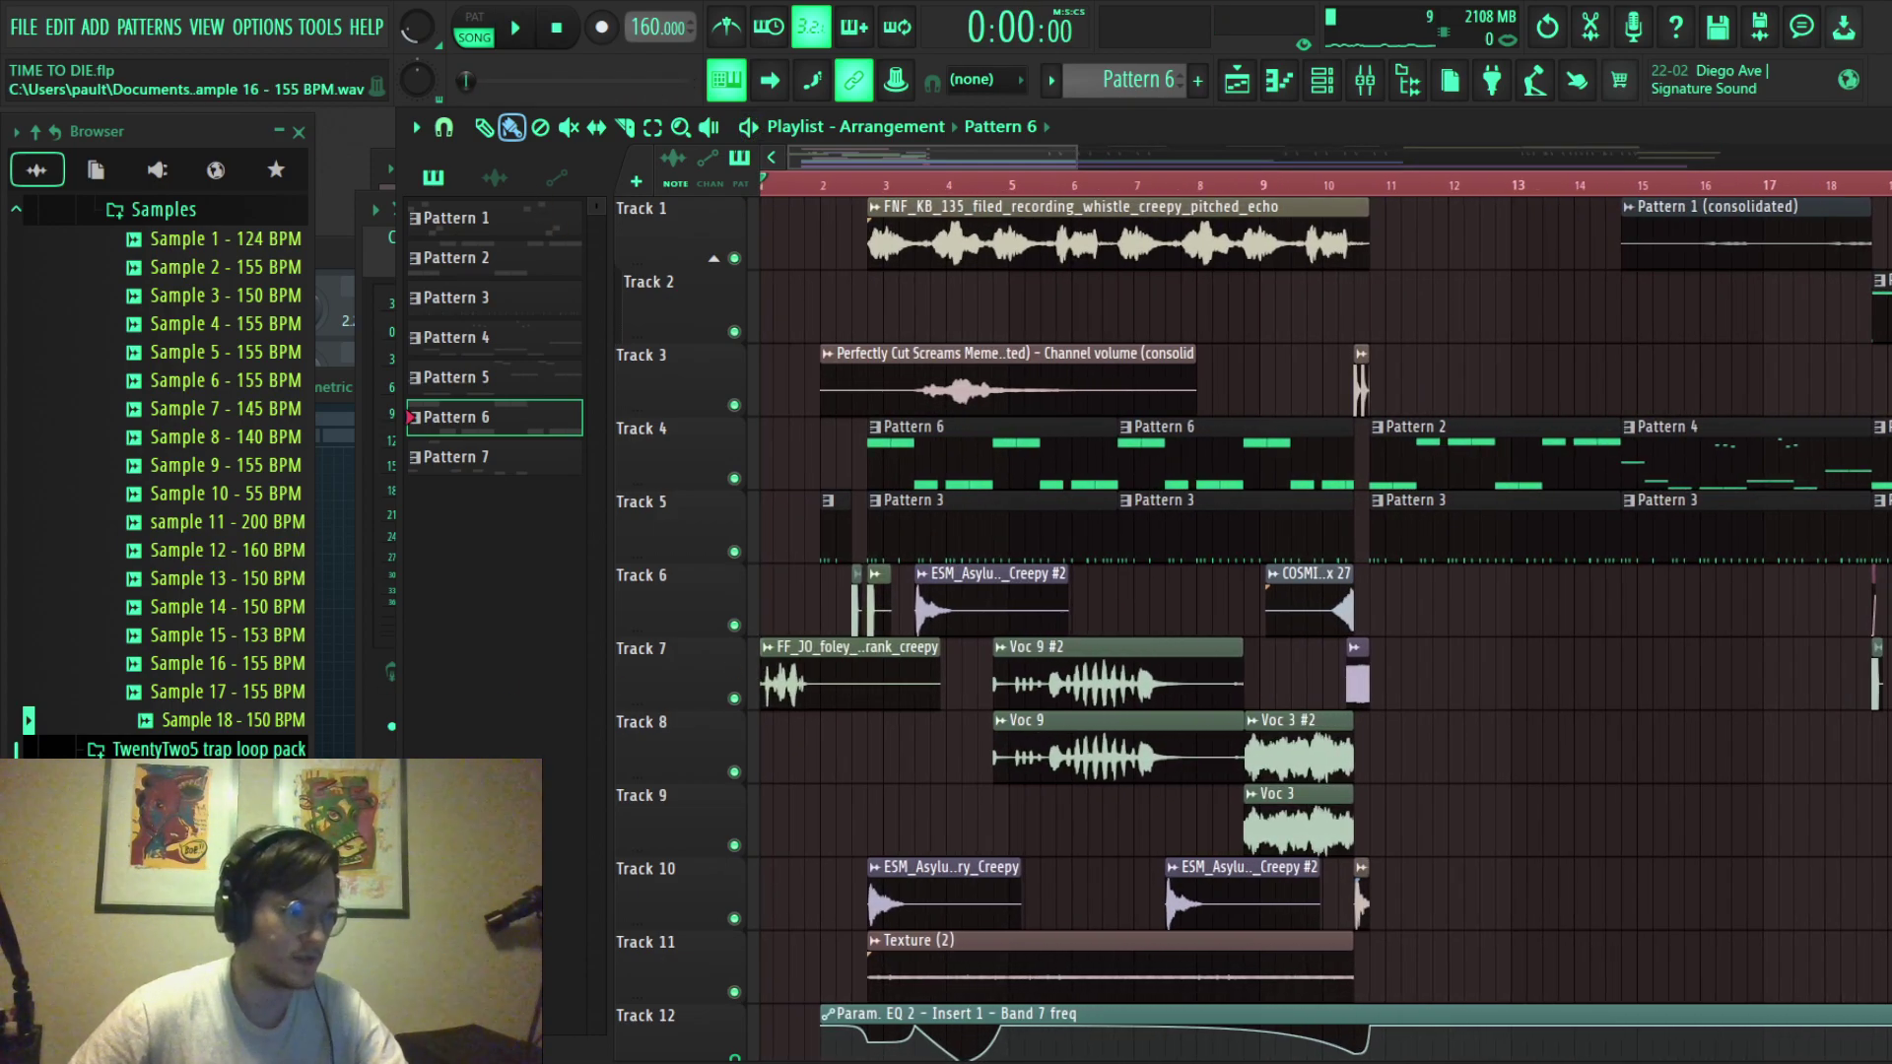